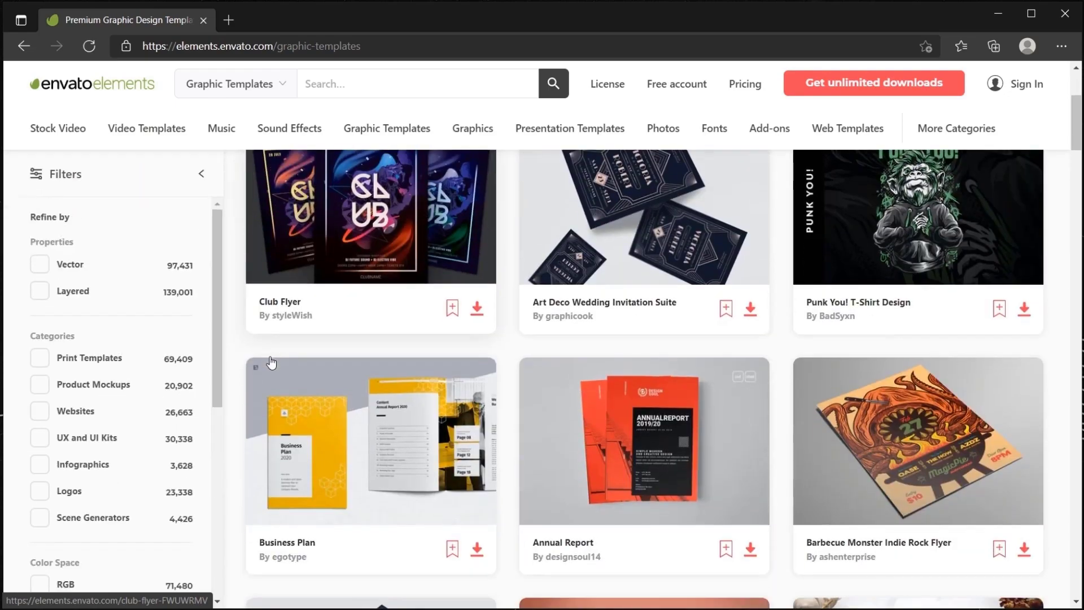
# - Browse Envato Elements' graphic templates, the Christmas item, photos, YouTube video templates, royalty-free music and the pricing page
pyautogui.scroll(7, 270, 357)
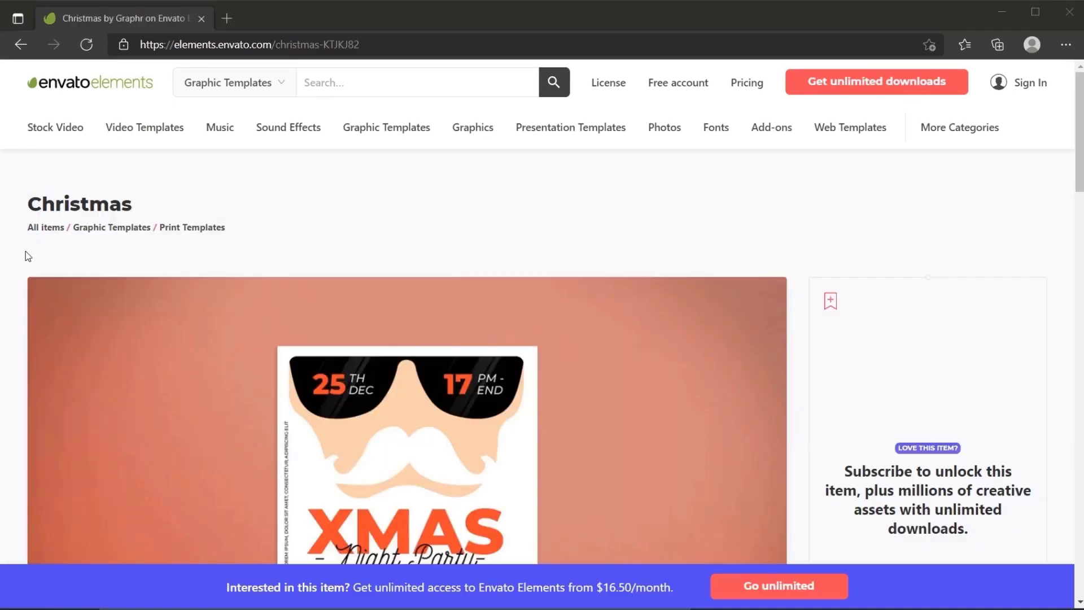
pyautogui.scroll(-2, 26, 252)
pyautogui.scroll(-5, 26, 250)
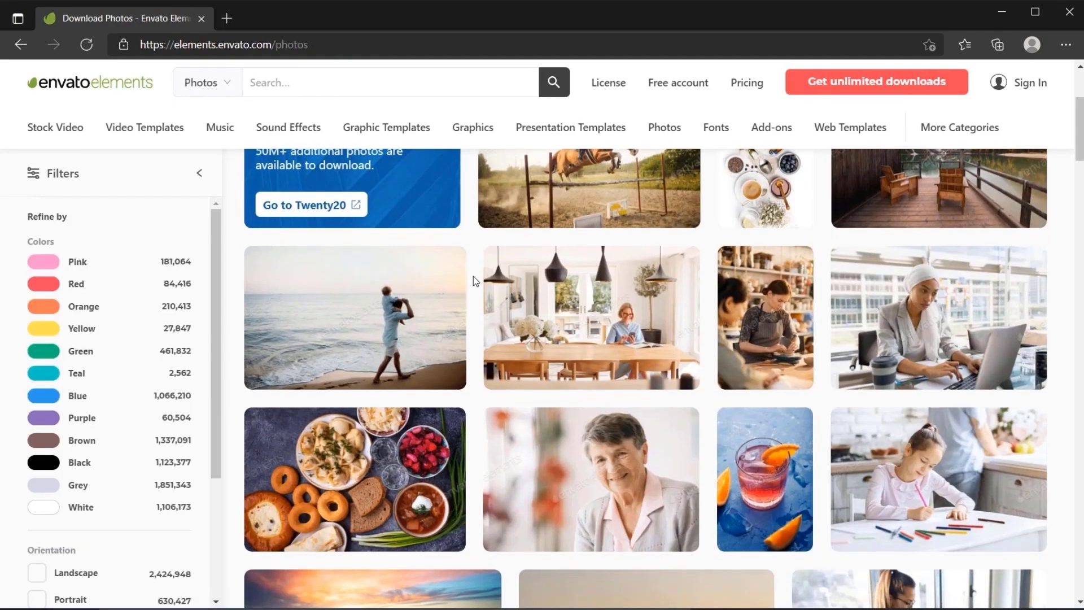
pyautogui.scroll(-4, 474, 276)
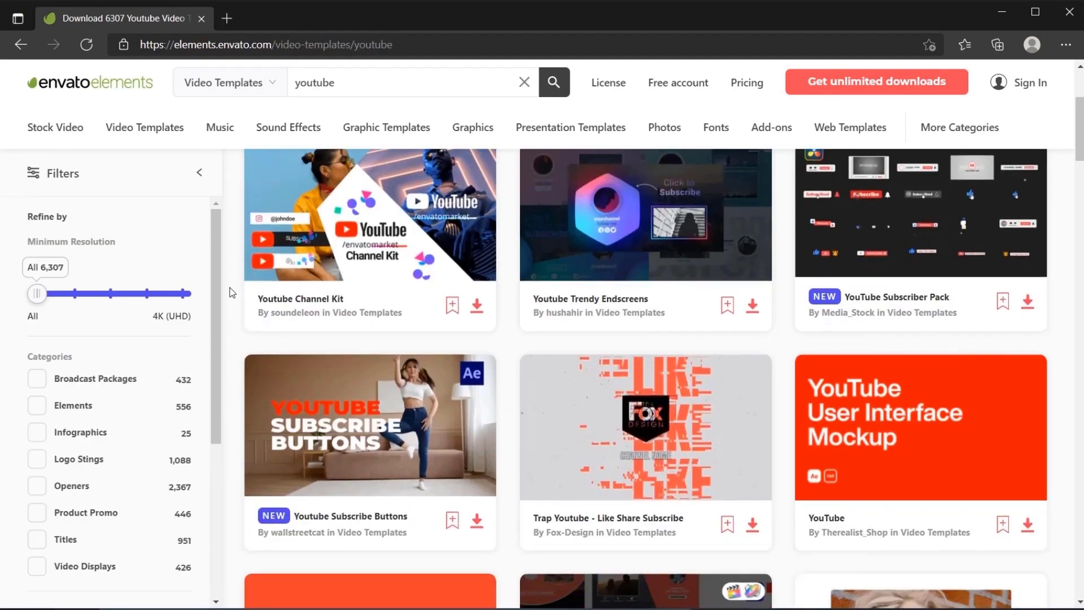
pyautogui.scroll(-2, 230, 292)
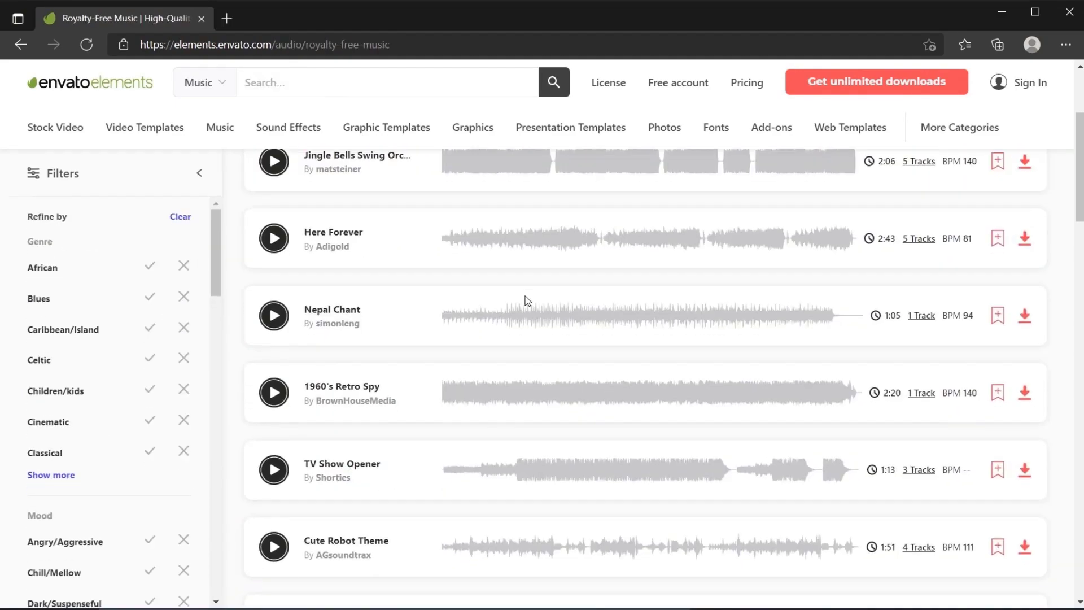
pyautogui.scroll(-1, 525, 300)
pyautogui.scroll(-6, 525, 300)
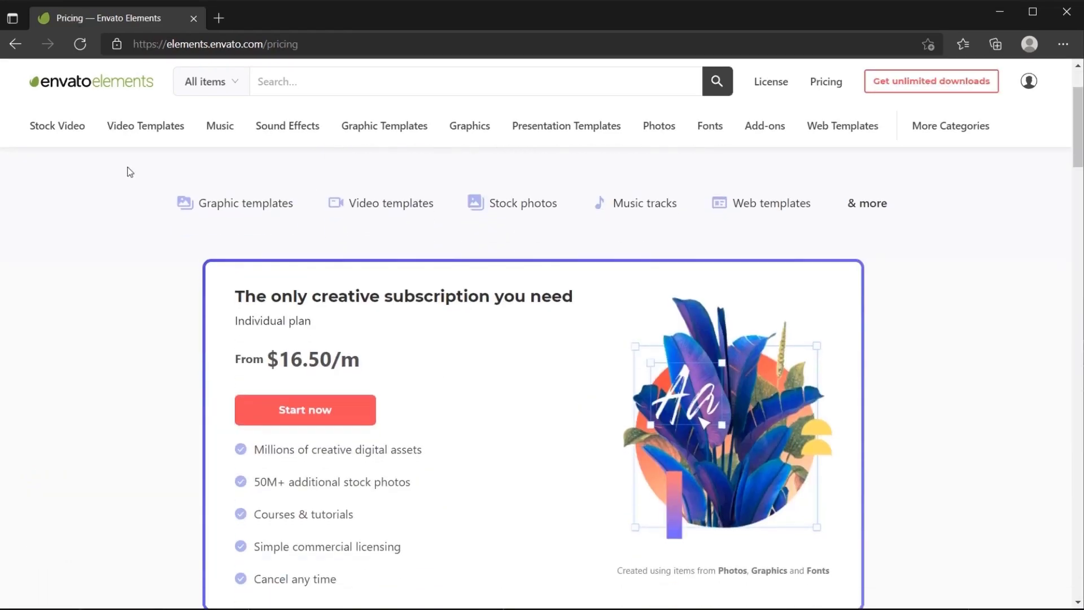
pyautogui.scroll(-2, 130, 172)
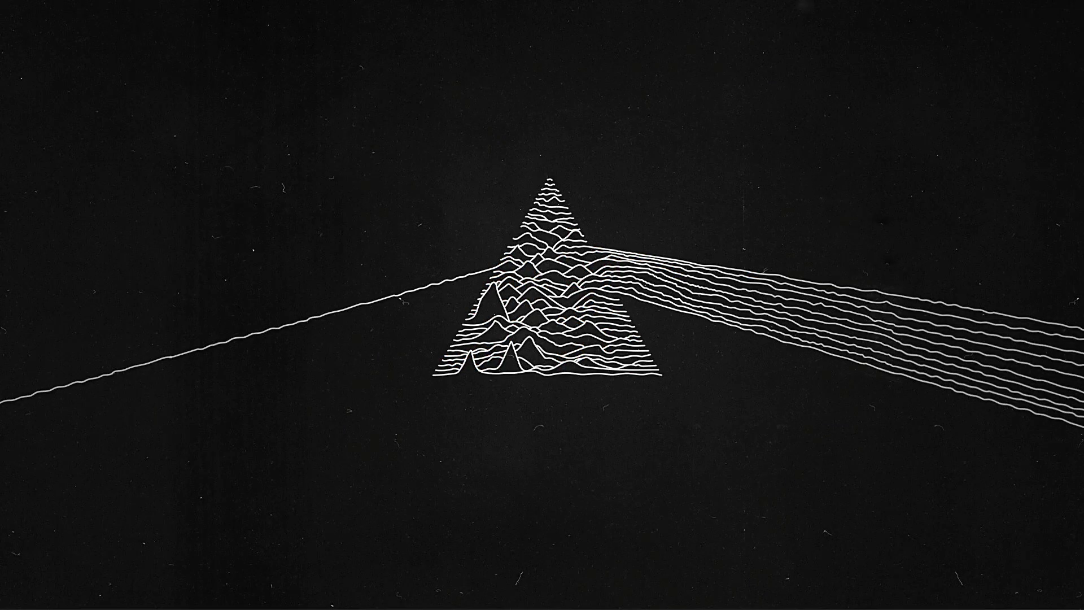
# - Open the Split portrait effect folder in File Explorer and view the portrait photo and hummingbird_PNG89.png
pyautogui.moveTo(441, 605)
pyautogui.click(240, 595)
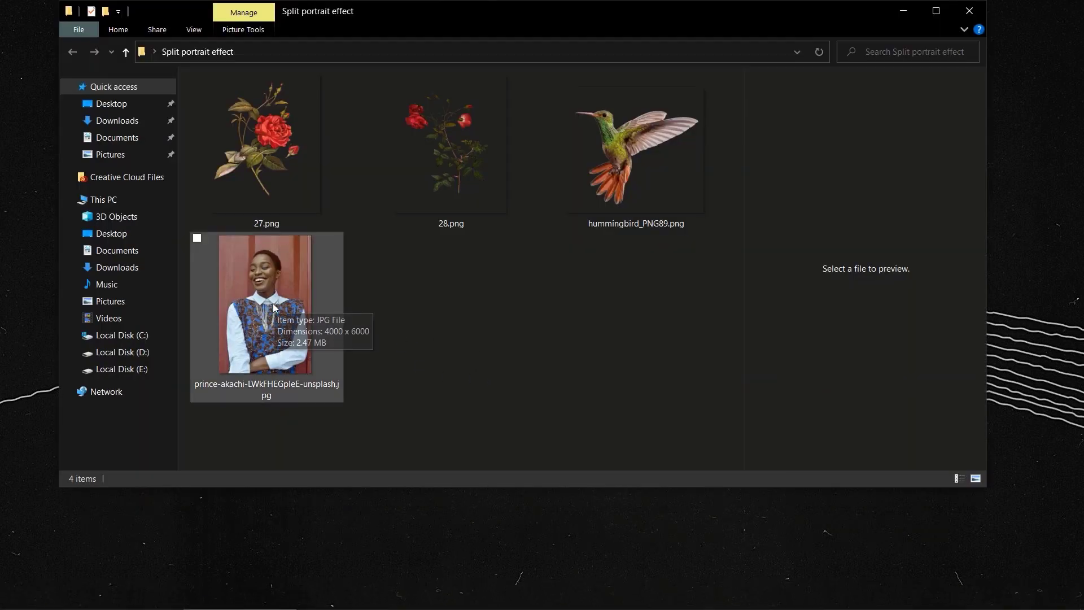
pyautogui.click(281, 323)
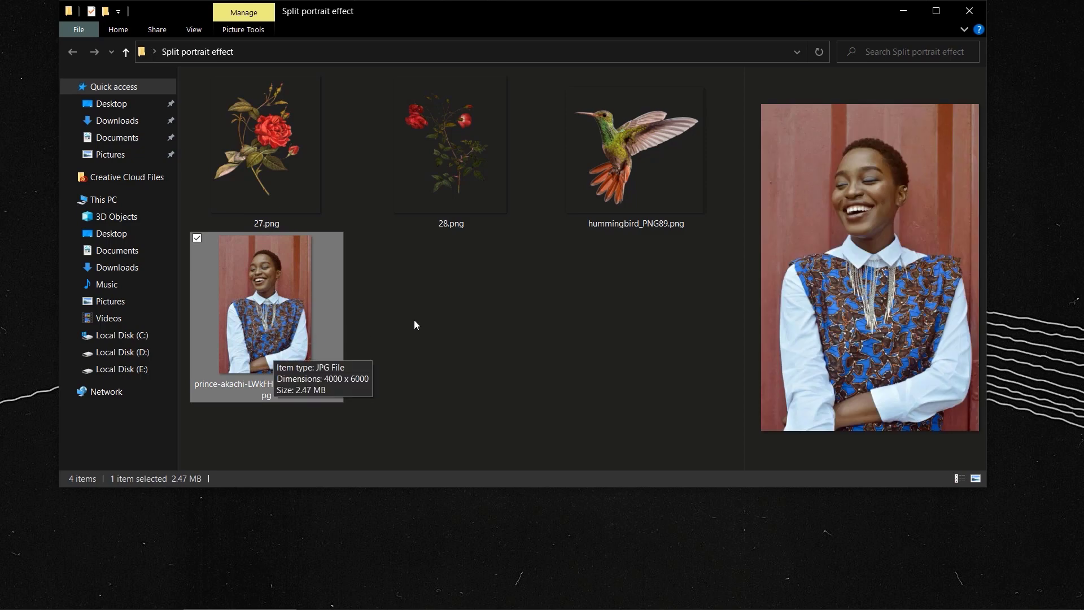
pyautogui.click(642, 175)
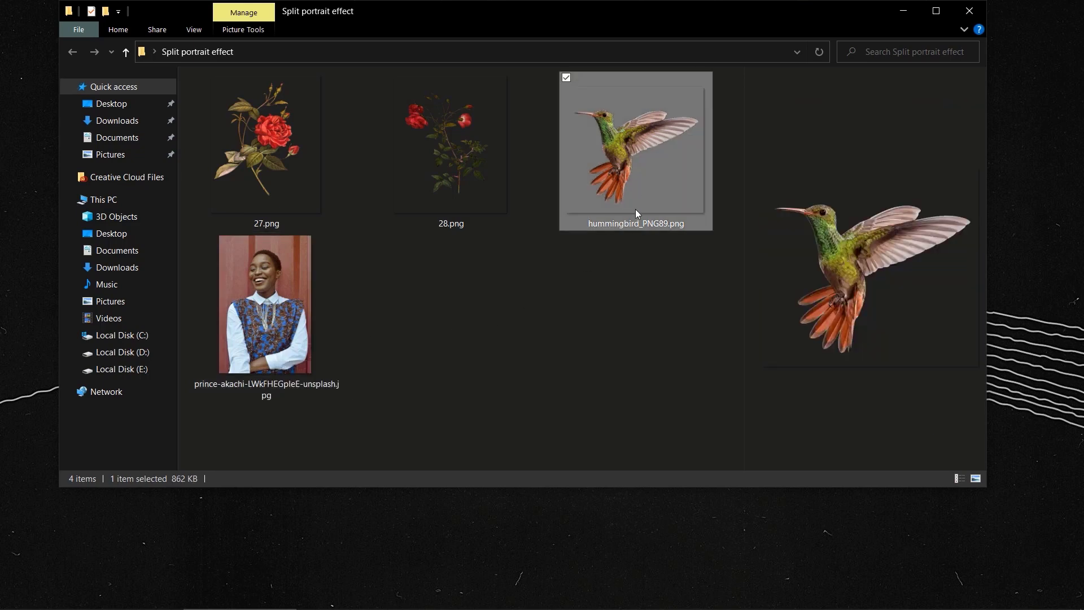
pyautogui.doubleClick(632, 185)
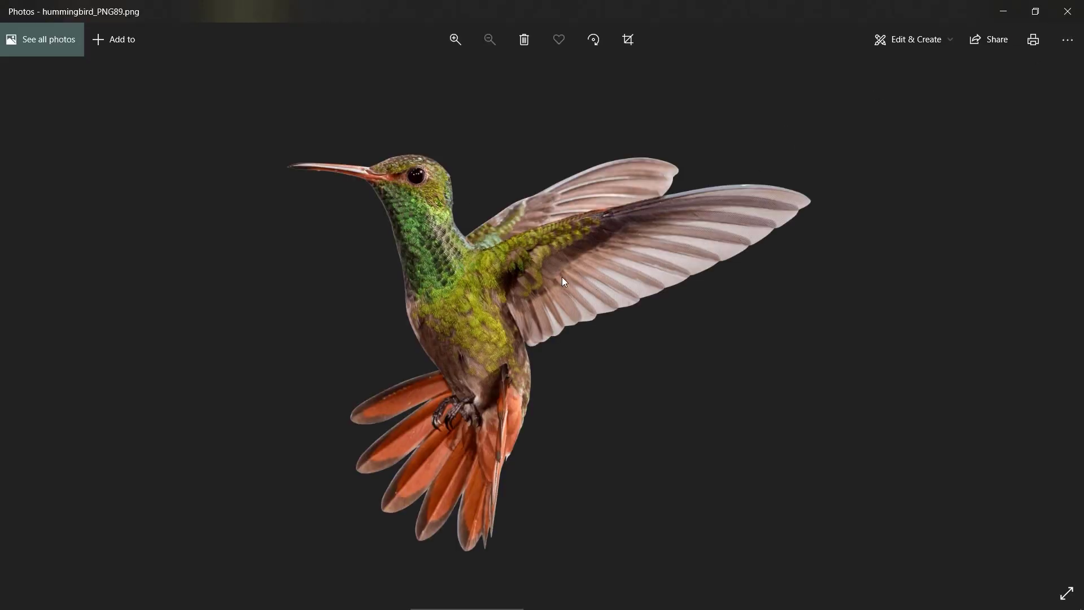
pyautogui.click(1067, 11)
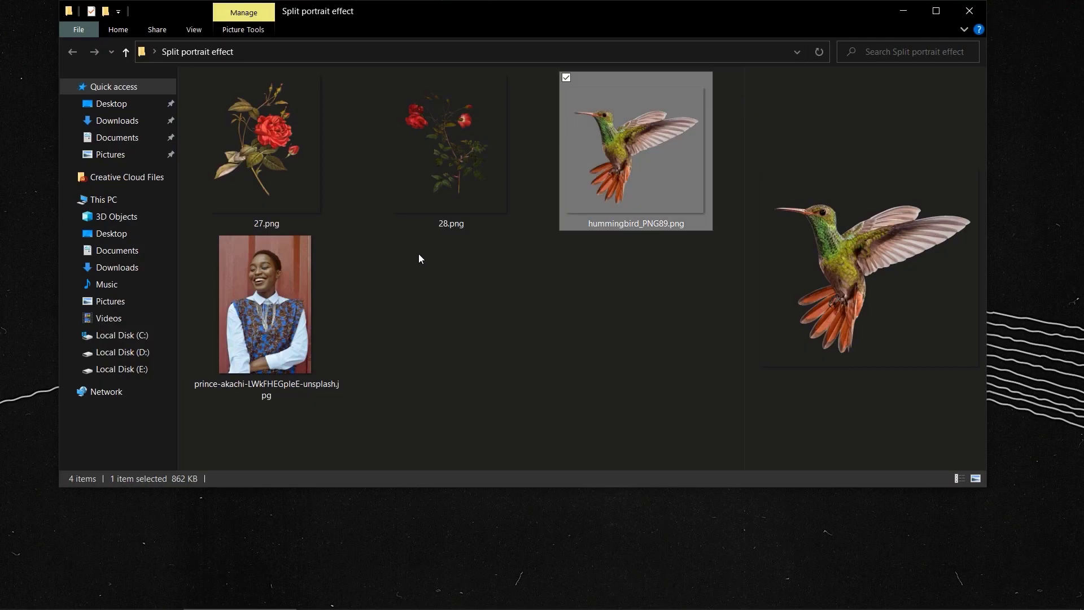
# - View the flower images 27.png and 28.png at a larger size, then minimize the folder window
pyautogui.doubleClick(261, 166)
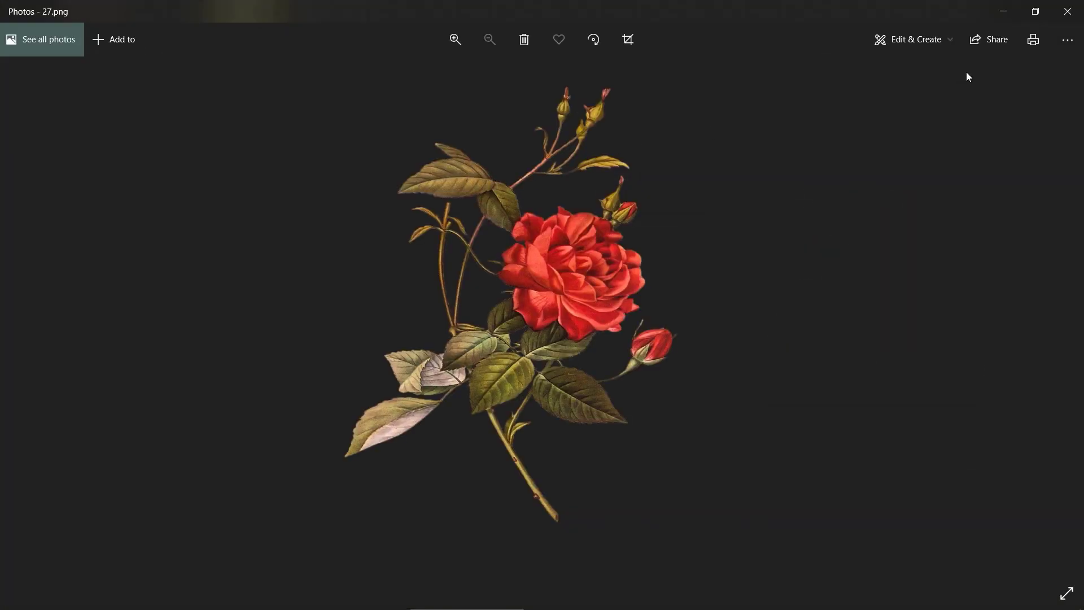
pyautogui.click(1036, 11)
pyautogui.click(955, 23)
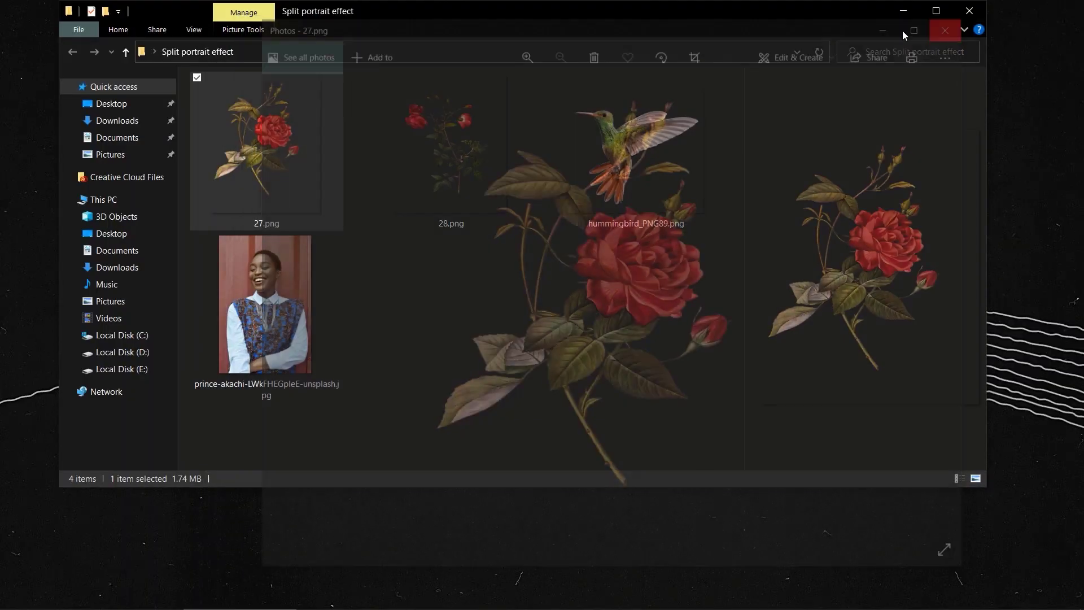
pyautogui.doubleClick(480, 154)
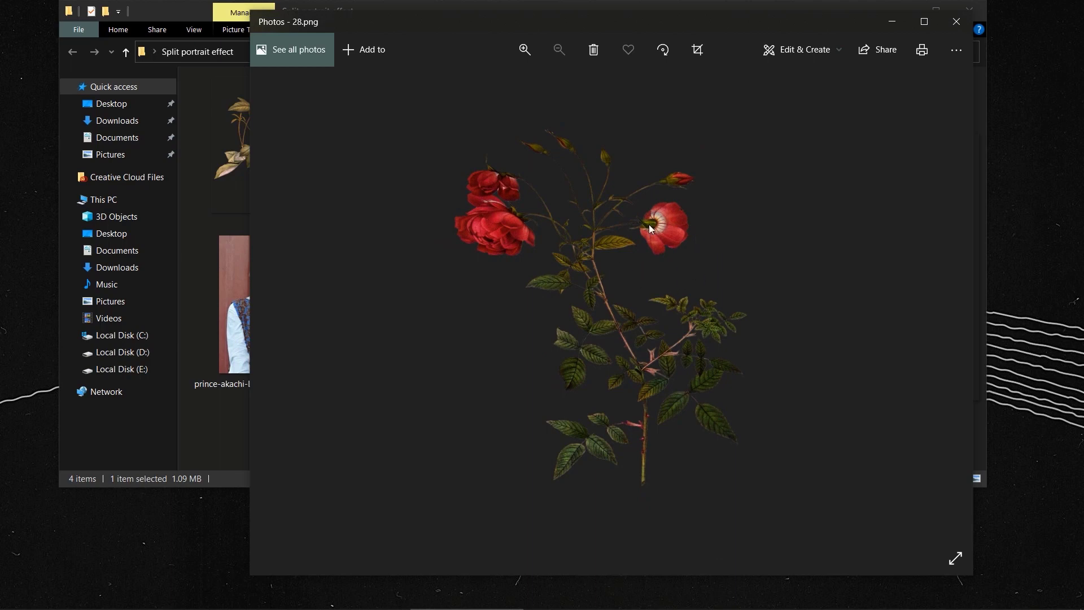
pyautogui.click(952, 26)
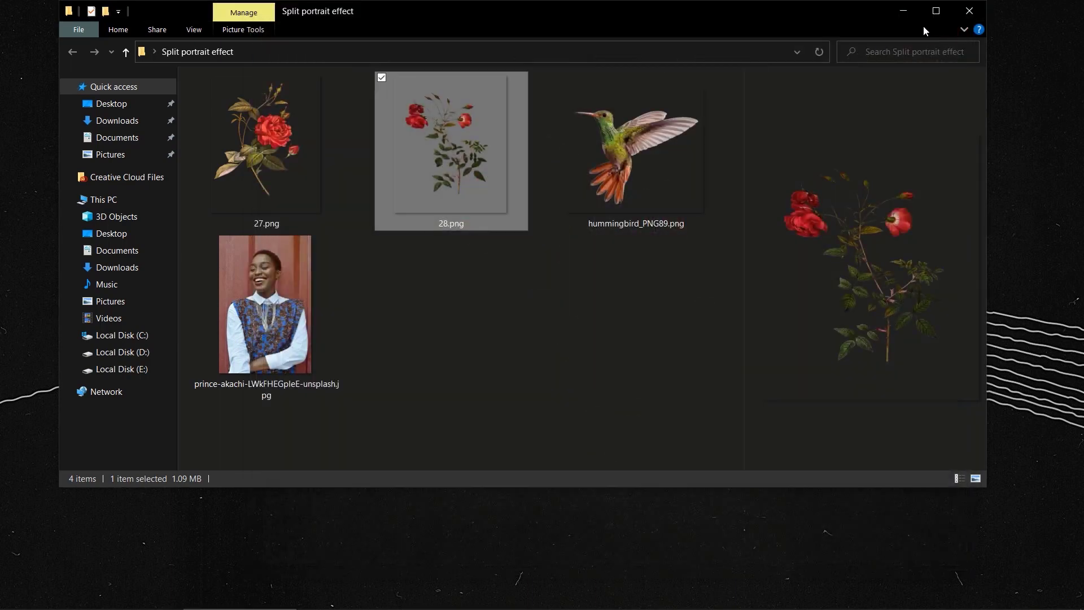
pyautogui.click(492, 370)
pyautogui.click(904, 11)
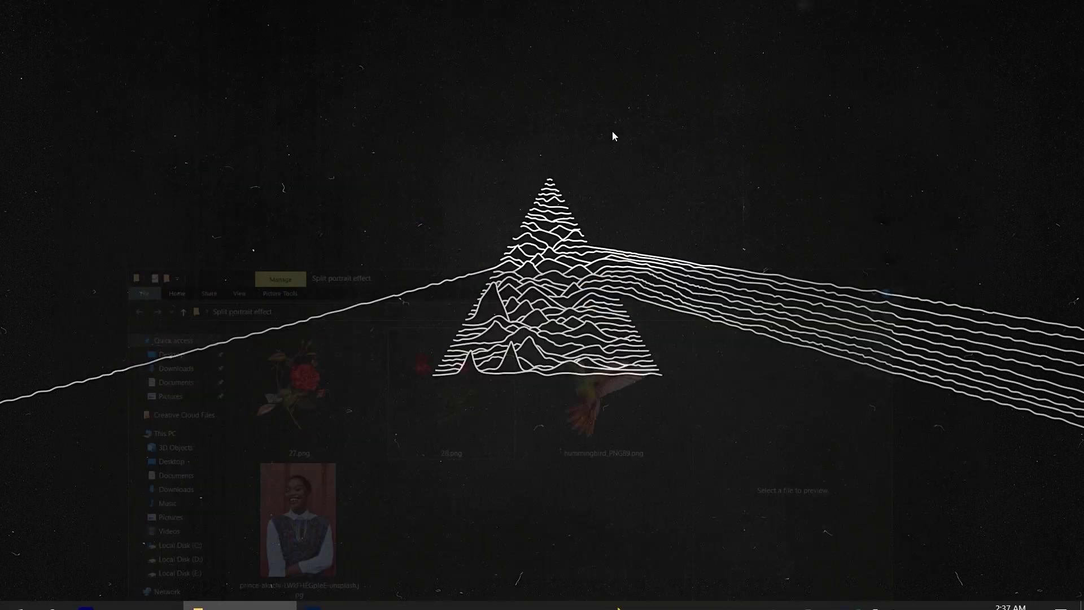
# - Switch to Photoshop and create a 3000 x 3000 pixel, 72 pixels/inch, 8-bit RGB document with a white background
pyautogui.click(376, 606)
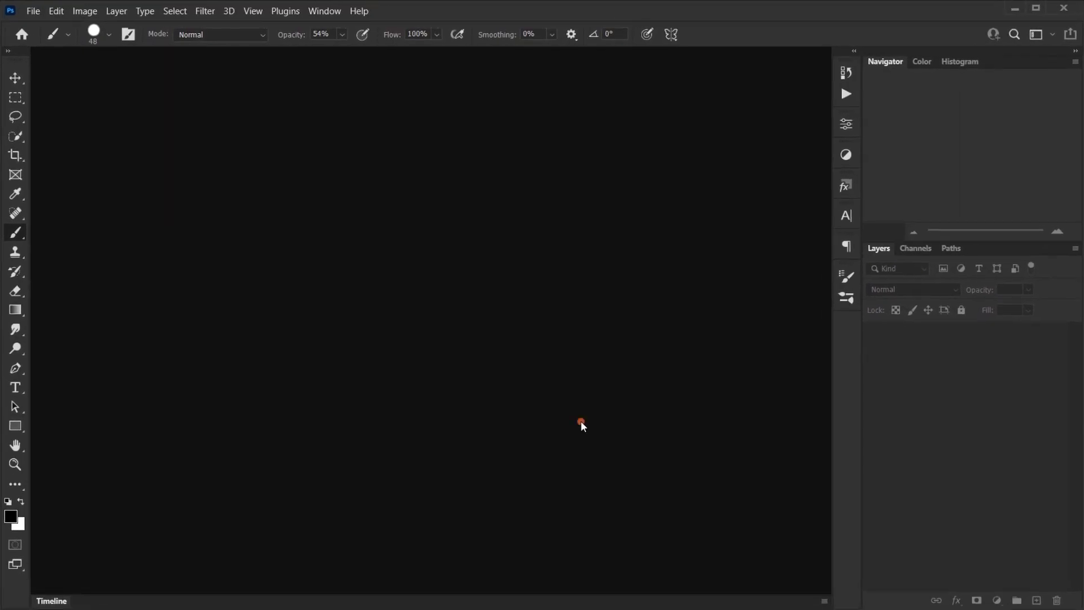
pyautogui.click(15, 77)
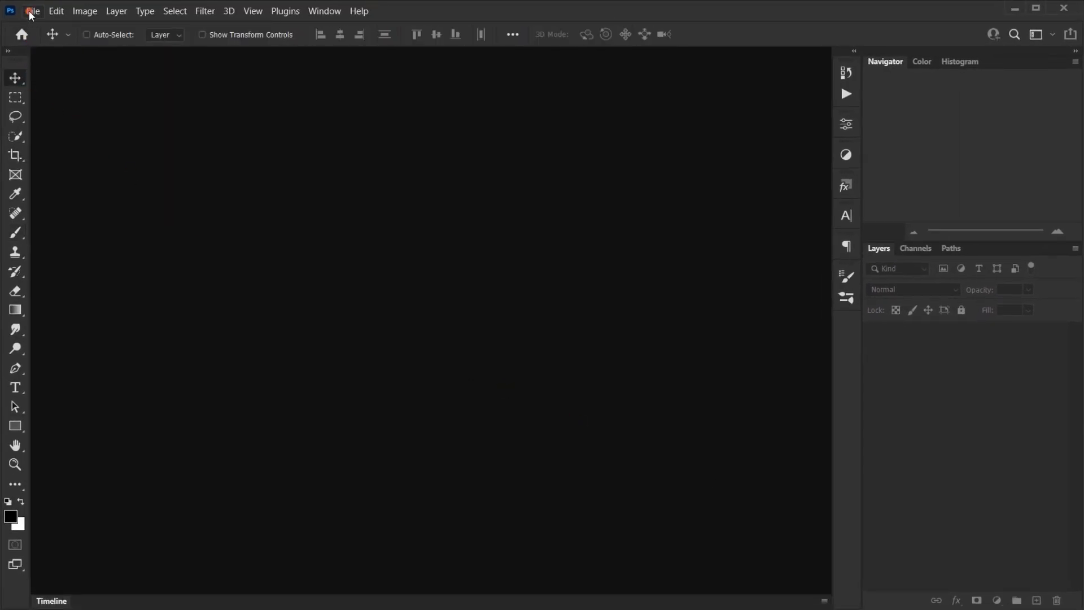
pyautogui.click(31, 12)
pyautogui.click(46, 26)
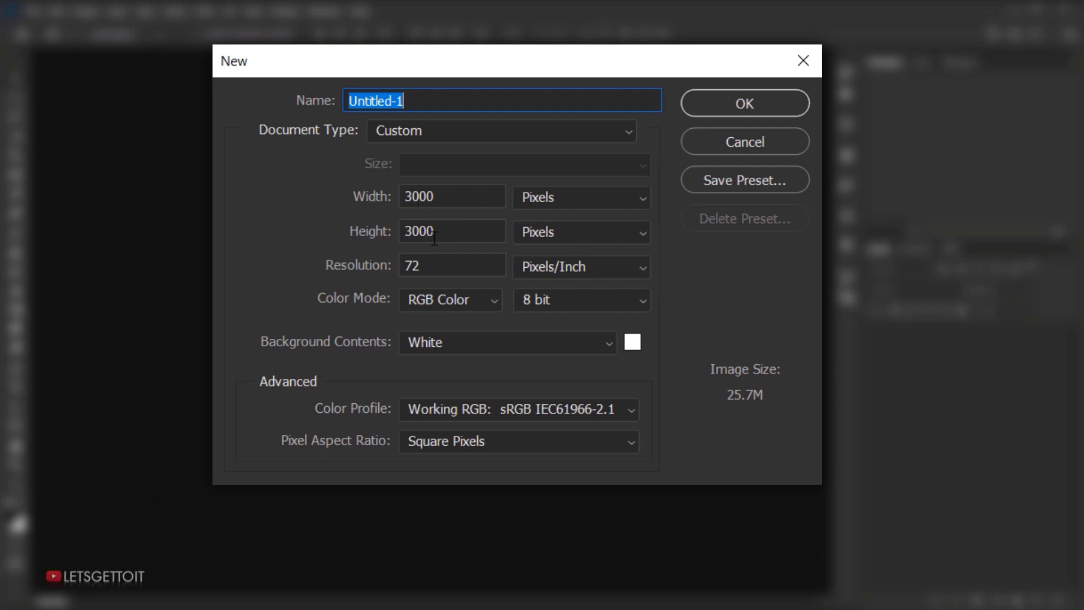
pyautogui.click(730, 100)
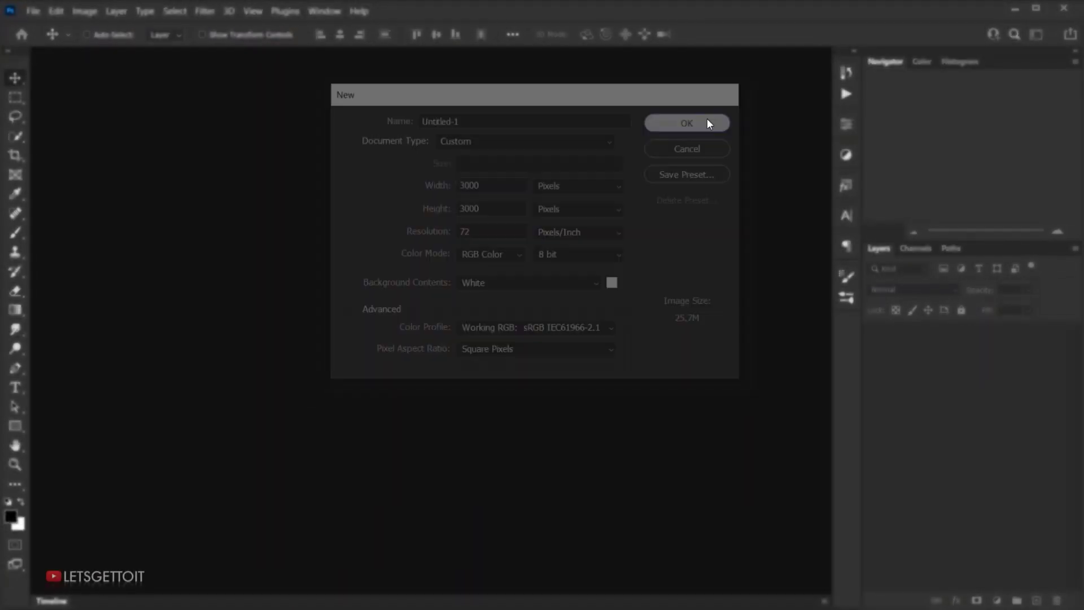
pyautogui.hotkey('ctrl', '0')
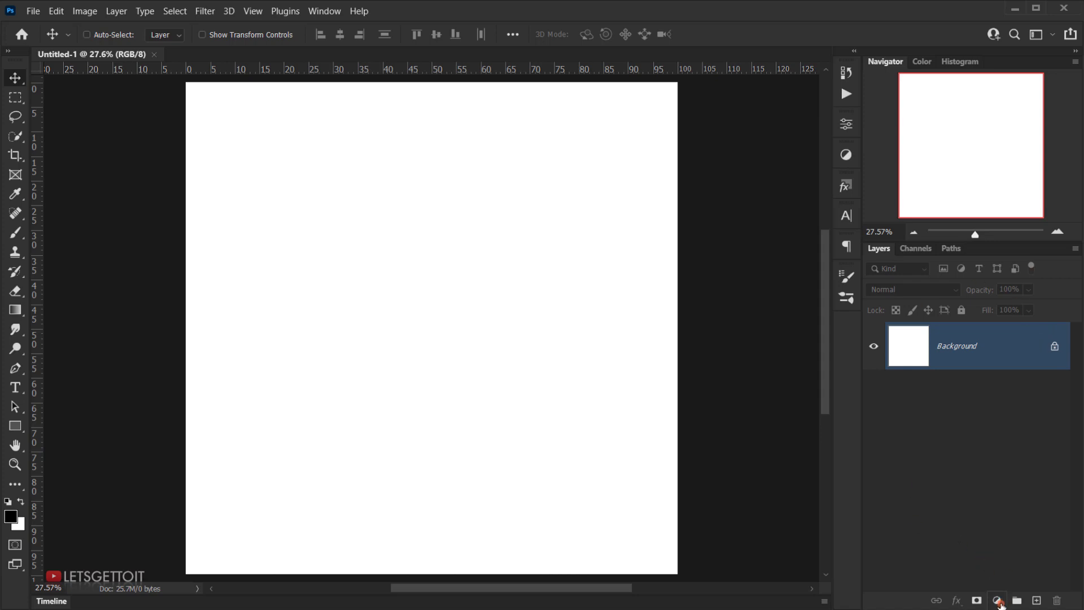
# - Add a linear Gradient Fill layer above the background and make the gradient's transparent end stop fully opaque
pyautogui.click(997, 602)
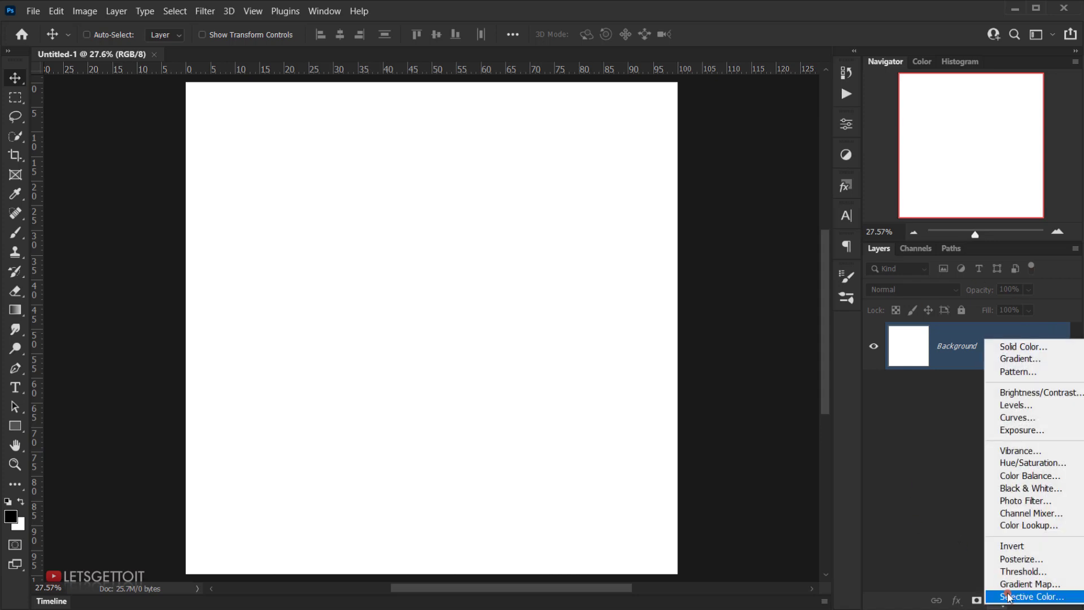
pyautogui.click(1008, 360)
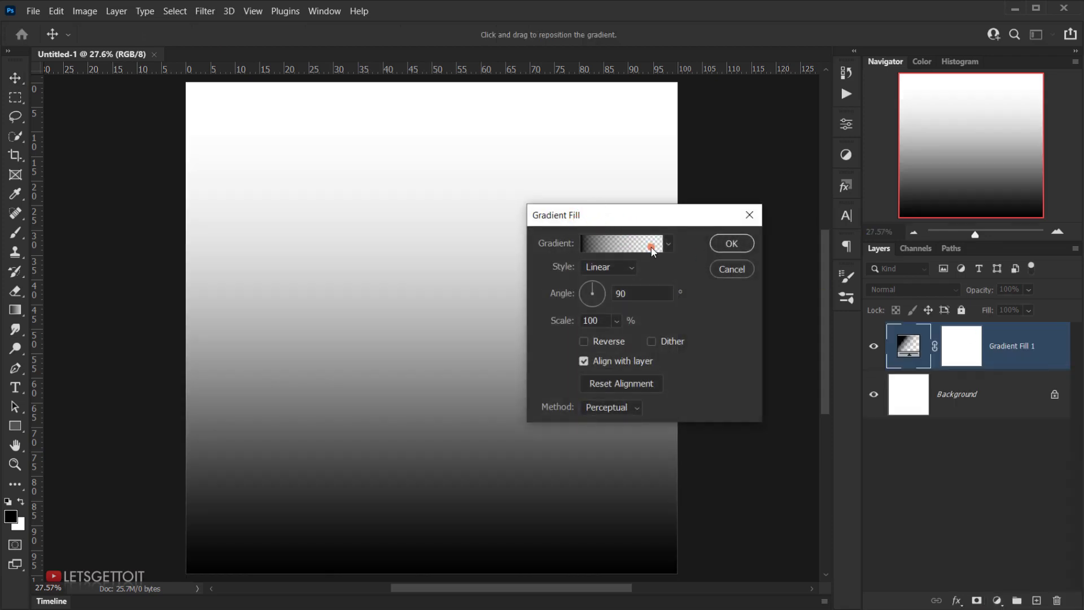
pyautogui.click(602, 248)
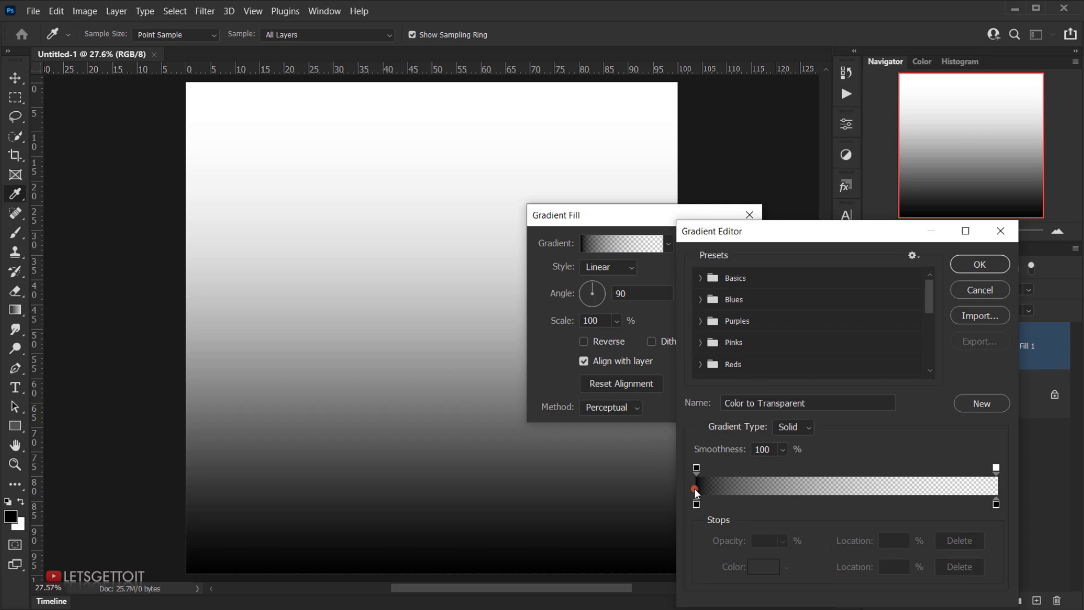
pyautogui.click(997, 469)
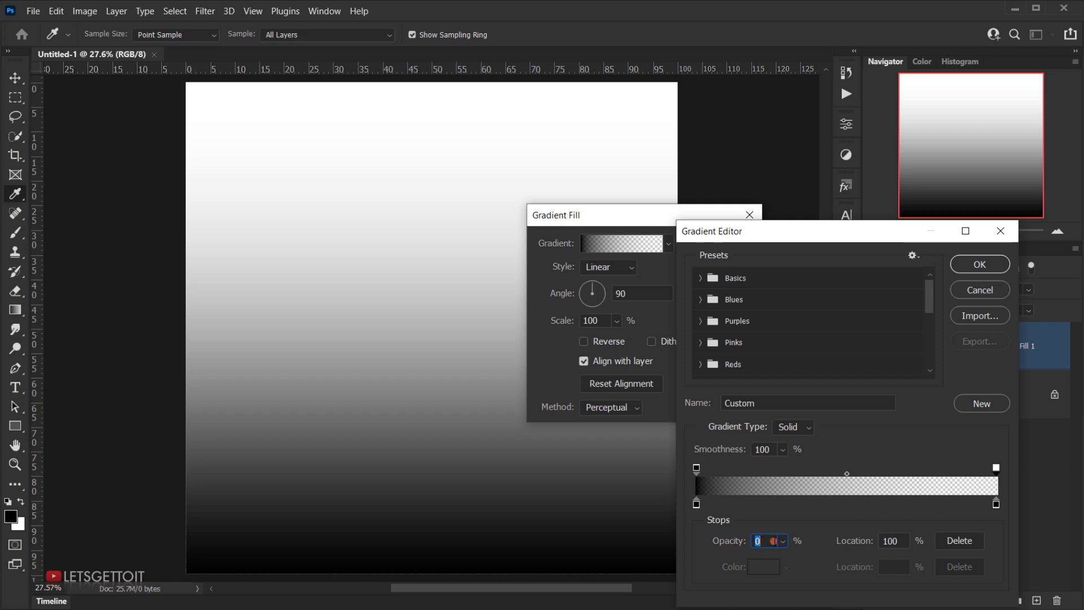
pyautogui.click(785, 542)
pyautogui.moveTo(785, 562); pyautogui.dragTo(881, 559)
# - Set the gradient's color stop at location 0% to light grey with 80% brightness (cccccc)
pyautogui.click(698, 504)
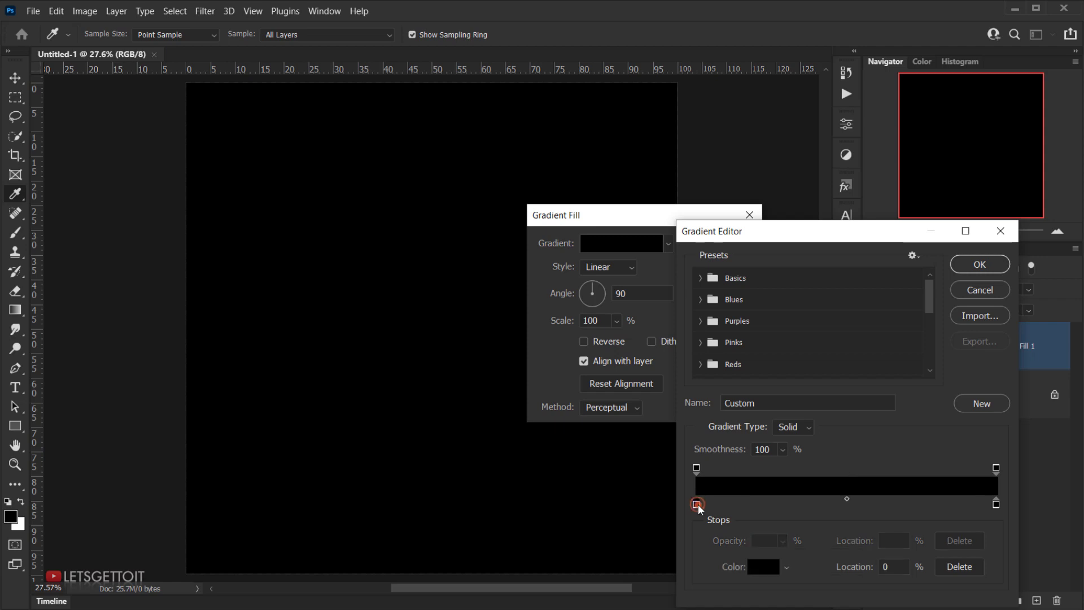
pyautogui.doubleClick(697, 504)
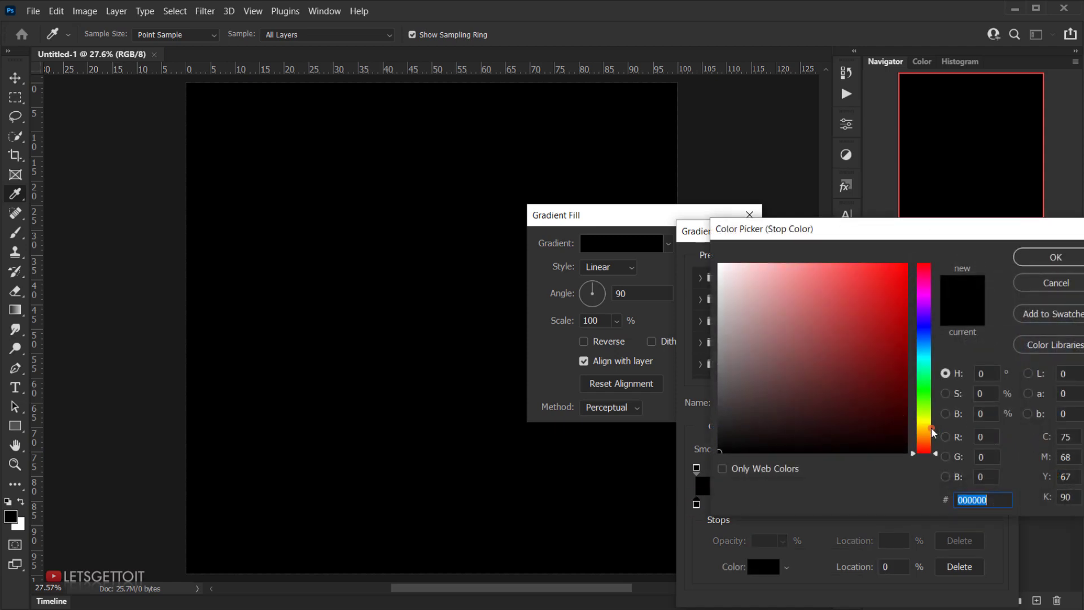
pyautogui.click(986, 414)
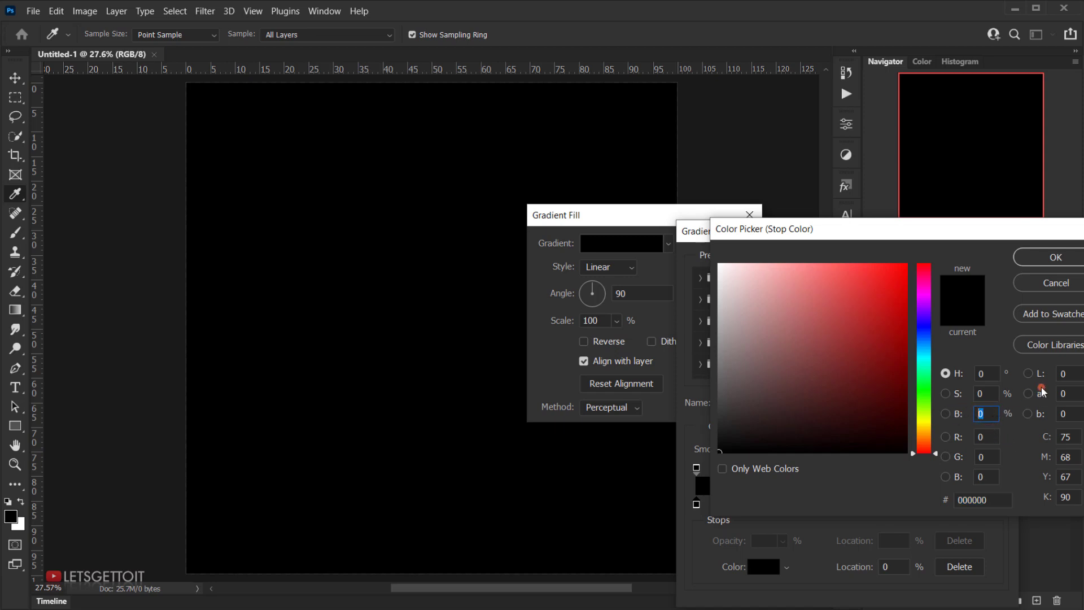
pyautogui.write('80')
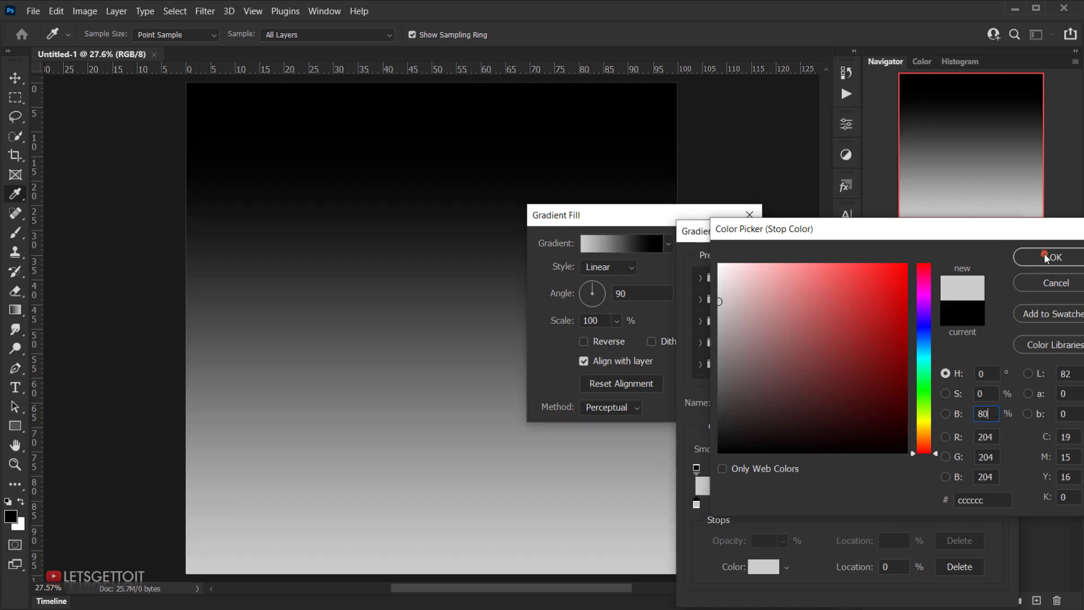
pyautogui.click(1042, 264)
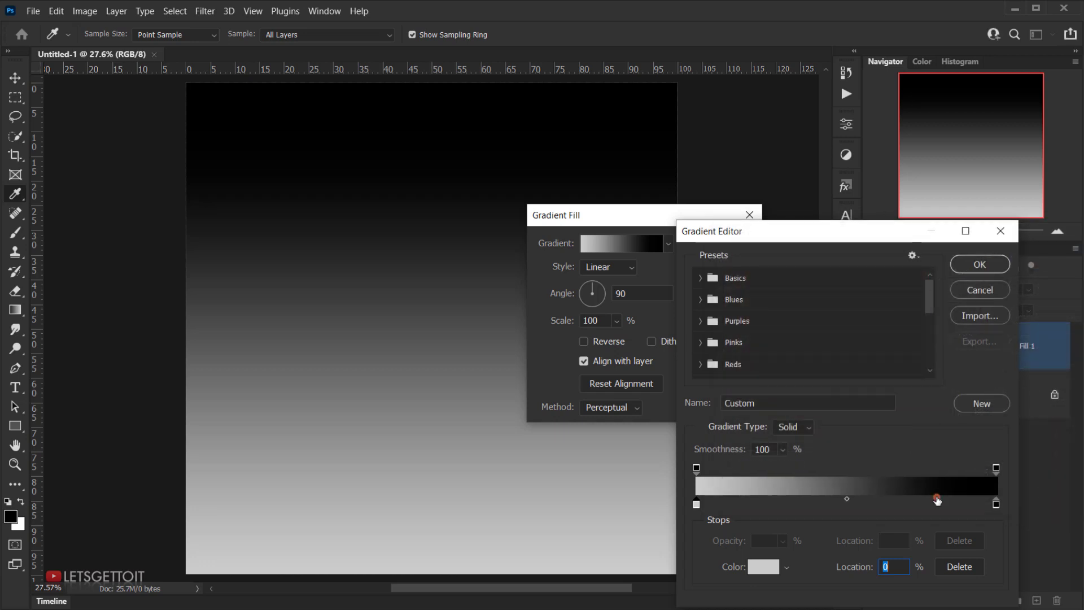
# - Set the gradient's color stop at location 100% to 90% brightness (e5e5e5) and accept the edited gradient
pyautogui.doubleClick(997, 504)
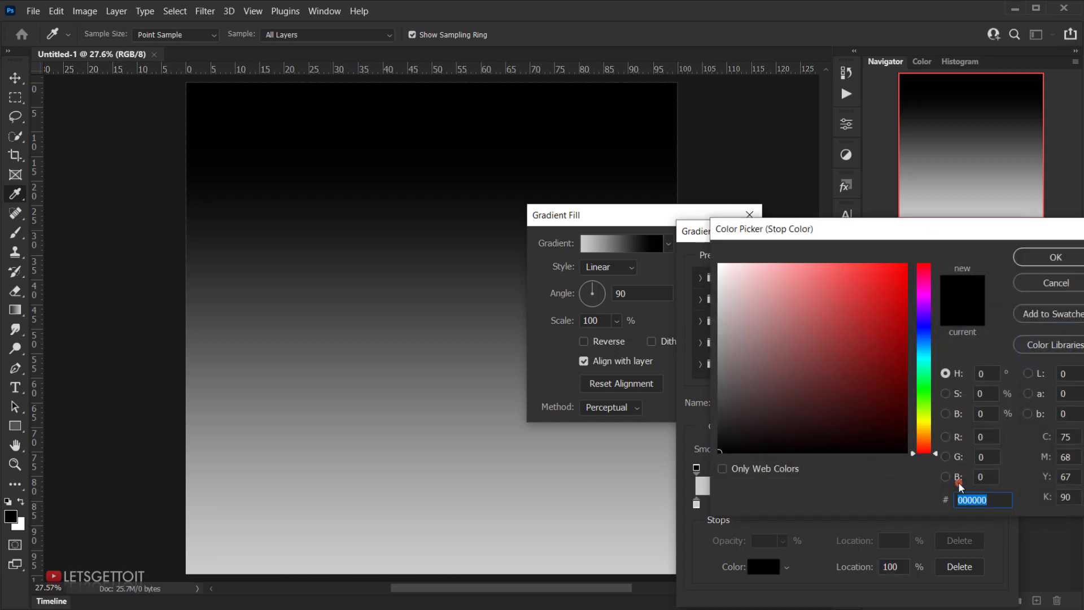
pyautogui.click(986, 415)
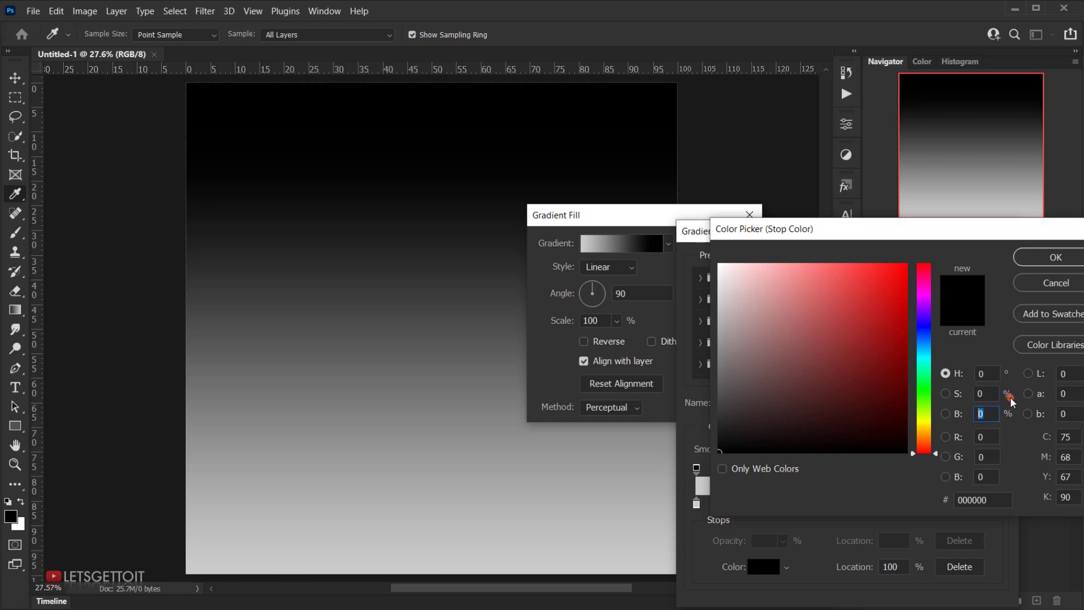
pyautogui.write('90')
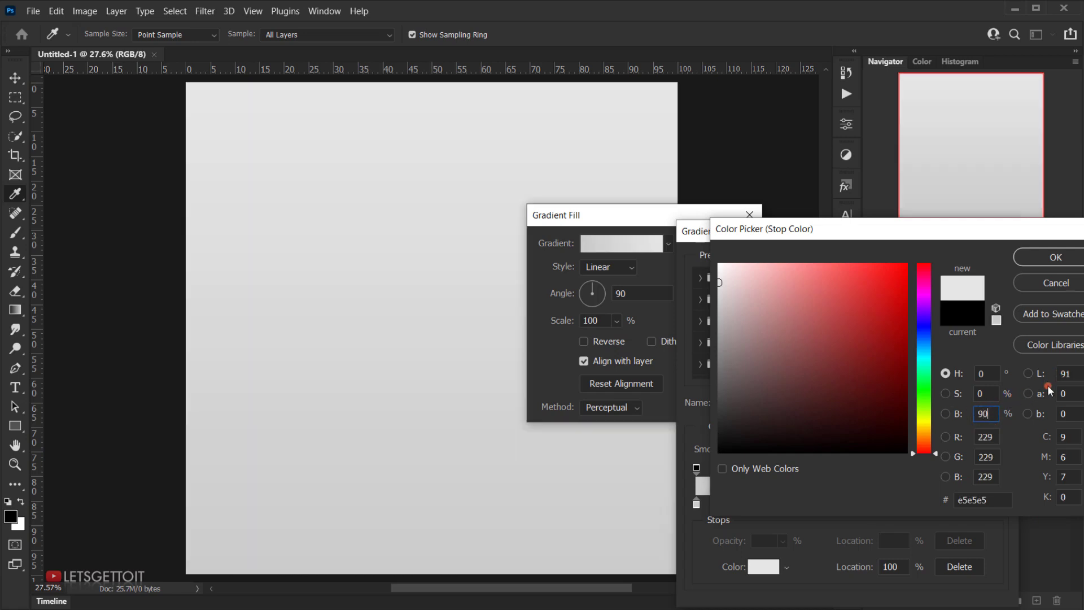
pyautogui.click(1057, 257)
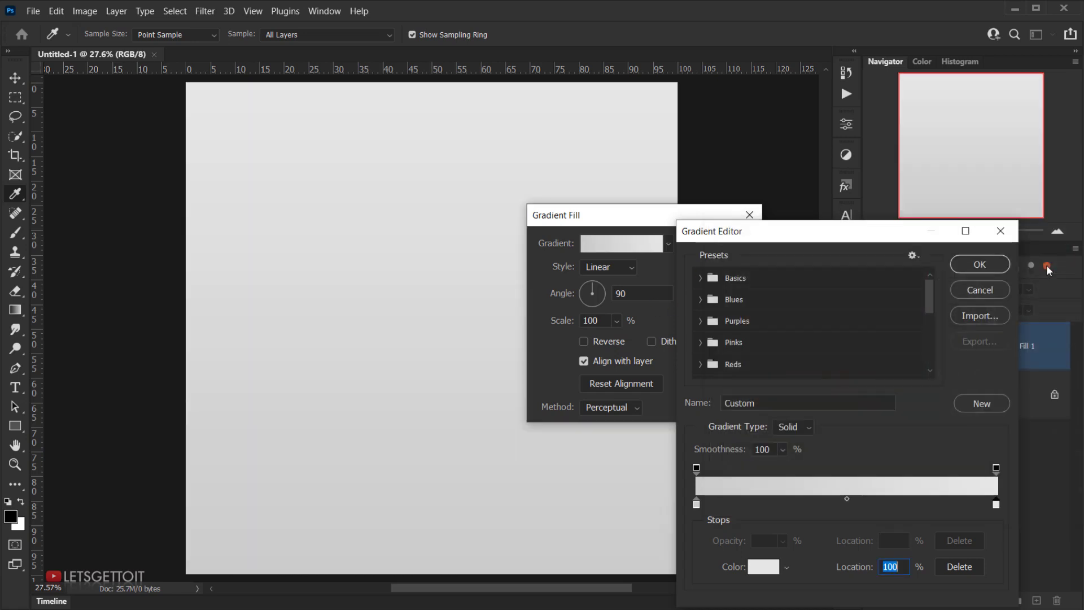
pyautogui.click(979, 266)
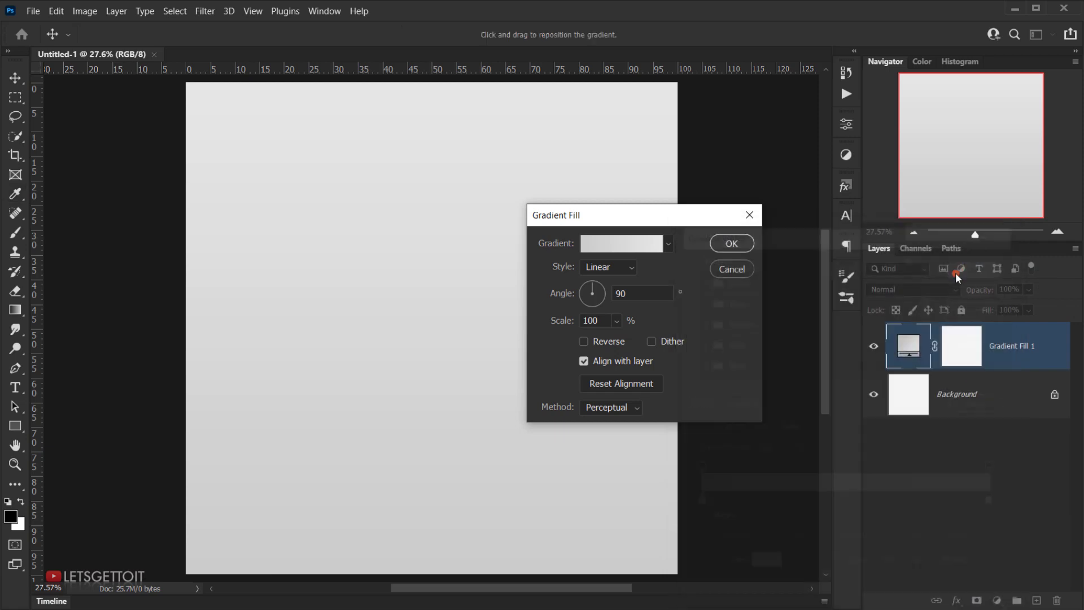
# - Change the gradient fill to the Radial style, reverse its colors and accept the fill
pyautogui.click(599, 274)
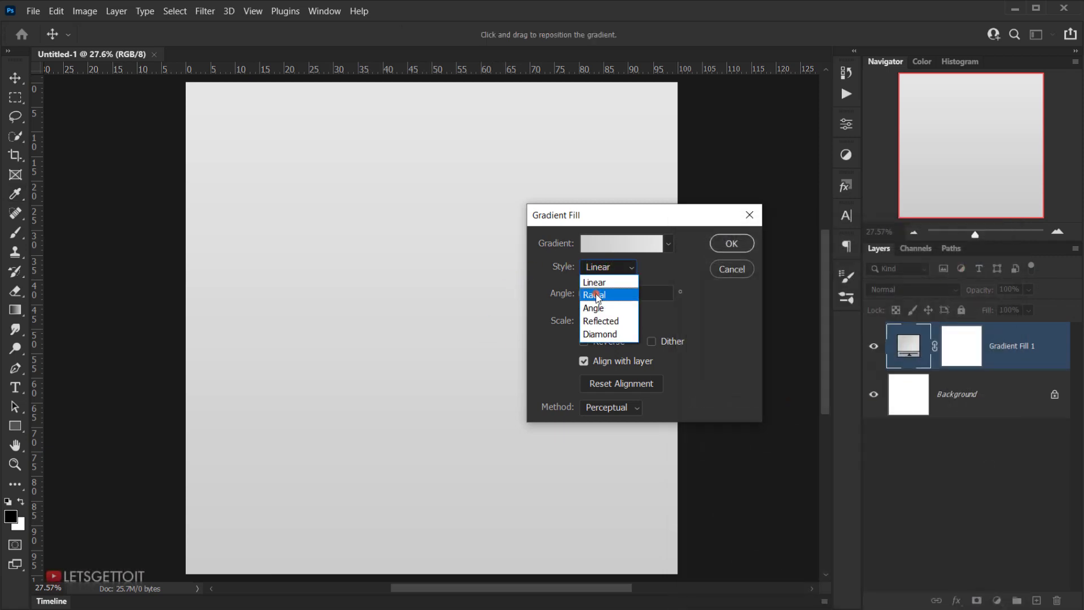
pyautogui.click(597, 292)
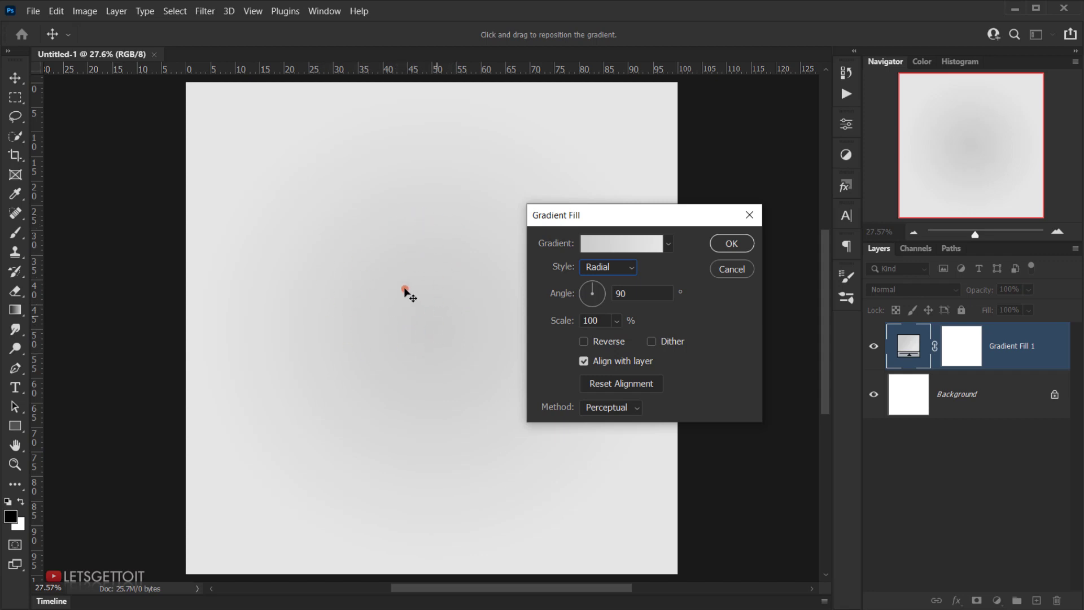
pyautogui.click(585, 342)
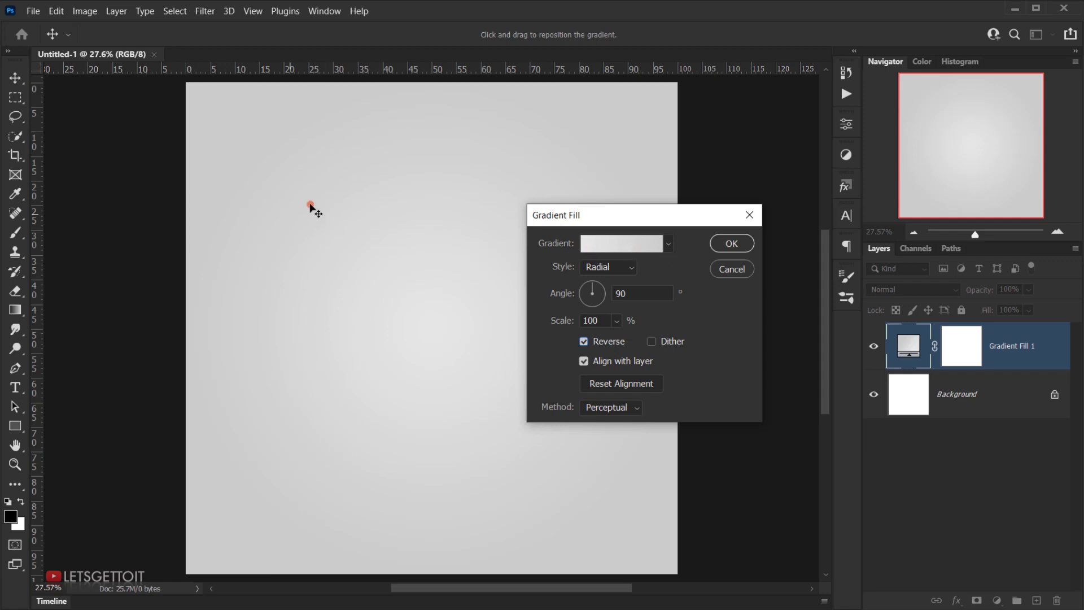
pyautogui.click(740, 244)
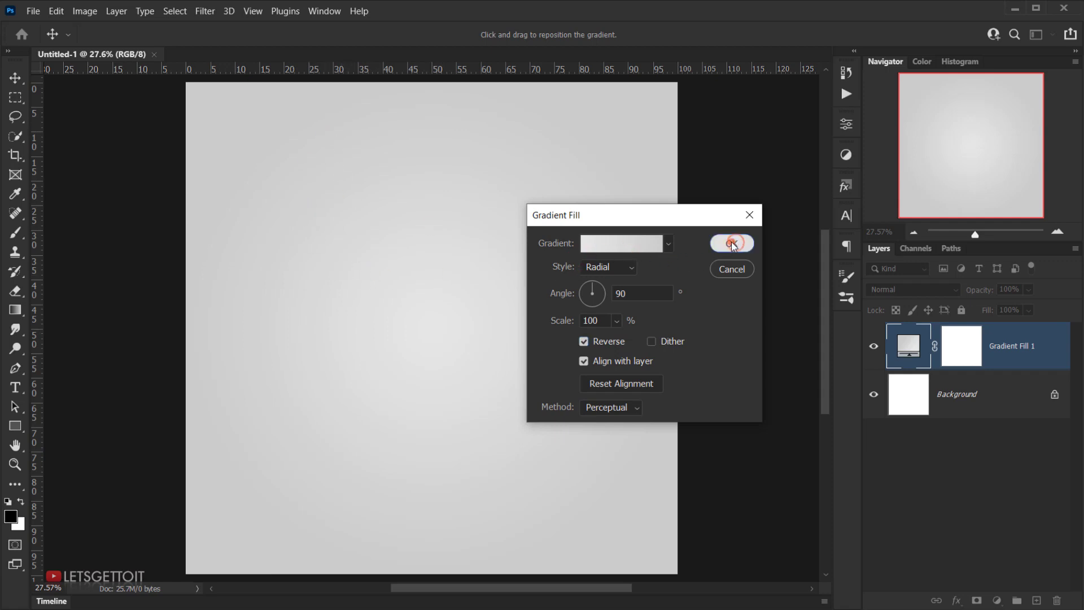
# - Delete the white Background layer and the gradient fill layer's mask
pyautogui.click(987, 414)
pyautogui.moveTo(987, 405); pyautogui.dragTo(1057, 600)
pyautogui.moveTo(960, 352); pyautogui.dragTo(1058, 600)
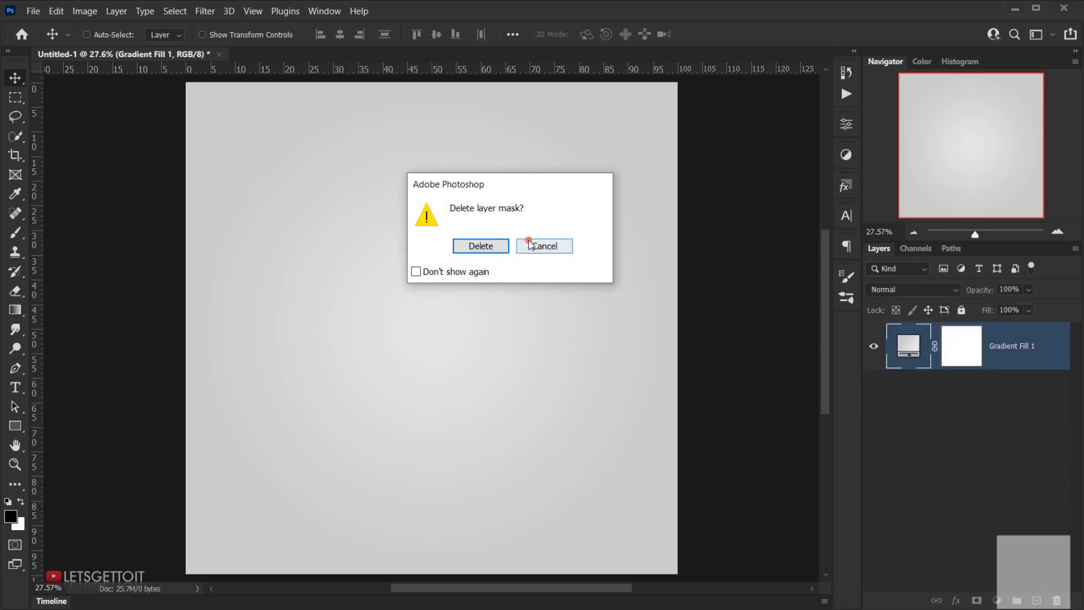
pyautogui.click(483, 245)
# - Rename the gradient fill layer as BG
pyautogui.doubleClick(956, 346)
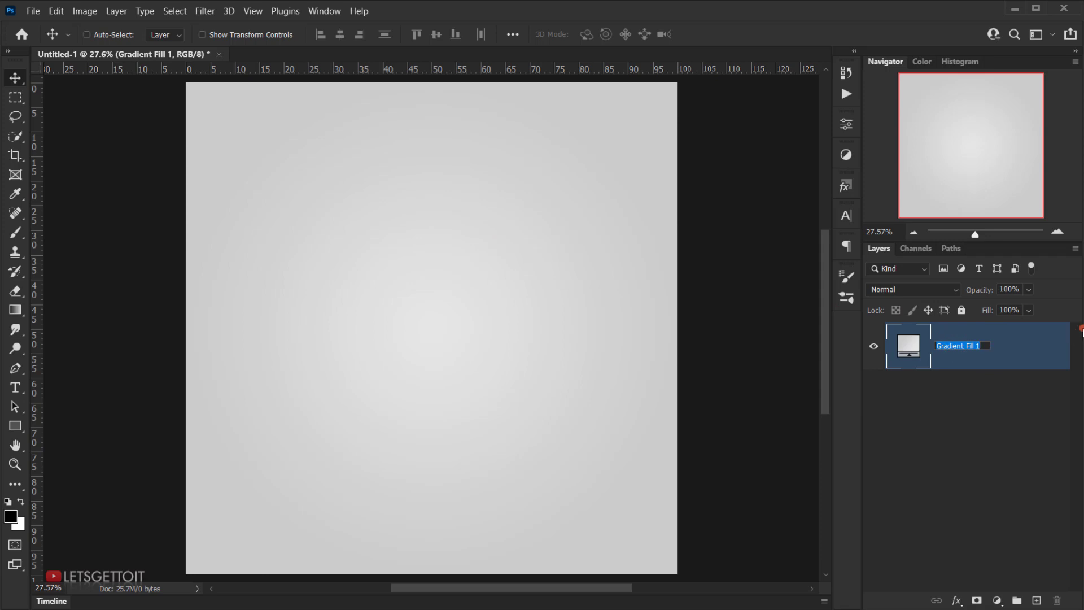
pyautogui.write('BG')
pyautogui.press('Return')
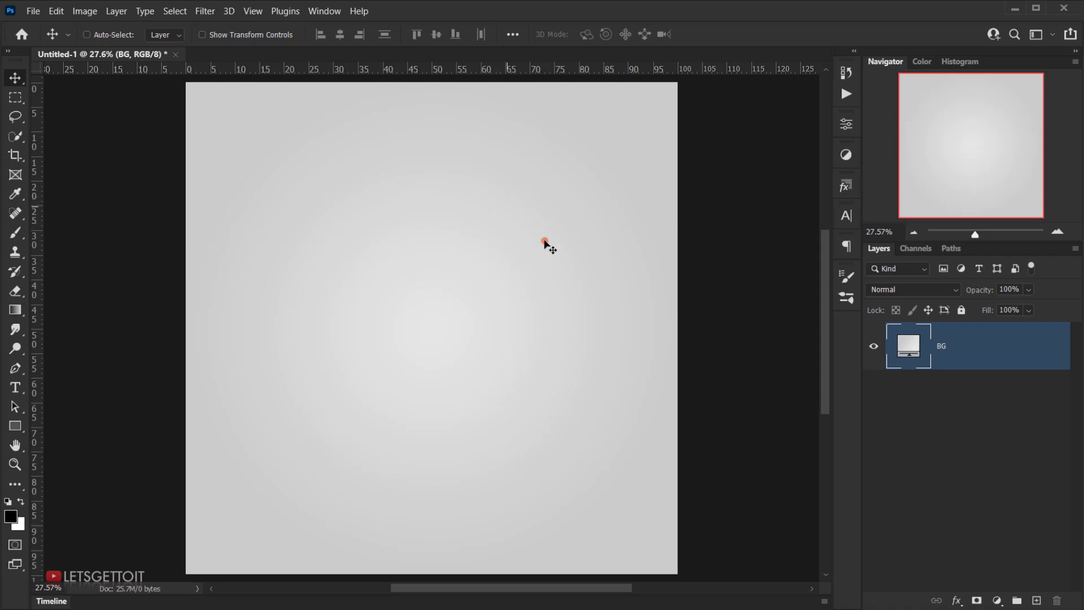
# - Add a Pattern Fill layer above BG using the transparent speckled pattern at 50% scale
pyautogui.click(998, 601)
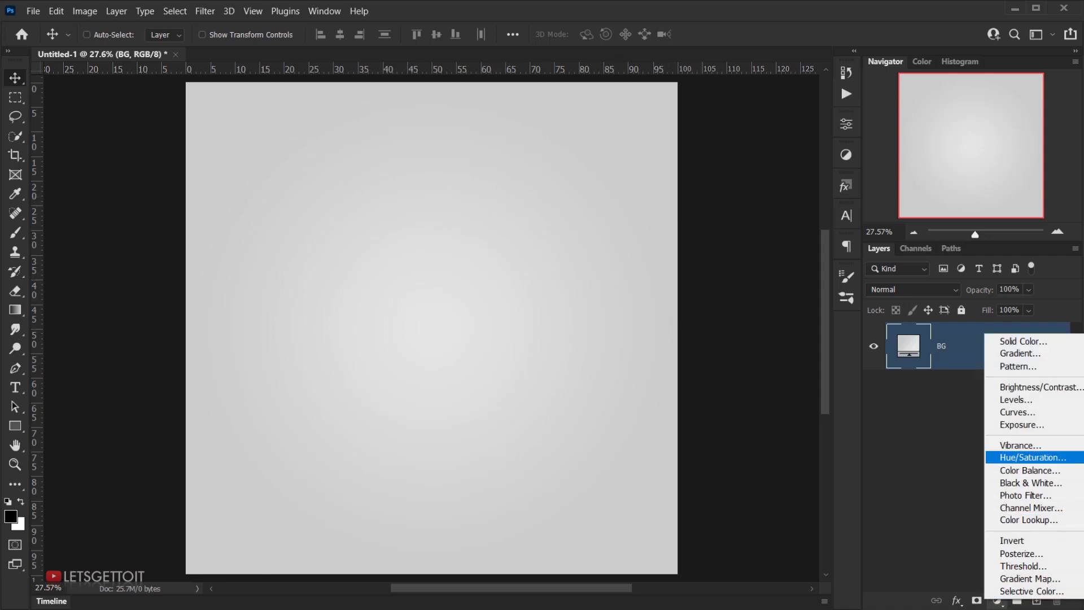
pyautogui.click(1023, 367)
pyautogui.click(801, 207)
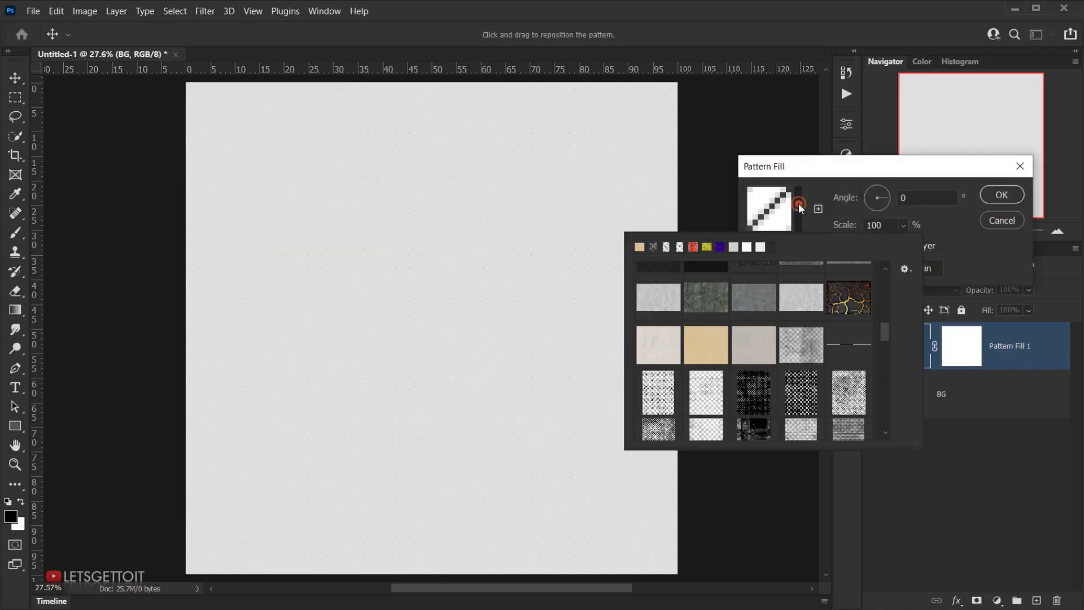
pyautogui.scroll(2, 794, 386)
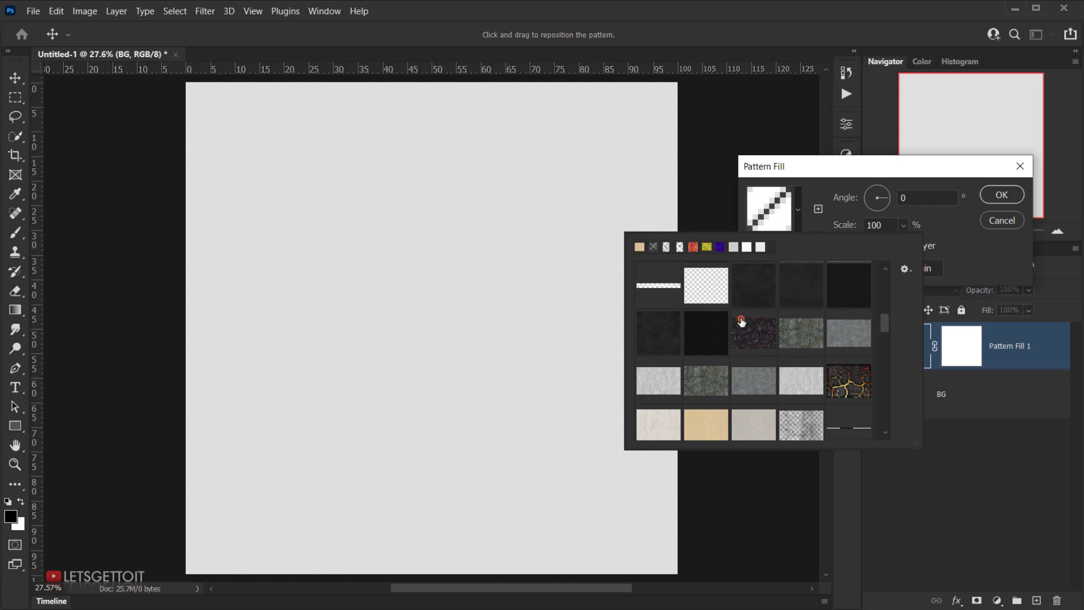
pyautogui.click(699, 294)
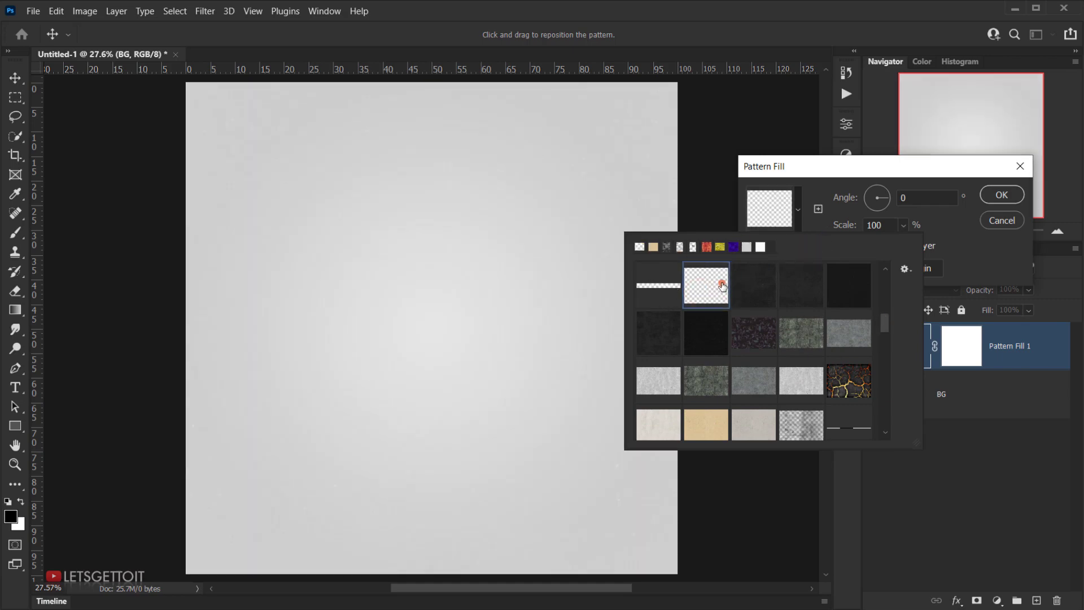
pyautogui.click(835, 173)
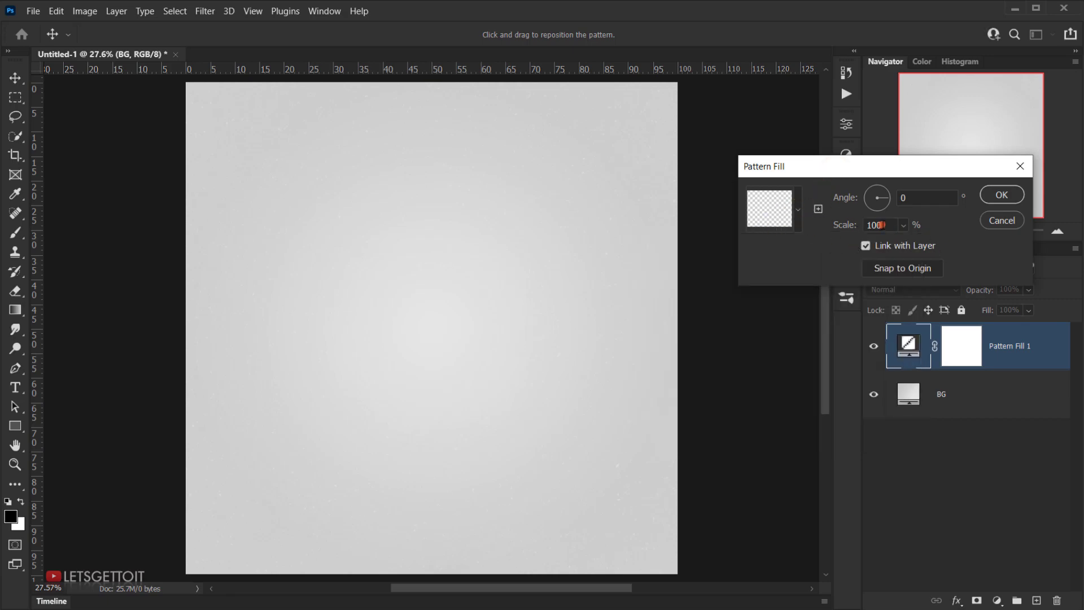
pyautogui.doubleClick(881, 225)
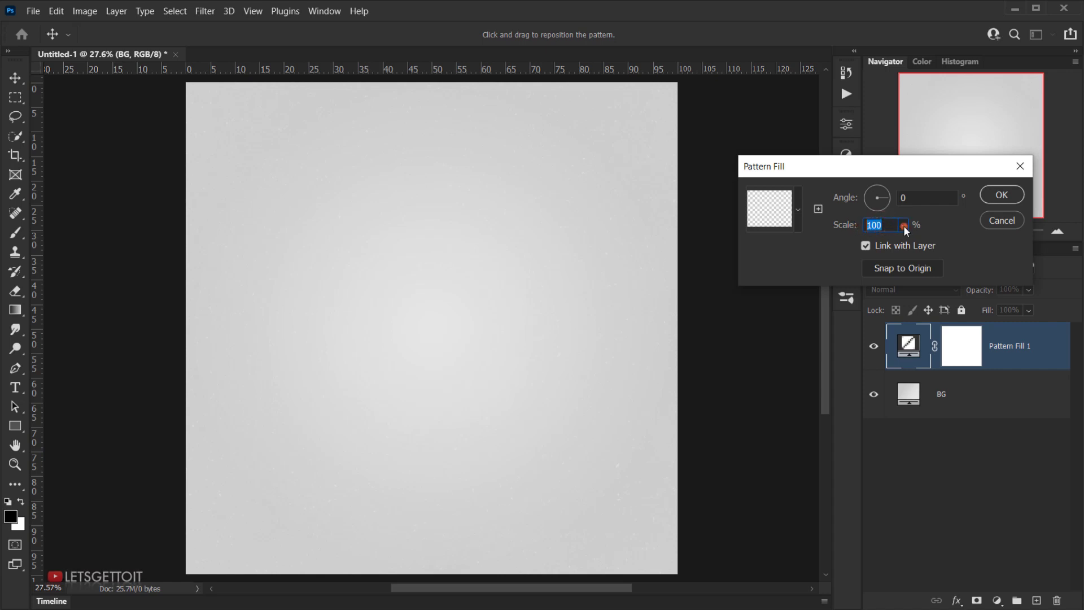
pyautogui.write('50')
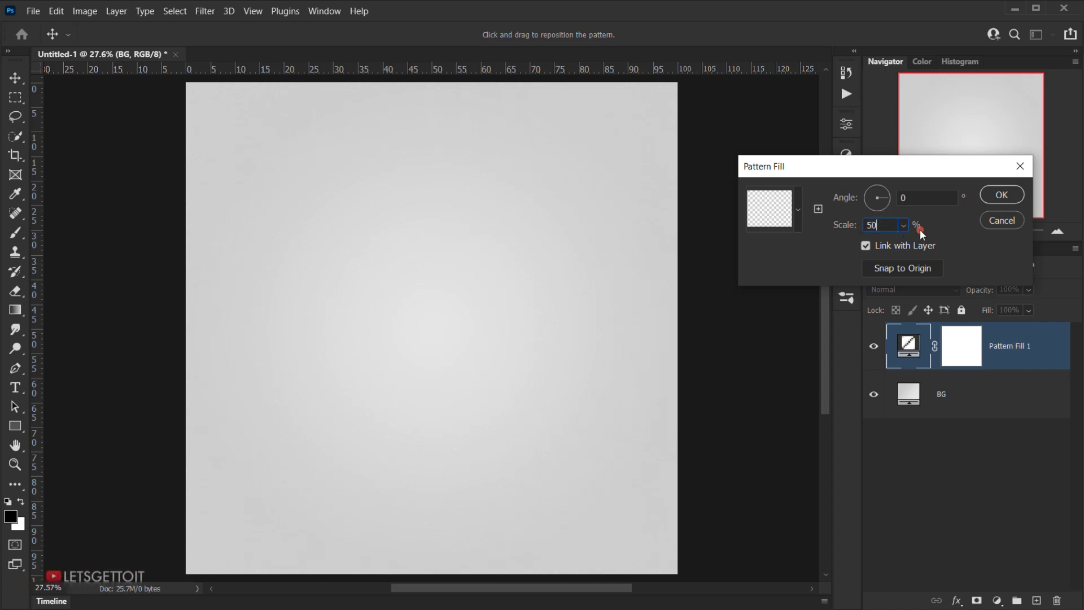
pyautogui.click(983, 195)
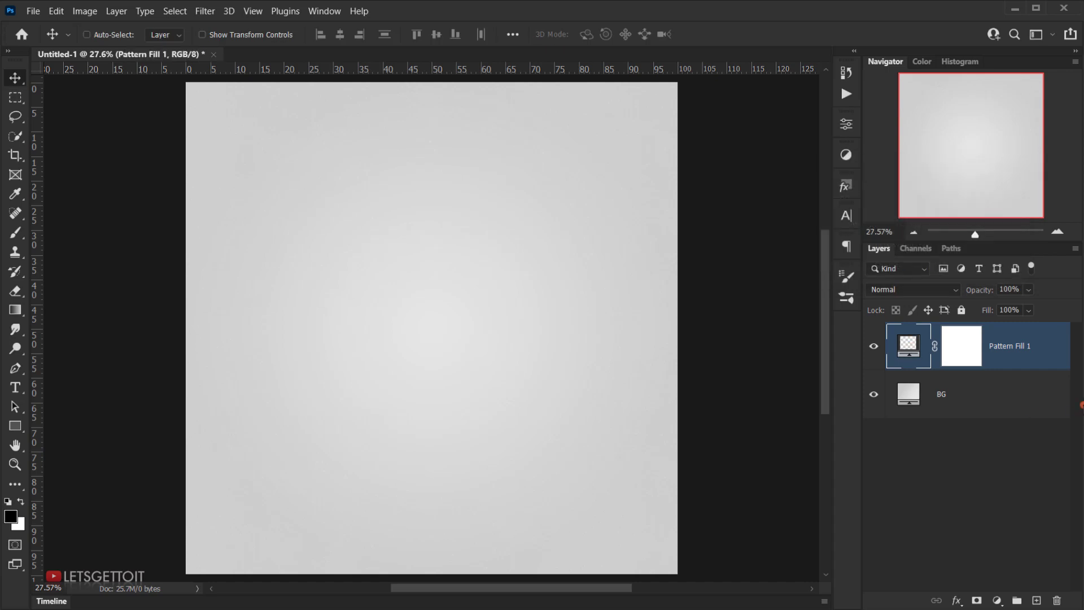
# - Set the pattern fill layer's blend mode to Subtract and its opacity to 70%, and check the texture up close
pyautogui.click(934, 291)
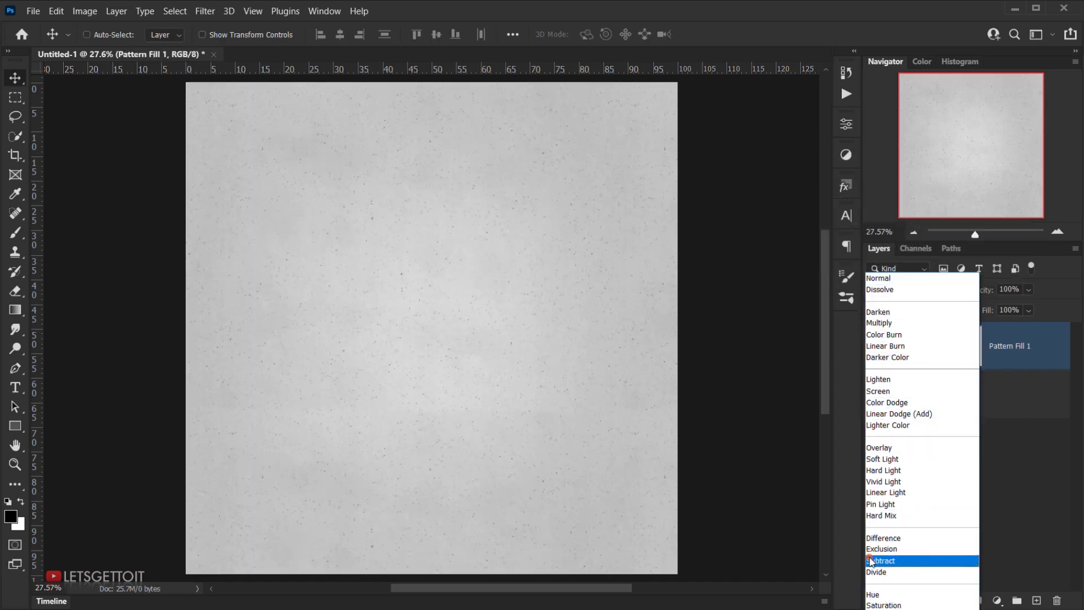
pyautogui.click(897, 561)
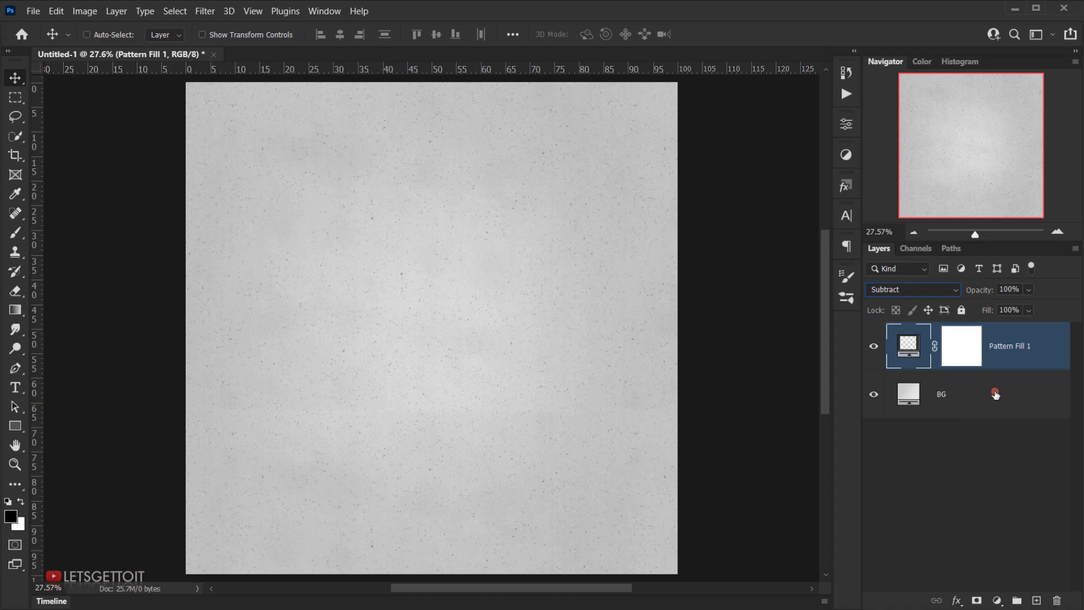
pyautogui.click(1015, 290)
pyautogui.write('70')
pyautogui.scroll(2, 428, 308)
pyautogui.scroll(2, 428, 308)
pyautogui.scroll(-2, 402, 293)
pyautogui.scroll(3, 285, 266)
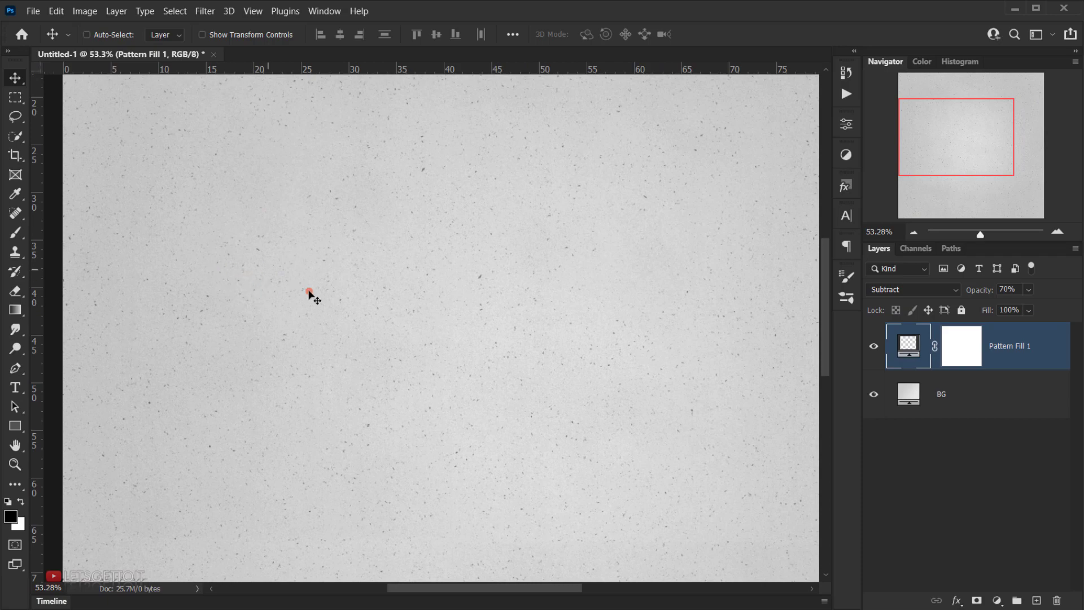
pyautogui.scroll(-2, 298, 295)
pyautogui.scroll(-1, 298, 294)
pyautogui.scroll(-1, 479, 278)
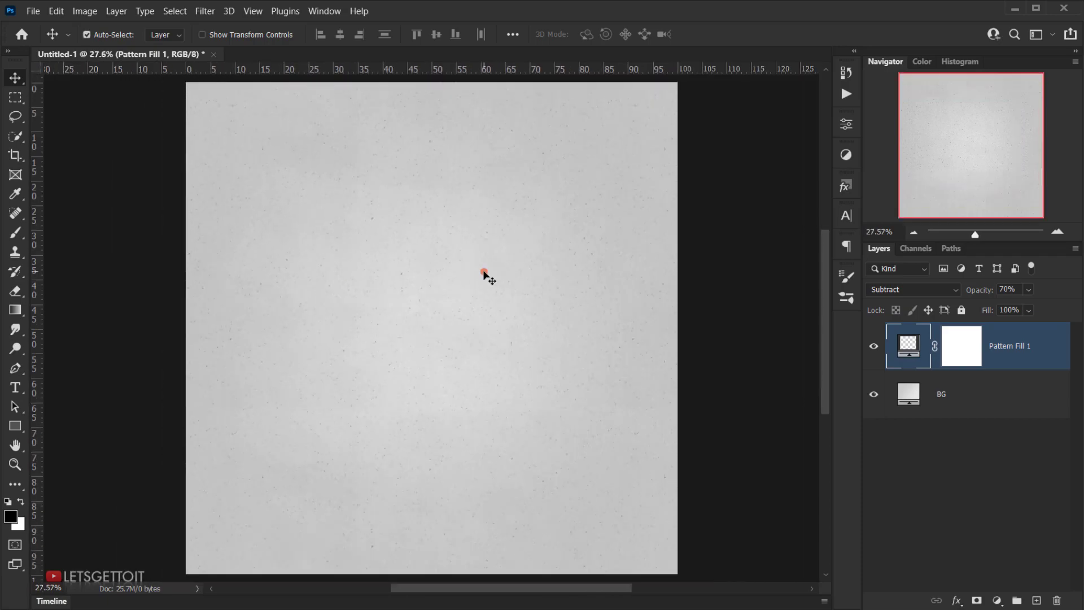
# - Group the pattern fill and gradient layers and name the group BG
pyautogui.keyDown('ctrl'); pyautogui.click(989, 405); pyautogui.keyUp('ctrl')
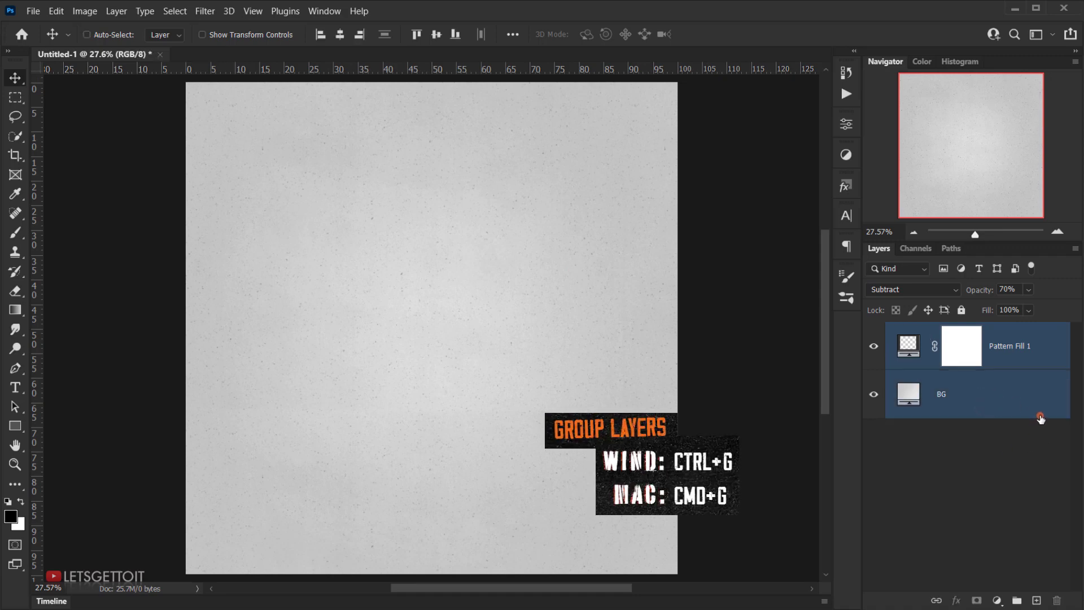
pyautogui.hotkey('ctrl', 'g')
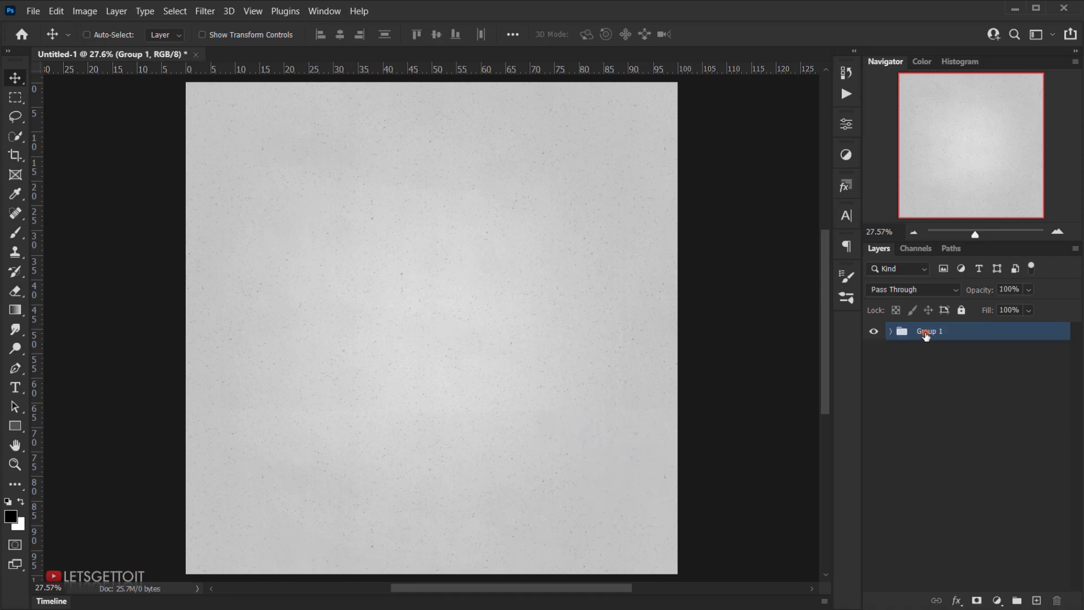
pyautogui.doubleClick(927, 332)
pyautogui.write('BG')
pyautogui.press('Return')
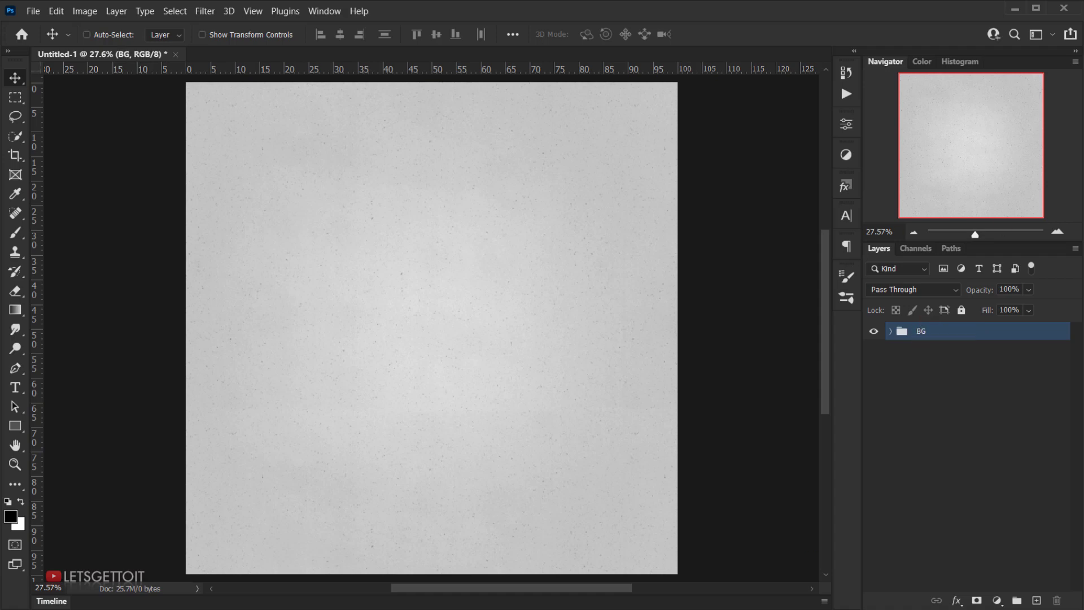
# - Open the JPG portrait of the laughing model from the Split portrait effect folder as its own document in Photoshop
pyautogui.hotkey('alt', 'Tab')
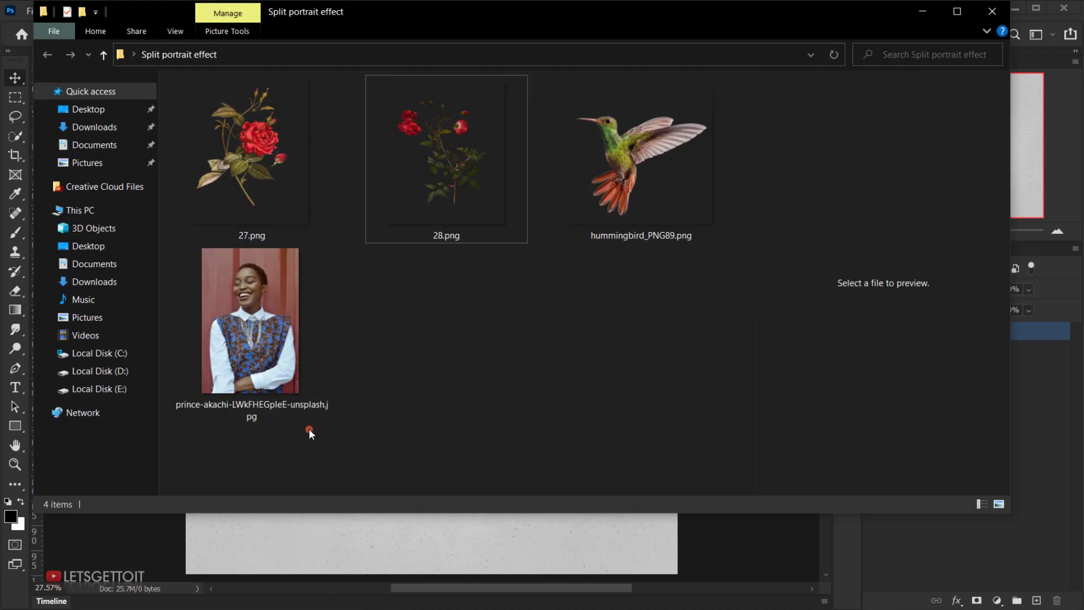
pyautogui.moveTo(249, 331); pyautogui.dragTo(150, 467)
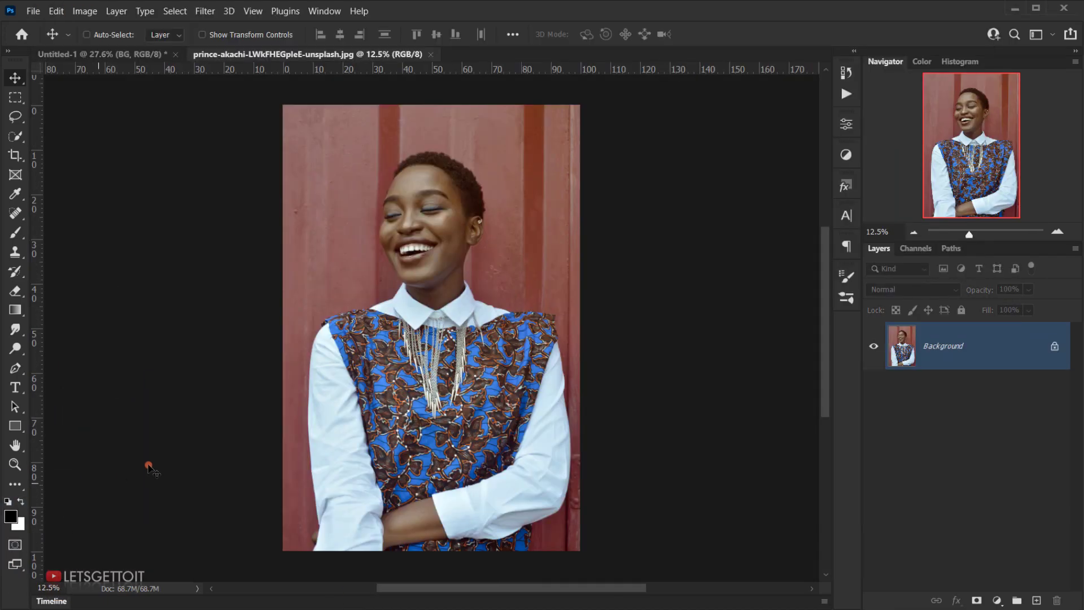
pyautogui.scroll(6, 416, 317)
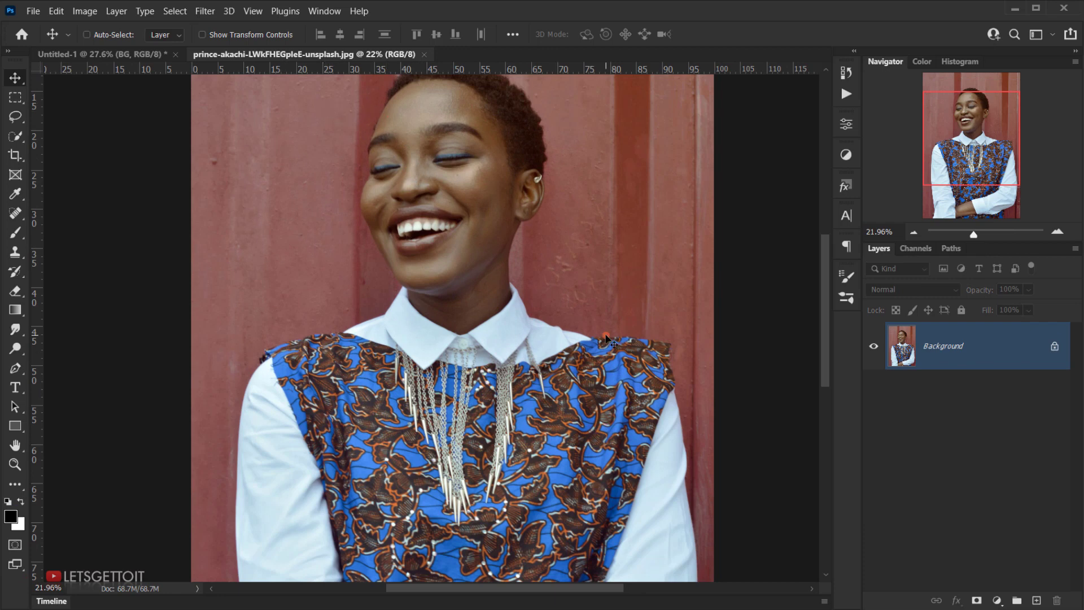
pyautogui.scroll(-4, 607, 339)
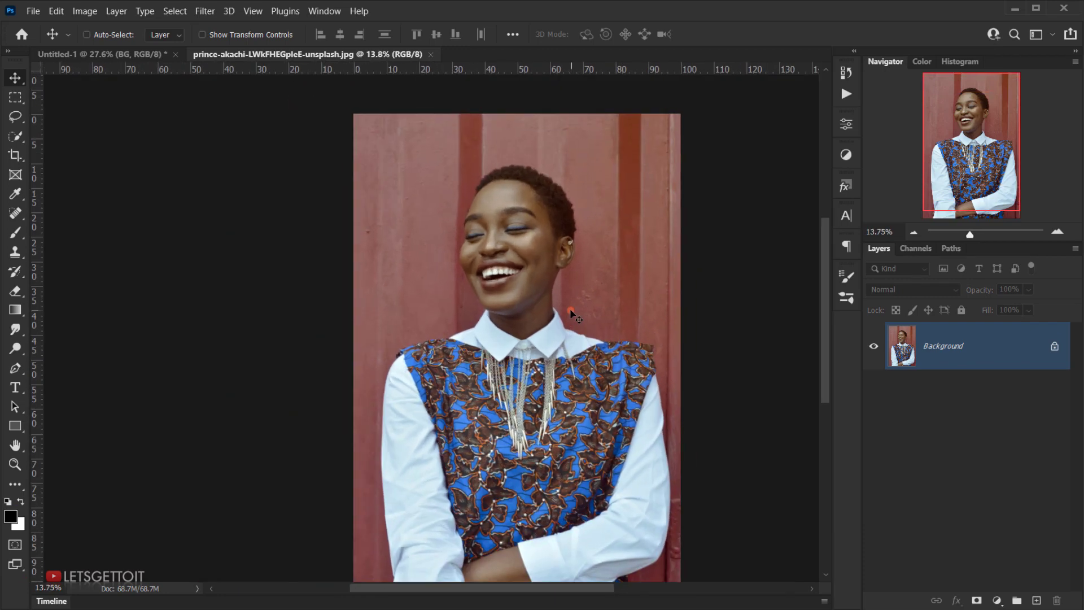
# - Make a rectangular marquee selection around the model's head and neck, from above the hair to just below the collar
pyautogui.click(17, 100)
pyautogui.rightClick(16, 100)
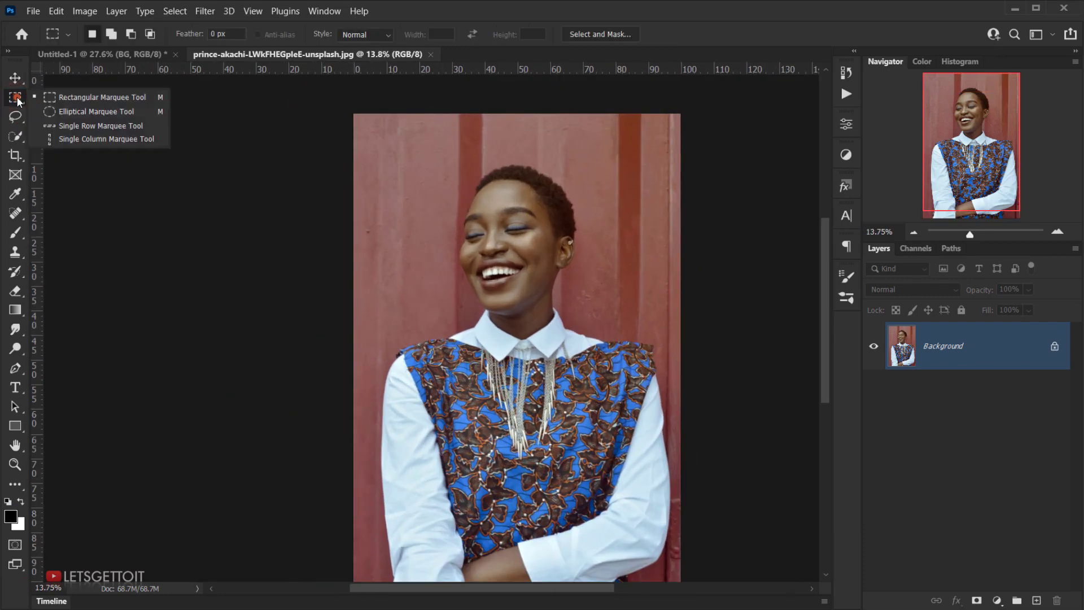
pyautogui.click(58, 97)
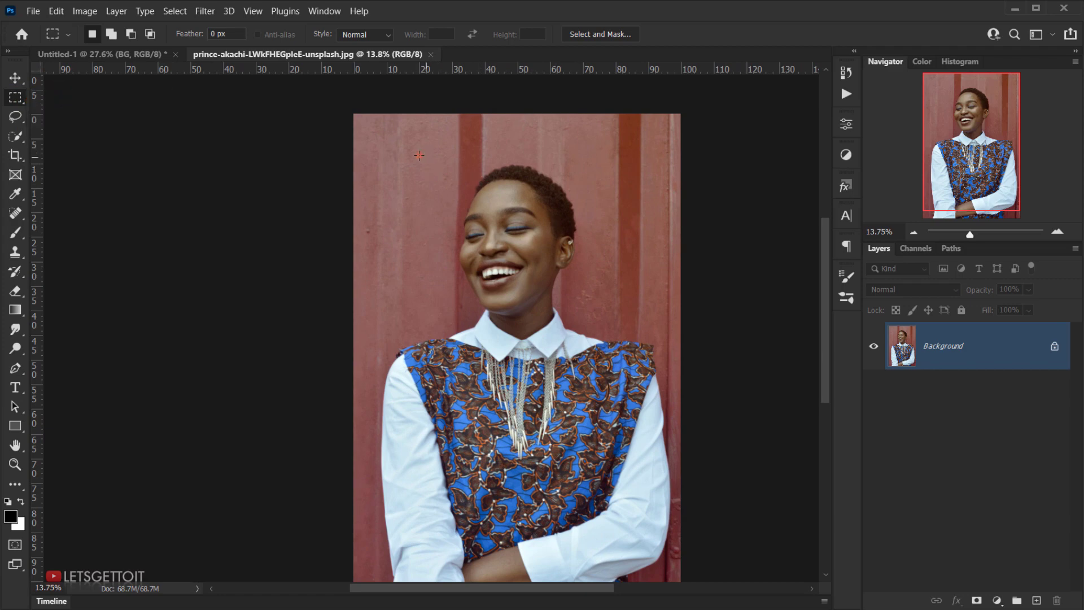
pyautogui.moveTo(419, 155); pyautogui.dragTo(618, 356)
pyautogui.press('space')
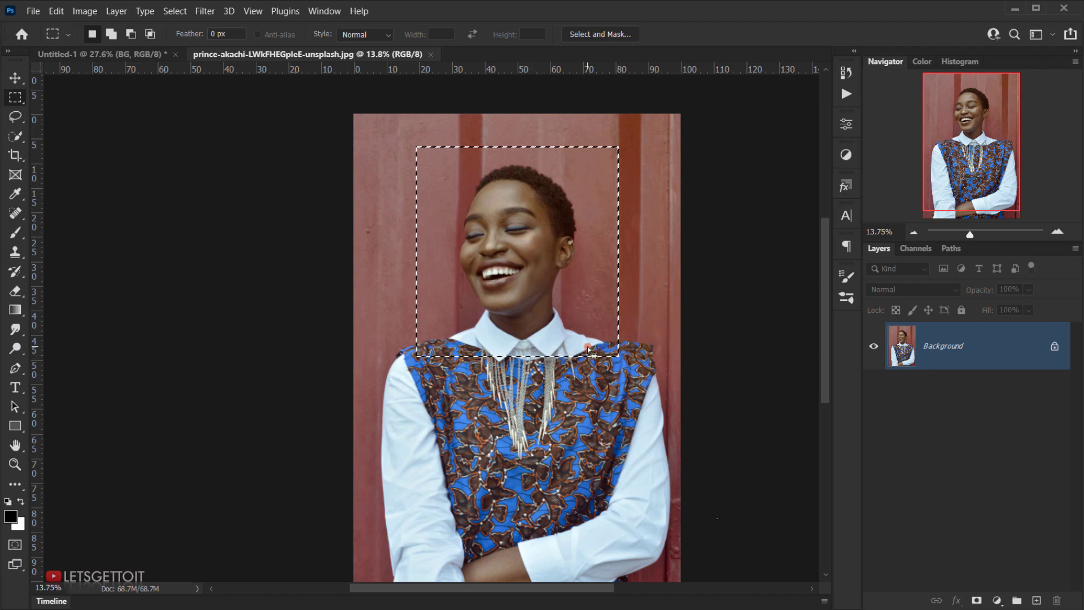
# - Copy the selected portrait area, close the portrait document and paste the copy into the grey background document
pyautogui.hotkey('ctrl', 'c')
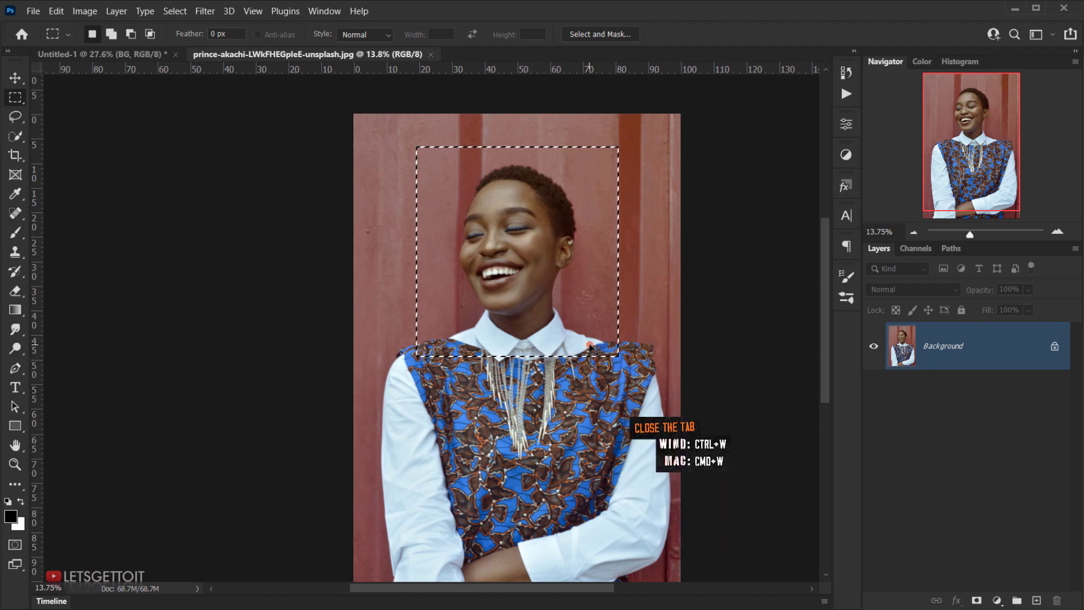
pyautogui.hotkey('ctrl', 'w')
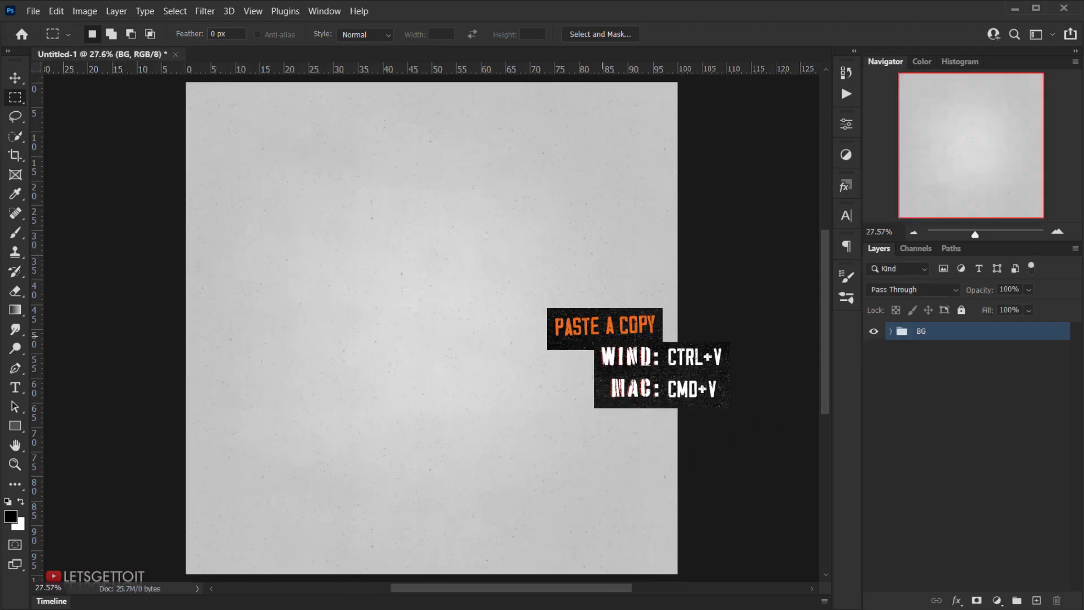
pyautogui.hotkey('ctrl', 'v')
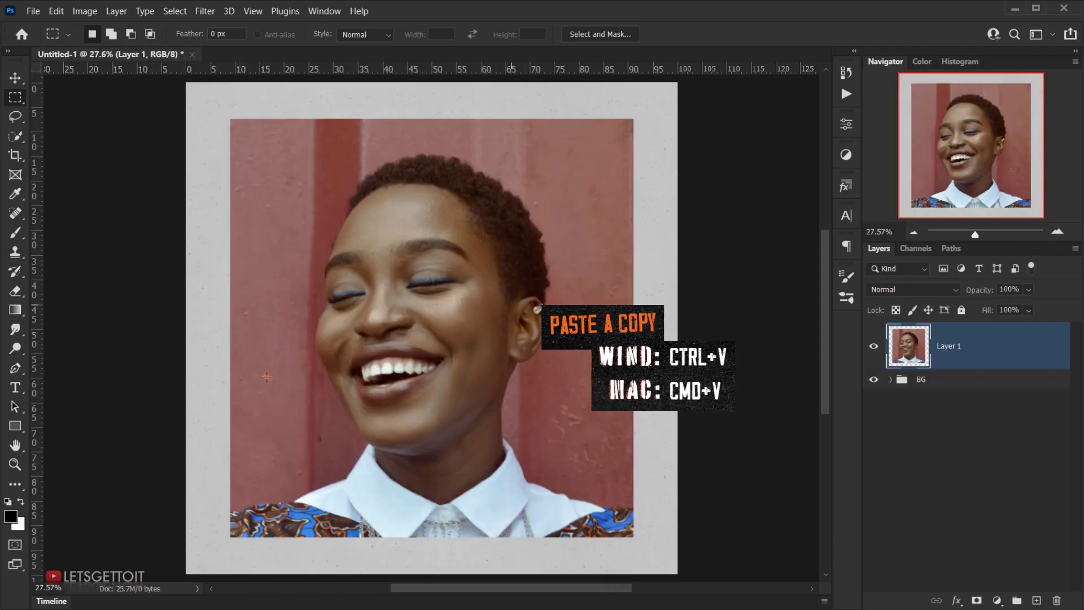
# - Rename the pasted portrait layer as Model
pyautogui.scroll(-2, 468, 381)
pyautogui.scroll(1, 515, 368)
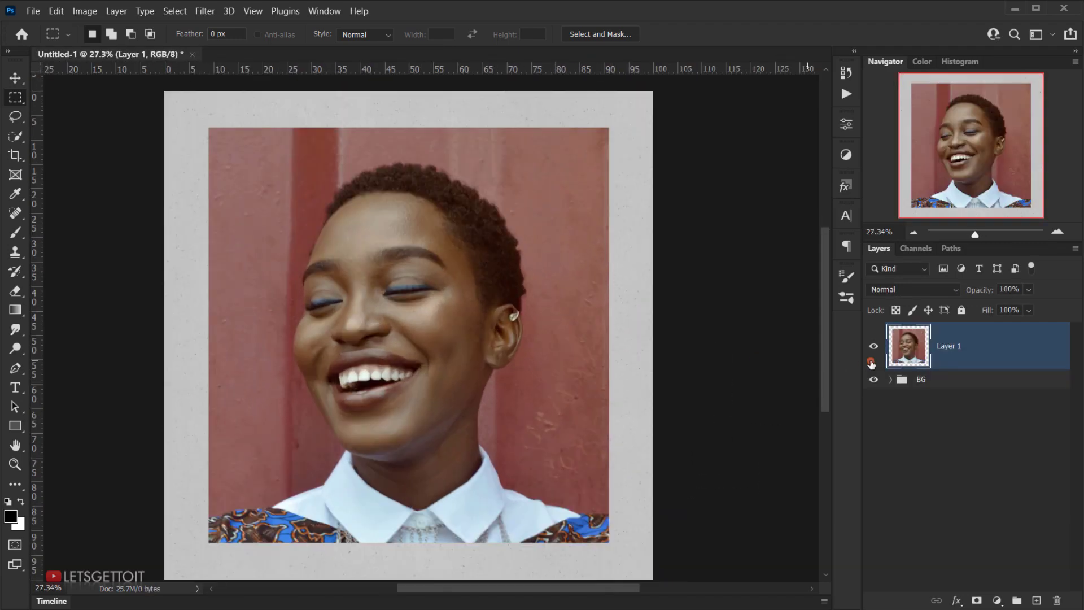
pyautogui.doubleClick(953, 346)
pyautogui.write('M')
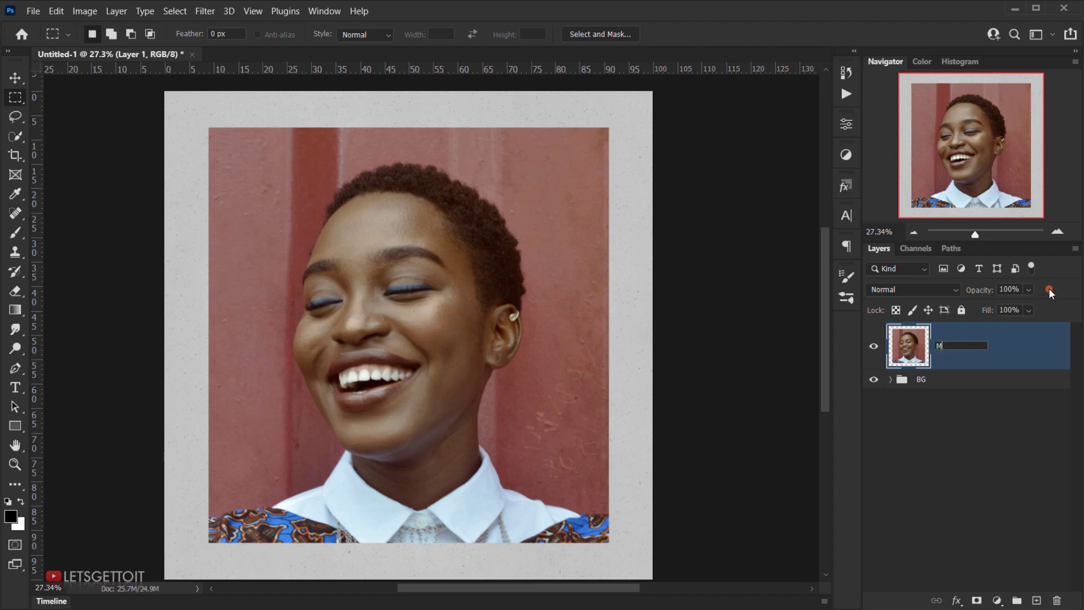
pyautogui.write('odel')
pyautogui.press('Return')
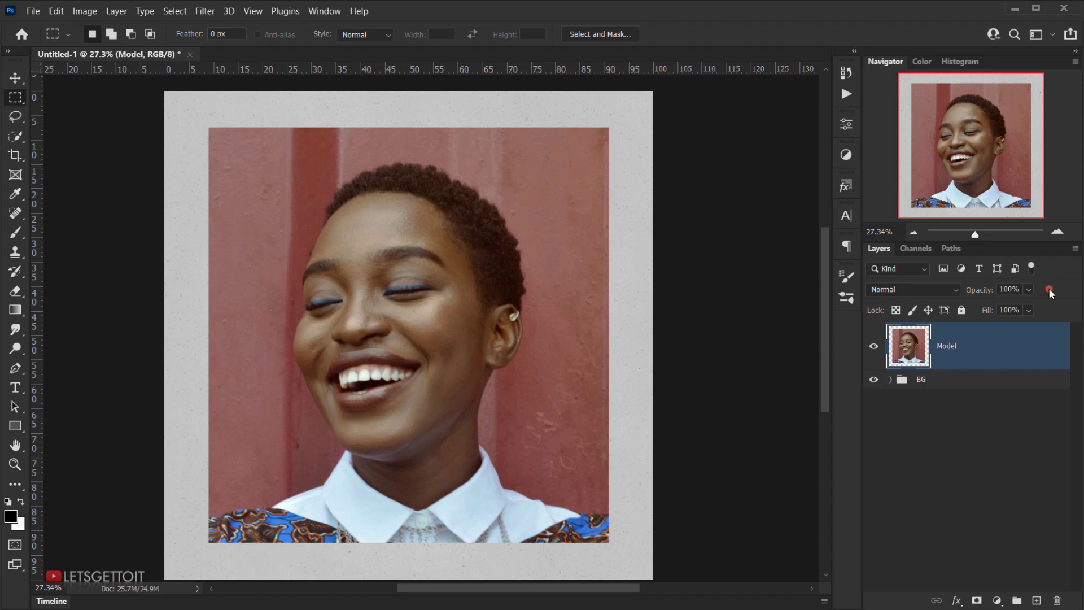
# - Convert the Model layer to a Smart Object and open its contents for editing
pyautogui.rightClick(995, 352)
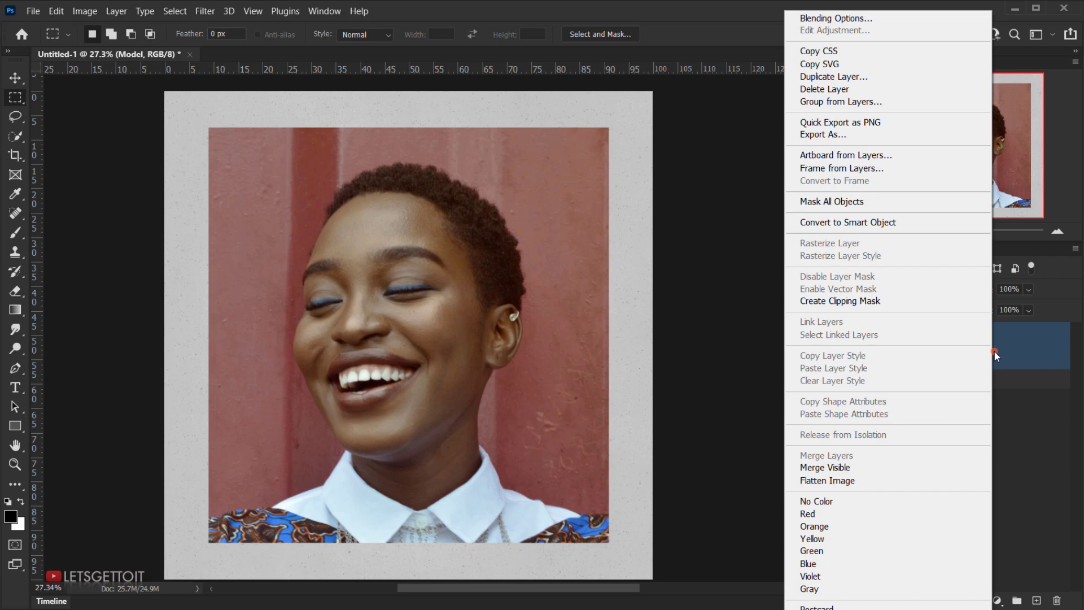
pyautogui.click(832, 224)
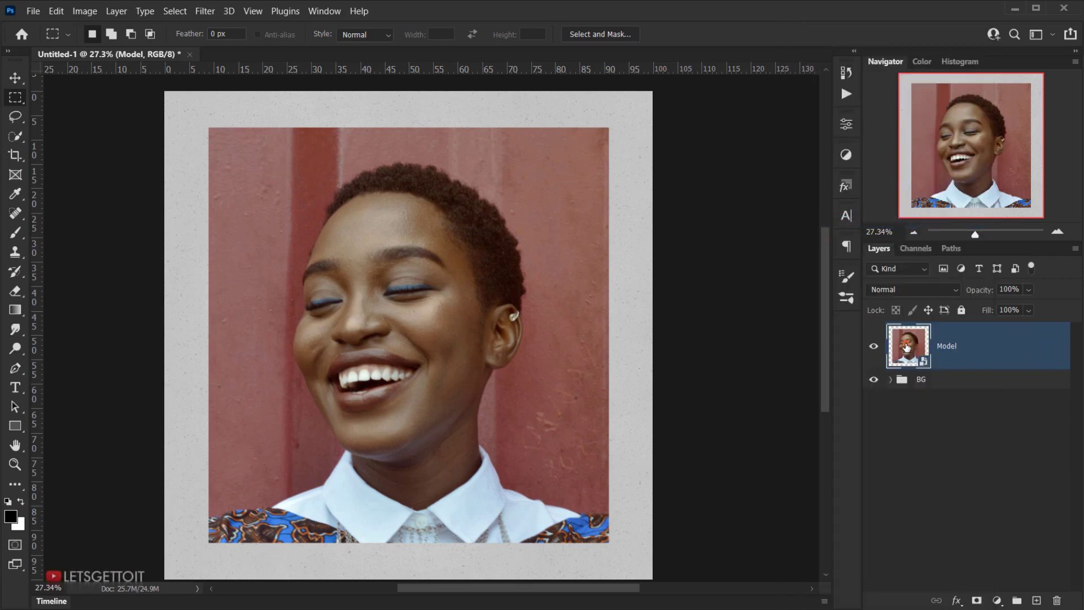
pyautogui.press('v')
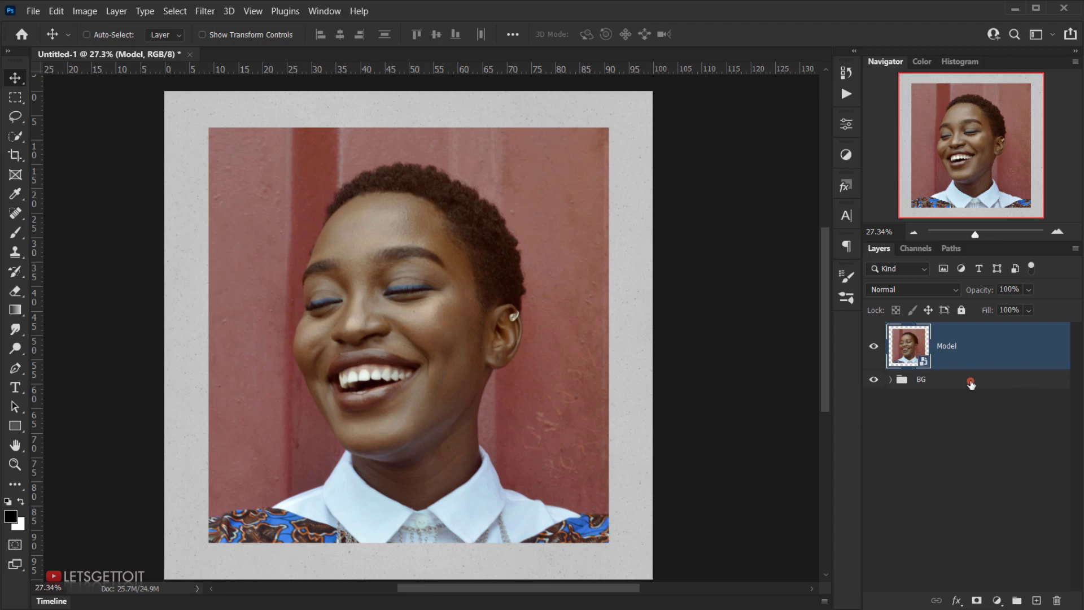
pyautogui.doubleClick(915, 347)
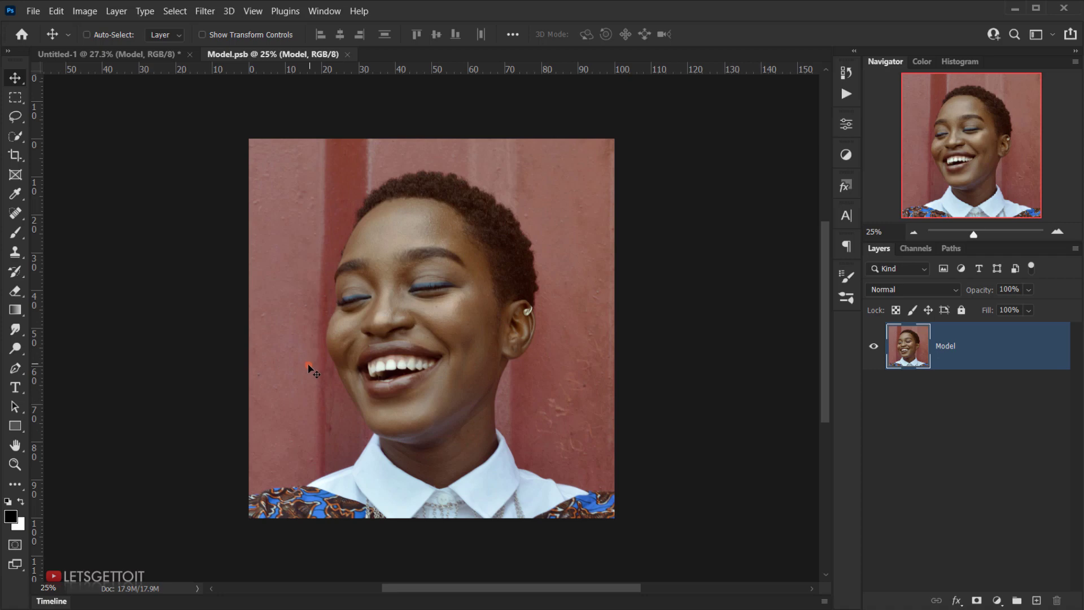
# - Start a Pen tool path on the neck's edge below the ear and trace it down to and along the shirt collar
pyautogui.click(15, 368)
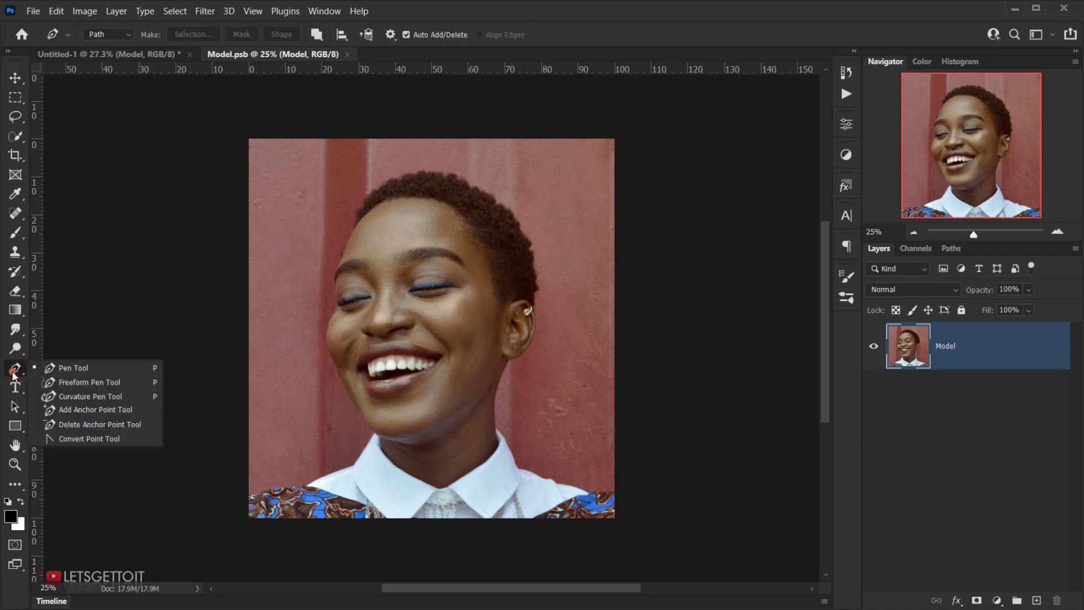
pyautogui.click(60, 367)
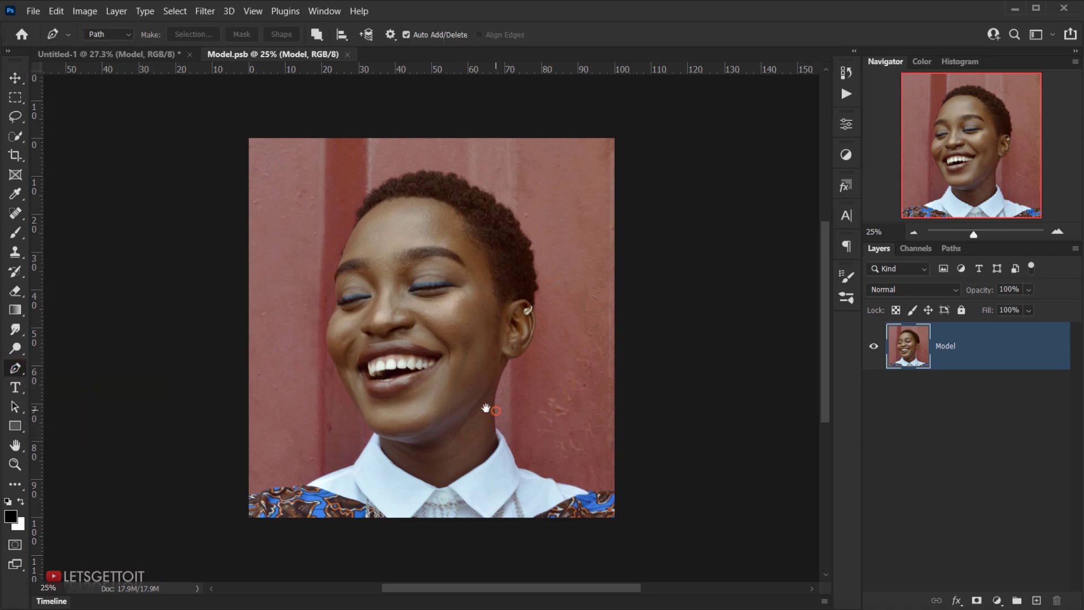
pyautogui.scroll(5, 500, 418)
pyautogui.scroll(4, 496, 453)
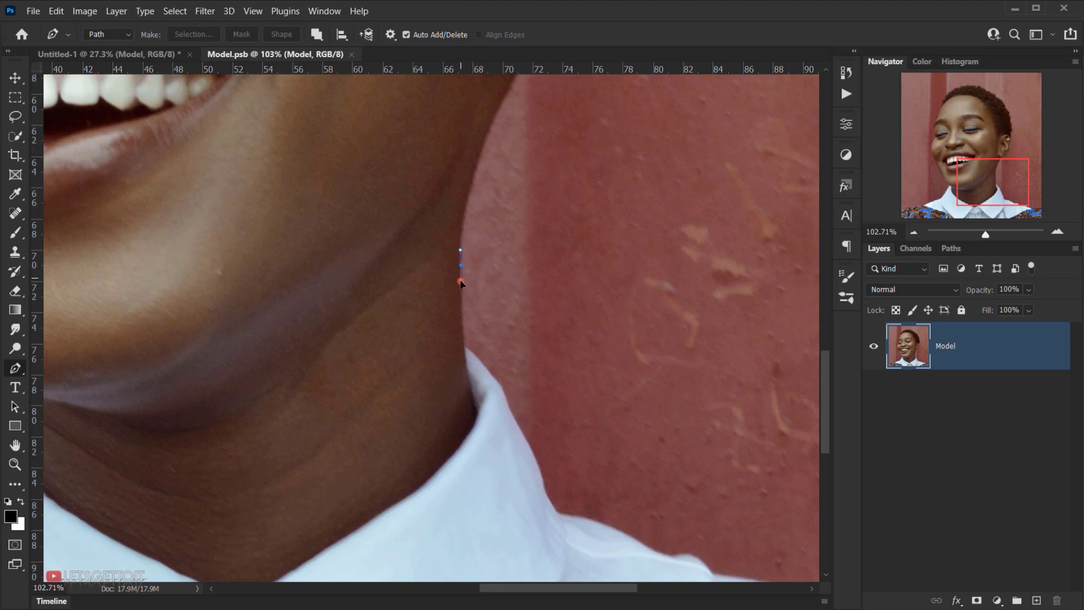
pyautogui.moveTo(462, 289); pyautogui.dragTo(462, 288)
pyautogui.moveTo(473, 400); pyautogui.dragTo(481, 428)
pyautogui.moveTo(474, 412); pyautogui.dragTo(439, 426)
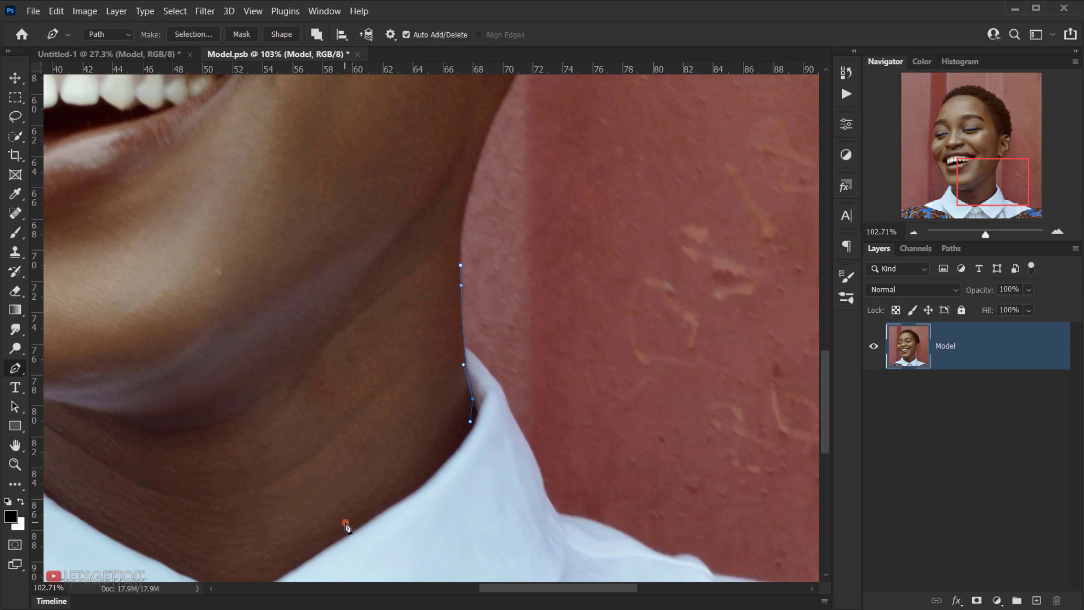
pyautogui.moveTo(345, 522); pyautogui.dragTo(239, 562)
# - Adjust the path's anchor point and handles where the neck meets the collar below the ear
pyautogui.scroll(7, 444, 418)
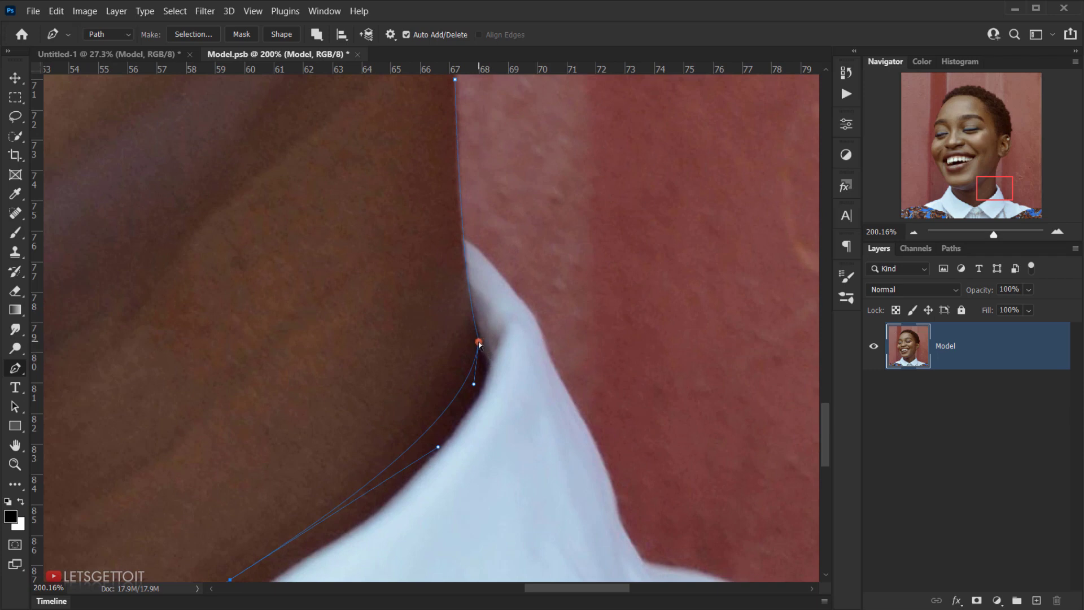
pyautogui.moveTo(479, 341); pyautogui.dragTo(478, 345)
pyautogui.moveTo(460, 277); pyautogui.dragTo(462, 277)
pyautogui.moveTo(456, 261); pyautogui.dragTo(456, 258)
pyautogui.moveTo(479, 346); pyautogui.dragTo(476, 344)
# - Continue the path across the neckline just above the collar and up to the corner where the jaw meets the collar
pyautogui.scroll(-4, 449, 407)
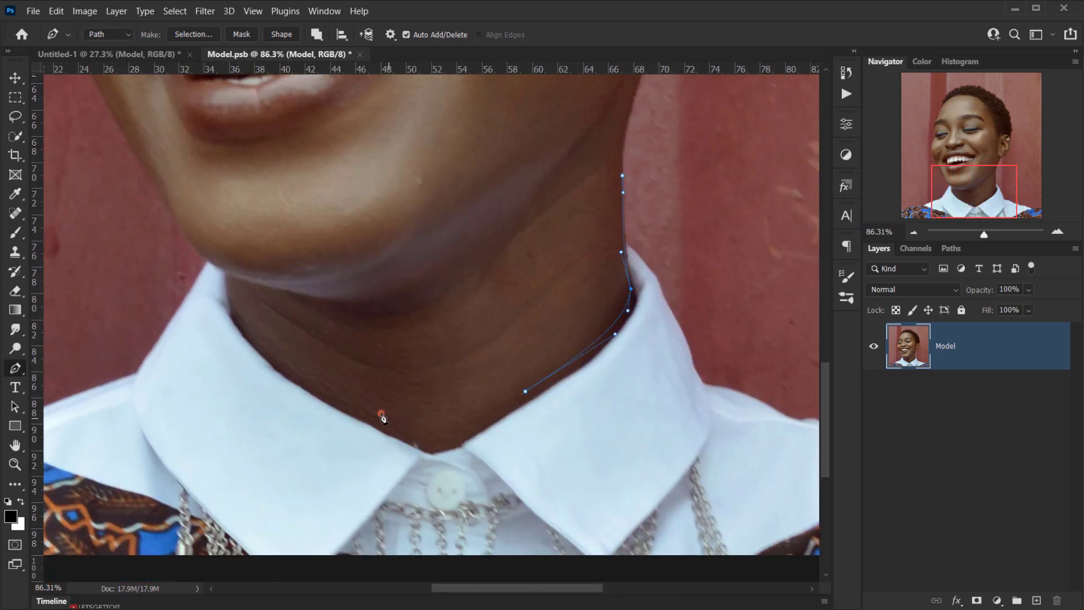
pyautogui.moveTo(242, 321); pyautogui.dragTo(221, 303)
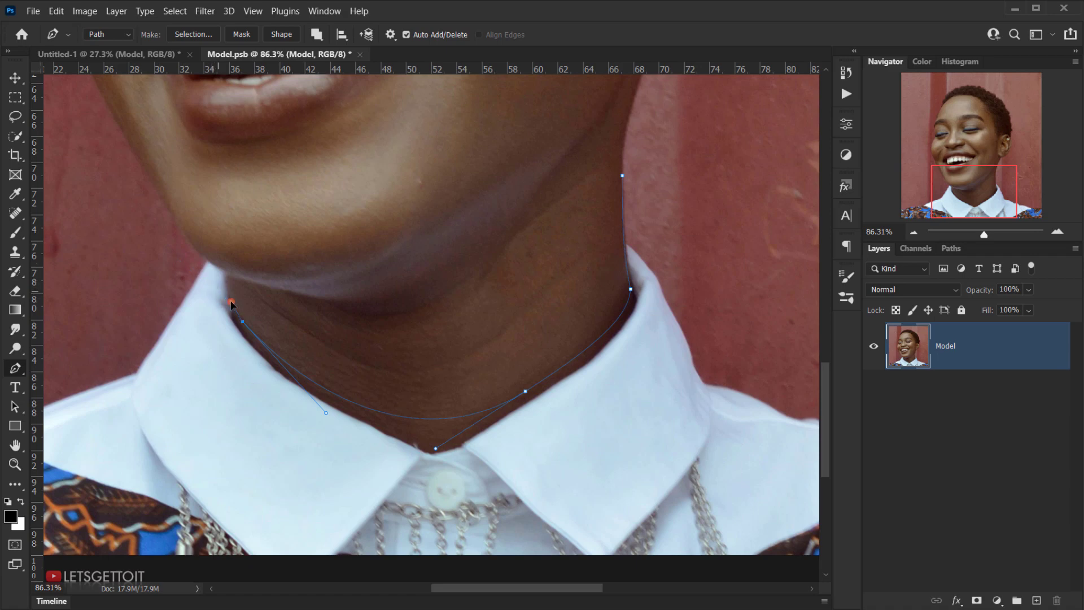
pyautogui.scroll(4, 228, 305)
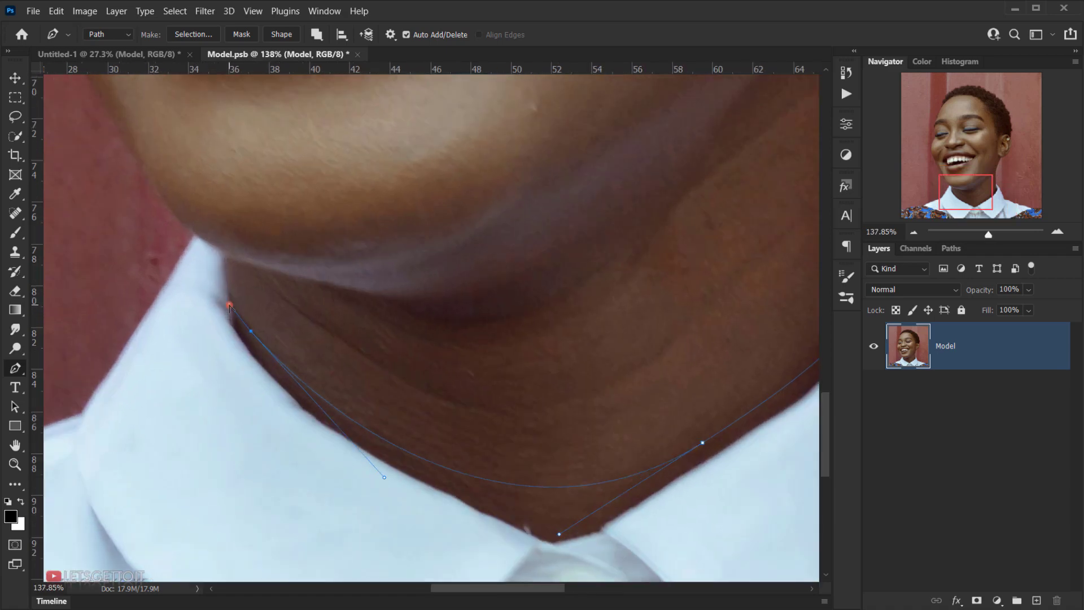
pyautogui.click(220, 234)
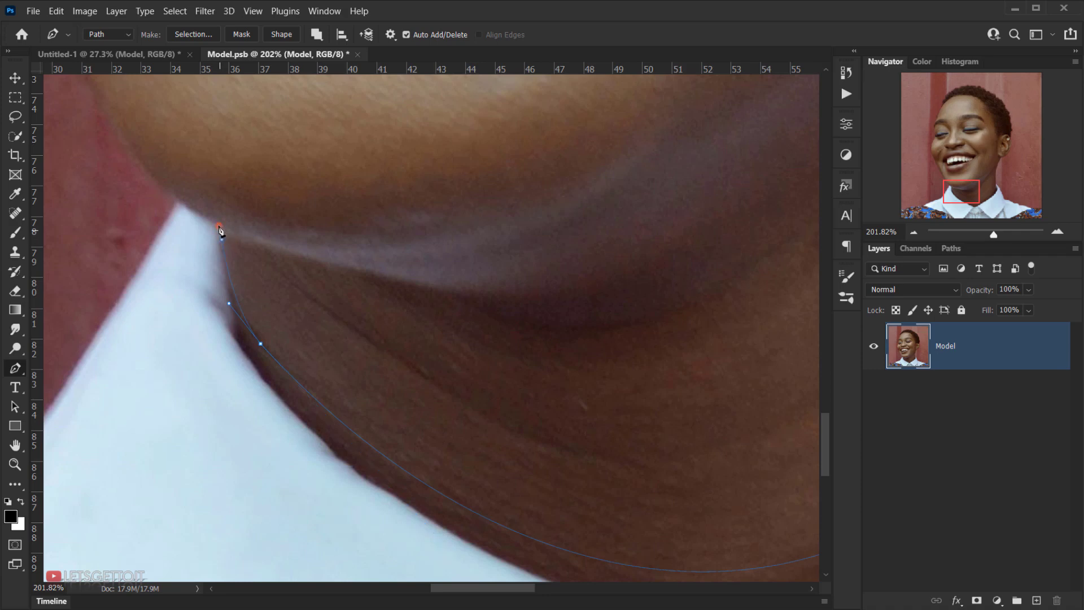
pyautogui.moveTo(177, 202); pyautogui.dragTo(171, 199)
pyautogui.scroll(3, 221, 222)
# - Trace the path up along the jaw, cheek and eye to the outer end of the eyebrow
pyautogui.scroll(-5, 221, 218)
pyautogui.moveTo(234, 356); pyautogui.dragTo(220, 333)
pyautogui.moveTo(140, 183); pyautogui.dragTo(140, 178)
pyautogui.scroll(2, 140, 182)
pyautogui.moveTo(179, 232); pyautogui.dragTo(221, 178)
pyautogui.scroll(2, 221, 180)
pyautogui.moveTo(288, 109); pyautogui.dragTo(296, 88)
pyautogui.moveTo(283, 142); pyautogui.dragTo(273, 556)
pyautogui.moveTo(276, 293); pyautogui.dragTo(274, 278)
pyautogui.moveTo(264, 234); pyautogui.dragTo(265, 223)
pyautogui.moveTo(285, 268); pyautogui.dragTo(299, 254)
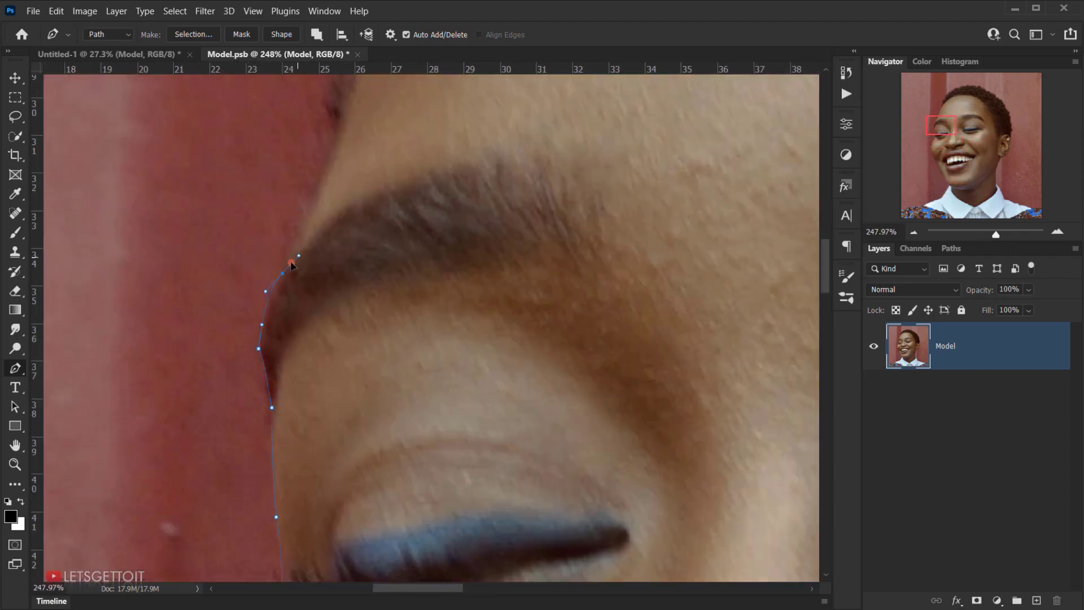
# - Extend the path from the eyebrow up the forehead's edge and into the hairline at the temple
pyautogui.scroll(3, 274, 326)
pyautogui.moveTo(249, 380); pyautogui.dragTo(244, 336)
pyautogui.scroll(-3, 251, 372)
pyautogui.scroll(-4, 245, 335)
pyautogui.moveTo(341, 293); pyautogui.dragTo(351, 270)
pyautogui.moveTo(303, 224); pyautogui.dragTo(307, 213)
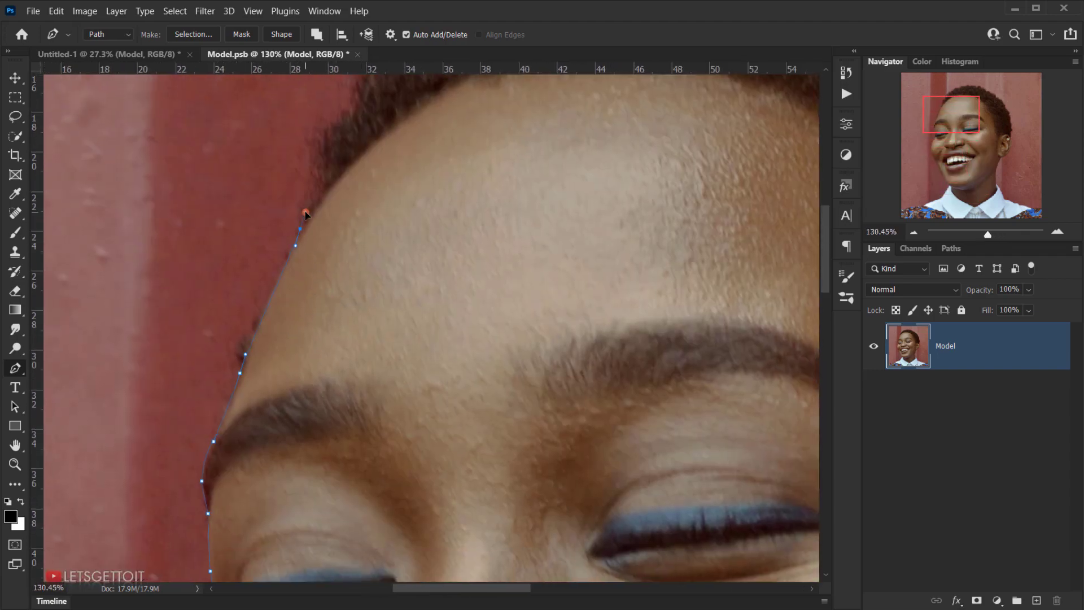
pyautogui.moveTo(244, 332); pyautogui.dragTo(249, 320)
pyautogui.moveTo(270, 282); pyautogui.dragTo(278, 280)
pyautogui.moveTo(287, 249); pyautogui.dragTo(286, 242)
# - Carry the path over the top of the head, keeping it just inside the hair's edge
pyautogui.moveTo(358, 181); pyautogui.dragTo(367, 176)
pyautogui.moveTo(538, 111); pyautogui.dragTo(550, 107)
pyautogui.scroll(-2, 695, 135)
pyautogui.moveTo(611, 168)
pyautogui.mouseDown()
pyautogui.moveTo(331, 240)
pyautogui.moveTo(401, 248)
pyautogui.mouseUp()
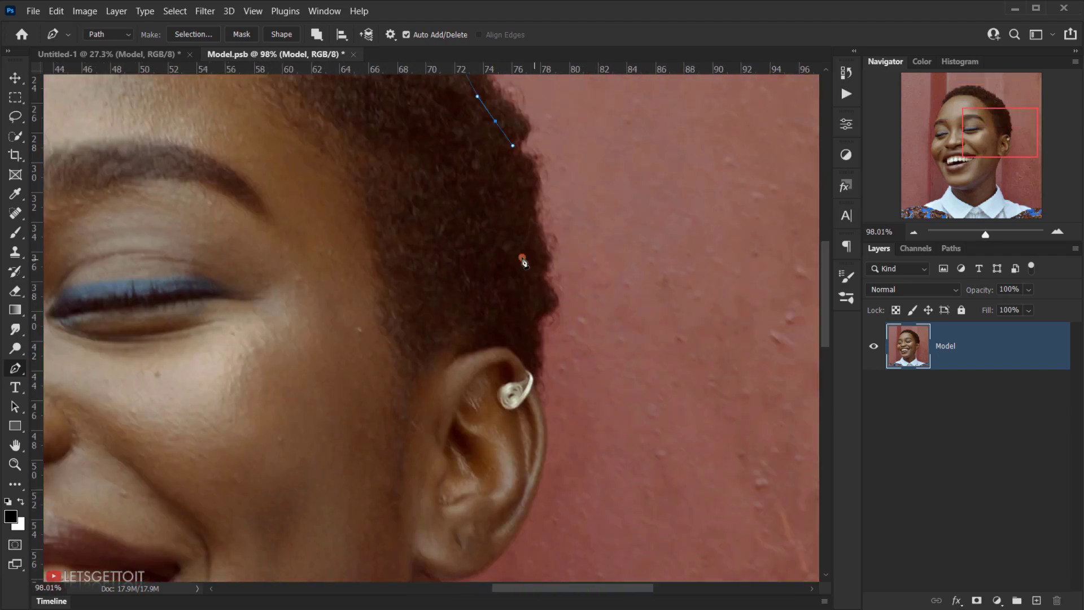
# - Trace the path down the back of the hair, around the ear and onto the side of the neck
pyautogui.scroll(3, 523, 259)
pyautogui.moveTo(444, 283); pyautogui.dragTo(450, 298)
pyautogui.moveTo(449, 360)
pyautogui.mouseDown()
pyautogui.moveTo(479, 210)
pyautogui.moveTo(366, 522)
pyautogui.mouseUp()
pyautogui.moveTo(307, 453)
pyautogui.mouseDown()
pyautogui.moveTo(238, 455)
pyautogui.moveTo(293, 482)
pyautogui.mouseUp()
pyautogui.moveTo(293, 482); pyautogui.dragTo(477, 198)
pyautogui.moveTo(408, 380); pyautogui.dragTo(400, 415)
# - Fit the path's curve to the neck below the ear and close it at the starting anchor
pyautogui.keyDown('ctrl'); pyautogui.click(408, 382); pyautogui.keyUp('ctrl')
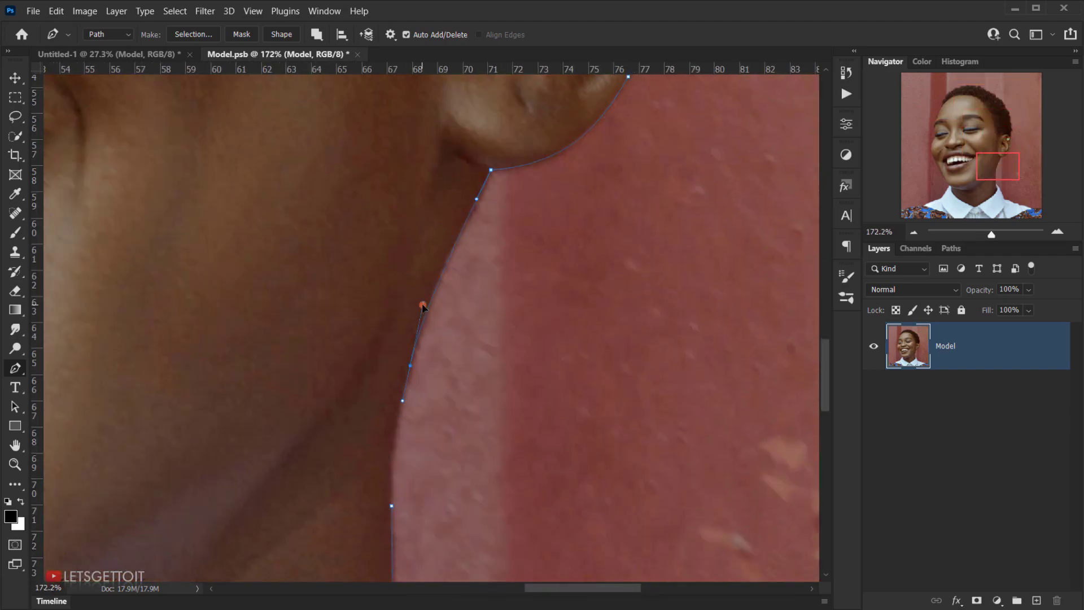
pyautogui.scroll(-1, 422, 316)
pyautogui.moveTo(406, 463); pyautogui.dragTo(422, 329)
pyautogui.scroll(1, 418, 339)
pyautogui.moveTo(411, 355); pyautogui.dragTo(413, 381)
pyautogui.hotkey('ctrl', 'z')
pyautogui.scroll(1, 444, 275)
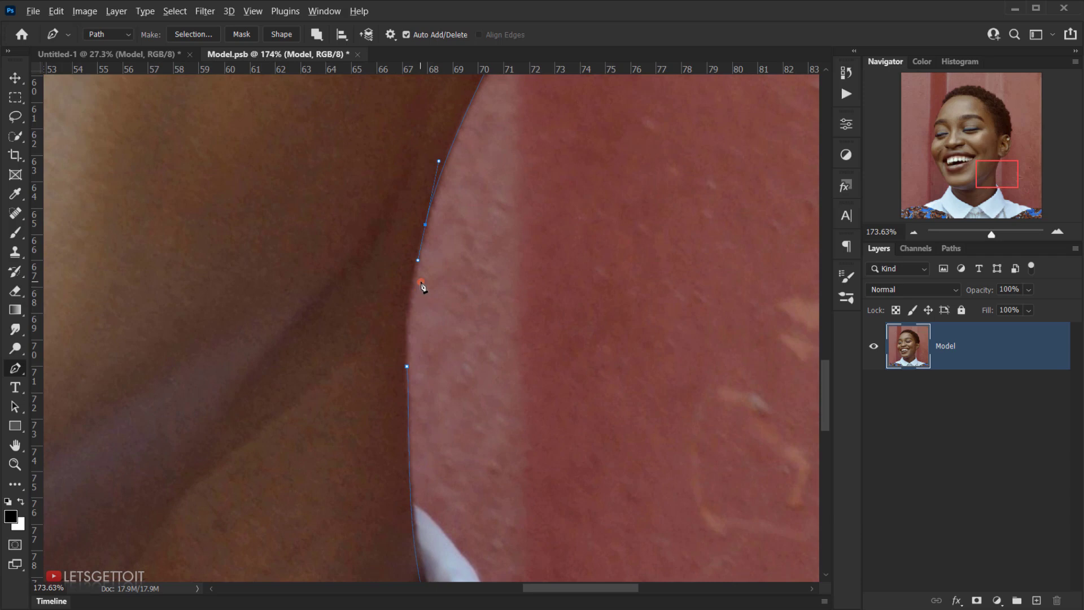
pyautogui.scroll(-1, 421, 282)
pyautogui.scroll(2, 412, 328)
pyautogui.moveTo(406, 368); pyautogui.dragTo(412, 405)
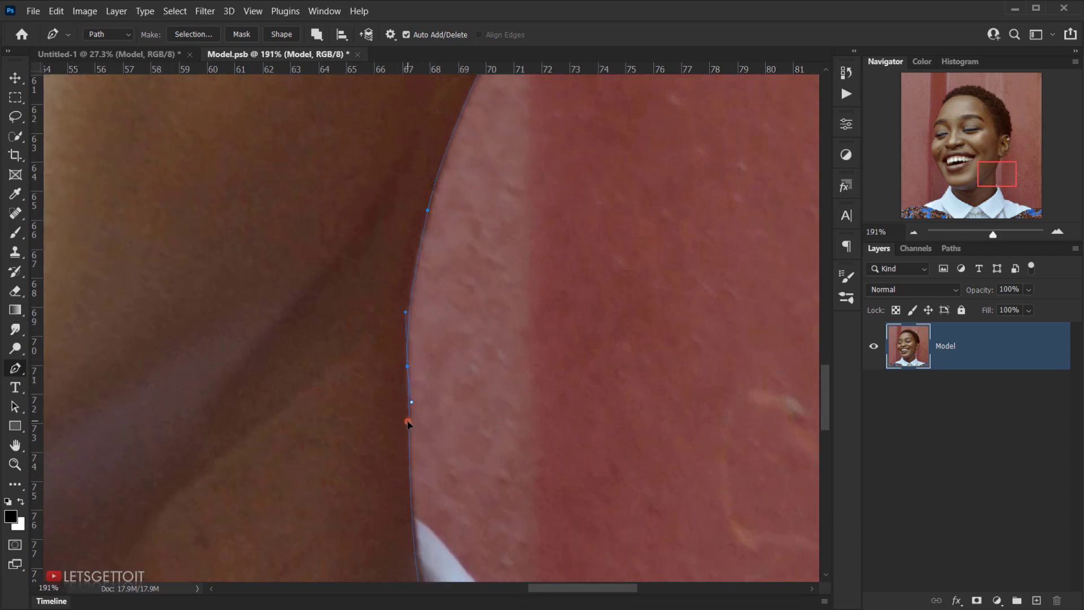
# - Inspect the closed path around the face, ear and hairline
pyautogui.scroll(-8, 407, 430)
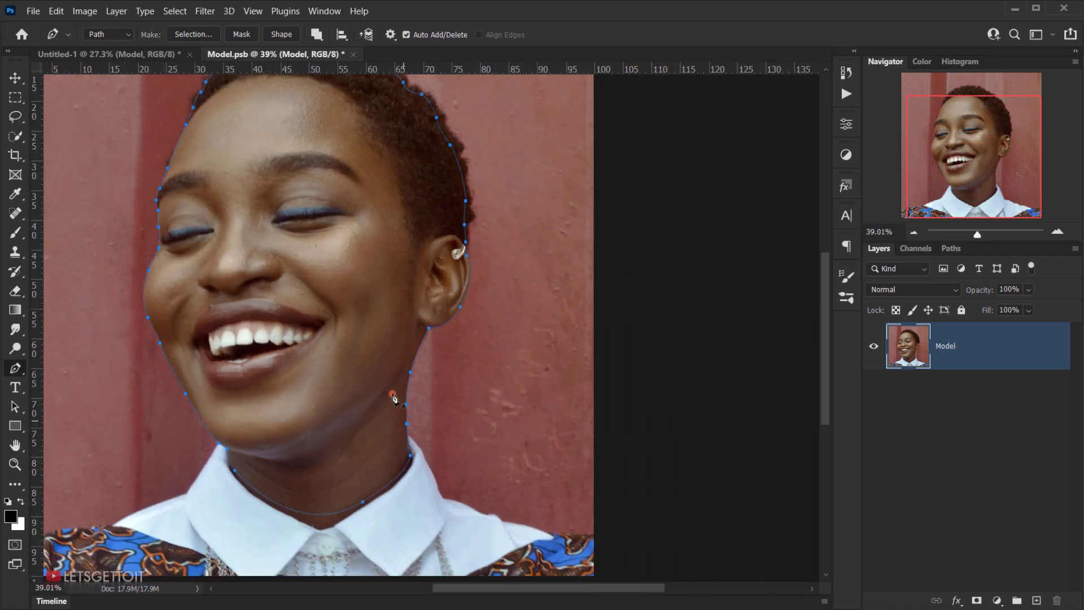
pyautogui.moveTo(271, 320); pyautogui.dragTo(347, 400)
pyautogui.scroll(2, 379, 255)
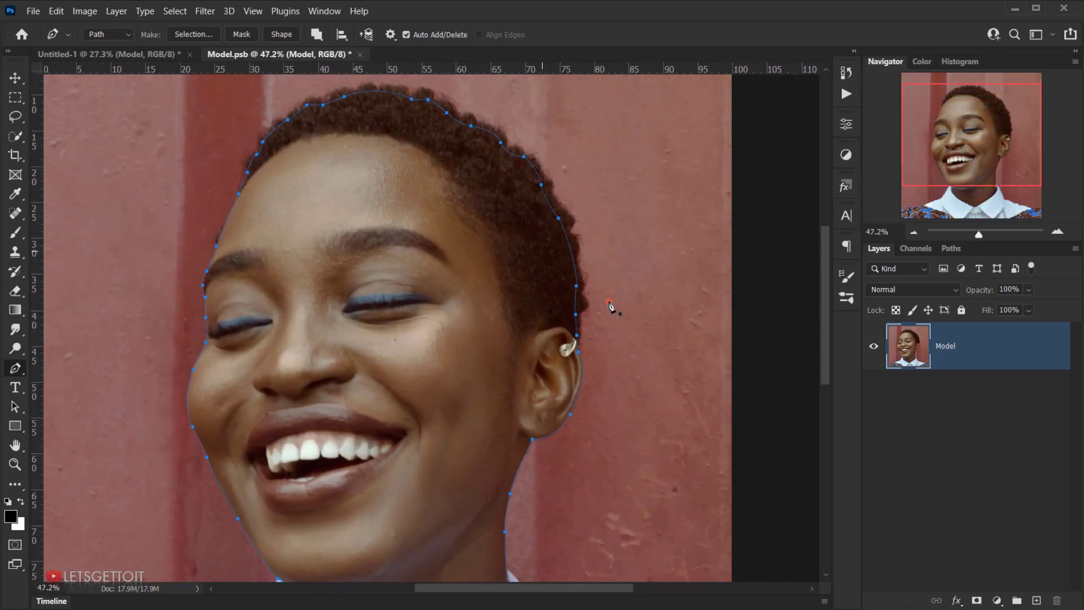
pyautogui.scroll(1, 286, 155)
pyautogui.moveTo(454, 160); pyautogui.dragTo(448, 211)
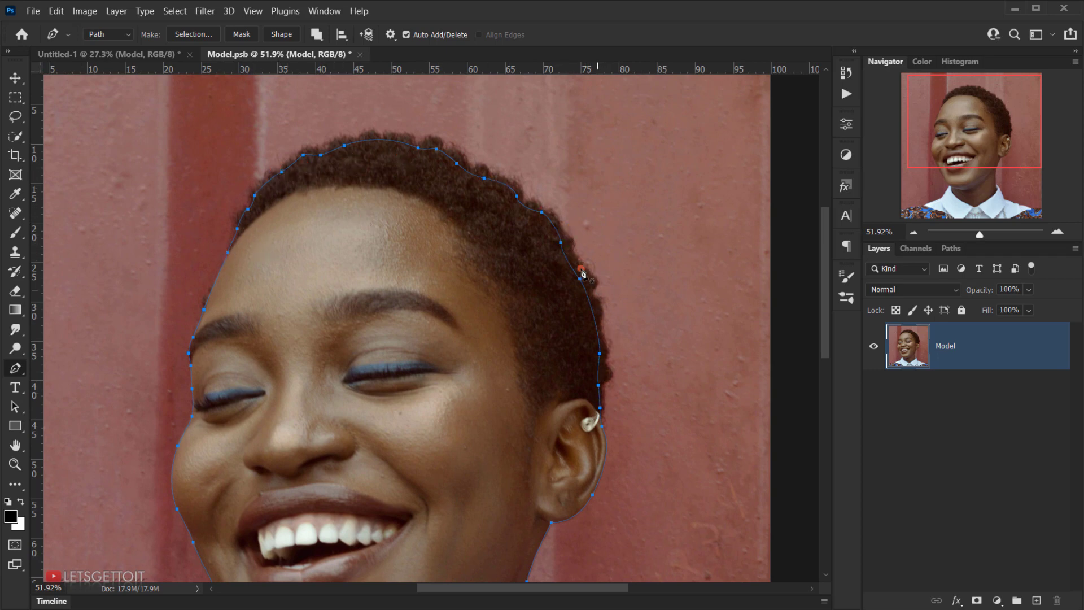
pyautogui.click(393, 142)
pyautogui.scroll(-3, 541, 419)
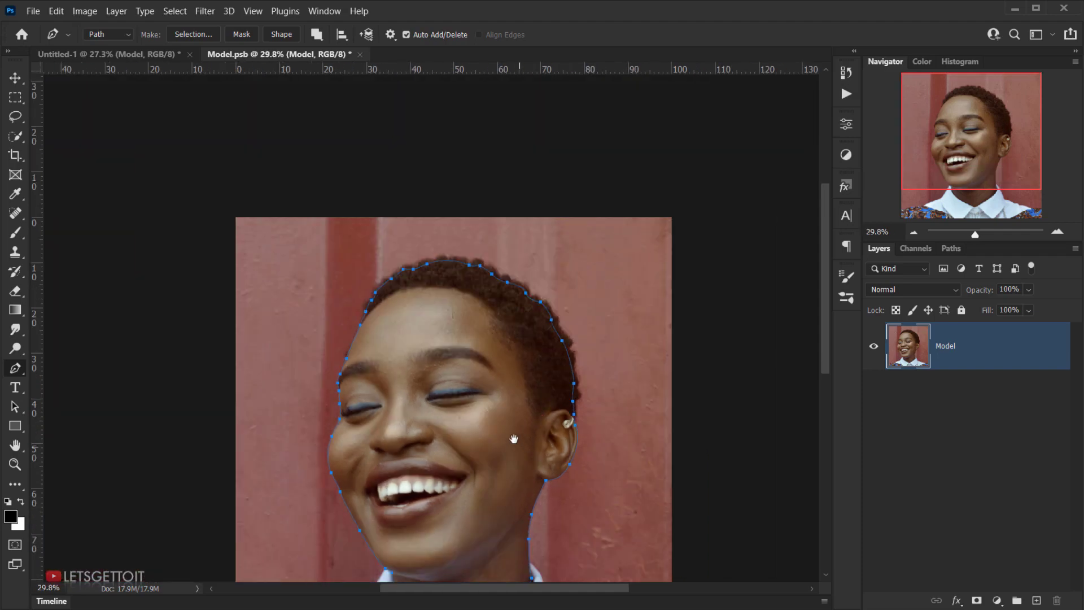
pyautogui.moveTo(514, 439); pyautogui.dragTo(433, 236)
pyautogui.scroll(1, 358, 237)
# - Make a new anti-aliased selection from the path with a feather radius of 0 pixels
pyautogui.rightClick(376, 187)
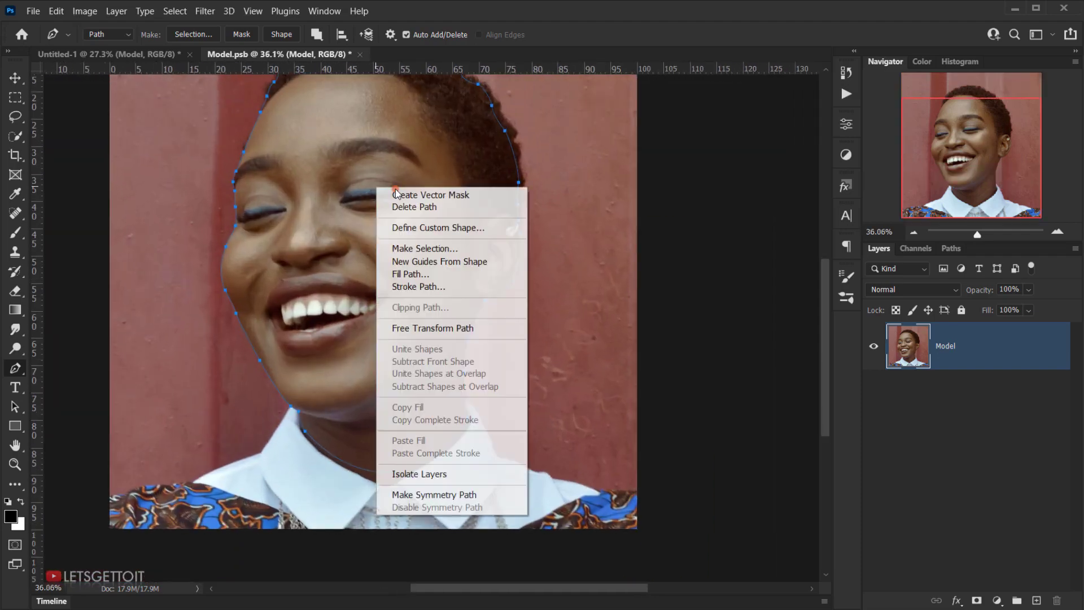
pyautogui.click(425, 249)
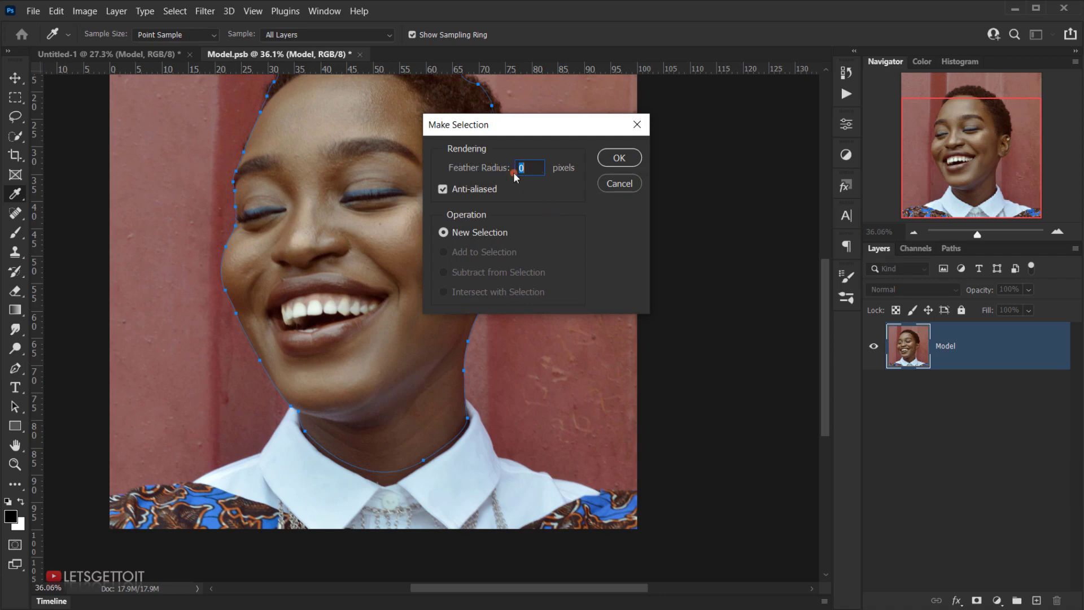
pyautogui.click(611, 163)
pyautogui.scroll(2, 350, 367)
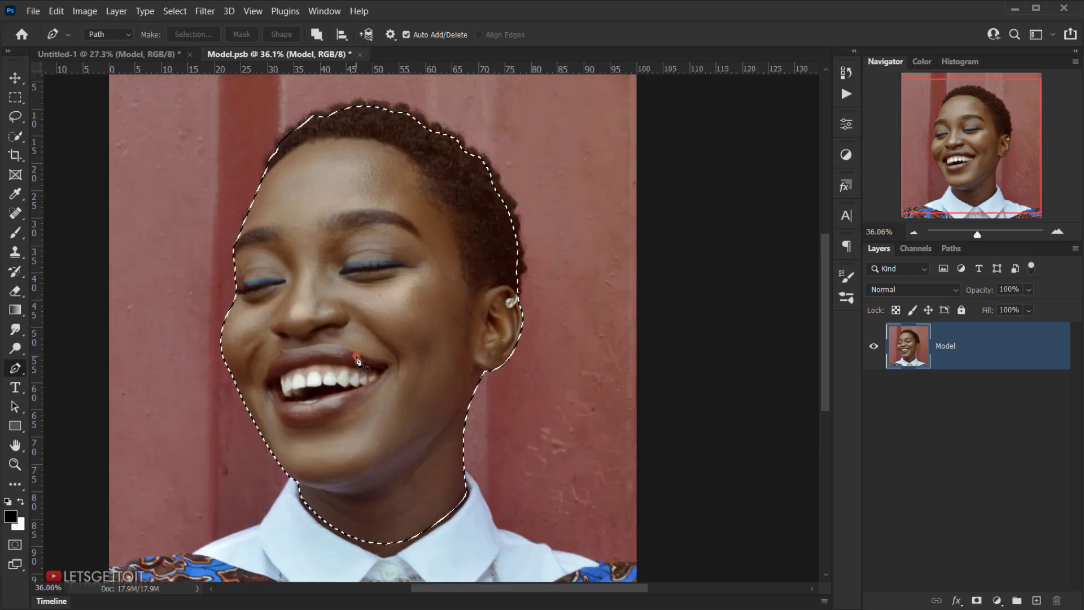
# - Open the head selection in Select and Mask, ready to refine the hair with the Refine Edge Brush
pyautogui.click(16, 118)
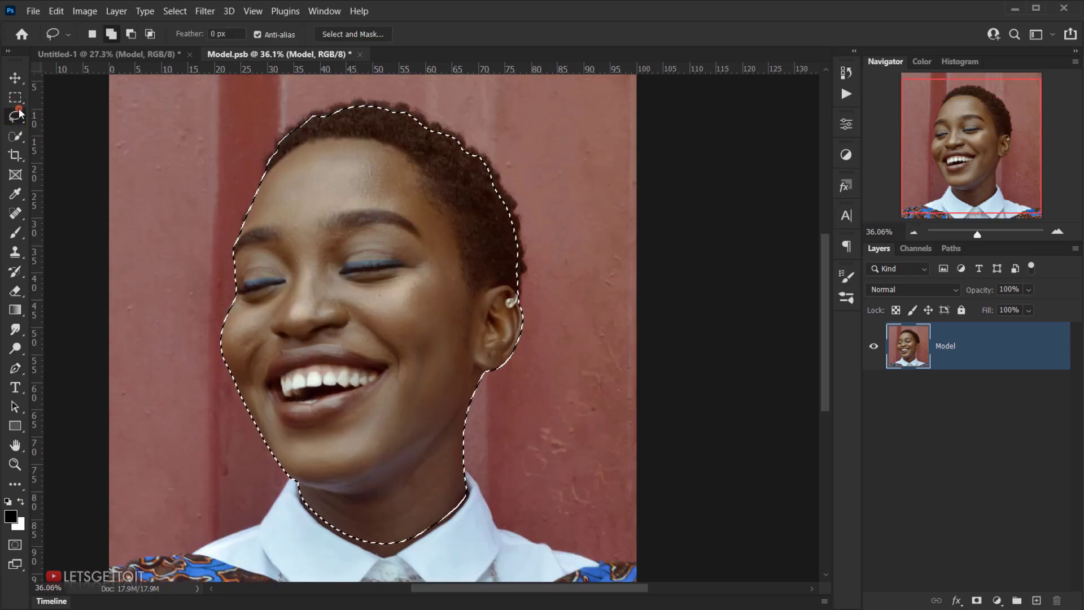
pyautogui.click(353, 35)
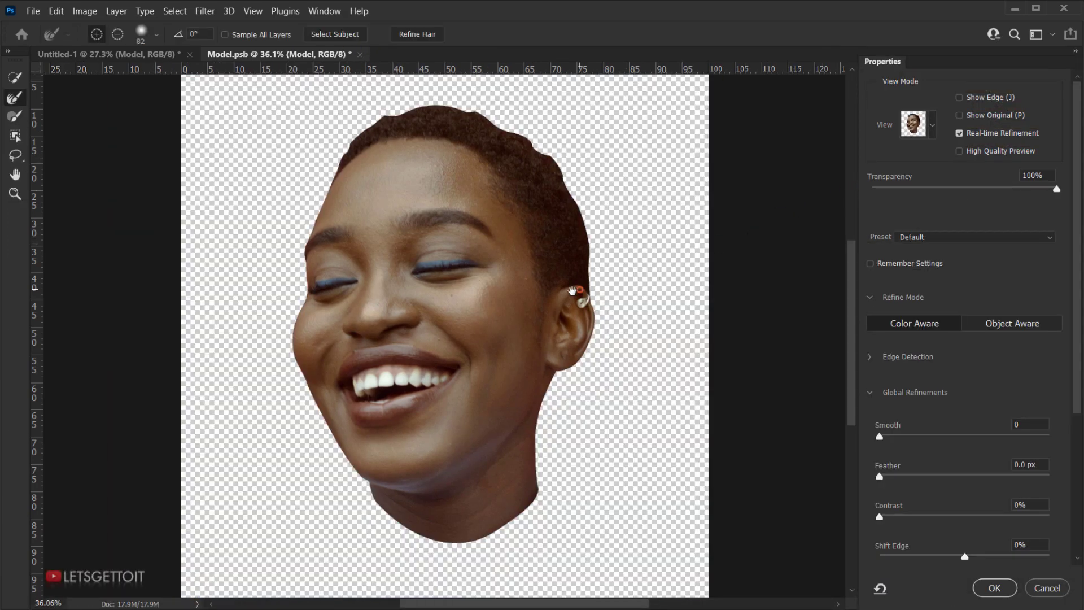
pyautogui.moveTo(580, 290); pyautogui.dragTo(546, 257)
pyautogui.scroll(-3, 530, 266)
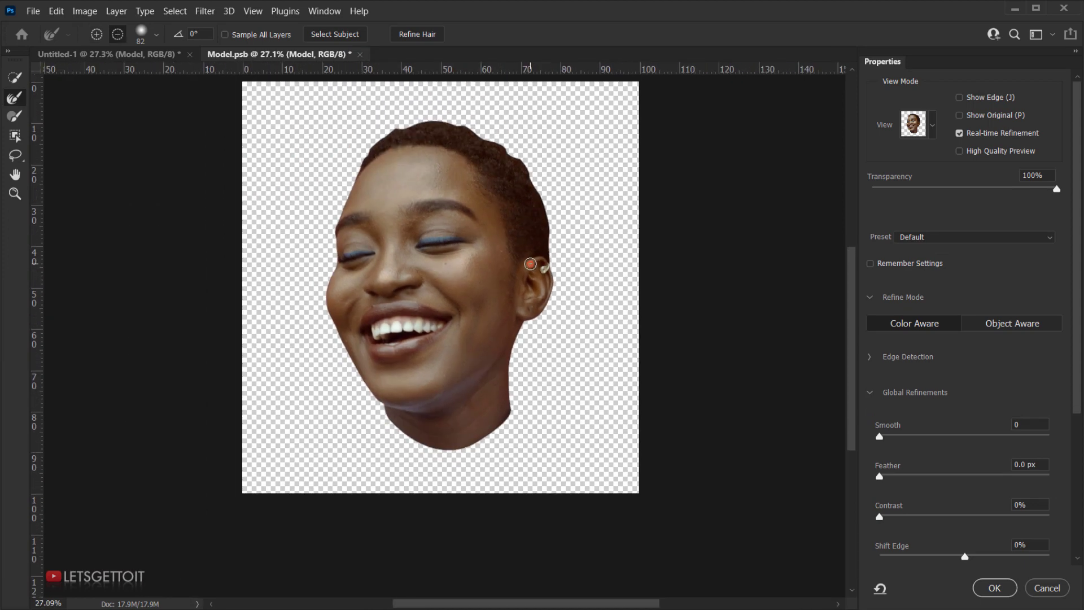
pyautogui.moveTo(479, 138); pyautogui.dragTo(483, 194)
pyautogui.scroll(3, 329, 215)
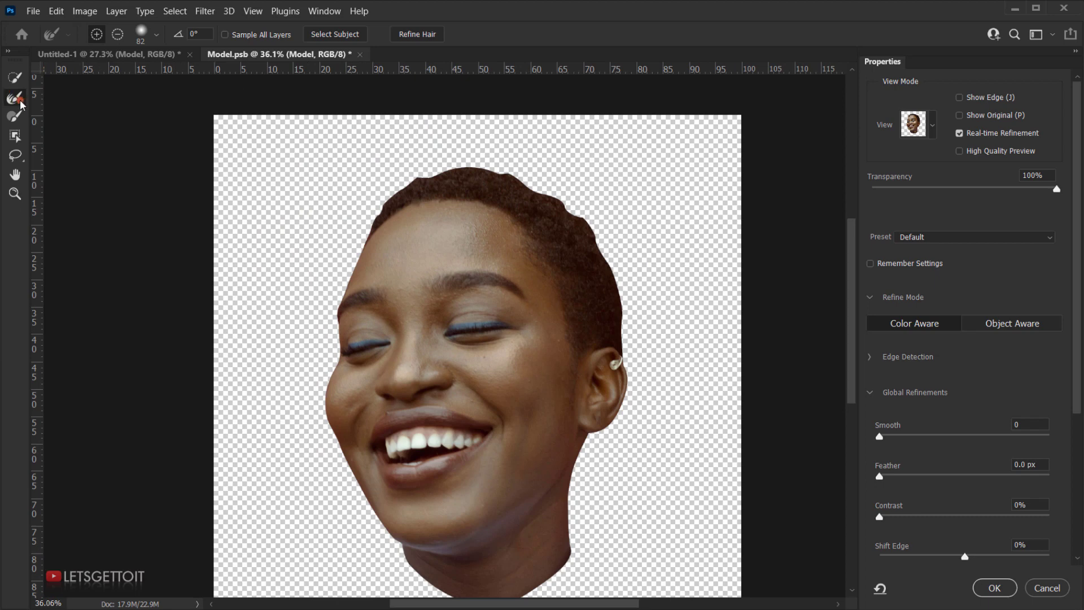
# - Brush along the hair's edge from the temple over the head to the ear with a 91 px Refine Edge Brush
pyautogui.moveTo(462, 180); pyautogui.dragTo(459, 182)
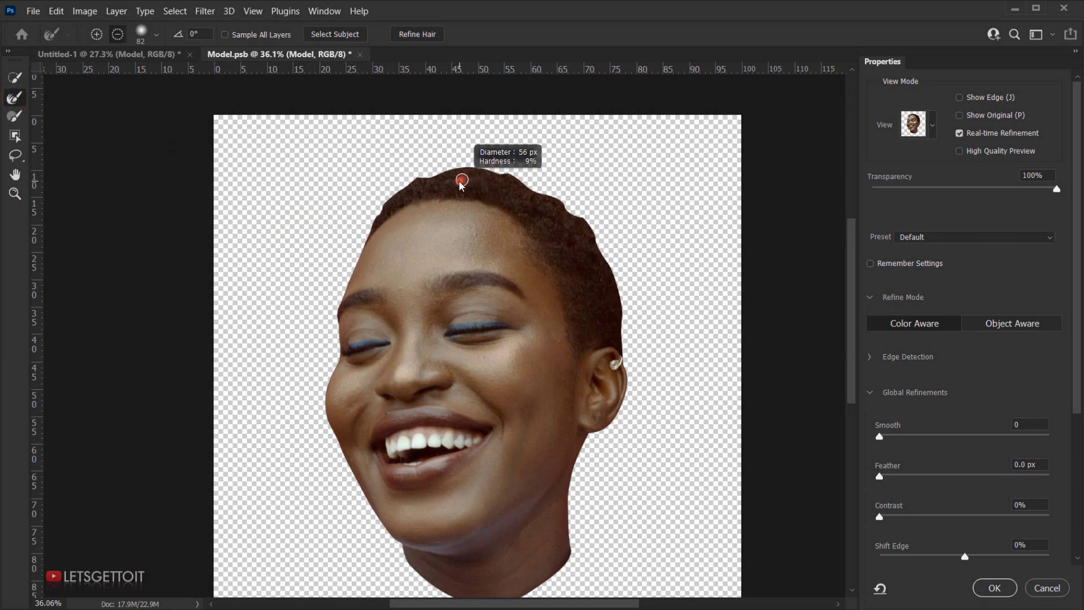
pyautogui.moveTo(383, 183); pyautogui.dragTo(386, 182)
pyautogui.moveTo(371, 222)
pyautogui.mouseDown()
pyautogui.moveTo(439, 167)
pyautogui.moveTo(490, 161)
pyautogui.moveTo(531, 179)
pyautogui.moveTo(572, 201)
pyautogui.moveTo(606, 244)
pyautogui.moveTo(632, 359)
pyautogui.mouseUp()
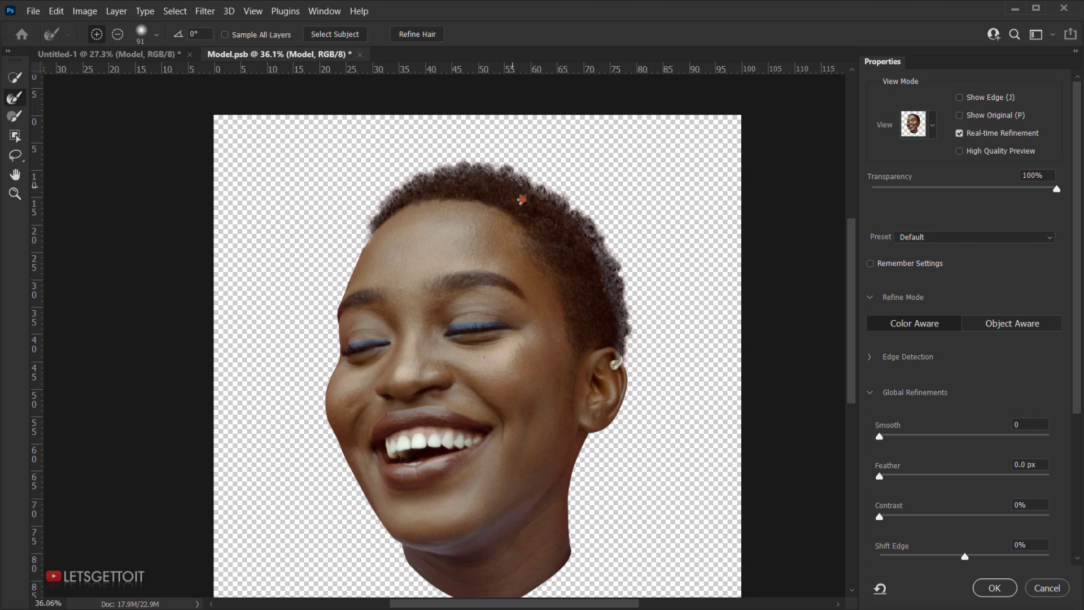
pyautogui.scroll(3, 369, 270)
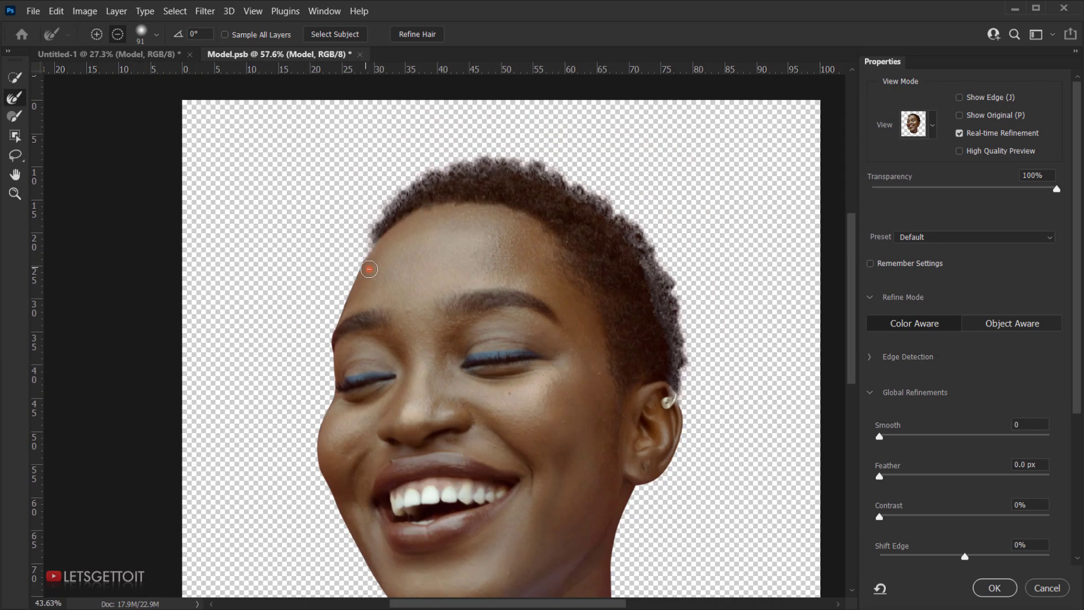
pyautogui.scroll(-4, 370, 270)
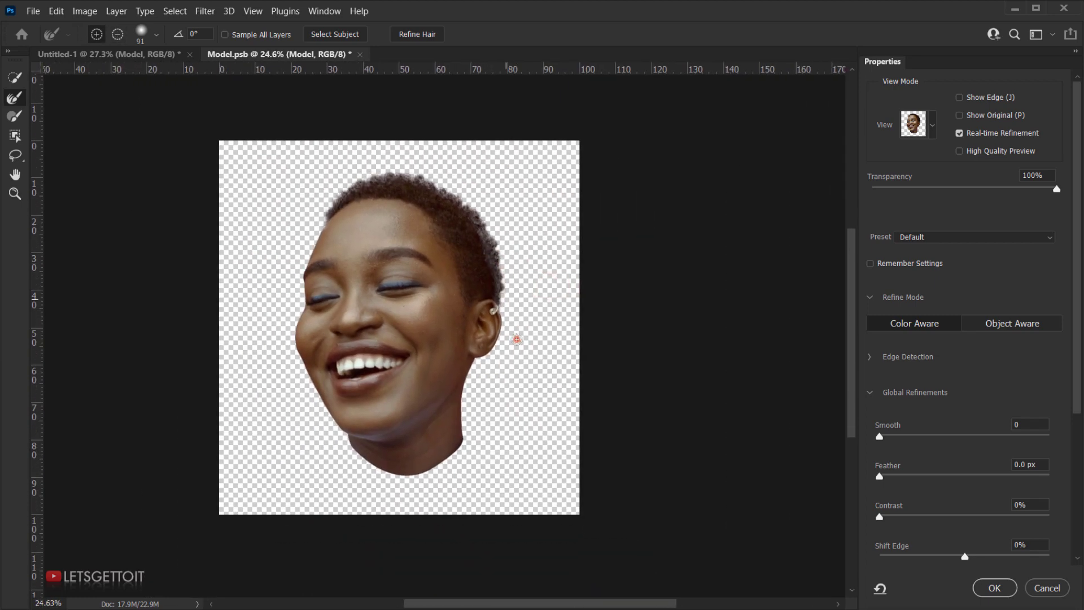
pyautogui.scroll(1, 517, 340)
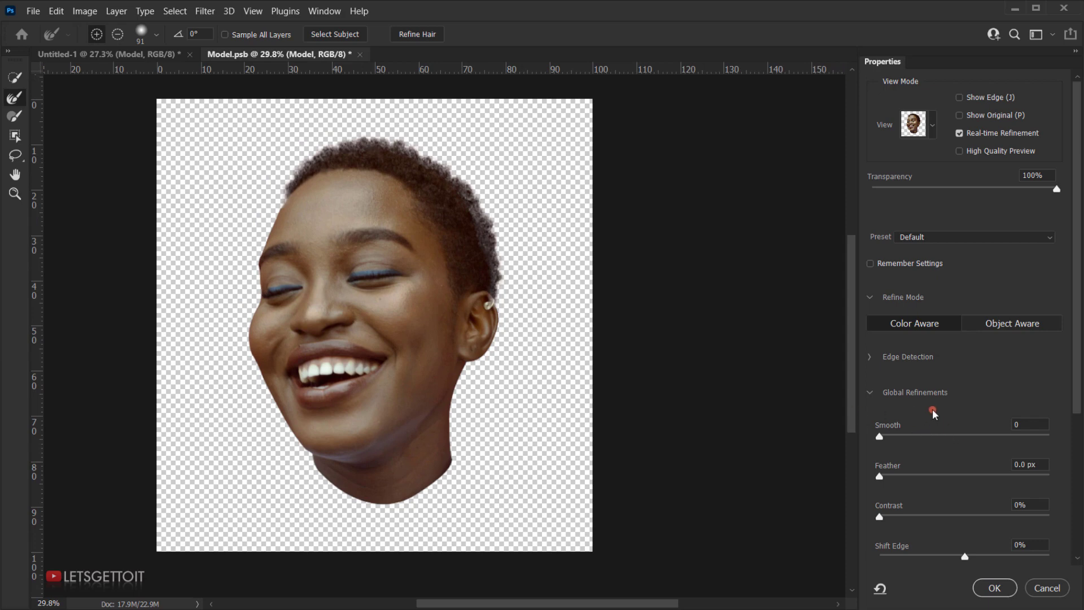
# - Shift the selection edge outward to about +41%, accept the refinement, and mask the Model layer with the resulting selection
pyautogui.scroll(-2, 933, 409)
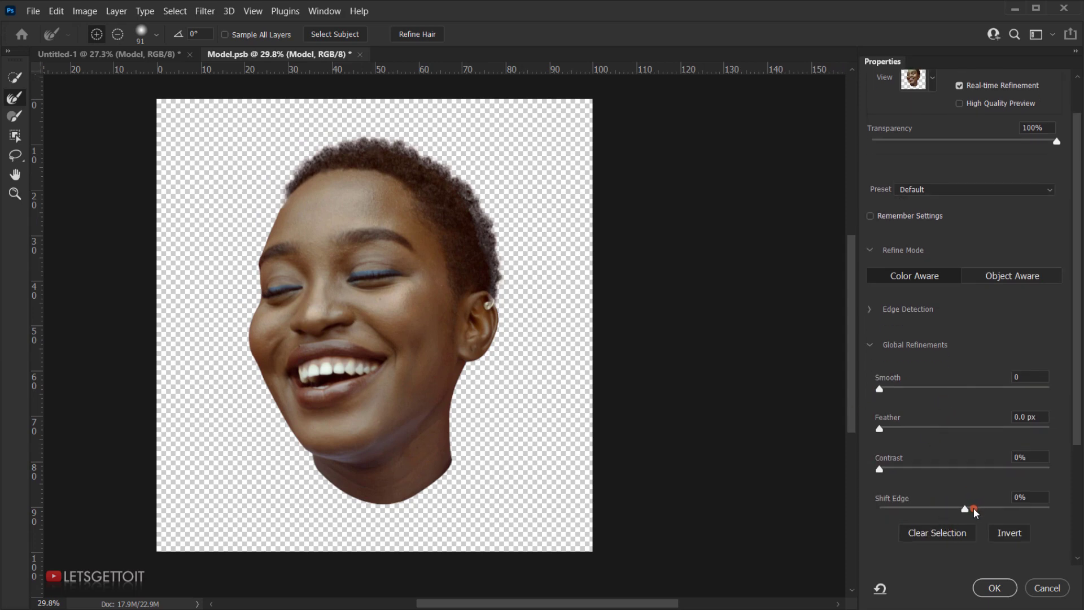
pyautogui.moveTo(967, 516); pyautogui.dragTo(992, 516)
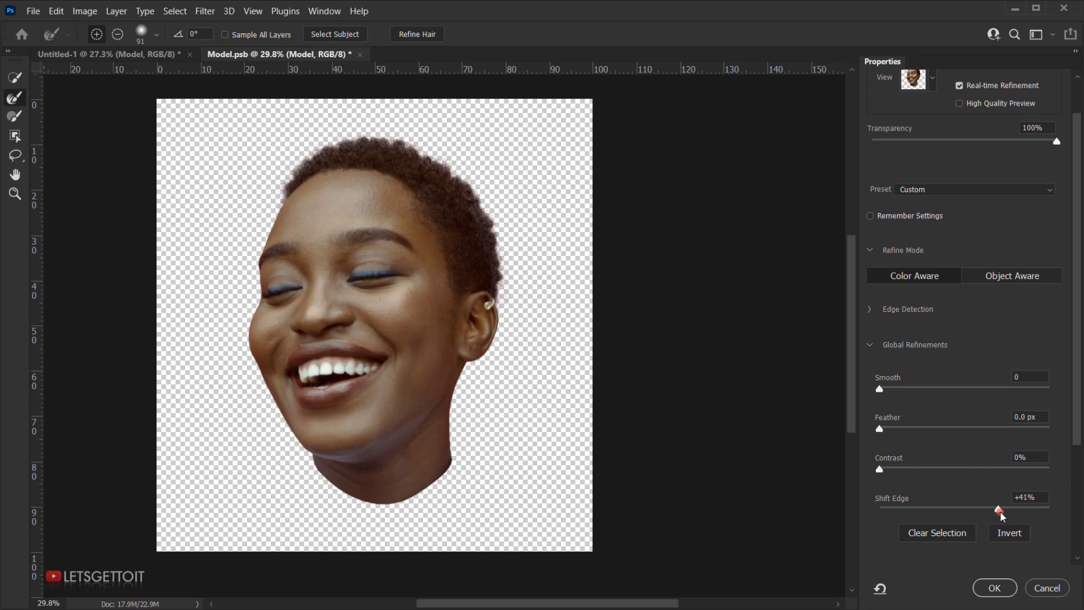
pyautogui.moveTo(1000, 514); pyautogui.dragTo(1000, 513)
pyautogui.moveTo(1002, 513); pyautogui.dragTo(1002, 513)
pyautogui.click(995, 588)
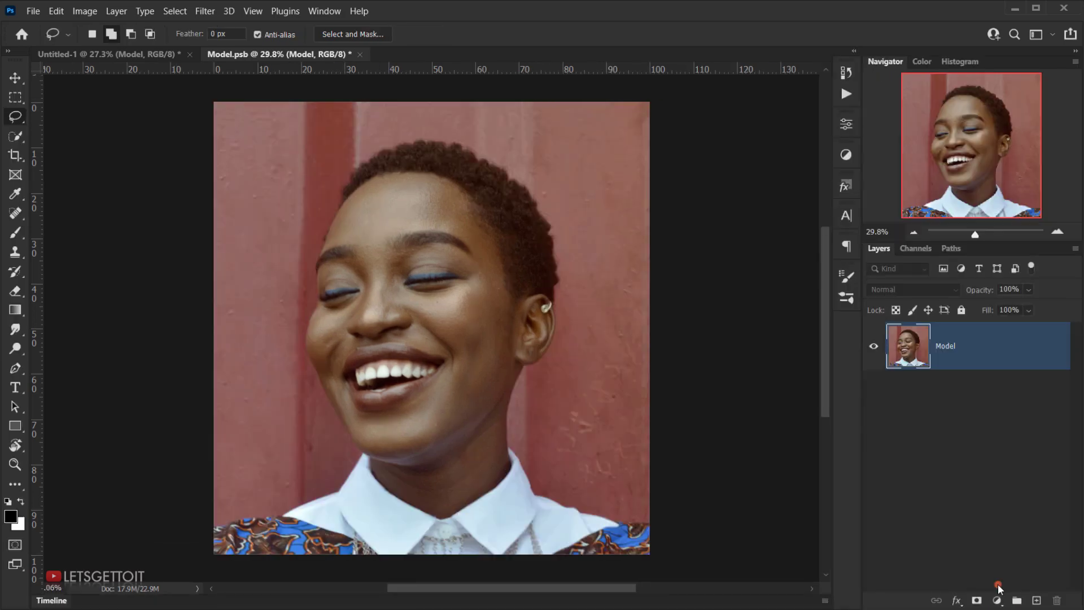
pyautogui.scroll(1, 402, 236)
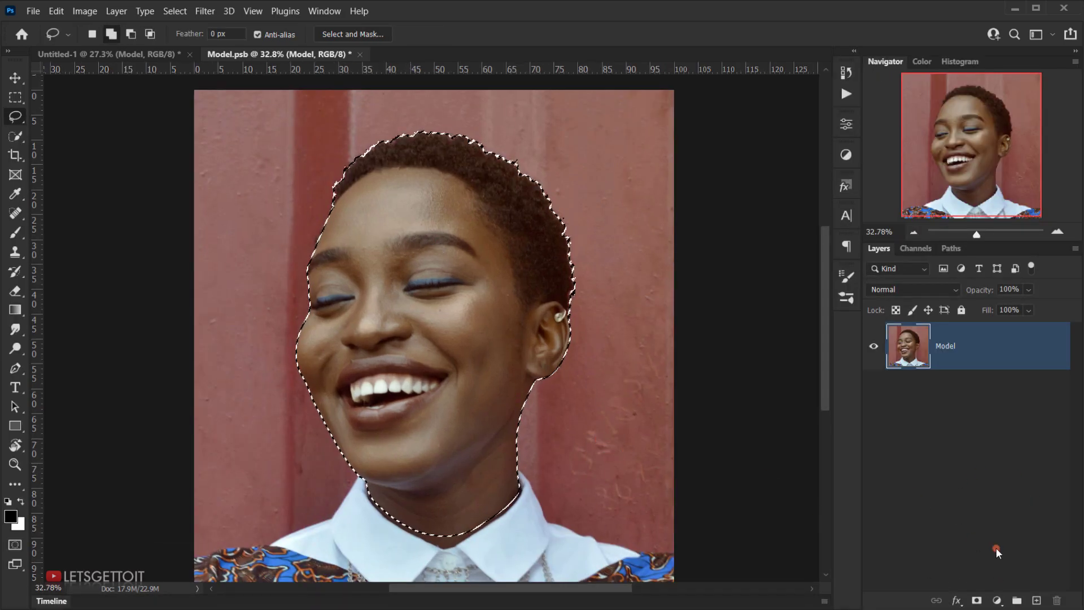
pyautogui.click(977, 601)
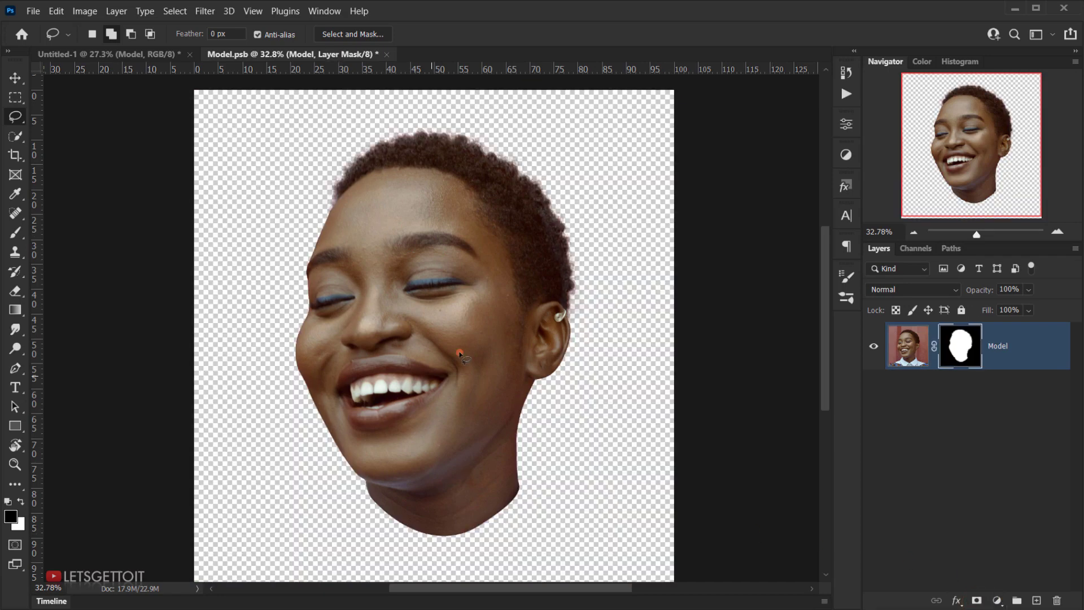
# - Paint black on the layer mask along the neck's lower corner with a 36 px brush at 100% opacity to smooth the cutout
pyautogui.scroll(5, 520, 308)
pyautogui.moveTo(549, 227); pyautogui.dragTo(527, 396)
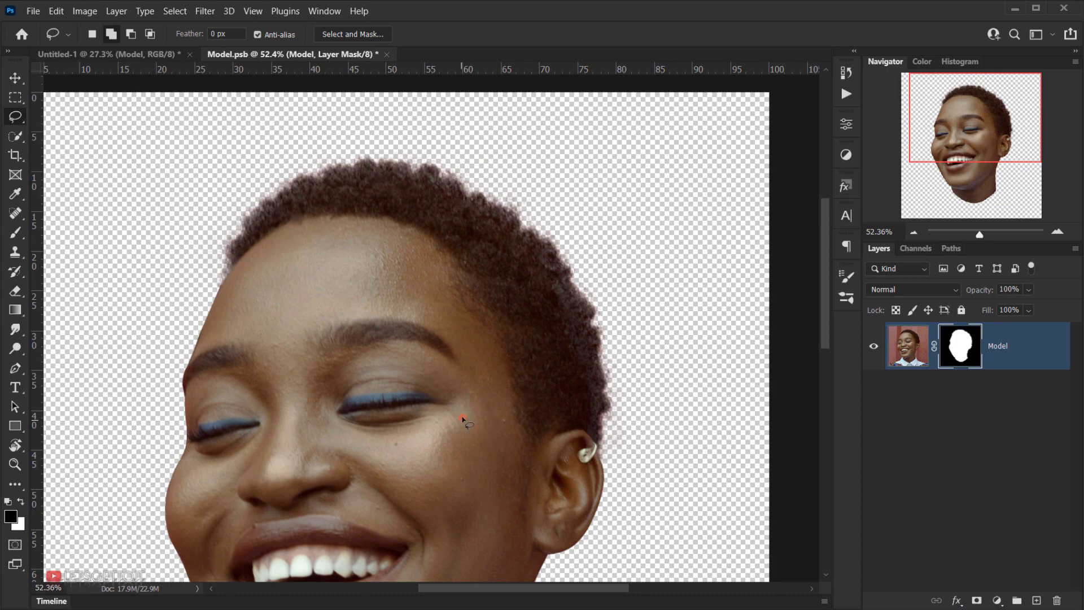
pyautogui.scroll(-3, 462, 419)
pyautogui.scroll(3, 483, 478)
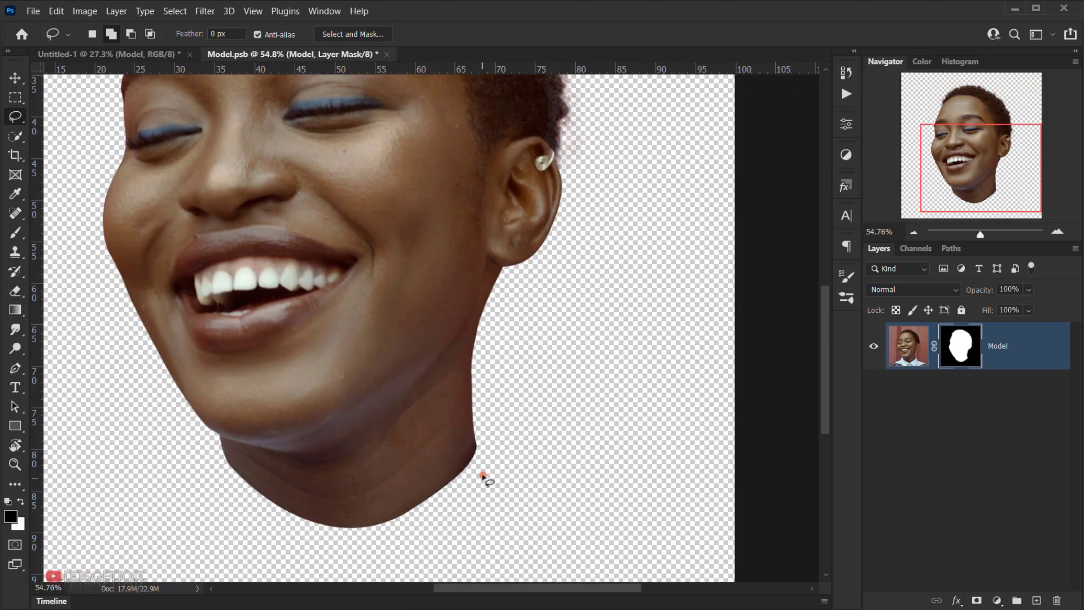
pyautogui.scroll(4, 483, 477)
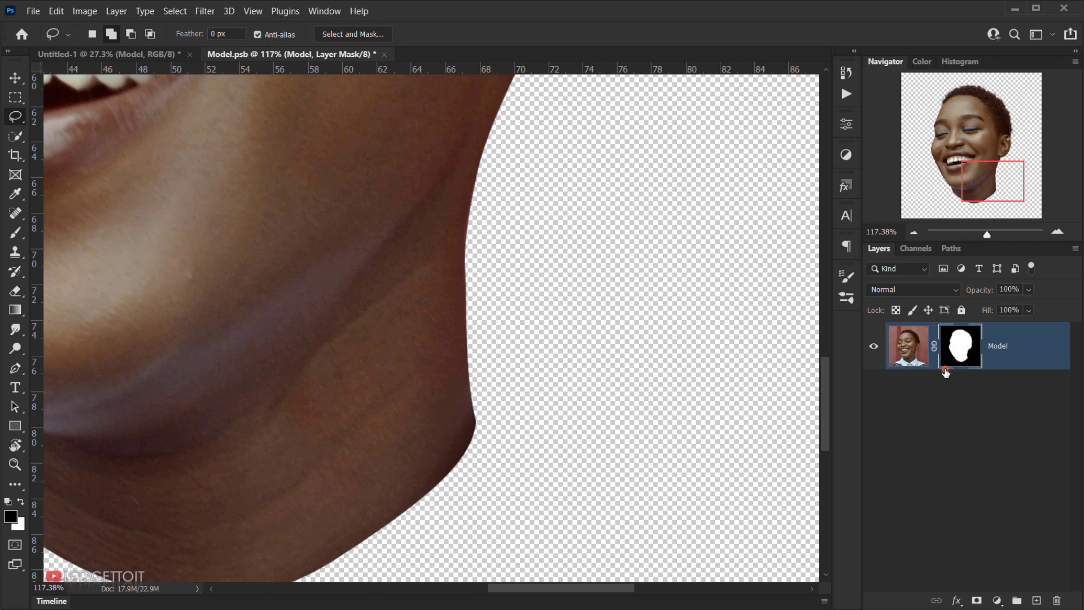
pyautogui.press('b')
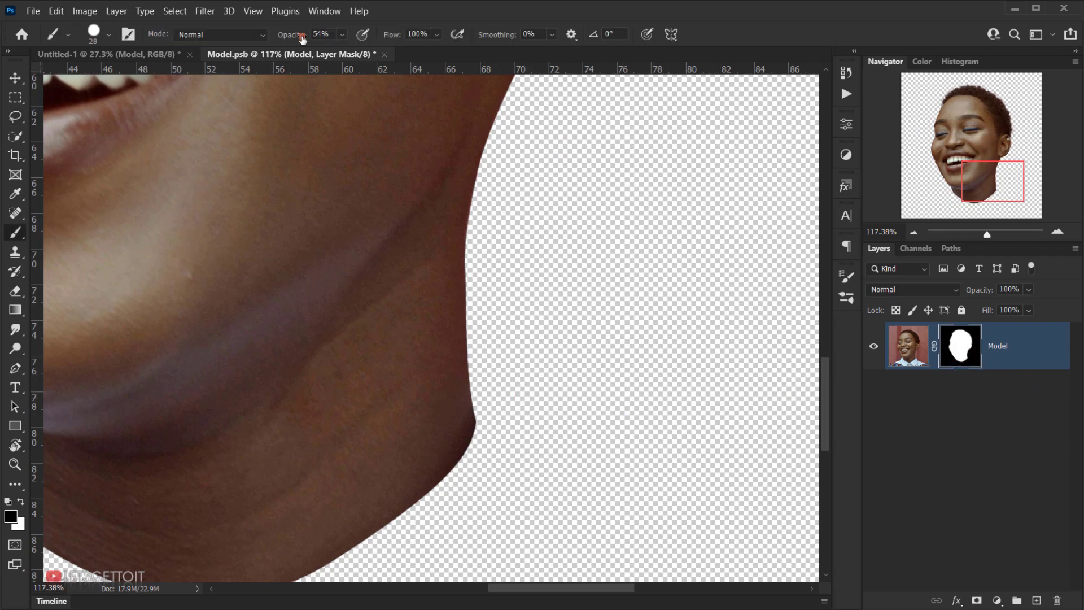
pyautogui.moveTo(288, 38); pyautogui.dragTo(375, 60)
pyautogui.moveTo(430, 218); pyautogui.dragTo(444, 220)
pyautogui.scroll(8, 515, 458)
pyautogui.moveTo(470, 384); pyautogui.dragTo(439, 387)
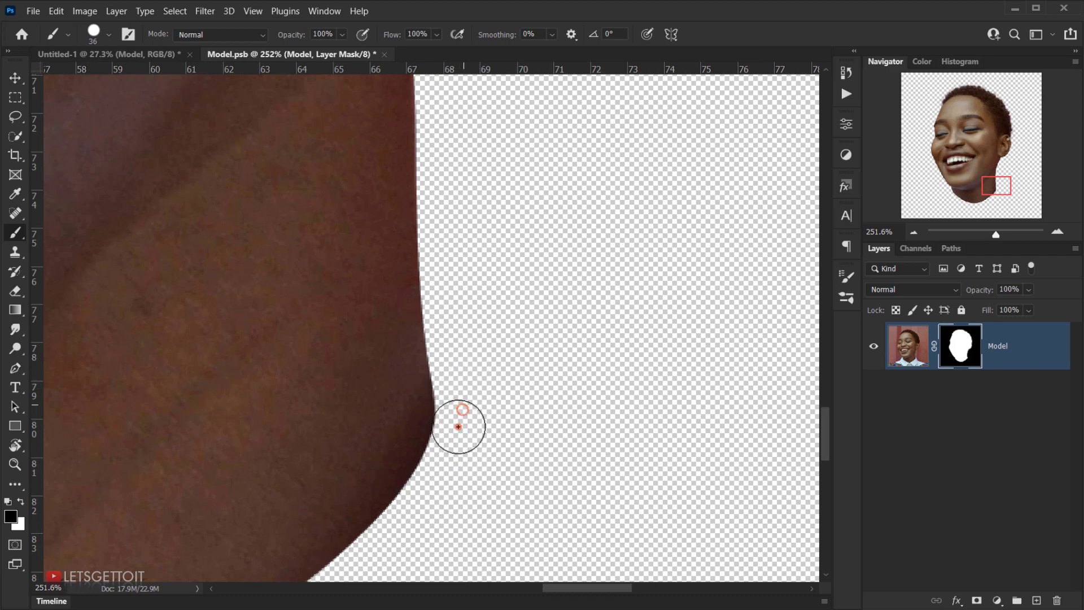
pyautogui.moveTo(457, 426); pyautogui.dragTo(417, 518)
# - Check the masked head's outline, then save and close Model.psb to return to the main composition
pyautogui.scroll(-8, 506, 463)
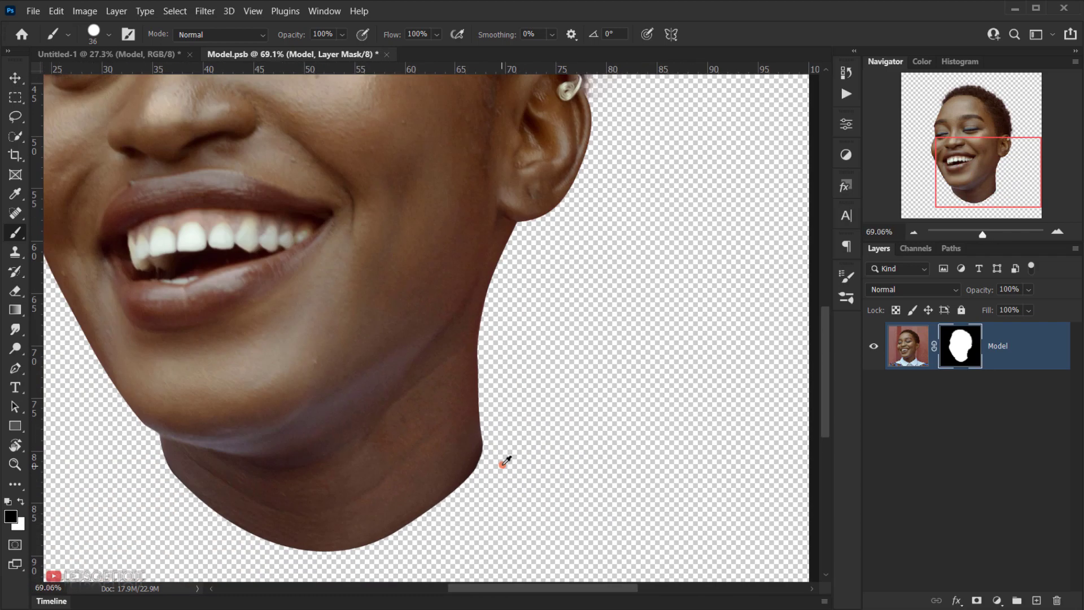
pyautogui.scroll(3, 506, 463)
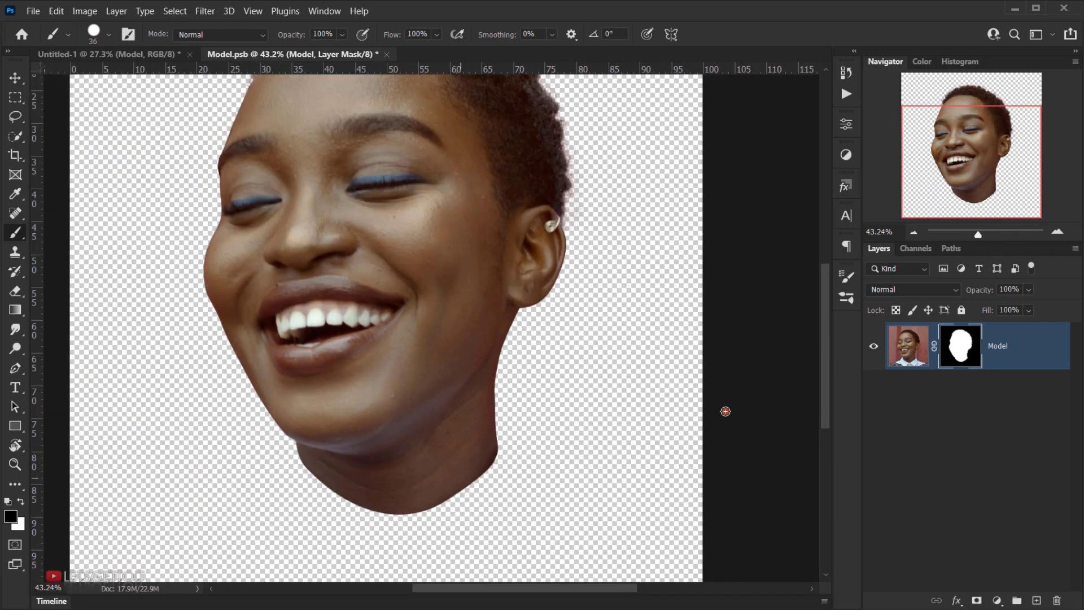
pyautogui.scroll(-3, 430, 388)
pyautogui.scroll(3, 377, 337)
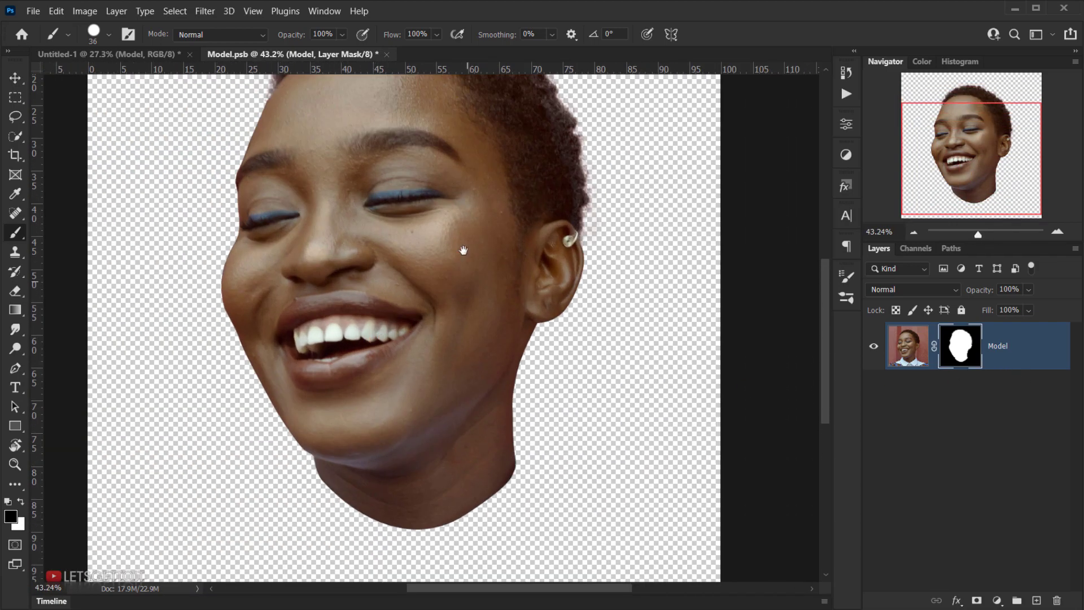
pyautogui.moveTo(460, 225); pyautogui.dragTo(450, 265)
pyautogui.scroll(-2, 305, 282)
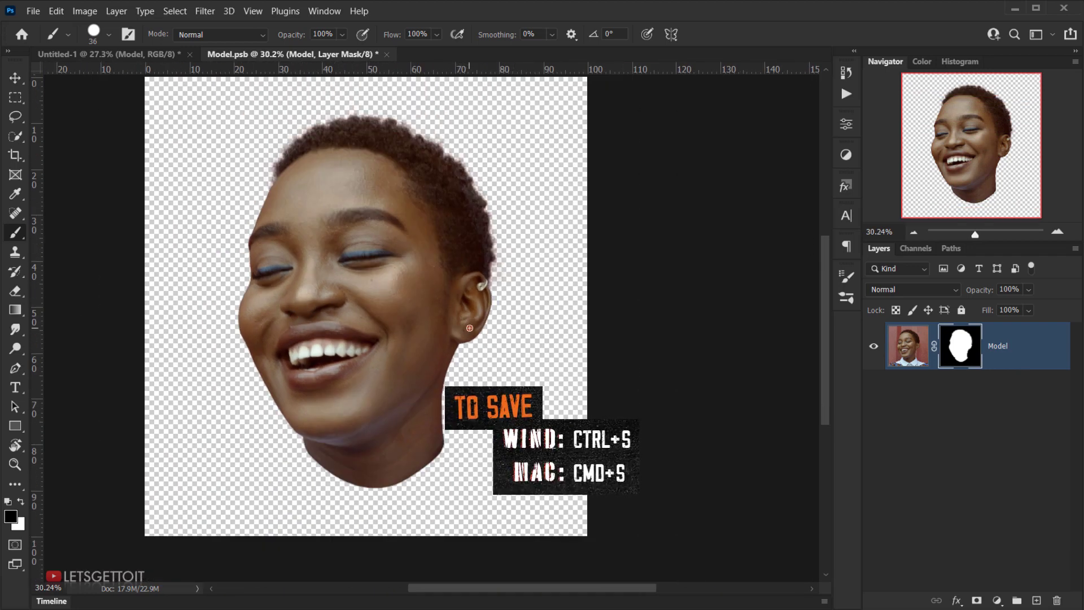
pyautogui.hotkey('ctrl', 's')
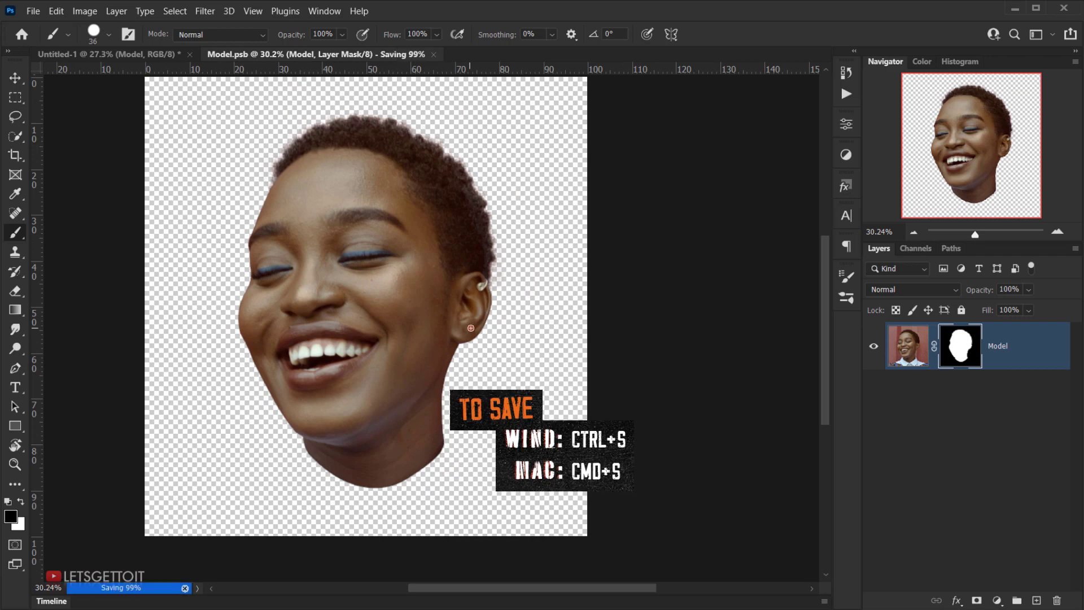
pyautogui.hotkey('ctrl', 'w')
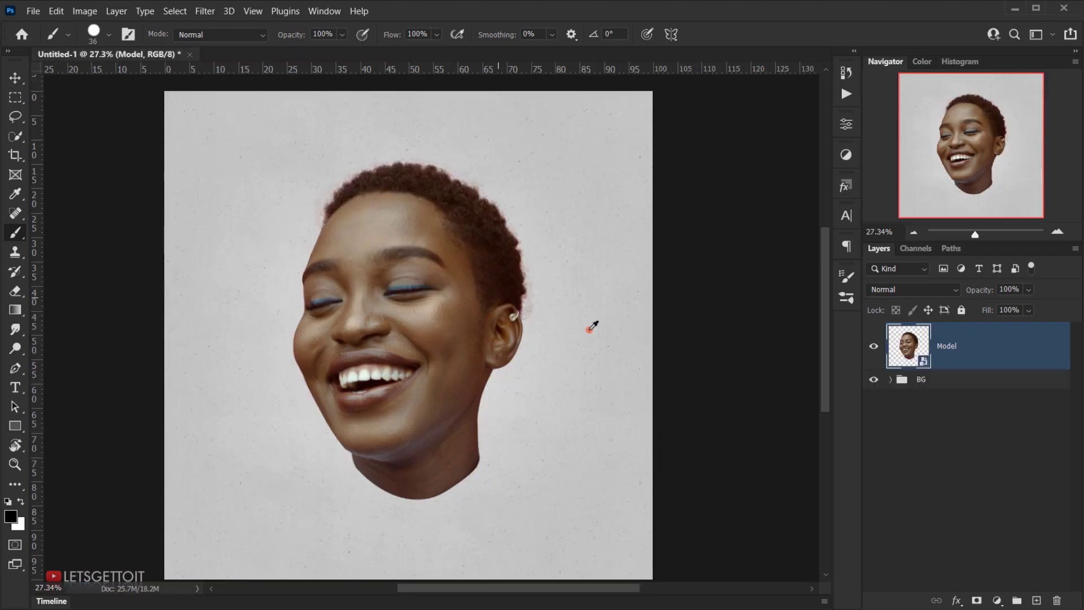
# - Scale the Model layer to 95.04% and centre the head on the canvas at X 1500 px, Y 1554.60 px
pyautogui.scroll(-2, 455, 386)
pyautogui.scroll(5, 455, 386)
pyautogui.scroll(-3, 397, 338)
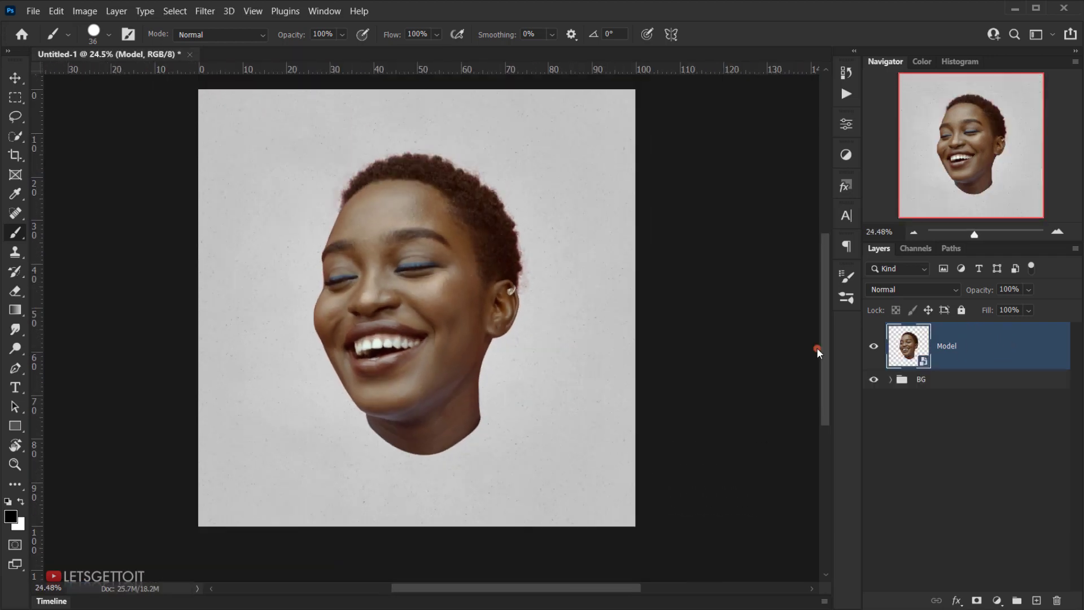
pyautogui.scroll(2, 446, 354)
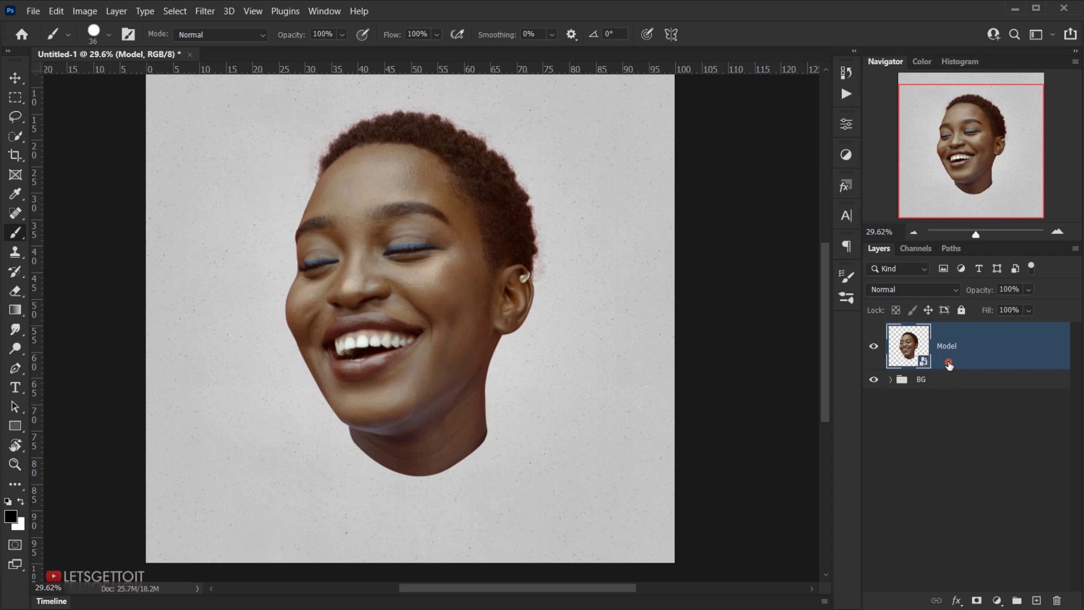
pyautogui.scroll(-1, 317, 362)
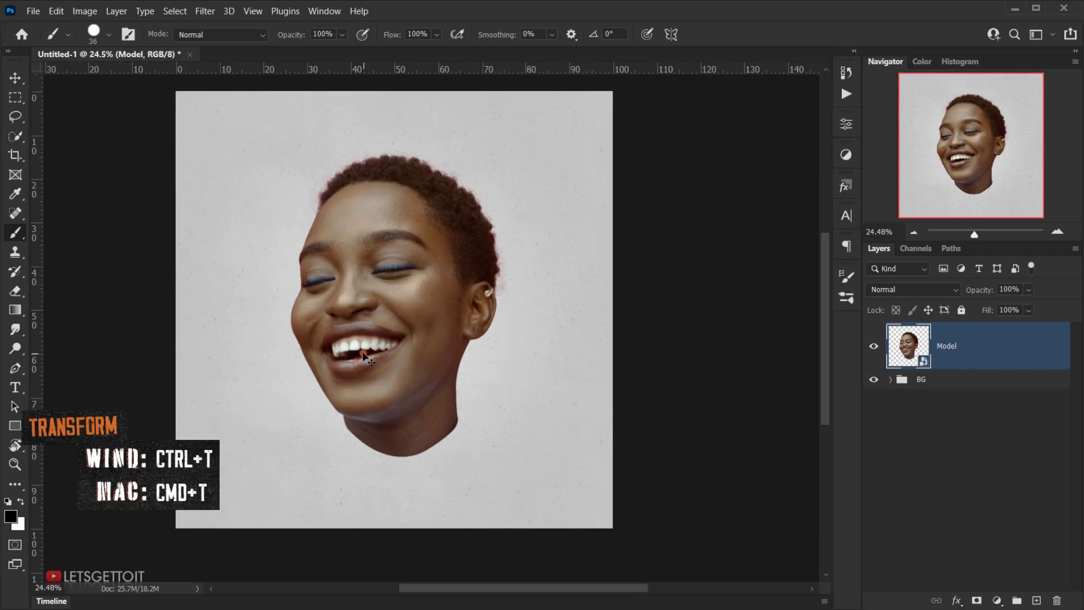
pyautogui.hotkey('ctrl', 't')
pyautogui.moveTo(393, 120); pyautogui.dragTo(388, 139)
pyautogui.moveTo(401, 337)
pyautogui.mouseDown()
pyautogui.moveTo(395, 321)
pyautogui.moveTo(394, 342)
pyautogui.mouseUp()
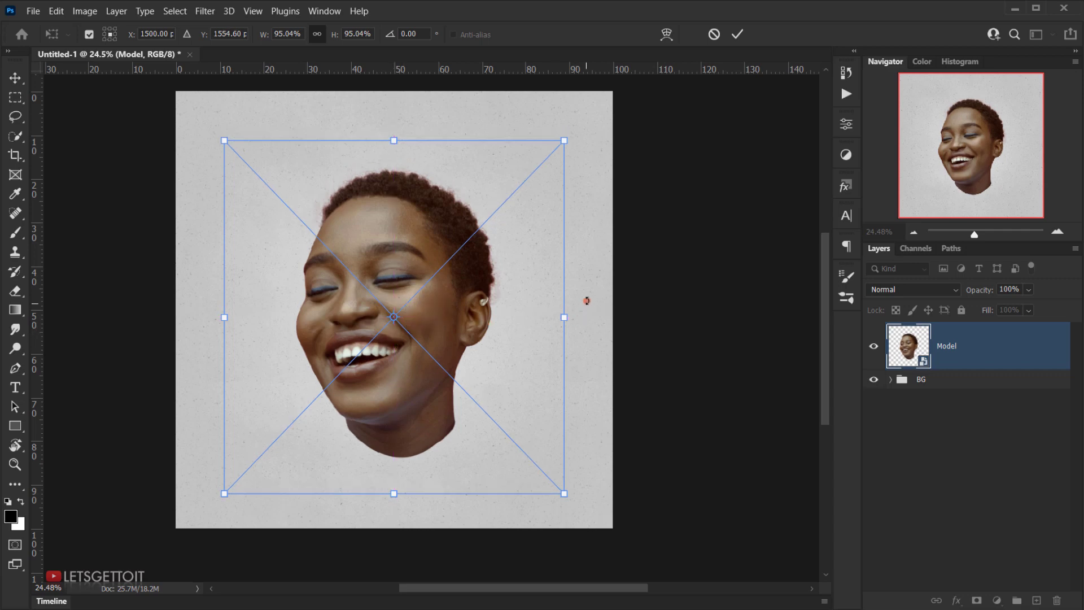
pyautogui.press('Return')
# - Create a new empty layer above the Model layer and choose the Brush Tool for drawing on it
pyautogui.scroll(1, 631, 257)
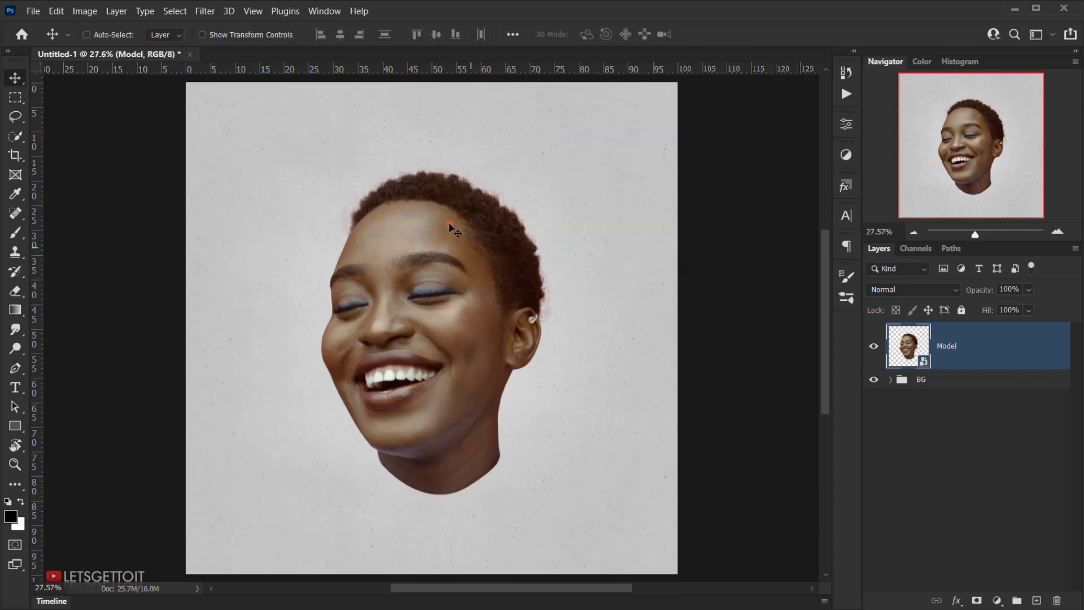
pyautogui.scroll(2, 418, 199)
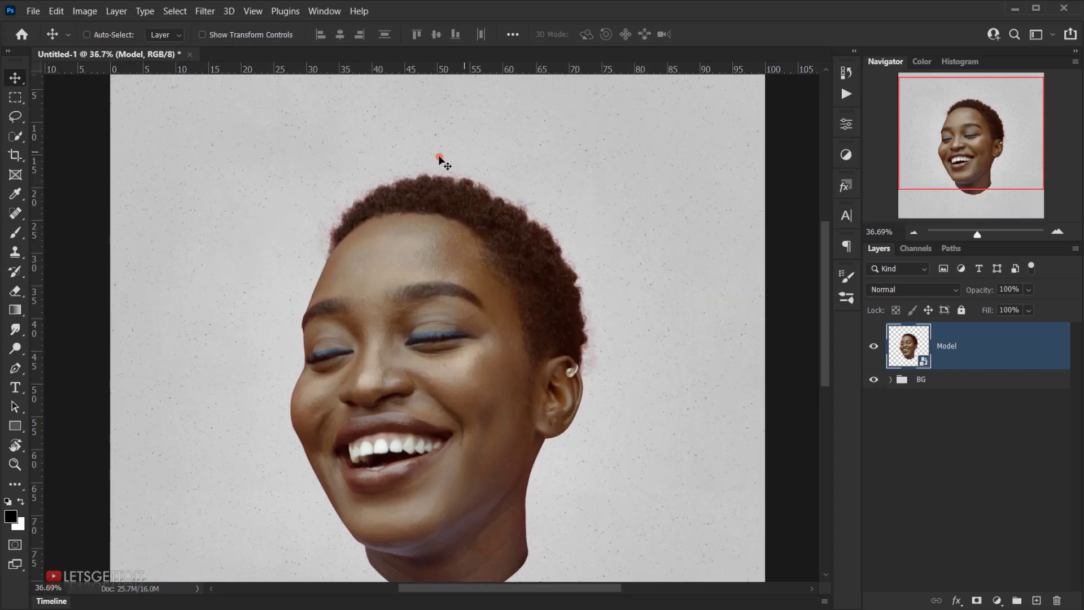
pyautogui.moveTo(414, 389); pyautogui.dragTo(400, 293)
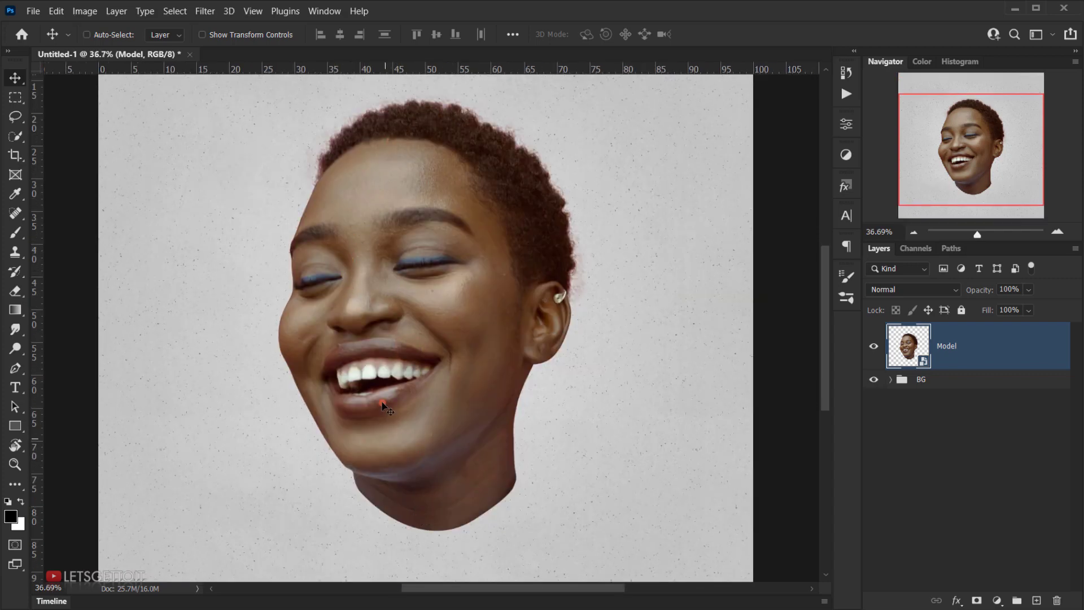
pyautogui.scroll(-2, 377, 408)
pyautogui.scroll(-3, 379, 405)
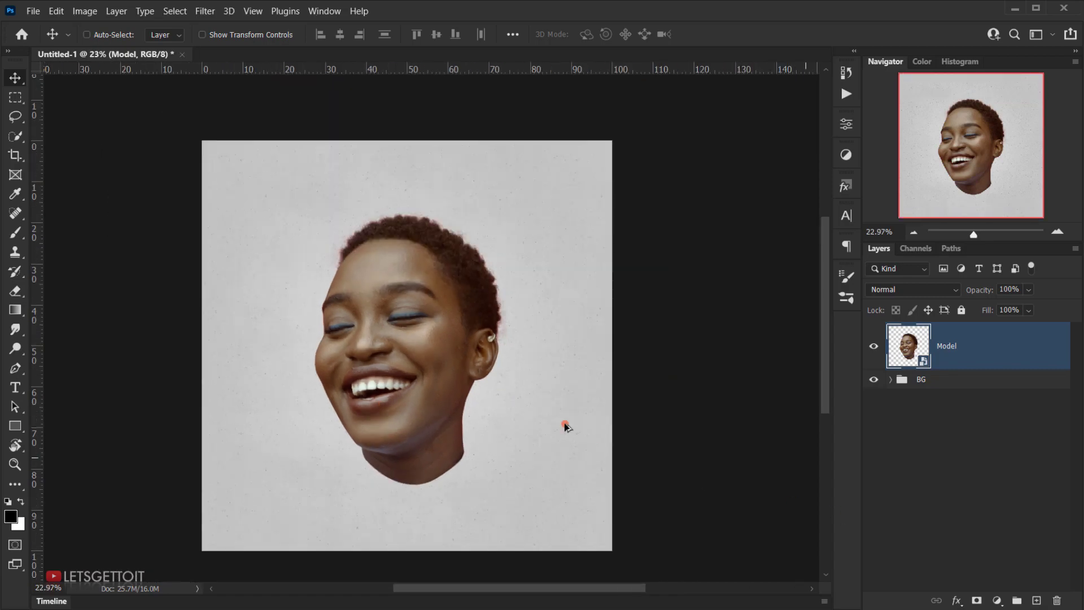
pyautogui.scroll(2, 566, 426)
pyautogui.click(1038, 601)
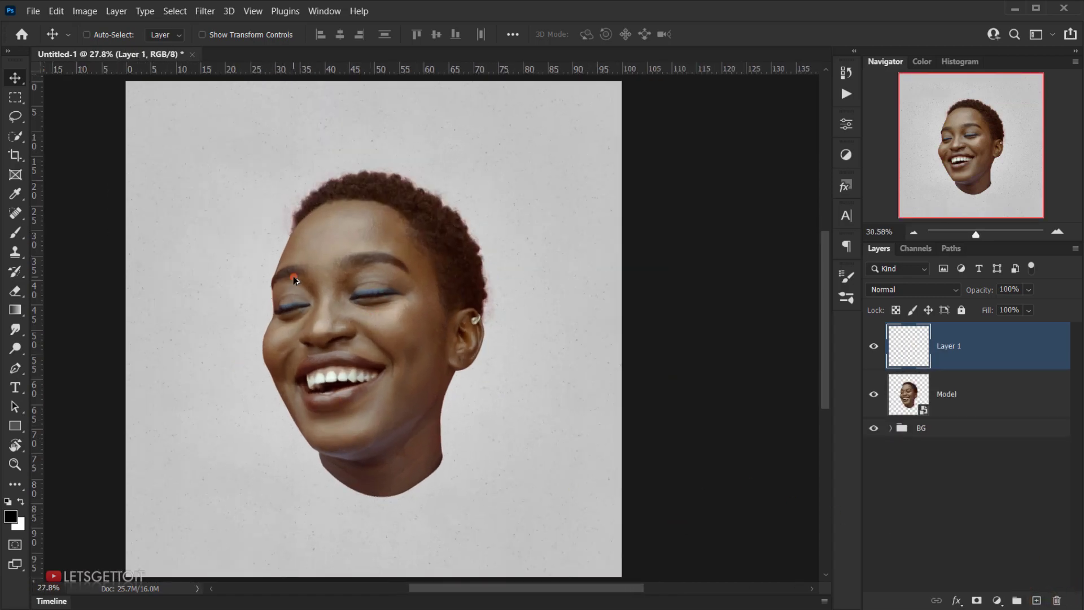
pyautogui.scroll(3, 296, 279)
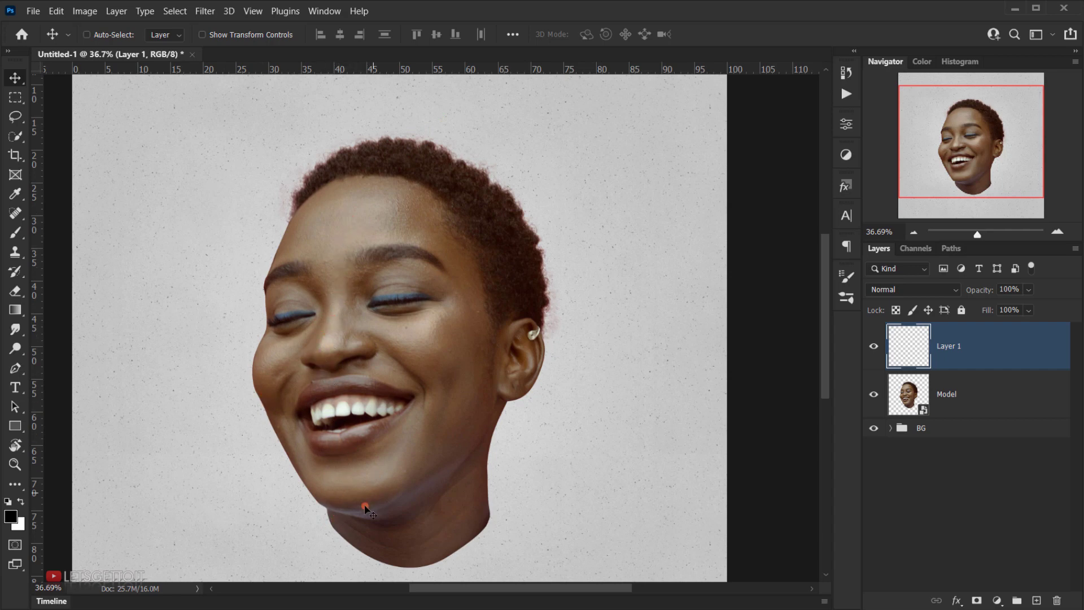
pyautogui.click(17, 232)
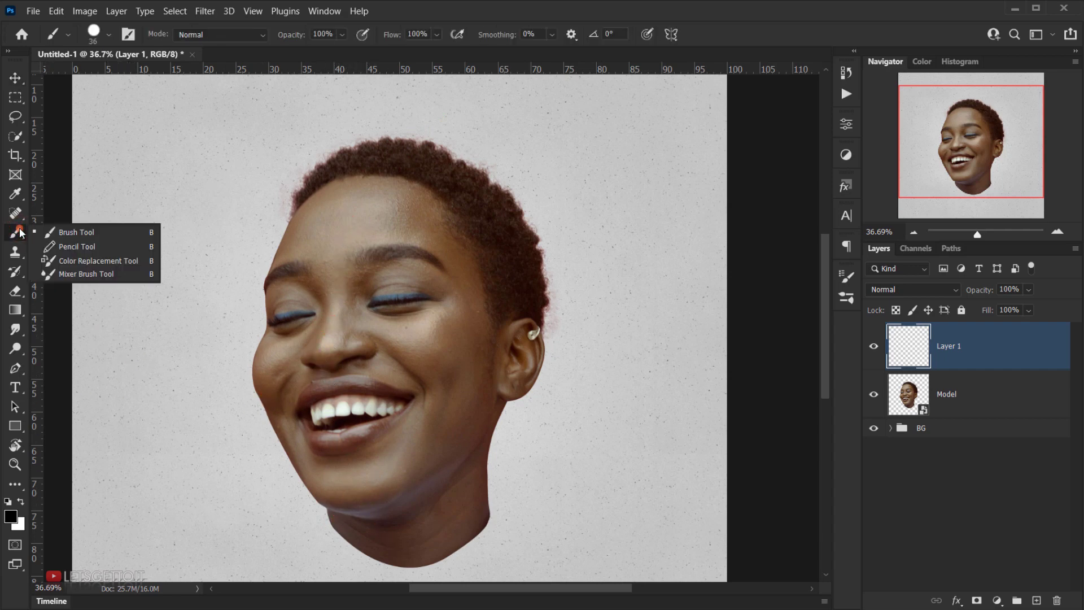
pyautogui.click(76, 233)
# - Try a black stroke below the lower lip with a 25 px brush at 100% hardness, and undo it
pyautogui.rightClick(337, 196)
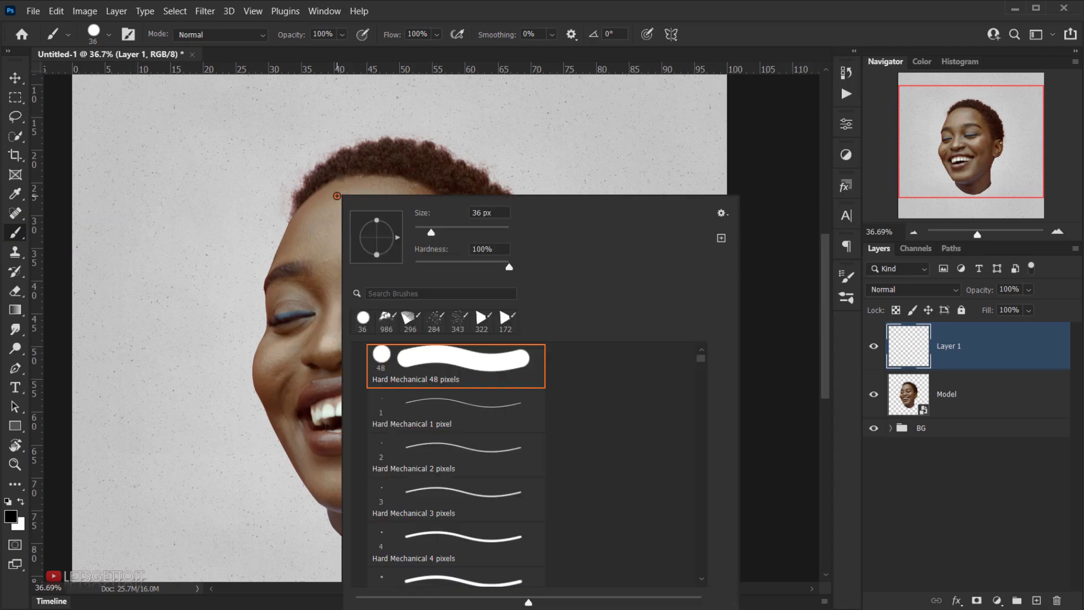
pyautogui.click(426, 231)
pyautogui.click(769, 32)
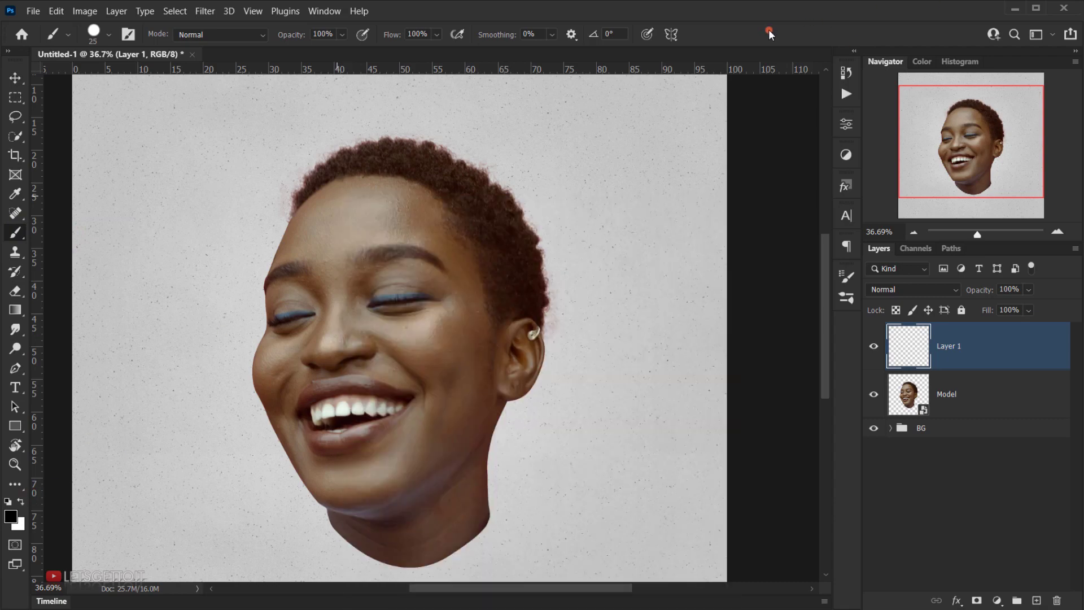
pyautogui.scroll(2, 375, 141)
pyautogui.moveTo(420, 230); pyautogui.dragTo(416, 152)
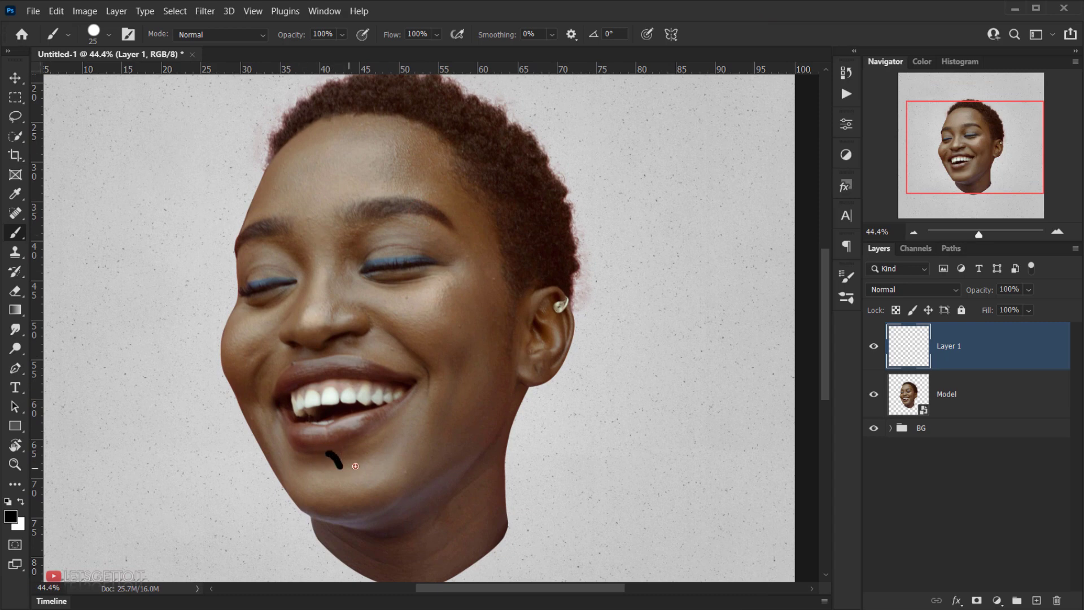
pyautogui.hotkey('ctrl', 'z')
# - Draw a 9 px black split line from the mouth down the chin and neck, and from above the hair over forehead and nose to the teeth
pyautogui.press('[')
pyautogui.moveTo(331, 450); pyautogui.dragTo(339, 465)
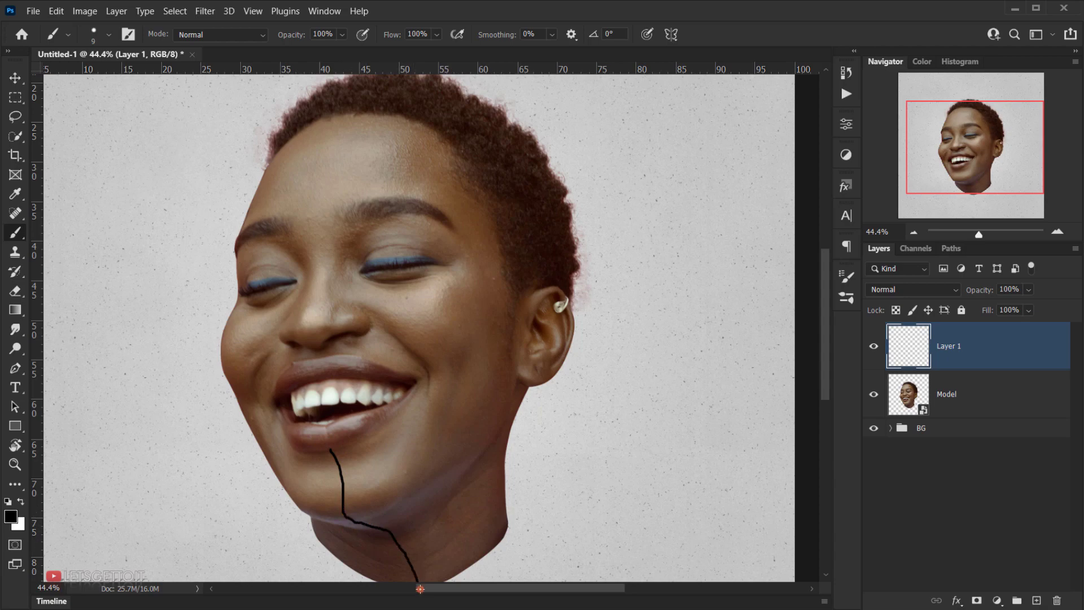
pyautogui.moveTo(425, 509); pyautogui.dragTo(401, 522)
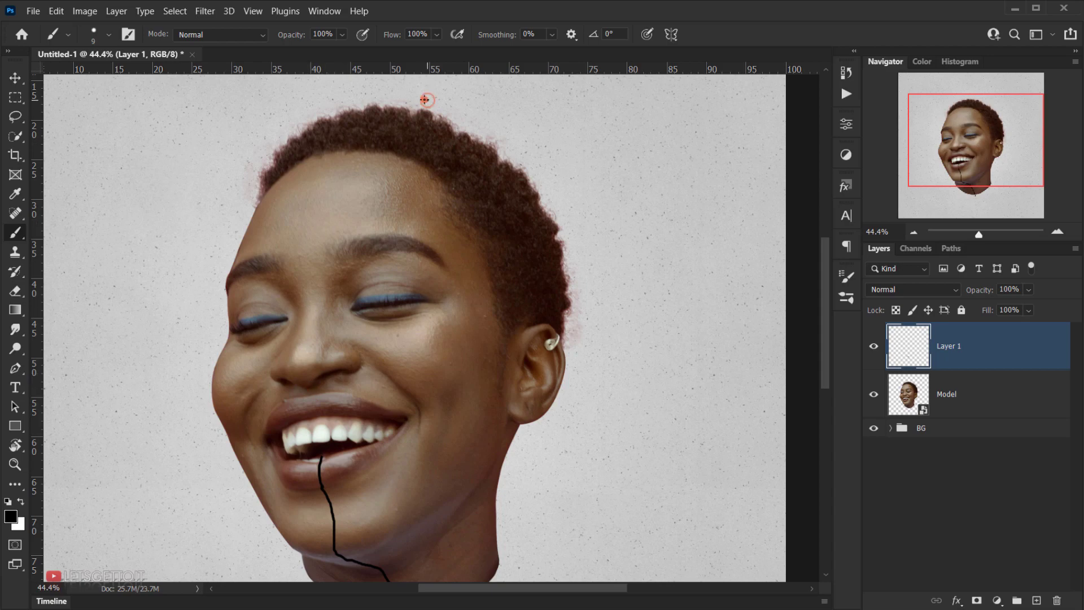
pyautogui.moveTo(426, 100); pyautogui.dragTo(382, 111)
pyautogui.moveTo(353, 148); pyautogui.dragTo(327, 207)
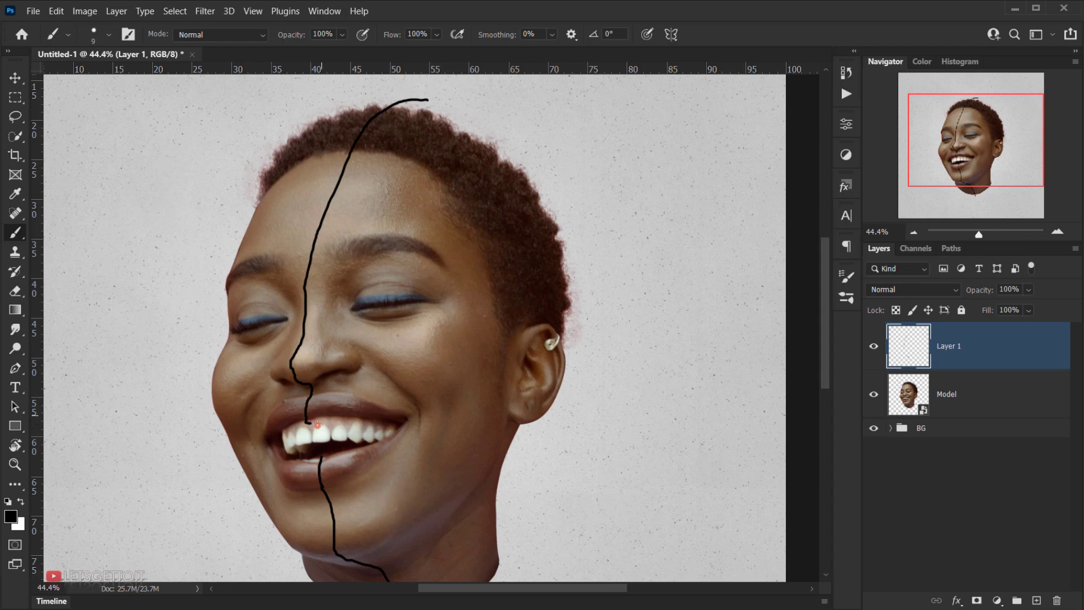
# - Erase the stray line end at the upper lip and connect the split line across the teeth with a 10 px black brush
pyautogui.scroll(2, 318, 424)
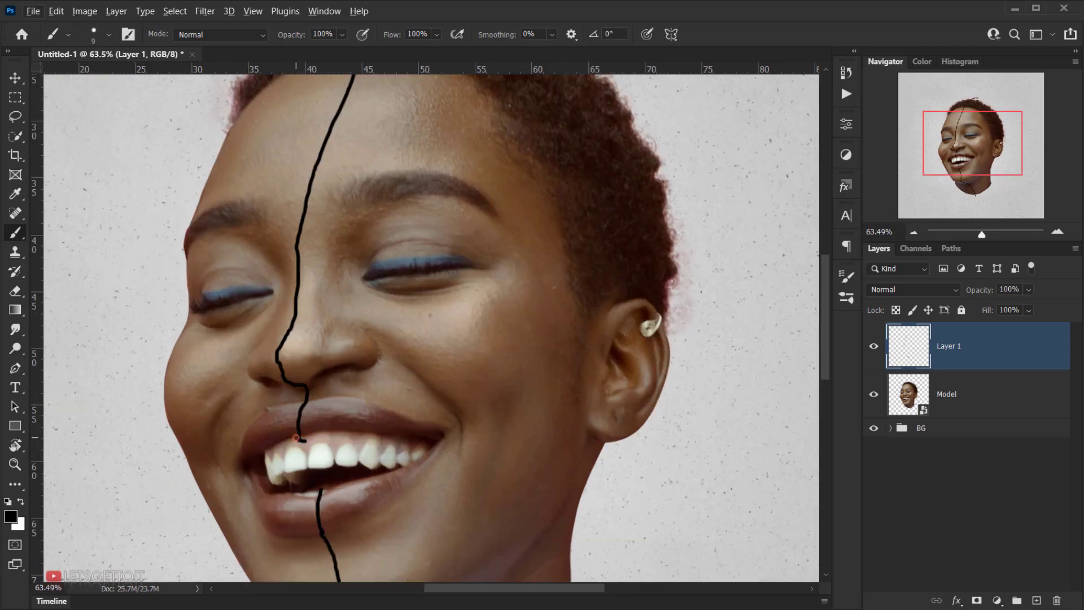
pyautogui.press('e')
pyautogui.click(297, 434)
pyautogui.moveTo(305, 439)
pyautogui.mouseDown()
pyautogui.moveTo(308, 451)
pyautogui.moveTo(292, 444)
pyautogui.moveTo(315, 423)
pyautogui.mouseUp()
pyautogui.press('b')
pyautogui.scroll(1, 313, 418)
pyautogui.moveTo(316, 422); pyautogui.dragTo(309, 424)
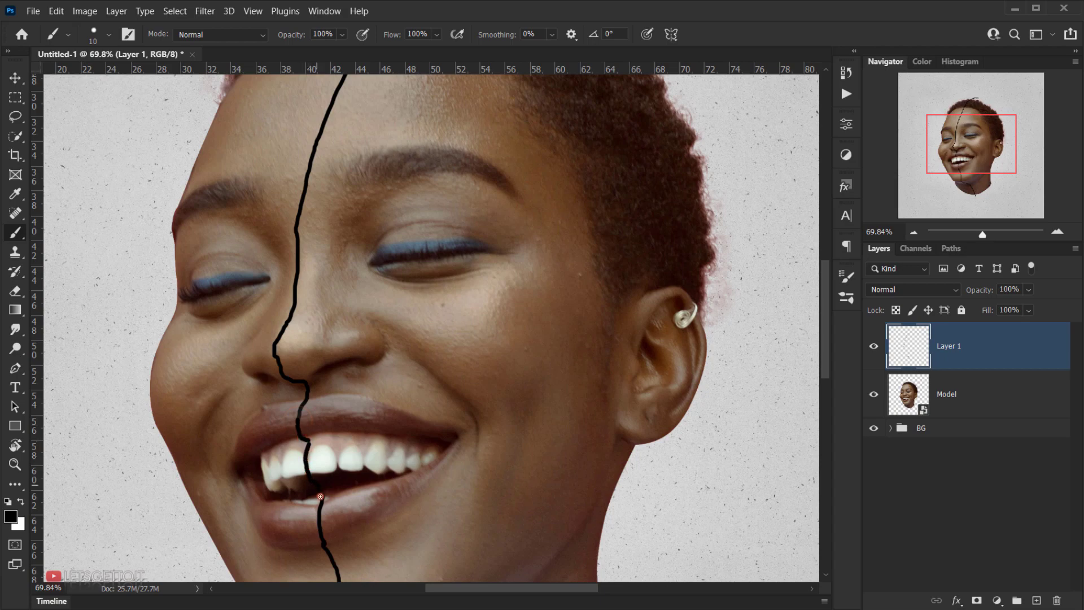
# - Examine the black split line over the whole head, from above the hair down to the neck
pyautogui.scroll(-5, 329, 505)
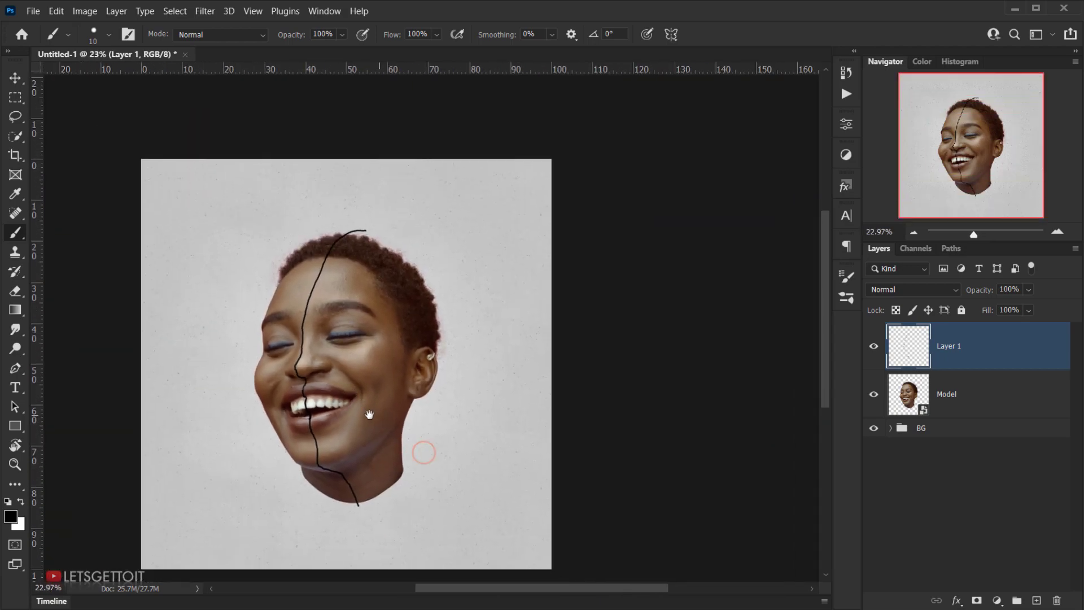
pyautogui.scroll(3, 287, 454)
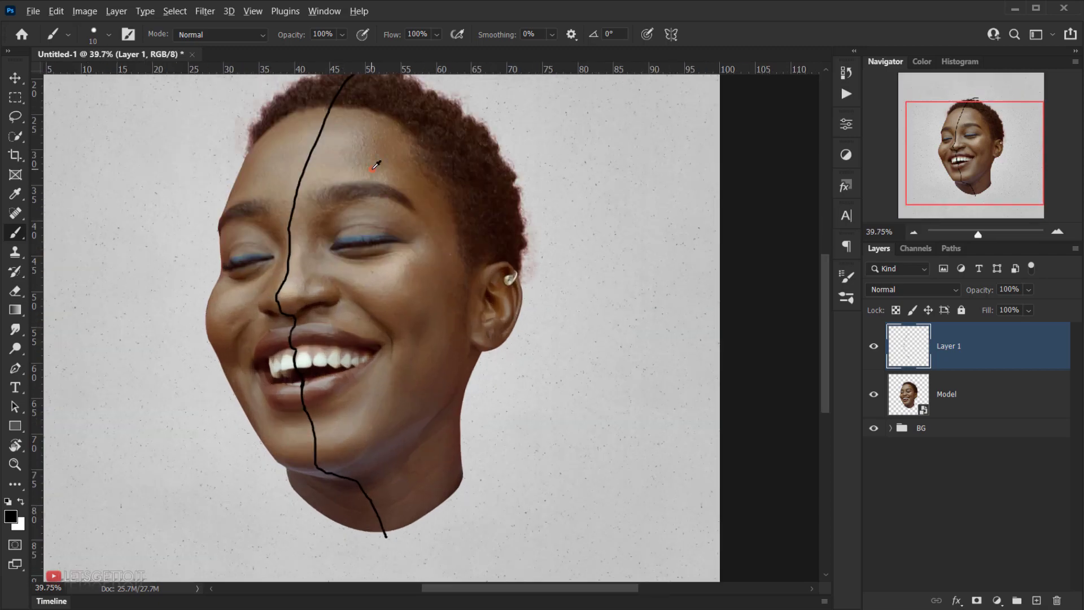
pyautogui.scroll(-2, 374, 178)
pyautogui.scroll(2, 346, 294)
pyautogui.moveTo(379, 201); pyautogui.dragTo(361, 283)
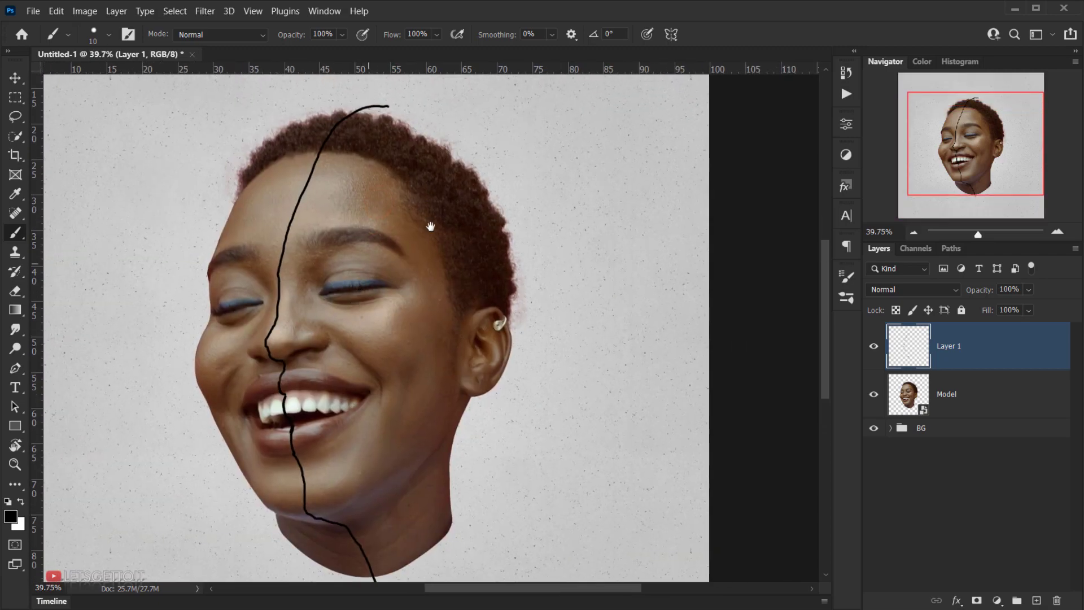
pyautogui.scroll(-3, 361, 223)
pyautogui.scroll(3, 361, 225)
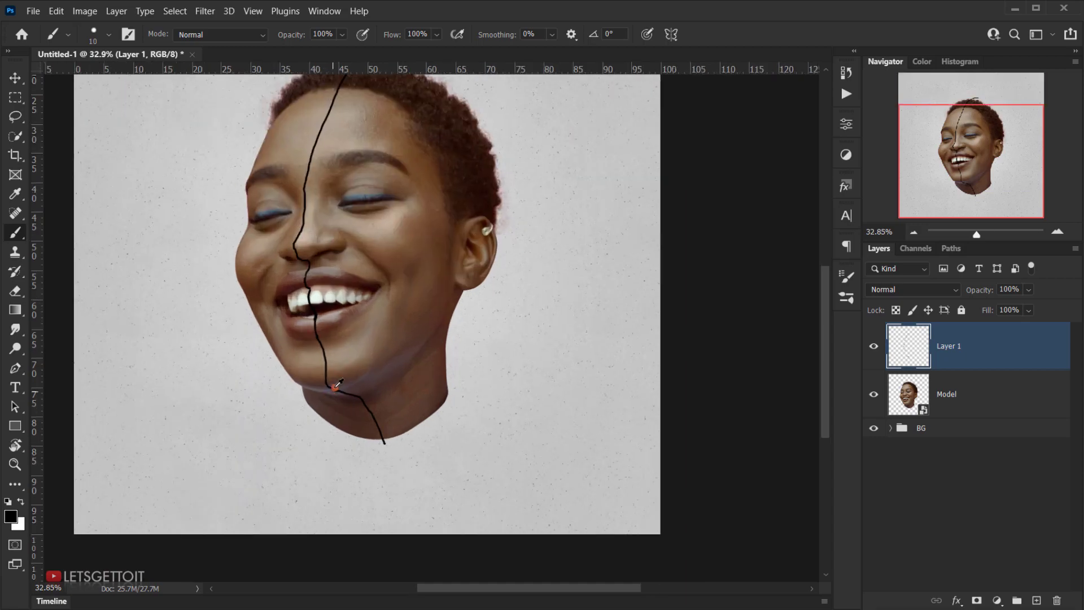
pyautogui.moveTo(386, 228); pyautogui.dragTo(356, 323)
pyautogui.scroll(2, 390, 312)
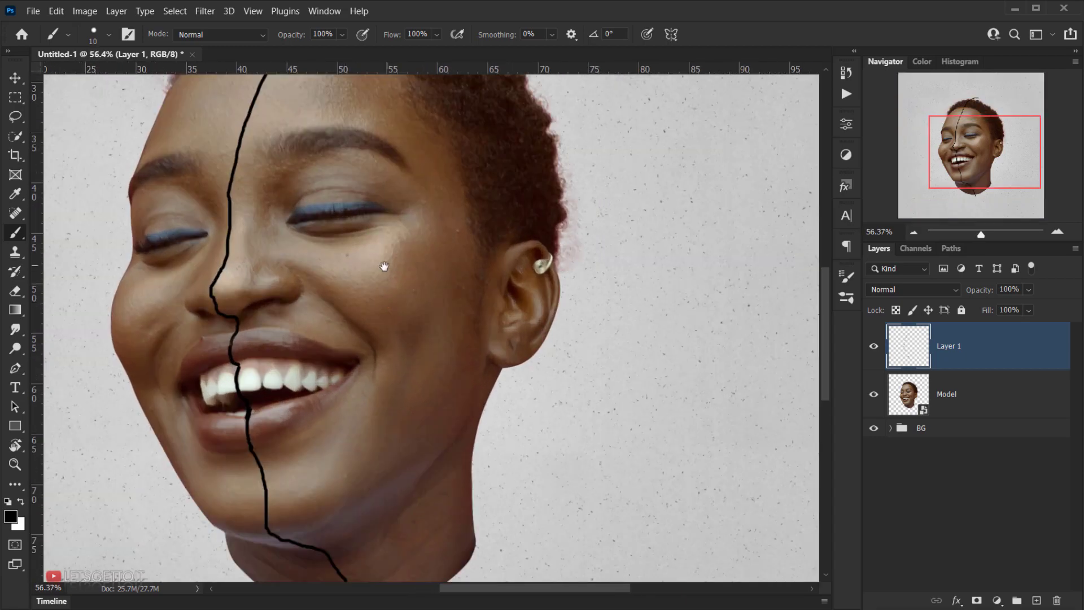
pyautogui.moveTo(382, 262); pyautogui.dragTo(368, 339)
pyautogui.scroll(-3, 252, 261)
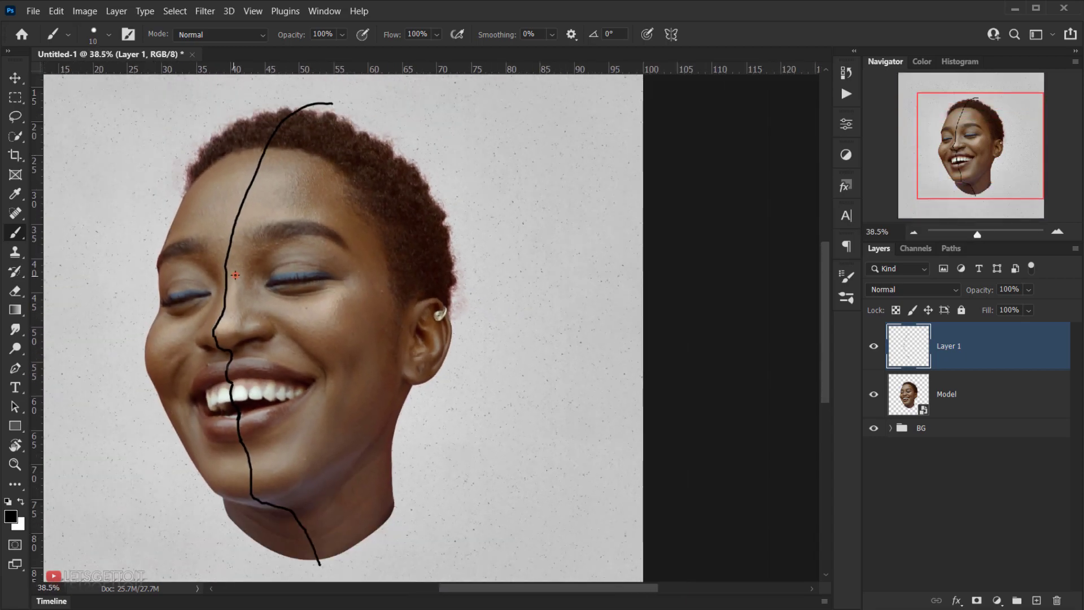
pyautogui.scroll(-1, 337, 281)
pyautogui.scroll(3, 267, 308)
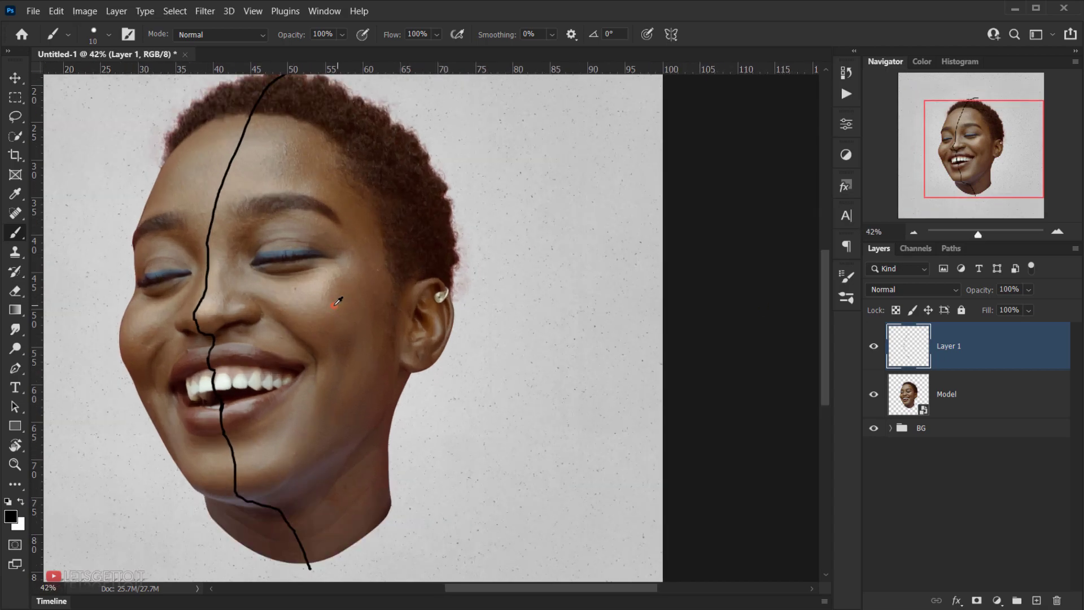
pyautogui.scroll(-3, 235, 261)
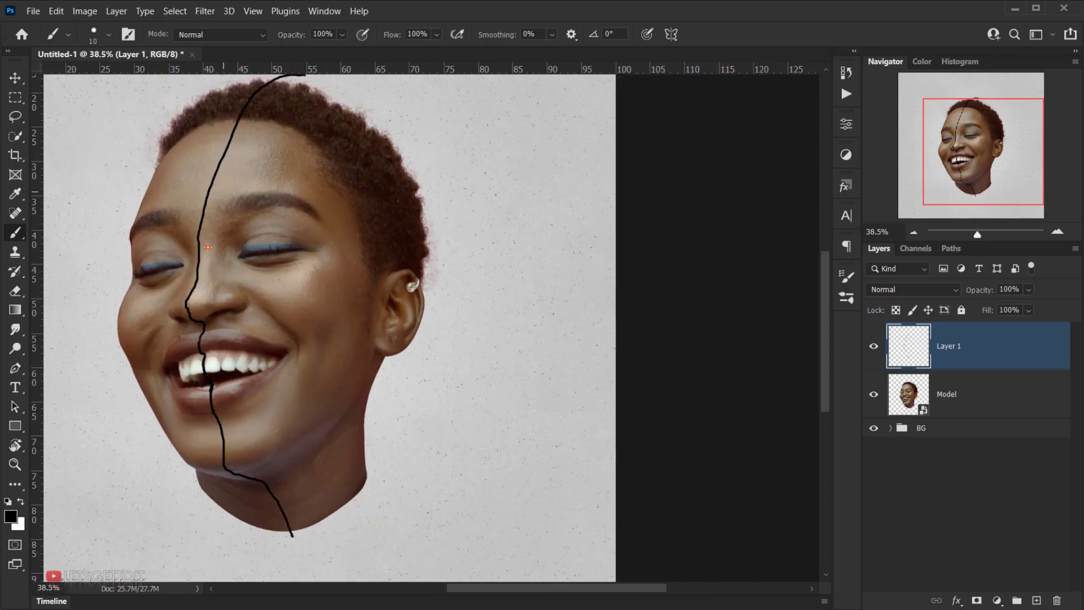
# - Start a Pen tool path above the hair and trace the split line in curves down the forehead to the bridge of the nose
pyautogui.click(16, 369)
pyautogui.moveTo(346, 216); pyautogui.dragTo(364, 266)
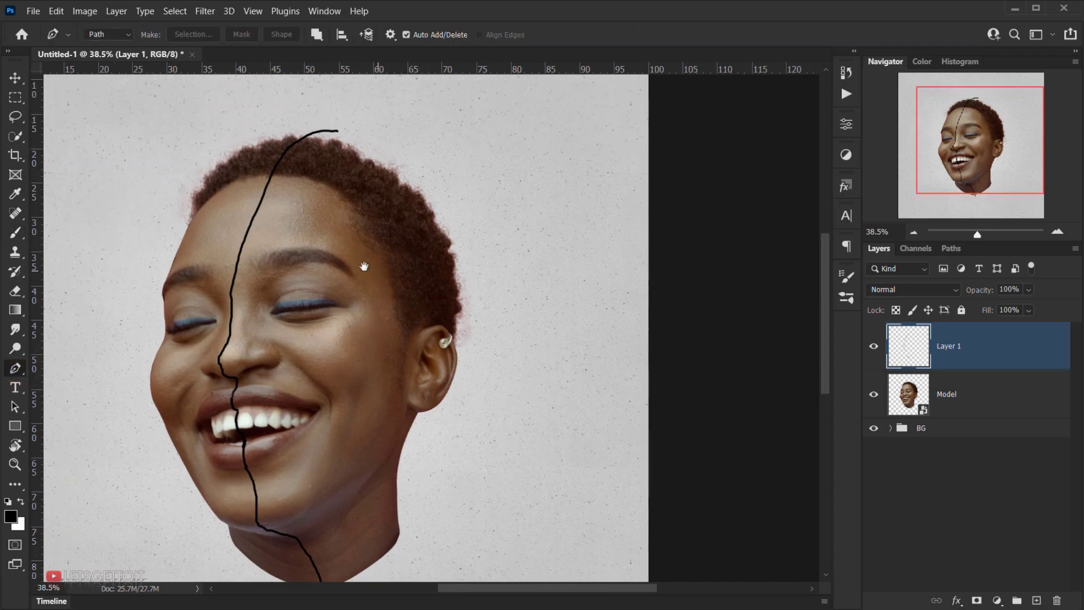
pyautogui.scroll(3, 315, 299)
pyautogui.moveTo(324, 417); pyautogui.dragTo(360, 245)
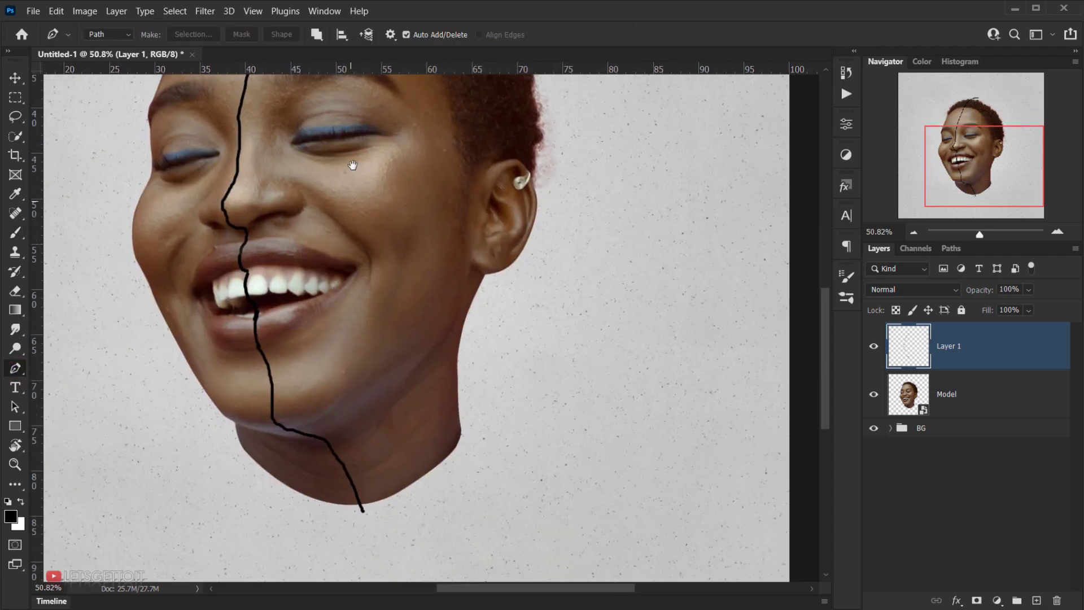
pyautogui.moveTo(353, 165); pyautogui.dragTo(353, 385)
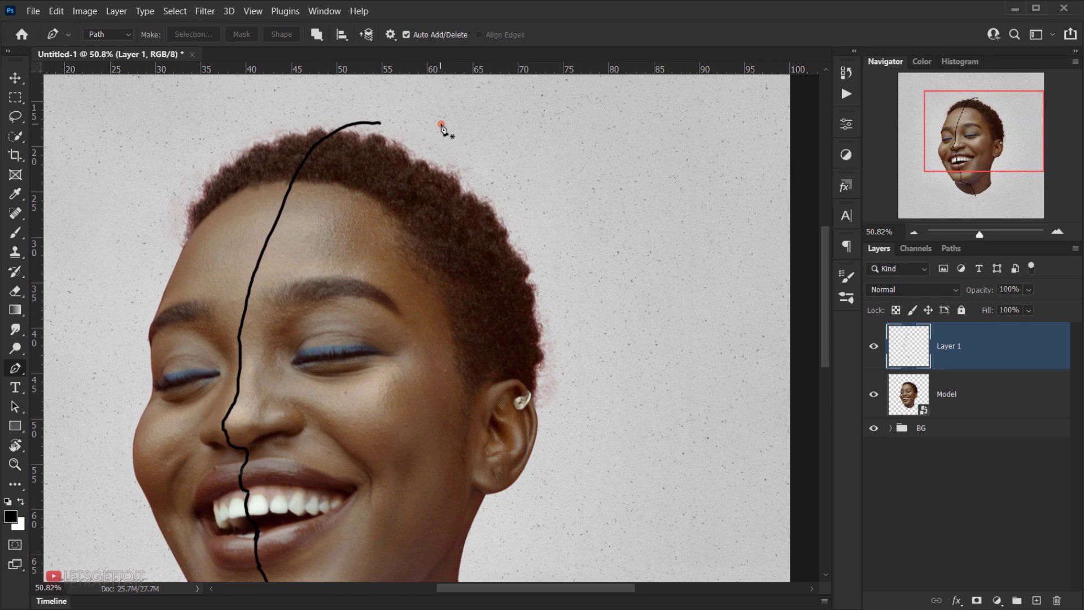
pyautogui.moveTo(441, 123); pyautogui.dragTo(416, 123)
pyautogui.moveTo(291, 185); pyautogui.dragTo(257, 270)
pyautogui.moveTo(241, 340); pyautogui.dragTo(235, 393)
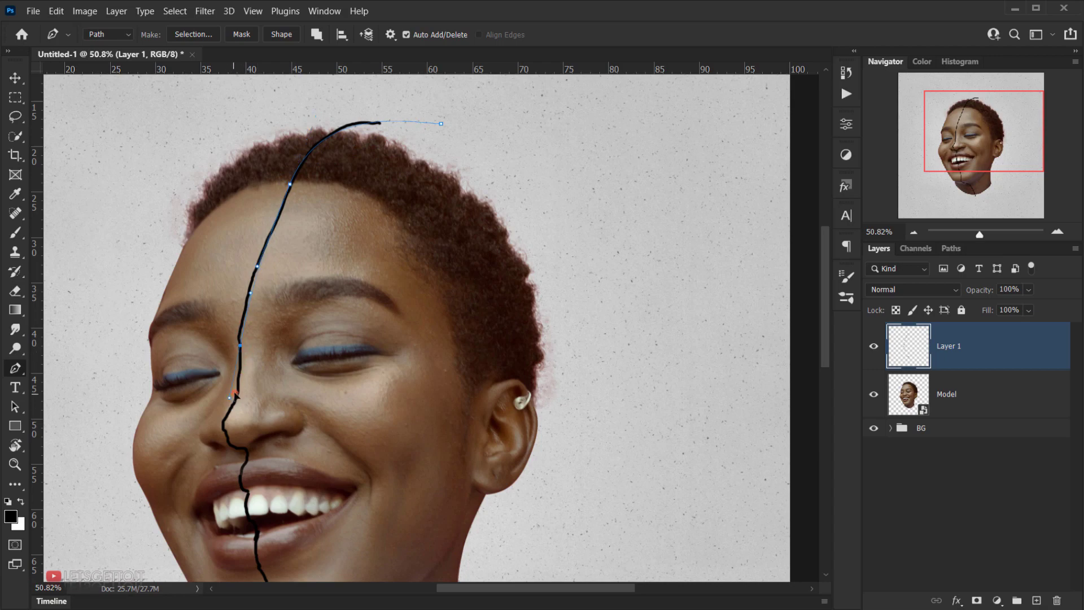
# - Hide Layer 1 and continue the path around the nose tip and across the upper lip to the upper teeth
pyautogui.scroll(5, 246, 358)
pyautogui.moveTo(241, 331); pyautogui.dragTo(256, 283)
pyautogui.moveTo(224, 418); pyautogui.dragTo(205, 390)
pyautogui.click(873, 368)
pyautogui.scroll(-2, 244, 398)
pyautogui.moveTo(235, 406); pyautogui.dragTo(234, 406)
pyautogui.scroll(5, 244, 407)
pyautogui.moveTo(192, 344); pyautogui.dragTo(201, 334)
pyautogui.moveTo(232, 410); pyautogui.dragTo(232, 408)
pyautogui.moveTo(253, 464); pyautogui.dragTo(230, 438)
pyautogui.moveTo(214, 451); pyautogui.dragTo(225, 466)
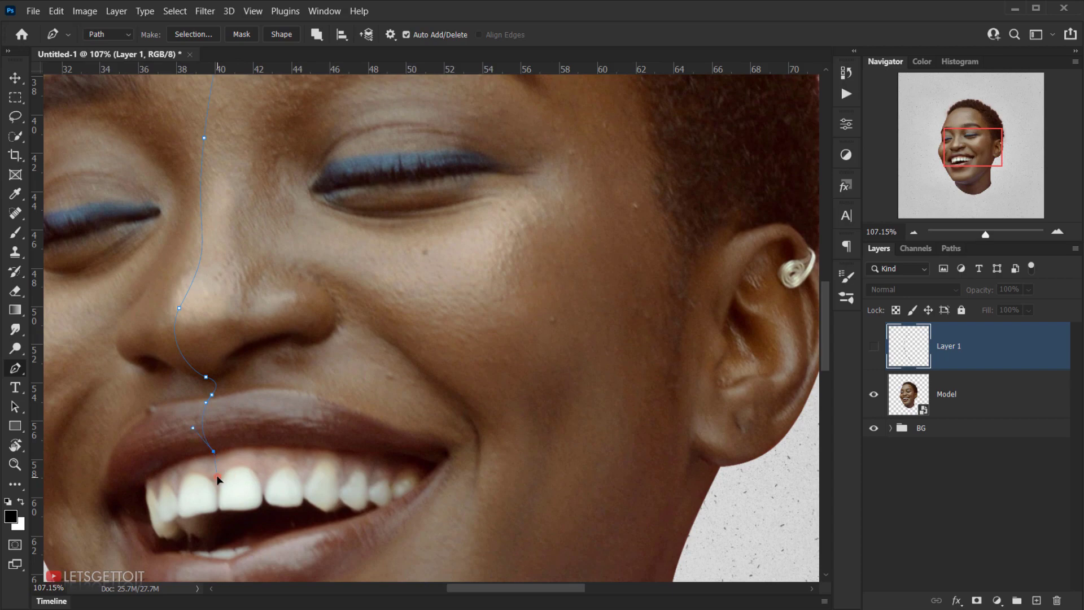
# - Extend the path across the open mouth and lower lip, down the chin, and along the neck to just below its edge
pyautogui.moveTo(232, 551); pyautogui.dragTo(232, 552)
pyautogui.moveTo(260, 543); pyautogui.dragTo(210, 401)
pyautogui.moveTo(182, 482); pyautogui.dragTo(197, 495)
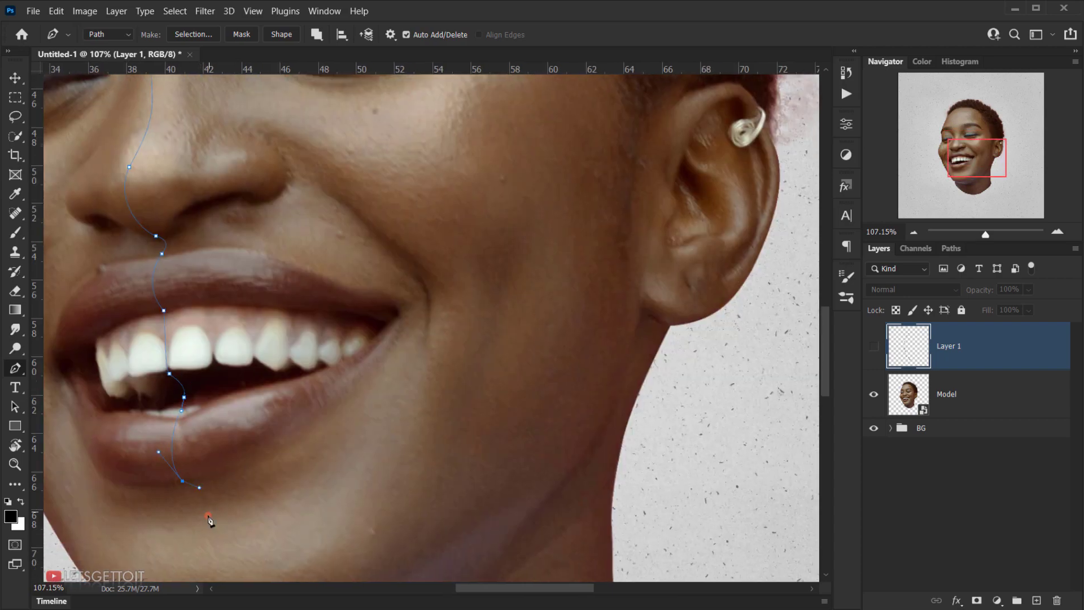
pyautogui.scroll(-5, 209, 533)
pyautogui.scroll(-4, 346, 548)
pyautogui.moveTo(300, 447); pyautogui.dragTo(298, 531)
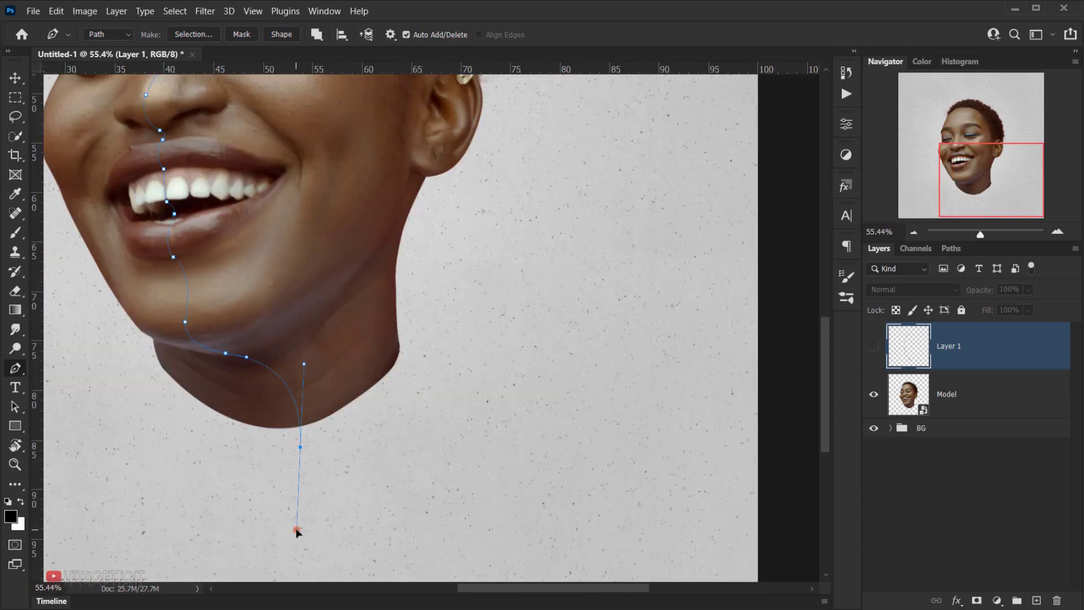
pyautogui.scroll(3, 250, 359)
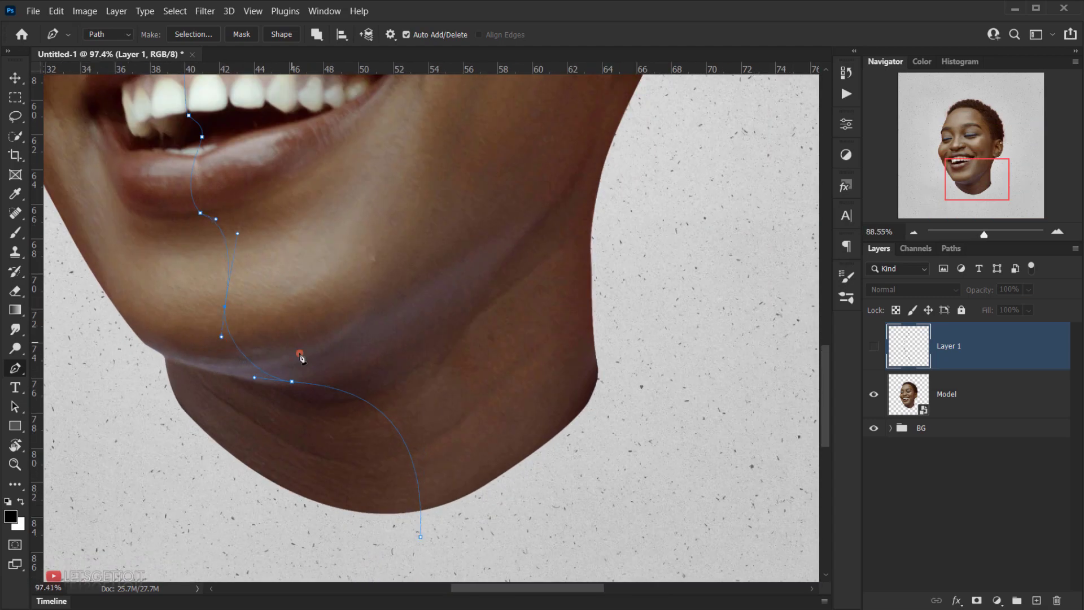
# - Run the path through the grey background around the ear side of the head and close it at its start above the hair
pyautogui.scroll(-3, 301, 357)
pyautogui.moveTo(384, 472); pyautogui.dragTo(413, 434)
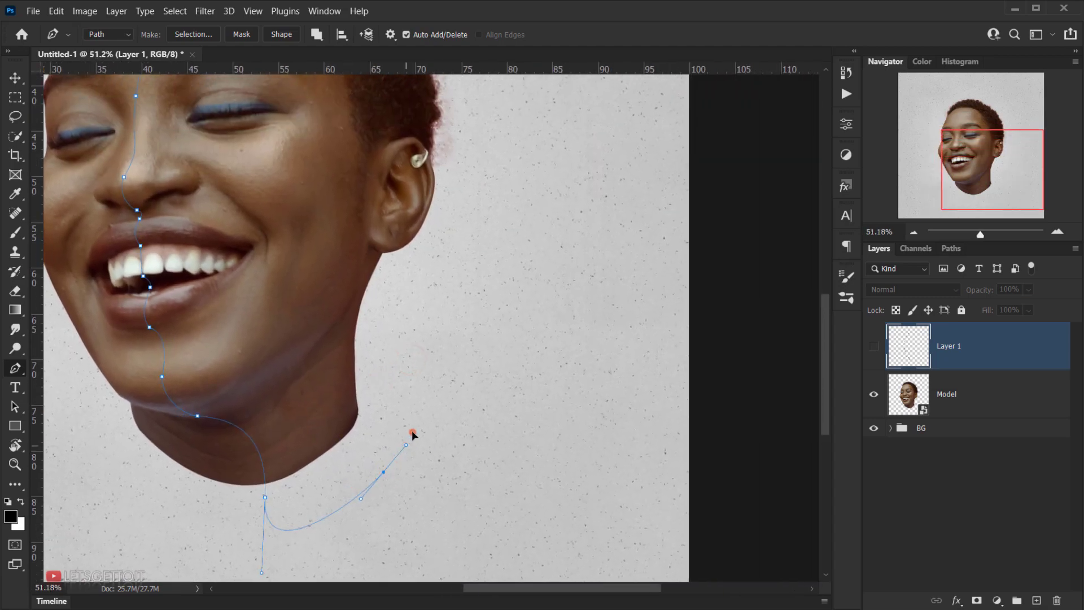
pyautogui.scroll(5, 480, 431)
pyautogui.moveTo(508, 206); pyautogui.dragTo(460, 80)
pyautogui.moveTo(479, 196); pyautogui.dragTo(505, 416)
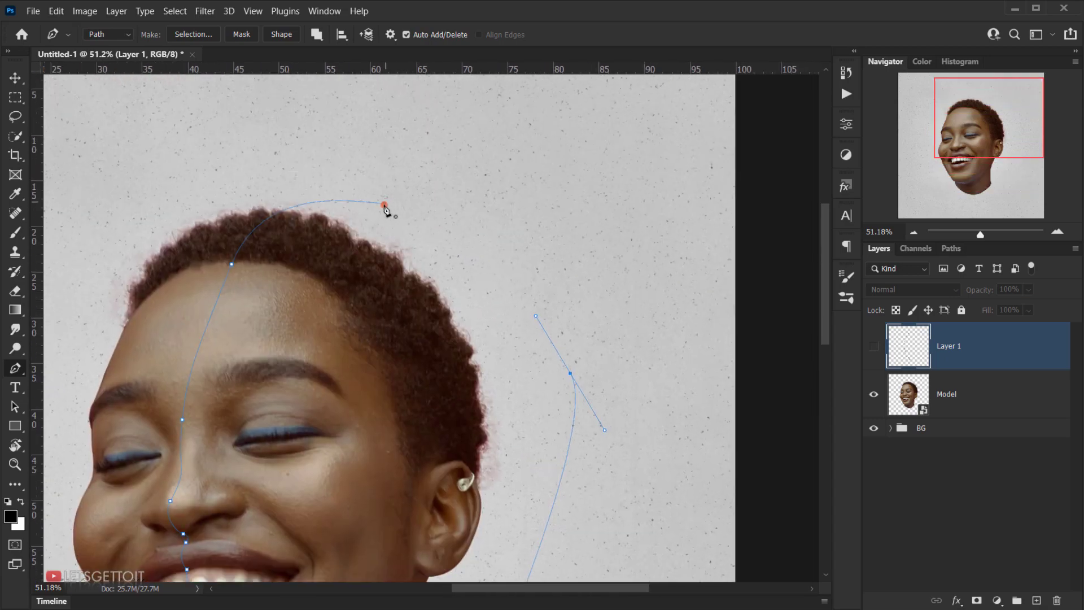
pyautogui.moveTo(384, 206); pyautogui.dragTo(349, 213)
pyautogui.scroll(-5, 464, 282)
pyautogui.moveTo(397, 363); pyautogui.dragTo(373, 334)
pyautogui.scroll(2, 238, 416)
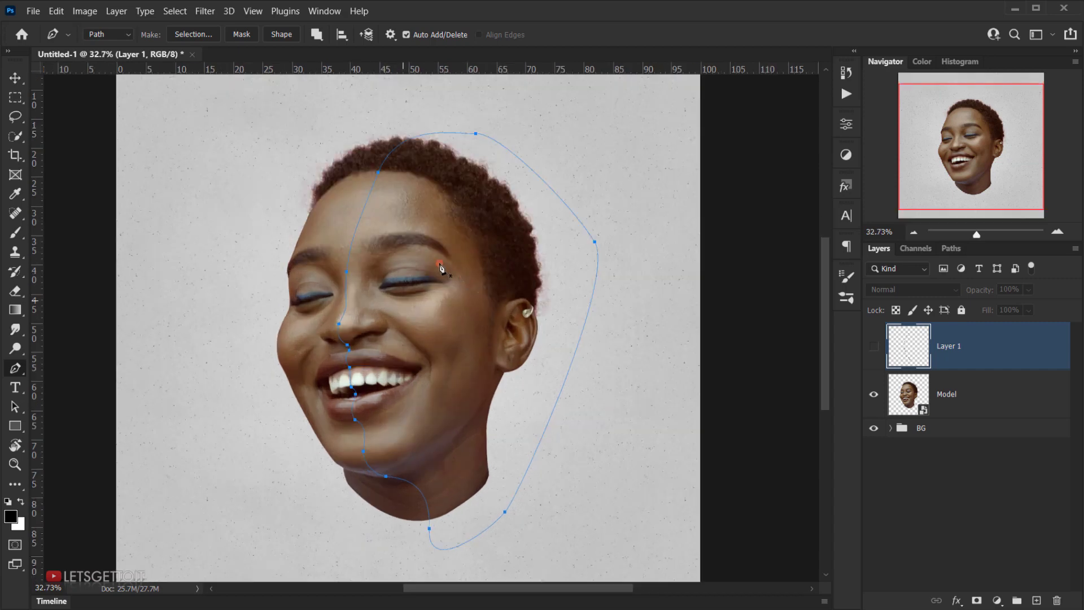
pyautogui.moveTo(471, 293); pyautogui.dragTo(387, 284)
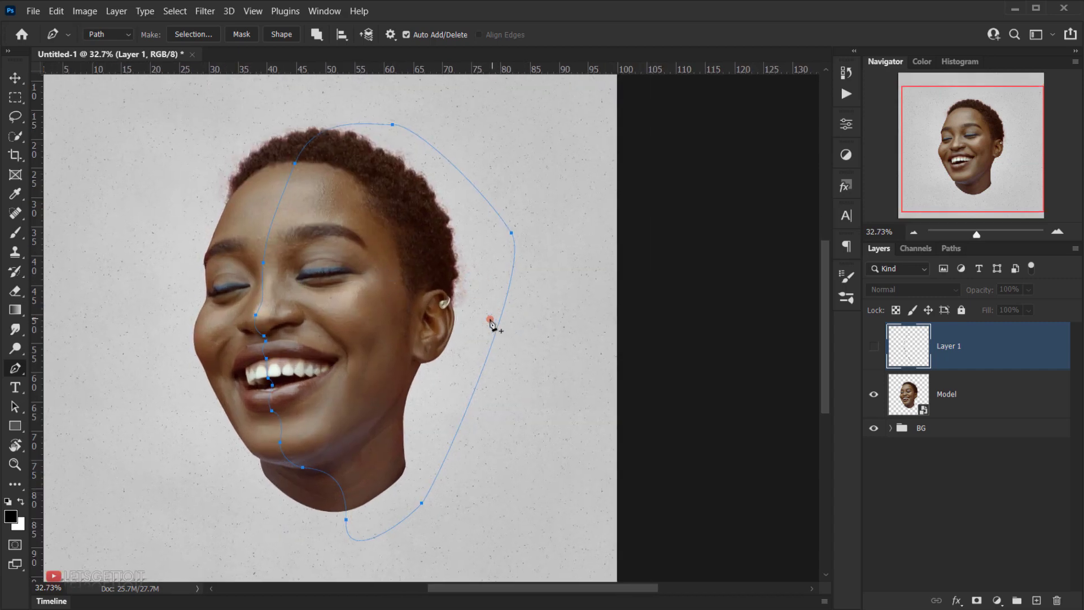
# - Convert the closed path into a new anti-aliased selection with a feather radius of 0 pixels
pyautogui.rightClick(367, 194)
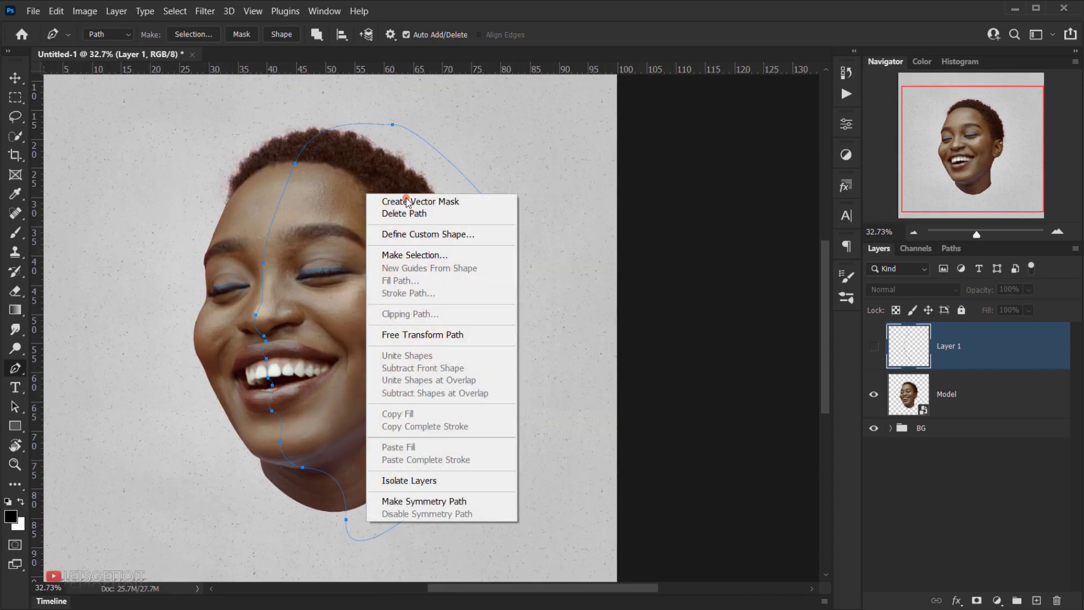
pyautogui.click(433, 255)
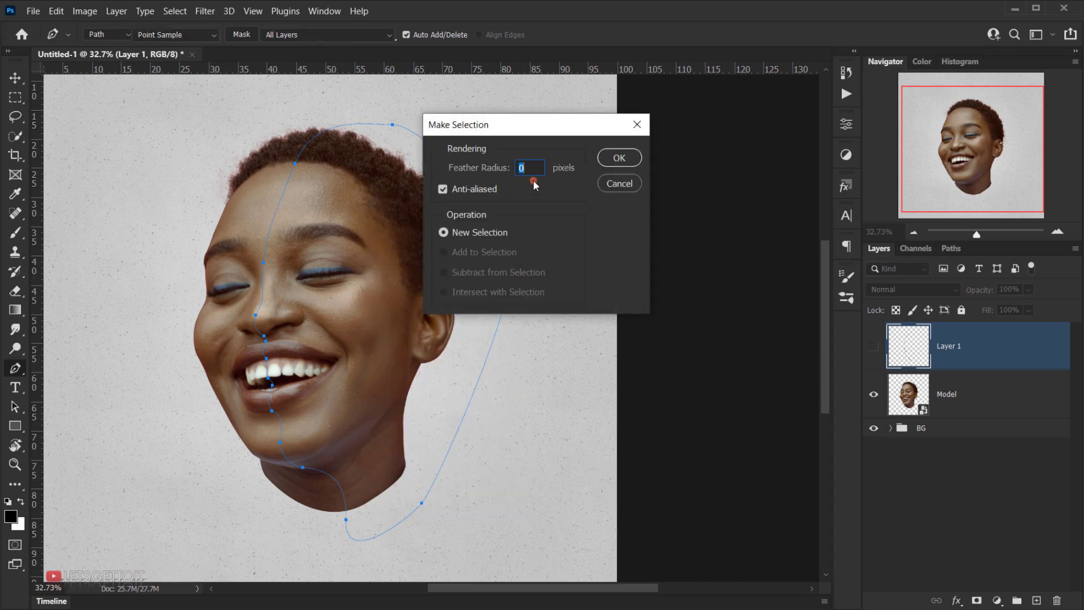
pyautogui.click(621, 159)
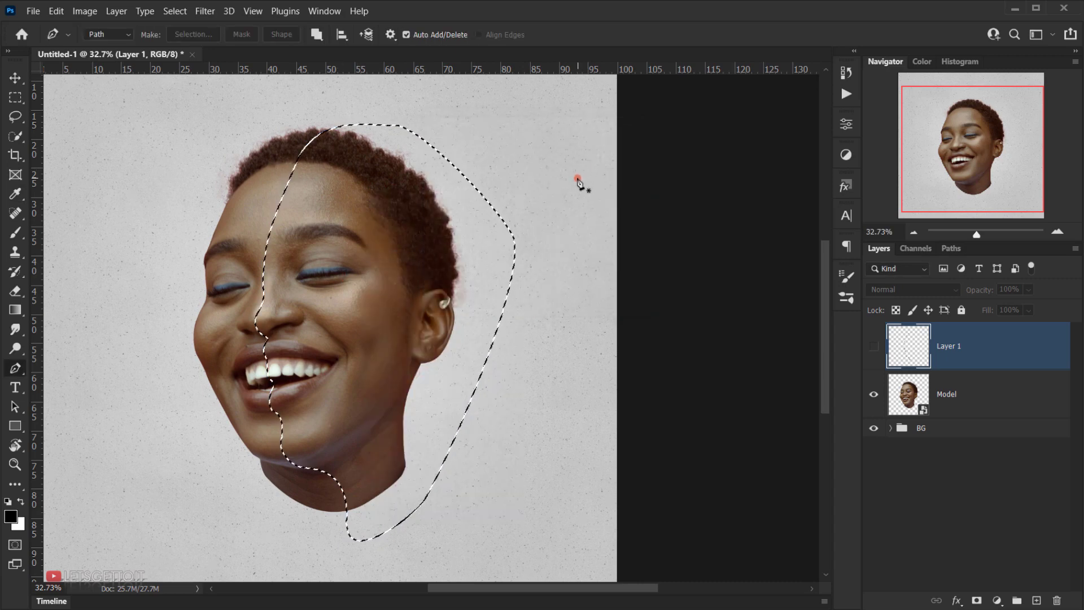
# - Try to copy the selected area of the Model layer to a new layer, and undo it
pyautogui.click(971, 395)
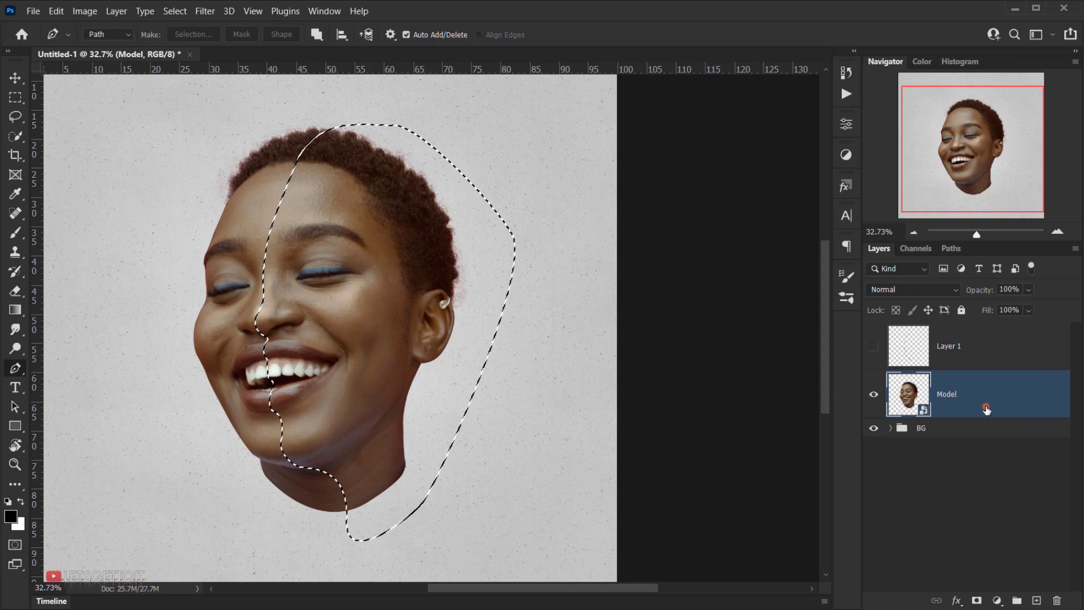
pyautogui.hotkey('ctrl', 'j')
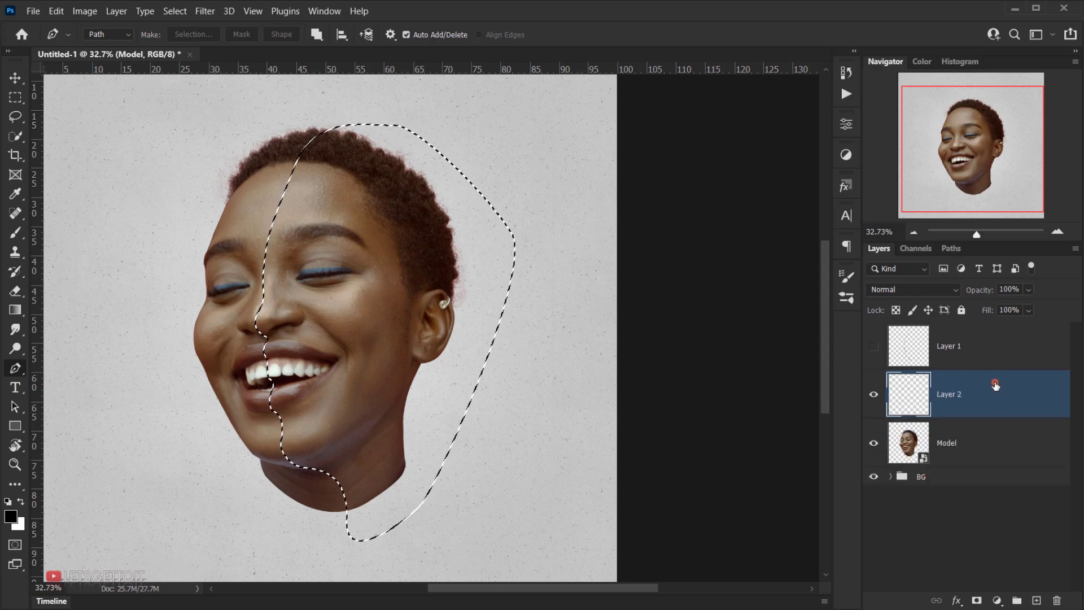
pyautogui.hotkey('ctrl', 'z')
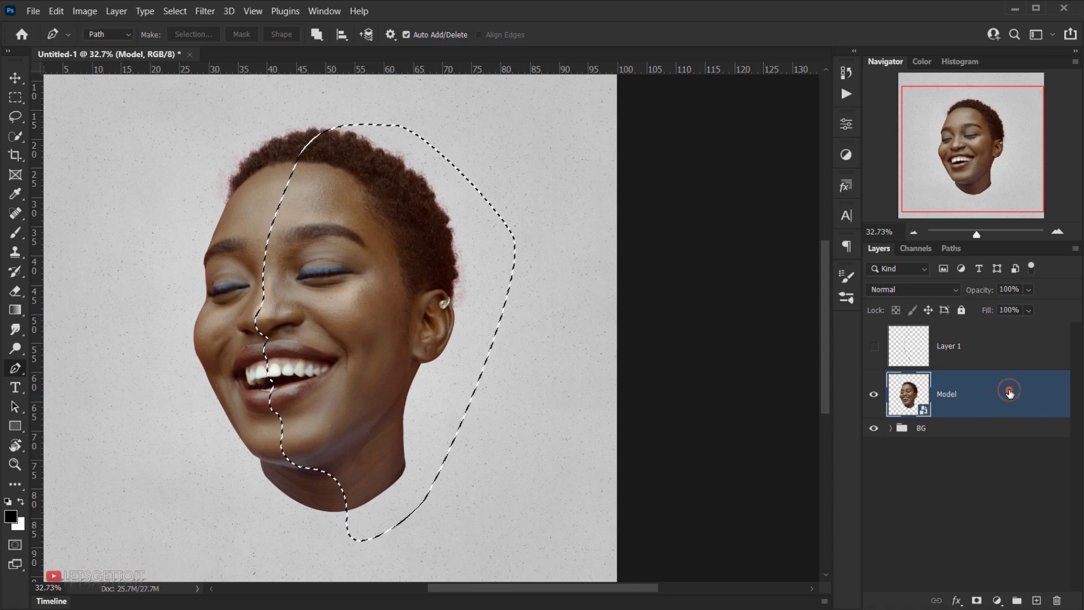
# - Duplicate the Model layer, hide the original, and add a layer mask to the copy from the selection
pyautogui.moveTo(1010, 392); pyautogui.dragTo(1038, 598)
pyautogui.click(874, 444)
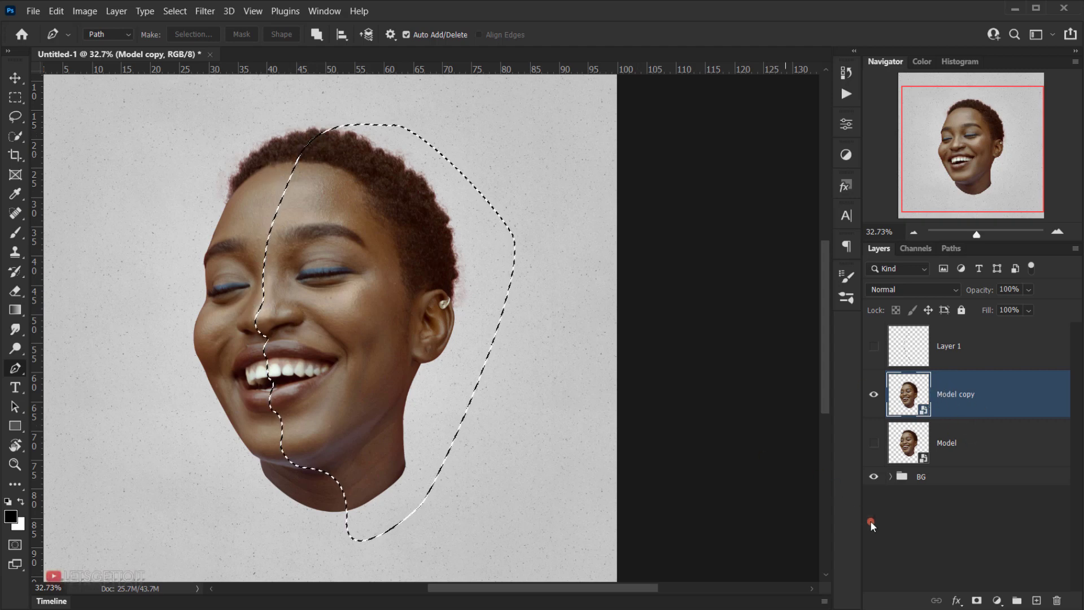
pyautogui.click(977, 600)
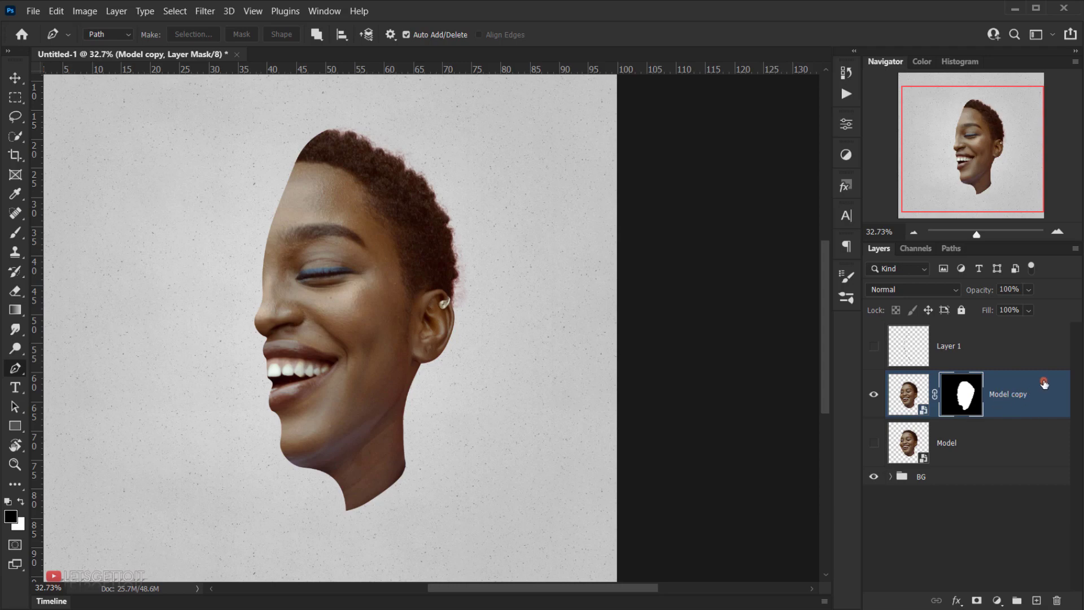
# - Duplicate the masked Model copy, then rename the lower masked layer Right and the upper one Left
pyautogui.hotkey('ctrl', 'j')
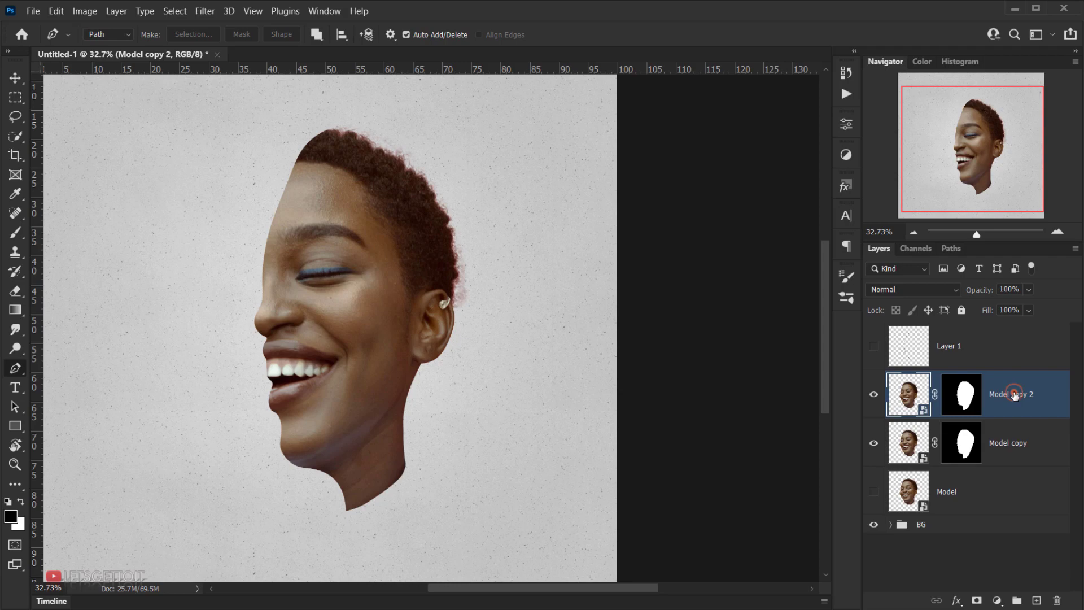
pyautogui.doubleClick(1008, 443)
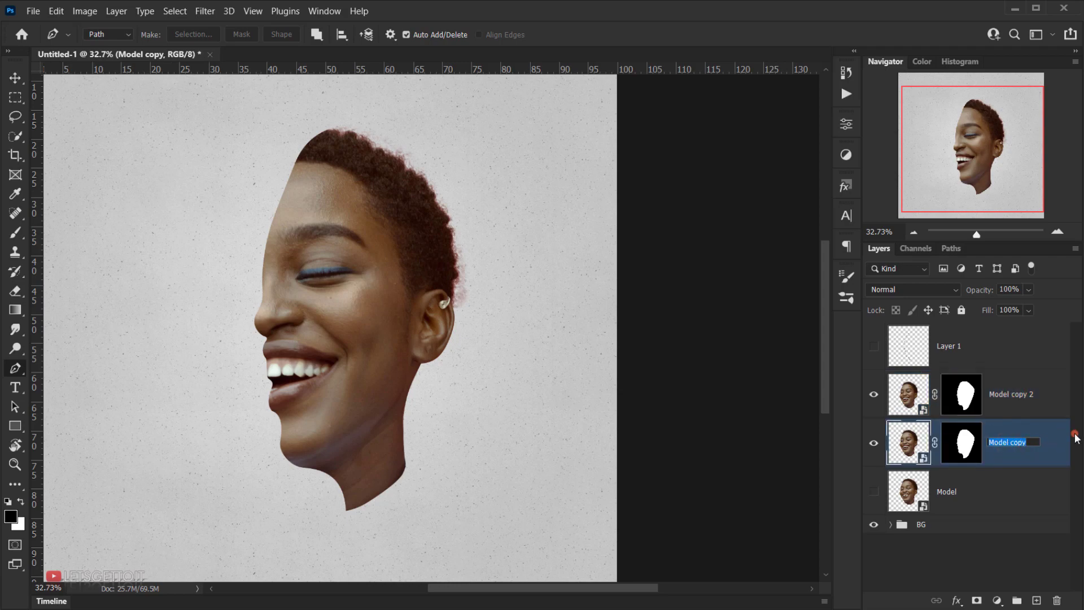
pyautogui.write('Right')
pyautogui.doubleClick(1011, 395)
pyautogui.write('Left')
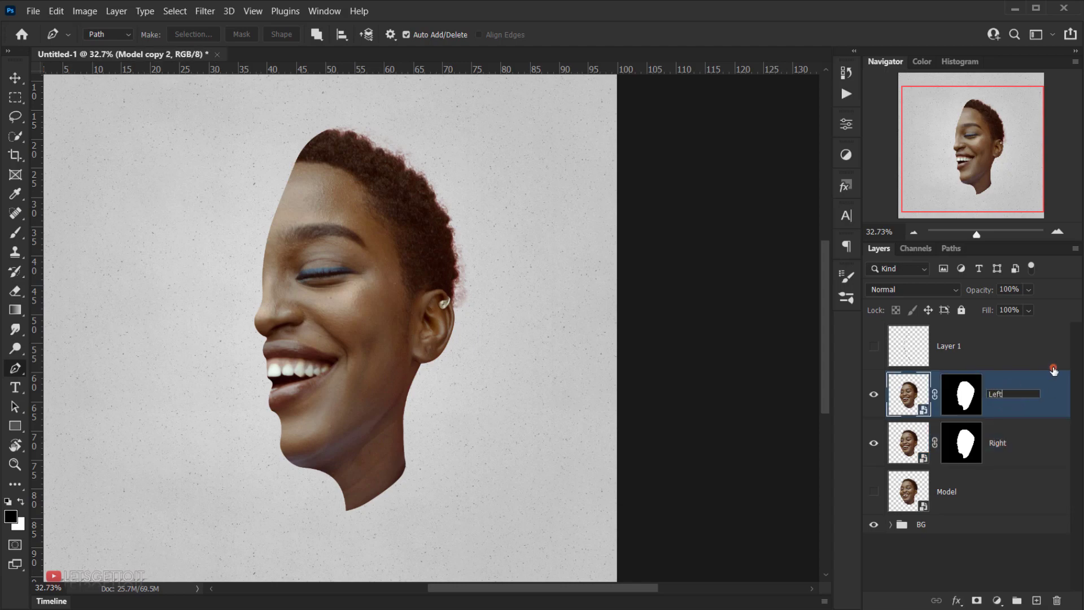
pyautogui.press('Return')
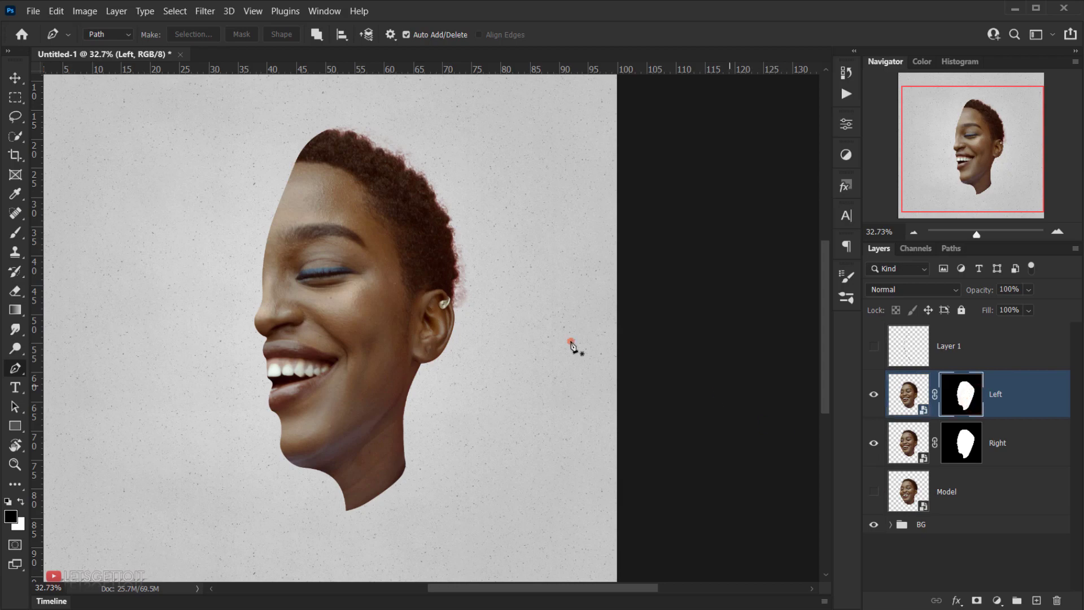
# - Invert the layer mask of the Left layer, and make the Right layer active
pyautogui.click(962, 394)
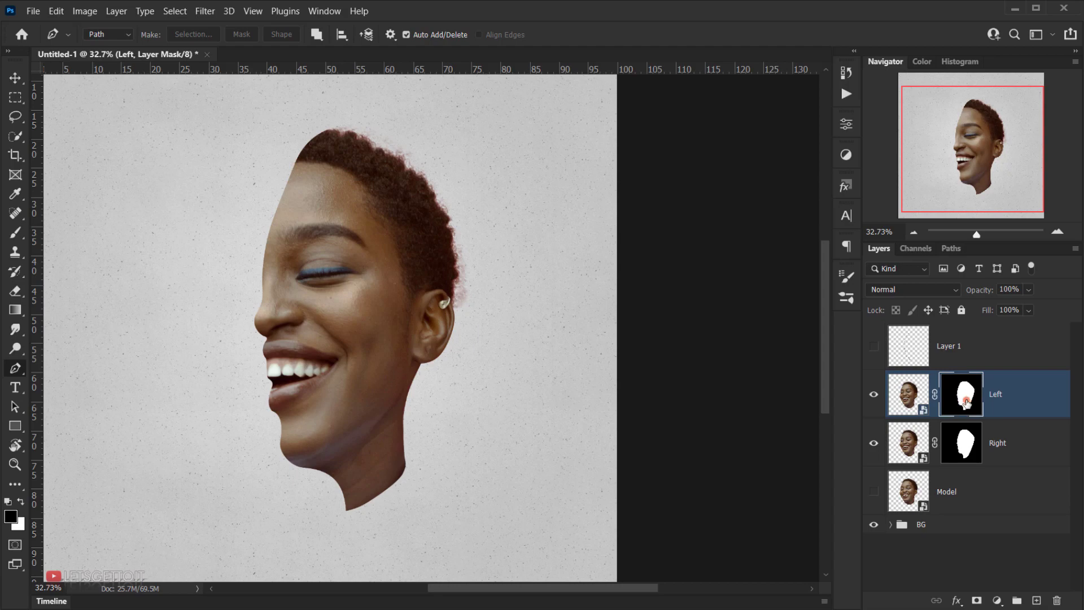
pyautogui.hotkey('ctrl', 'i')
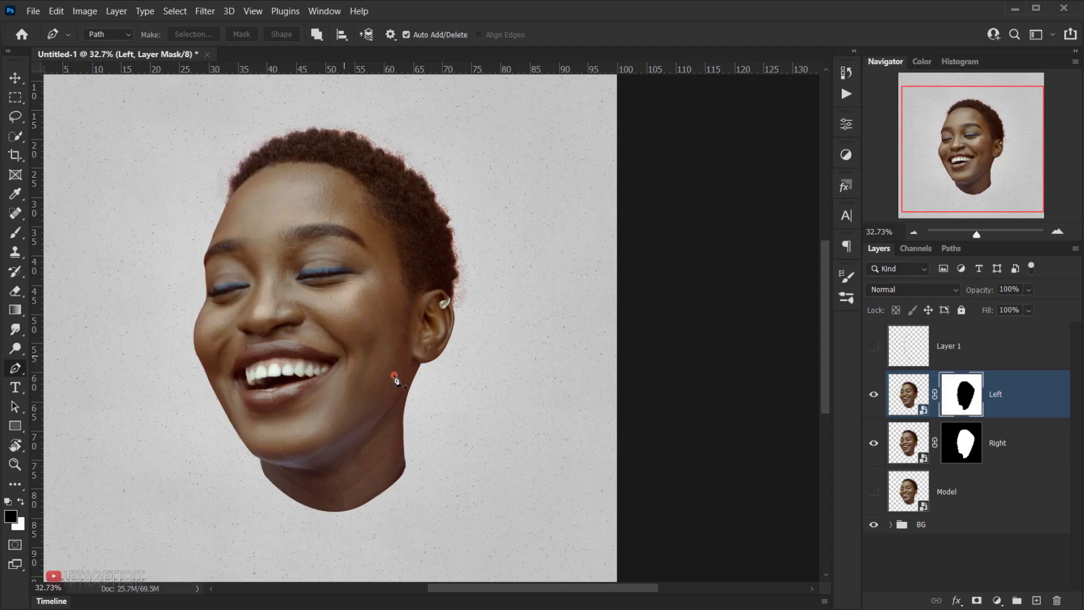
pyautogui.click(1033, 453)
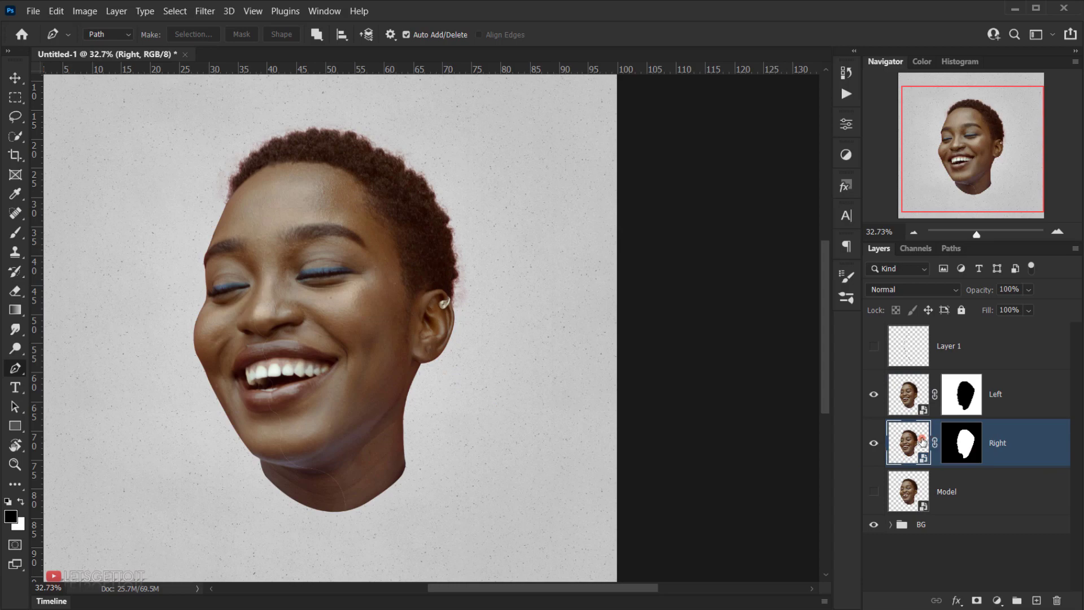
# - Move the Right layer horizontally with Free Transform to X 1619.5 px, opening a gap between the two face halves
pyautogui.click(875, 445)
pyautogui.click(875, 445)
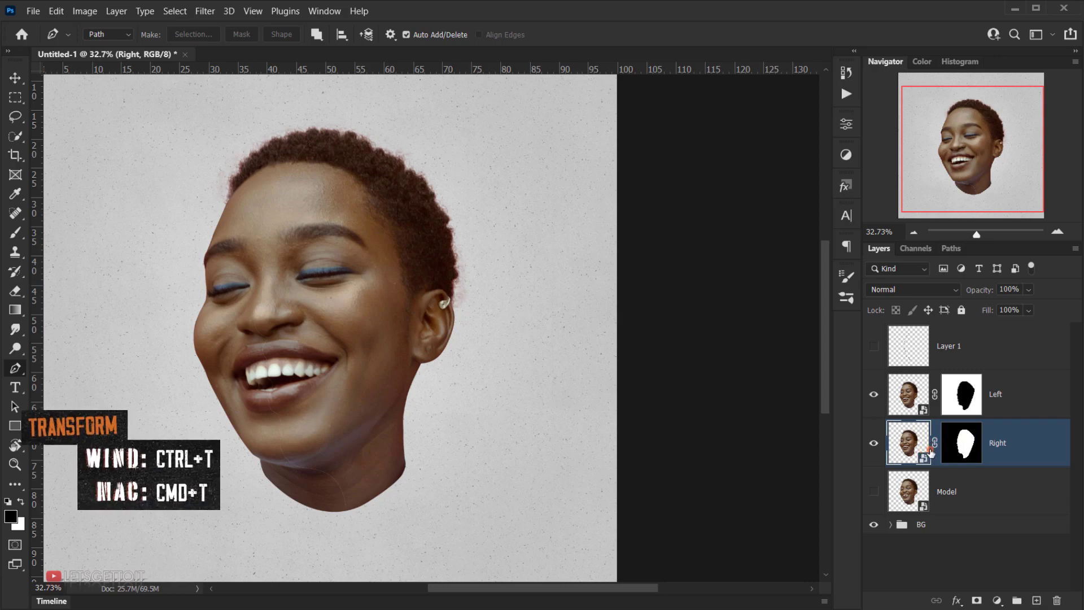
pyautogui.hotkey('ctrl', 't')
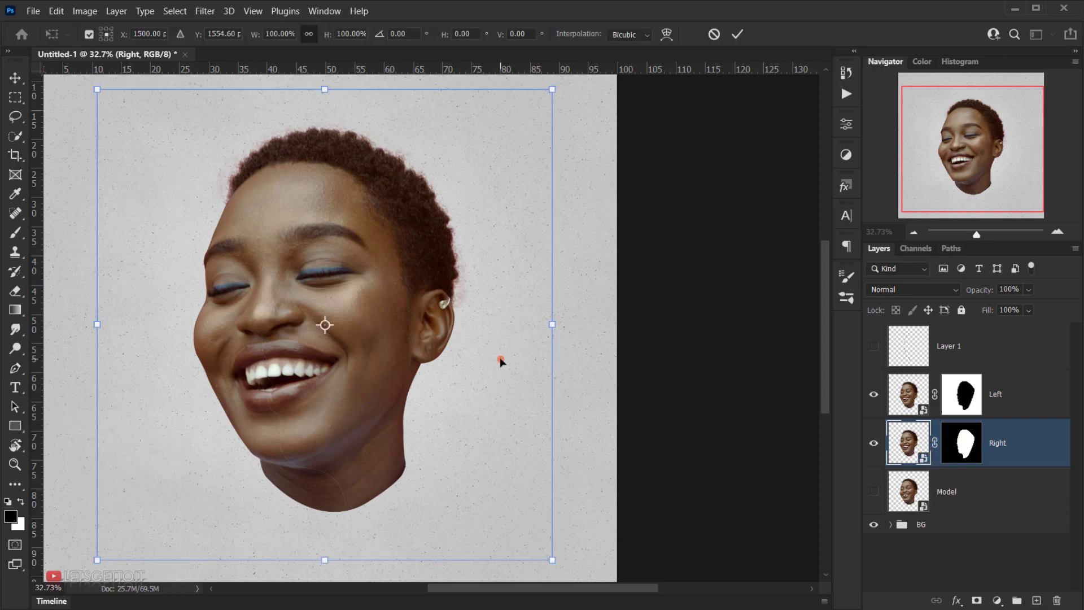
pyautogui.press('Right')
pyautogui.press('Right')
pyautogui.press('Right')
pyautogui.press('Right')
pyautogui.press('Right')
pyautogui.press('Right')
pyautogui.press('Right')
pyautogui.press('Right')
pyautogui.press('Right')
pyautogui.press('Right')
pyautogui.press('Right')
pyautogui.press('Right')
pyautogui.press('Right')
pyautogui.press('Right')
pyautogui.press('Right')
pyautogui.press('Right')
pyautogui.press('Right')
pyautogui.press('Right')
pyautogui.press('Right')
pyautogui.press('Right')
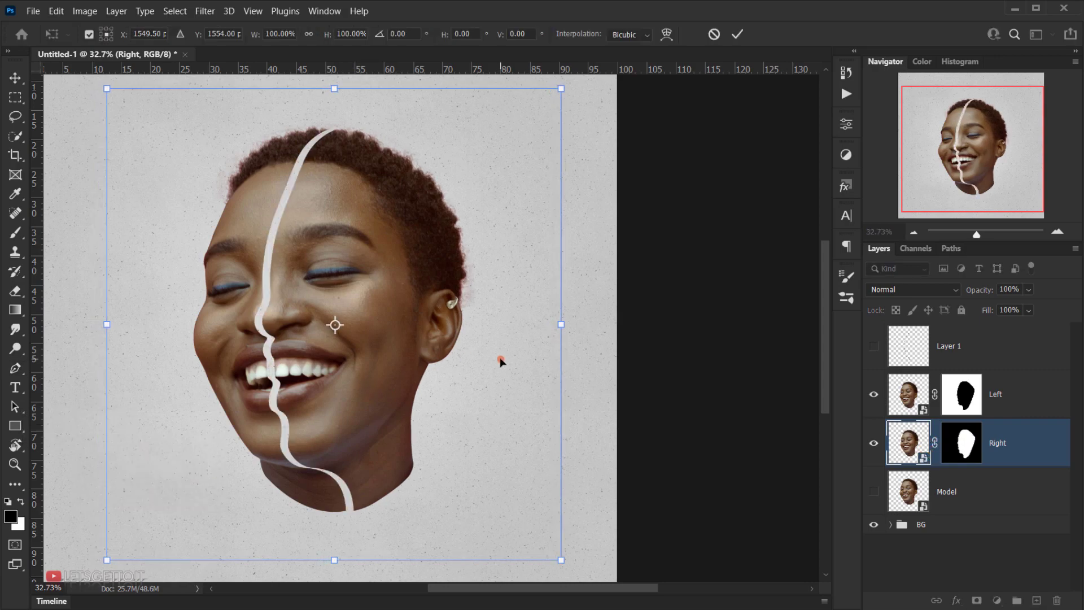
pyautogui.press('Right')
pyautogui.press('Right')
pyautogui.press('Right')
pyautogui.press('Right')
pyautogui.press('Right')
pyautogui.press('Right')
pyautogui.press('Right')
pyautogui.press('Right')
pyautogui.press('Right')
pyautogui.press('Right')
pyautogui.press('Right')
pyautogui.press('Right')
pyautogui.press('Right')
pyautogui.press('Right')
pyautogui.press('Right')
pyautogui.press('Right')
pyautogui.press('Right')
pyautogui.press('Right')
pyautogui.press('Right')
pyautogui.press('Right')
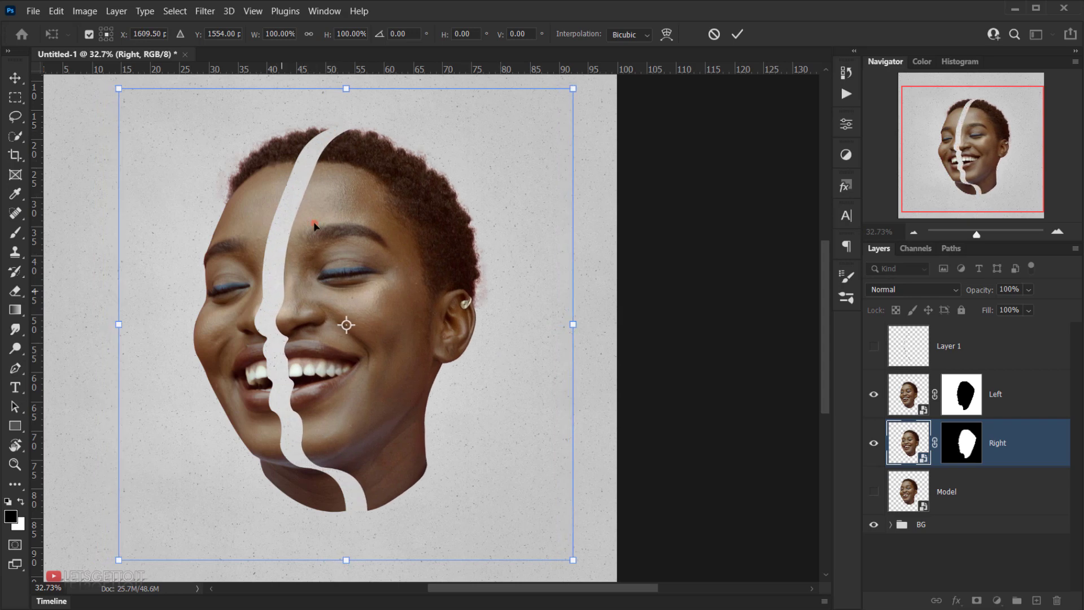
pyautogui.press('Right')
pyautogui.press('Right')
pyautogui.press('Right')
pyautogui.press('Right')
pyautogui.press('Right')
pyautogui.press('Right')
pyautogui.press('Right')
pyautogui.press('Right')
pyautogui.press('Right')
pyautogui.press('Right')
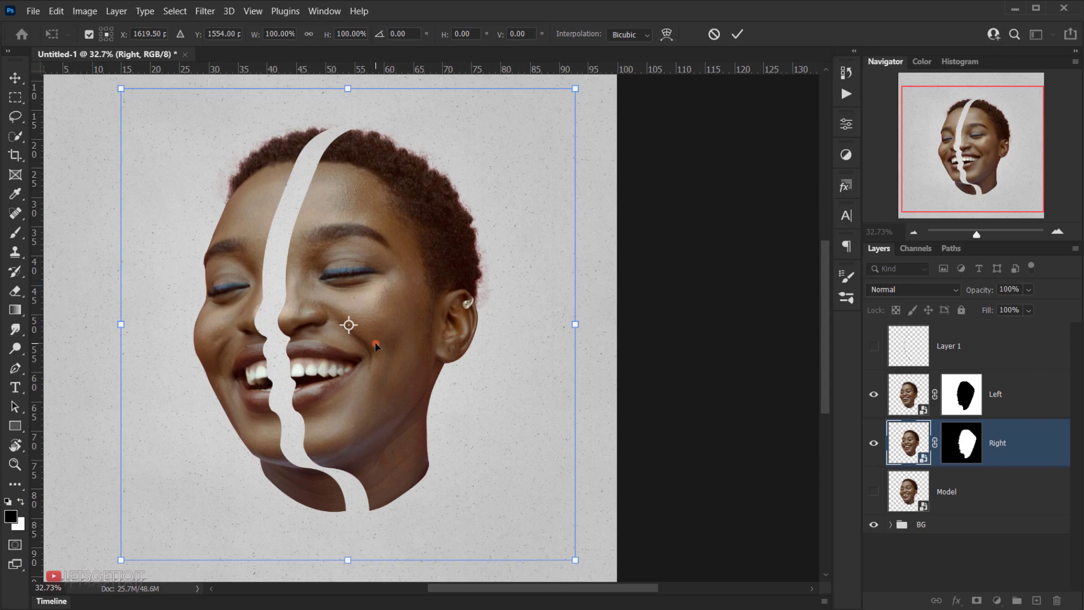
pyautogui.press('Return')
pyautogui.press('p')
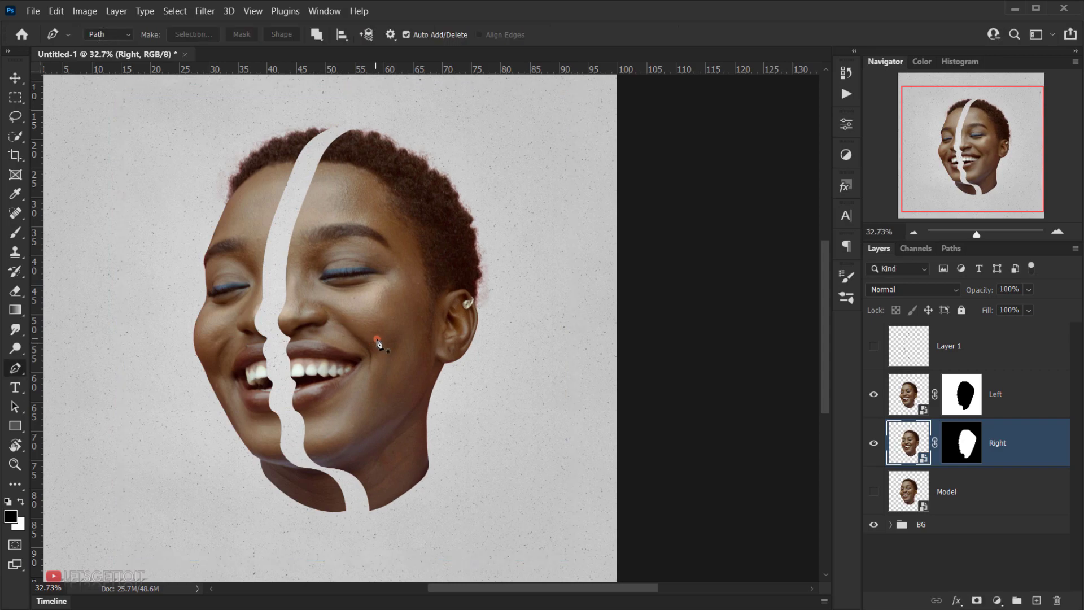
# - Examine the gap between the face halves at different magnifications and toggle the Left layer's visibility
pyautogui.moveTo(346, 312); pyautogui.dragTo(336, 306)
pyautogui.scroll(3, 290, 362)
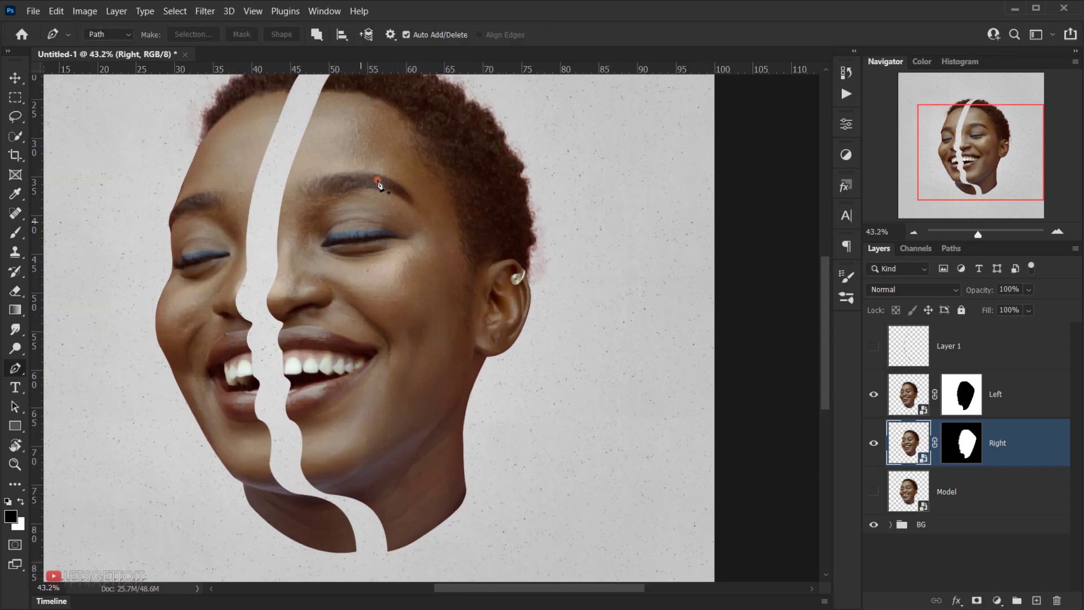
pyautogui.scroll(-5, 374, 245)
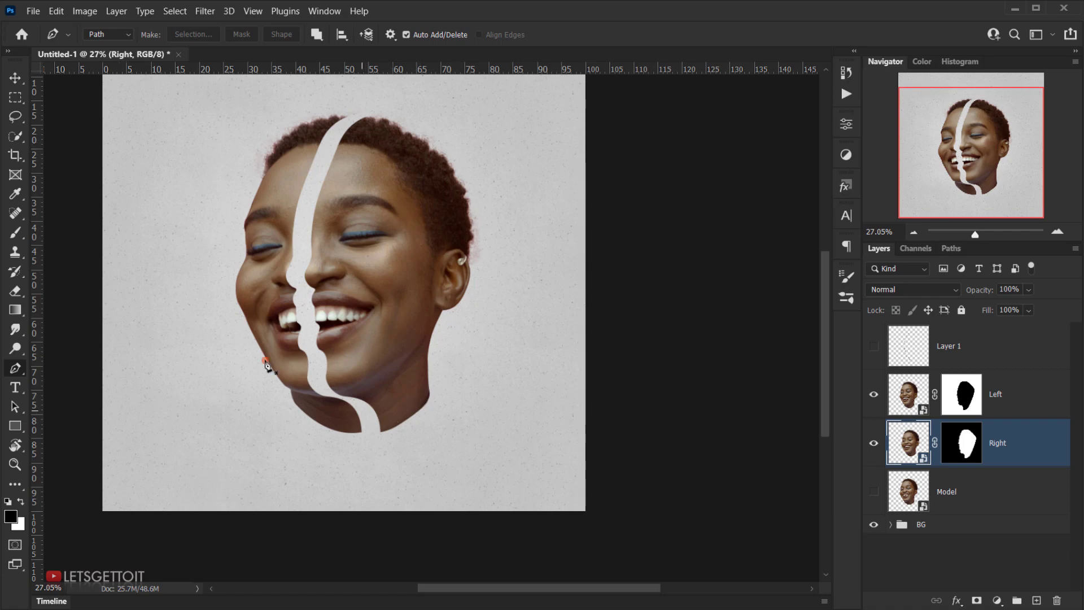
pyautogui.scroll(3, 265, 361)
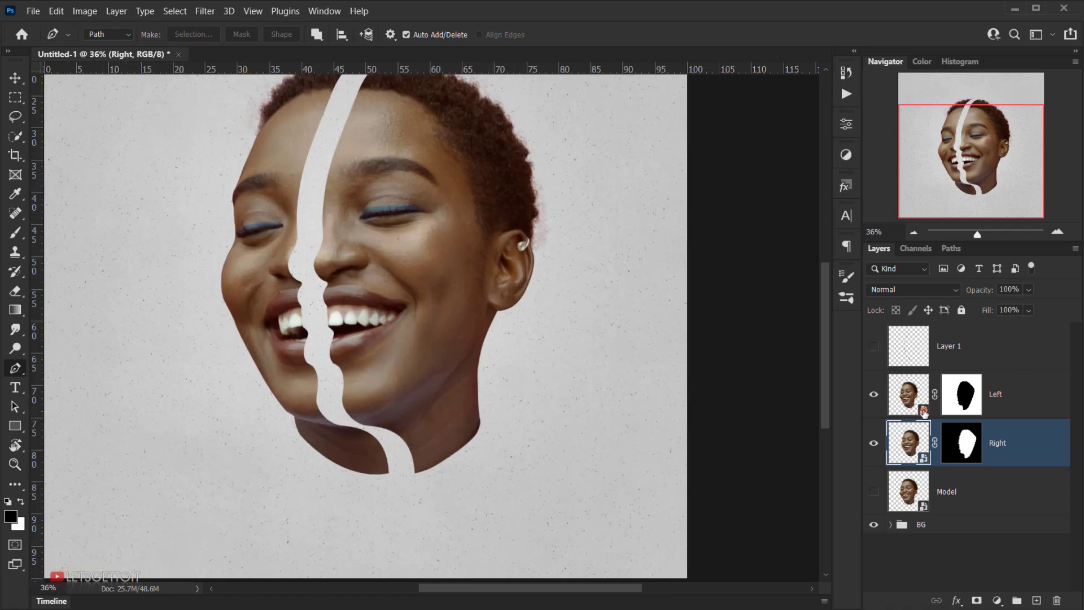
pyautogui.click(874, 395)
pyautogui.click(874, 395)
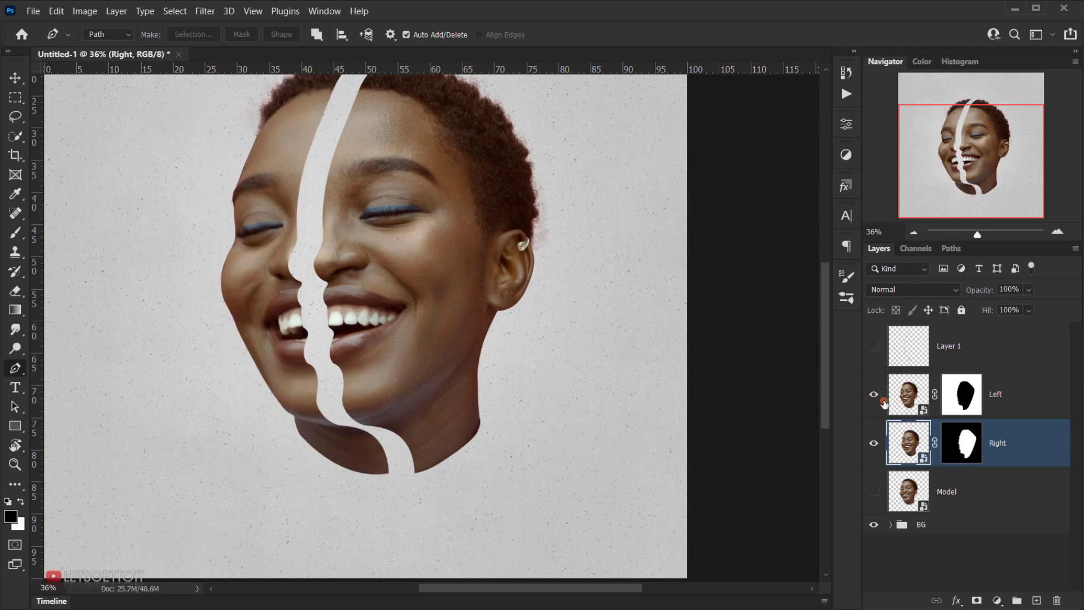
pyautogui.scroll(-2, 294, 318)
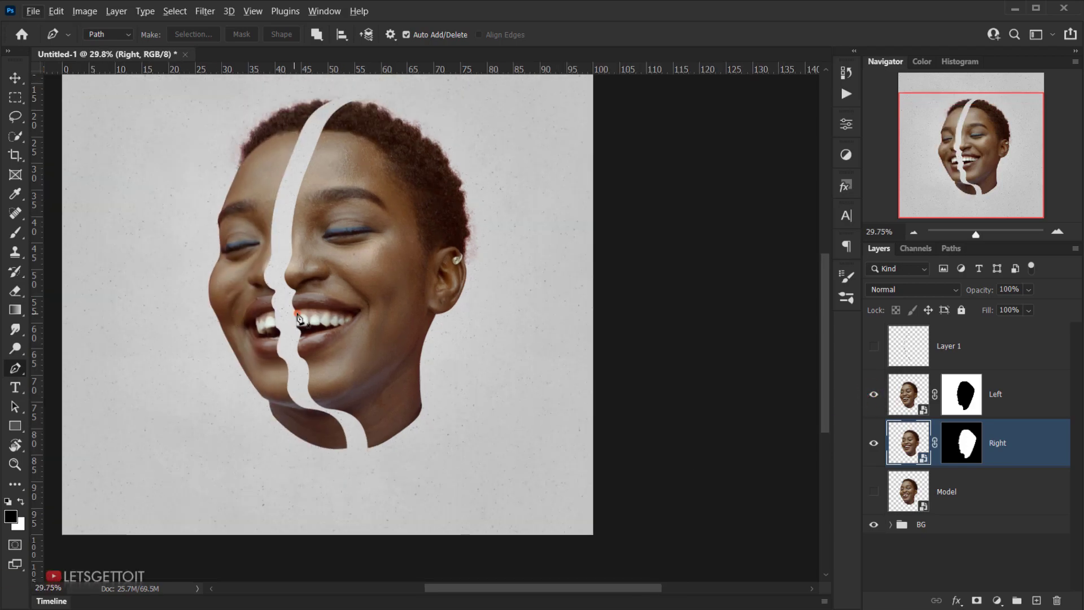
pyautogui.scroll(2, 308, 260)
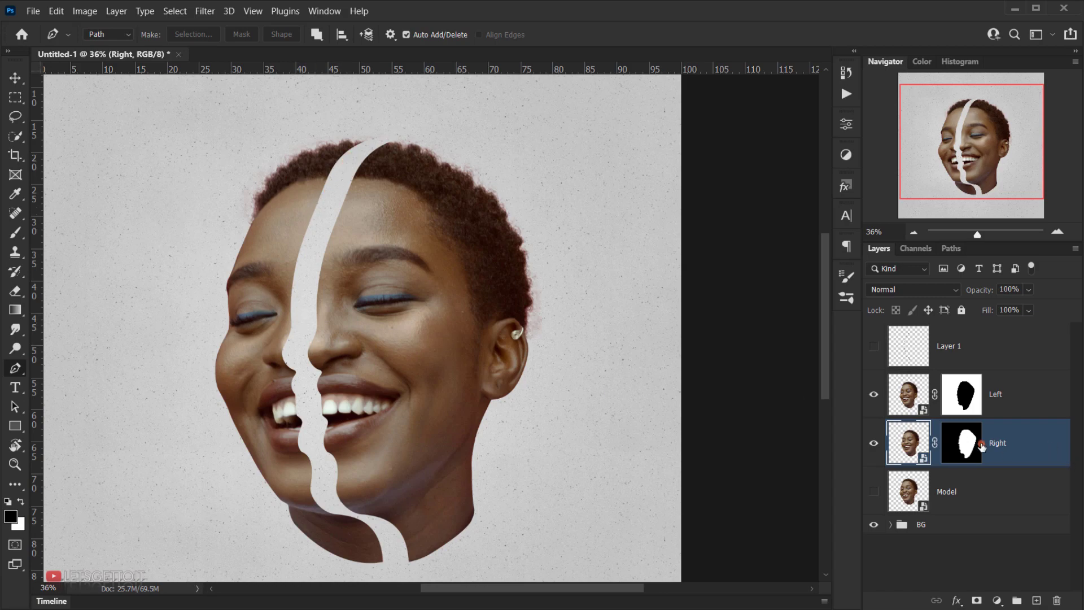
# - Load the Right layer's mask as a selection and intersect it with that layer's head cut-out
pyautogui.moveTo(965, 452); pyautogui.dragTo(966, 447)
pyautogui.keyDown('ctrl'); pyautogui.click(966, 448); pyautogui.keyUp('ctrl')
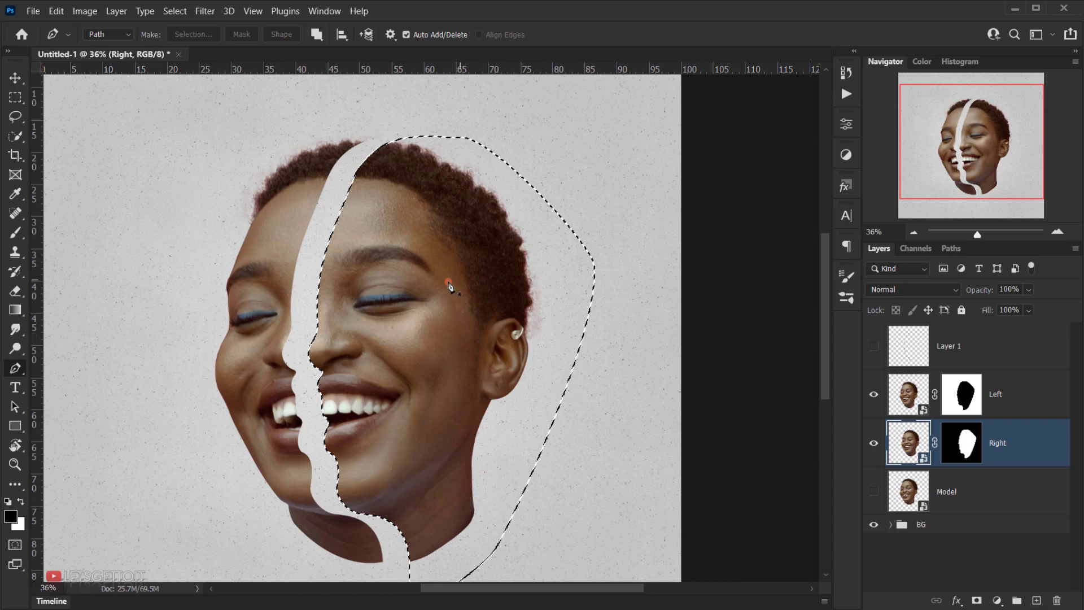
pyautogui.click(962, 443)
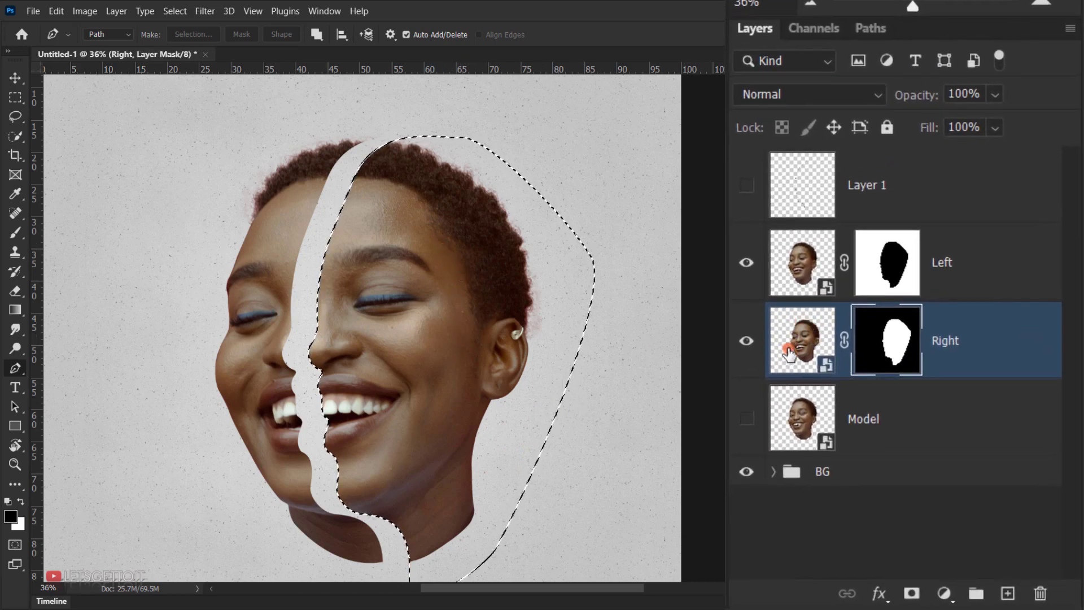
pyautogui.click(818, 398)
pyautogui.click(753, 347)
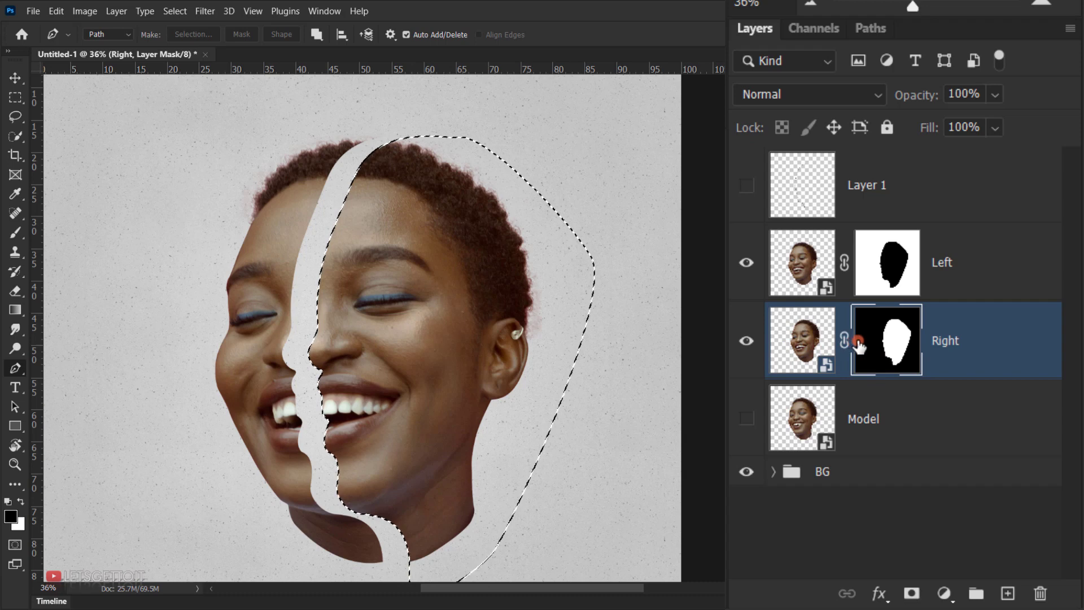
pyautogui.moveTo(868, 345)
pyautogui.mouseDown()
pyautogui.moveTo(866, 373)
pyautogui.moveTo(862, 353)
pyautogui.moveTo(797, 330)
pyautogui.moveTo(797, 347)
pyautogui.moveTo(802, 327)
pyautogui.mouseUp()
pyautogui.keyDown('ctrl'); pyautogui.keyDown('alt'); pyautogui.keyDown('shift'); pyautogui.click(802, 327); pyautogui.keyUp('shift'); pyautogui.keyUp('alt'); pyautogui.keyUp('ctrl')
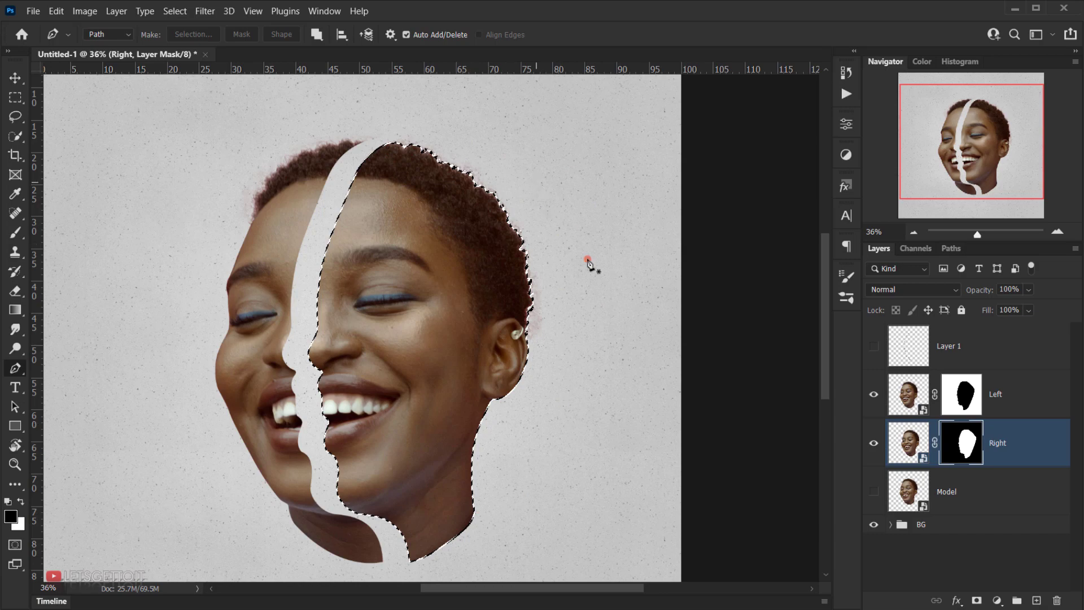
# - Add an empty layer directly above the Model layer, keeping the selection active
pyautogui.click(981, 494)
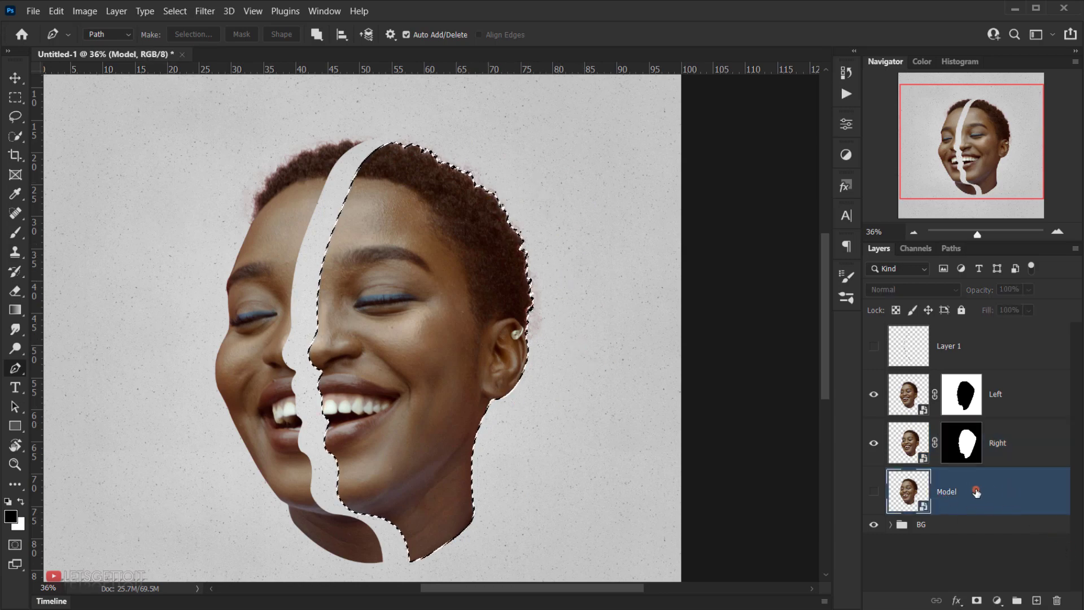
pyautogui.click(1037, 599)
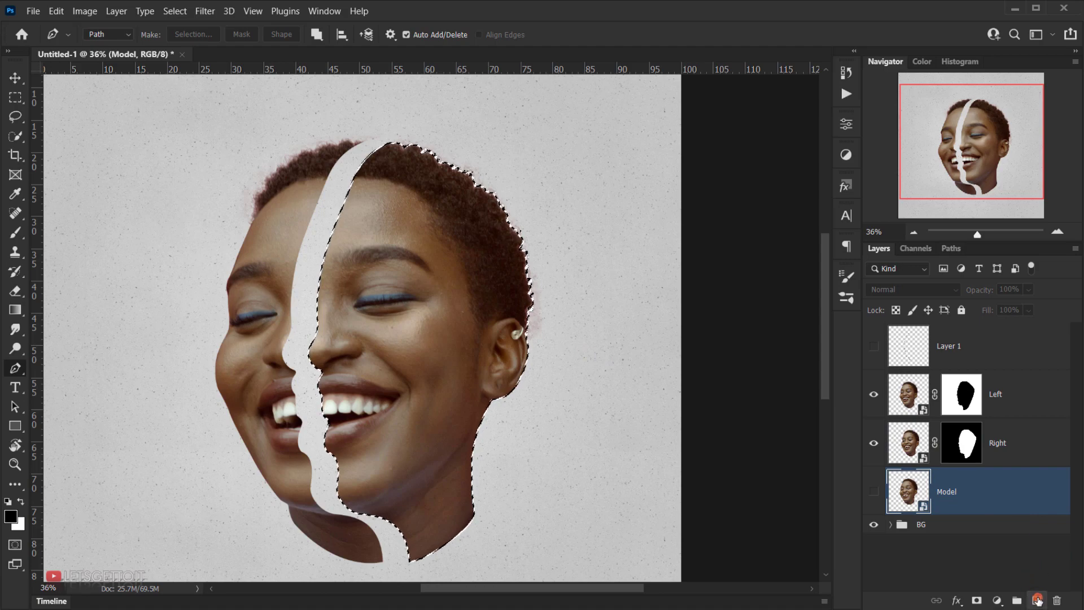
pyautogui.click(963, 503)
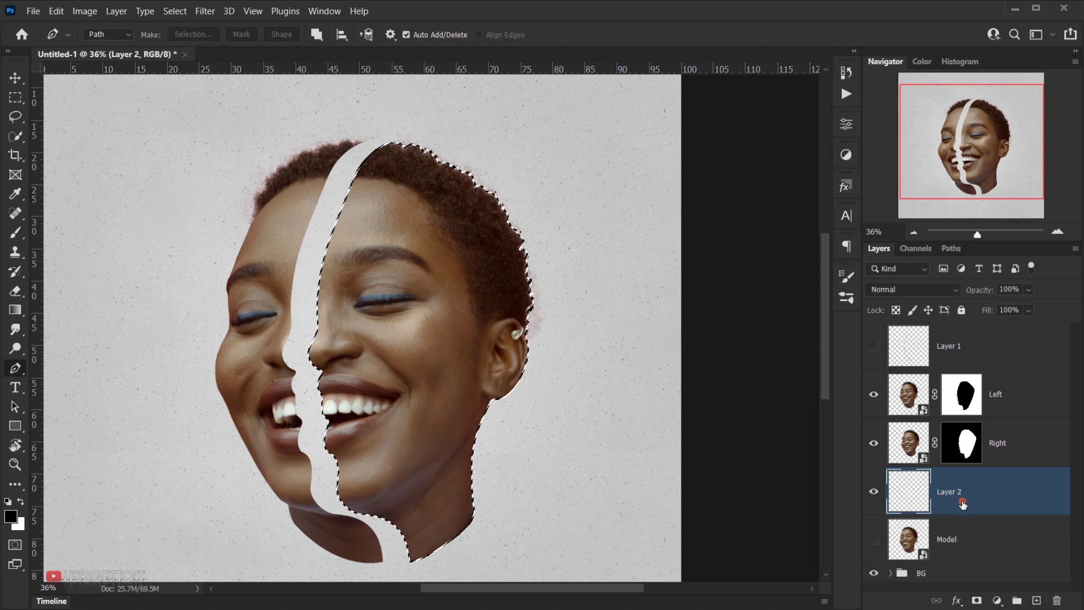
# - Set the foreground colour to red d53333, fill the selection on the new layer with it, and deselect
pyautogui.click(11, 516)
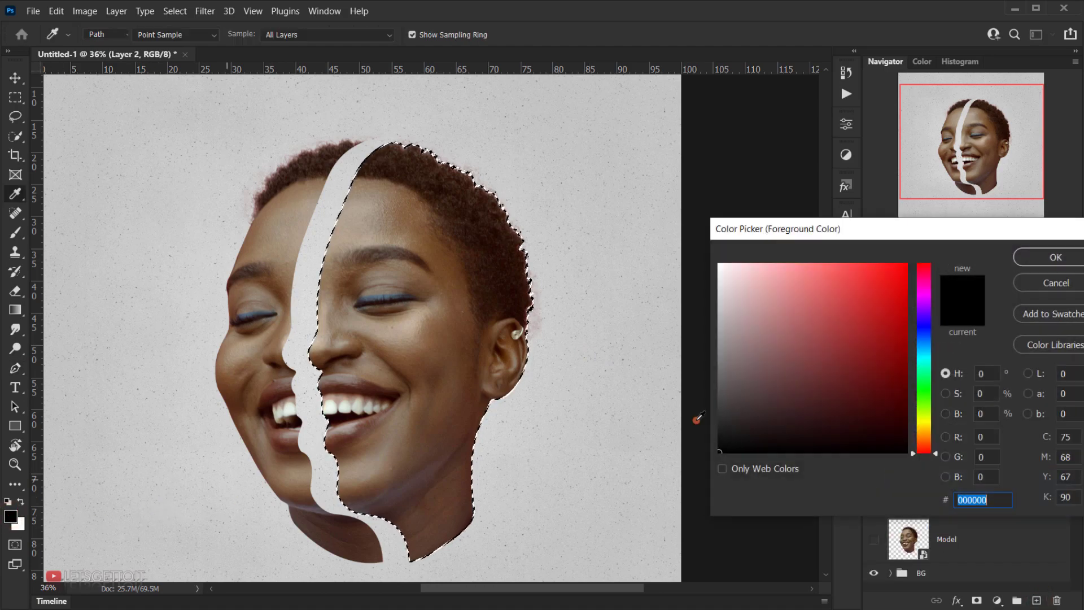
pyautogui.moveTo(832, 305); pyautogui.dragTo(863, 295)
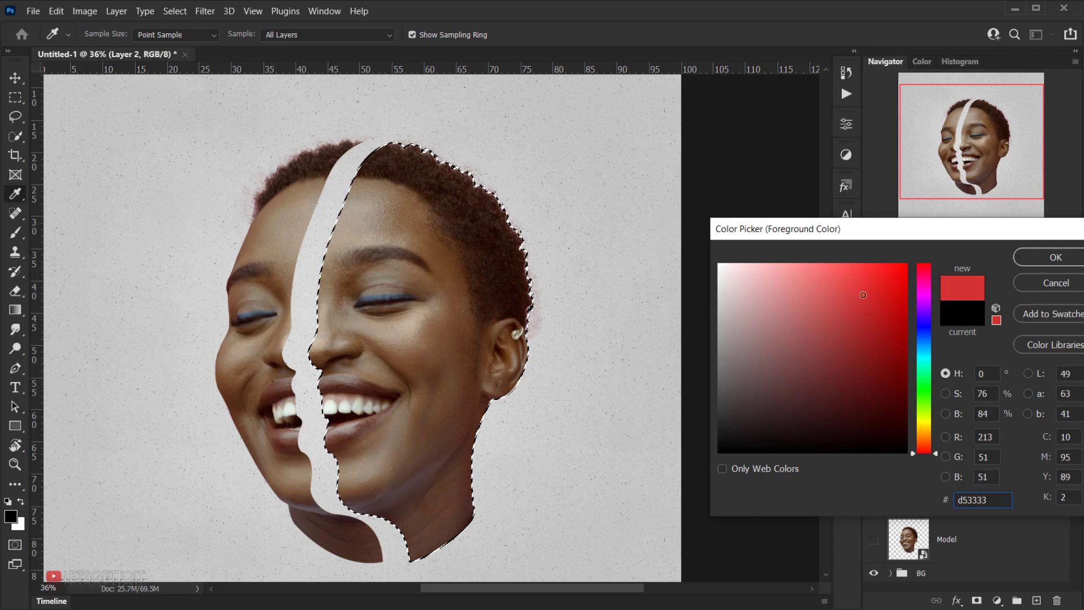
pyautogui.click(1039, 259)
pyautogui.press('p')
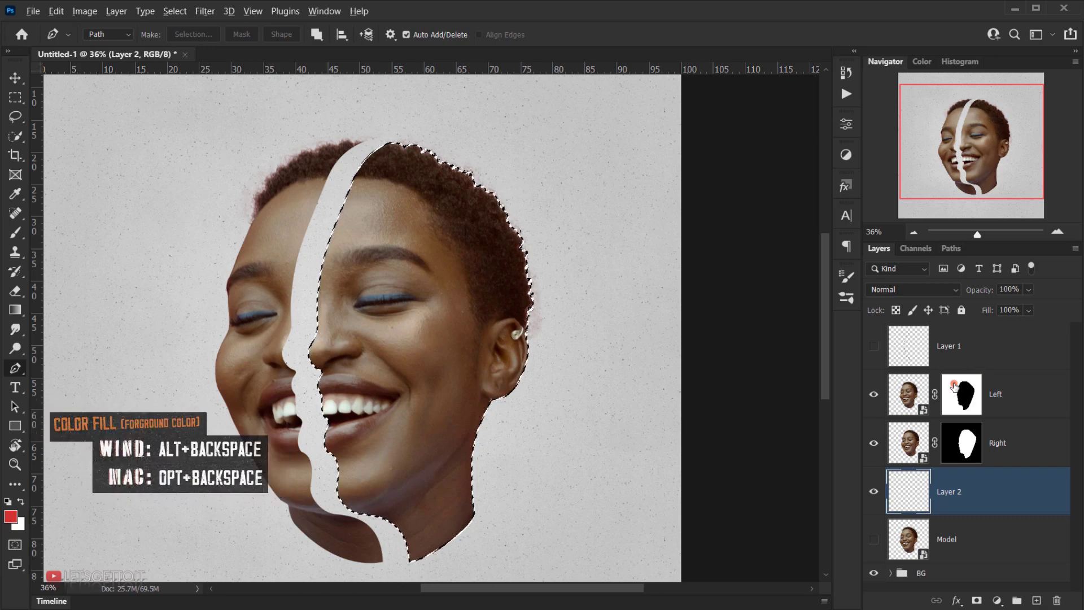
pyautogui.hotkey('alt', 'BackSpace')
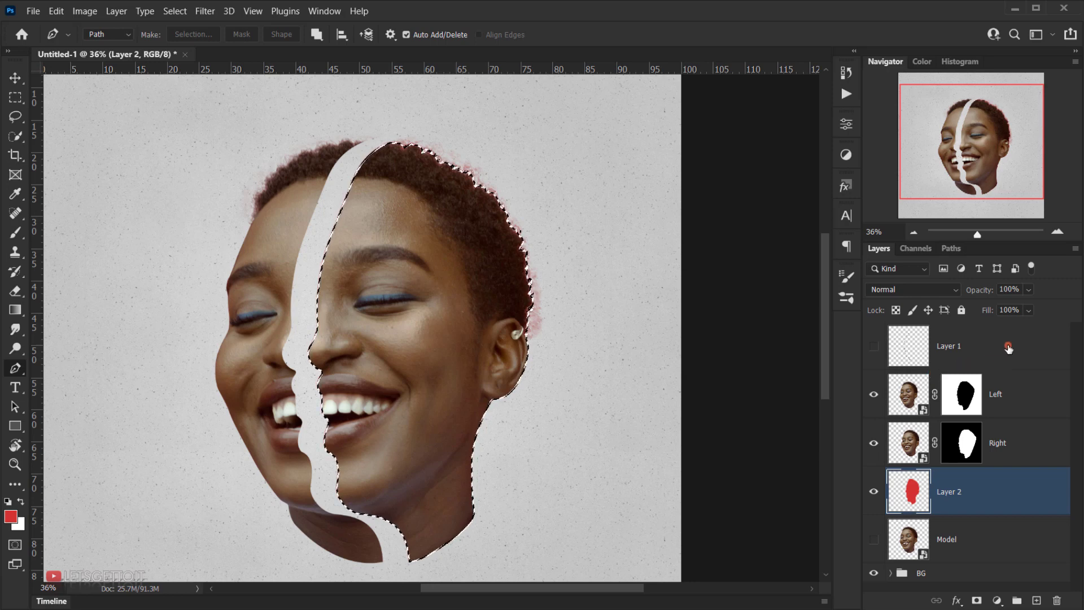
pyautogui.hotkey('ctrl', 'd')
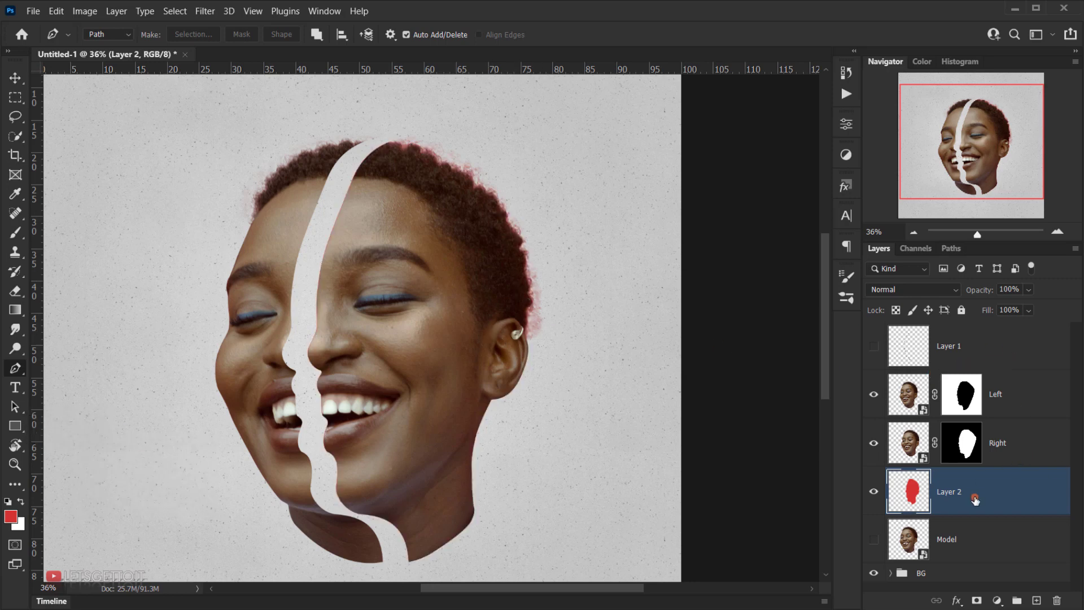
# - Move the red silhouette on Layer 2 left to X 1689.5 px so it fills the gap between the face halves
pyautogui.click(877, 444)
pyautogui.click(875, 395)
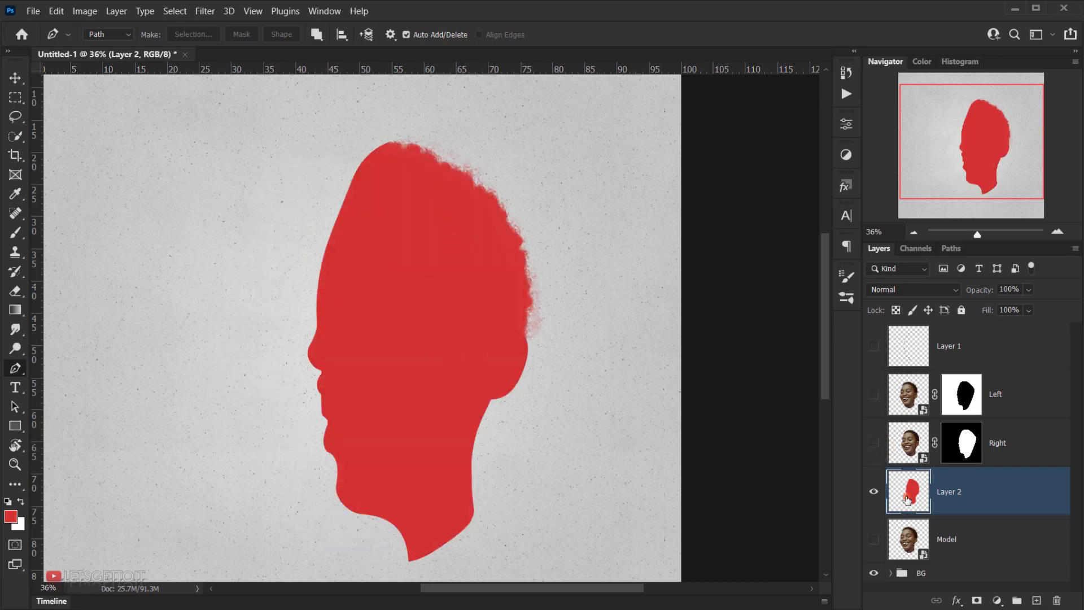
pyautogui.click(875, 442)
pyautogui.click(875, 394)
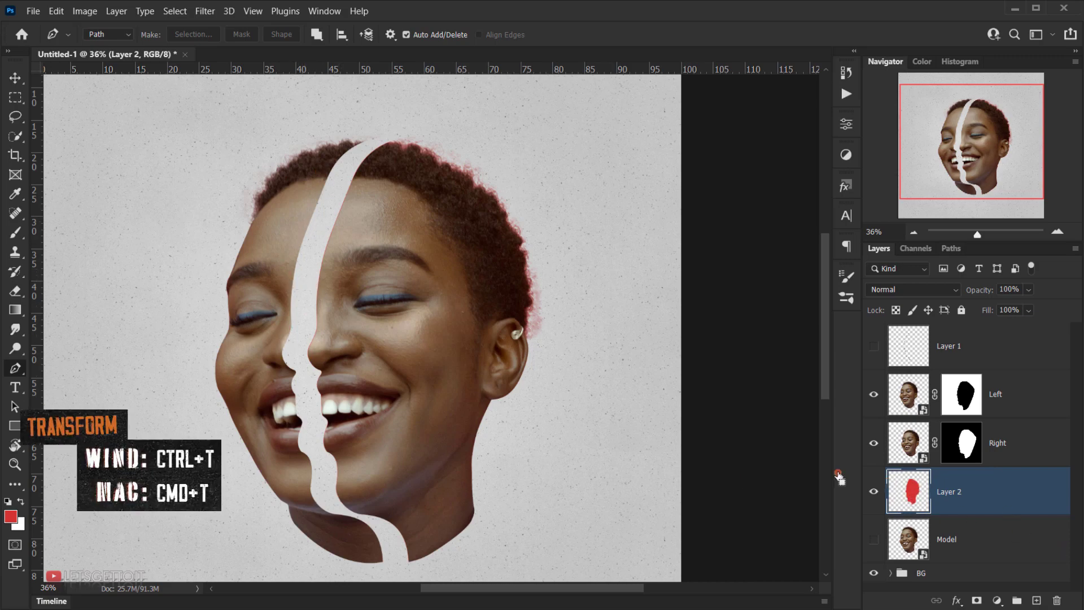
pyautogui.hotkey('ctrl', 't')
pyautogui.moveTo(431, 390); pyautogui.dragTo(406, 390)
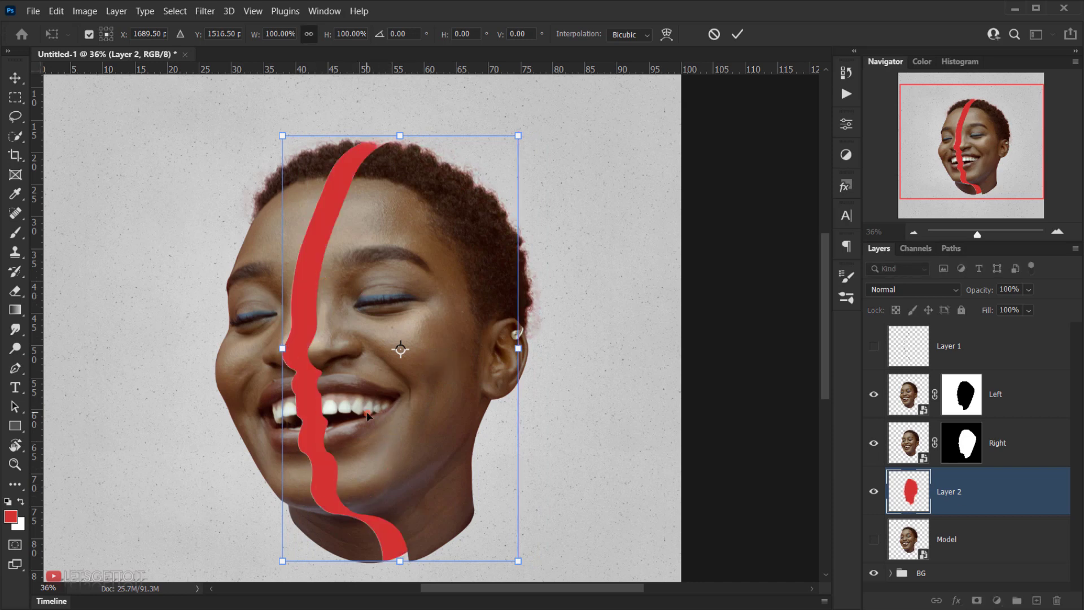
pyautogui.press('Return')
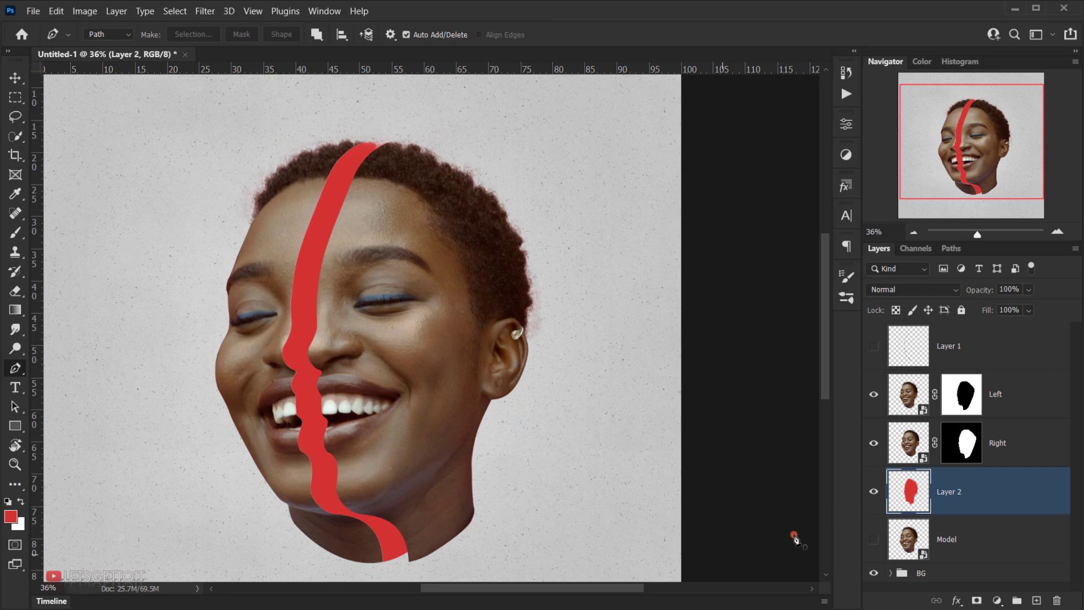
# - Hide the Right layer to examine the red silhouette's edge along the left face half, and show the layer again
pyautogui.click(874, 398)
pyautogui.click(874, 394)
pyautogui.click(874, 443)
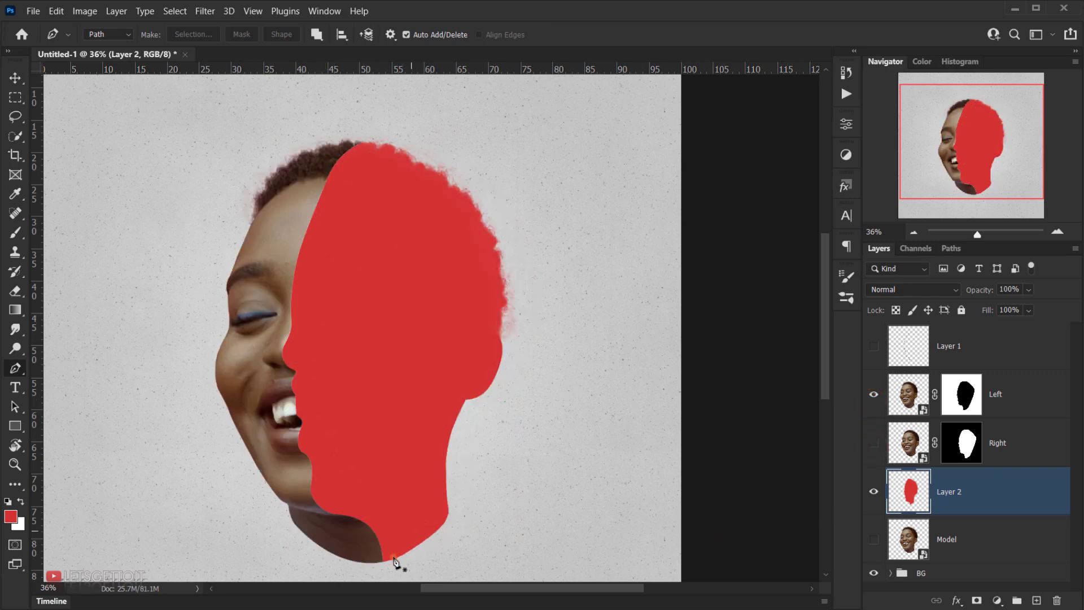
pyautogui.scroll(-1, 300, 488)
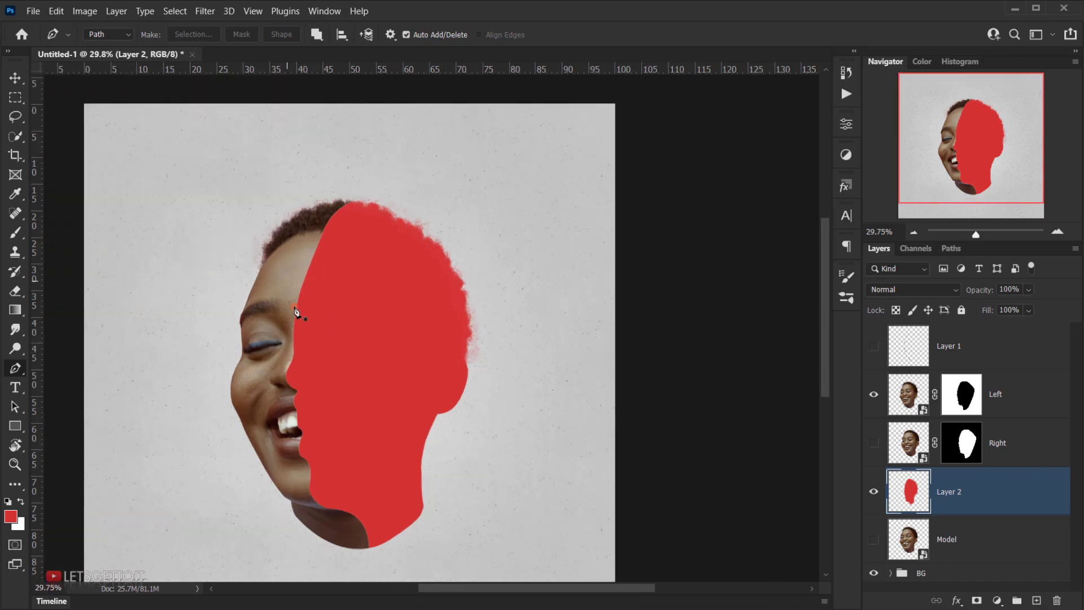
pyautogui.scroll(2, 331, 252)
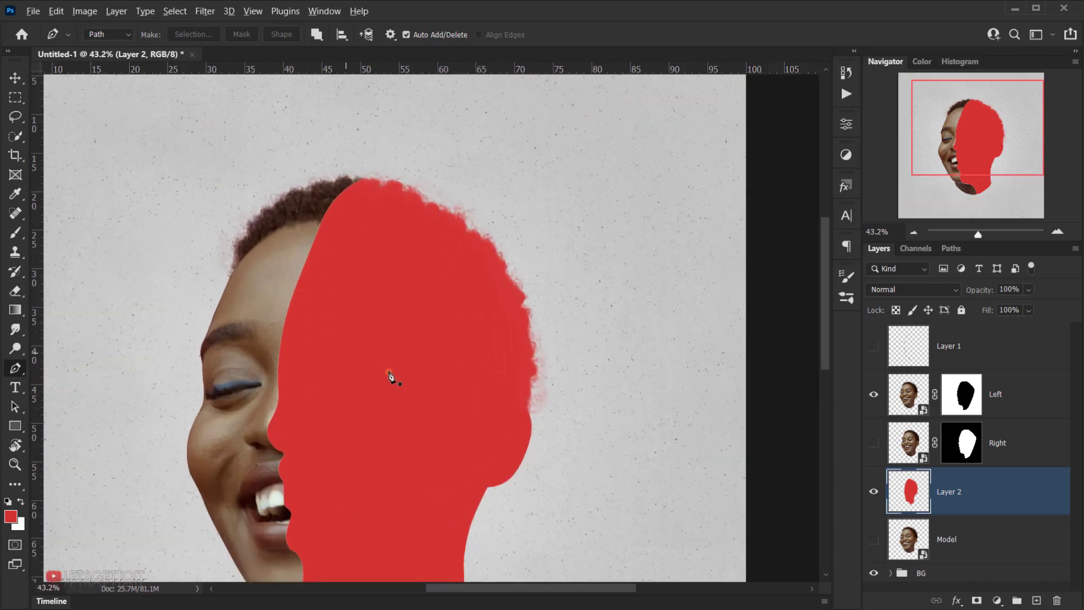
pyautogui.moveTo(399, 358); pyautogui.dragTo(364, 260)
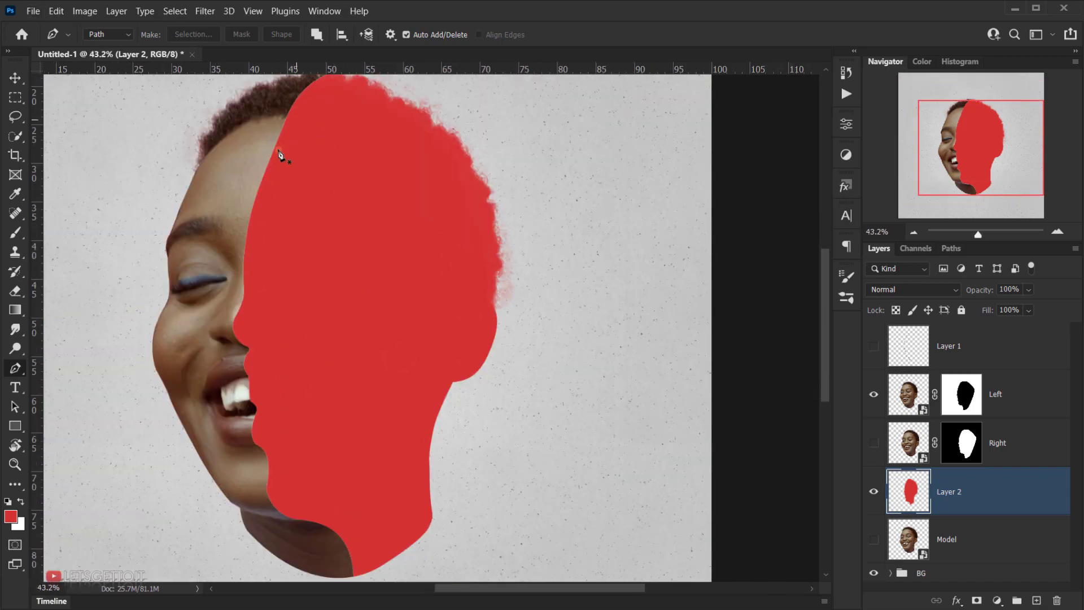
pyautogui.click(875, 444)
pyautogui.scroll(-1, 377, 347)
pyautogui.moveTo(377, 346); pyautogui.dragTo(327, 321)
# - Free-transform the Right layer, rotating it to 7.24° and scaling it to 101.44% to widen the gap toward the forehead
pyautogui.click(916, 451)
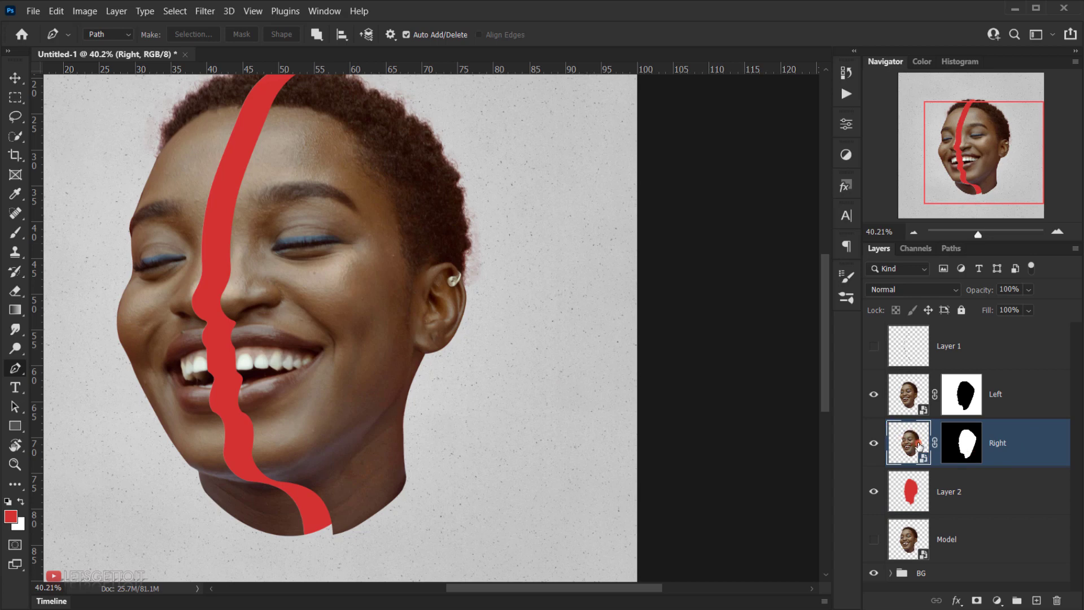
pyautogui.moveTo(376, 250); pyautogui.dragTo(408, 294)
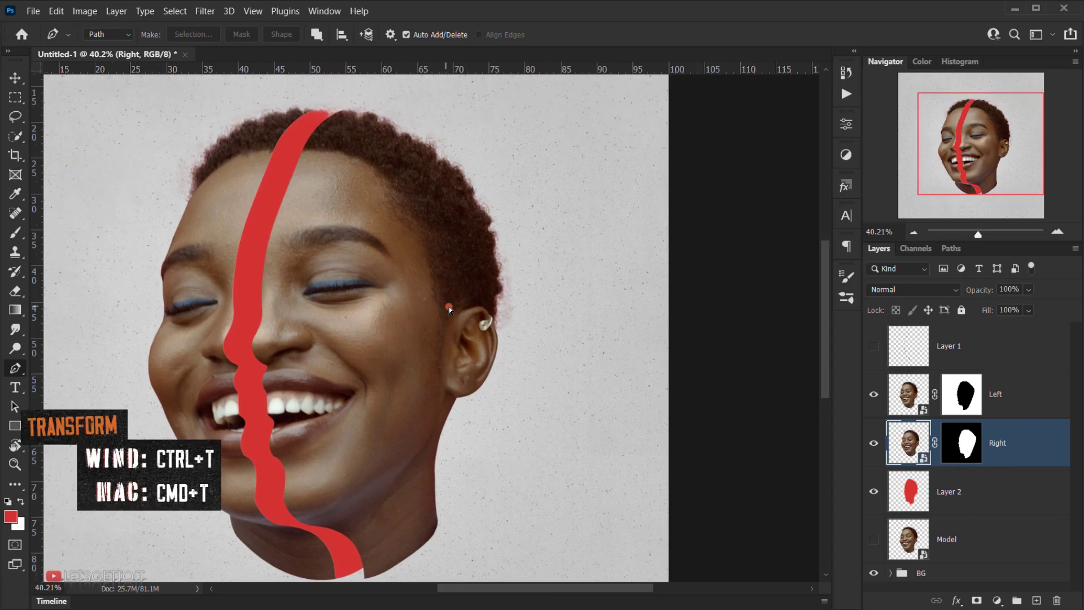
pyautogui.hotkey('ctrl', 't')
pyautogui.hotkey('ctrl', '0')
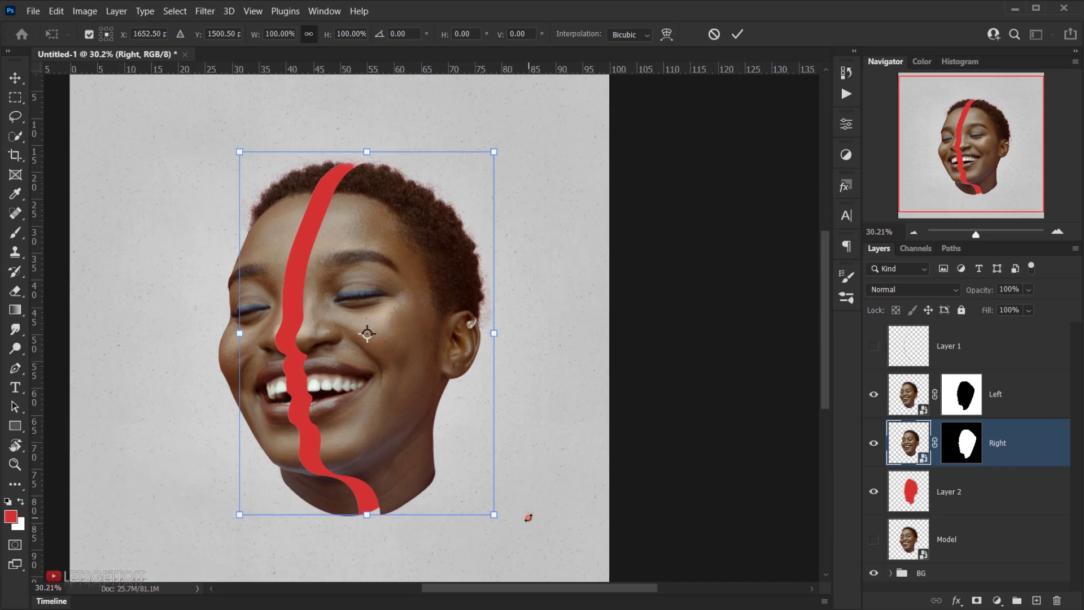
pyautogui.moveTo(528, 518); pyautogui.dragTo(507, 528)
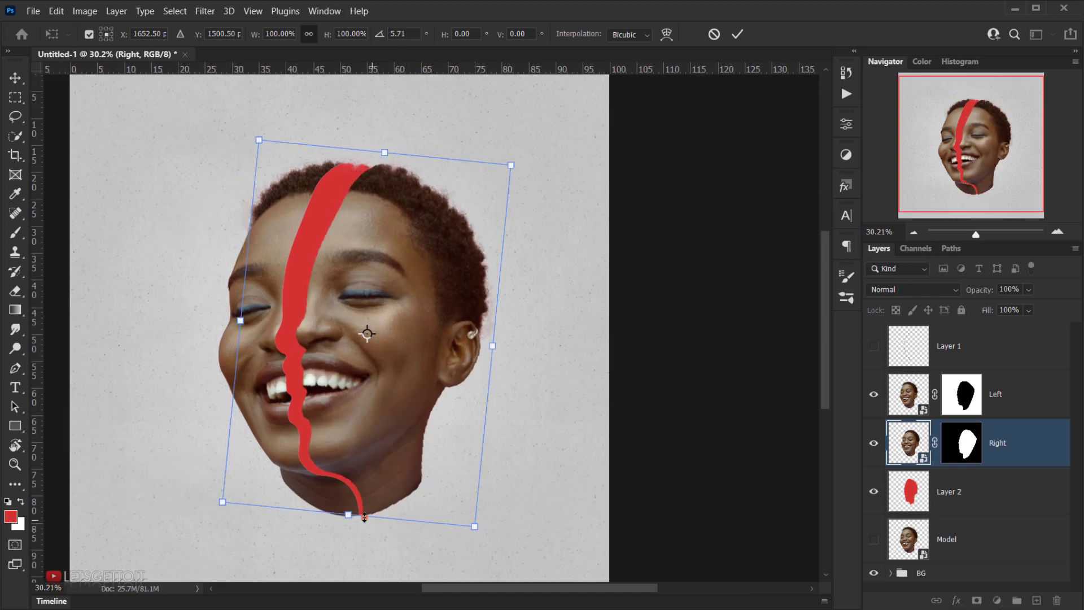
pyautogui.moveTo(349, 515); pyautogui.dragTo(348, 516)
pyautogui.moveTo(515, 511); pyautogui.dragTo(512, 514)
pyautogui.moveTo(517, 167); pyautogui.dragTo(519, 165)
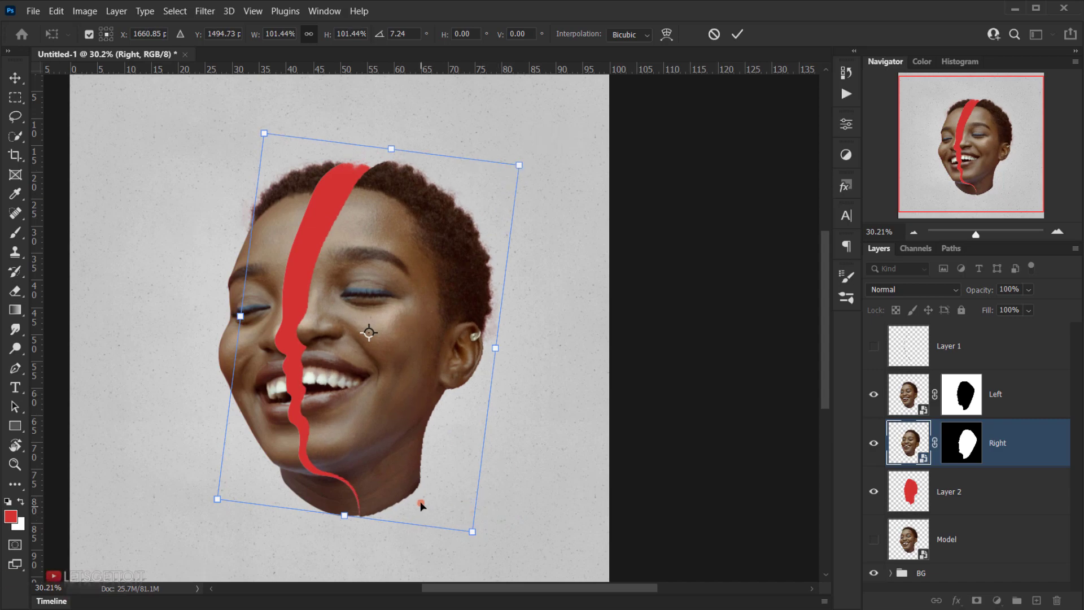
# - Refine the Right layer's transform to a rotation of 8.62° at X 1685.48 px, Y 1500.00 px, and apply it
pyautogui.scroll(3, 421, 505)
pyautogui.moveTo(341, 450); pyautogui.dragTo(359, 380)
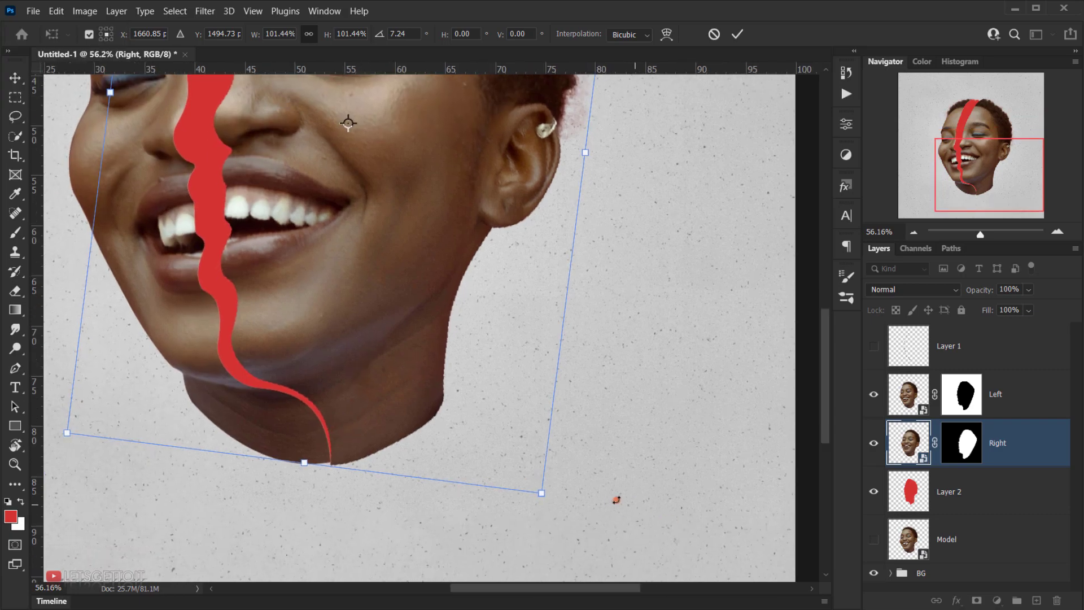
pyautogui.moveTo(617, 500); pyautogui.dragTo(608, 506)
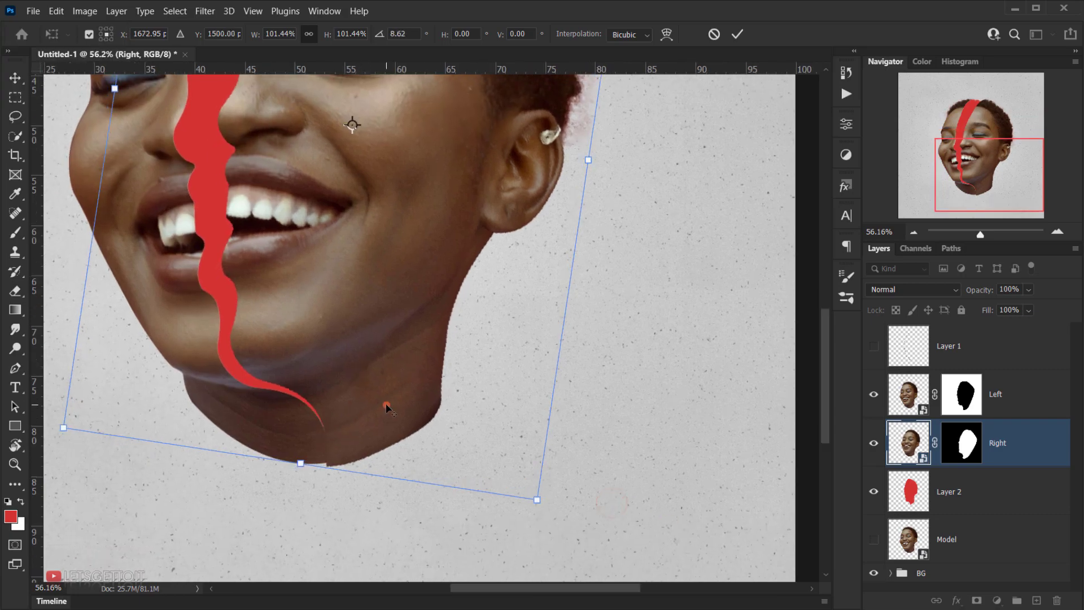
pyautogui.scroll(-7, 388, 408)
pyautogui.moveTo(411, 231); pyautogui.dragTo(342, 240)
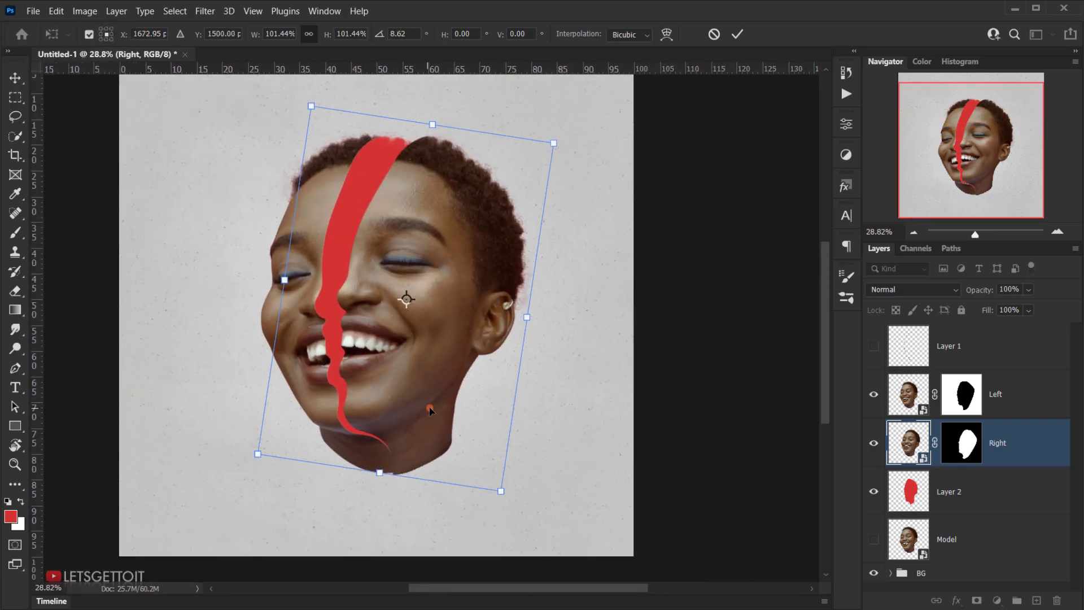
pyautogui.moveTo(475, 401); pyautogui.dragTo(477, 401)
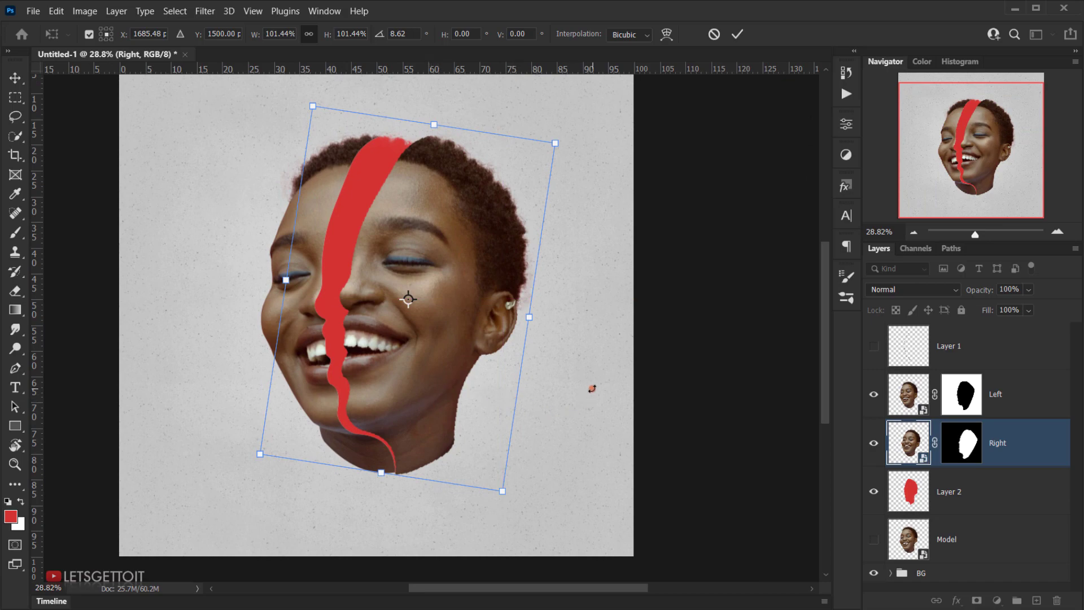
pyautogui.press('Return')
pyautogui.press('p')
# - Toggle the visibility of Layer 2, the red silhouette, off and on, and rename the layer as Fill
pyautogui.scroll(2, 591, 389)
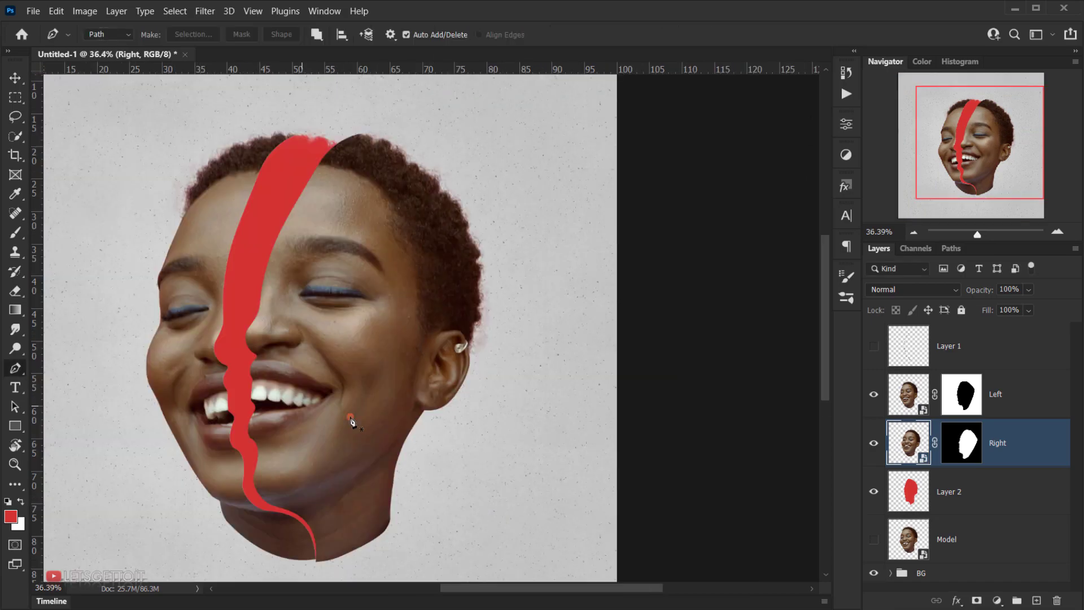
pyautogui.scroll(4, 327, 397)
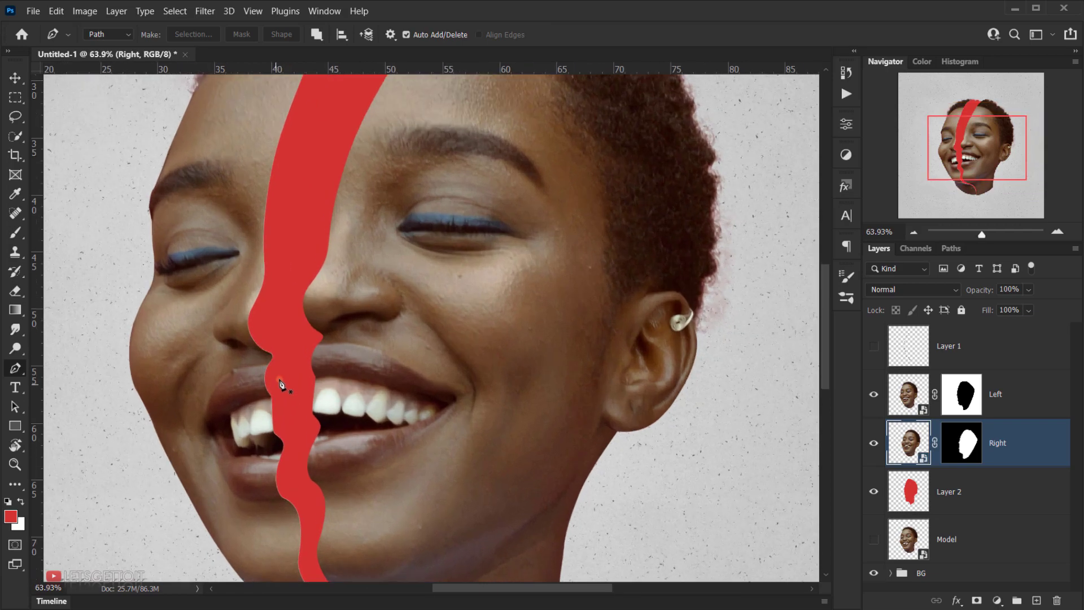
pyautogui.click(980, 491)
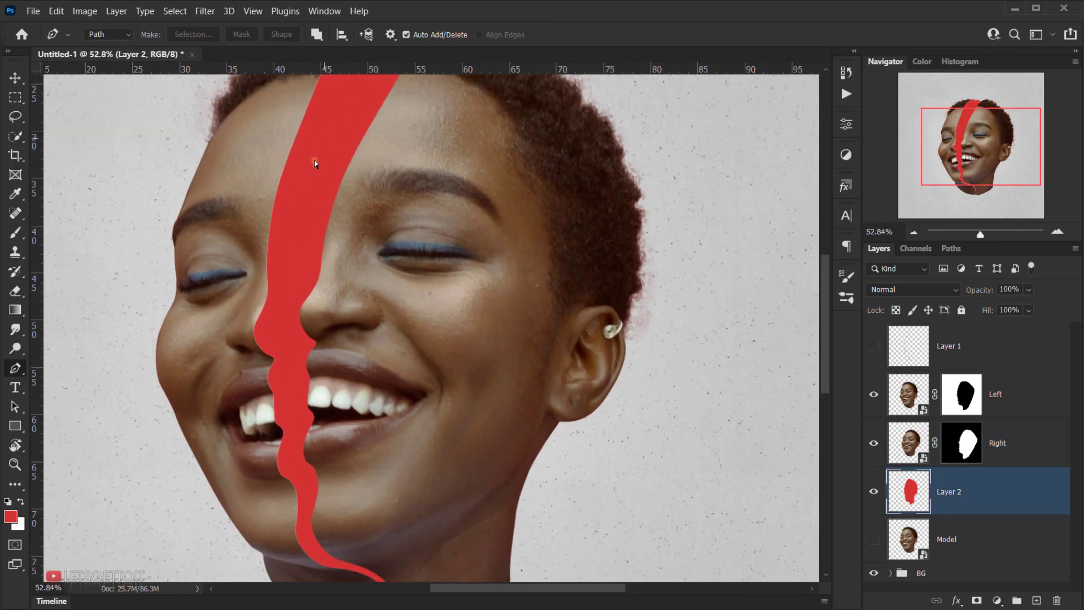
pyautogui.click(874, 491)
pyautogui.click(873, 491)
pyautogui.doubleClick(954, 492)
pyautogui.write('Fill')
pyautogui.press('Return')
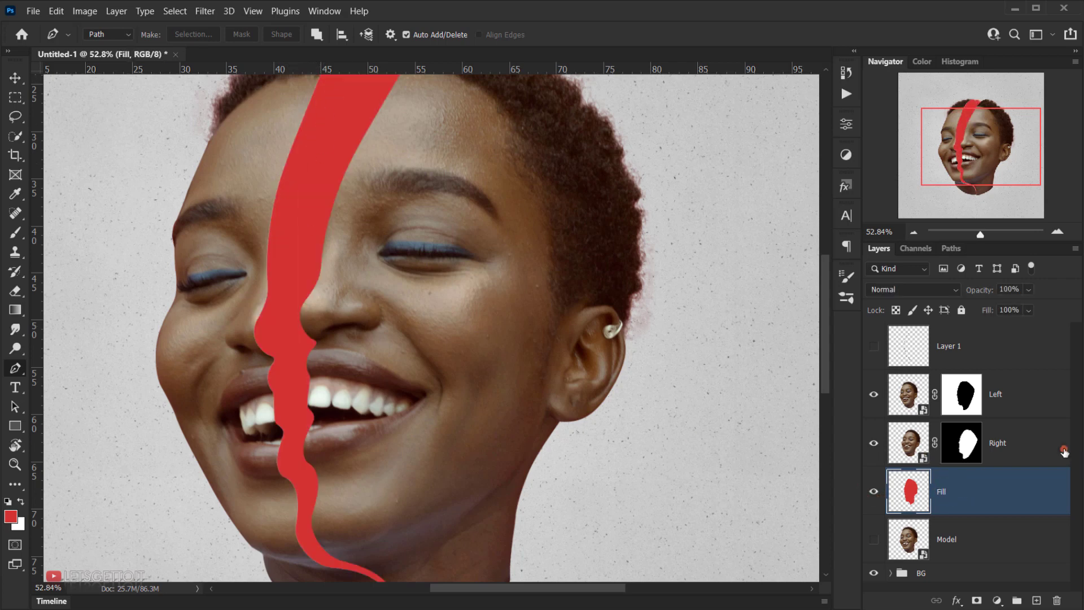
# - Add a Pattern Overlay effect to the Fill layer, keeping the selected speckled pattern
pyautogui.scroll(-4, 550, 273)
pyautogui.scroll(3, 377, 301)
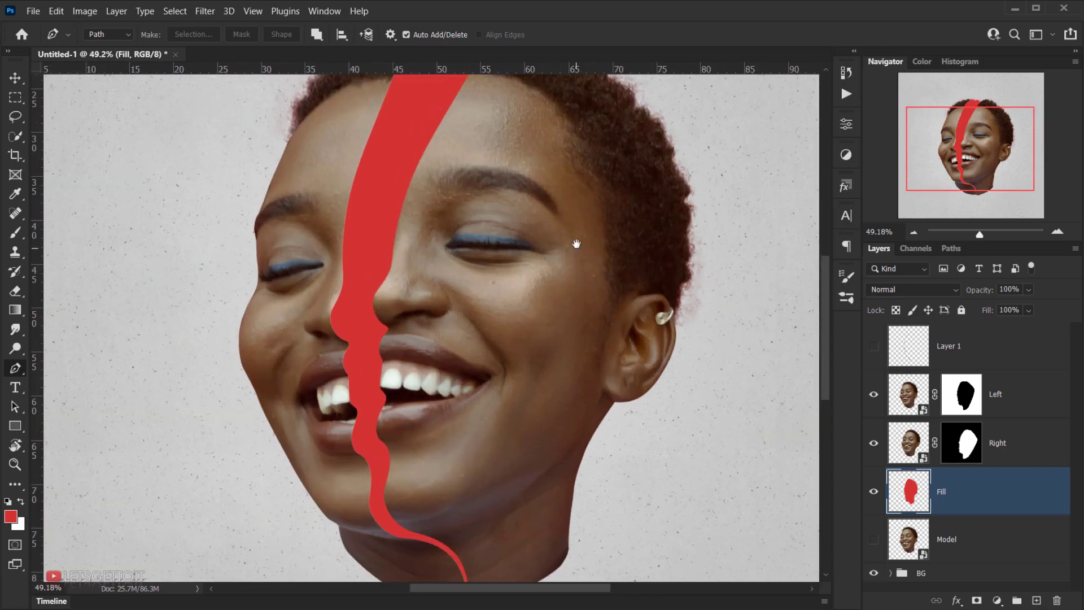
pyautogui.moveTo(576, 244); pyautogui.dragTo(517, 261)
pyautogui.scroll(-3, 339, 374)
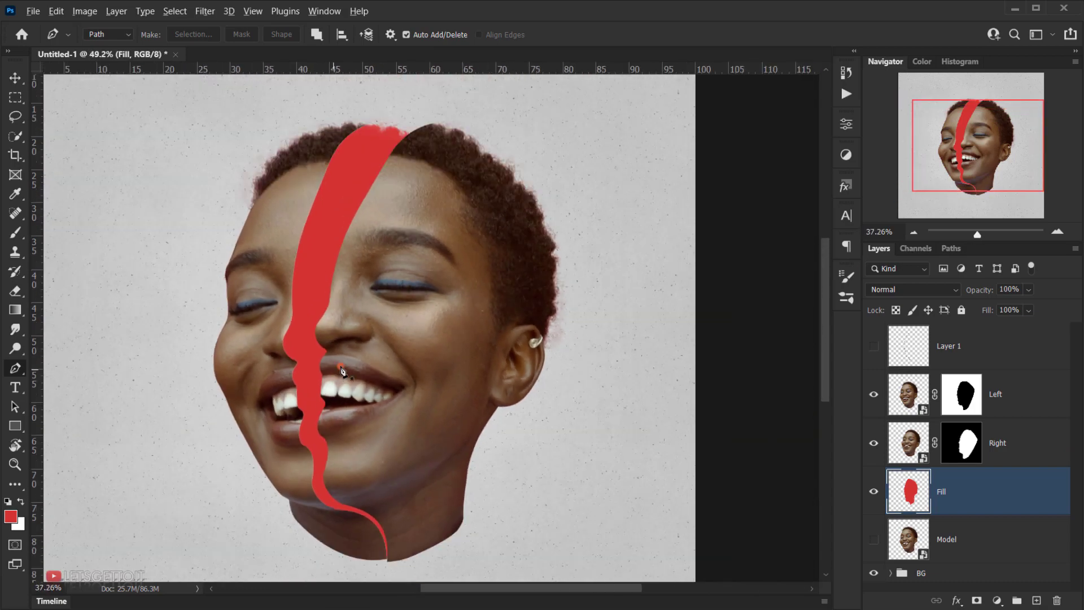
pyautogui.moveTo(444, 339); pyautogui.dragTo(409, 340)
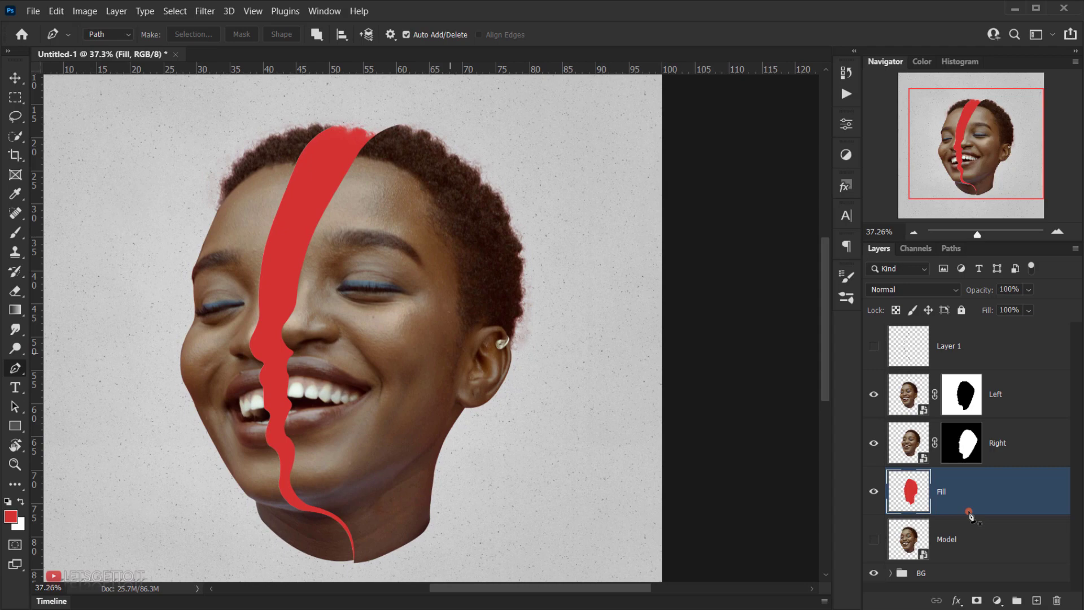
pyautogui.doubleClick(1046, 503)
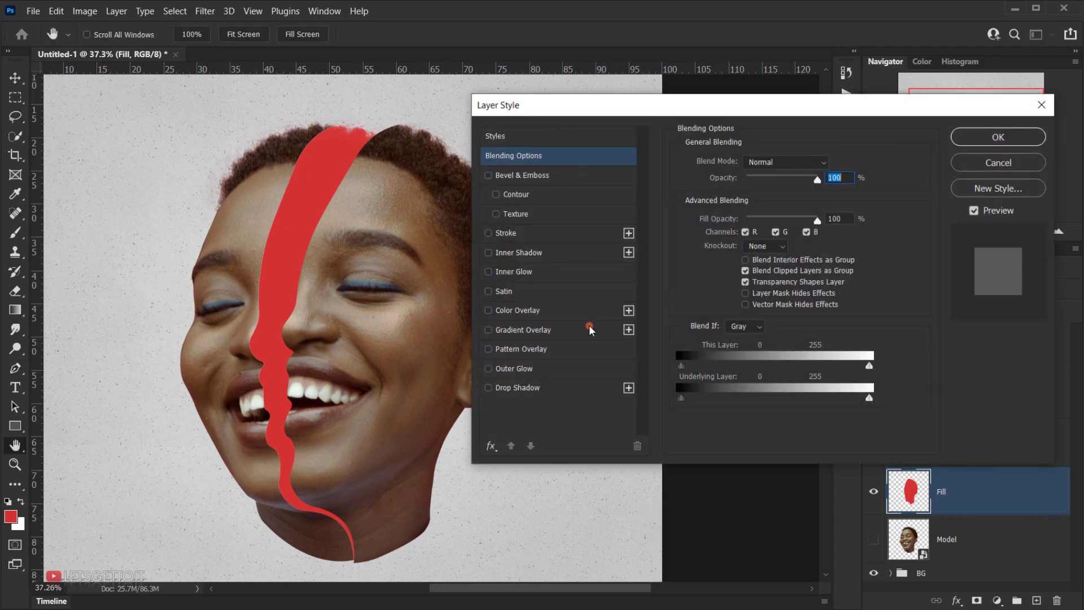
pyautogui.click(508, 349)
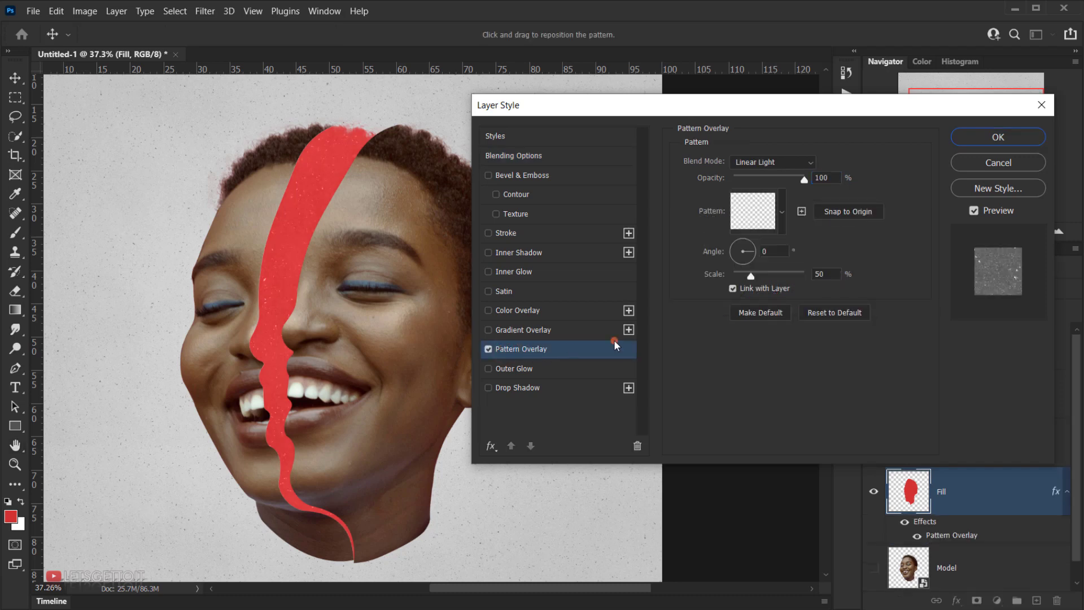
pyautogui.click(791, 198)
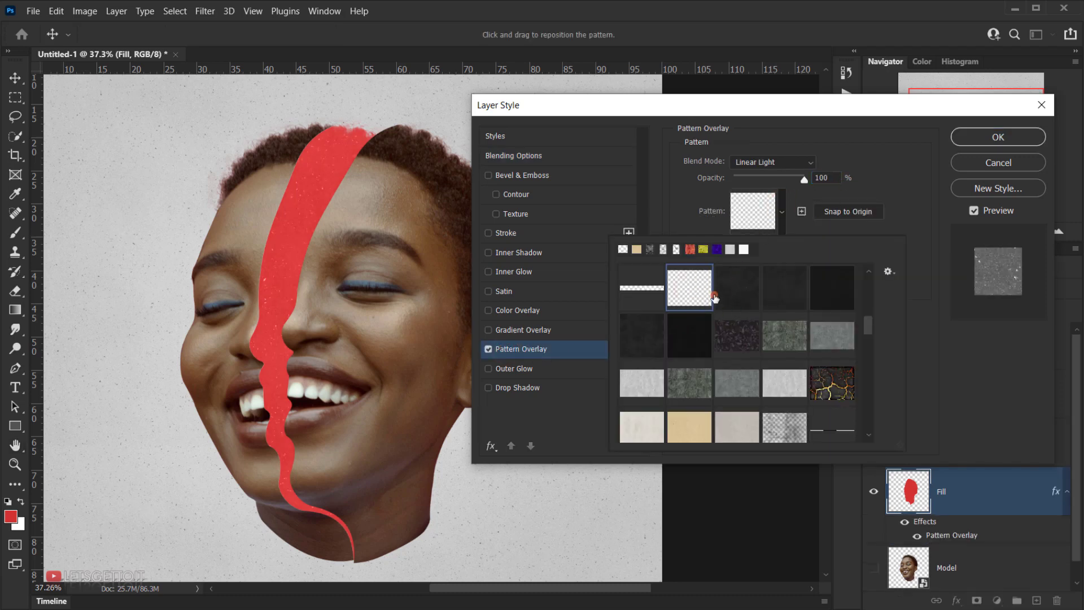
pyautogui.click(916, 247)
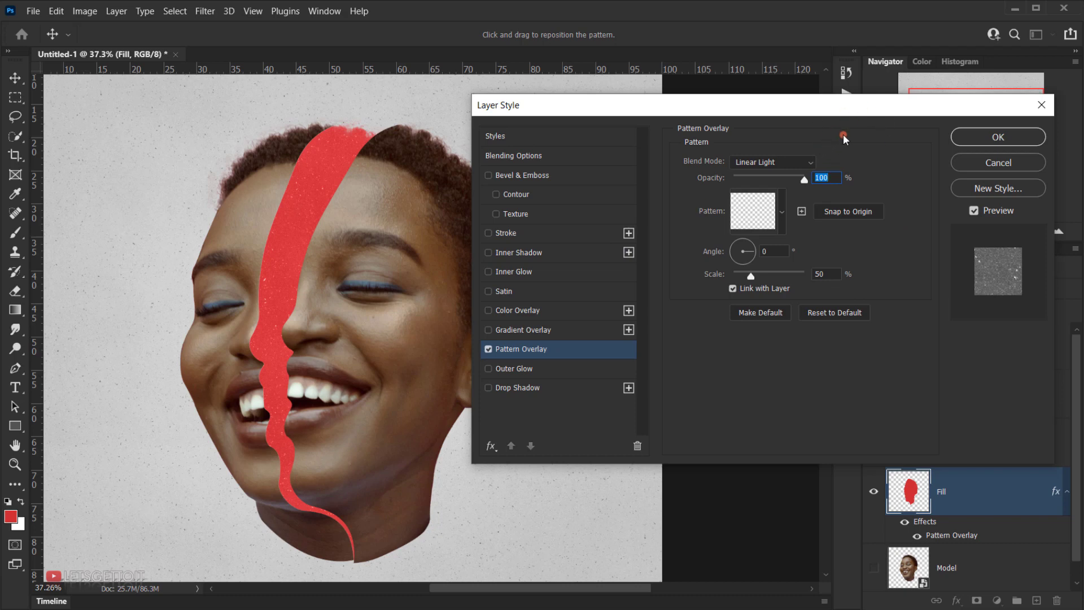
# - Give the Fill layer's pattern overlay the Linear Light blend mode at 70% opacity, apply the style, and collapse the layer's effects list
pyautogui.click(810, 160)
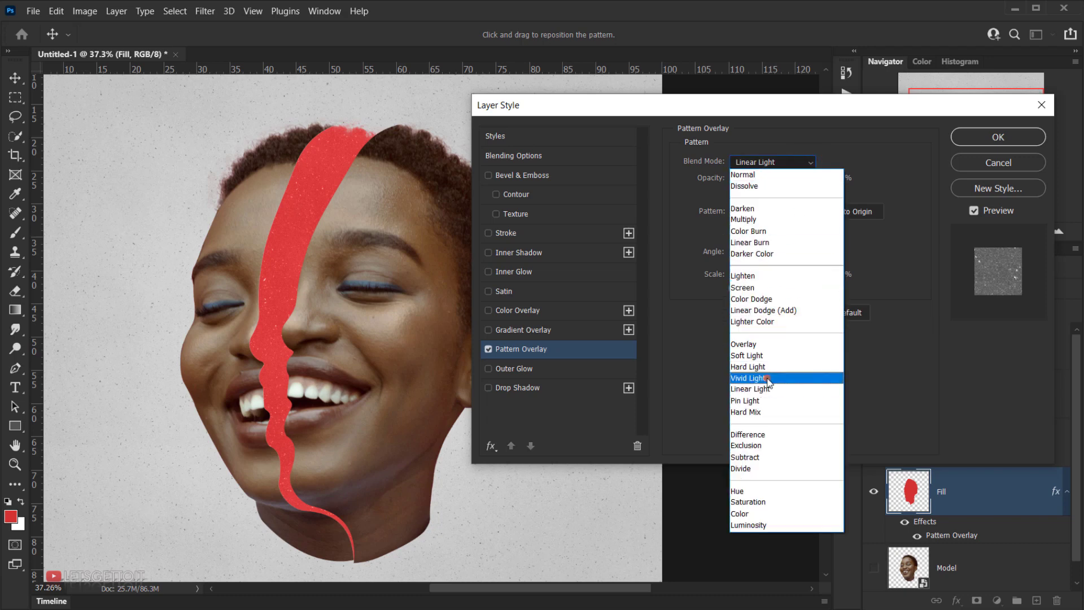
pyautogui.click(754, 391)
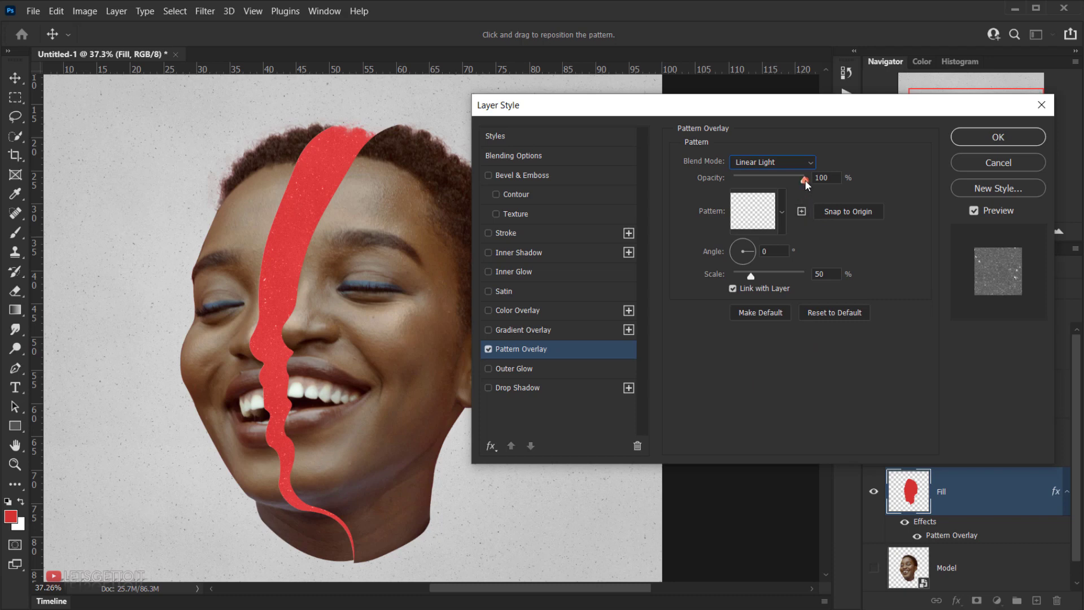
pyautogui.moveTo(806, 181); pyautogui.dragTo(784, 181)
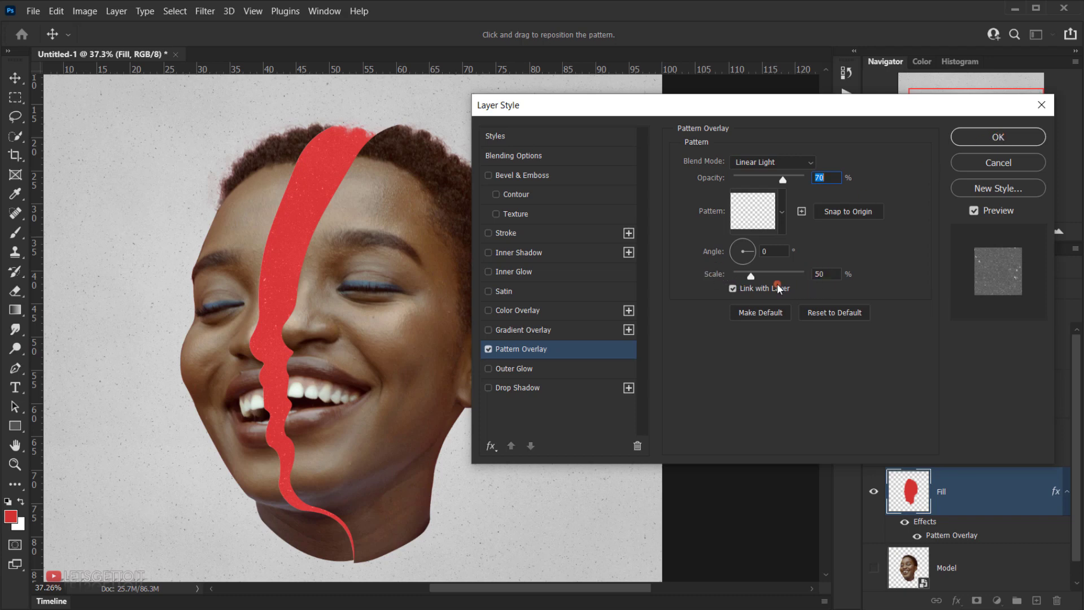
pyautogui.click(990, 139)
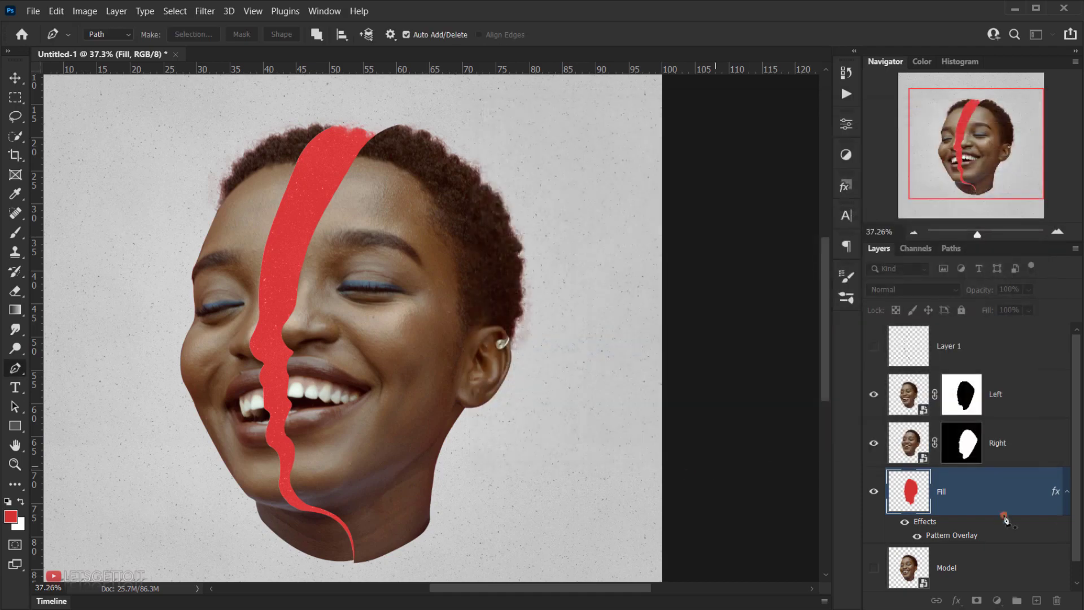
pyautogui.click(1066, 492)
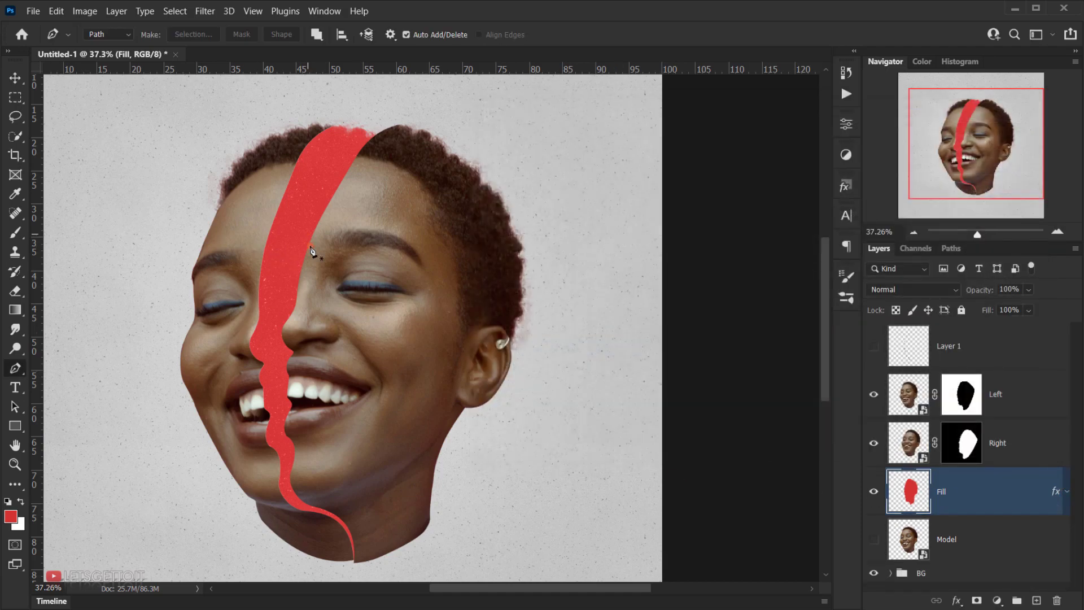
# - Examine the speckled texture on the red strip between the face halves, both up close and with the whole head in view
pyautogui.scroll(2, 311, 251)
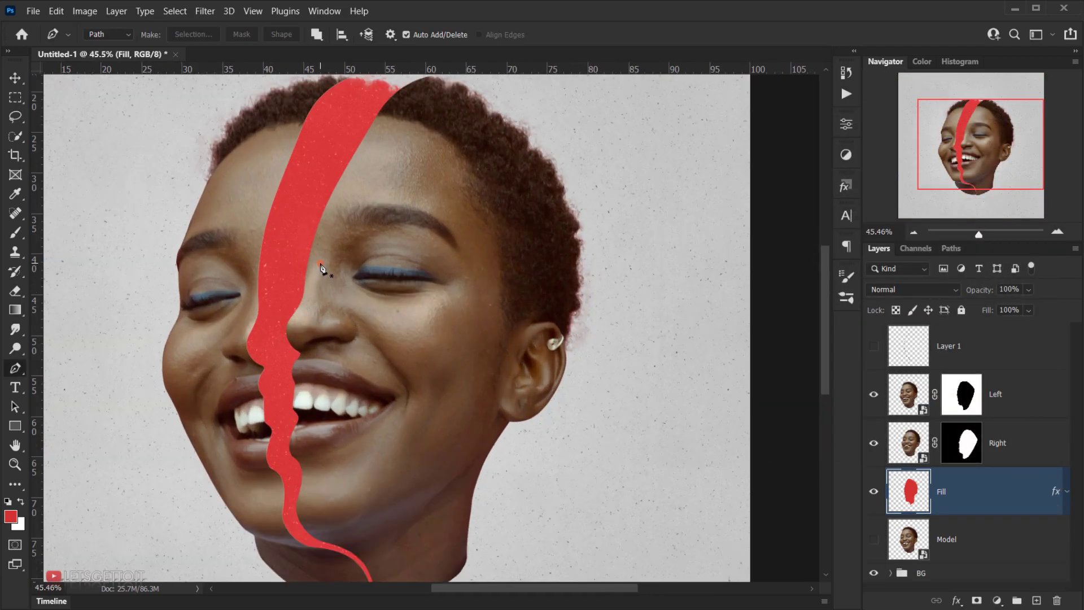
pyautogui.scroll(2, 321, 266)
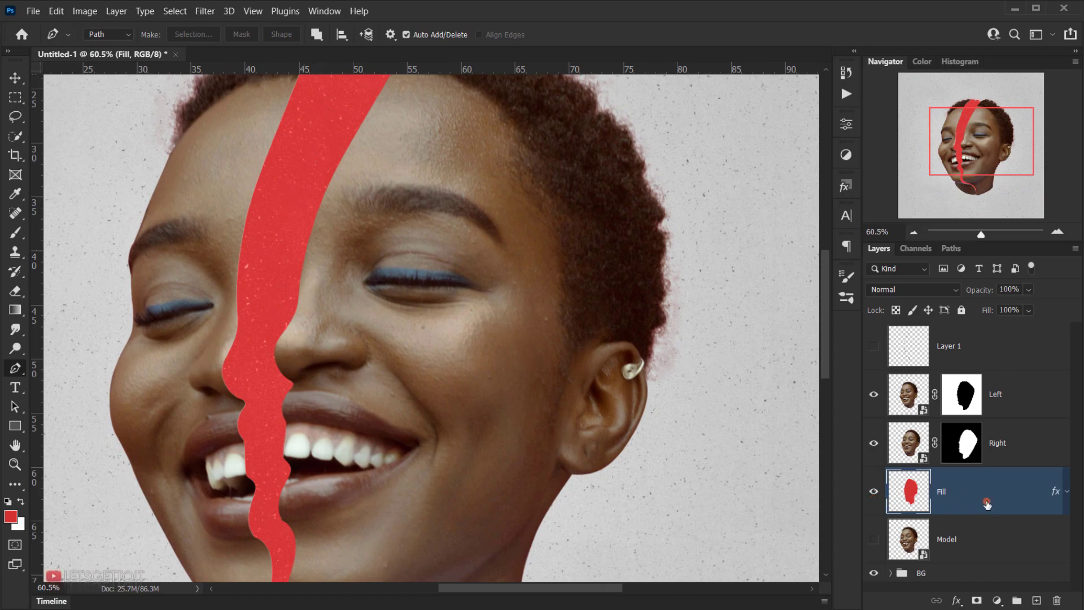
pyautogui.scroll(-3, 335, 409)
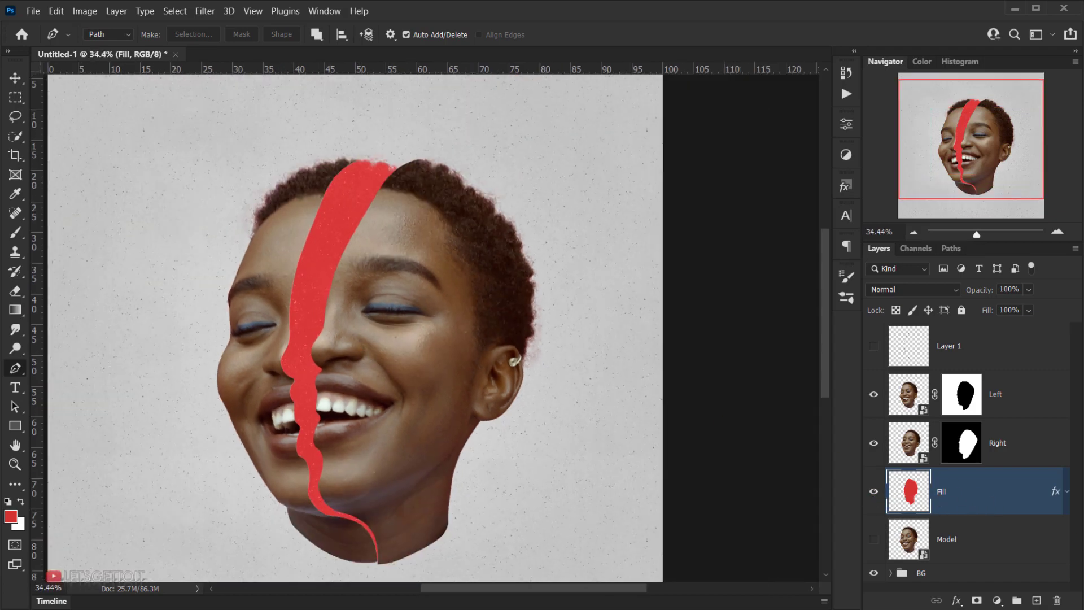
pyautogui.scroll(1, 938, 496)
pyautogui.click(951, 492)
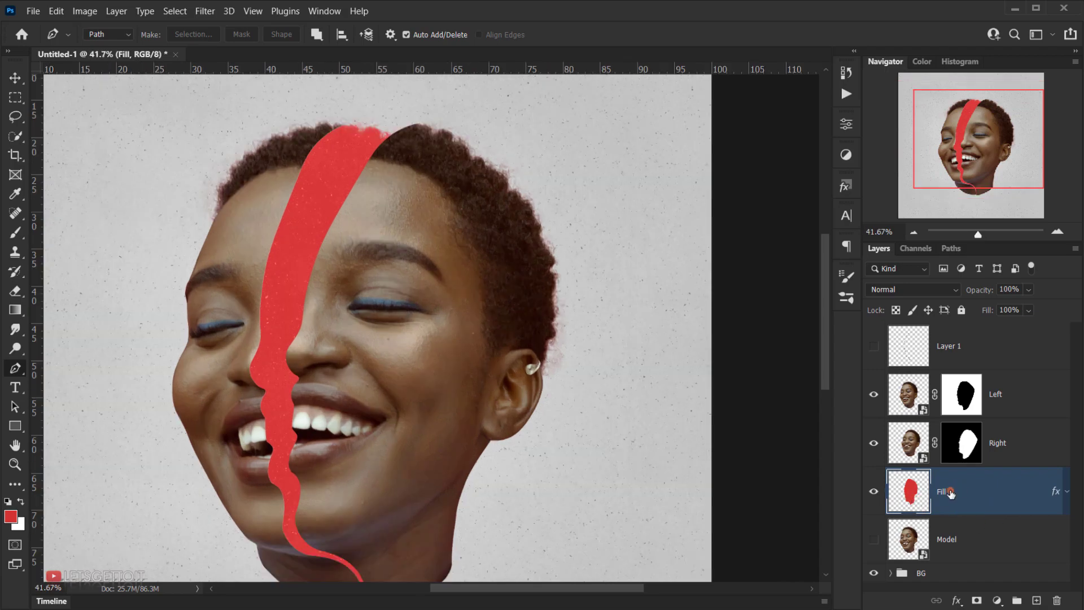
pyautogui.scroll(-2, 394, 401)
pyautogui.scroll(3, 455, 475)
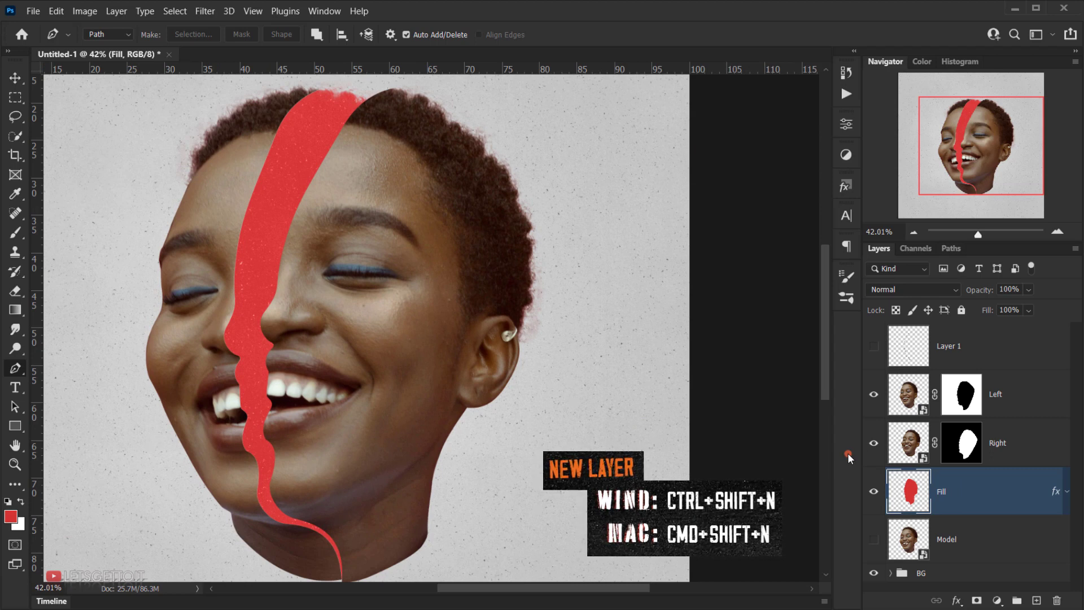
# - Create a layer named Noise above the Fill layer in Overlay mode, filled with the overlay-neutral 50% gray
pyautogui.hotkey('ctrl', 'shift', 'n')
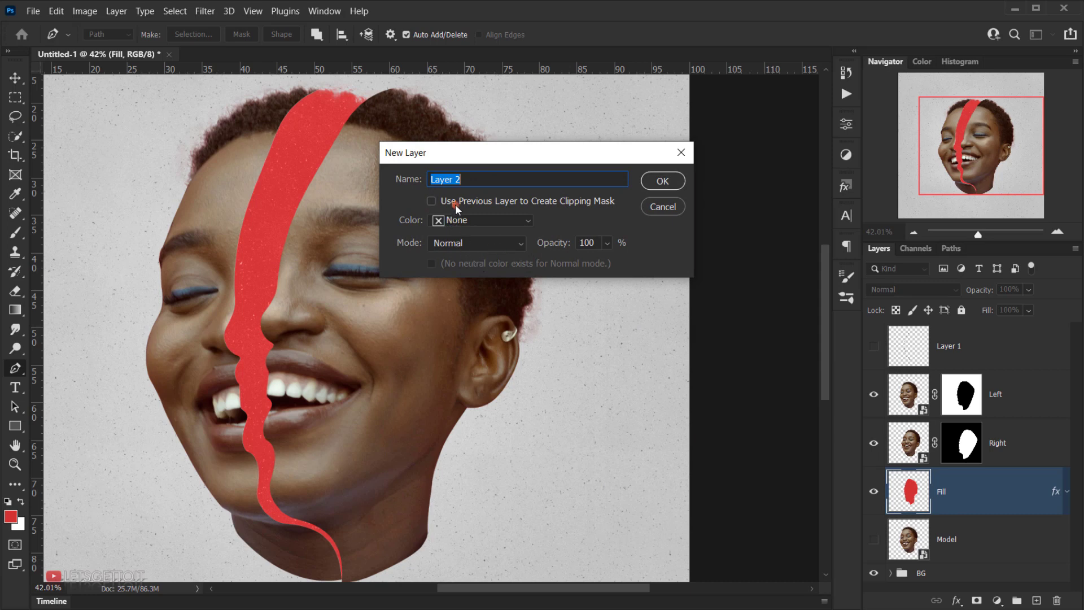
pyautogui.write('Noise')
pyautogui.click(465, 241)
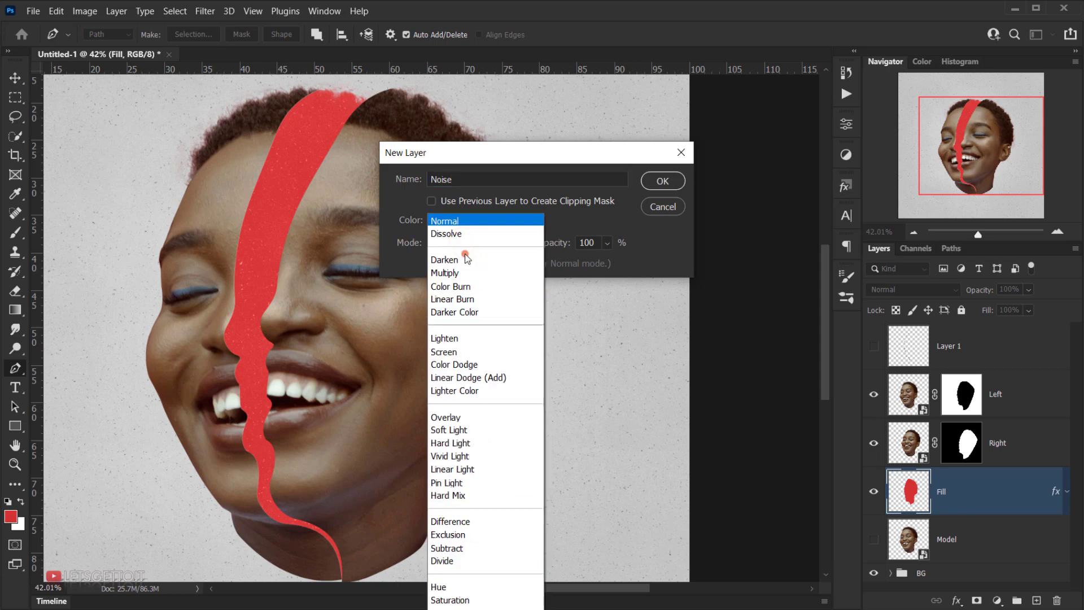
pyautogui.click(460, 415)
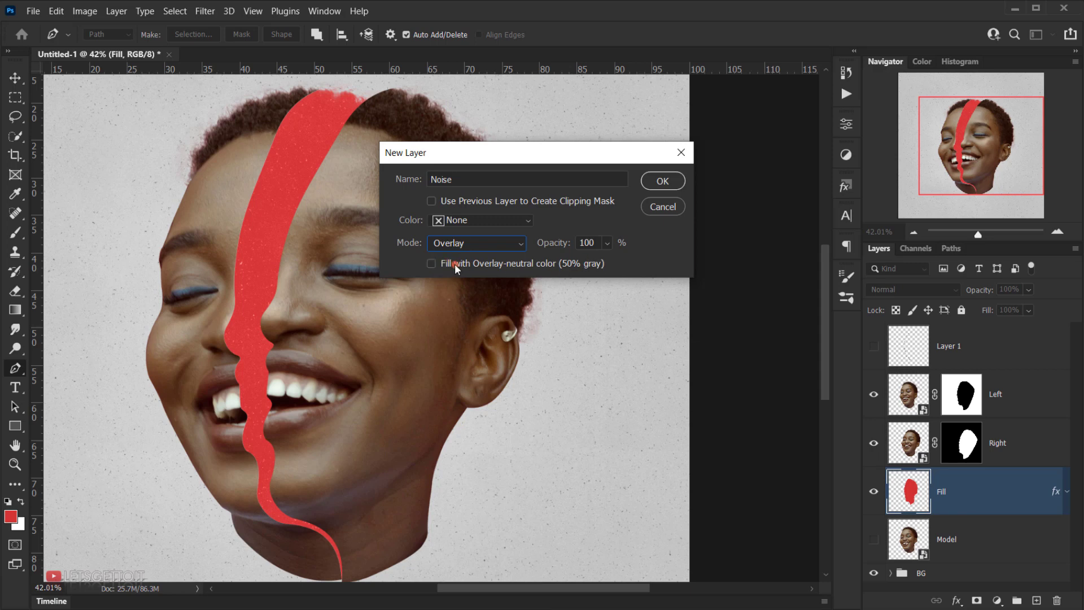
pyautogui.click(431, 263)
pyautogui.click(661, 181)
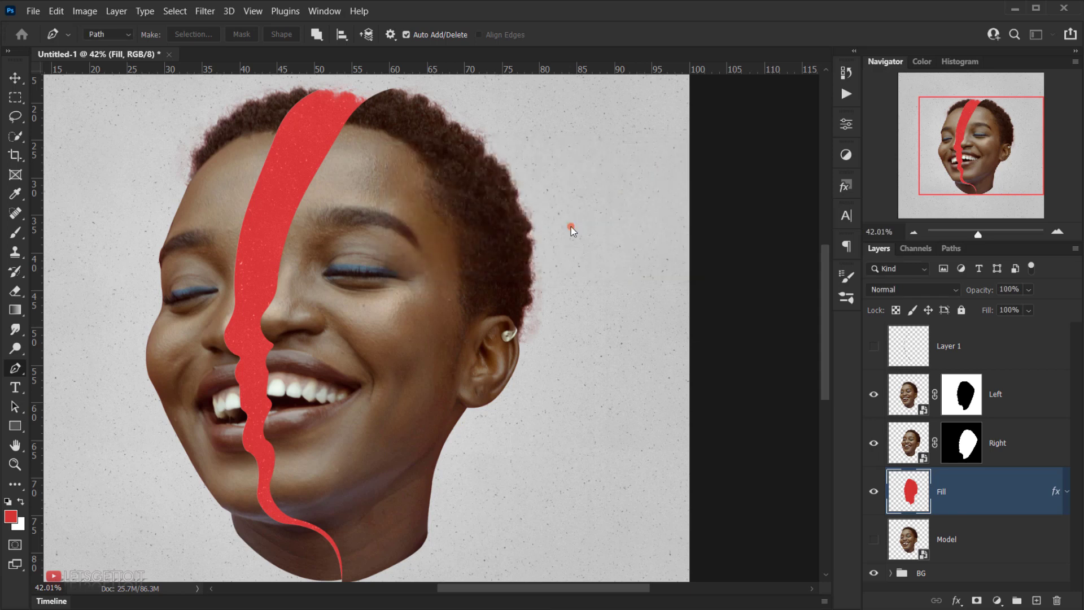
pyautogui.scroll(-3, 457, 305)
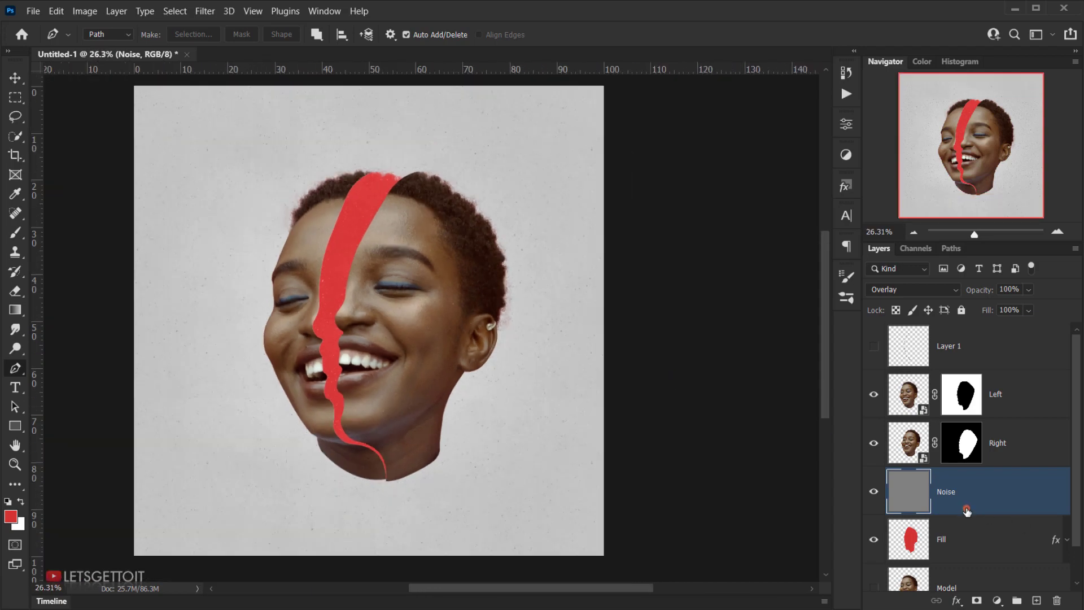
# - Erase everything on the Noise layer outside the Fill layer's shape, and clear the selection
pyautogui.scroll(2, 273, 342)
pyautogui.moveTo(499, 332); pyautogui.dragTo(450, 282)
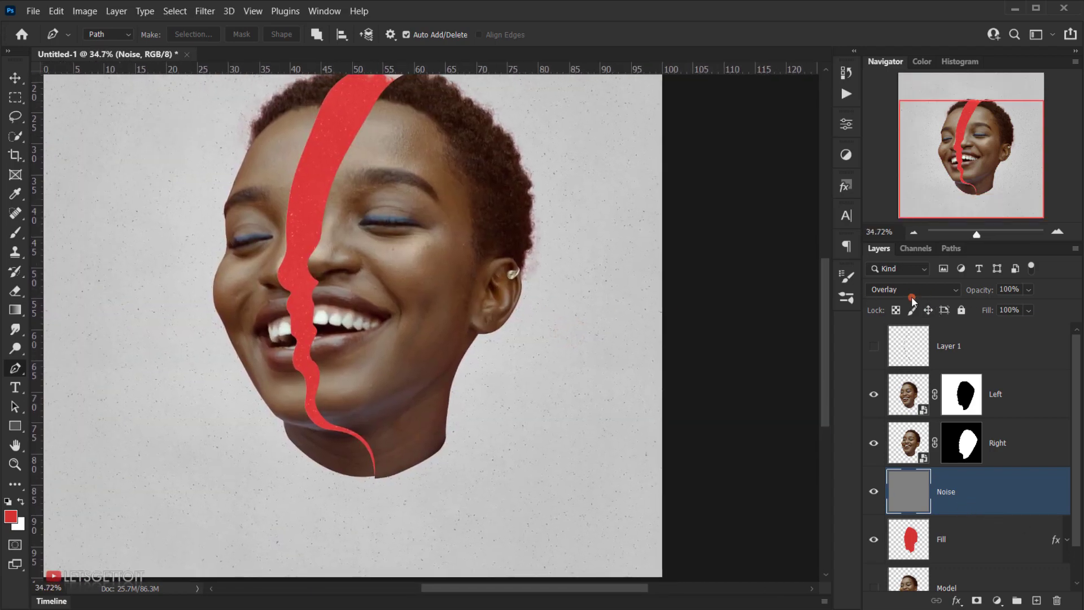
pyautogui.scroll(-1, 972, 467)
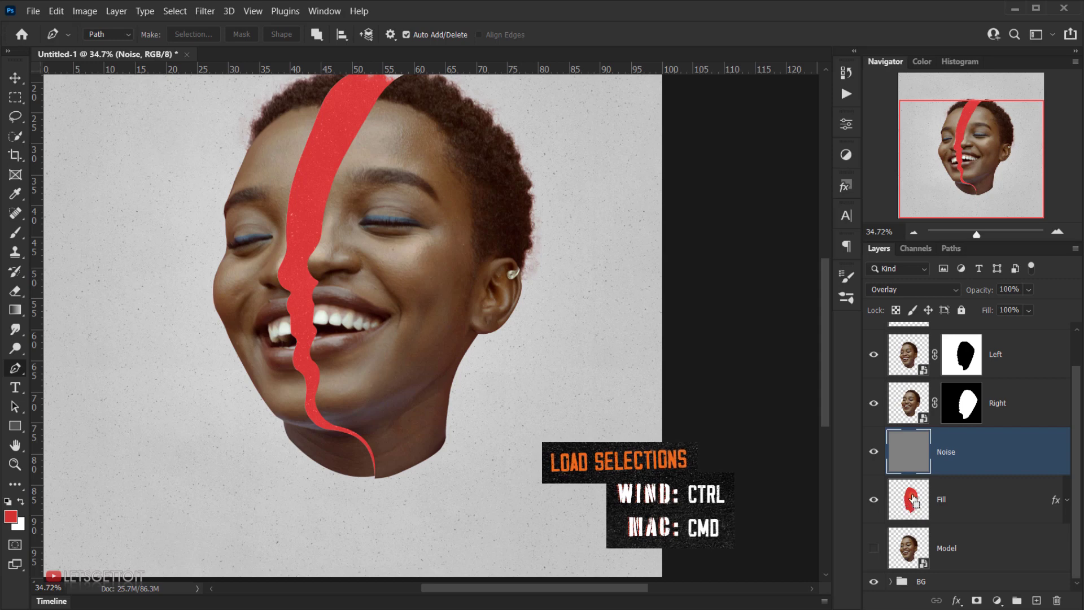
pyautogui.keyDown('ctrl'); pyautogui.click(914, 499); pyautogui.keyUp('ctrl')
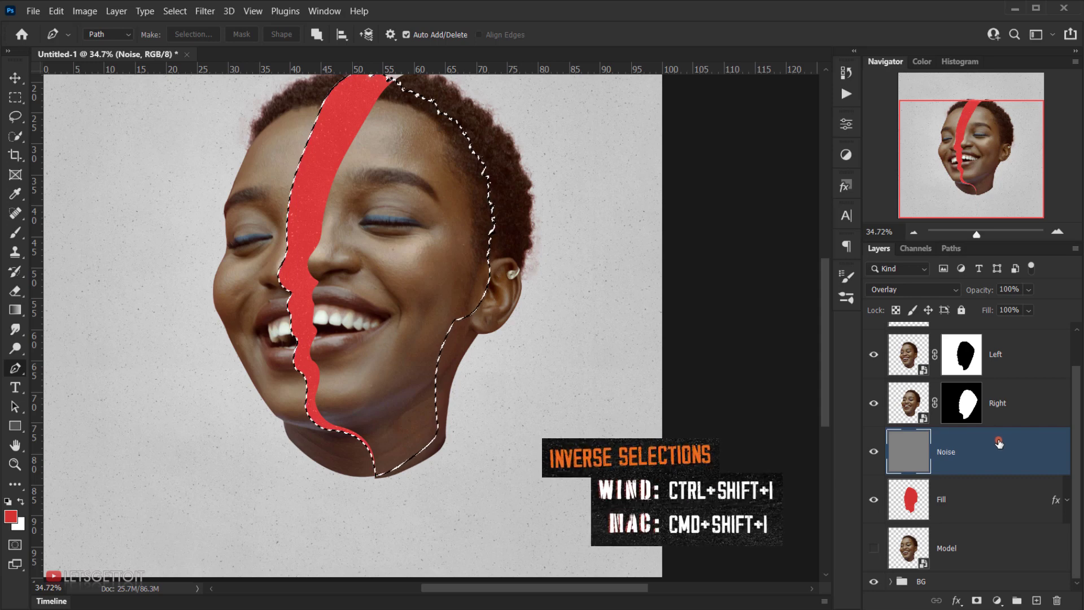
pyautogui.hotkey('ctrl', 'shift', 'i')
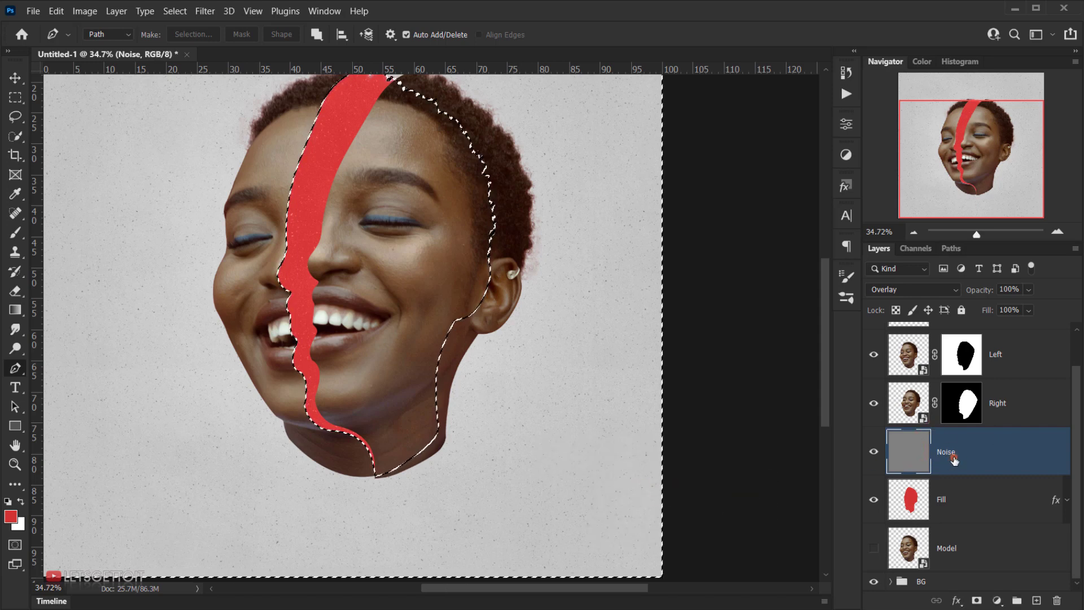
pyautogui.press('Delete')
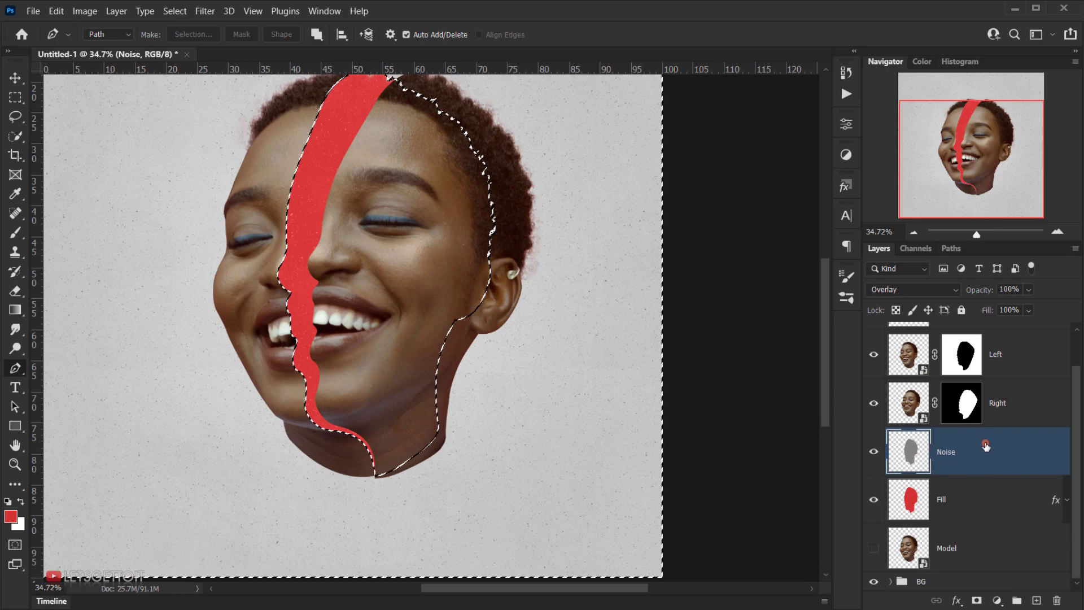
pyautogui.hotkey('ctrl', 'd')
pyautogui.hotkey('ctrl', '0')
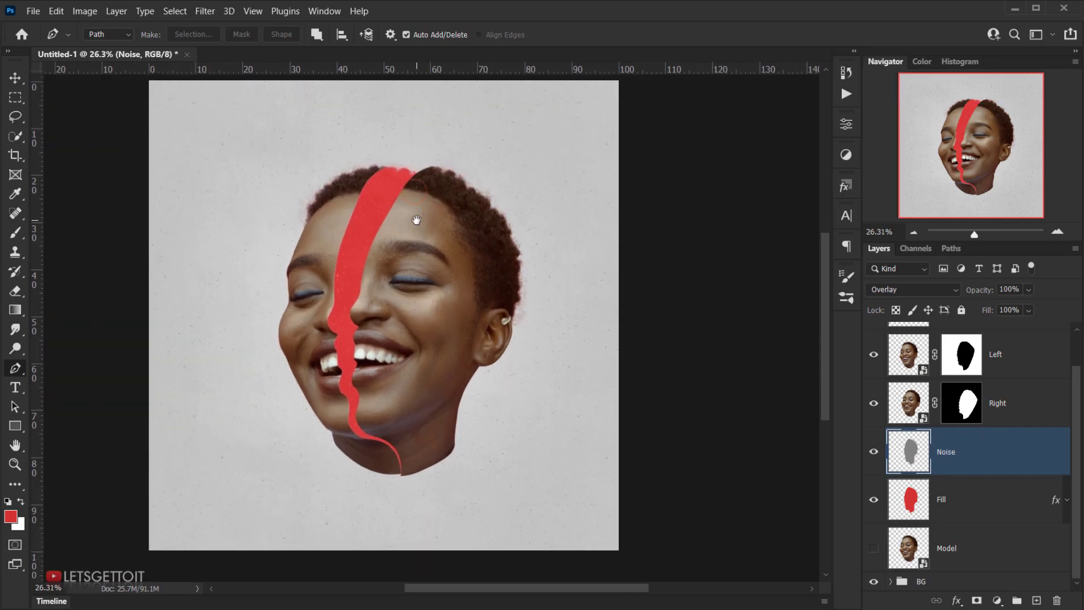
# - Apply an Add Noise filter to the Noise layer with 10% amount, Gaussian distribution and Monochromatic enabled
pyautogui.scroll(2, 392, 387)
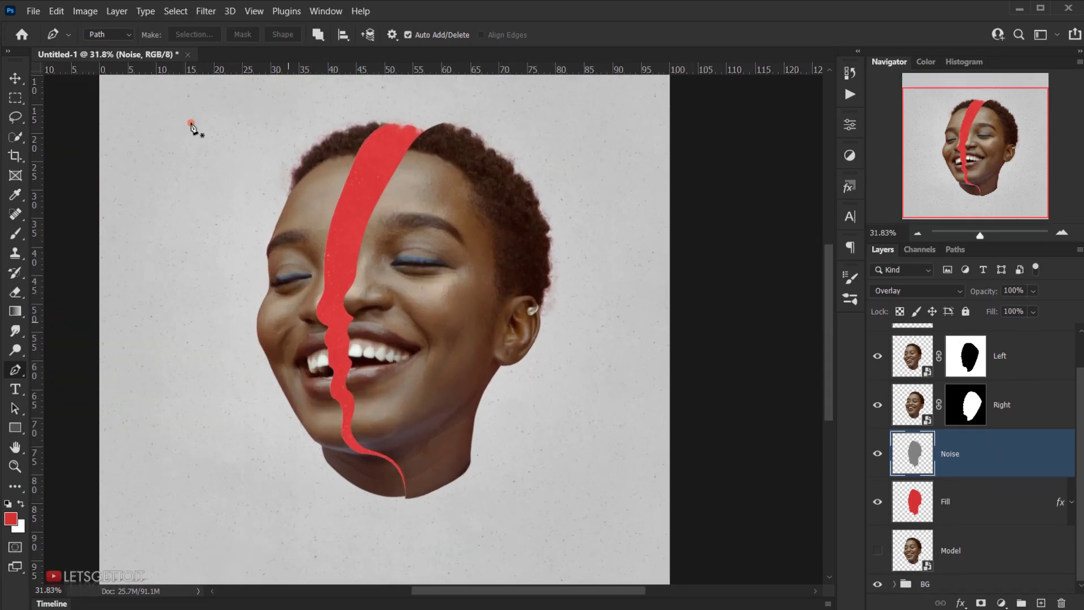
pyautogui.click(205, 11)
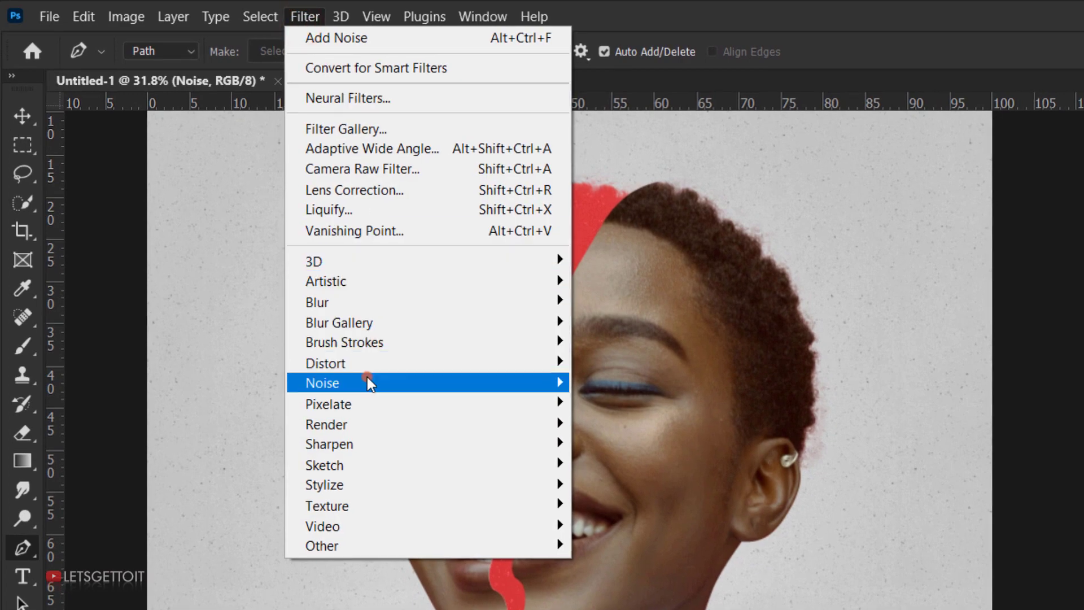
pyautogui.moveTo(371, 382)
pyautogui.click(630, 387)
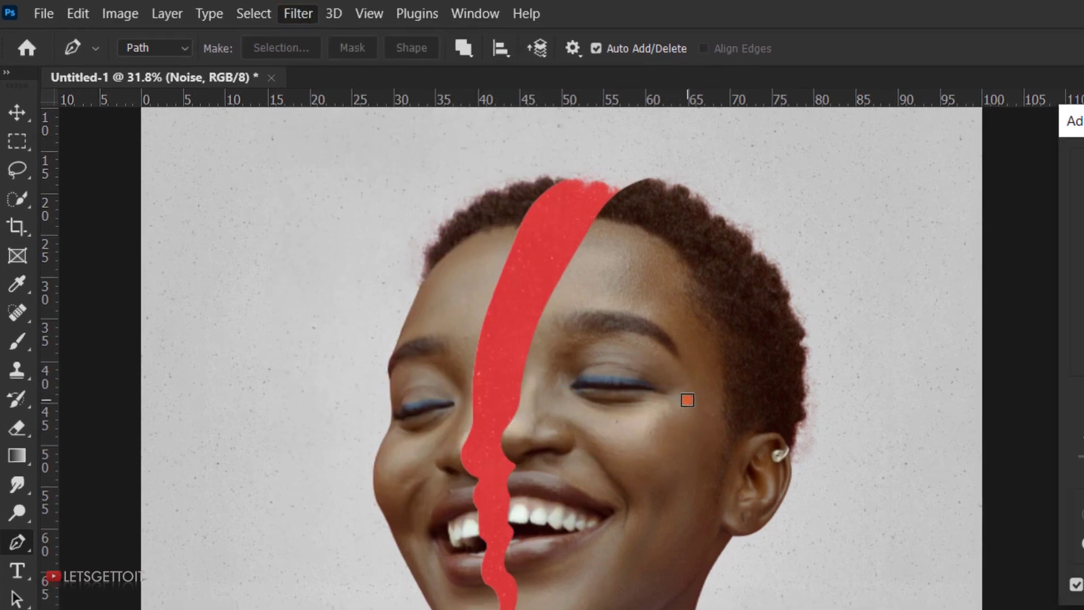
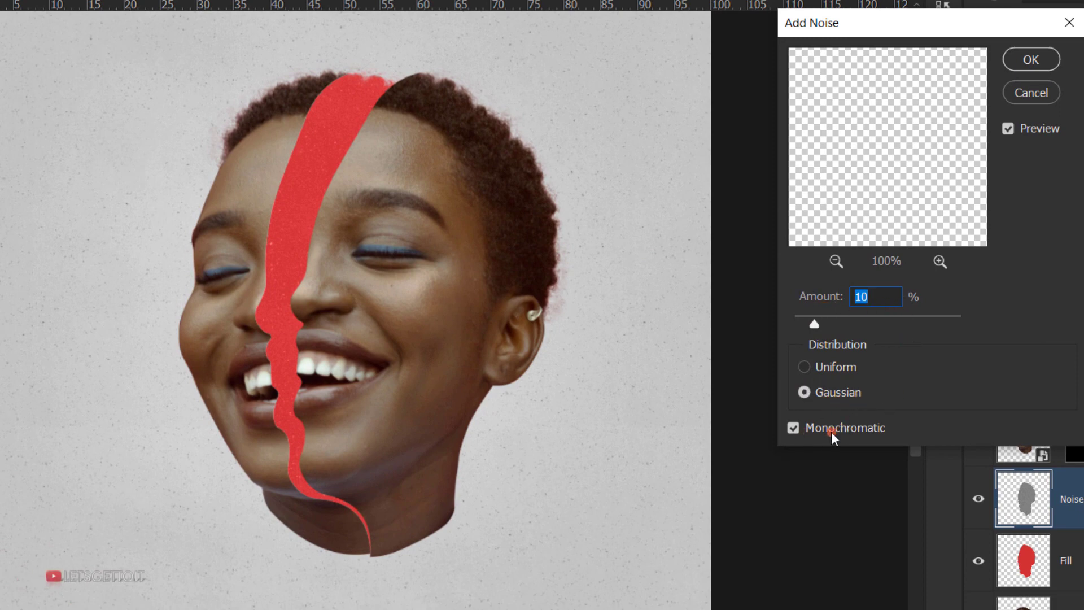
pyautogui.click(1030, 59)
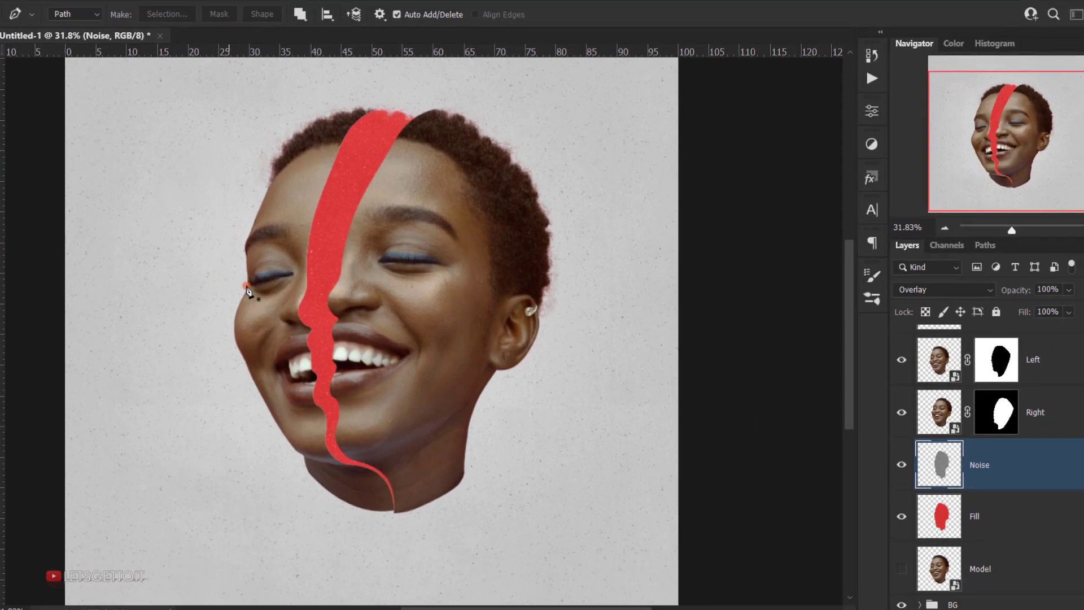
# - Examine the noise grain on the red strip, both up close and with the whole head in view
pyautogui.scroll(6, 287, 277)
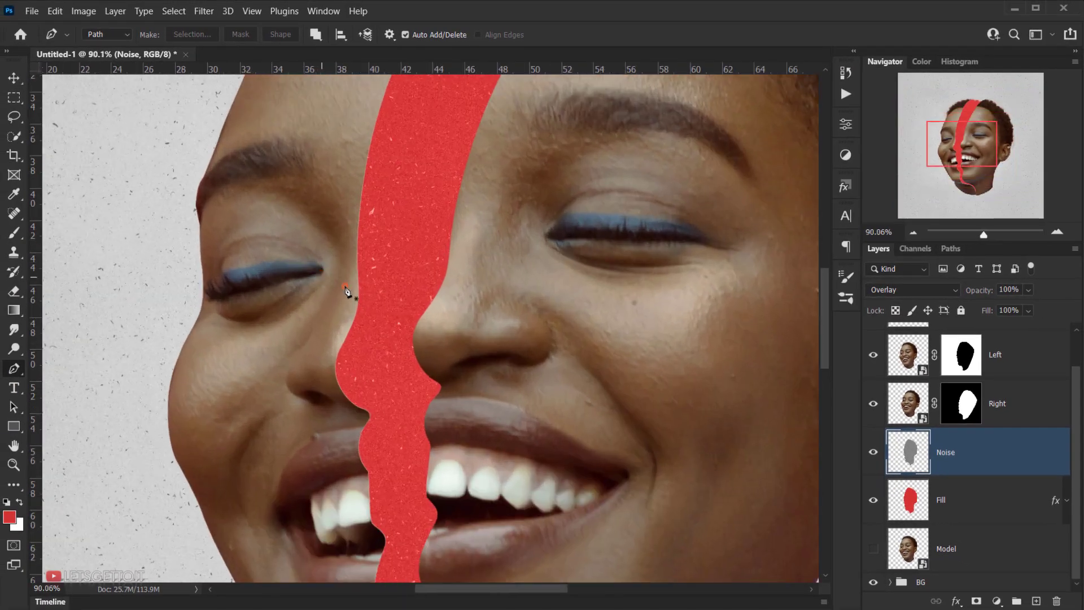
pyautogui.click(874, 453)
pyautogui.scroll(-6, 435, 389)
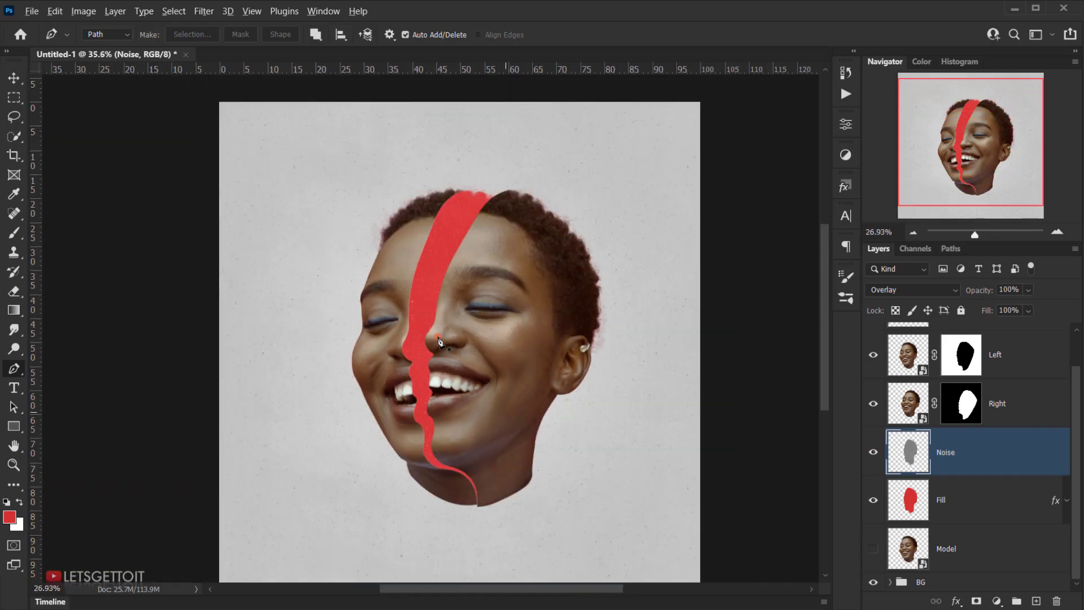
pyautogui.moveTo(479, 351); pyautogui.dragTo(403, 340)
pyautogui.scroll(5, 405, 339)
pyautogui.scroll(-3, 291, 313)
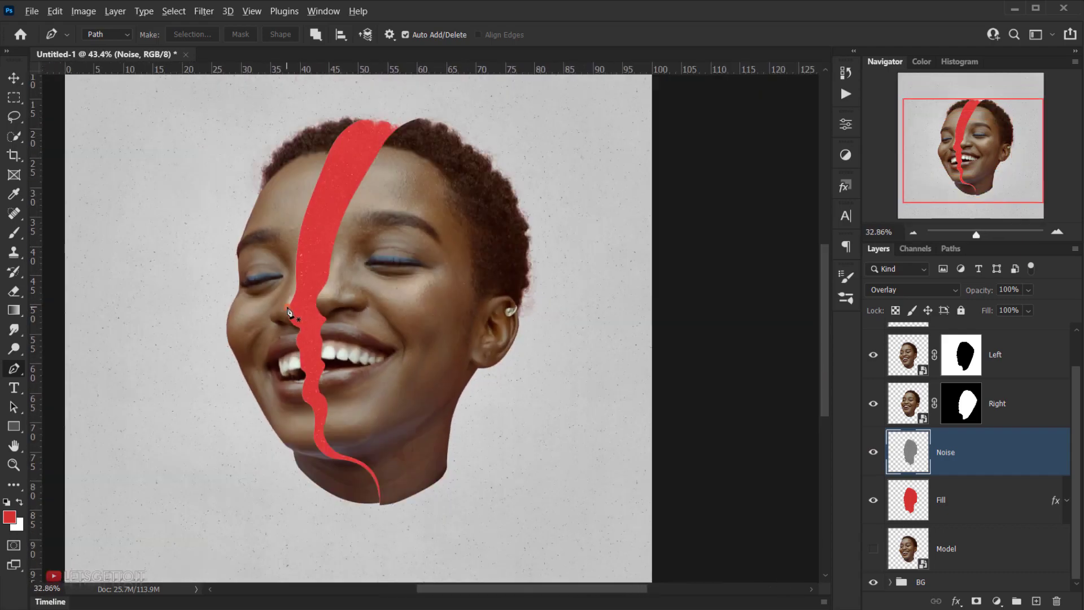
pyautogui.scroll(3, 347, 337)
pyautogui.moveTo(327, 199); pyautogui.dragTo(361, 250)
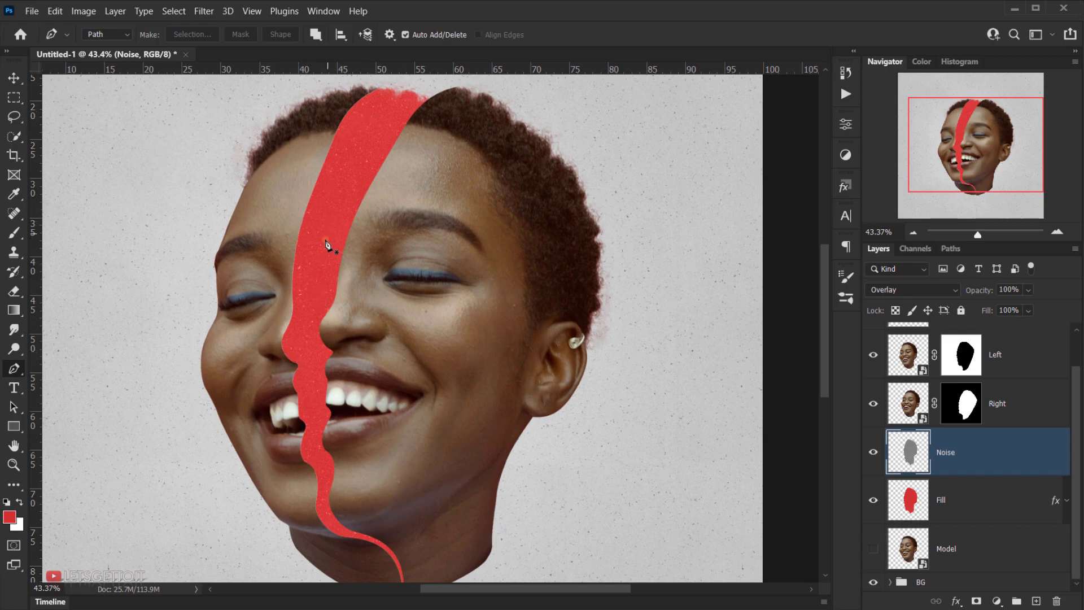
pyautogui.scroll(-3, 326, 242)
pyautogui.scroll(6, 297, 377)
pyautogui.scroll(-3, 301, 353)
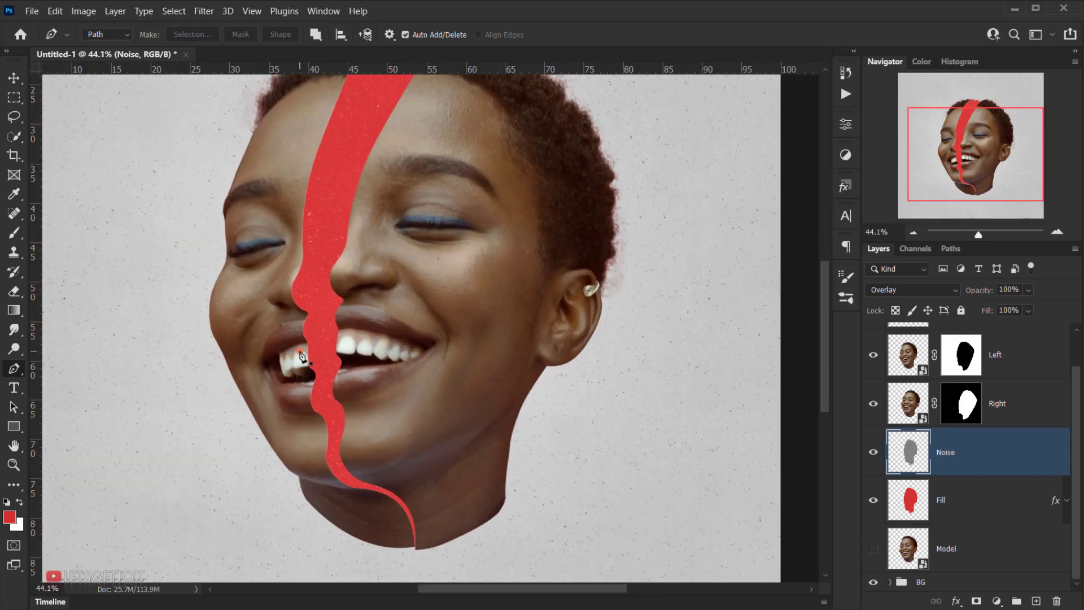
pyautogui.scroll(-3, 332, 252)
pyautogui.scroll(2, 999, 435)
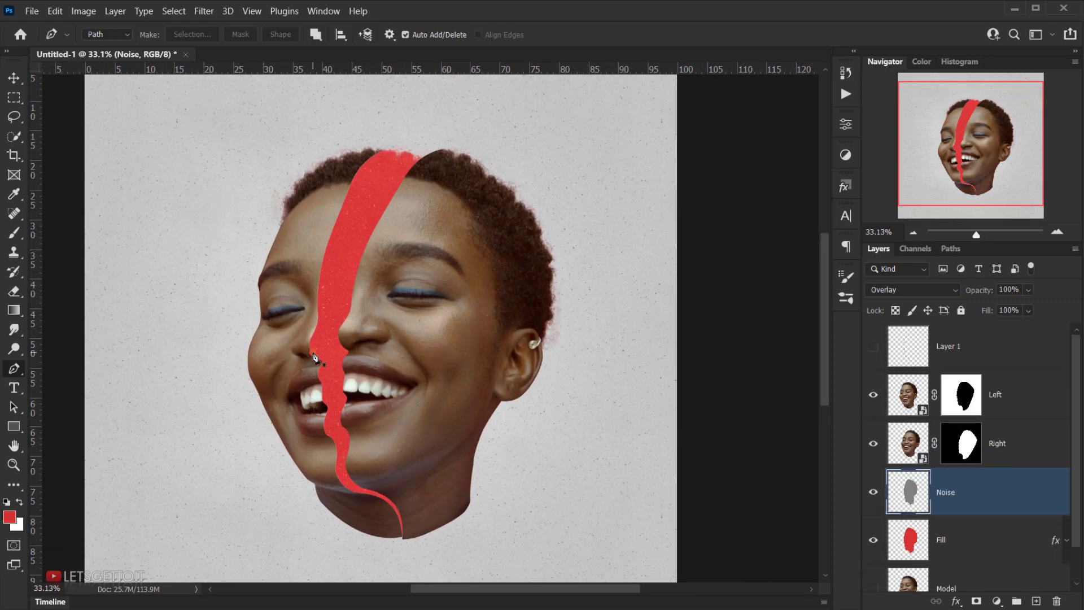
pyautogui.scroll(-1, 339, 362)
# - Show Layer 1 to check its black guide line along the split, and delete that layer
pyautogui.click(985, 359)
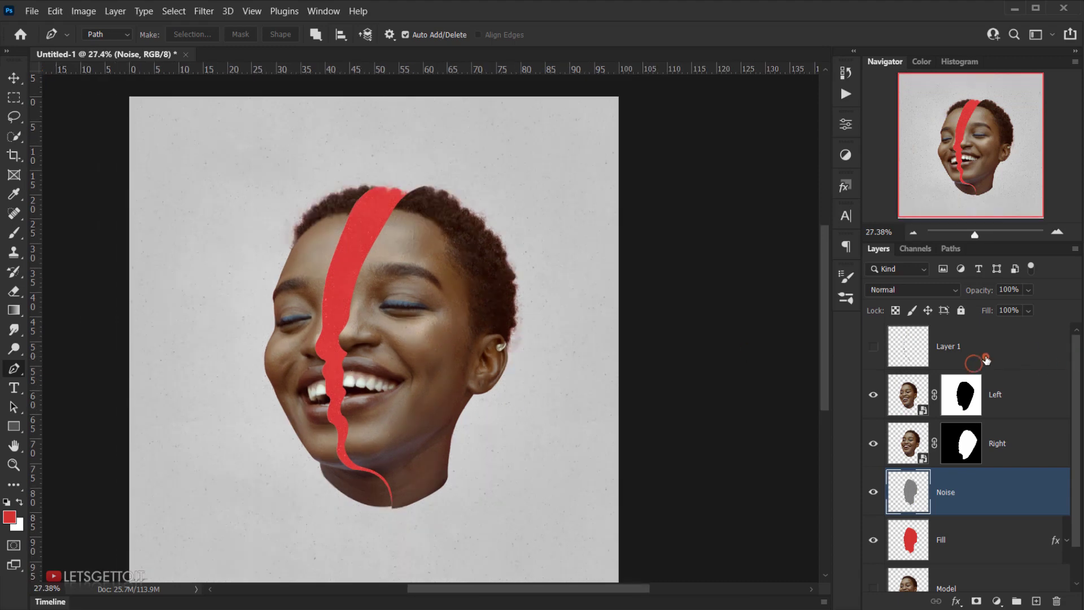
pyautogui.click(874, 345)
pyautogui.click(873, 345)
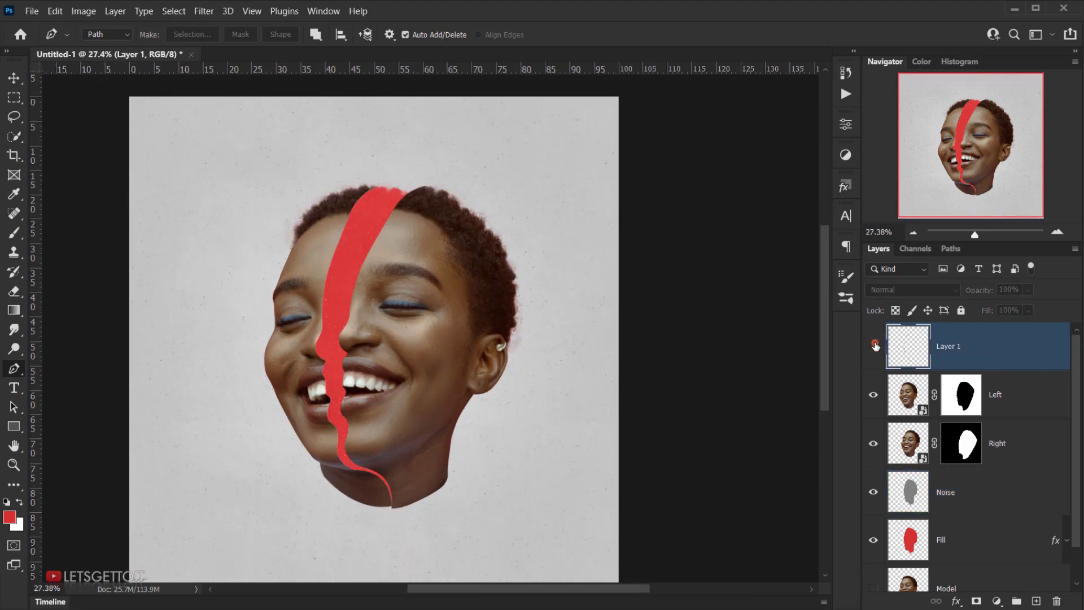
pyautogui.click(874, 346)
pyautogui.click(1043, 344)
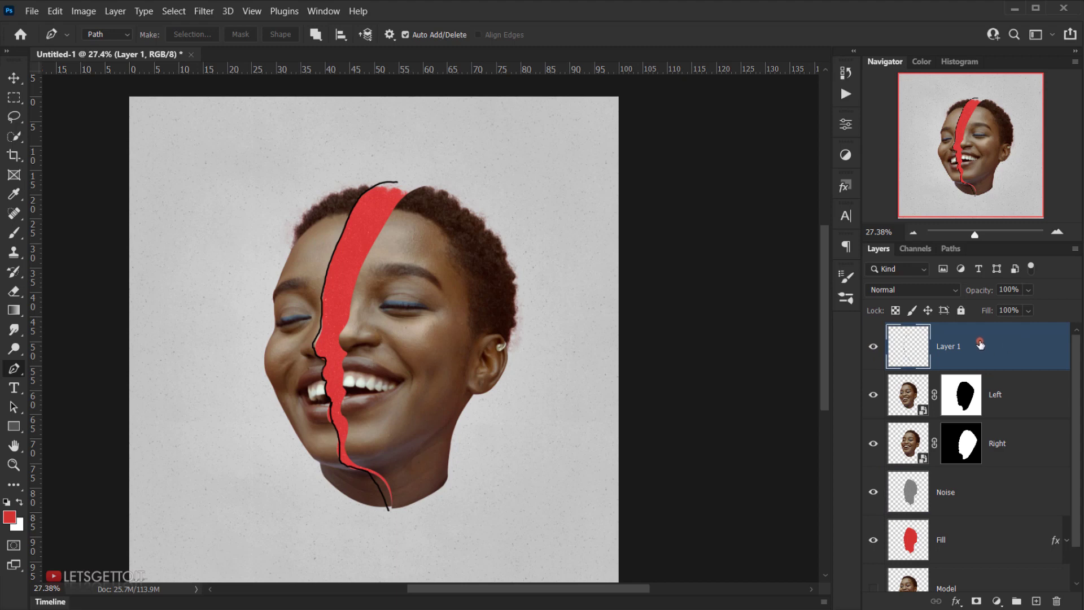
pyautogui.moveTo(981, 344); pyautogui.dragTo(1060, 596)
# - Duplicate the Fill layer and remove the layer effects from the copy
pyautogui.scroll(-3, 511, 359)
pyautogui.scroll(3, 304, 318)
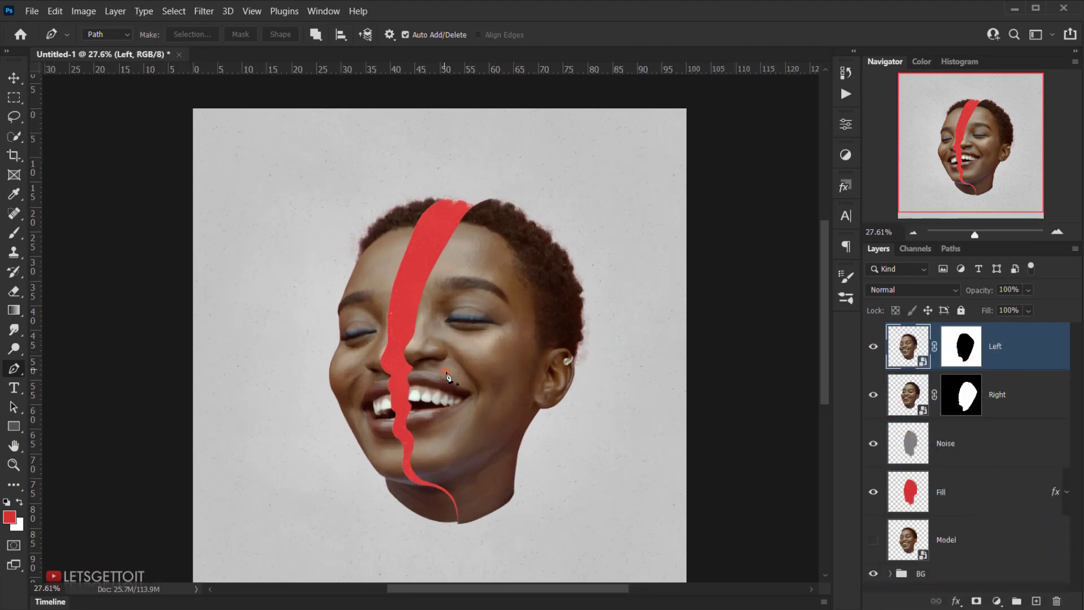
pyautogui.scroll(2, 461, 251)
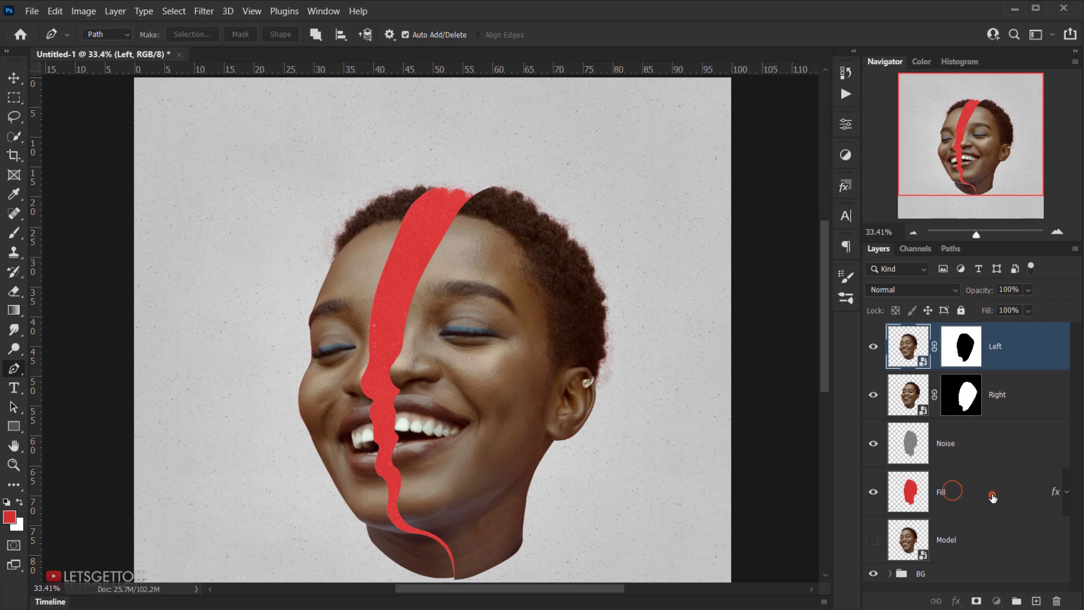
pyautogui.click(953, 496)
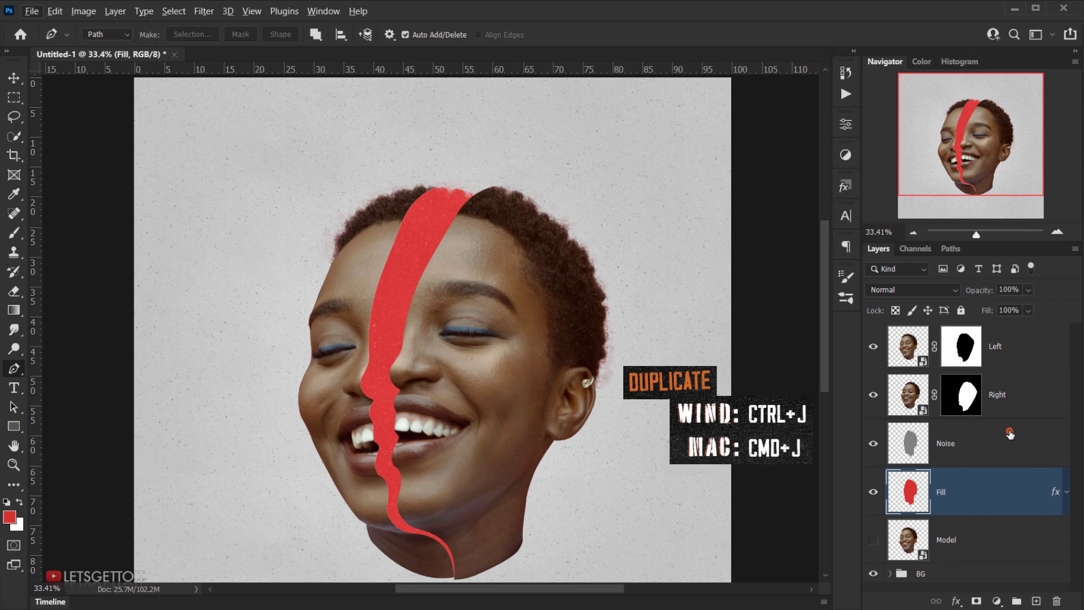
pyautogui.hotkey('ctrl', 'j')
pyautogui.moveTo(1057, 492); pyautogui.dragTo(1057, 600)
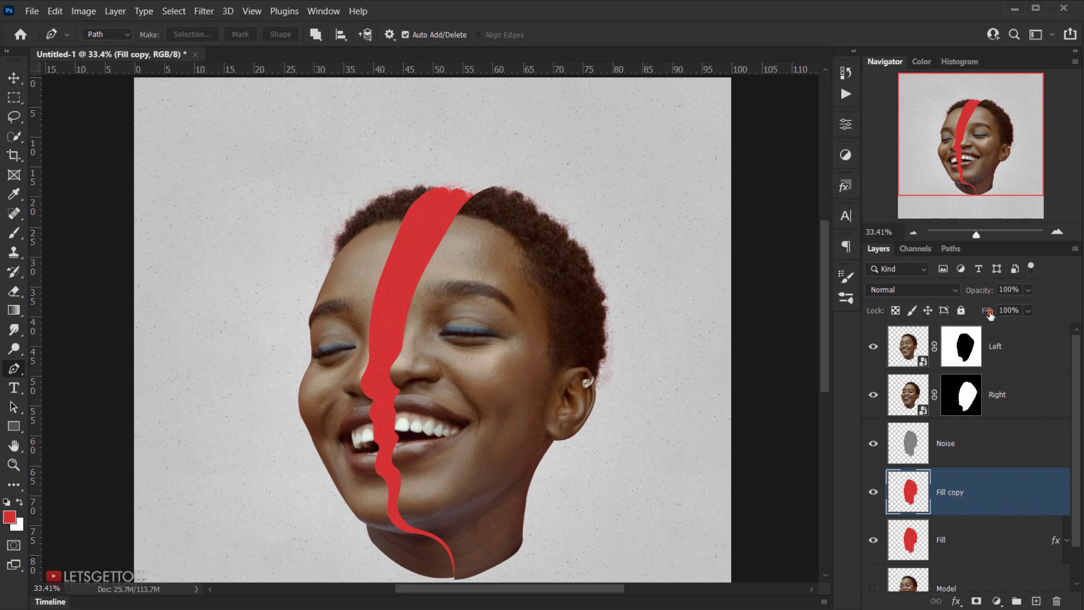
# - Set the duplicated layer's fill to 0% and rename it Line
pyautogui.moveTo(1032, 311); pyautogui.dragTo(950, 492)
pyautogui.doubleClick(951, 492)
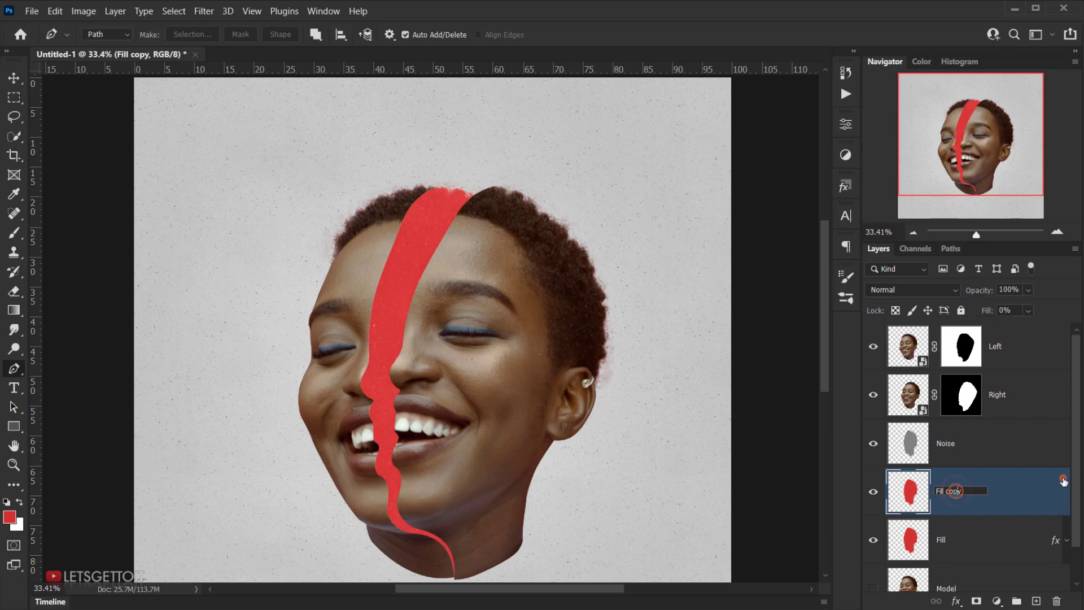
pyautogui.write('Line')
pyautogui.press('Return')
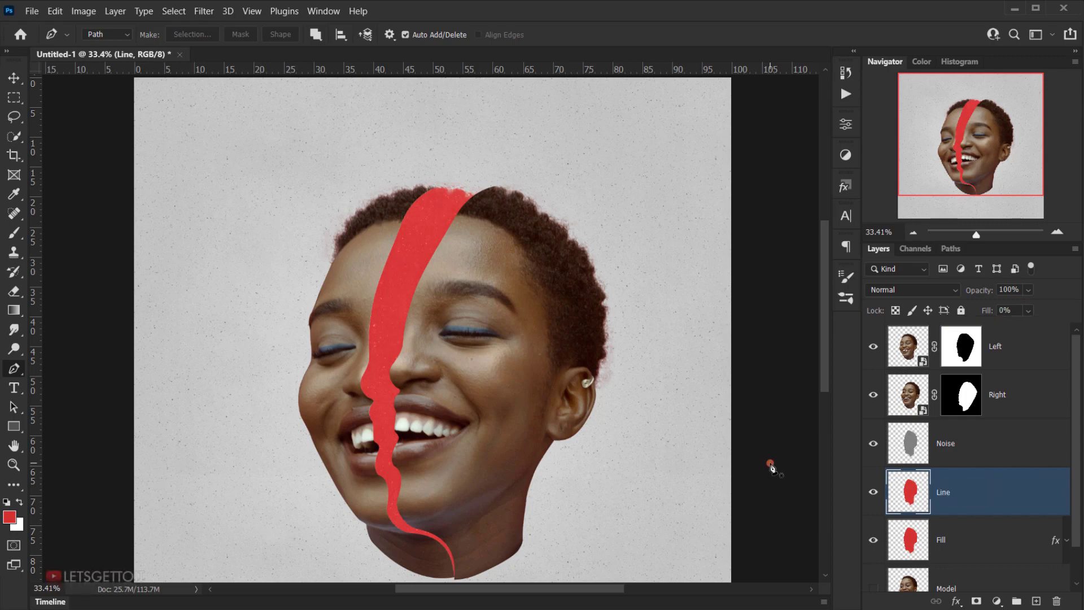
# - Move the Line layer above the Noise layer in the layer stack
pyautogui.scroll(-1, 975, 466)
pyautogui.scroll(1, 965, 449)
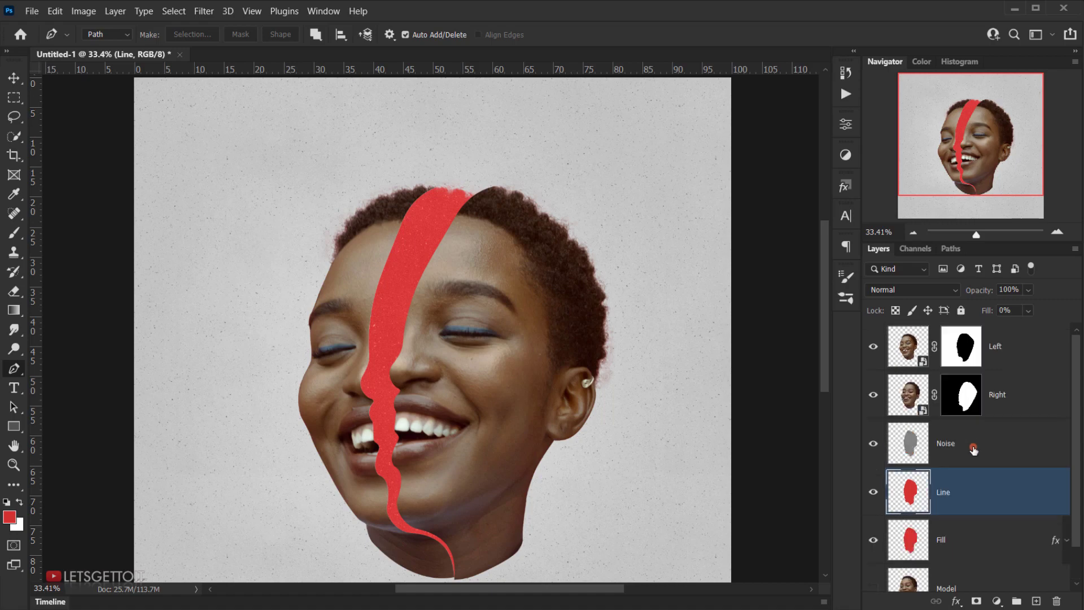
pyautogui.moveTo(952, 487); pyautogui.dragTo(947, 444)
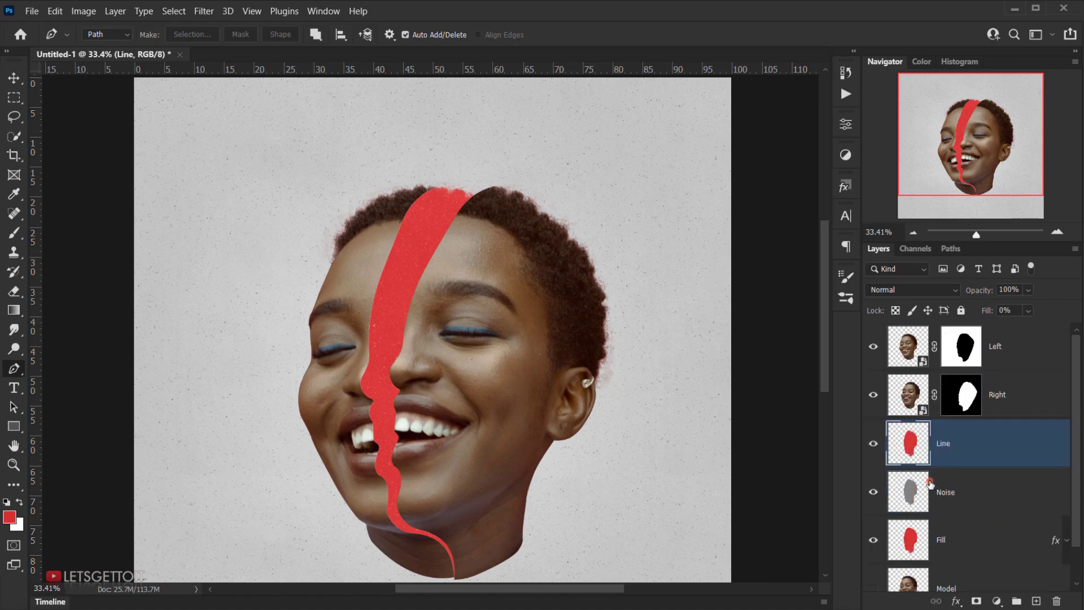
# - Add an Inner Shadow effect to the Line layer and reset its settings to the defaults
pyautogui.click(1028, 449)
pyautogui.doubleClick(1029, 450)
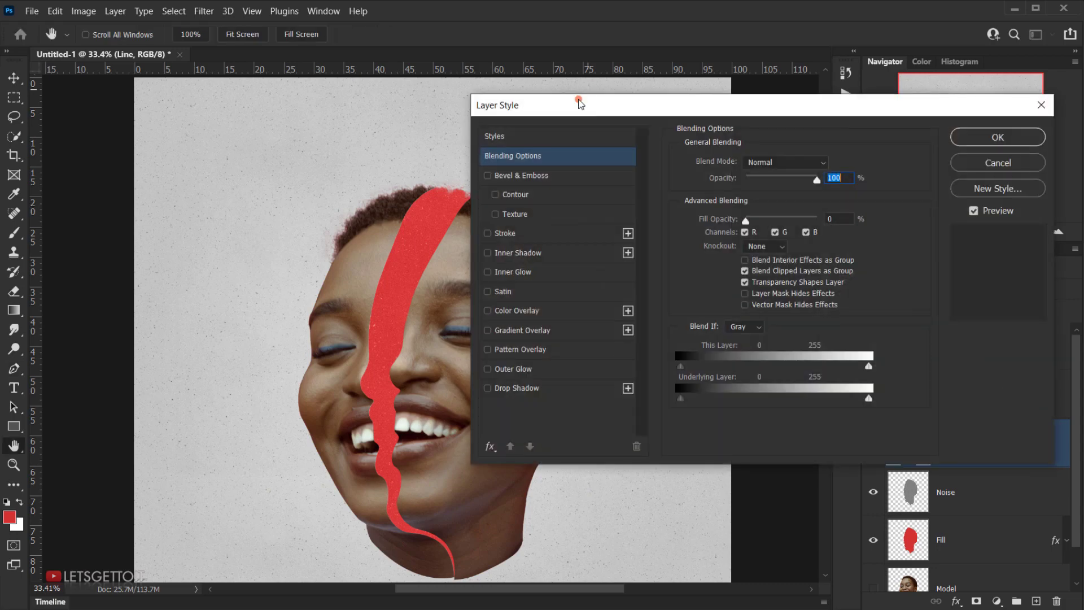
pyautogui.moveTo(576, 104); pyautogui.dragTo(637, 80)
pyautogui.click(638, 220)
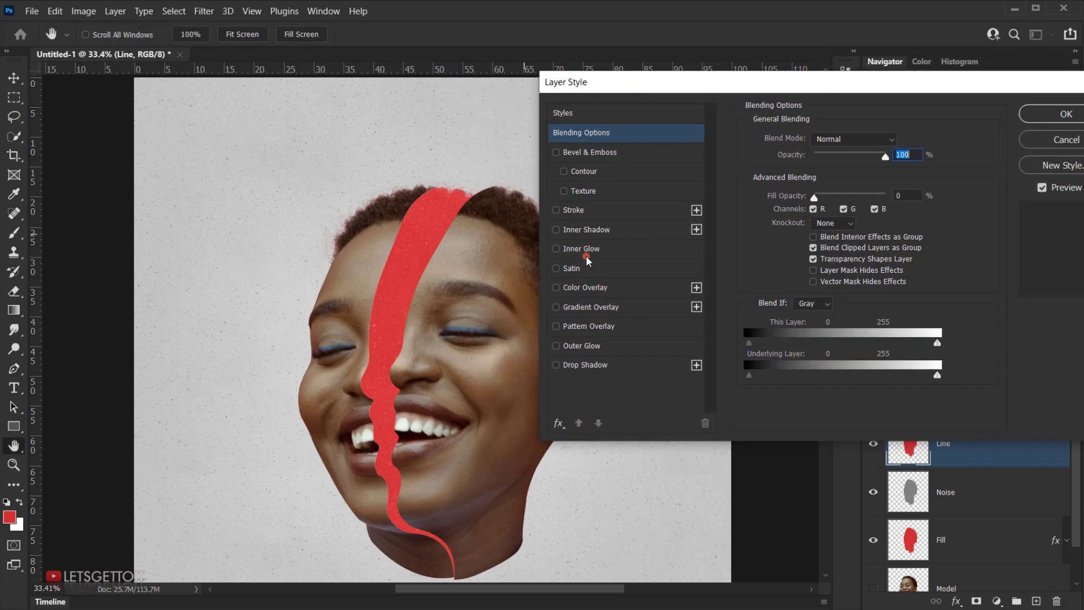
pyautogui.click(587, 229)
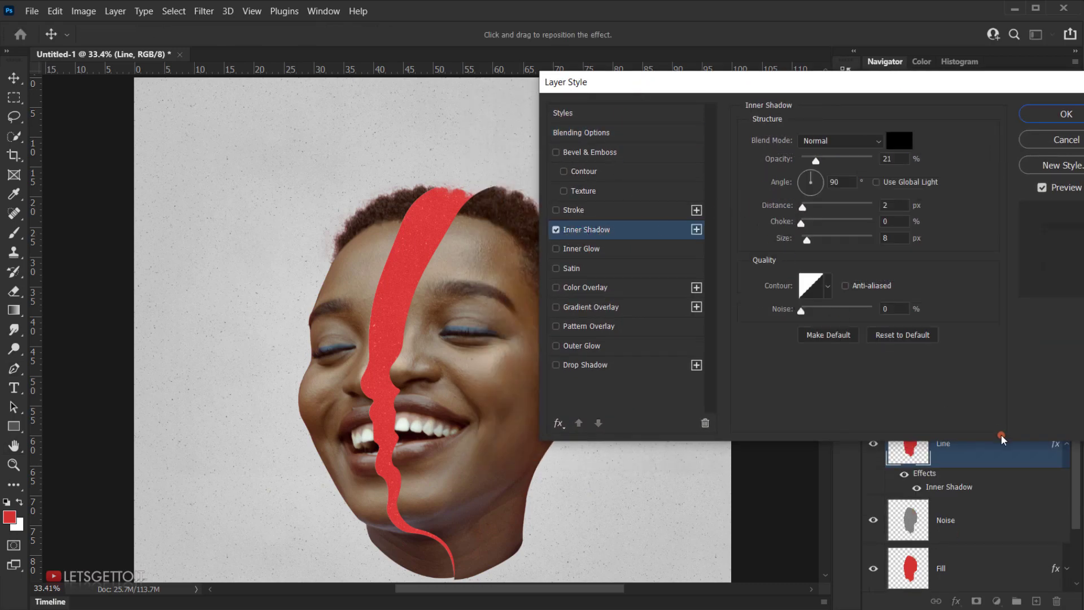
pyautogui.click(912, 336)
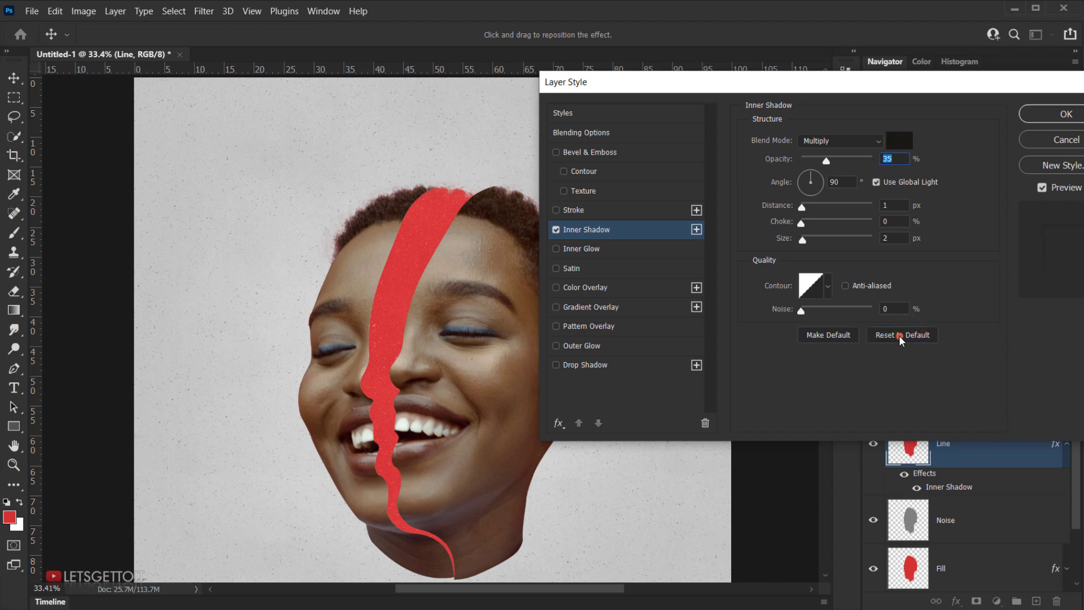
pyautogui.click(879, 277)
pyautogui.click(917, 207)
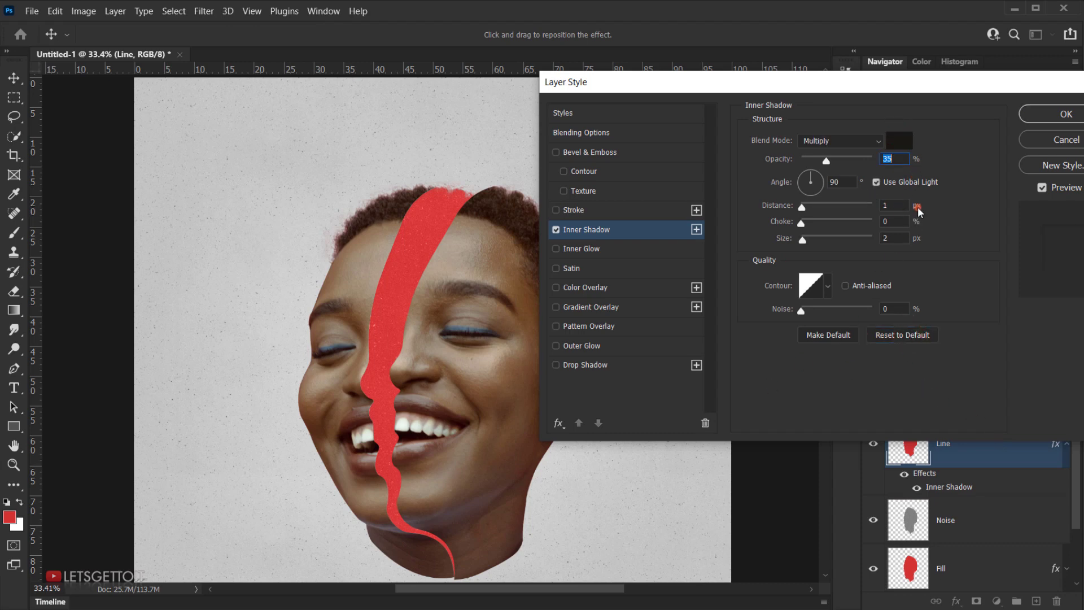
# - Turn off global light for the Inner Shadow, set its blend mode to Normal, and sample its colour from the light skin beside the nose
pyautogui.click(877, 181)
pyautogui.click(794, 239)
pyautogui.click(837, 143)
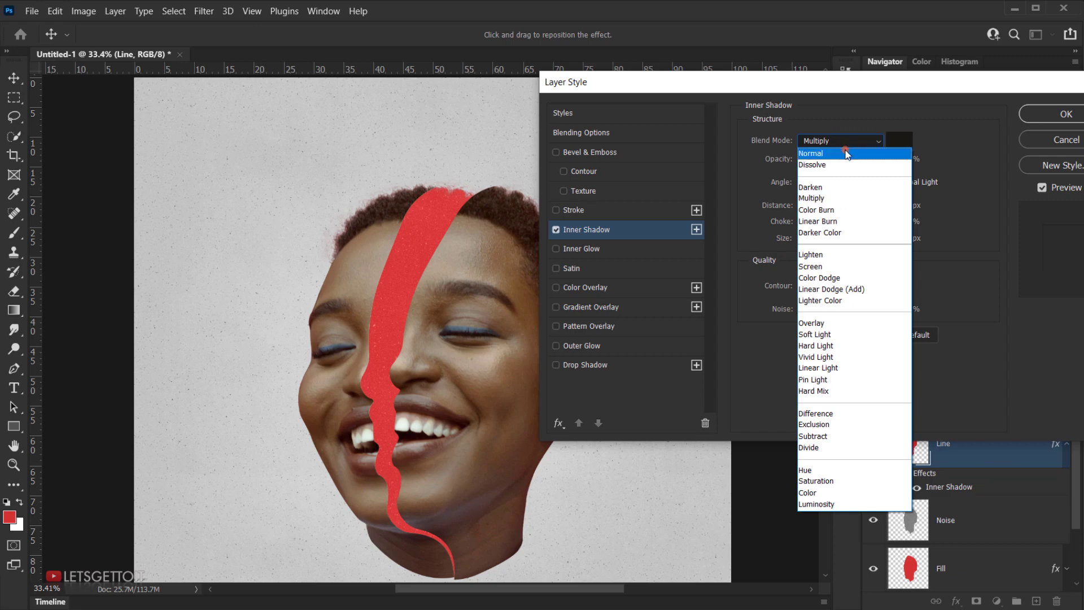
pyautogui.click(847, 154)
pyautogui.click(902, 145)
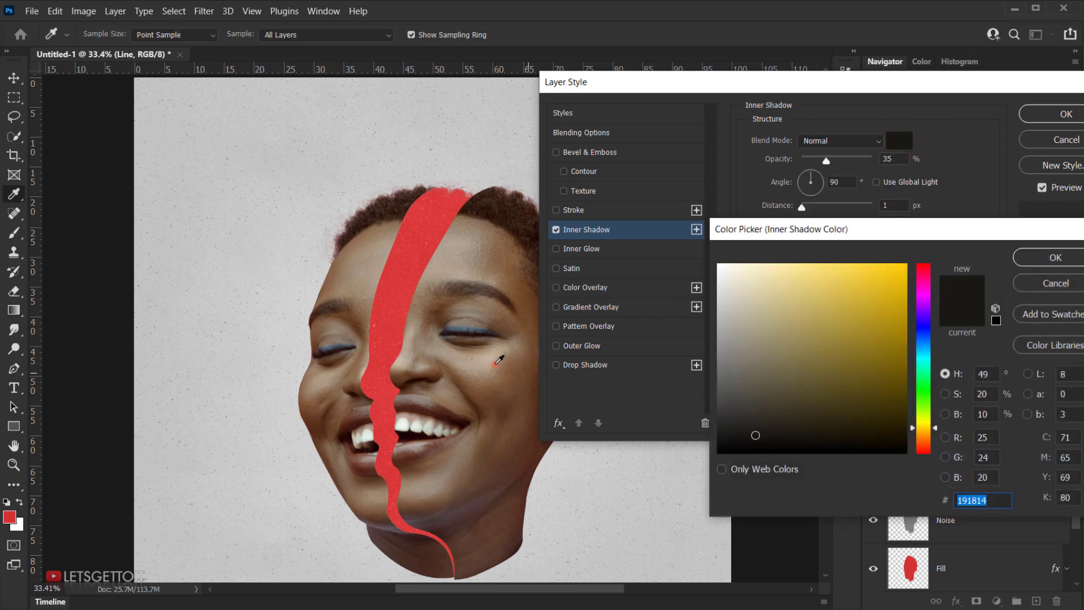
pyautogui.click(403, 362)
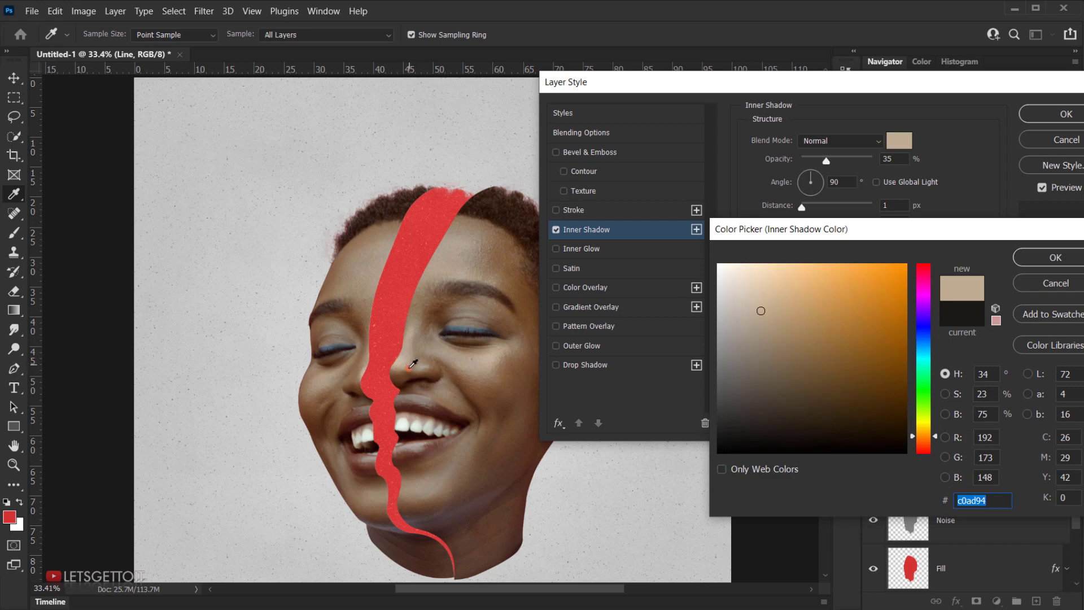
pyautogui.click(1055, 257)
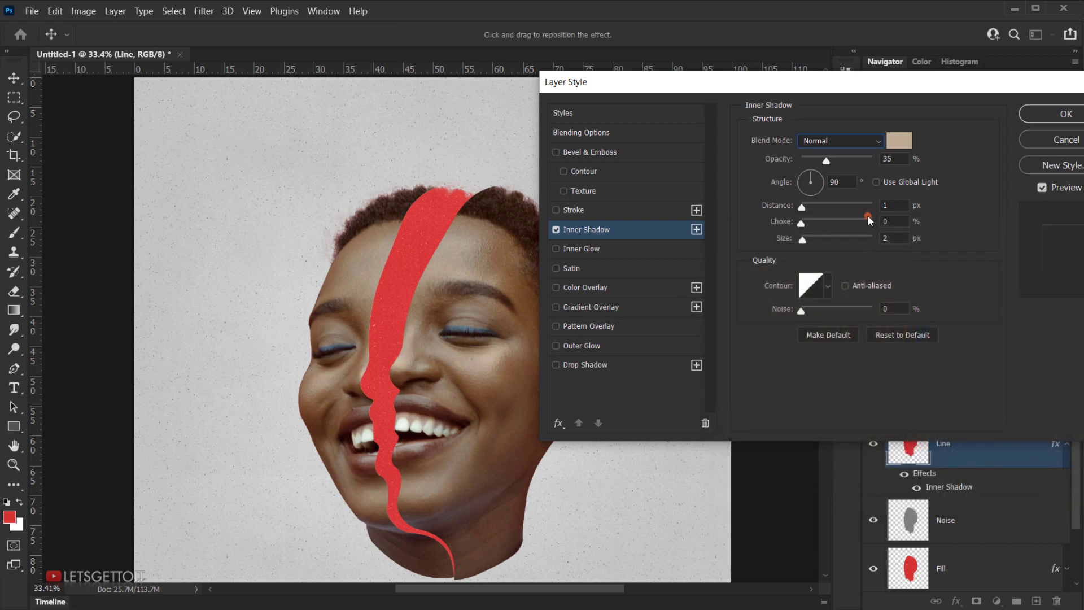
# - Set the Inner Shadow's opacity to 100%, size to 0 px and distance to 10 px
pyautogui.click(890, 159)
pyautogui.moveTo(803, 243); pyautogui.dragTo(783, 244)
pyautogui.moveTo(802, 208); pyautogui.dragTo(809, 208)
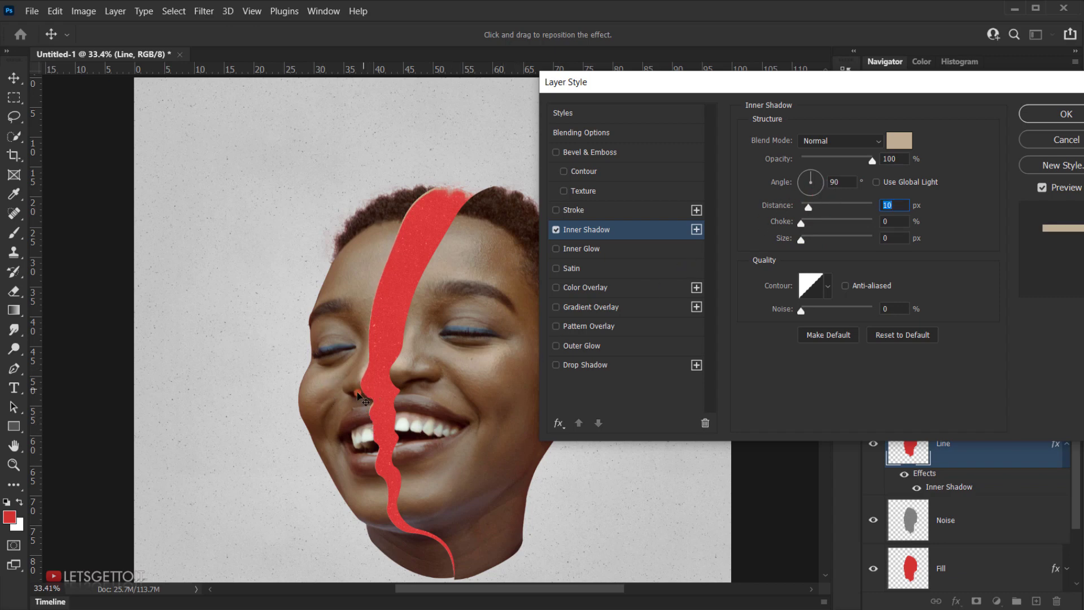
# - Reposition the Inner Shadow along the red band's left edge at an angle of -120°, fine-tune its distance to about 8 px, and apply it
pyautogui.moveTo(373, 419); pyautogui.dragTo(374, 421)
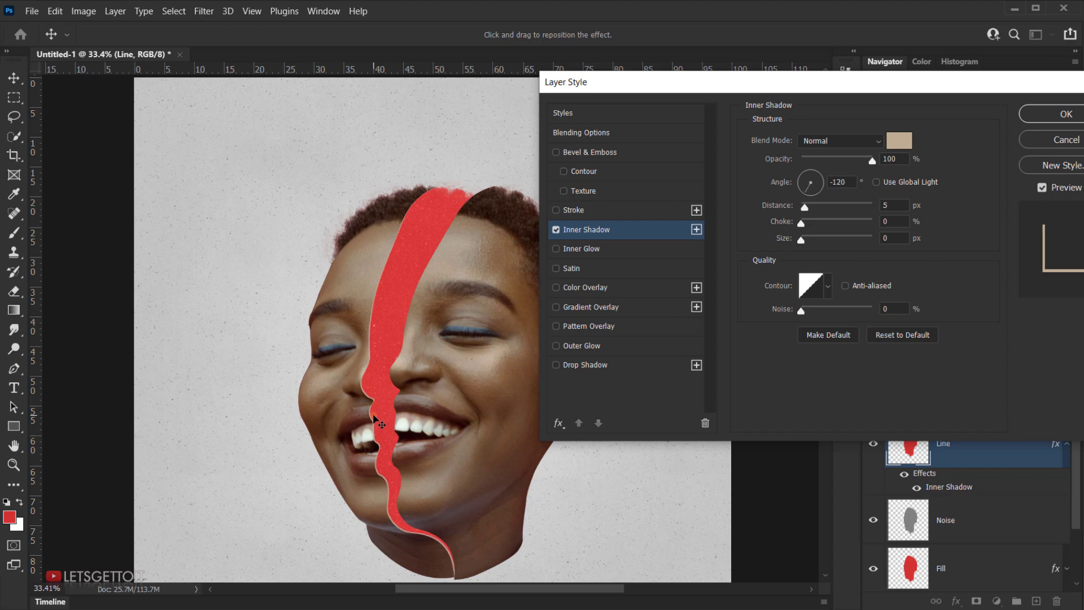
pyautogui.moveTo(374, 416); pyautogui.dragTo(374, 416)
pyautogui.press('Up')
pyautogui.press('Up')
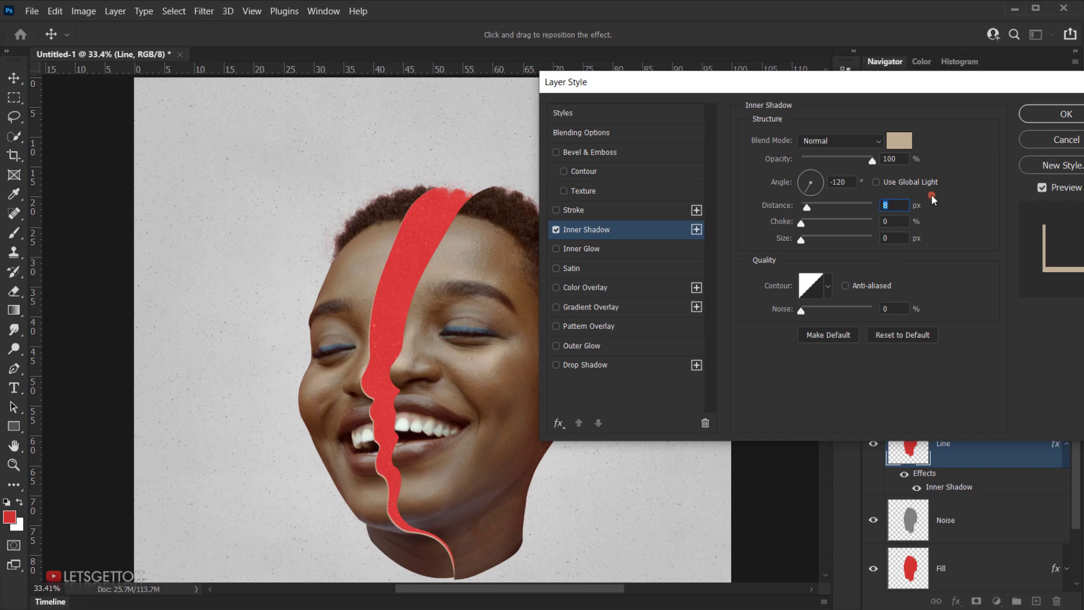
pyautogui.press('Up')
pyautogui.press('Up')
pyautogui.click(1063, 115)
# - Inspect the edge line along the face cut, compare it with the Line layer hidden and shown, and collapse the layer's effects list
pyautogui.press('p')
pyautogui.scroll(2, 388, 443)
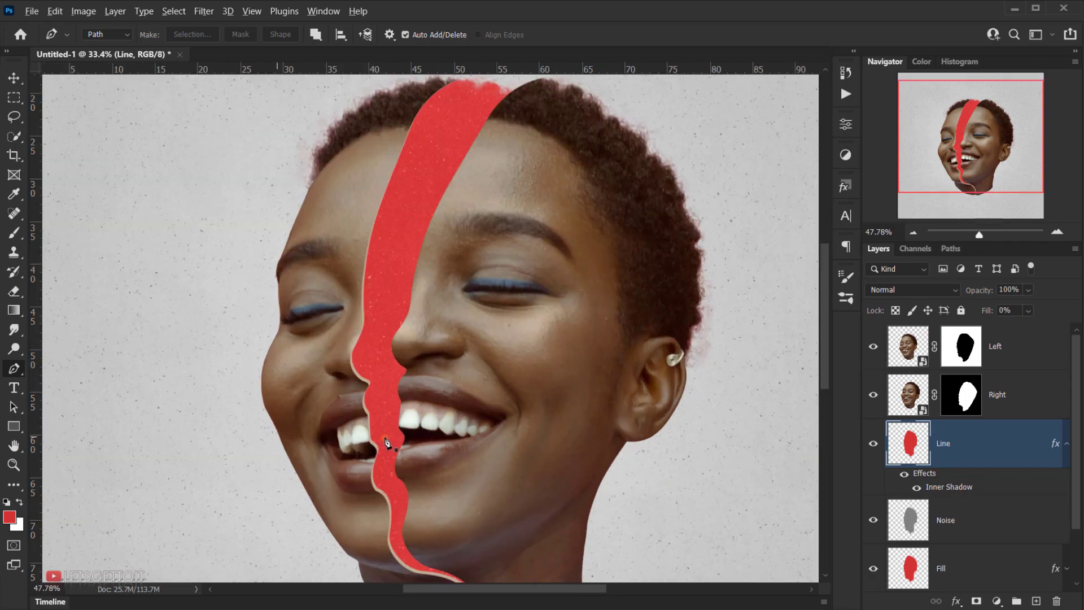
pyautogui.scroll(4, 386, 438)
pyautogui.moveTo(380, 372); pyautogui.dragTo(383, 325)
pyautogui.scroll(-2, 365, 367)
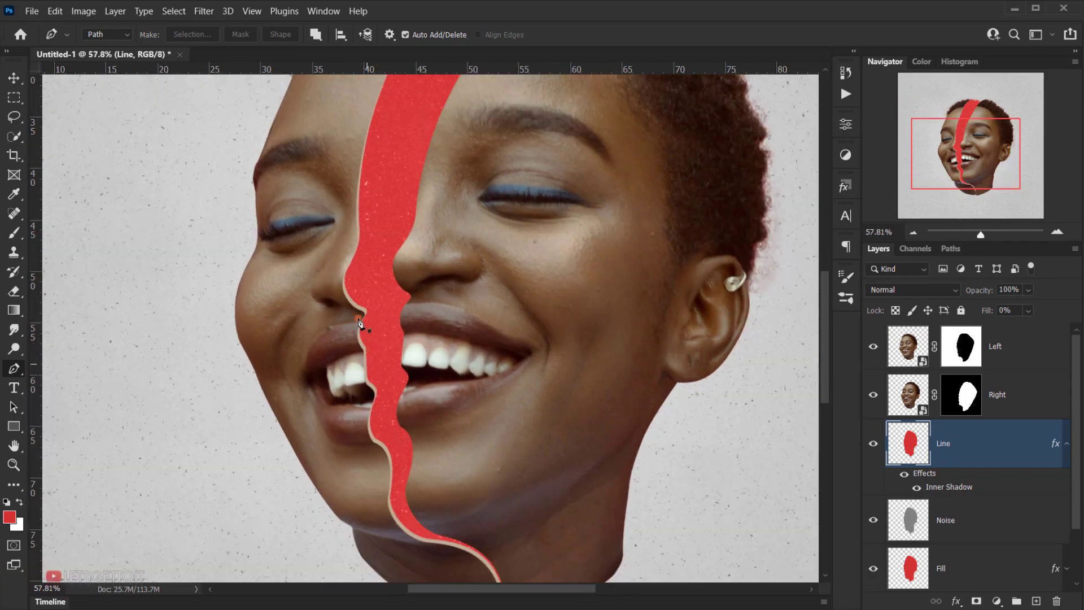
pyautogui.moveTo(388, 162); pyautogui.dragTo(388, 341)
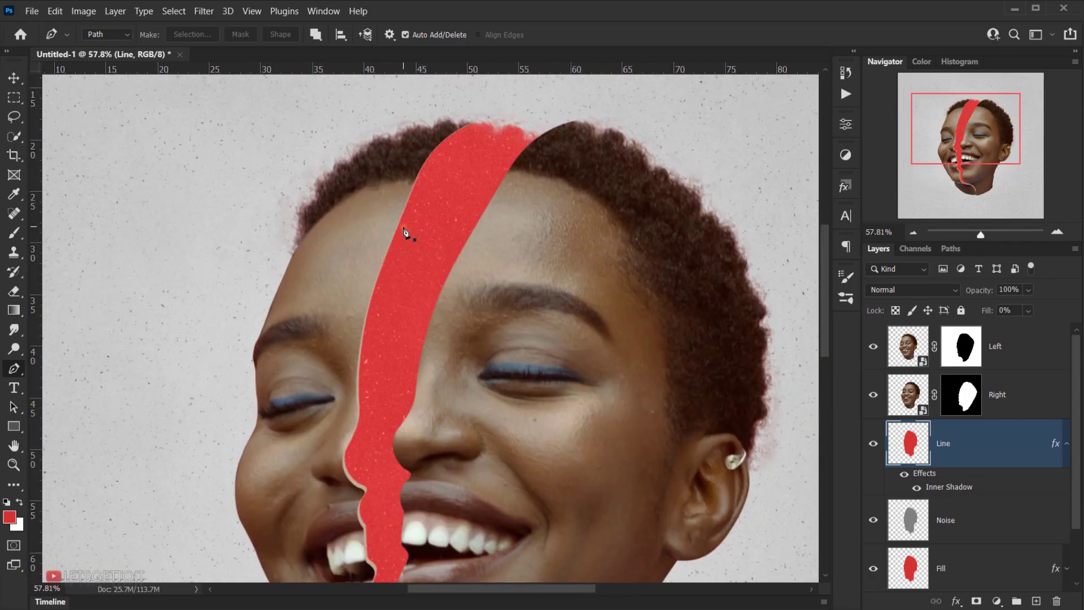
pyautogui.scroll(-2, 412, 235)
pyautogui.moveTo(449, 456); pyautogui.dragTo(433, 371)
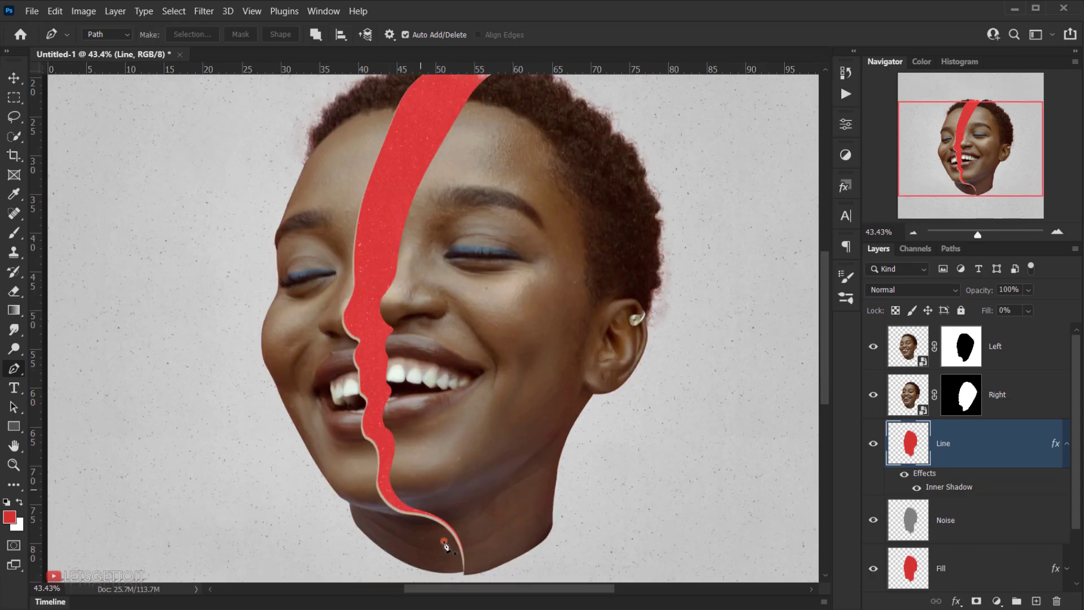
pyautogui.click(873, 444)
pyautogui.click(873, 443)
pyautogui.click(1066, 446)
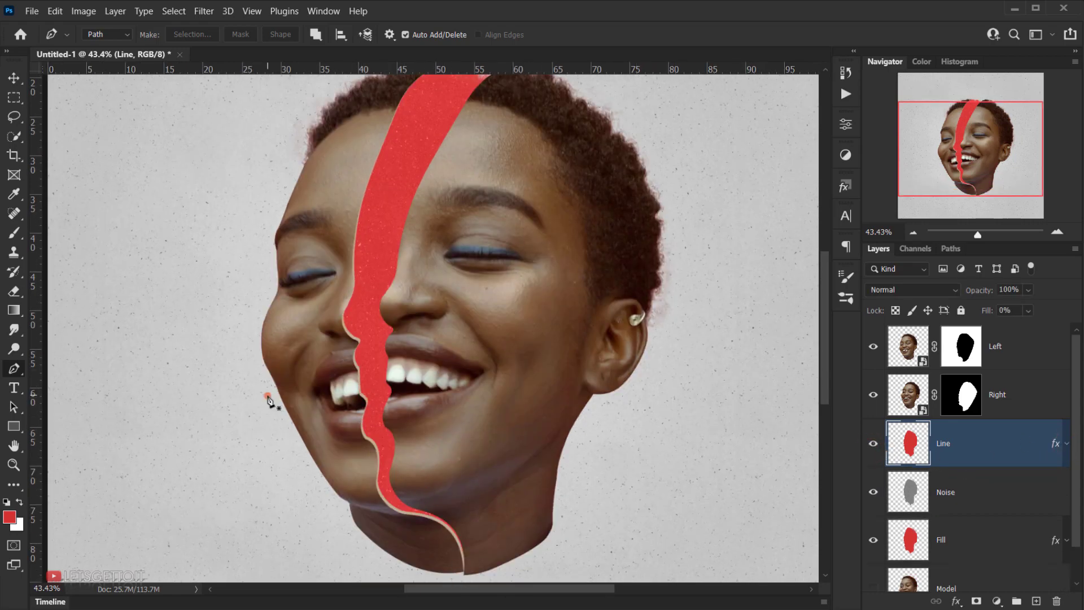
# - Load the Right layer's mask as a selection while keeping the Line layer active
pyautogui.scroll(-3, 271, 395)
pyautogui.scroll(1, 367, 392)
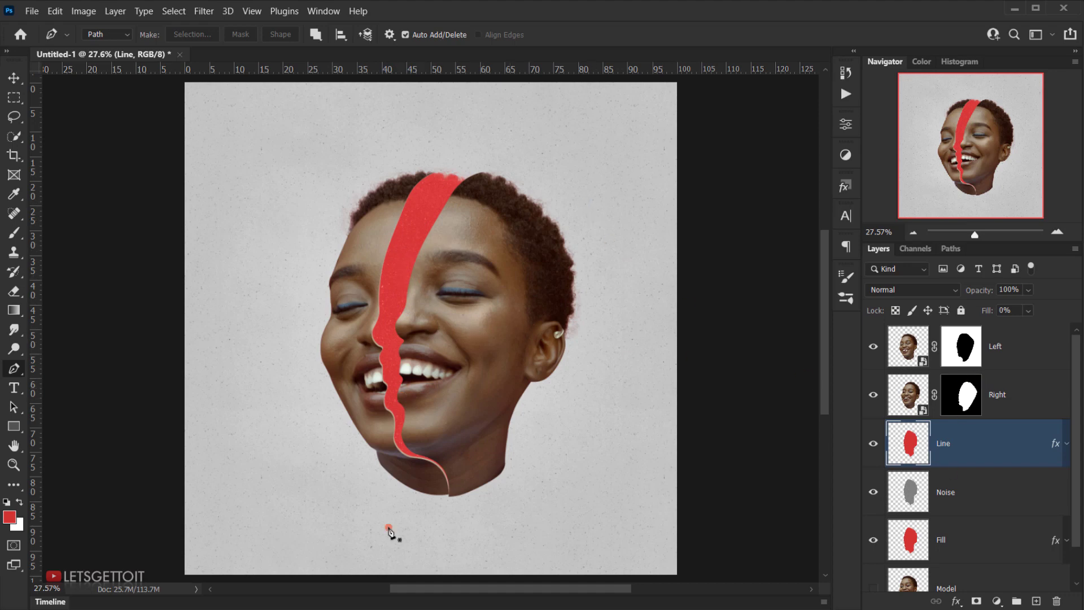
pyautogui.scroll(1, 393, 338)
pyautogui.scroll(1, 415, 366)
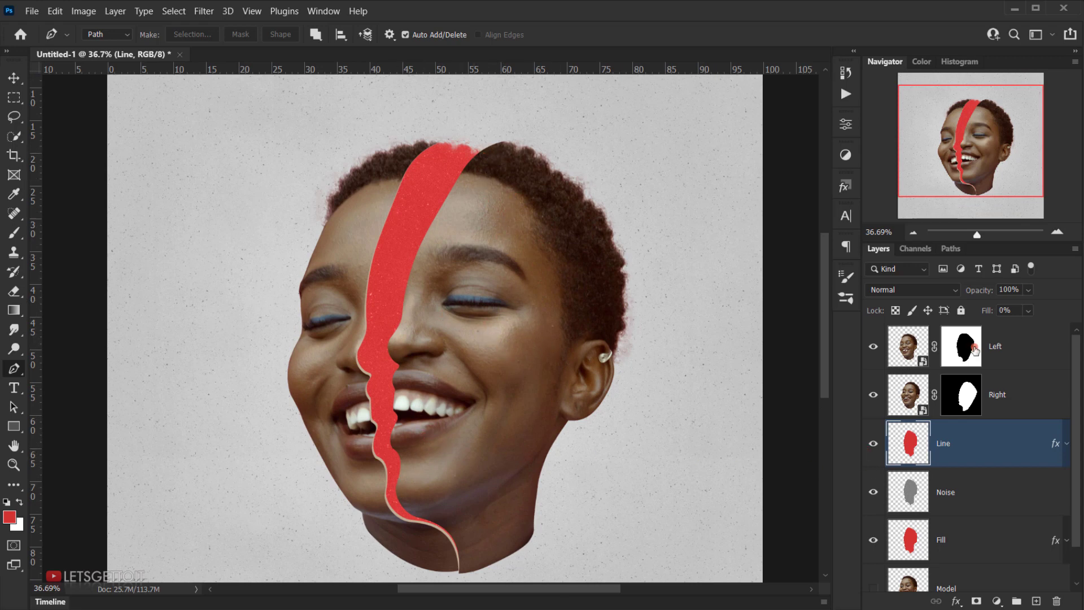
pyautogui.moveTo(985, 348); pyautogui.dragTo(1013, 406)
pyautogui.moveTo(969, 397); pyautogui.dragTo(972, 402)
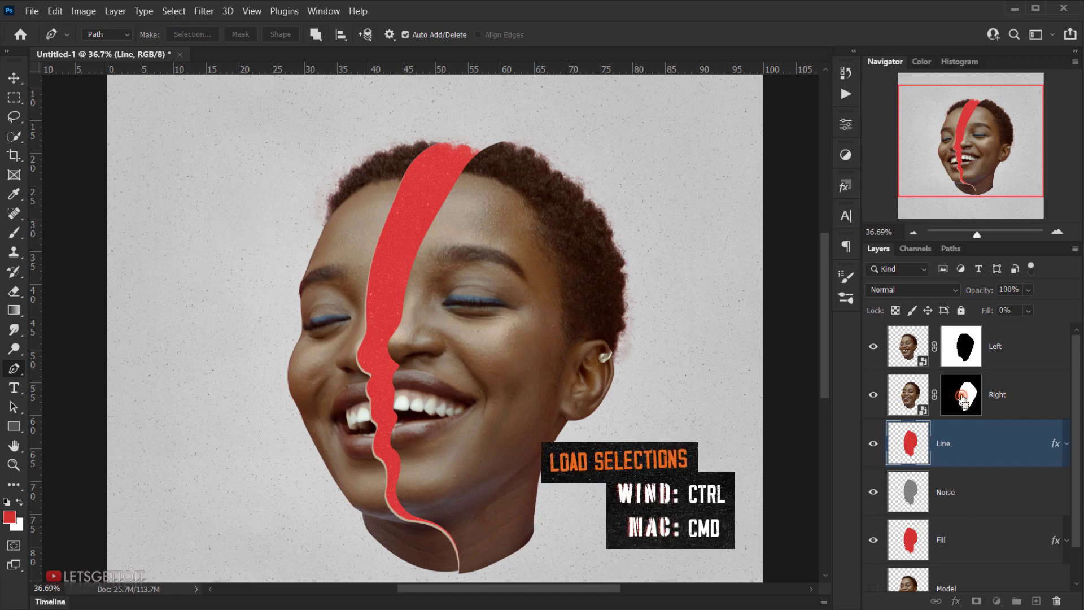
pyautogui.keyDown('ctrl'); pyautogui.click(968, 400); pyautogui.keyUp('ctrl')
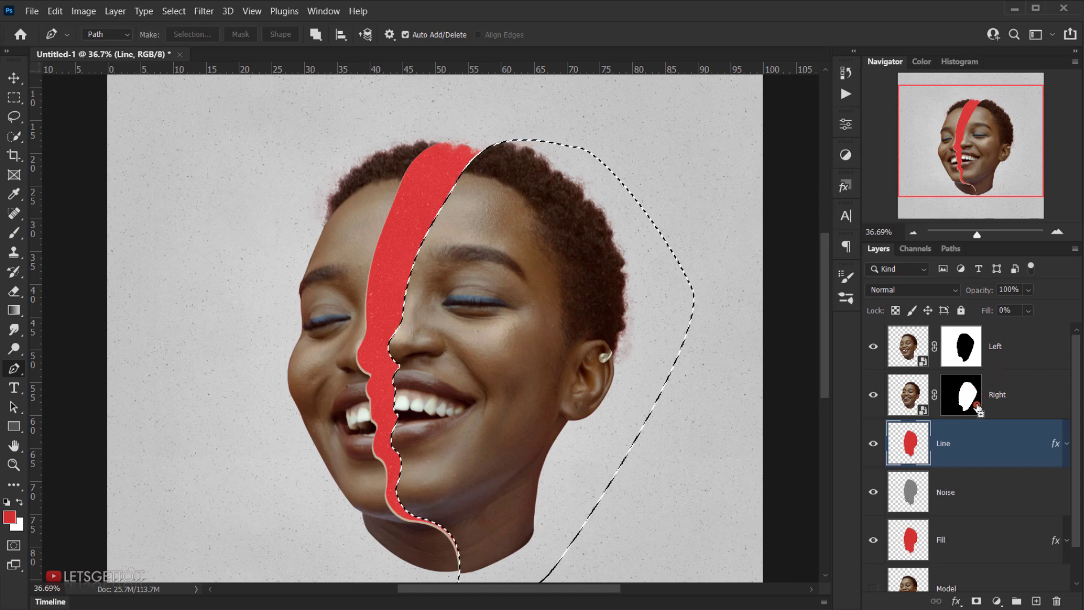
# - Intersect the selection with the head outline of the Right layer and add a new layer named Shadow above Line
pyautogui.keyDown('ctrl'); pyautogui.keyDown('alt'); pyautogui.keyDown('shift'); pyautogui.click(910, 399); pyautogui.keyUp('shift'); pyautogui.keyUp('alt'); pyautogui.keyUp('ctrl')
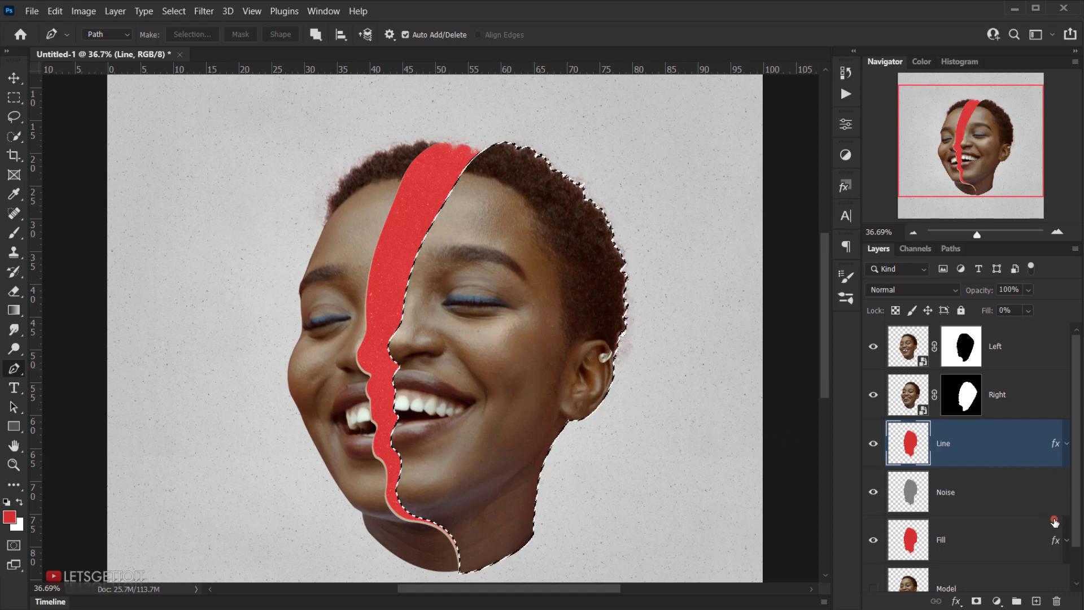
pyautogui.click(1037, 601)
pyautogui.doubleClick(955, 444)
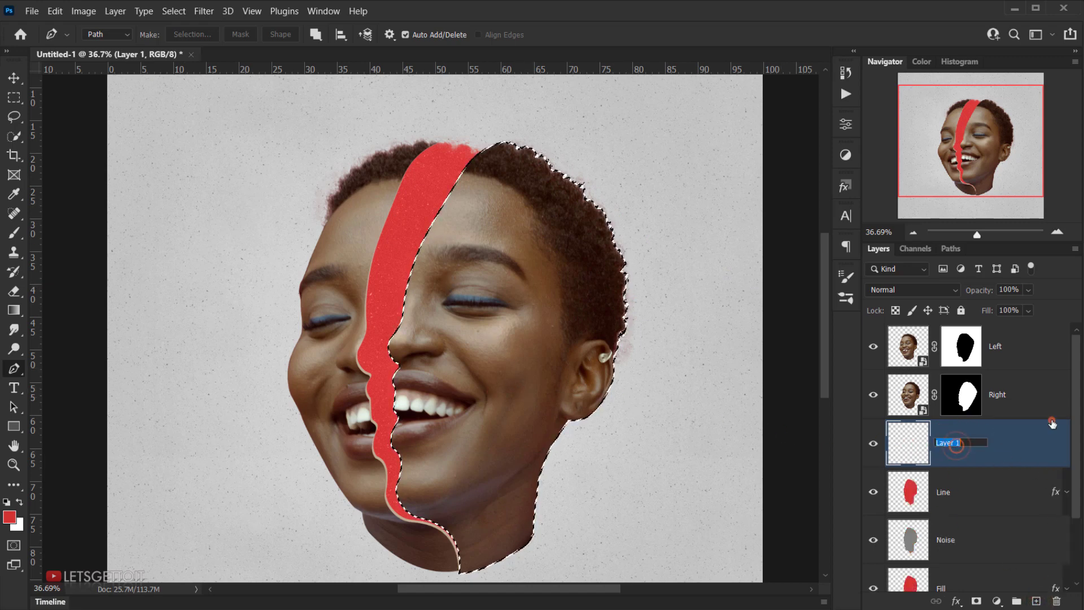
pyautogui.write('Shadow')
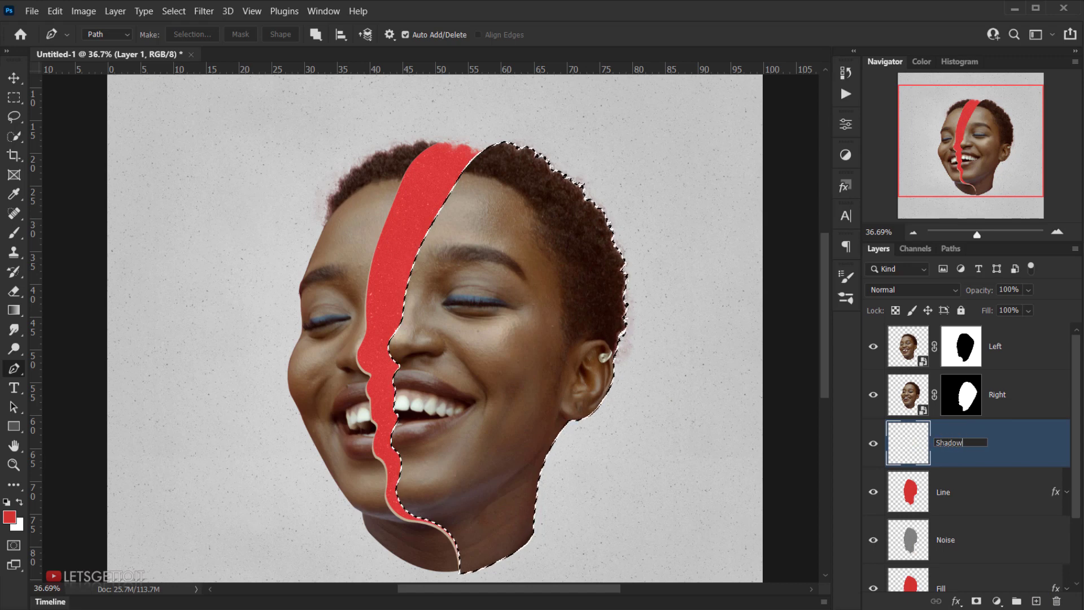
pyautogui.press('Return')
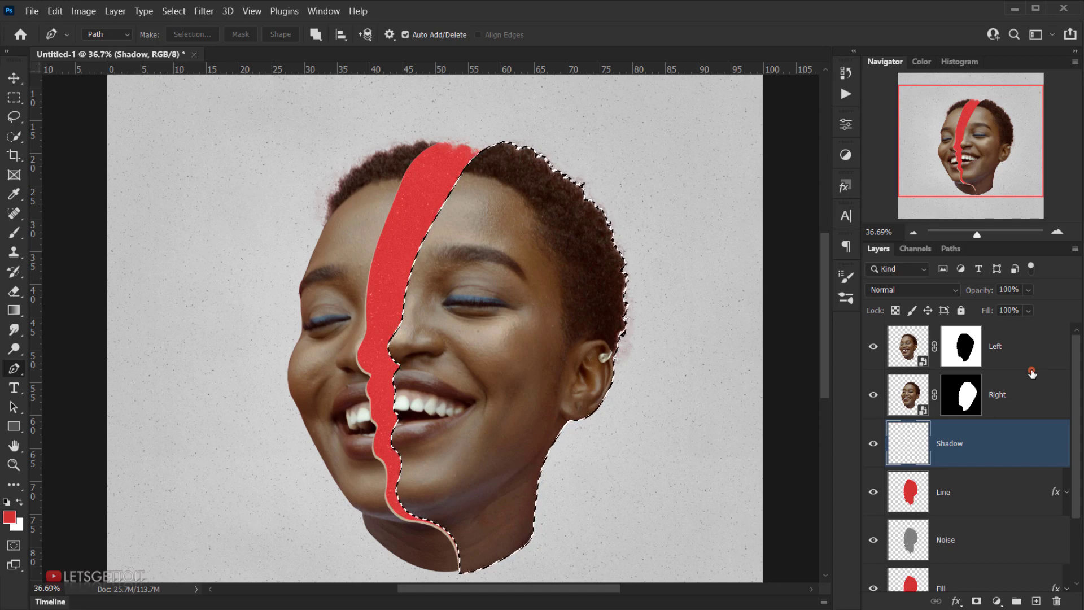
# - Fill the selection on the Shadow layer with the red foreground colour, deselect, and set the layer's Fill to 0%
pyautogui.hotkey('alt', 'BackSpace')
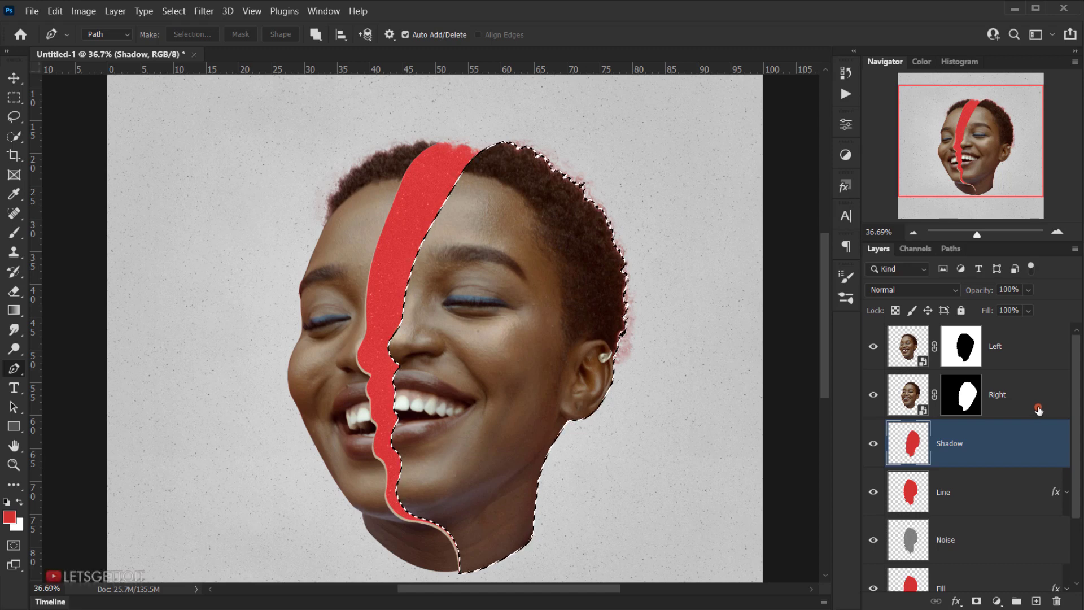
pyautogui.hotkey('ctrl', 'd')
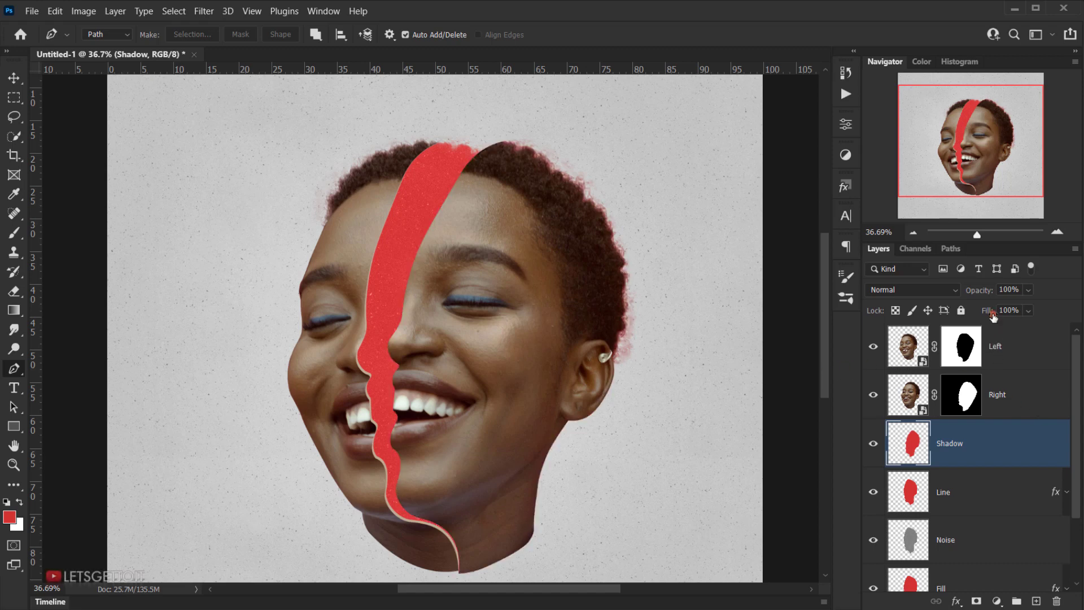
pyautogui.moveTo(993, 318); pyautogui.dragTo(863, 321)
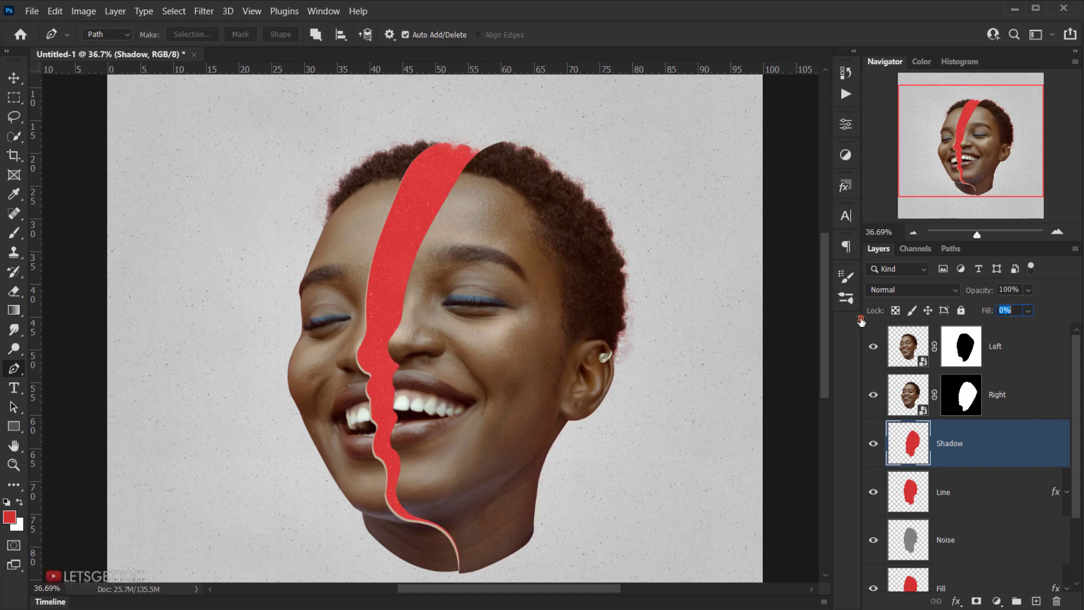
# - Add a default Drop Shadow to the Shadow layer with global light off and the shadow colour set to #111110
pyautogui.moveTo(519, 325); pyautogui.dragTo(490, 301)
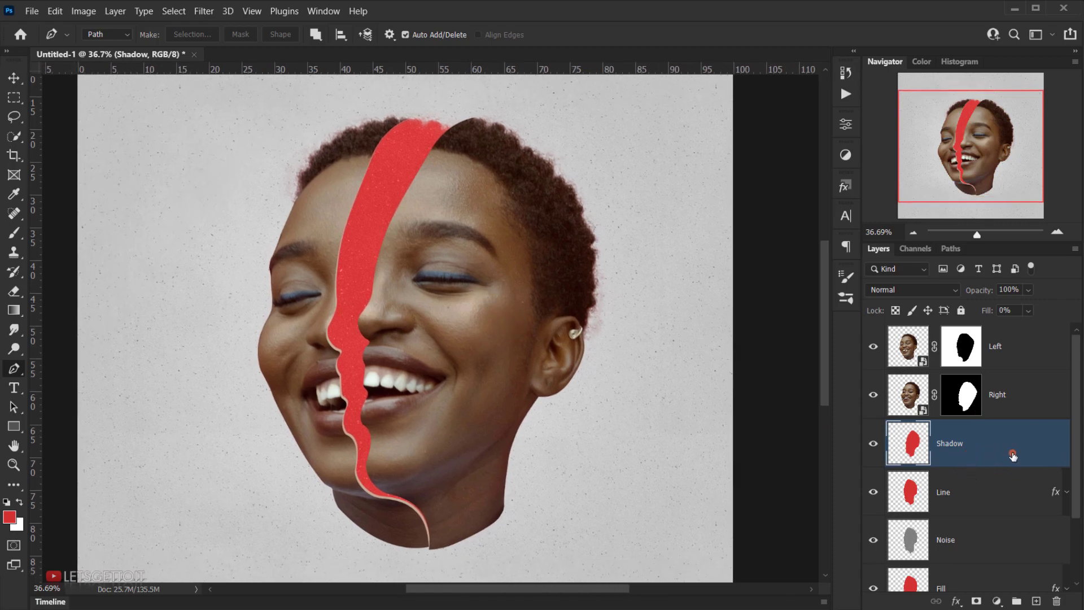
pyautogui.doubleClick(1036, 449)
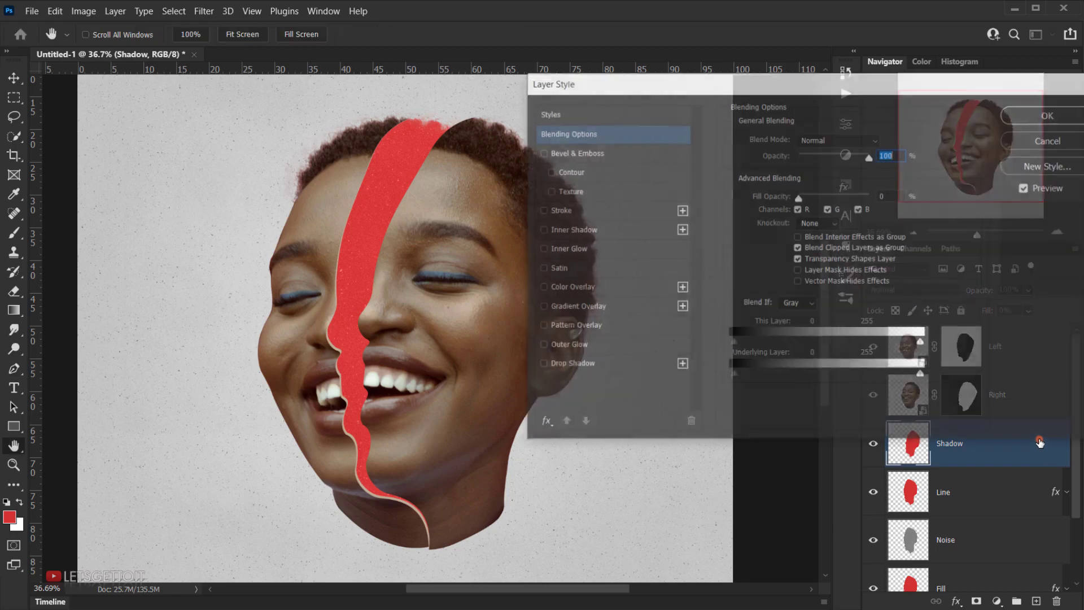
pyautogui.click(589, 365)
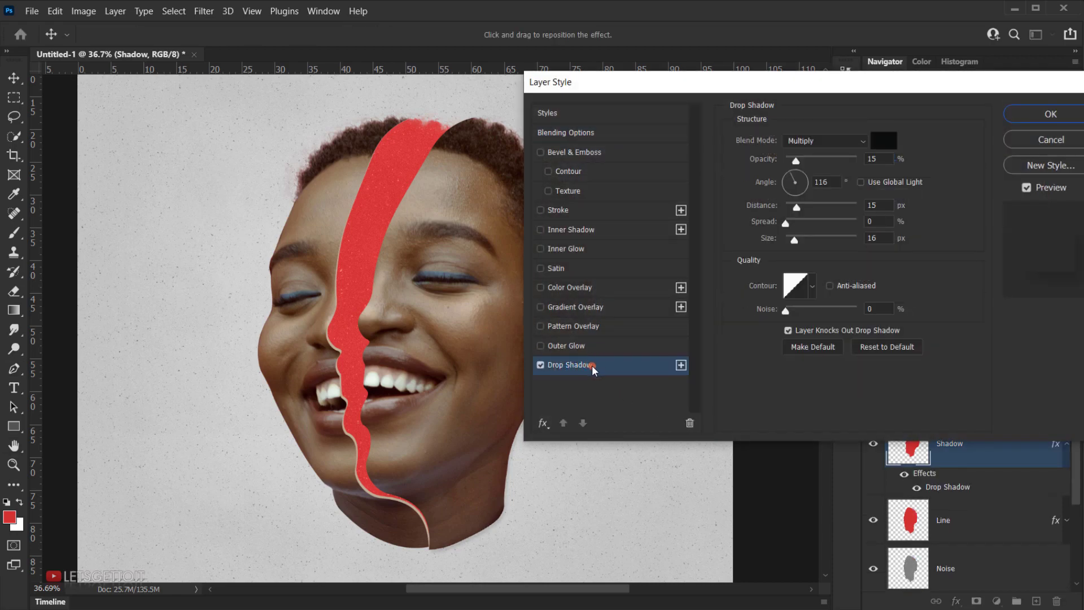
pyautogui.click(878, 348)
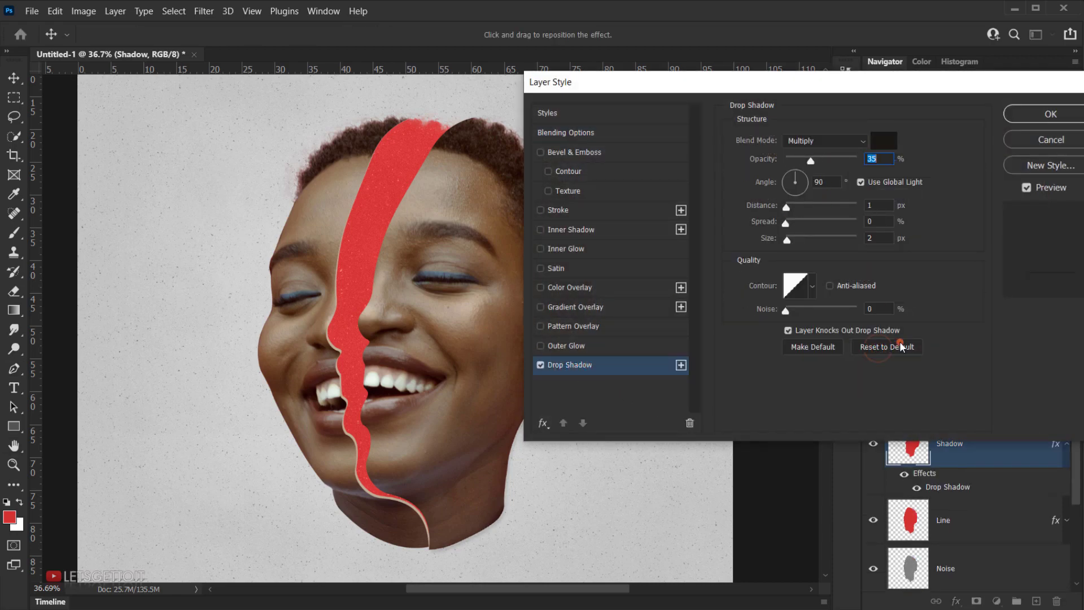
pyautogui.click(862, 181)
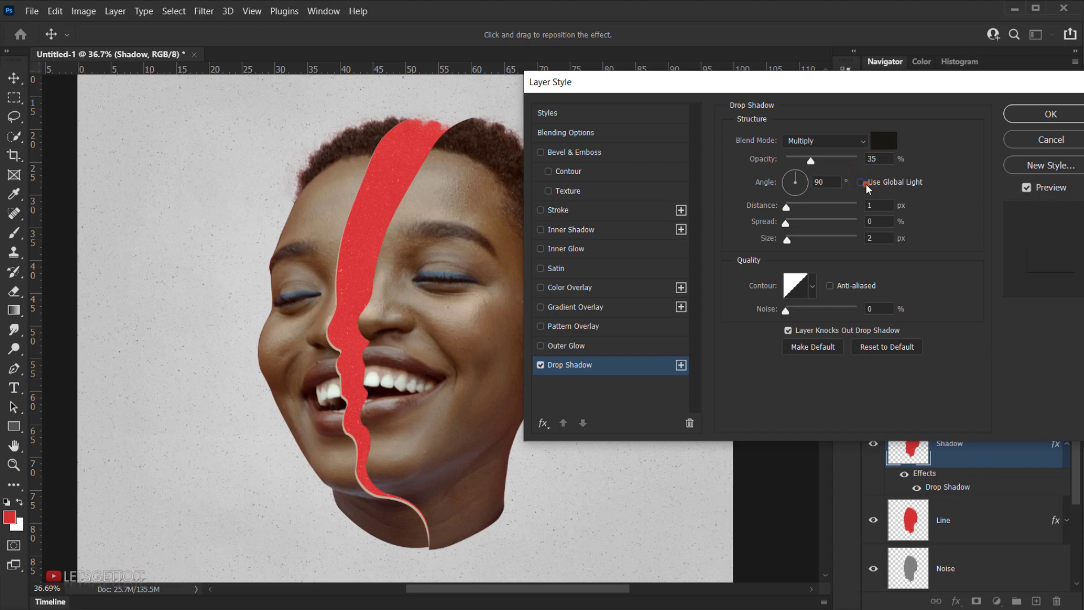
pyautogui.click(884, 143)
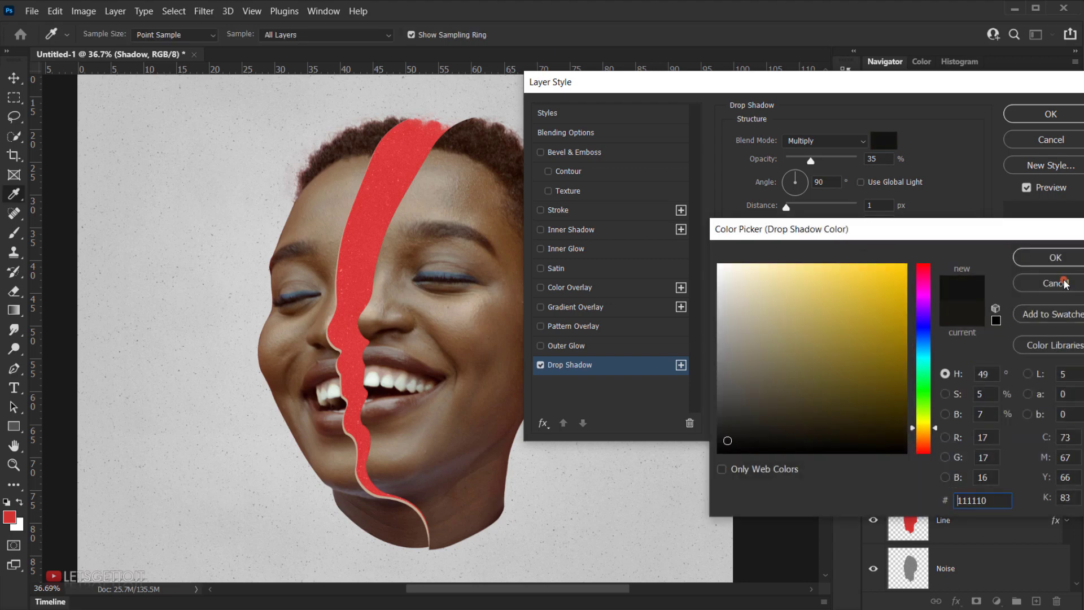
pyautogui.click(1054, 257)
# - Set the drop shadow to 58% opacity, 30° angle, 75 px distance and 95 px size, and apply the layer style
pyautogui.moveTo(811, 161); pyautogui.dragTo(827, 162)
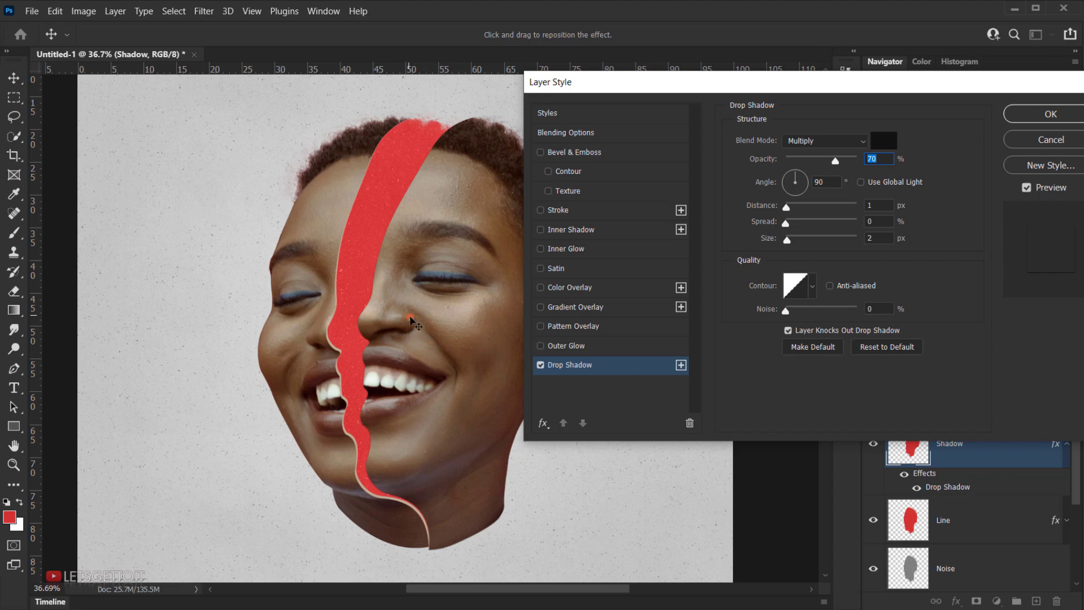
pyautogui.moveTo(413, 315)
pyautogui.mouseDown()
pyautogui.moveTo(418, 327)
pyautogui.moveTo(407, 329)
pyautogui.mouseUp()
pyautogui.moveTo(790, 240); pyautogui.dragTo(813, 242)
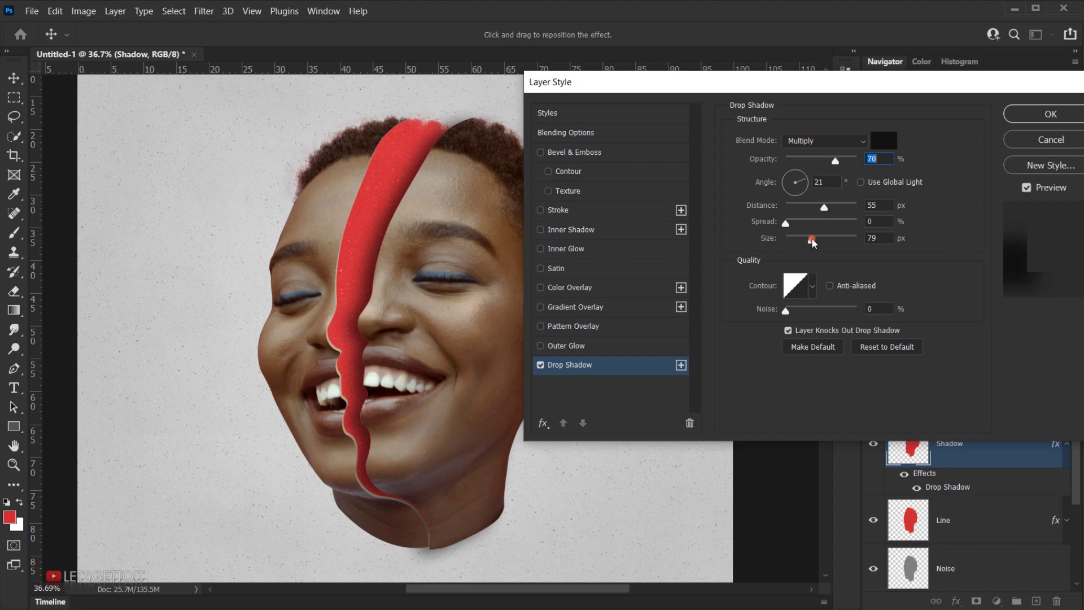
pyautogui.moveTo(404, 331); pyautogui.dragTo(413, 311)
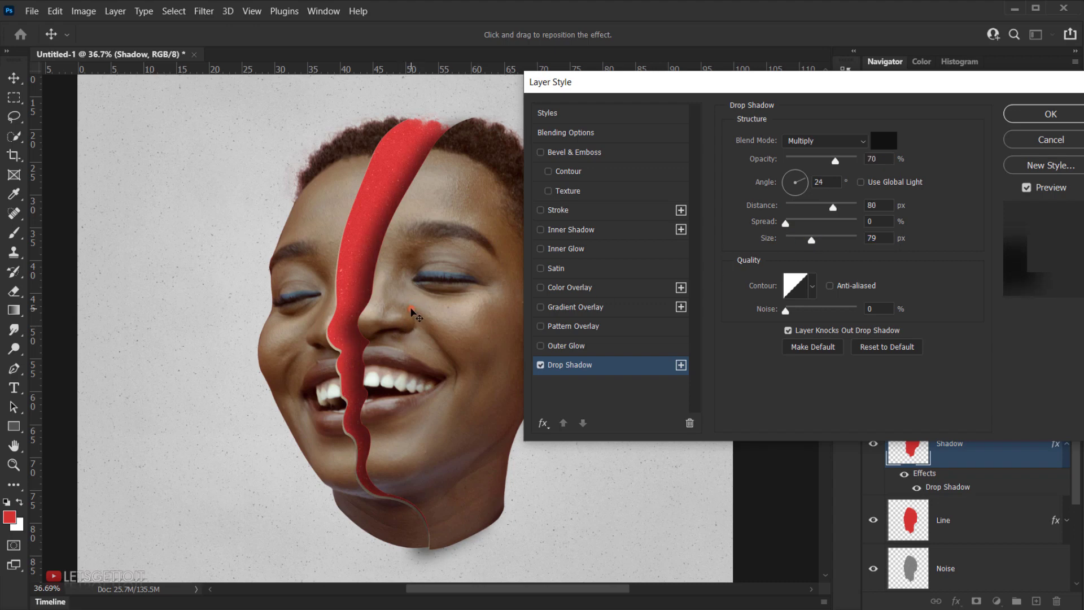
pyautogui.click(807, 251)
pyautogui.moveTo(831, 163); pyautogui.dragTo(828, 164)
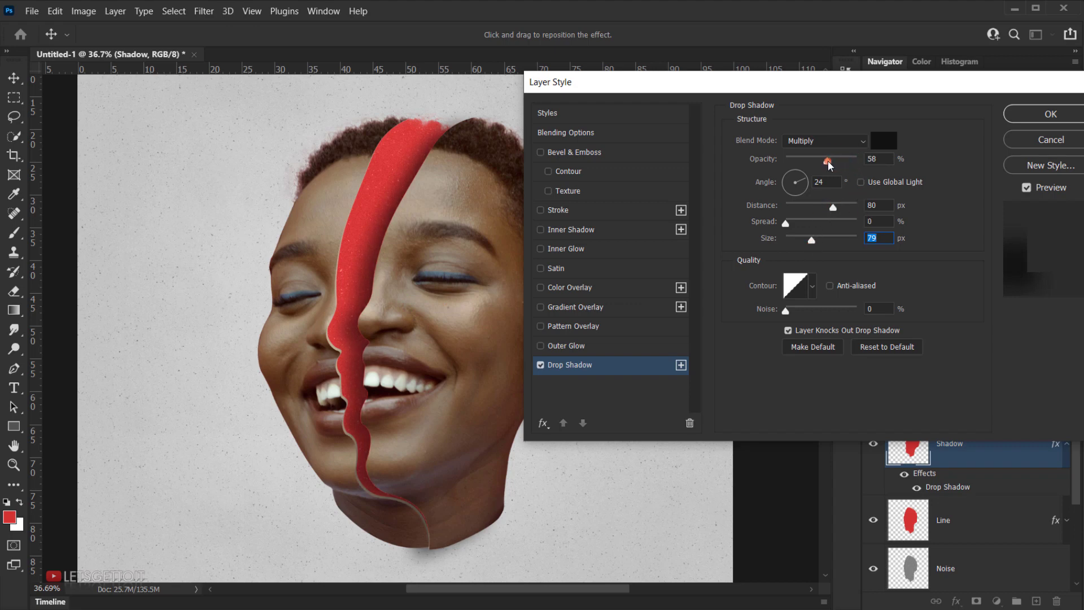
pyautogui.moveTo(831, 163); pyautogui.dragTo(827, 164)
pyautogui.moveTo(353, 343); pyautogui.dragTo(363, 344)
pyautogui.moveTo(824, 238); pyautogui.dragTo(817, 242)
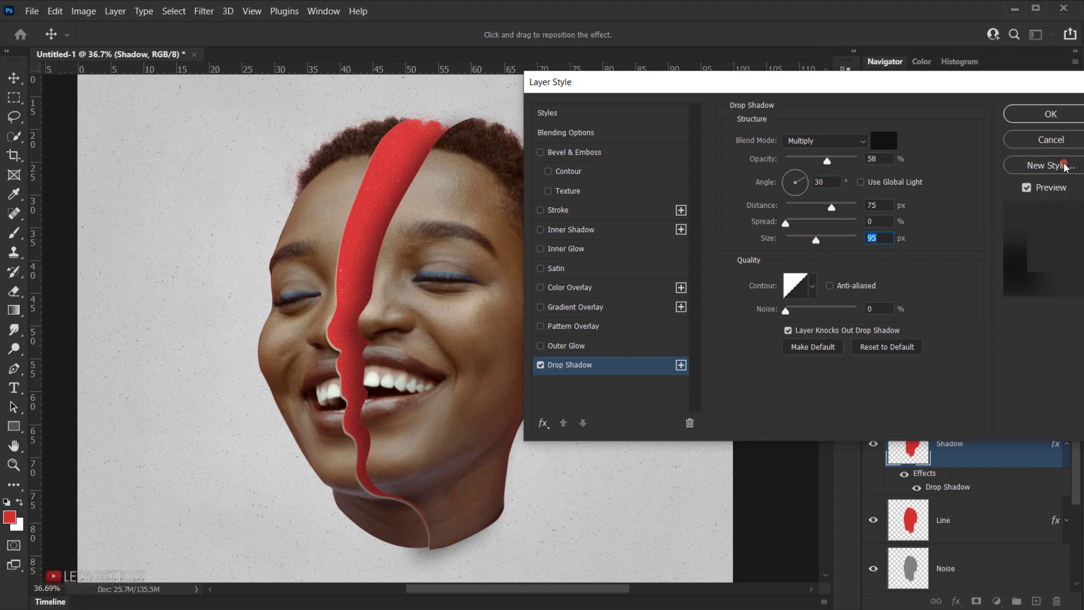
pyautogui.click(1058, 117)
# - Convert the Shadow layer's drop shadow effect into a separate layer
pyautogui.press('p')
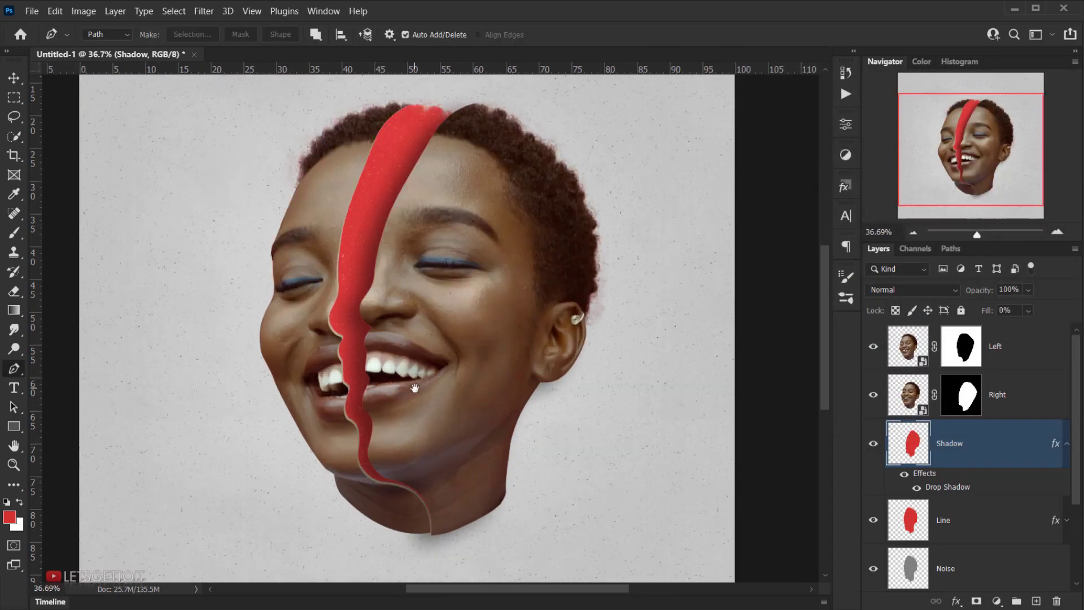
pyautogui.moveTo(415, 388); pyautogui.dragTo(395, 356)
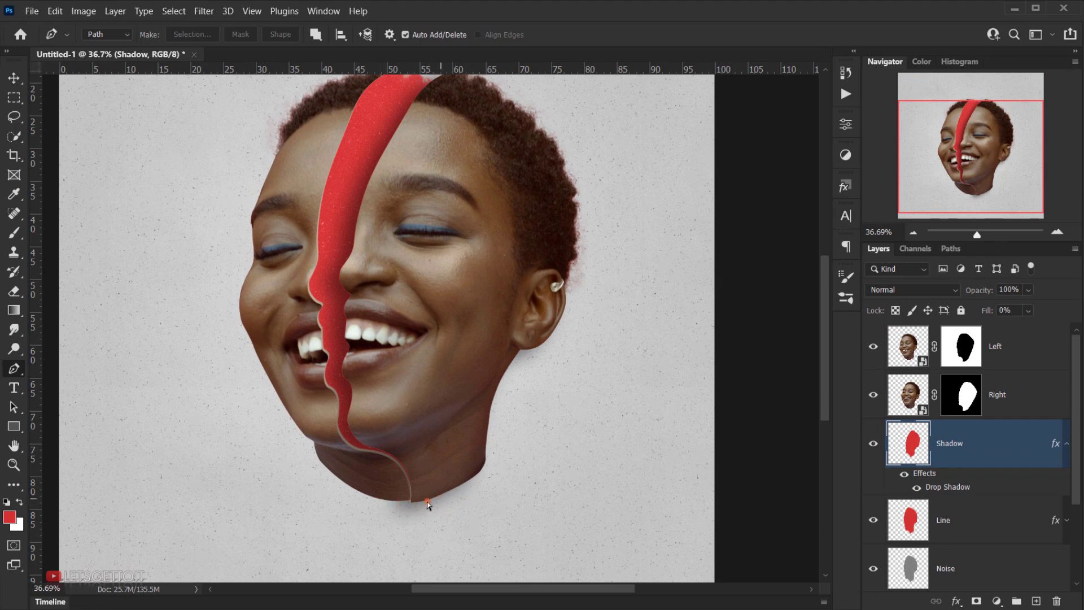
pyautogui.scroll(1, 389, 305)
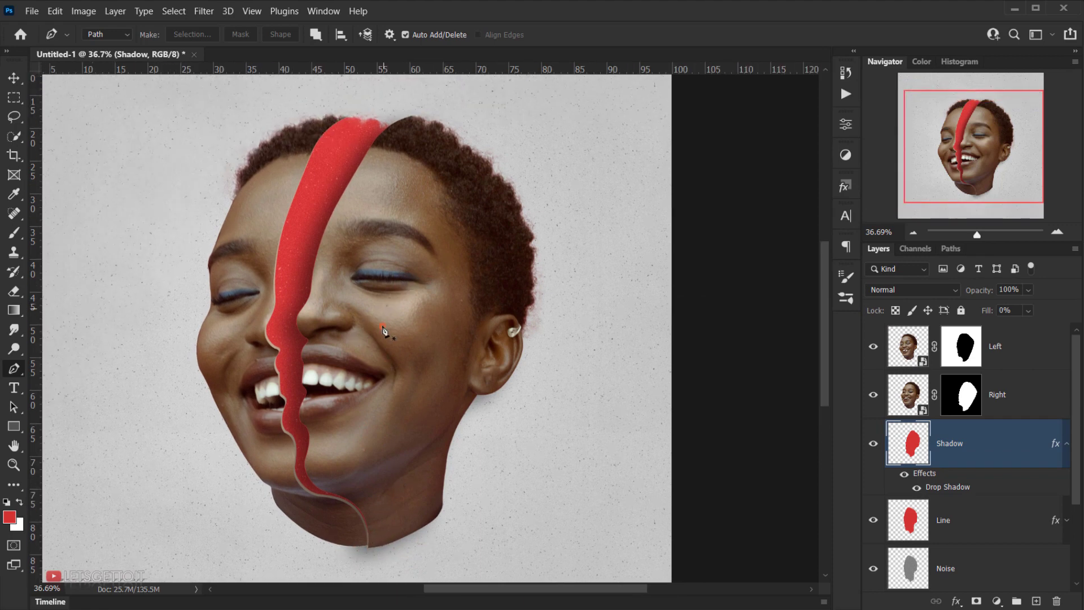
pyautogui.scroll(1, 373, 375)
pyautogui.scroll(-2, 947, 443)
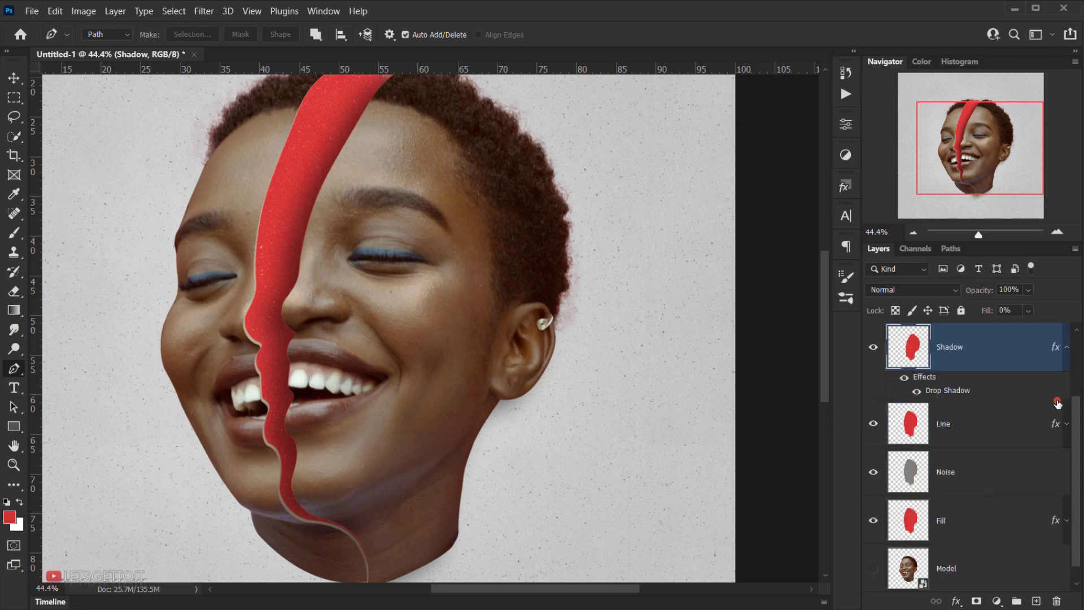
pyautogui.scroll(2, 1004, 421)
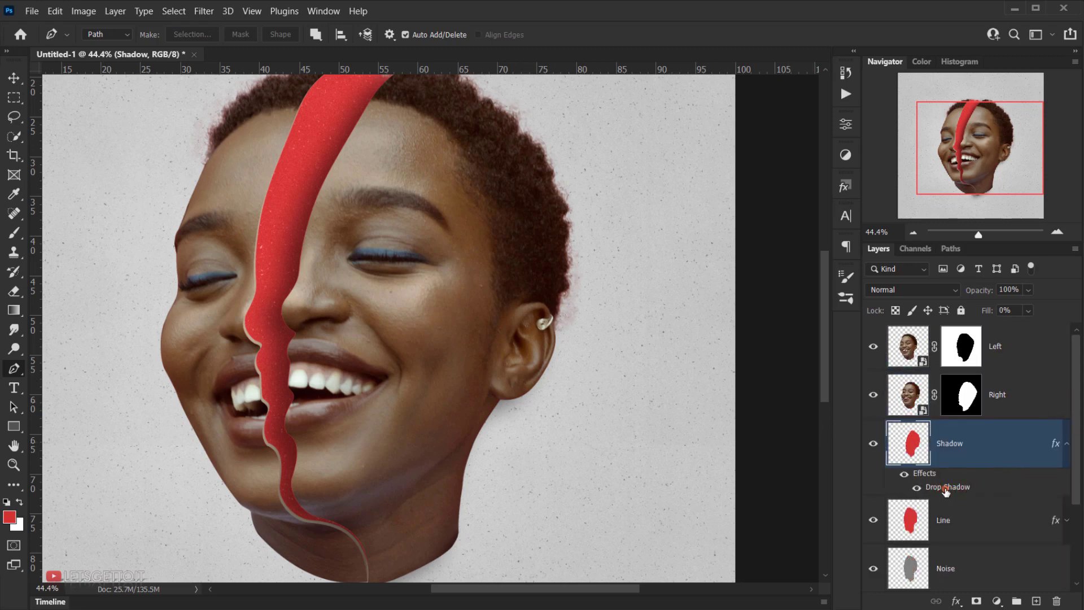
pyautogui.rightClick(1054, 446)
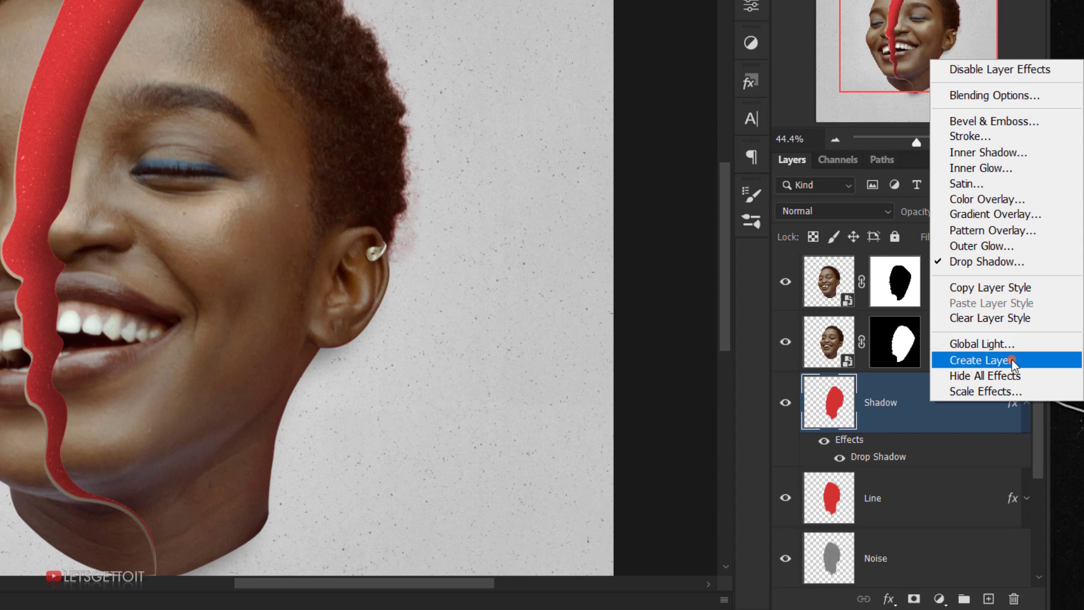
pyautogui.click(1008, 361)
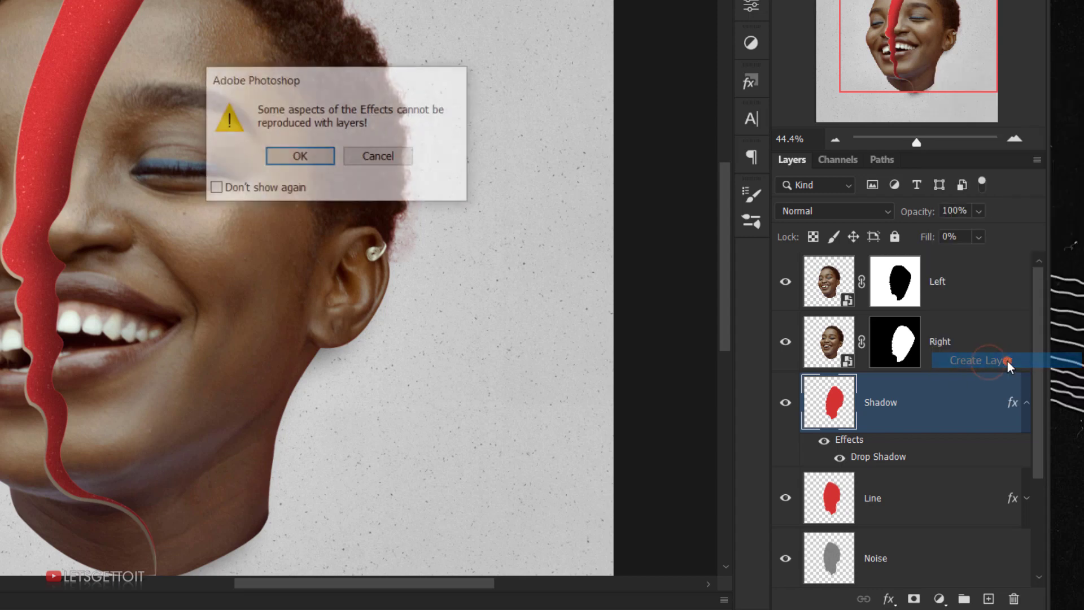
pyautogui.click(299, 156)
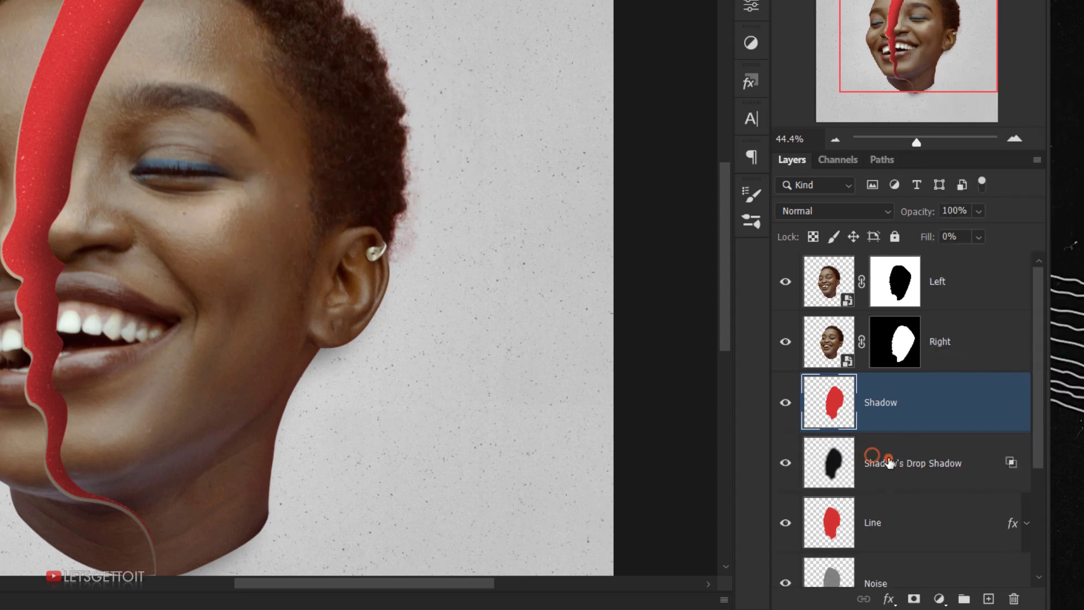
# - Hide the red Shadow layer and switch its separated drop shadow layer off and on to compare
pyautogui.click(898, 463)
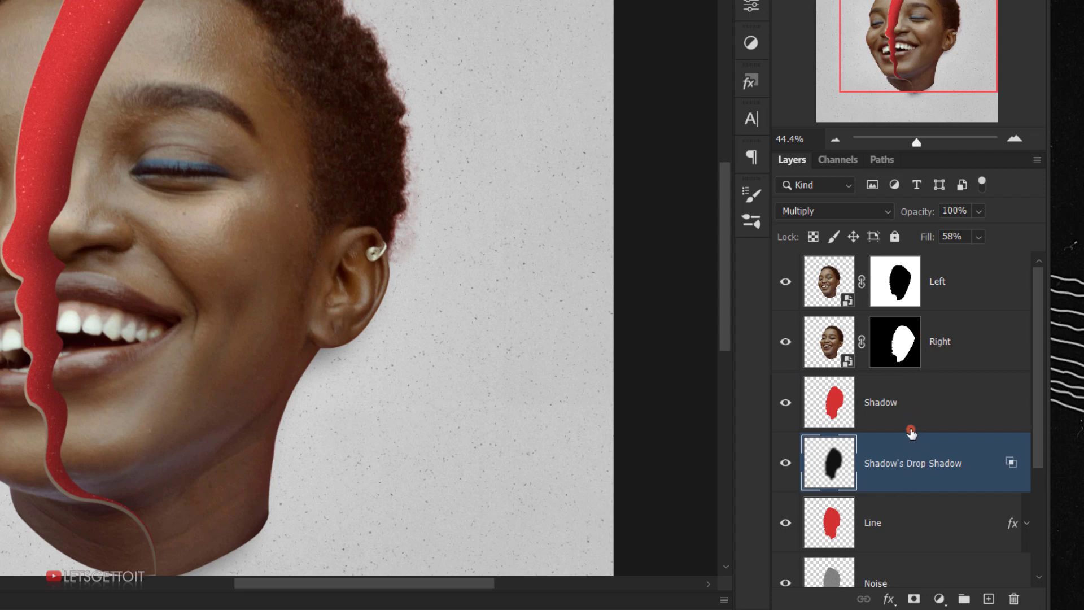
pyautogui.click(890, 409)
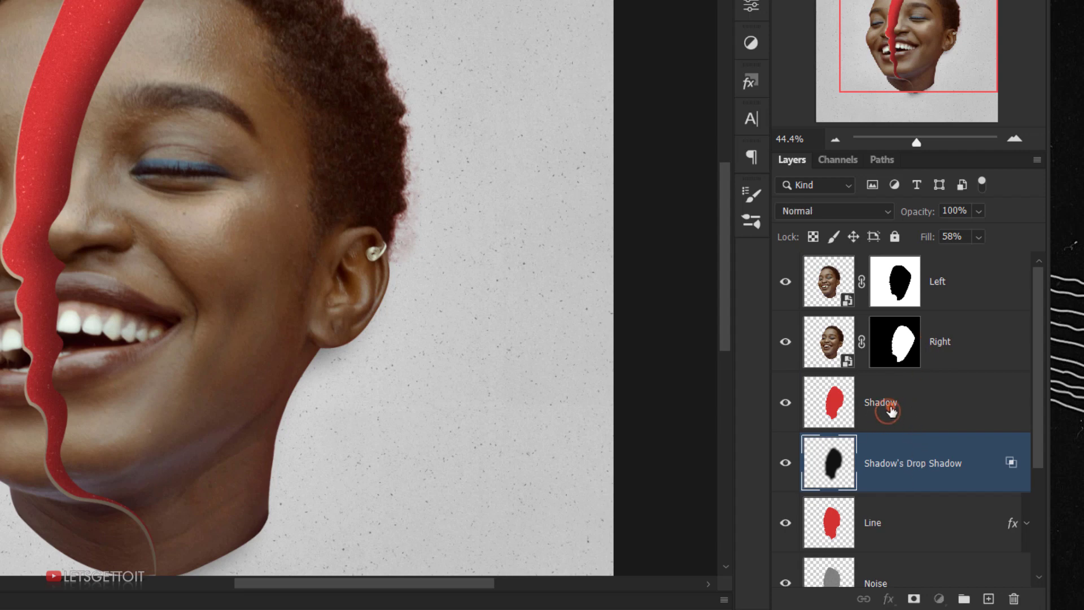
pyautogui.click(785, 403)
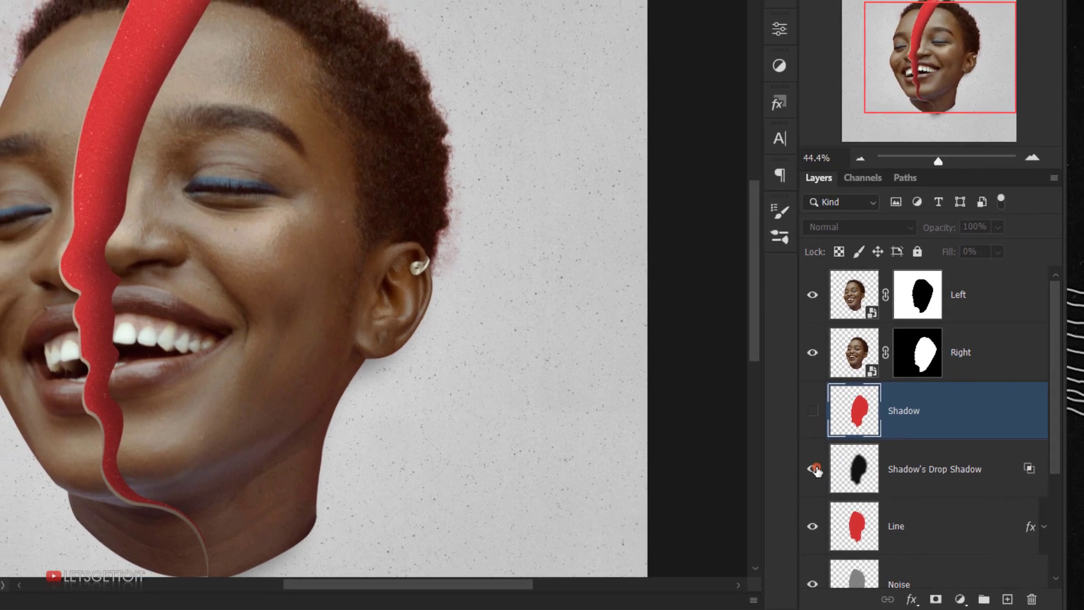
pyautogui.click(794, 464)
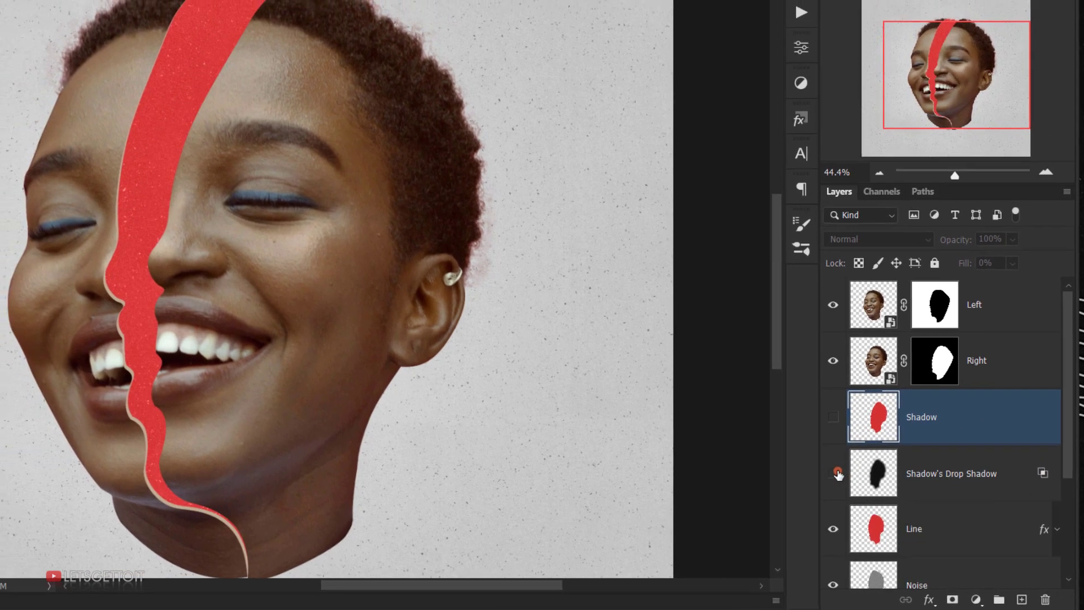
pyautogui.click(795, 465)
# - Load the Shadow layer's outline as a selection and add the Left layer's head outline to it
pyautogui.scroll(-3, 796, 462)
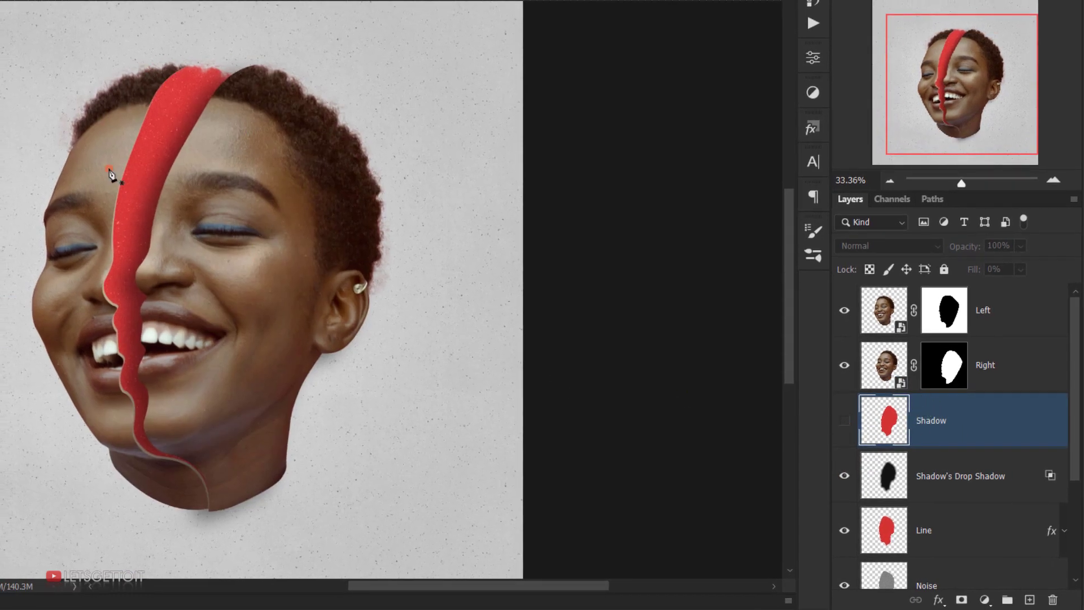
pyautogui.keyDown('ctrl'); pyautogui.click(893, 422); pyautogui.keyUp('ctrl')
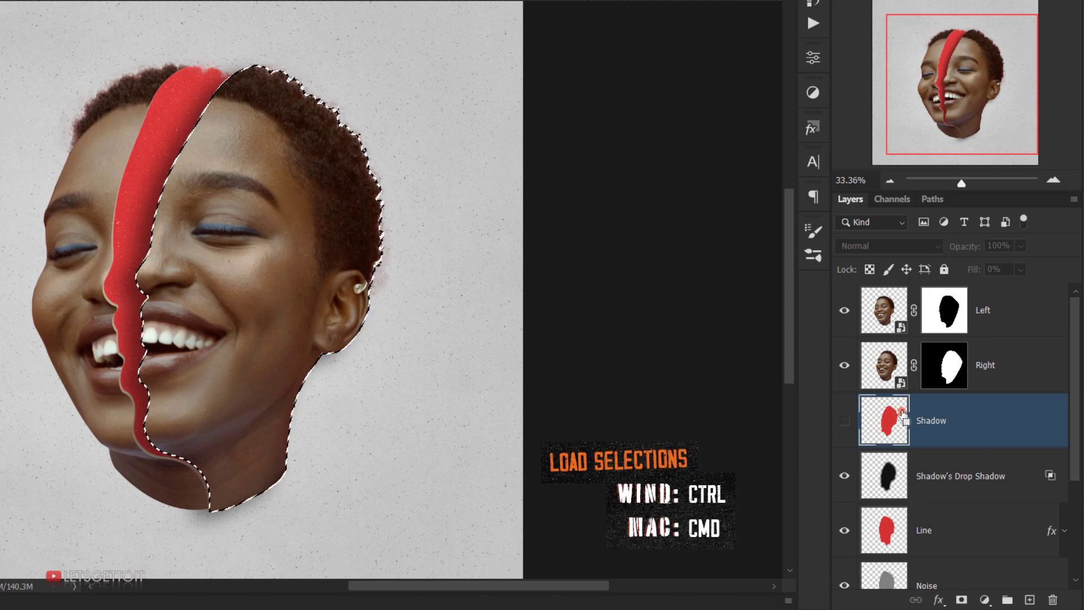
pyautogui.keyDown('ctrl'); pyautogui.keyDown('shift'); pyautogui.click(880, 317); pyautogui.keyUp('shift'); pyautogui.keyUp('ctrl')
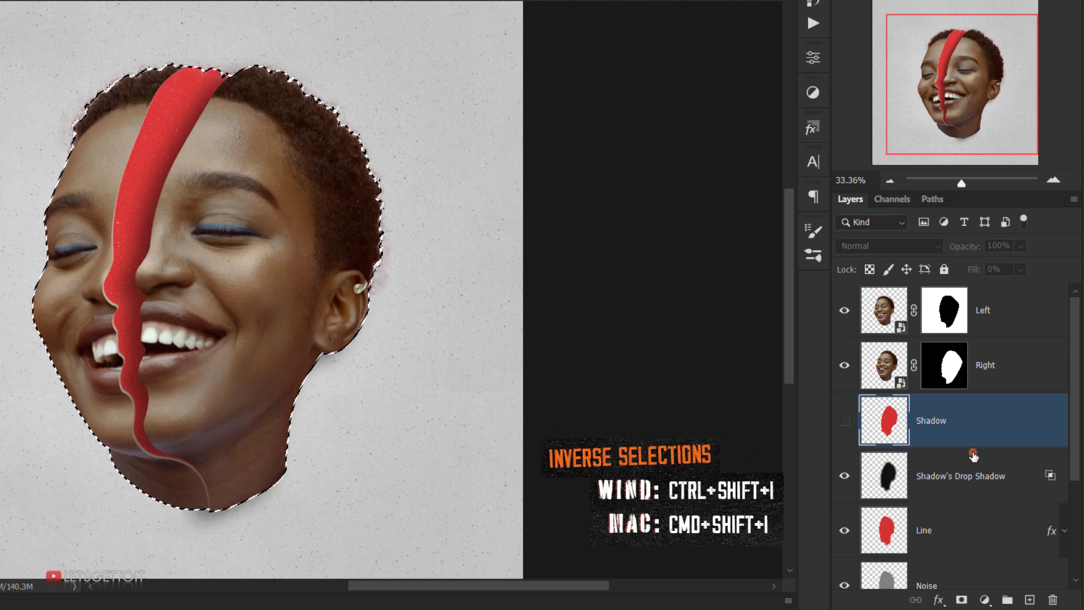
# - Delete the part of Shadow's Drop Shadow that lies outside the head outline, and deselect
pyautogui.click(899, 466)
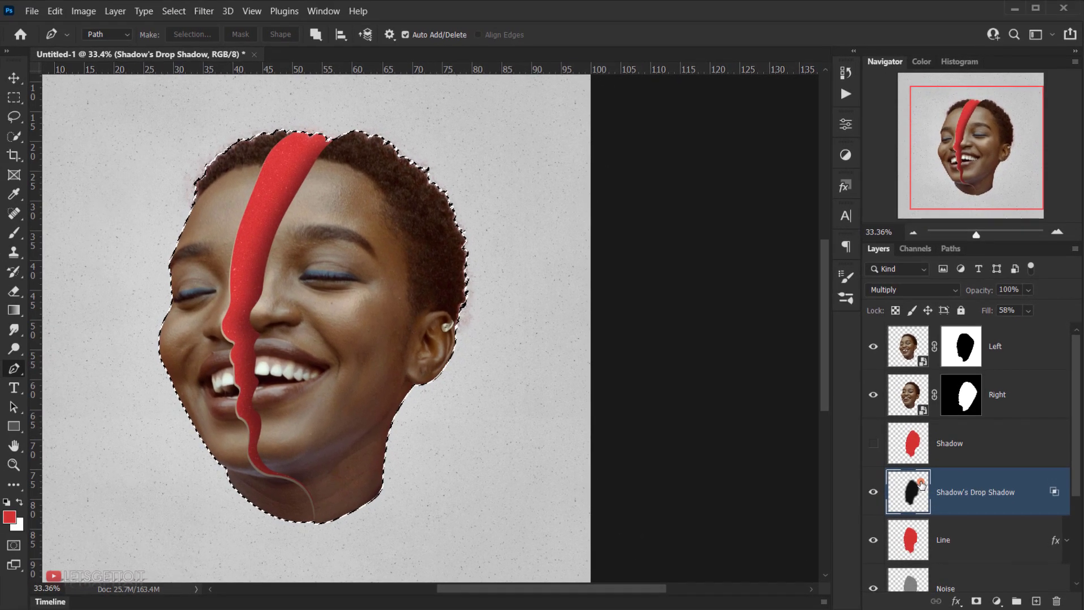
pyautogui.hotkey('ctrl', 'd')
pyautogui.scroll(-3, 271, 431)
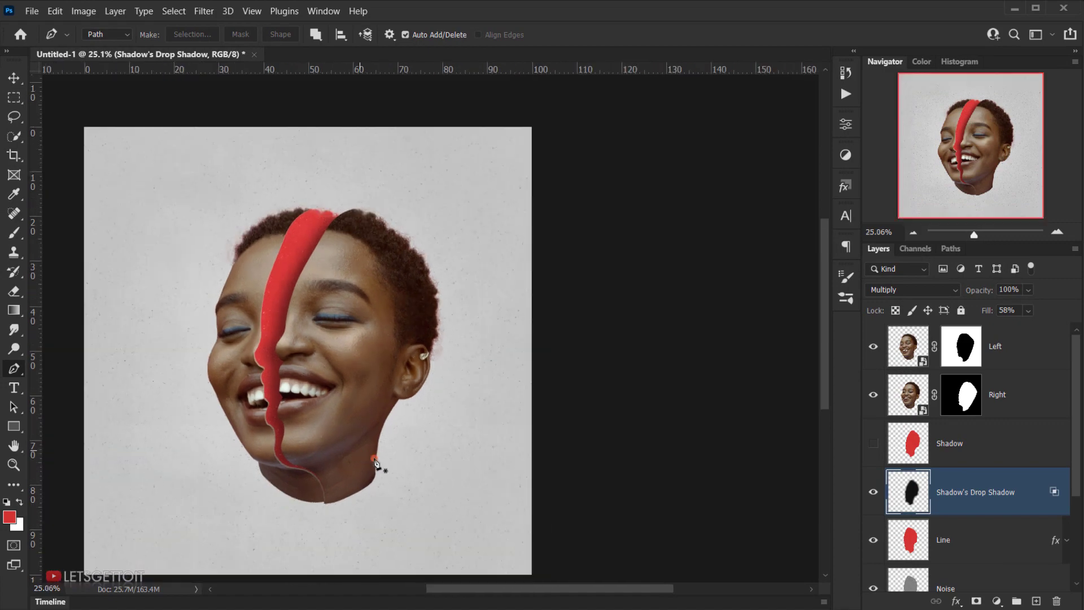
# - Examine the trimmed drop shadow along the red strip between the two face halves
pyautogui.scroll(3, 460, 474)
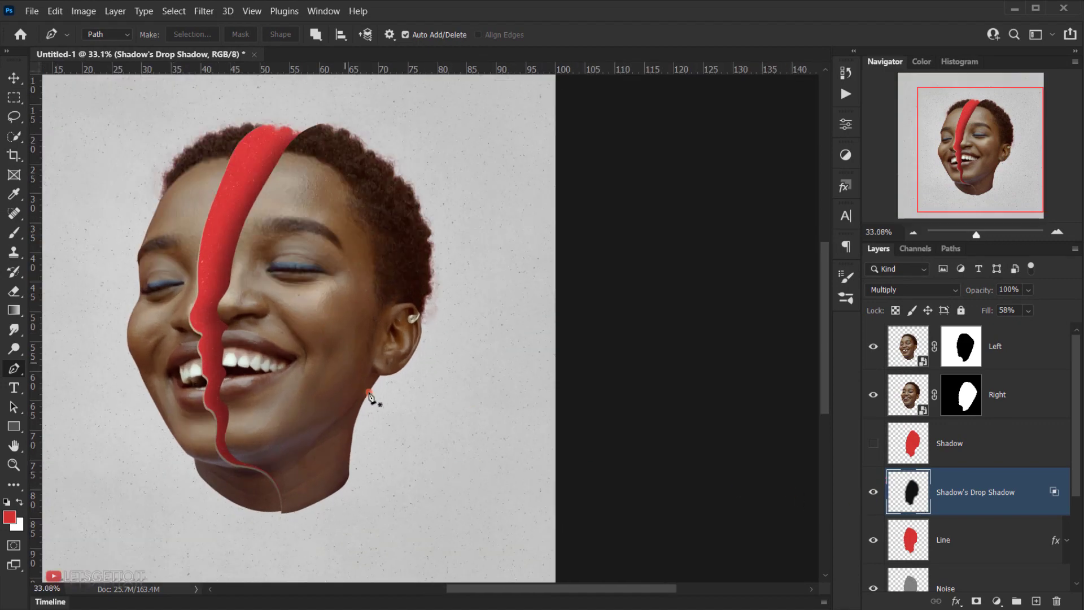
pyautogui.scroll(-2, 421, 417)
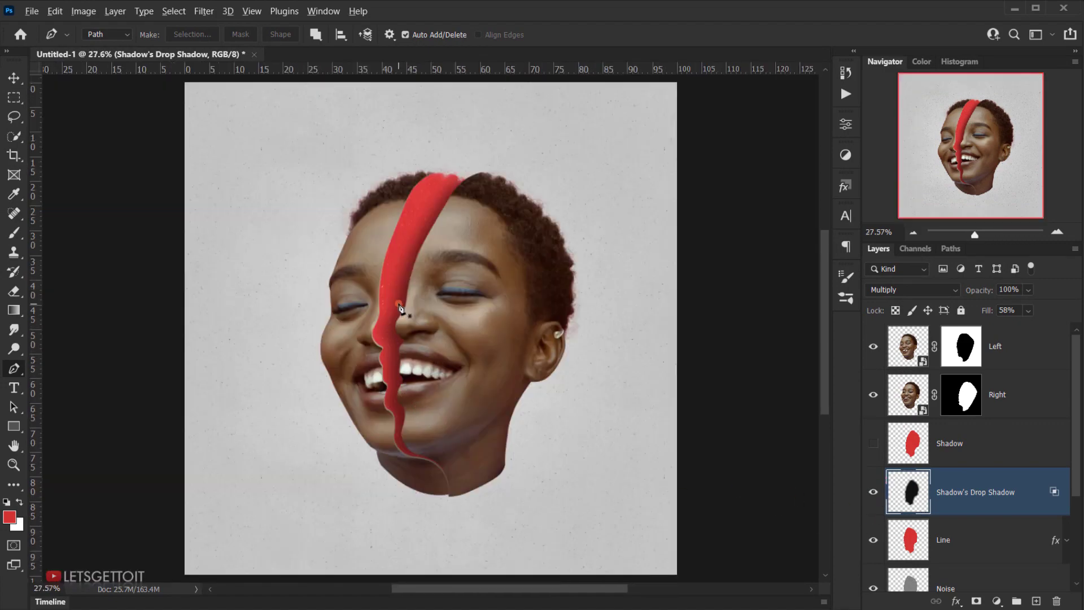
pyautogui.scroll(3, 608, 362)
pyautogui.hotkey('alt', ']')
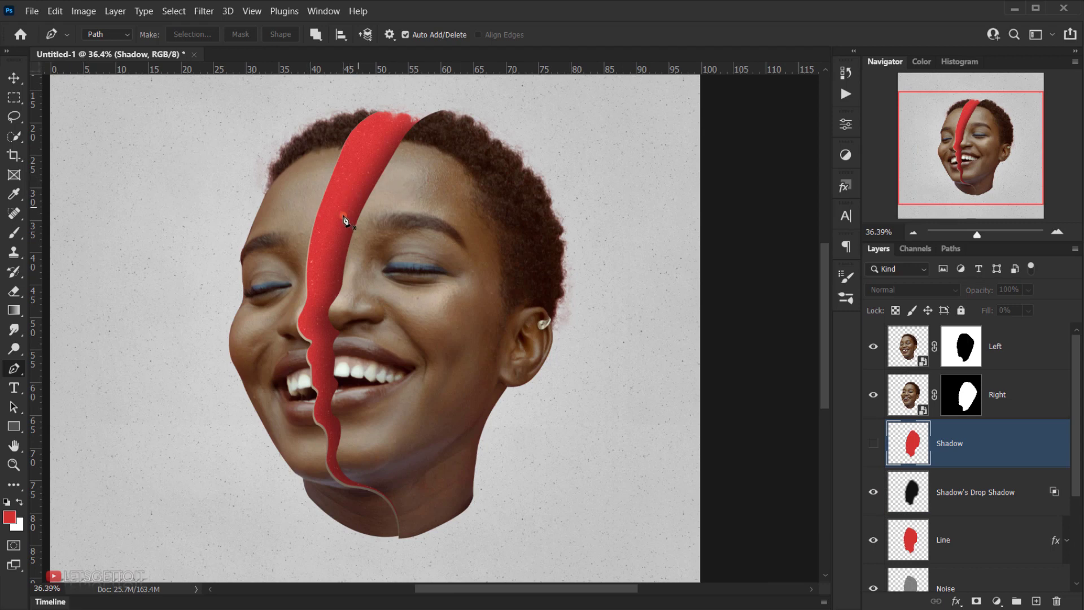
pyautogui.click(398, 142)
pyautogui.click(392, 158)
pyautogui.scroll(1, 291, 356)
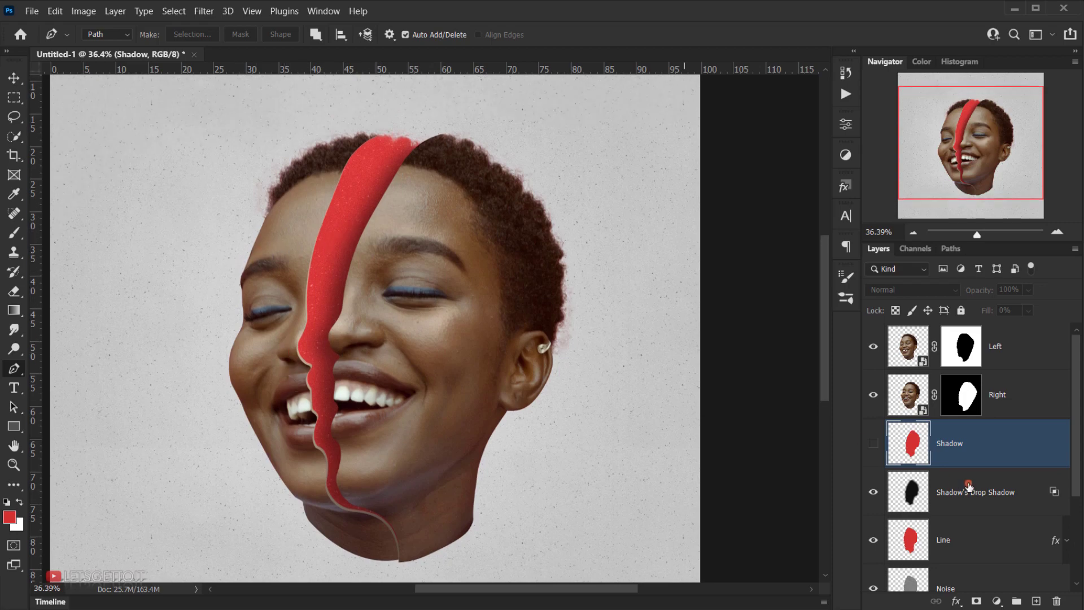
# - Load the Left layer's head outline as a selection and subtract the Shadow layer's outline from it
pyautogui.click(1050, 347)
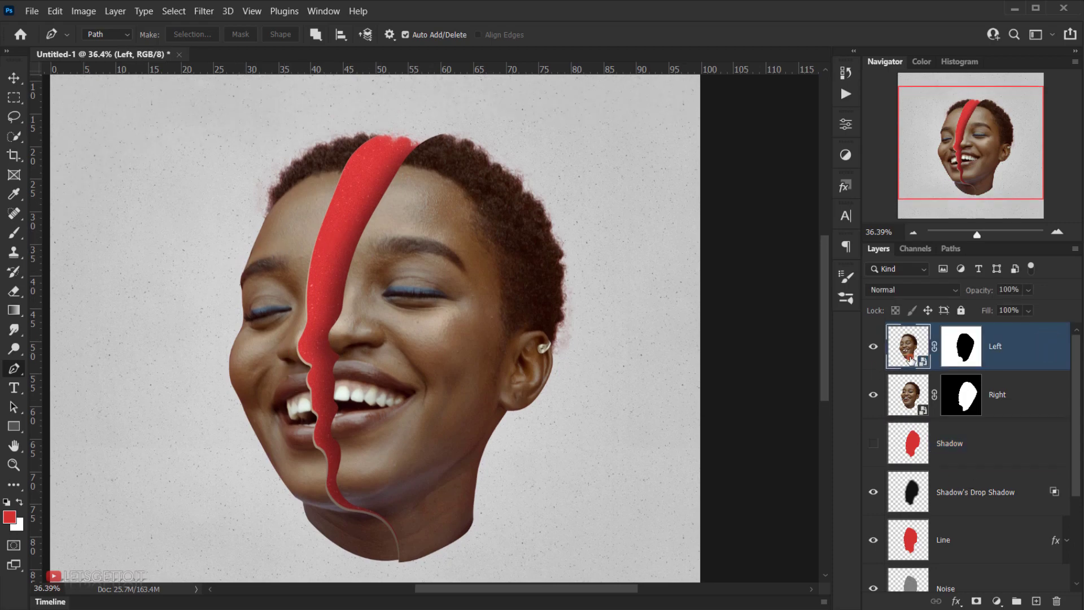
pyautogui.click(873, 350)
pyautogui.click(874, 350)
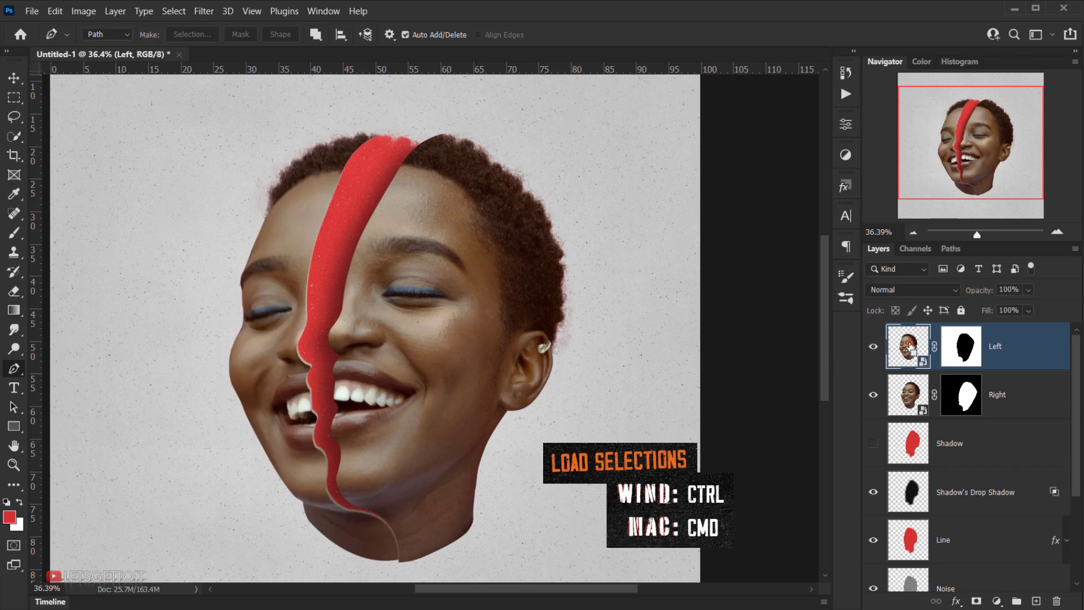
pyautogui.keyDown('ctrl'); pyautogui.click(902, 353); pyautogui.keyUp('ctrl')
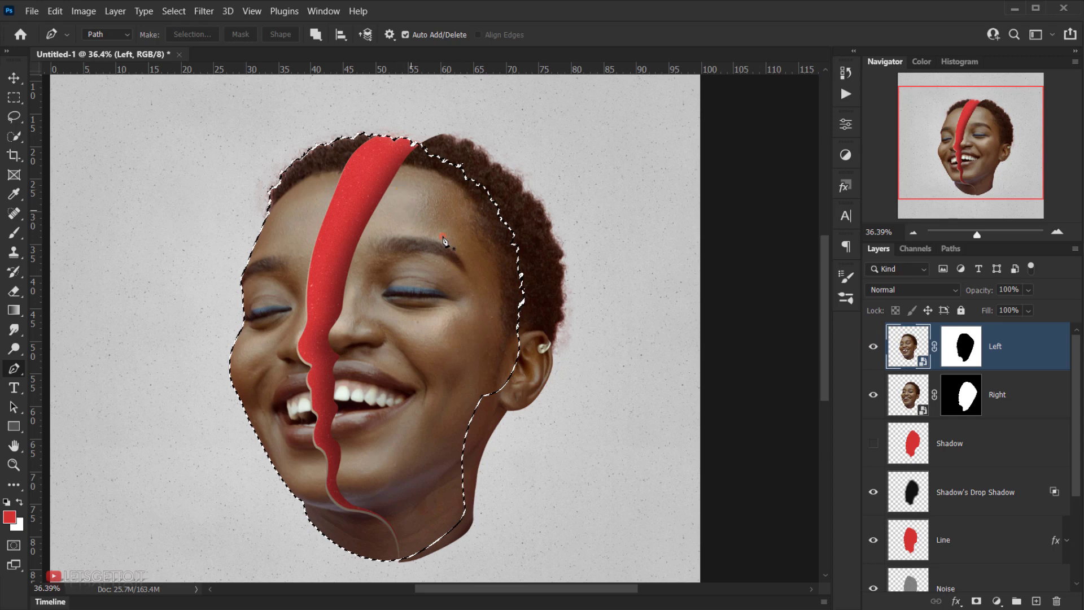
pyautogui.scroll(-1, 770, 419)
pyautogui.scroll(-2, 769, 419)
pyautogui.scroll(-2, 930, 473)
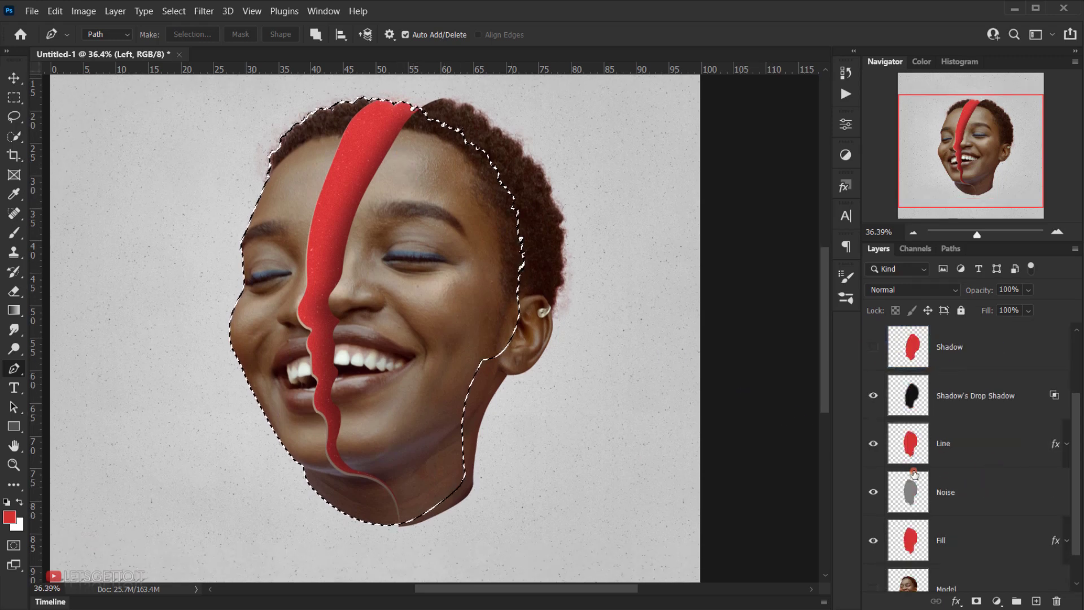
pyautogui.scroll(1, 929, 473)
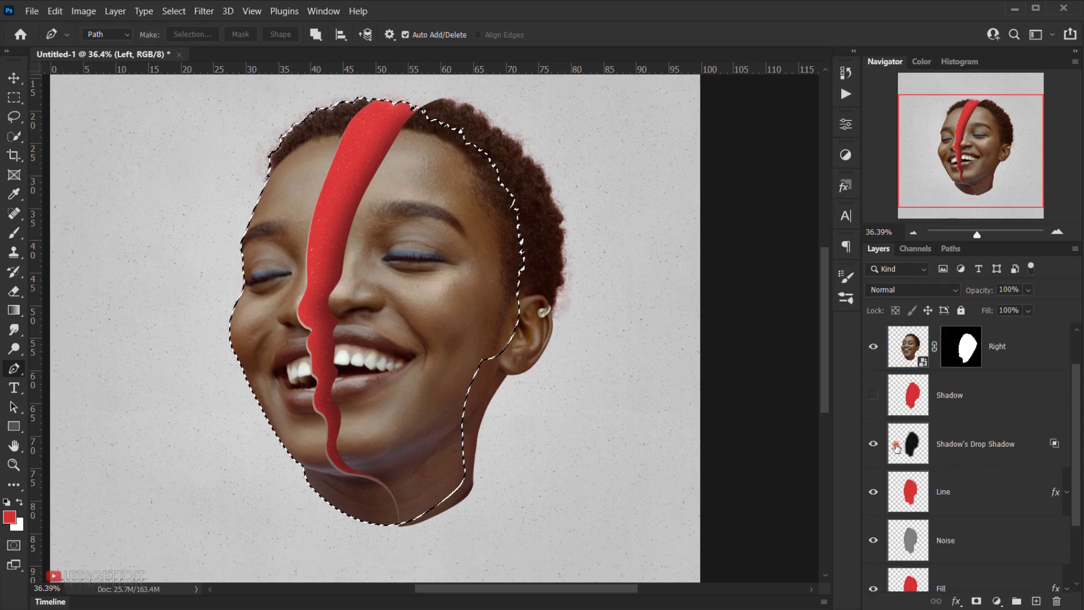
pyautogui.scroll(1, 927, 471)
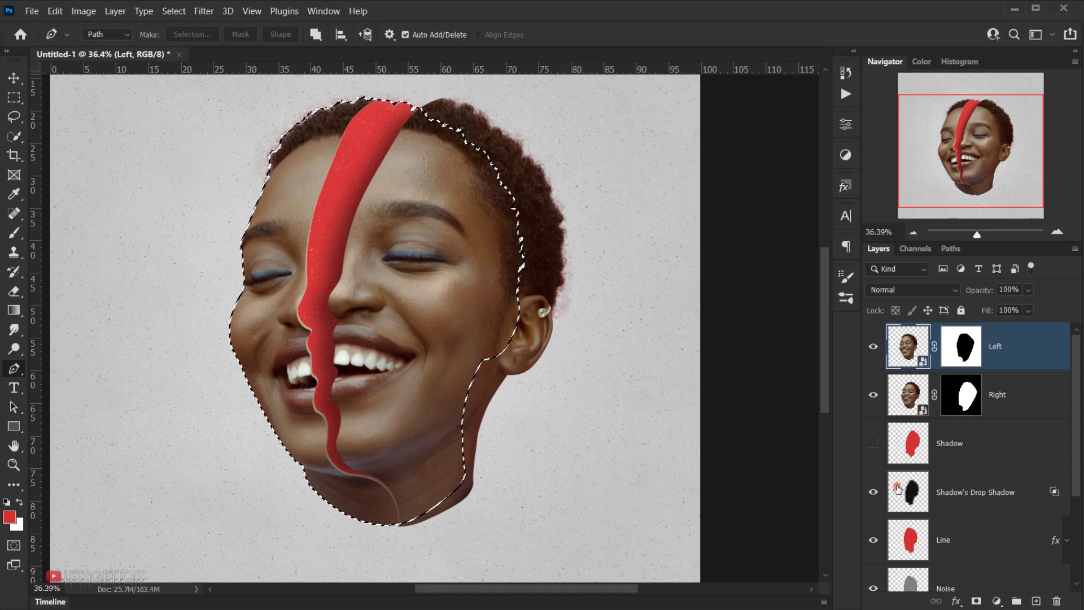
pyautogui.keyDown('ctrl'); pyautogui.click(914, 446); pyautogui.keyUp('ctrl')
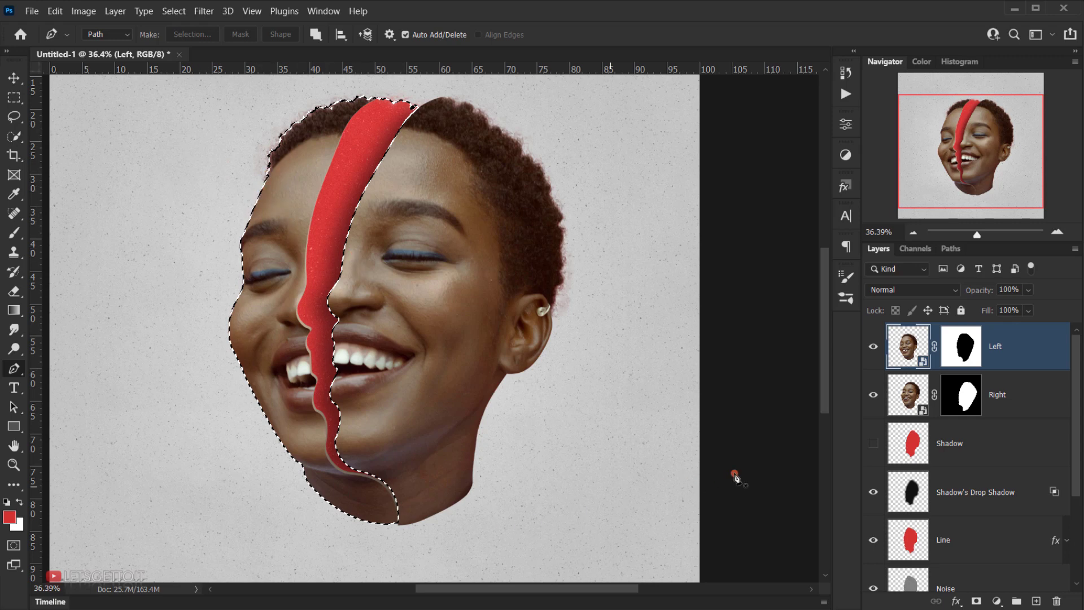
# - Add a new empty layer directly above Shadow's Drop Shadow and name it Shadow
pyautogui.scroll(-2, 945, 452)
pyautogui.scroll(2, 949, 451)
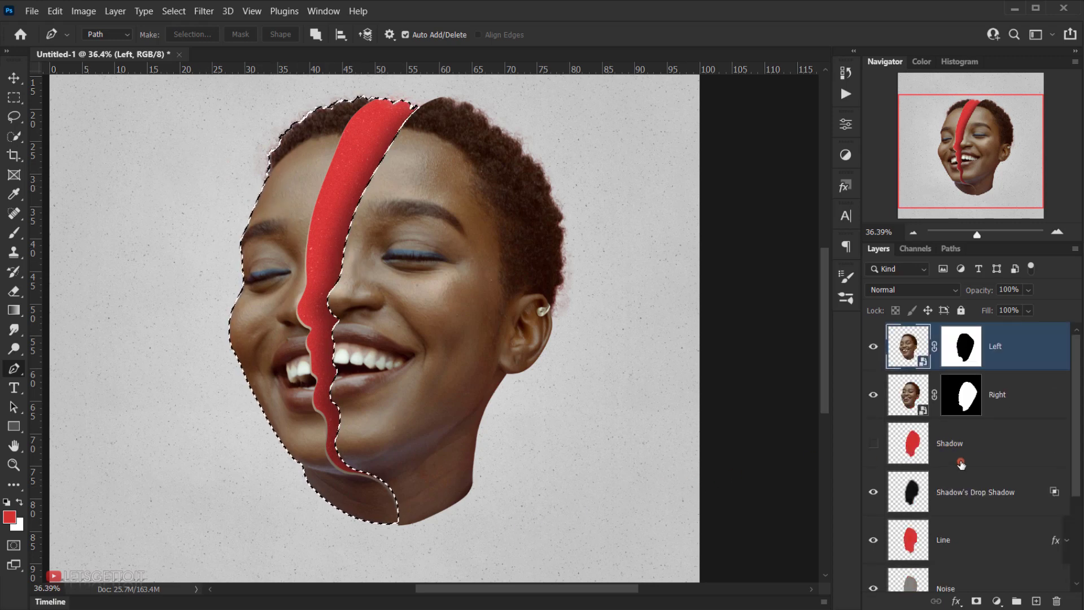
pyautogui.scroll(-1, 966, 460)
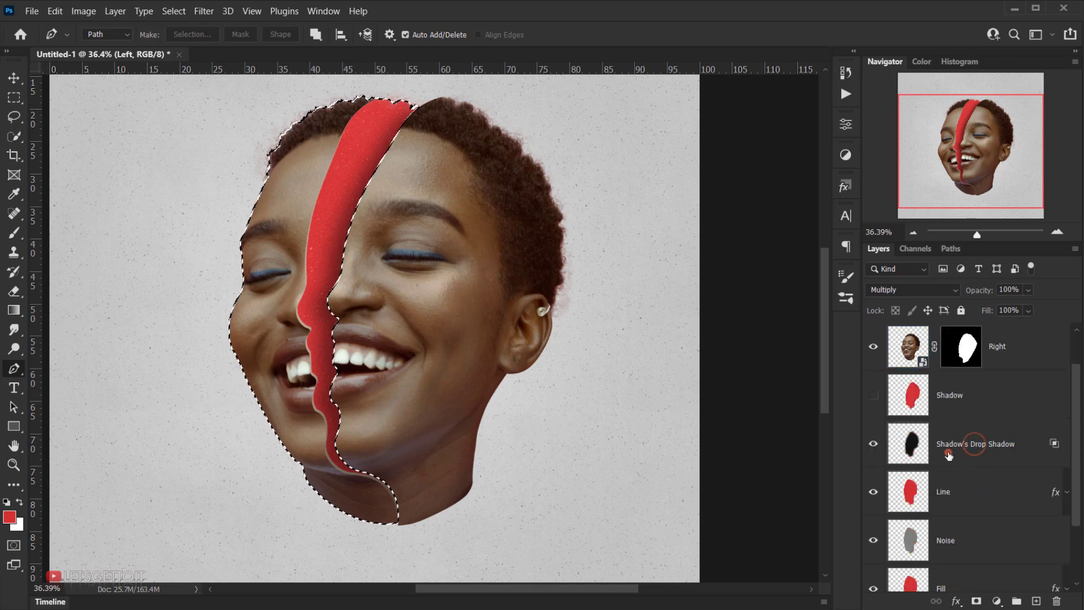
pyautogui.click(949, 455)
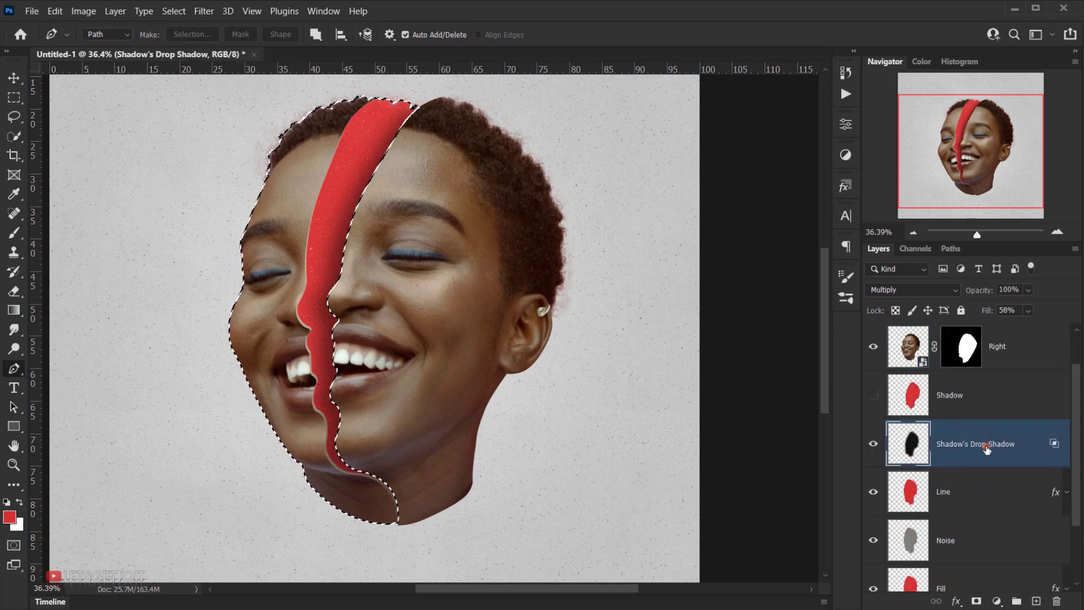
pyautogui.click(1036, 601)
pyautogui.doubleClick(954, 444)
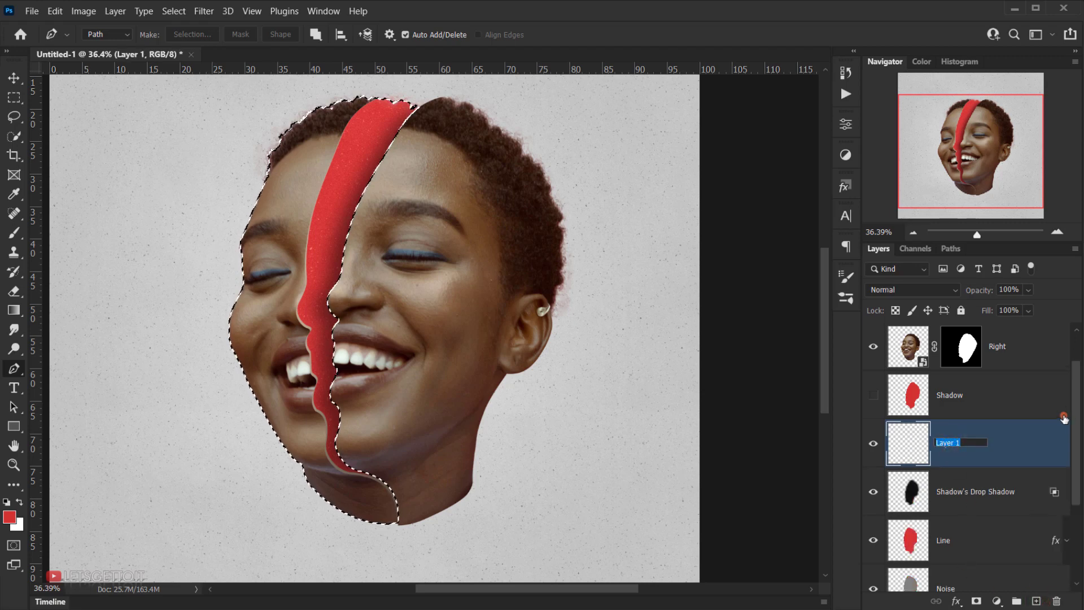
pyautogui.write('Shadow')
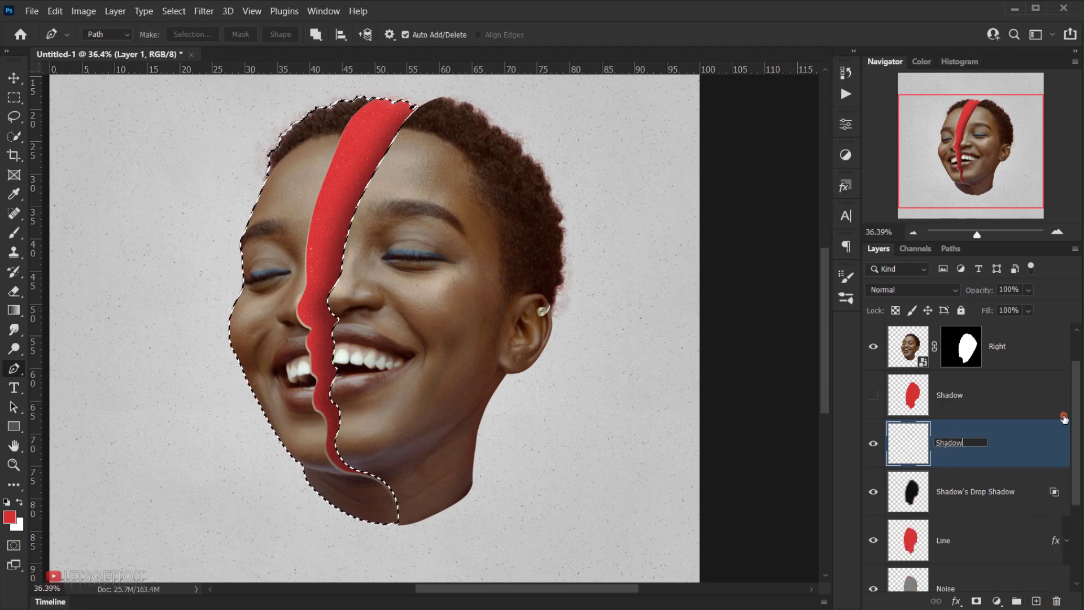
pyautogui.press('Return')
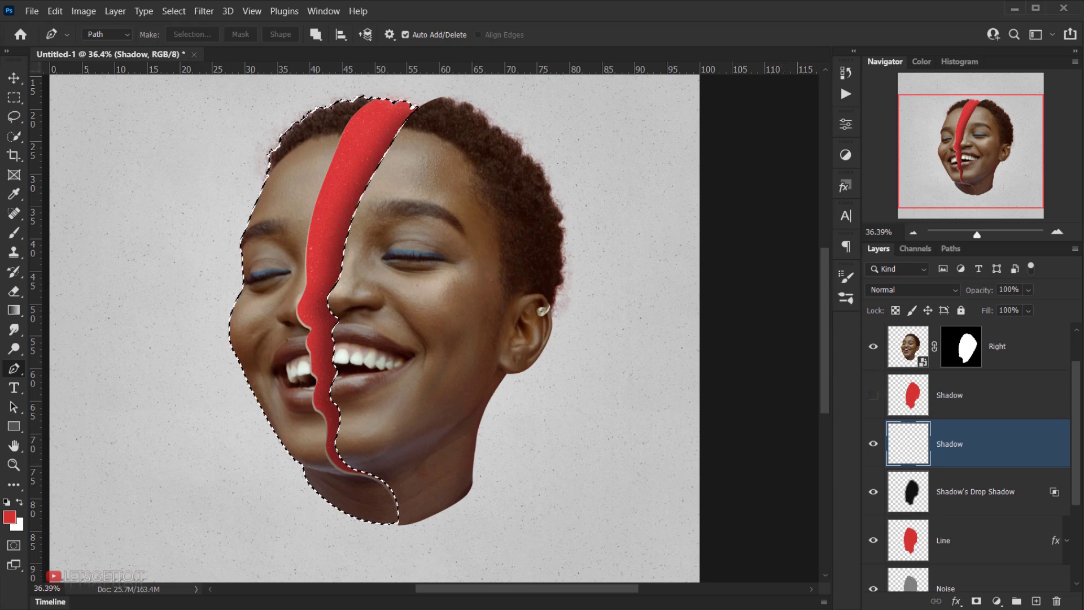
# - Choose the Brush tool with a soft tip of about 459 px and reset the foreground colour to black
pyautogui.click(12, 232)
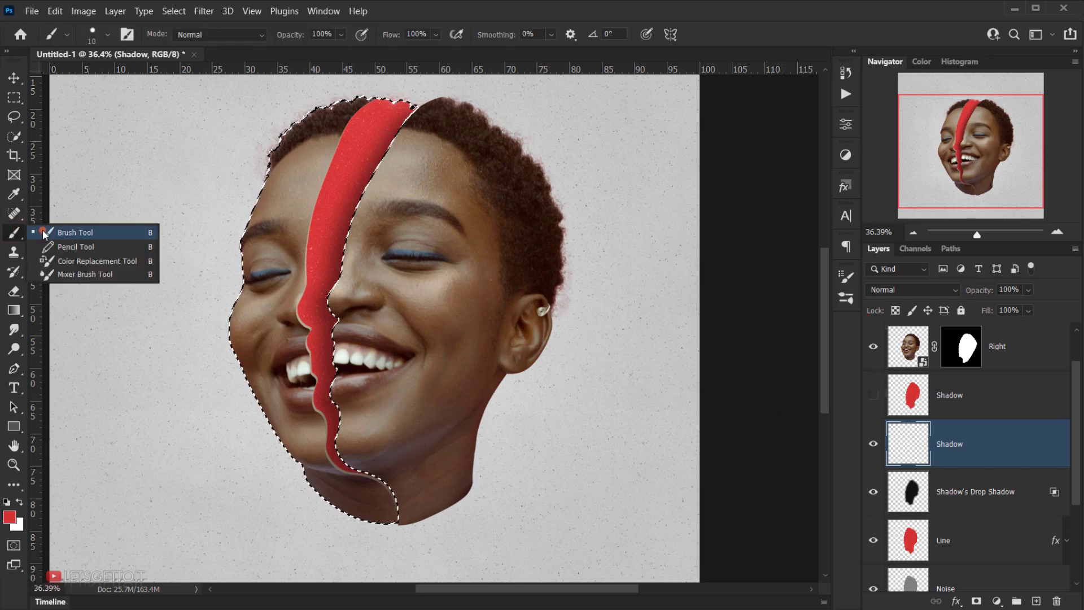
pyautogui.click(44, 232)
pyautogui.moveTo(342, 263)
pyautogui.mouseDown()
pyautogui.moveTo(374, 266)
pyautogui.moveTo(391, 154)
pyautogui.mouseUp()
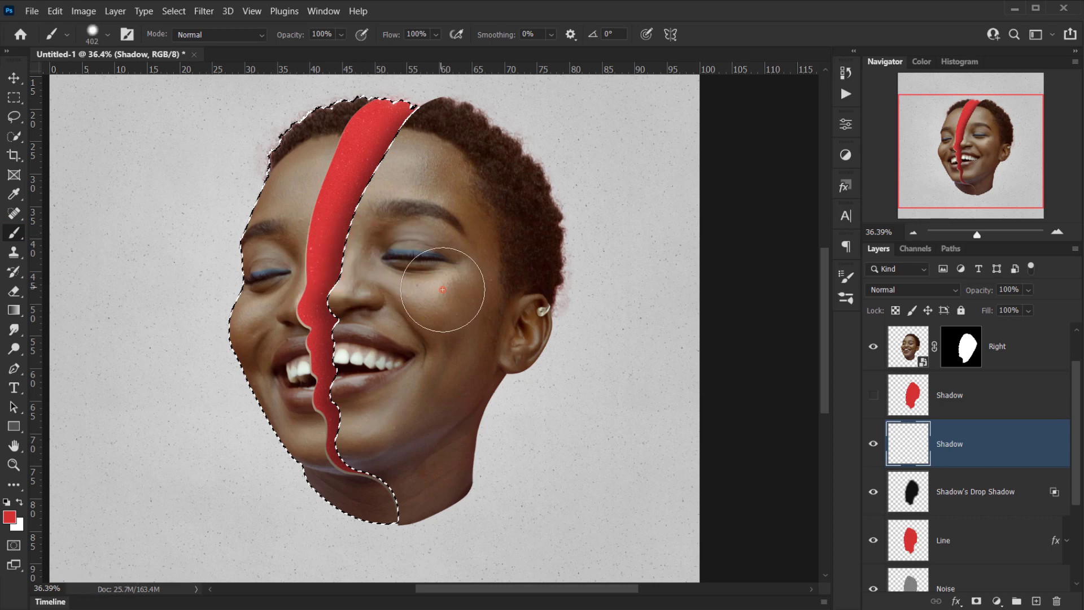
pyautogui.moveTo(450, 287)
pyautogui.mouseDown()
pyautogui.moveTo(468, 180)
pyautogui.moveTo(460, 164)
pyautogui.mouseUp()
pyautogui.moveTo(419, 277); pyautogui.dragTo(409, 183)
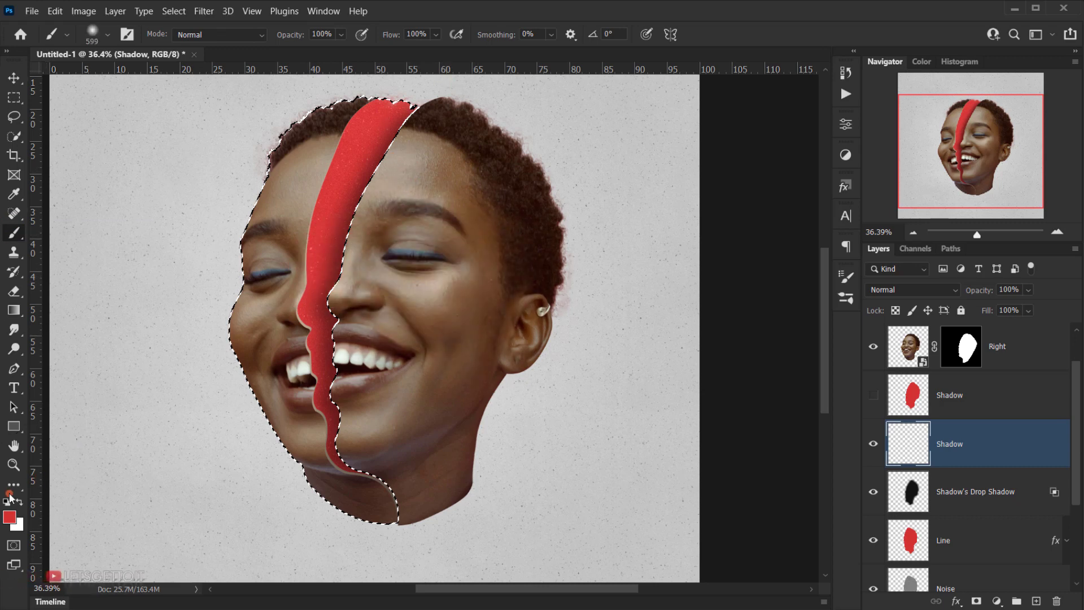
pyautogui.click(8, 503)
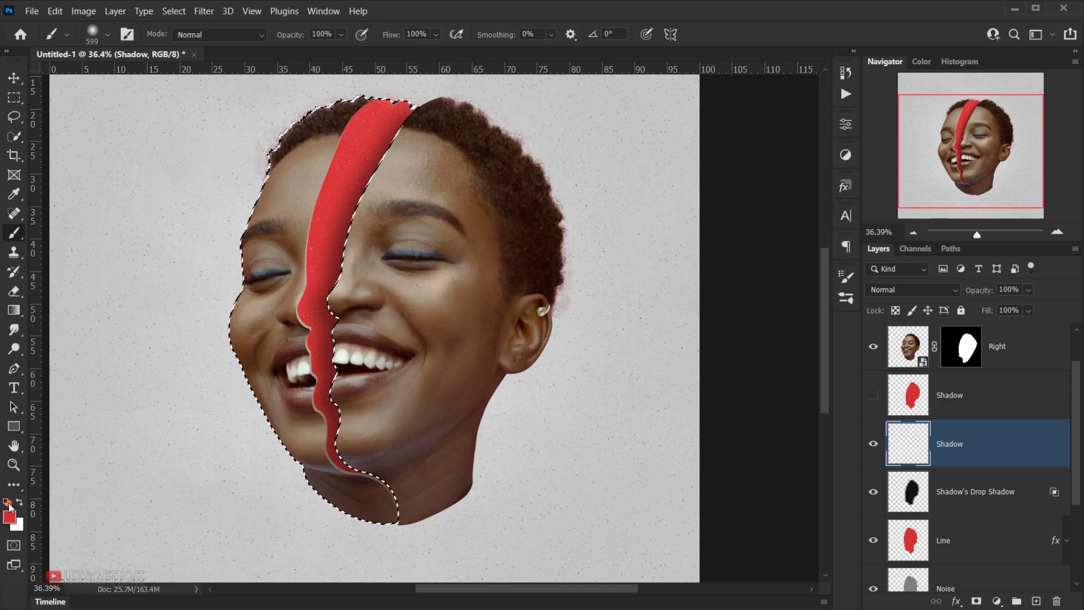
pyautogui.click(19, 503)
pyautogui.press('d')
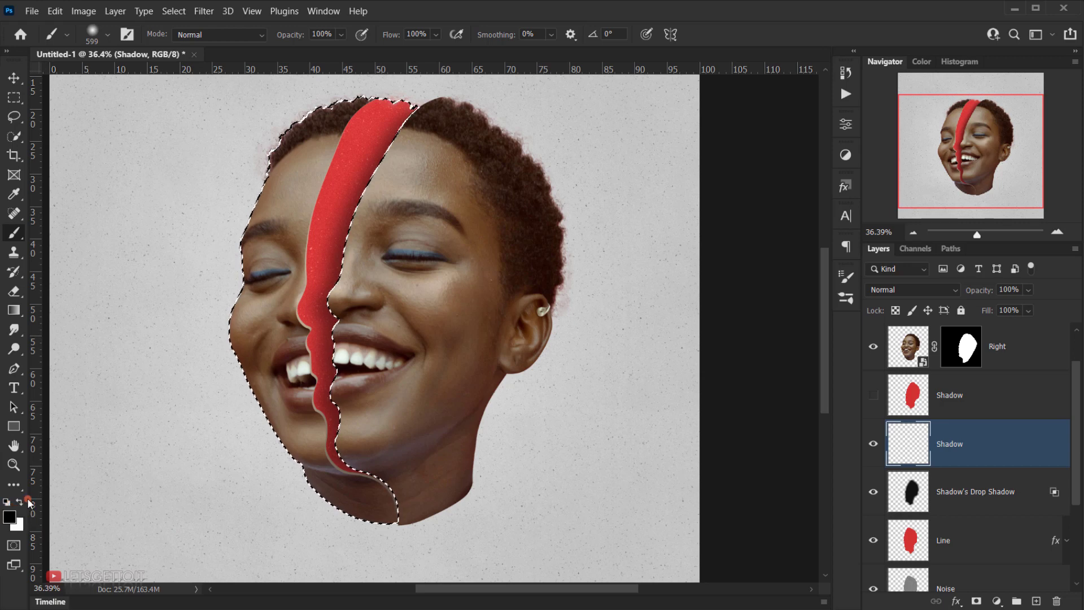
pyautogui.moveTo(402, 193); pyautogui.dragTo(381, 192)
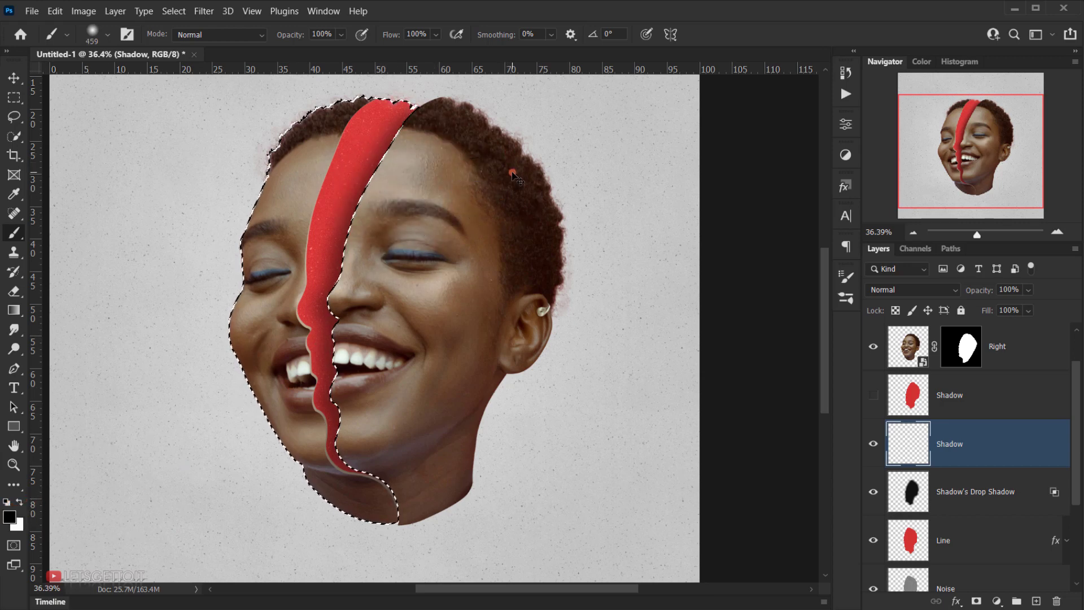
# - Hide the selection edges without clearing the selection, and set the brush to 66% opacity and 53% flow
pyautogui.hotkey('ctrl', 'd')
pyautogui.moveTo(410, 172); pyautogui.dragTo(392, 173)
pyautogui.moveTo(402, 135); pyautogui.dragTo(395, 191)
pyautogui.moveTo(366, 244); pyautogui.dragTo(357, 246)
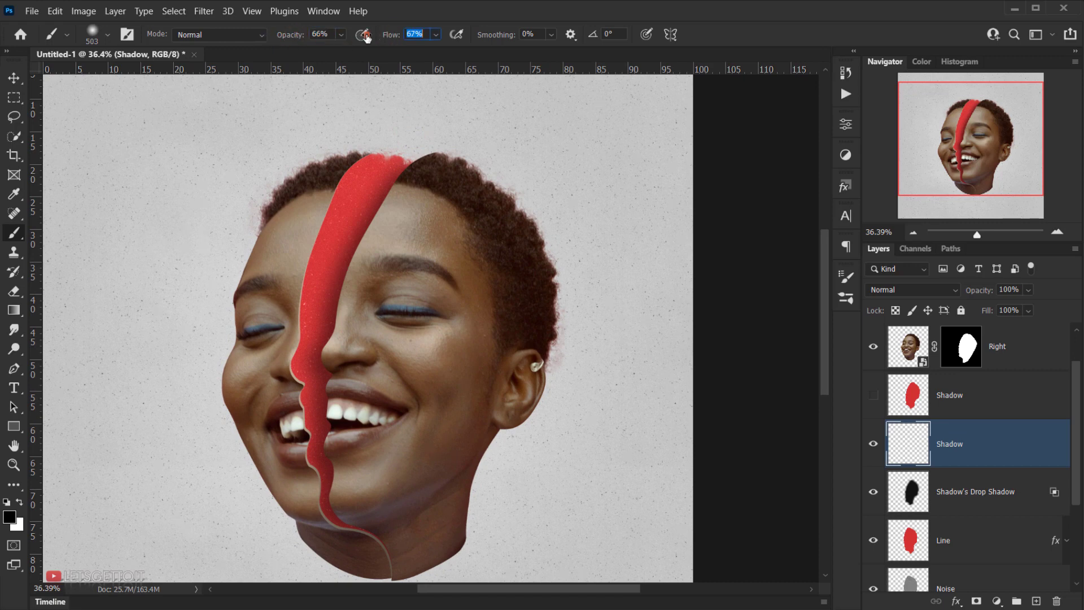
pyautogui.moveTo(425, 227); pyautogui.dragTo(422, 227)
pyautogui.moveTo(404, 201); pyautogui.dragTo(364, 371)
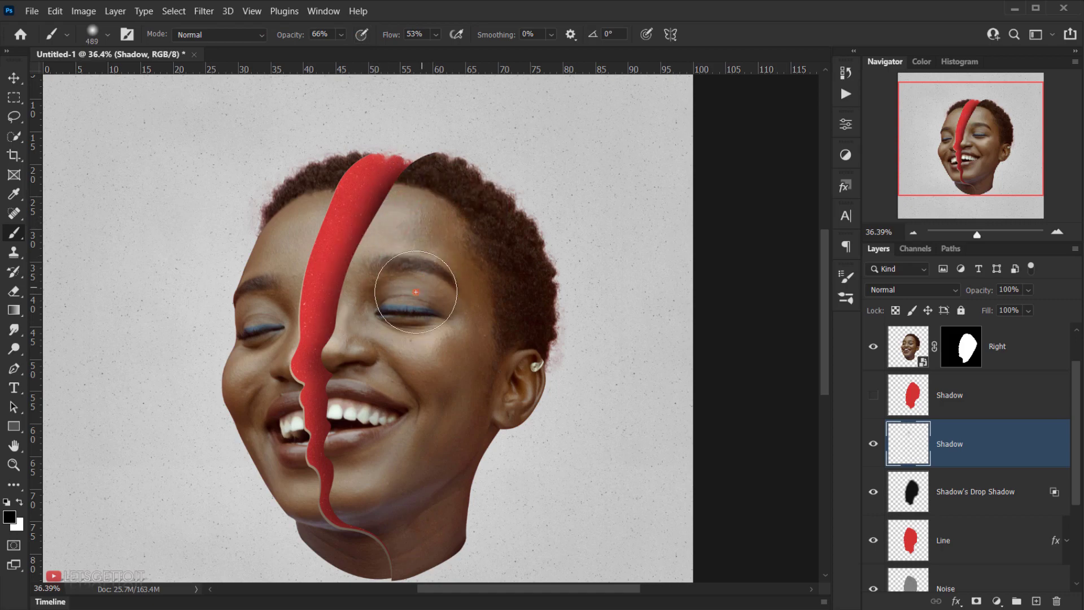
# - Lower the brush flow to 30% and paint a soft black shadow down the red strip beside the right face half
pyautogui.moveTo(449, 254); pyautogui.dragTo(483, 259)
pyautogui.moveTo(428, 255)
pyautogui.mouseDown()
pyautogui.moveTo(406, 254)
pyautogui.moveTo(399, 389)
pyautogui.mouseUp()
pyautogui.moveTo(398, 279)
pyautogui.mouseDown()
pyautogui.moveTo(385, 301)
pyautogui.moveTo(395, 399)
pyautogui.mouseUp()
pyautogui.moveTo(390, 308); pyautogui.dragTo(352, 475)
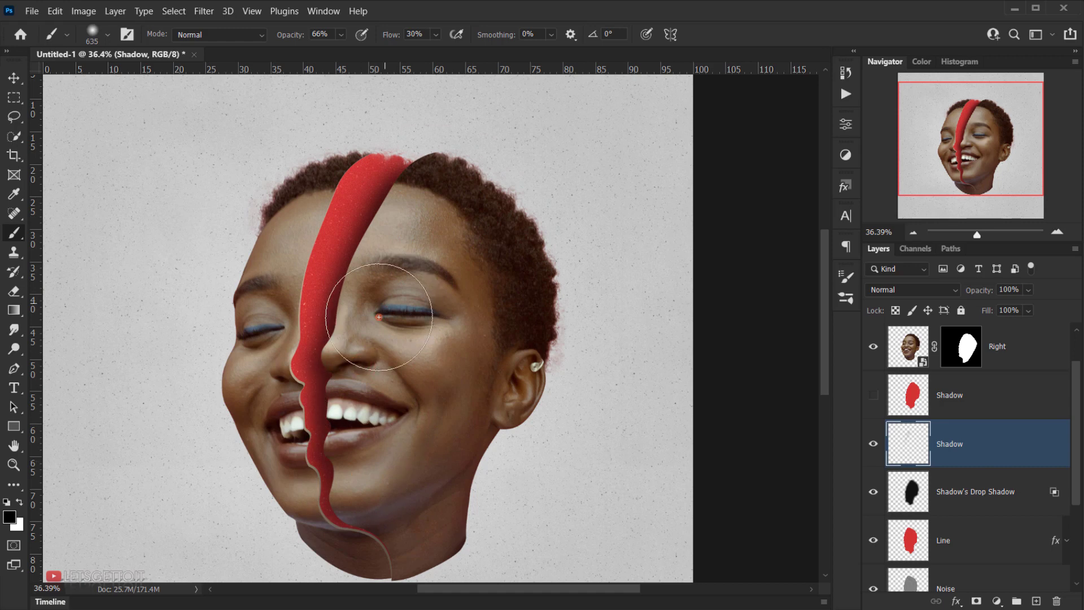
pyautogui.moveTo(378, 317)
pyautogui.mouseDown()
pyautogui.moveTo(392, 402)
pyautogui.moveTo(374, 501)
pyautogui.moveTo(392, 520)
pyautogui.moveTo(412, 501)
pyautogui.moveTo(371, 429)
pyautogui.moveTo(405, 415)
pyautogui.mouseUp()
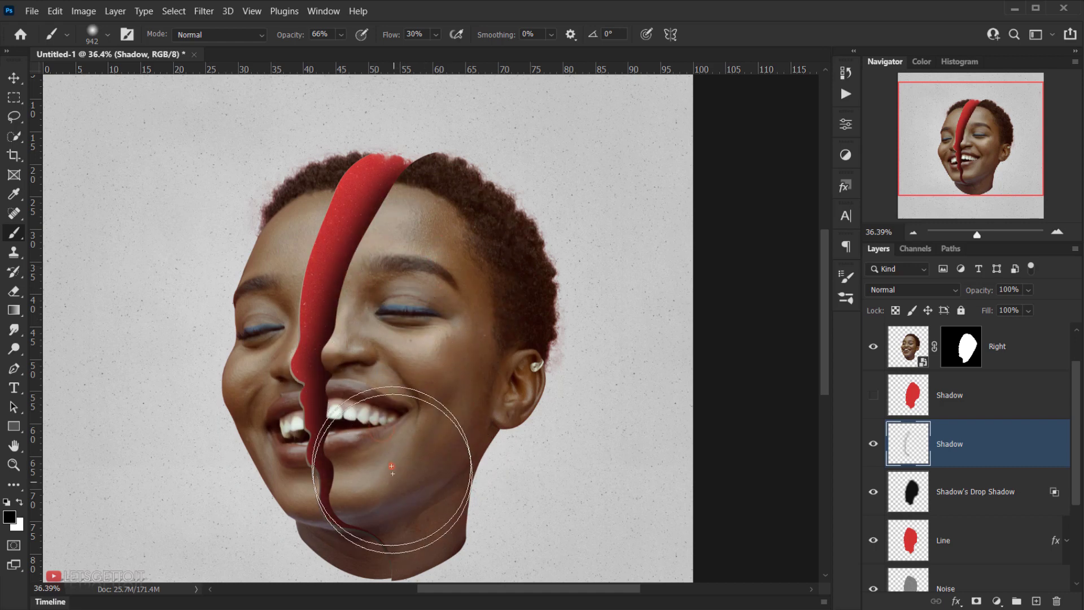
# - Reduce the brush to 428 px and extend the shadow along the strip's thin end at the chin and neck
pyautogui.scroll(-1, 448, 472)
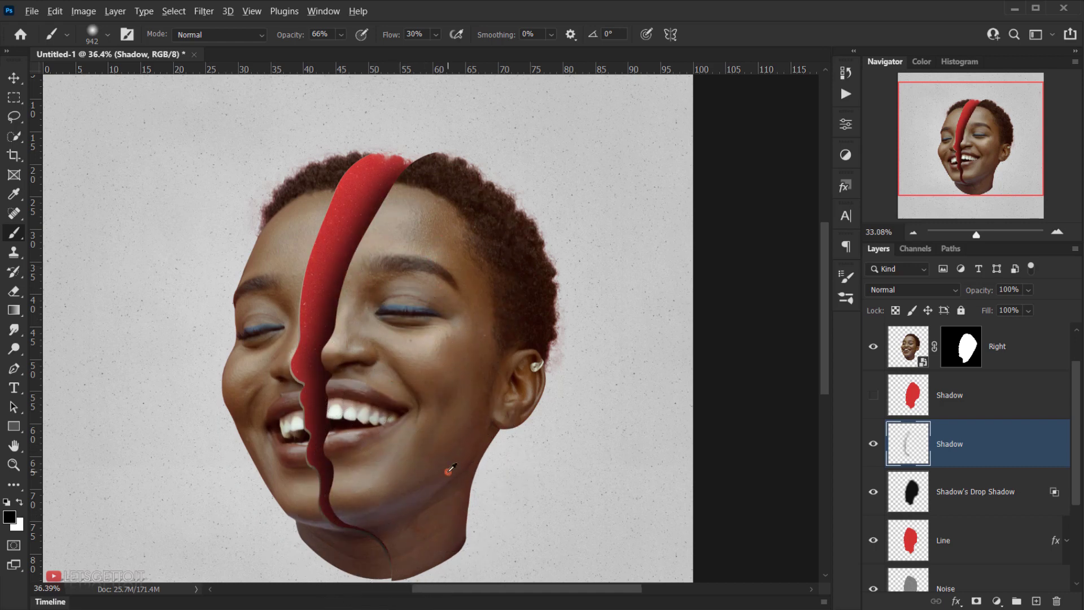
pyautogui.scroll(-1, 450, 468)
pyautogui.scroll(1, 399, 479)
pyautogui.moveTo(400, 479); pyautogui.dragTo(361, 479)
pyautogui.scroll(2, 400, 476)
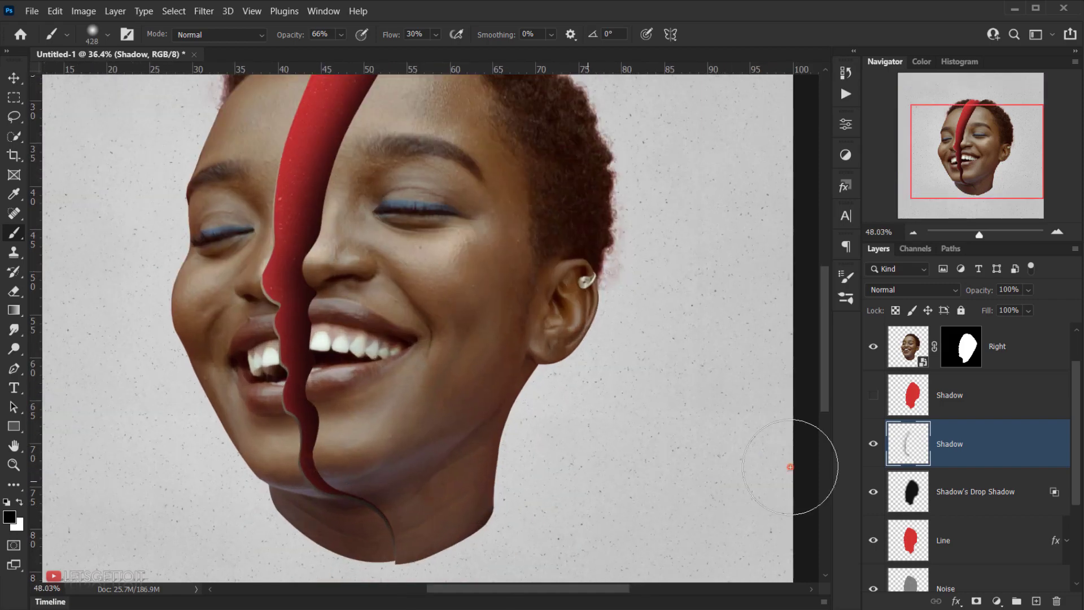
pyautogui.scroll(-2, 1018, 510)
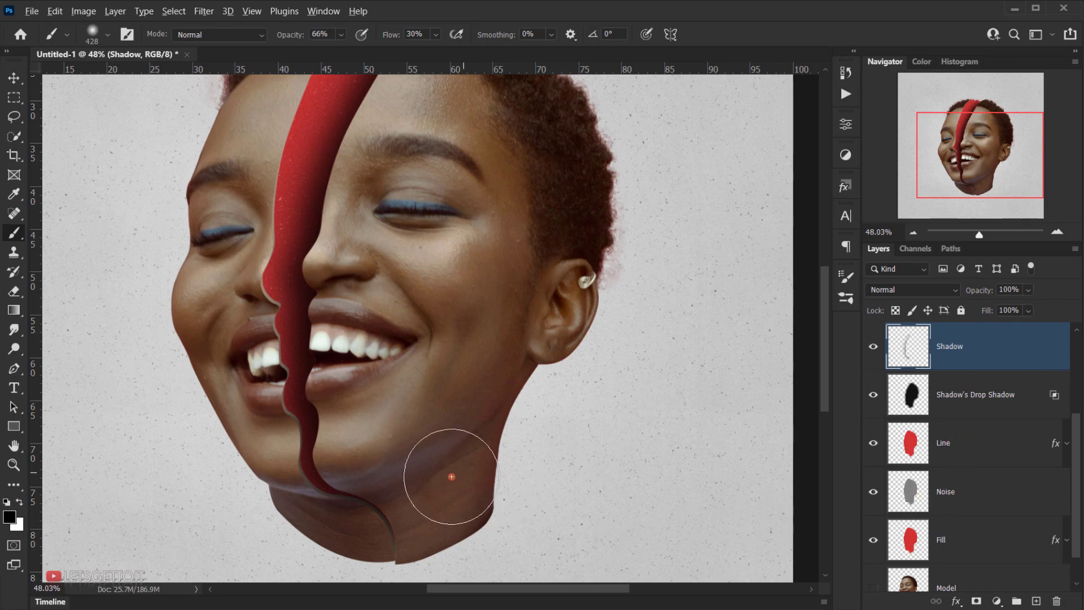
# - Enlarge the brush to 897 px and deepen the shadow over the lower part of the red strip
pyautogui.scroll(-1, 448, 477)
pyautogui.scroll(2, 407, 528)
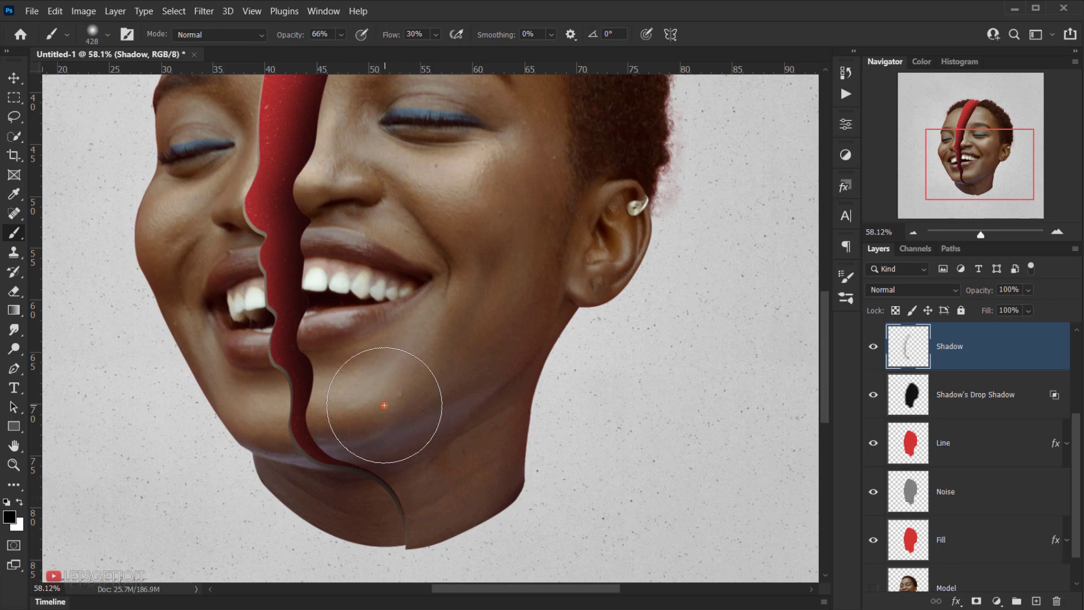
pyautogui.scroll(-2, 412, 448)
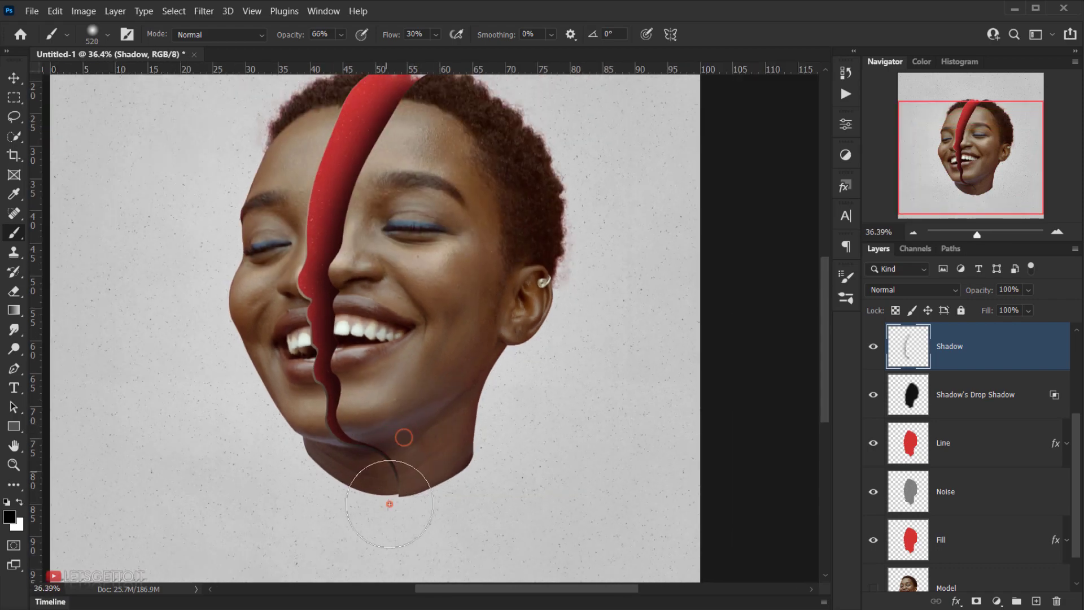
pyautogui.scroll(-1, 426, 338)
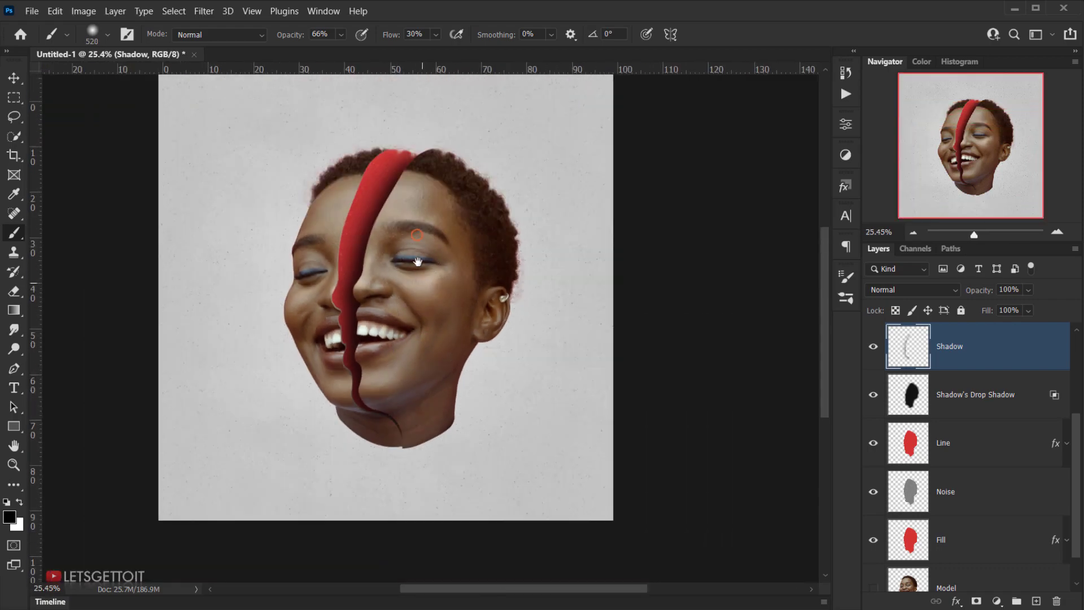
pyautogui.press(']')
pyautogui.press(']')
pyautogui.press(']')
pyautogui.press(']')
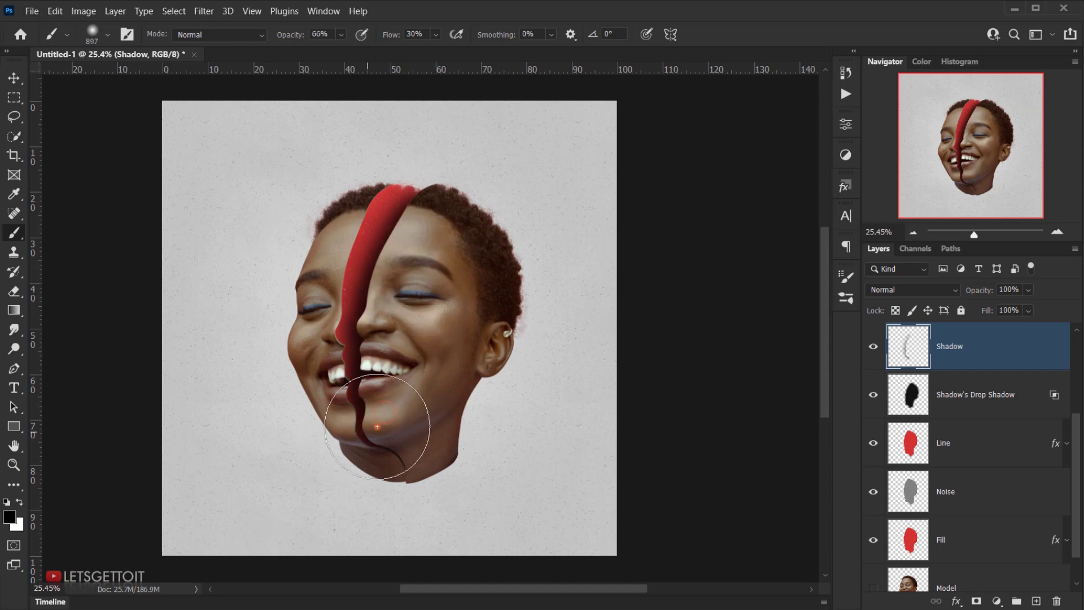
pyautogui.scroll(2, 373, 413)
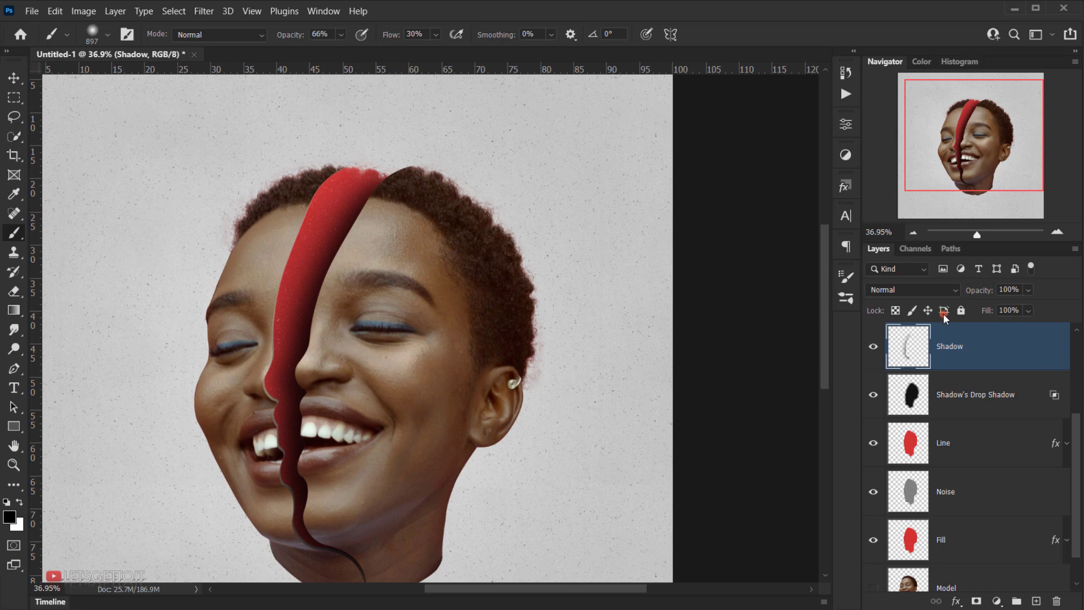
# - Set the painted Shadow layer to Multiply blending at 70% opacity
pyautogui.click(921, 291)
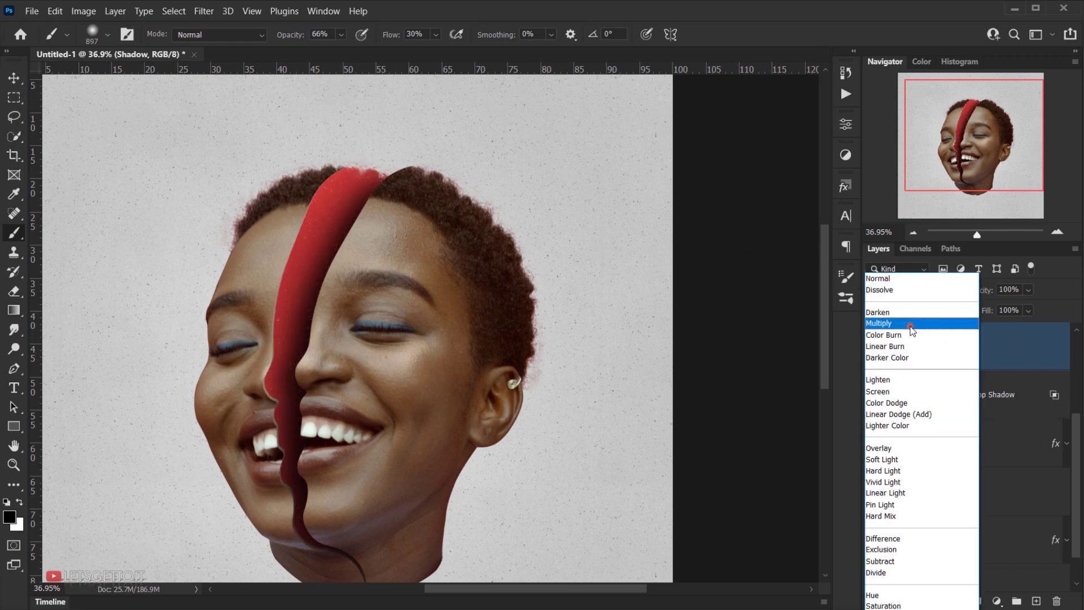
pyautogui.click(913, 324)
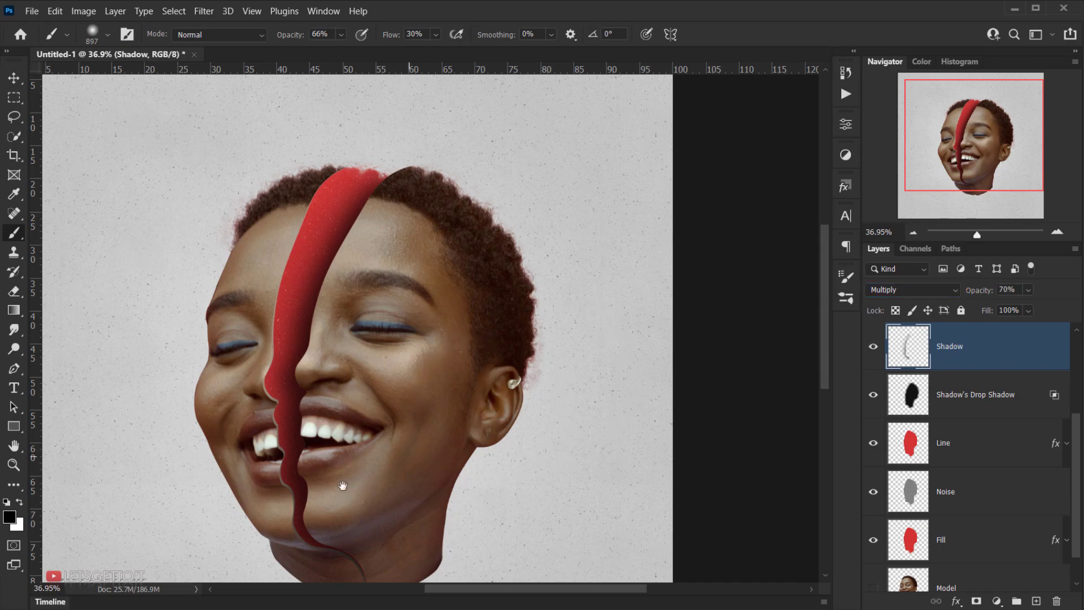
pyautogui.scroll(-3, 344, 488)
pyautogui.moveTo(393, 454)
pyautogui.mouseDown()
pyautogui.moveTo(318, 469)
pyautogui.moveTo(398, 501)
pyautogui.moveTo(380, 523)
pyautogui.moveTo(364, 478)
pyautogui.moveTo(338, 474)
pyautogui.mouseUp()
pyautogui.moveTo(338, 455)
pyautogui.mouseDown()
pyautogui.moveTo(300, 483)
pyautogui.moveTo(342, 446)
pyautogui.moveTo(304, 468)
pyautogui.moveTo(375, 467)
pyautogui.mouseUp()
pyautogui.moveTo(335, 467)
pyautogui.mouseDown()
pyautogui.moveTo(310, 493)
pyautogui.moveTo(355, 449)
pyautogui.moveTo(367, 481)
pyautogui.mouseUp()
pyautogui.scroll(-2, 416, 454)
pyautogui.scroll(1, 418, 452)
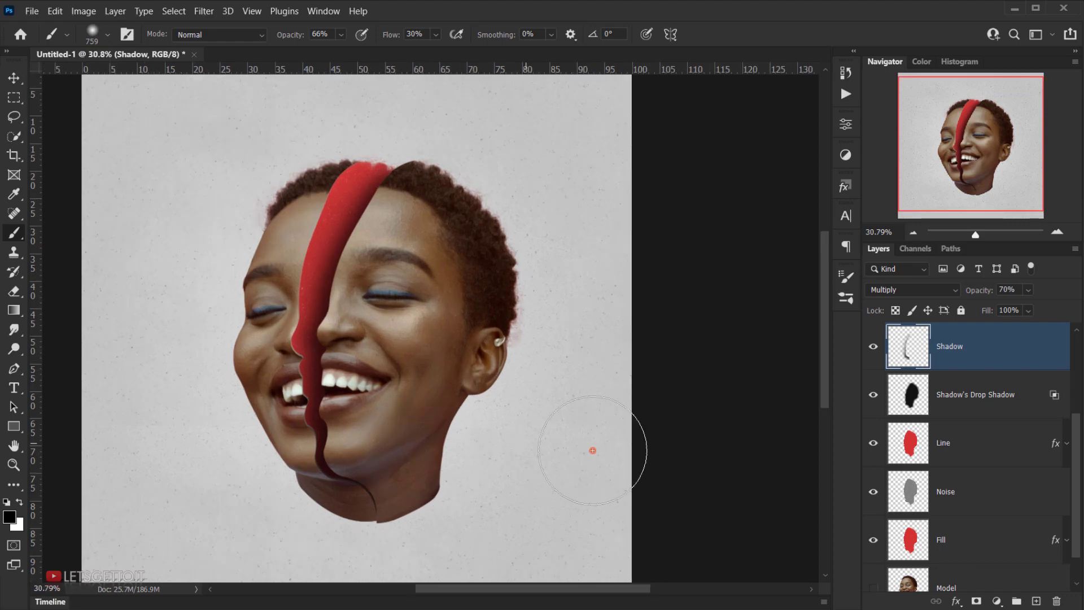
# - Bring back the selection outline around the left part of the head and clear the selection
pyautogui.hotkey('ctrl', 'shift', 'd')
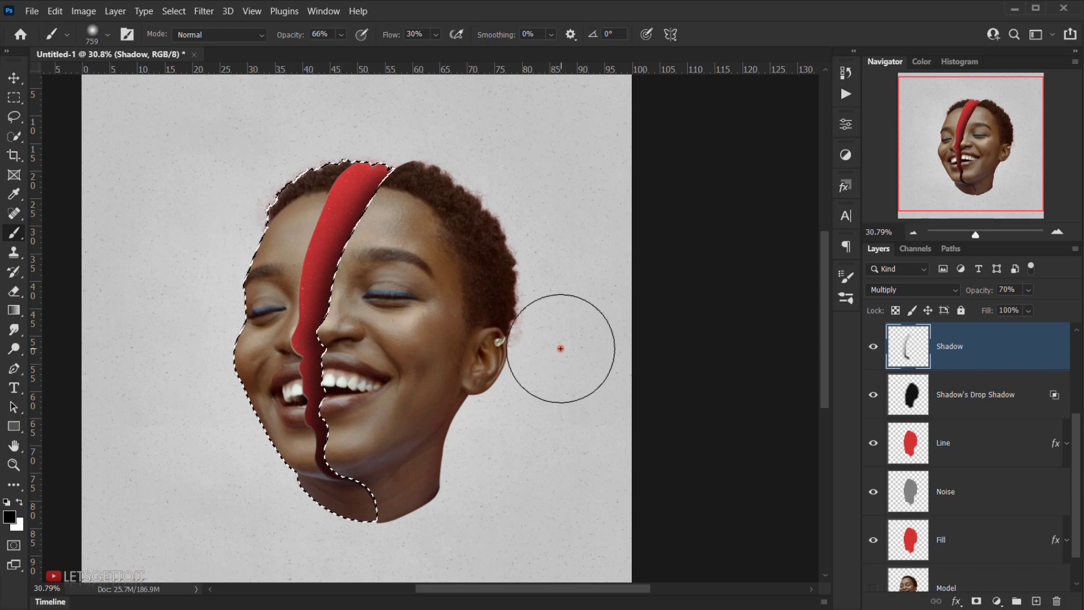
pyautogui.hotkey('ctrl', 'd')
pyautogui.scroll(3, 382, 384)
pyautogui.moveTo(401, 238); pyautogui.dragTo(410, 305)
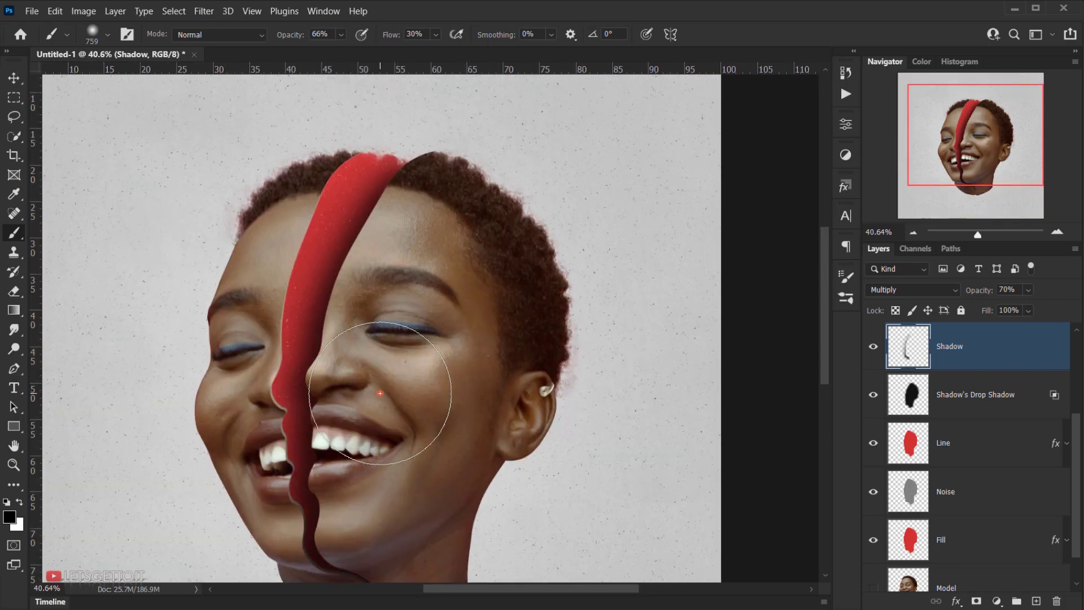
# - Compare the portrait with and without the painted Shadow layer by switching its visibility off and on
pyautogui.scroll(-2, 381, 394)
pyautogui.scroll(-1, 424, 403)
pyautogui.click(874, 347)
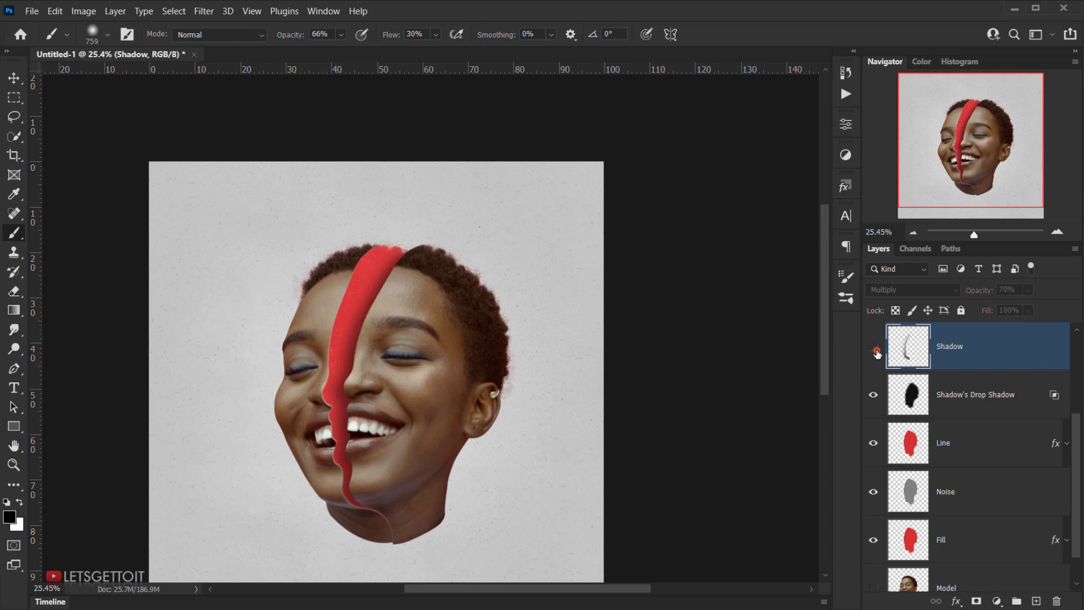
pyautogui.click(874, 348)
pyautogui.click(874, 347)
pyautogui.click(875, 347)
pyautogui.click(874, 347)
pyautogui.click(874, 347)
# - Lower the painted Shadow layer's opacity to 60%
pyautogui.scroll(1, 579, 339)
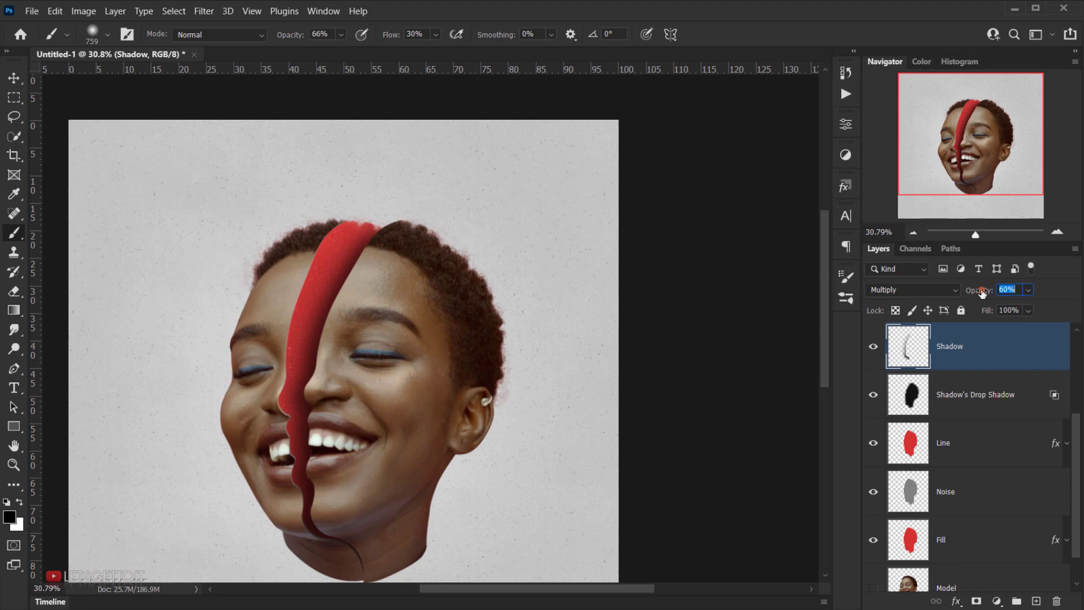
pyautogui.moveTo(297, 423); pyautogui.dragTo(287, 393)
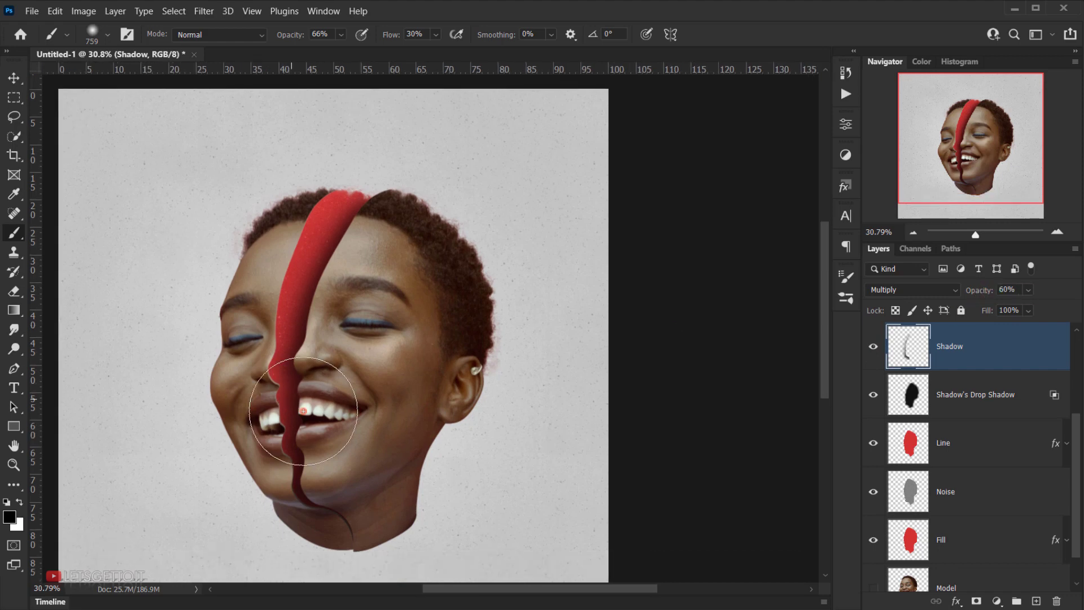
pyautogui.scroll(-2, 496, 423)
pyautogui.scroll(2, 960, 446)
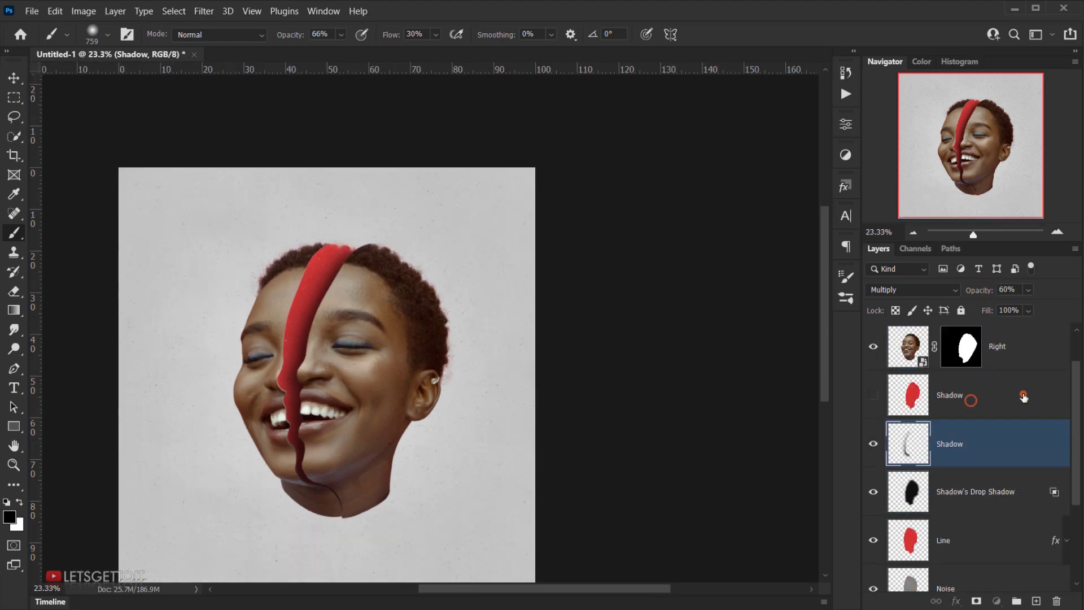
# - Group the painted Shadow layer with the Shadow's Drop Shadow layer and name the group "shadow"
pyautogui.moveTo(1024, 397); pyautogui.dragTo(977, 392)
pyautogui.scroll(1, 295, 403)
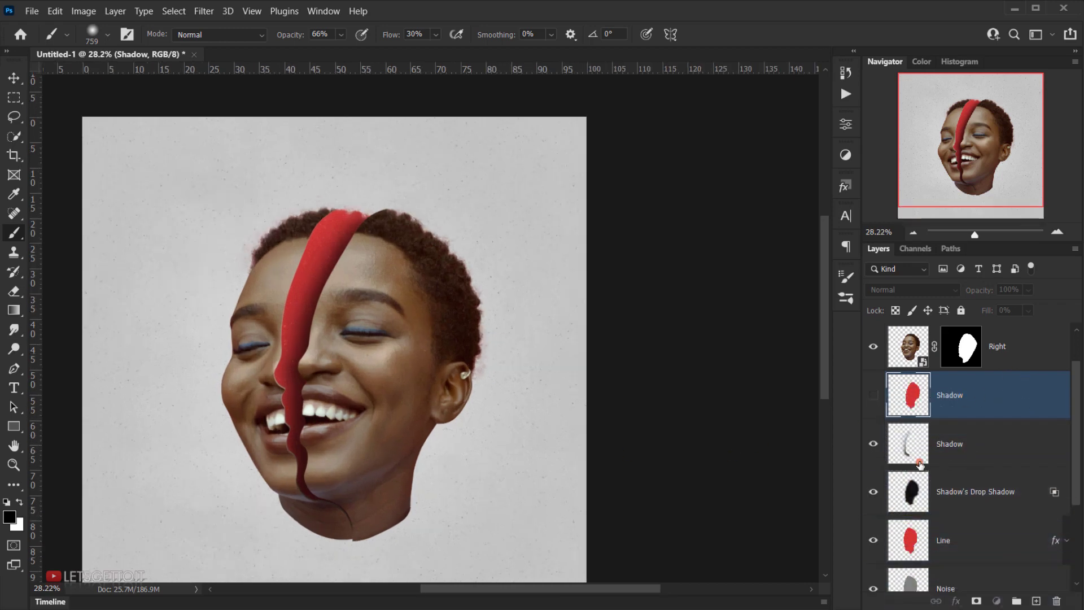
pyautogui.scroll(1, 955, 452)
pyautogui.scroll(-3, 954, 485)
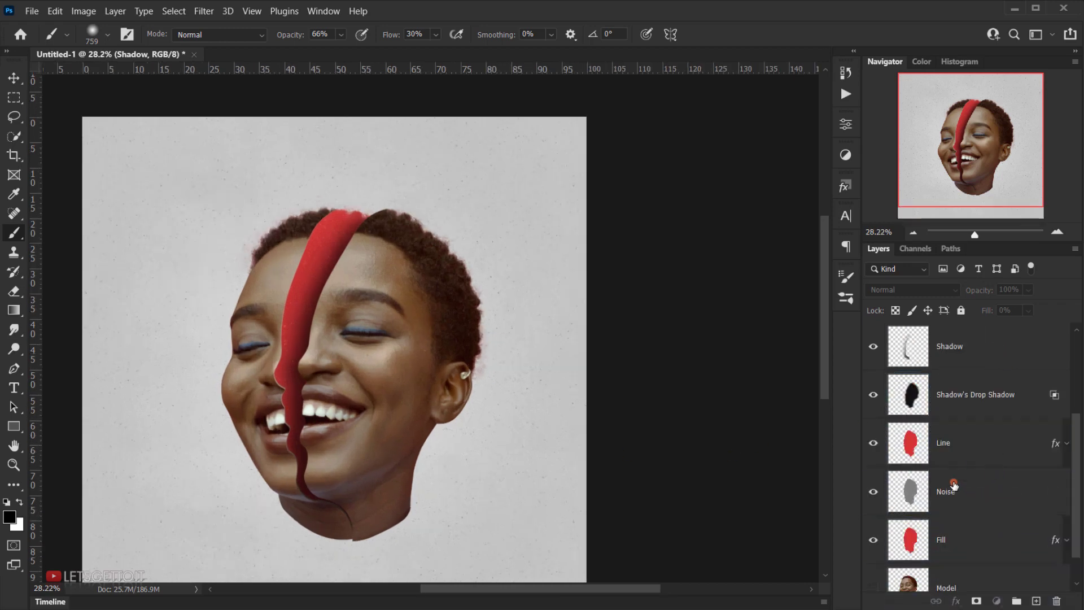
pyautogui.click(977, 362)
pyautogui.scroll(-1, 994, 405)
pyautogui.scroll(2, 1011, 432)
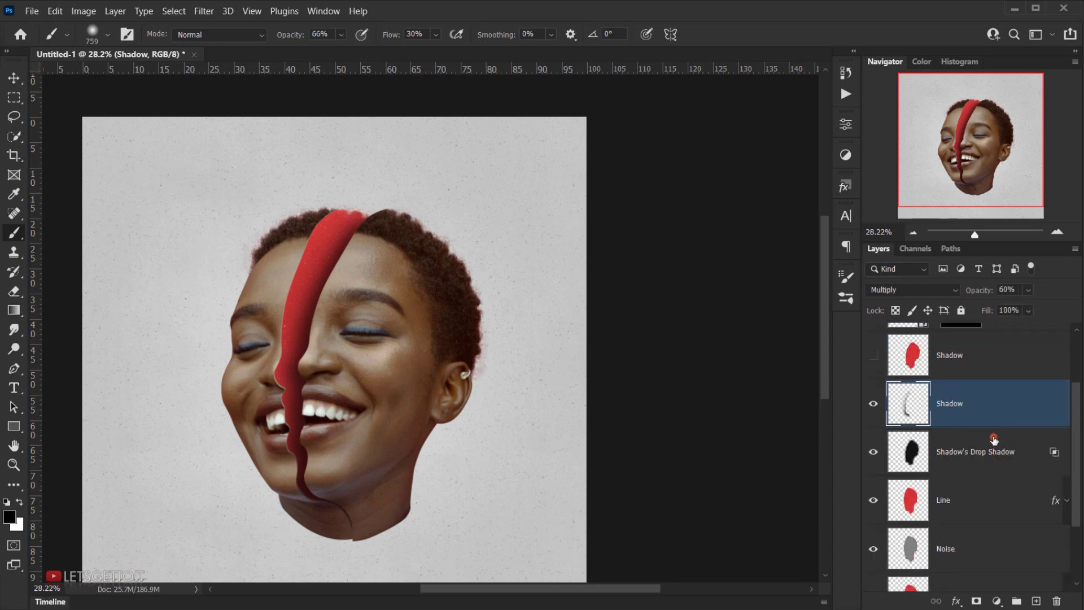
pyautogui.keyDown('shift'); pyautogui.click(989, 457); pyautogui.keyUp('shift')
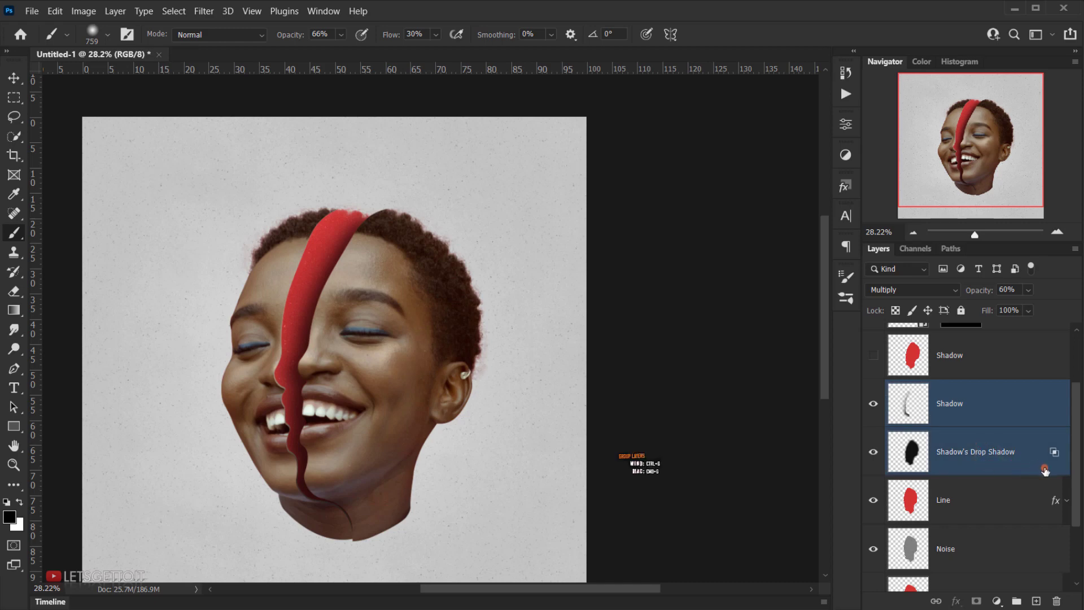
pyautogui.hotkey('ctrl', 'g')
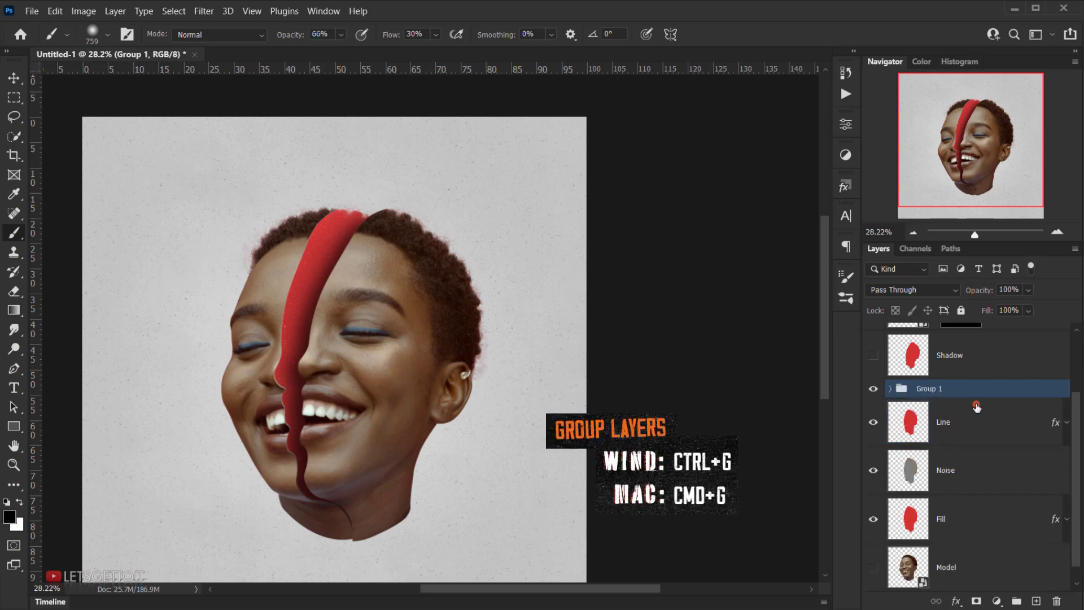
pyautogui.doubleClick(926, 389)
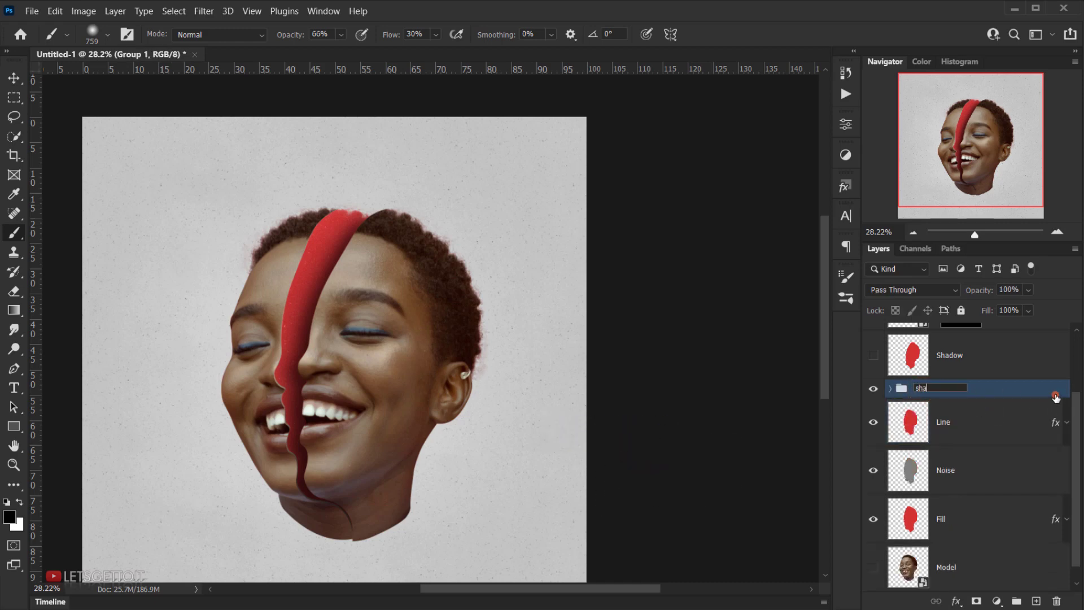
pyautogui.press('Return')
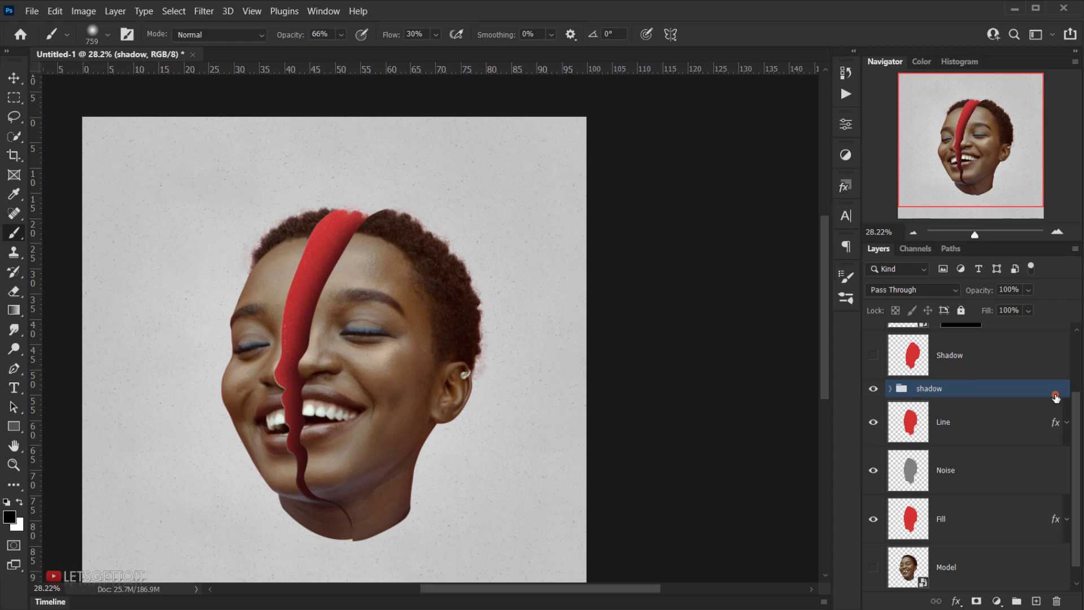
# - Group the Line, Noise and Fill layers and name the group "Fill"
pyautogui.click(991, 439)
pyautogui.scroll(-1, 994, 424)
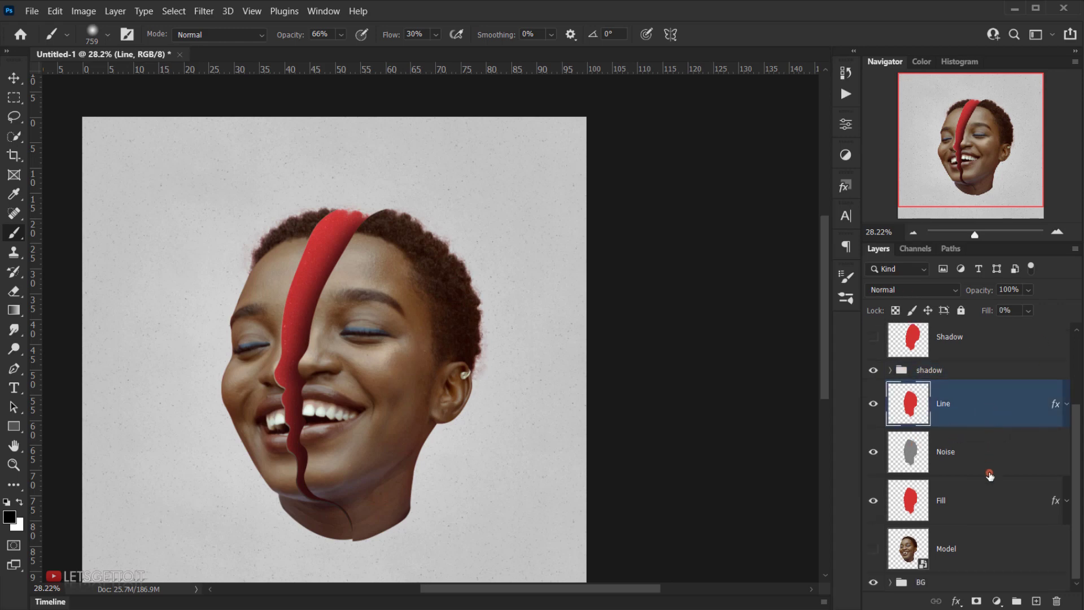
pyautogui.keyDown('shift'); pyautogui.click(982, 506); pyautogui.keyUp('shift')
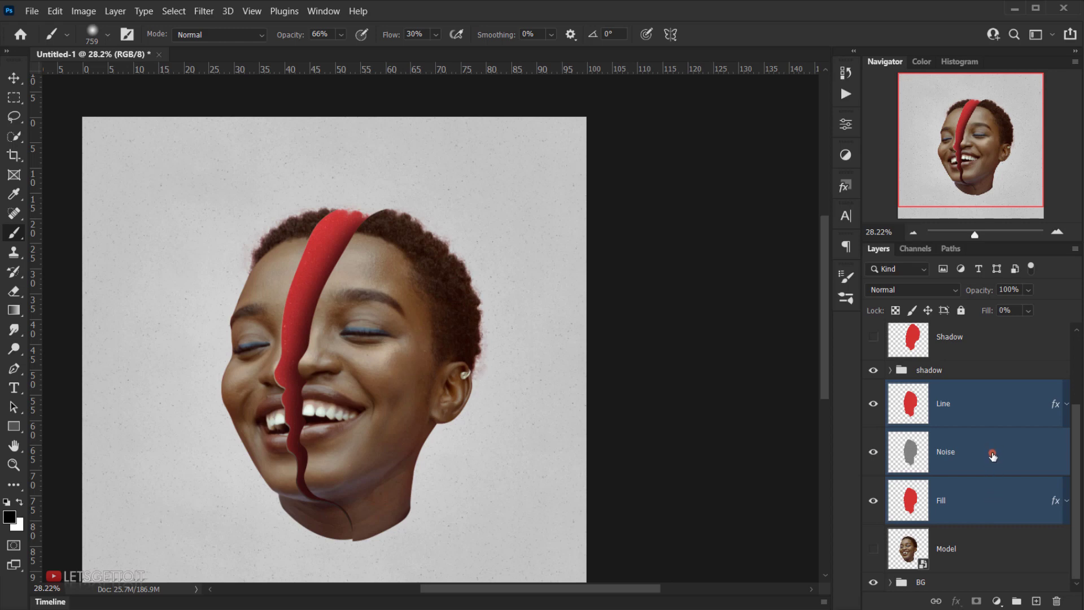
pyautogui.hotkey('ctrl', 'g')
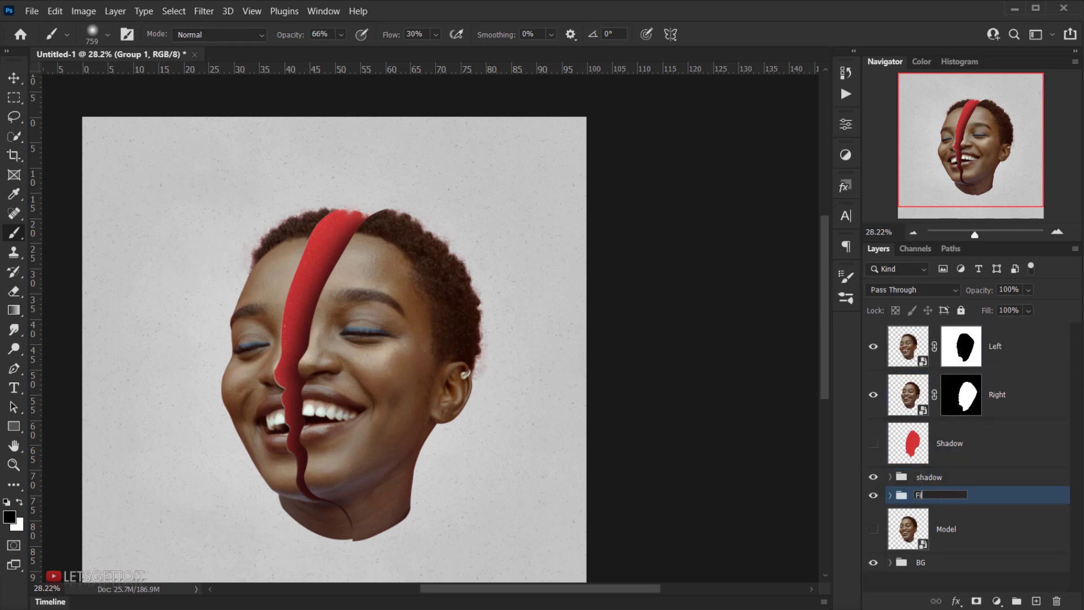
pyautogui.write('Fill')
pyautogui.press('Return')
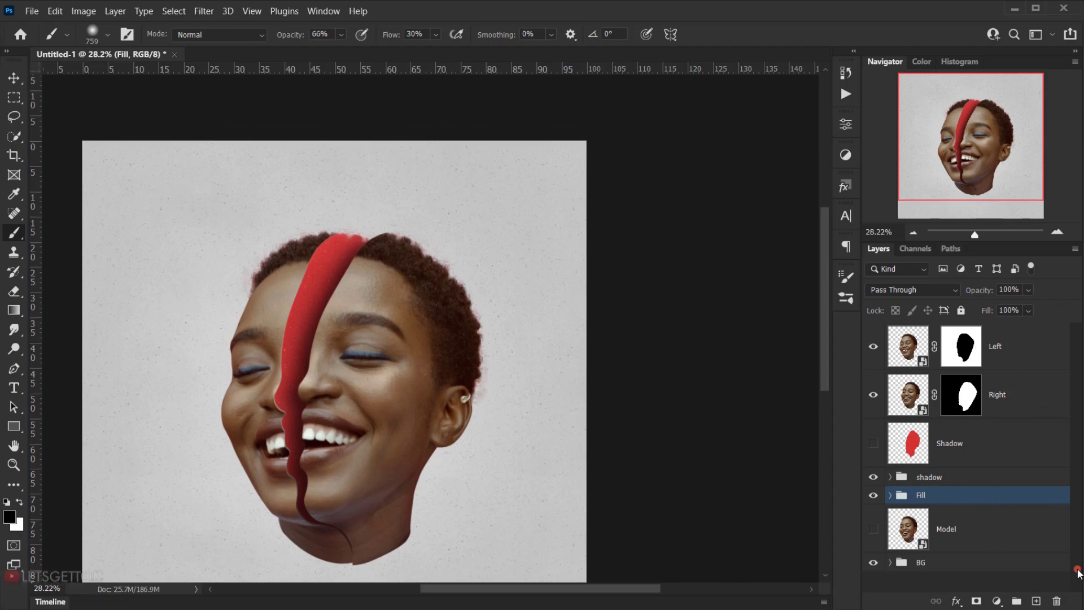
# - Open 28.png from the Split portrait effect folder in Photoshop as its own document, copy the entire rose image and close it
pyautogui.scroll(4, 233, 478)
pyautogui.moveTo(232, 478); pyautogui.dragTo(245, 388)
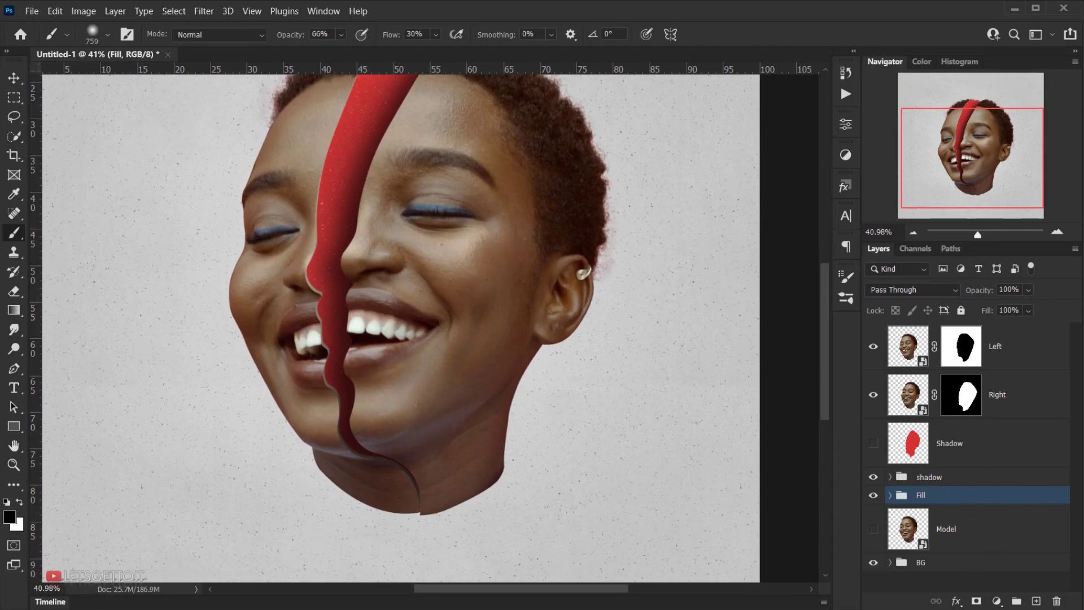
pyautogui.hotkey('alt', 'Tab')
pyautogui.click(506, 205)
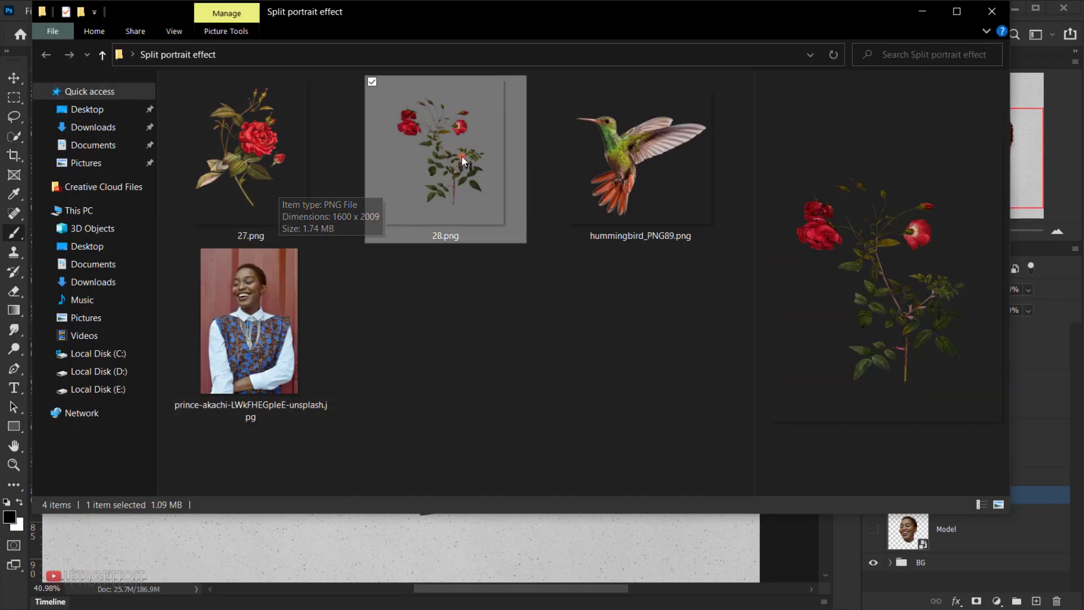
pyautogui.moveTo(438, 185); pyautogui.dragTo(424, 445)
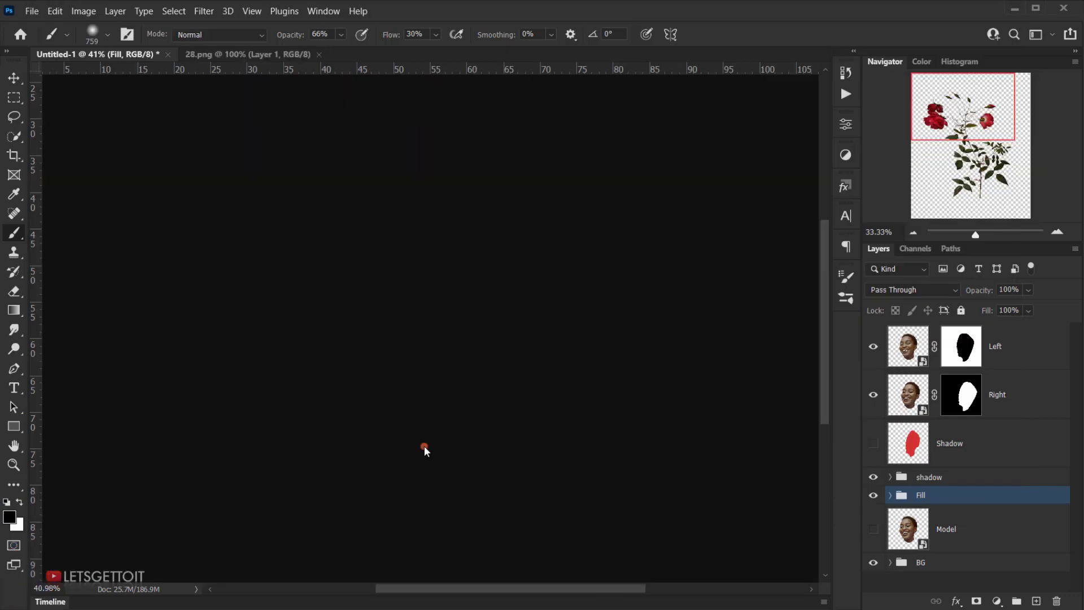
pyautogui.hotkey('ctrl', 'a')
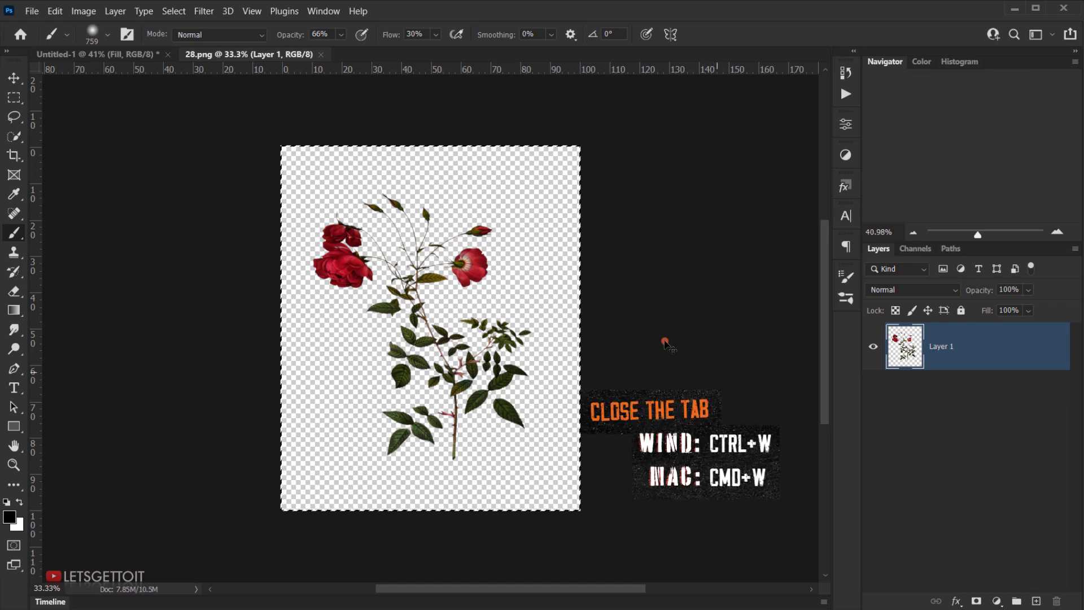
pyautogui.hotkey('ctrl', 'w')
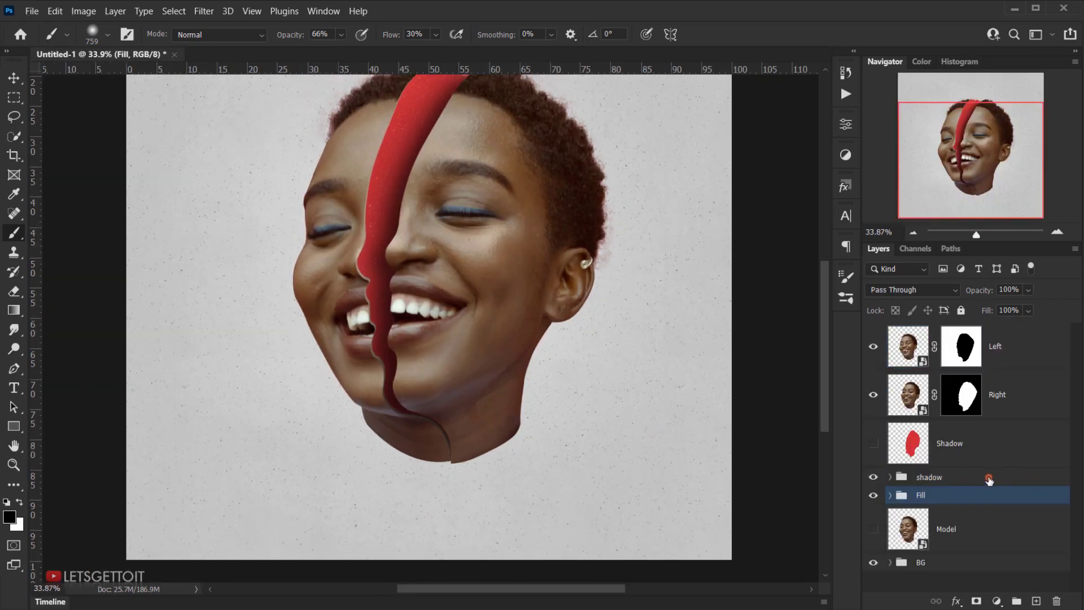
# - Paste the copied rose plant into the portrait as a layer directly above the shadow group
pyautogui.click(972, 478)
pyautogui.scroll(1, 970, 473)
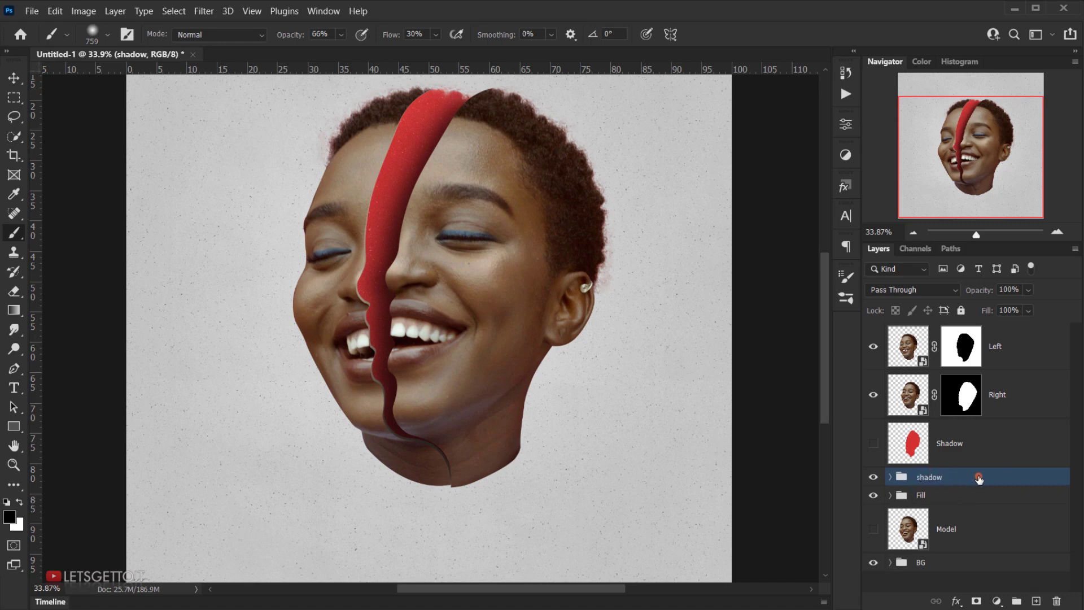
pyautogui.hotkey('ctrl', 'v')
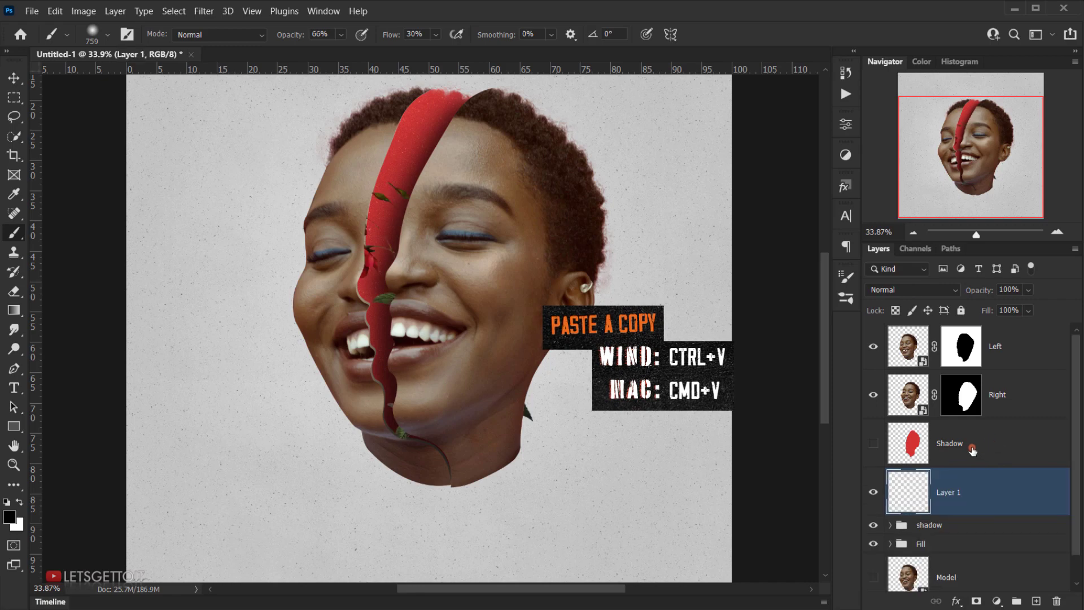
pyautogui.scroll(-3, 491, 326)
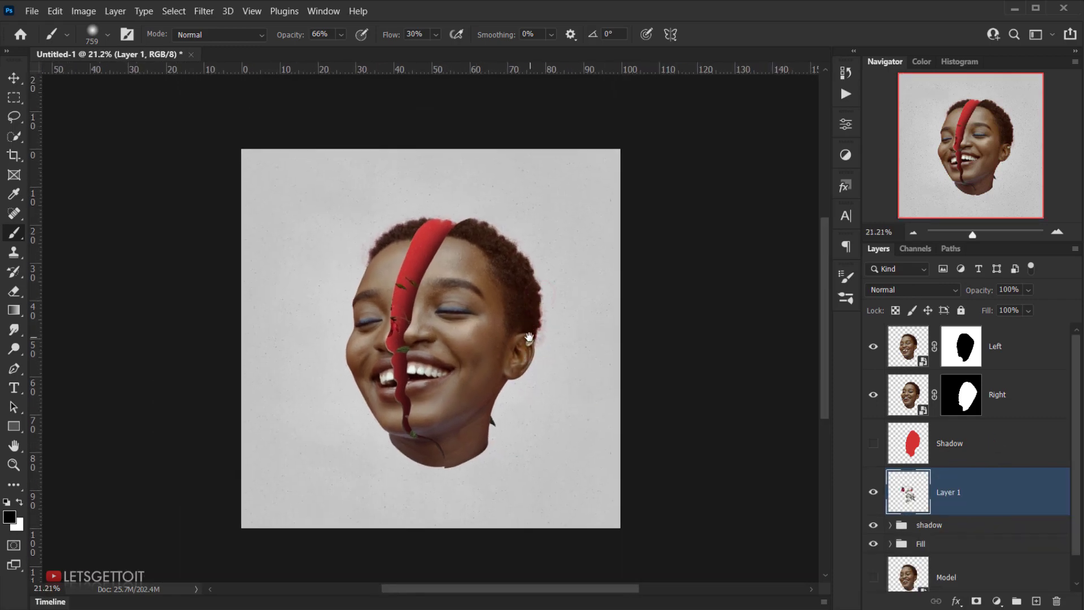
pyautogui.scroll(3, 350, 387)
pyautogui.scroll(-2, 459, 376)
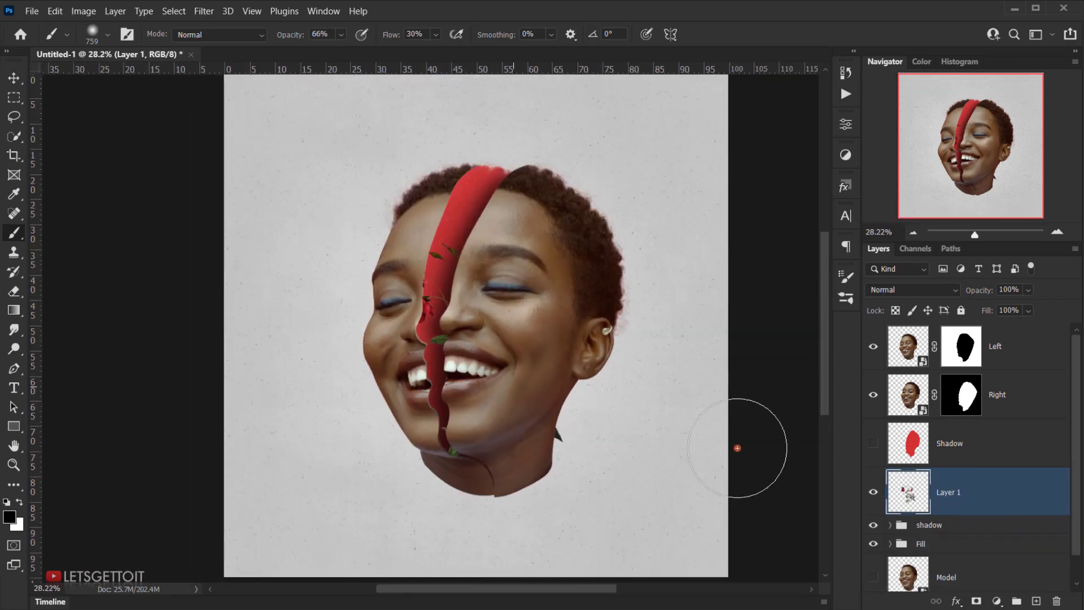
# - Hide the Left and Right face layers briefly to view the whole rose plant, and show them again
pyautogui.click(875, 395)
pyautogui.click(874, 348)
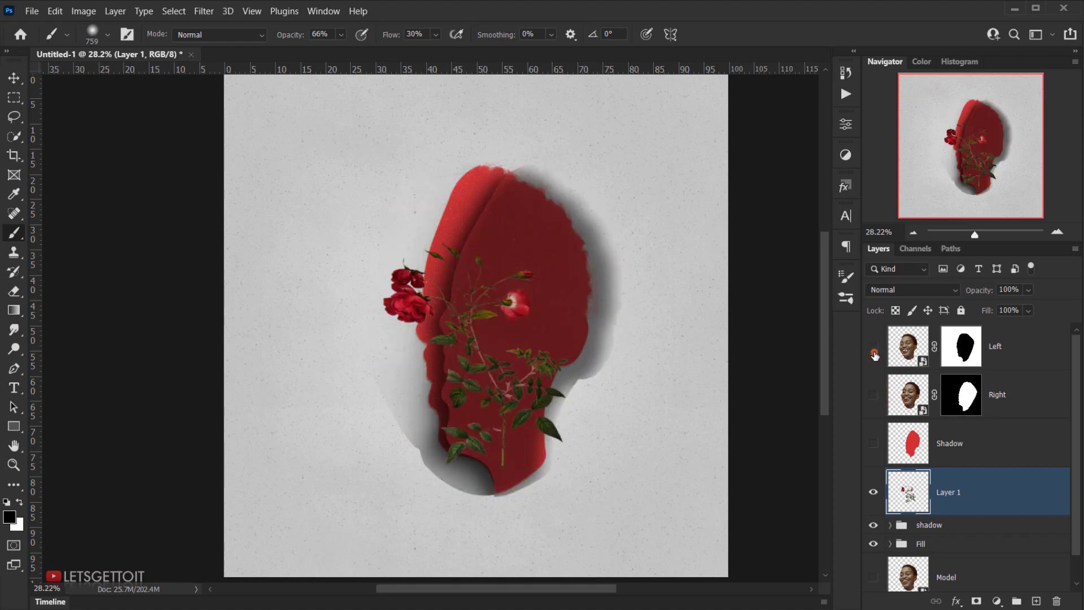
pyautogui.click(874, 349)
pyautogui.click(868, 395)
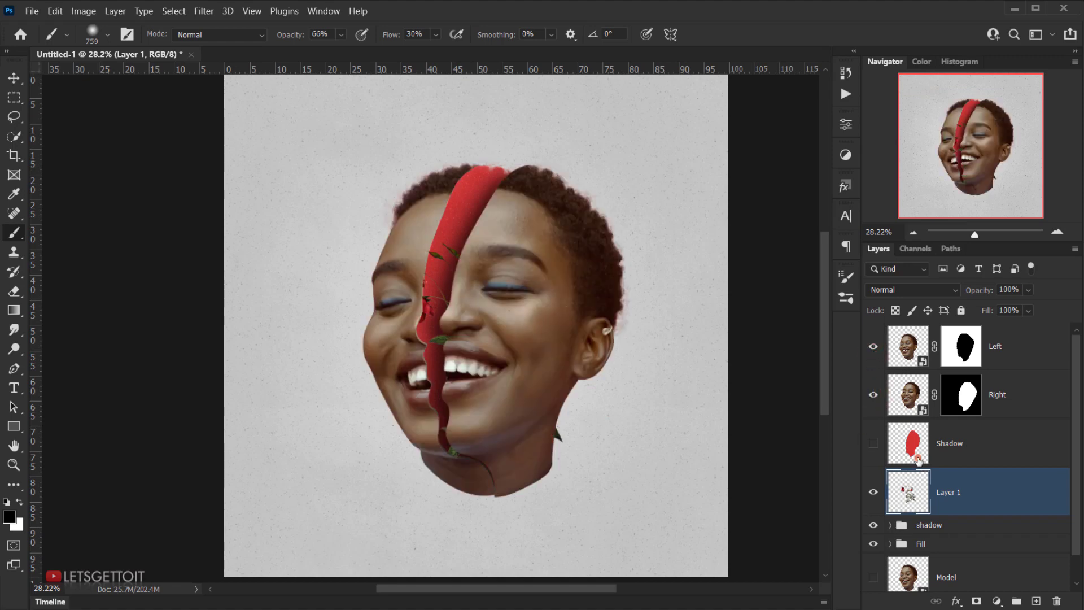
# - Move the pasted rose layer to the top of the layer stack and convert it to a smart object
pyautogui.moveTo(964, 492); pyautogui.dragTo(965, 336)
pyautogui.scroll(3, 472, 326)
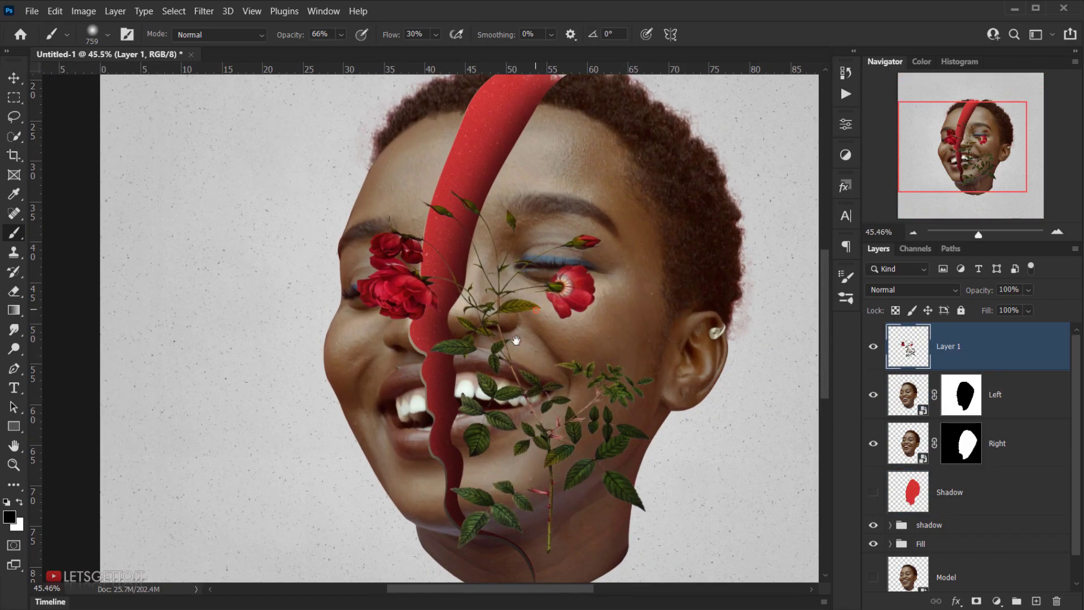
pyautogui.moveTo(516, 341); pyautogui.dragTo(467, 382)
pyautogui.scroll(-2, 525, 343)
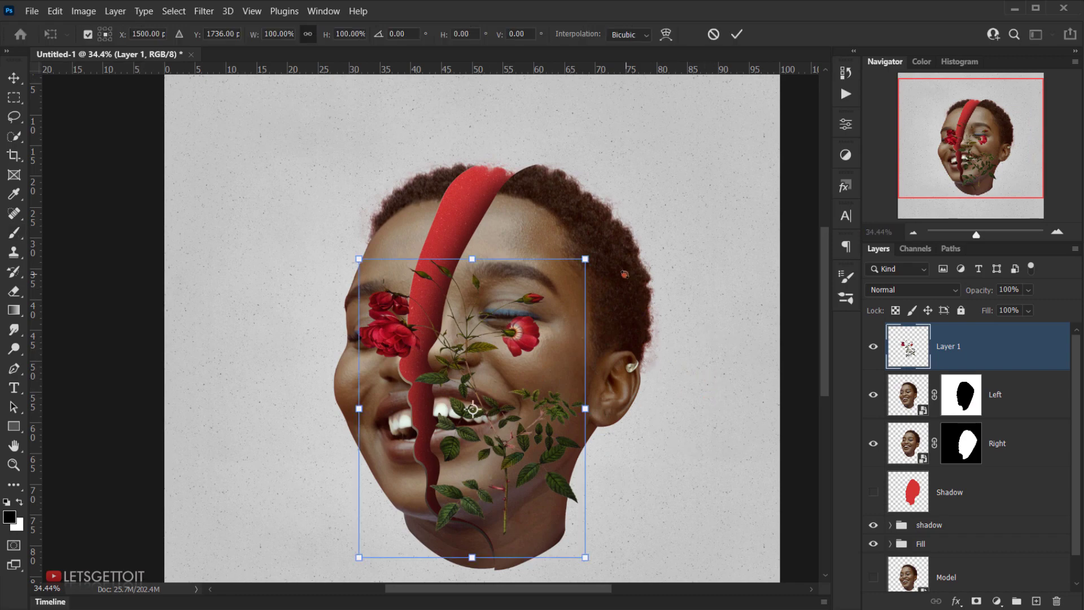
pyautogui.rightClick(986, 351)
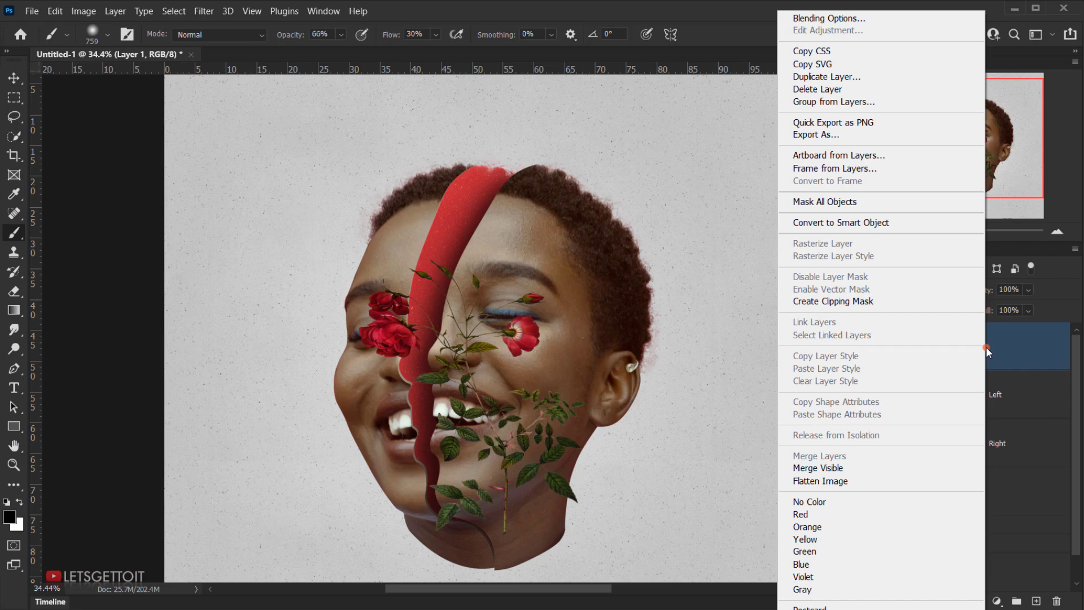
pyautogui.click(850, 226)
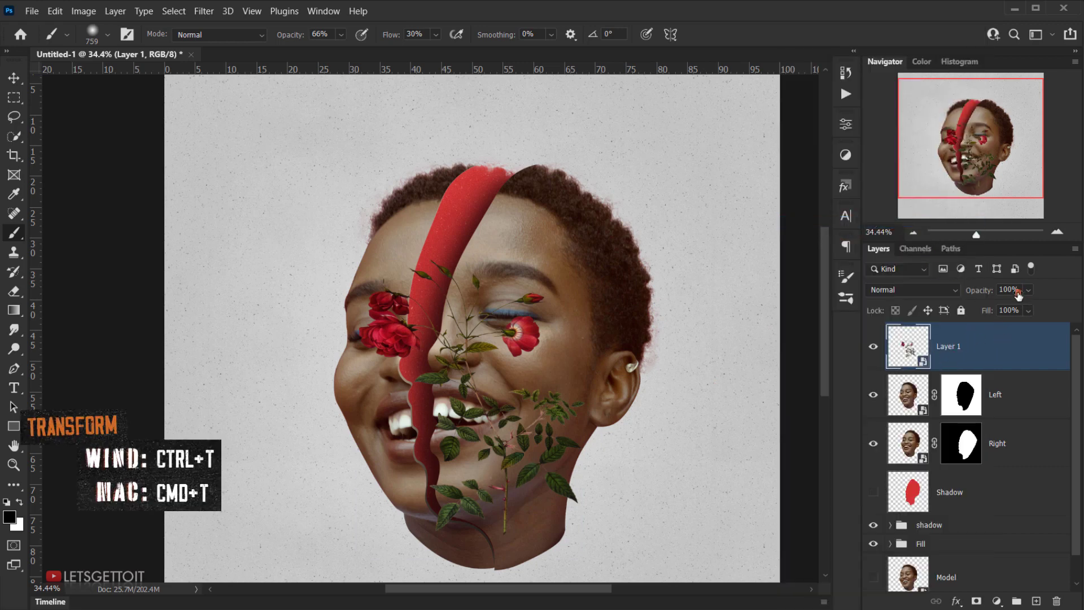
# - Enlarge the rose plant to about 167% and rotate it about 5.9° so its blooms rise above the head
pyautogui.hotkey('ctrl', 't')
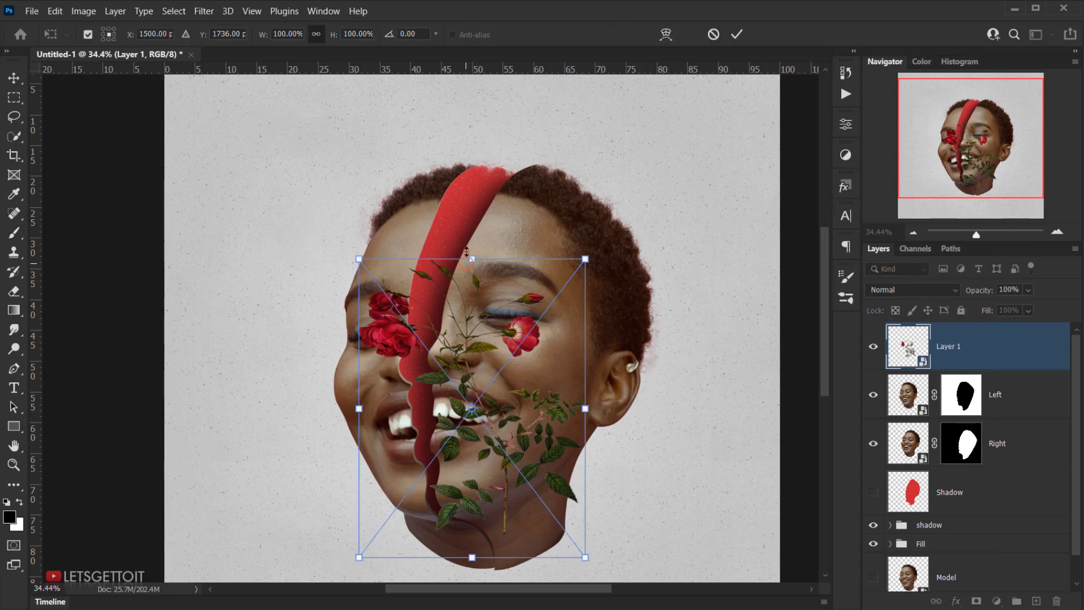
pyautogui.moveTo(472, 260); pyautogui.dragTo(469, 151)
pyautogui.moveTo(692, 204); pyautogui.dragTo(624, 316)
pyautogui.moveTo(553, 168); pyautogui.dragTo(577, 95)
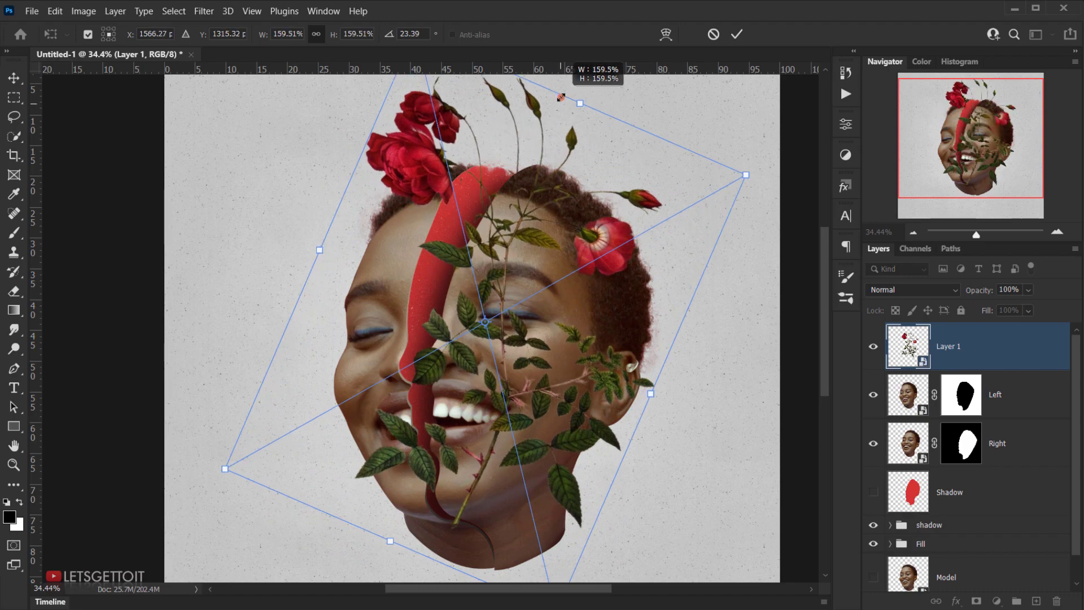
pyautogui.moveTo(742, 143); pyautogui.dragTo(666, 62)
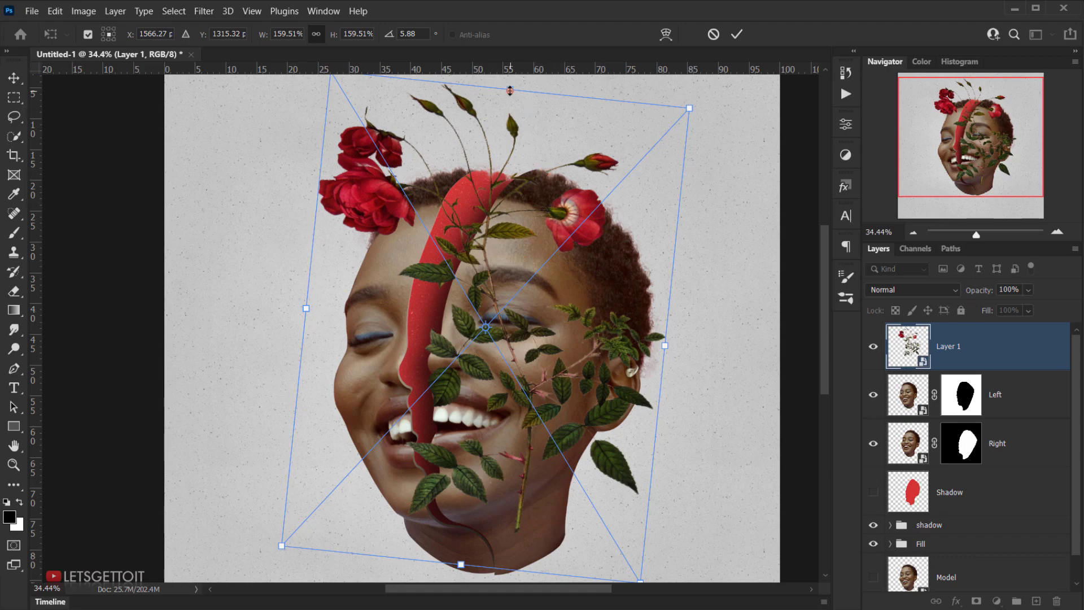
pyautogui.moveTo(510, 90)
pyautogui.mouseDown()
pyautogui.moveTo(543, 62)
pyautogui.moveTo(523, 54)
pyautogui.moveTo(512, 74)
pyautogui.mouseUp()
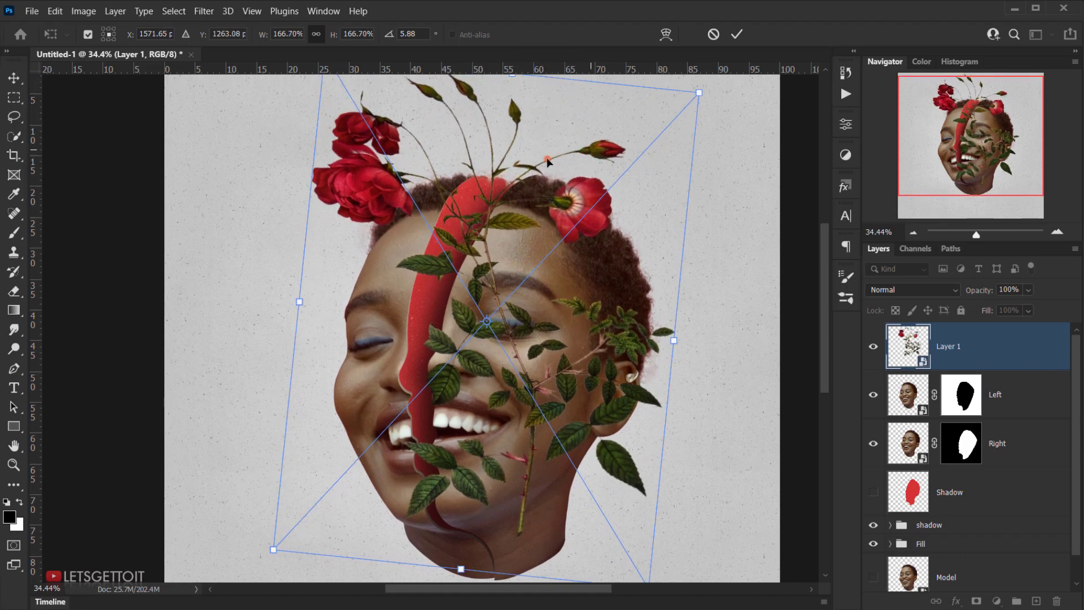
pyautogui.moveTo(484, 307); pyautogui.dragTo(479, 328)
# - Refine the rose plant to 171.78% scale and 4.28° rotation, recentre it over the face and apply the transform
pyautogui.scroll(-3, 628, 543)
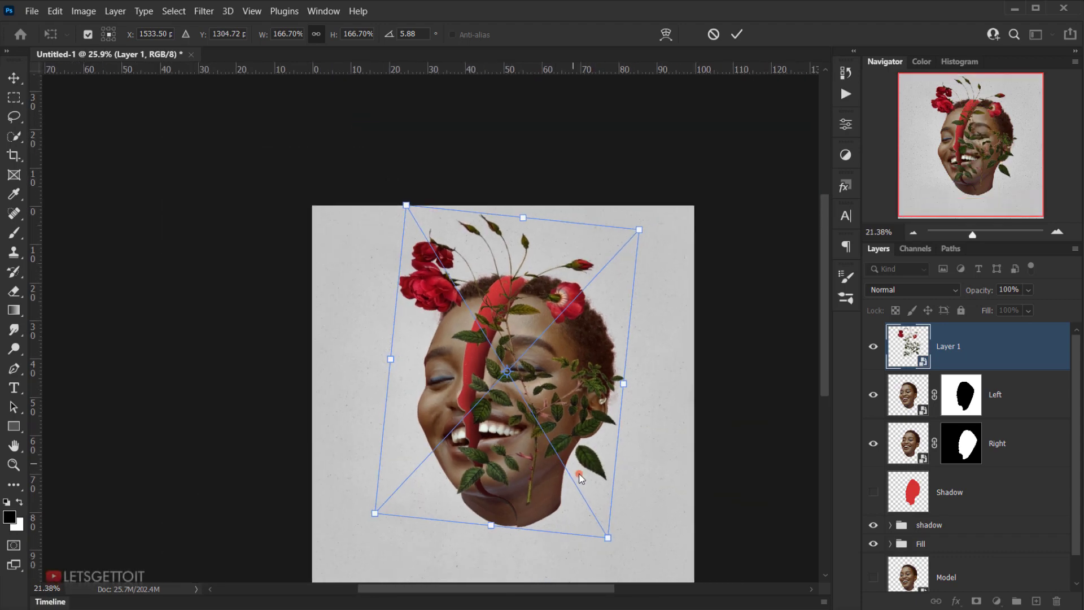
pyautogui.moveTo(608, 539); pyautogui.dragTo(613, 551)
pyautogui.scroll(3, 528, 463)
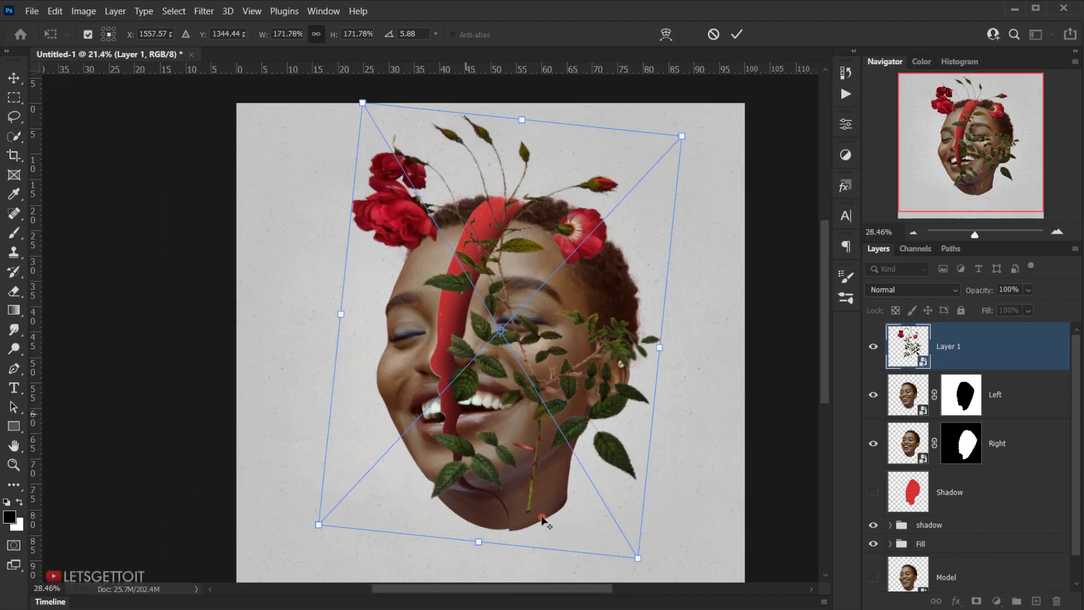
pyautogui.moveTo(518, 460); pyautogui.dragTo(507, 448)
pyautogui.moveTo(696, 439); pyautogui.dragTo(700, 428)
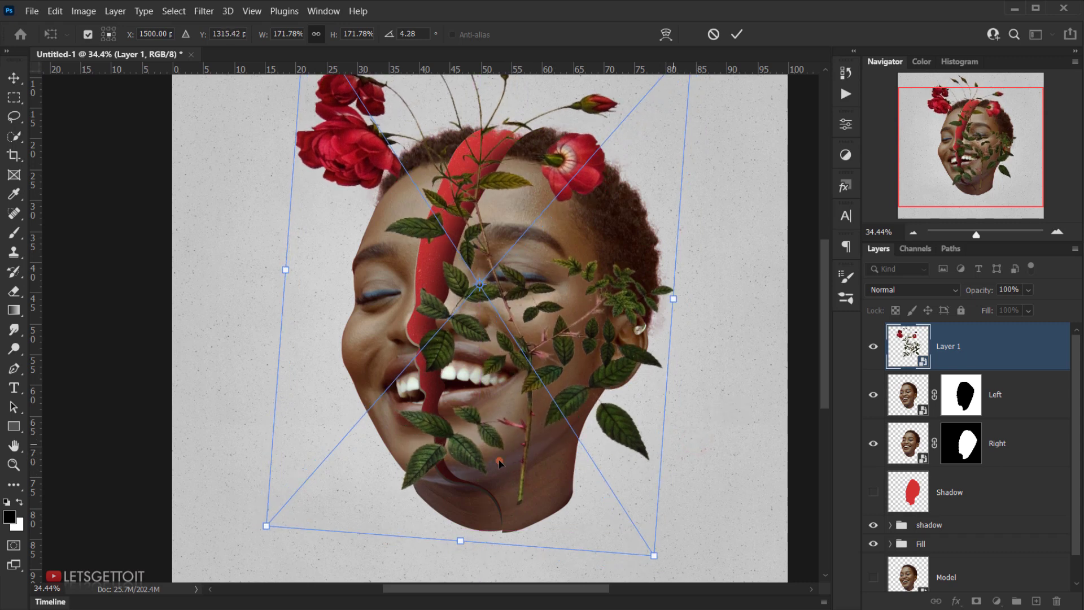
pyautogui.press('Return')
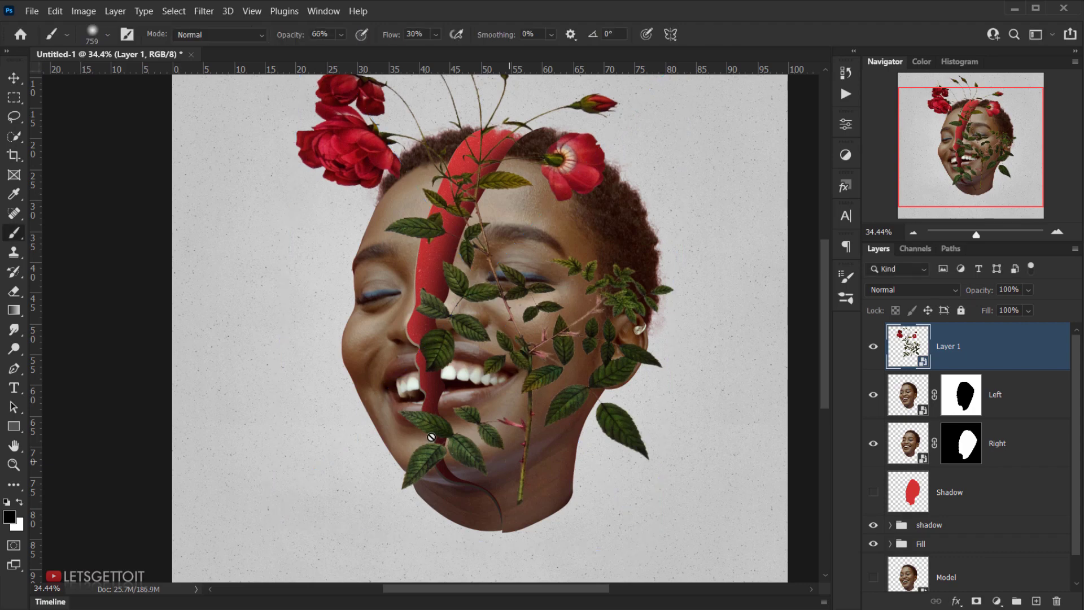
# - Mask the rose layer using the Shadow layer's shape as the selection, and invert the mask to hide the plant over the right face half
pyautogui.scroll(-3, 428, 400)
pyautogui.moveTo(549, 256)
pyautogui.mouseDown()
pyautogui.moveTo(490, 266)
pyautogui.moveTo(361, 247)
pyautogui.mouseUp()
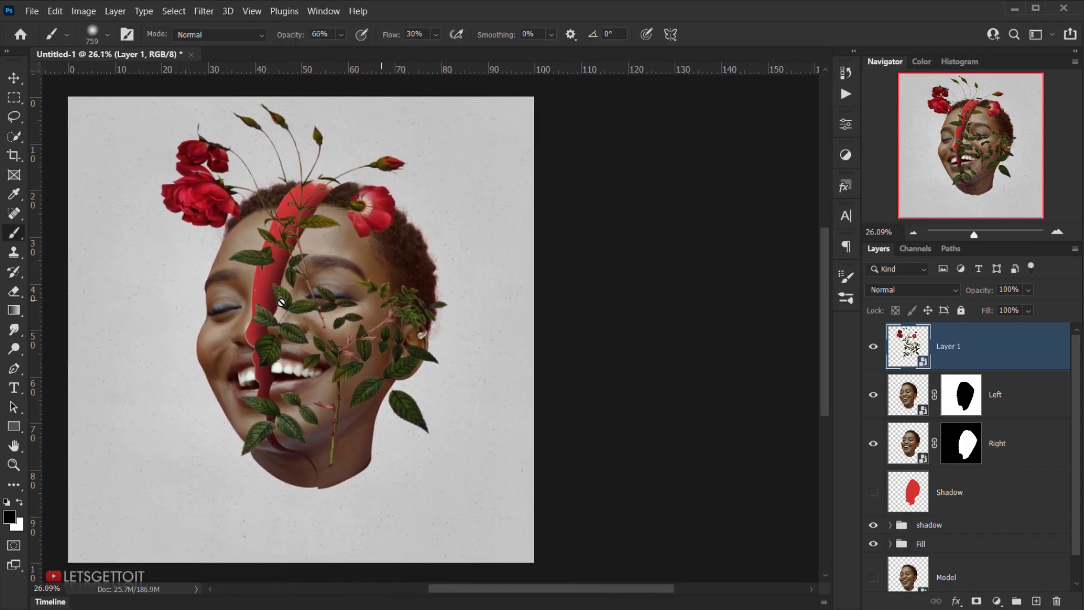
pyautogui.scroll(3, 347, 245)
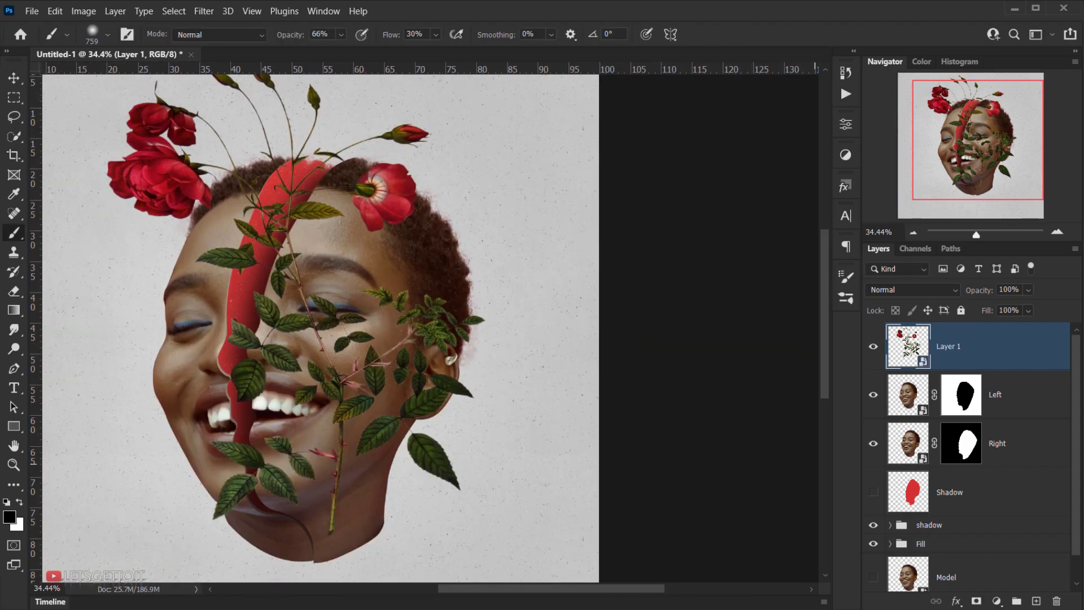
pyautogui.keyDown('ctrl'); pyautogui.click(908, 501); pyautogui.keyUp('ctrl')
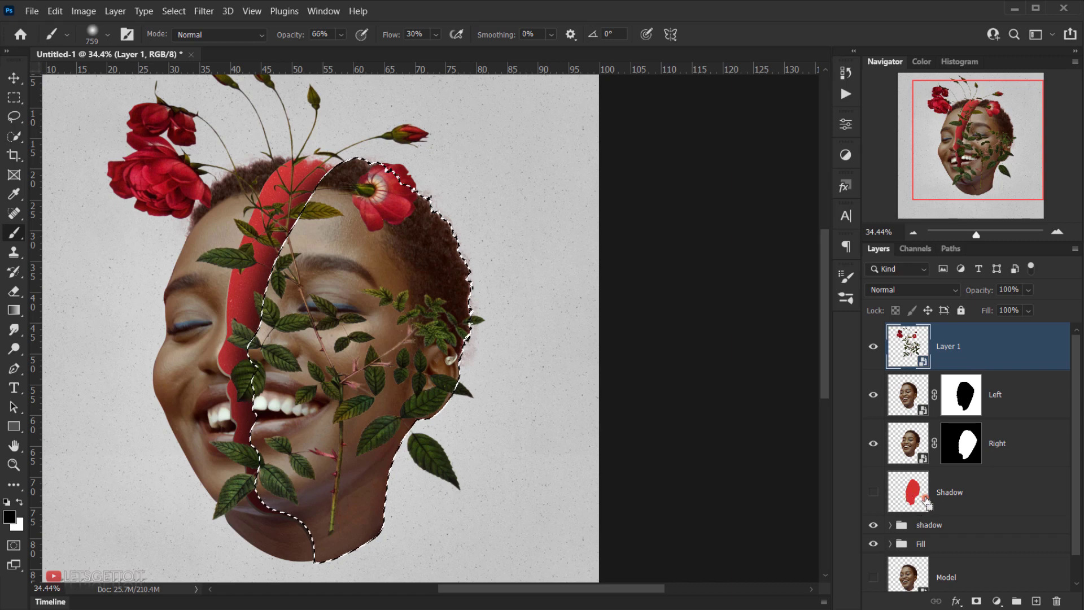
pyautogui.click(977, 602)
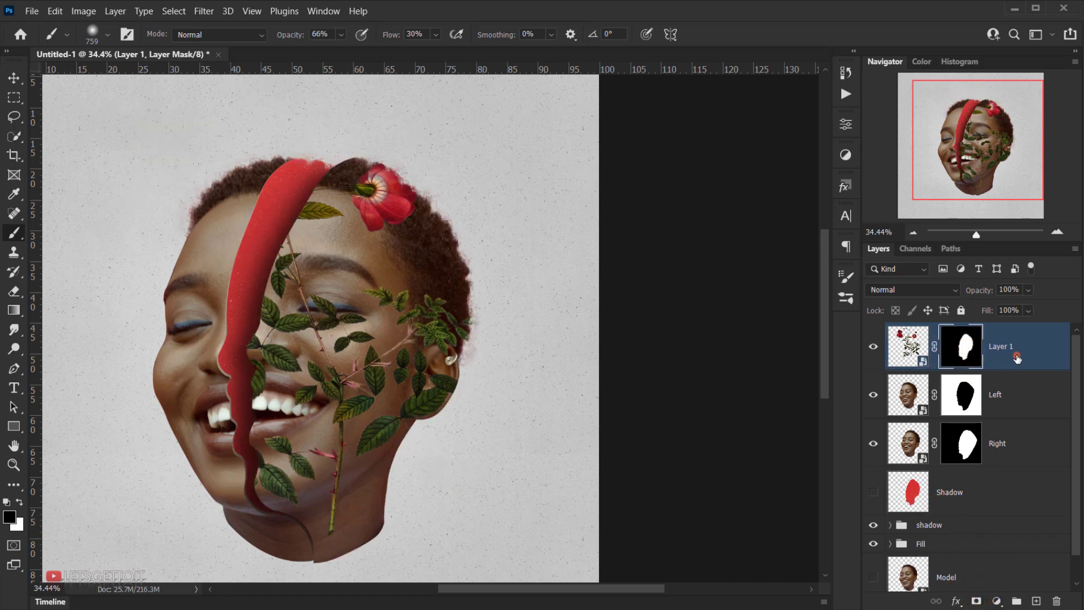
pyautogui.hotkey('ctrl', 'i')
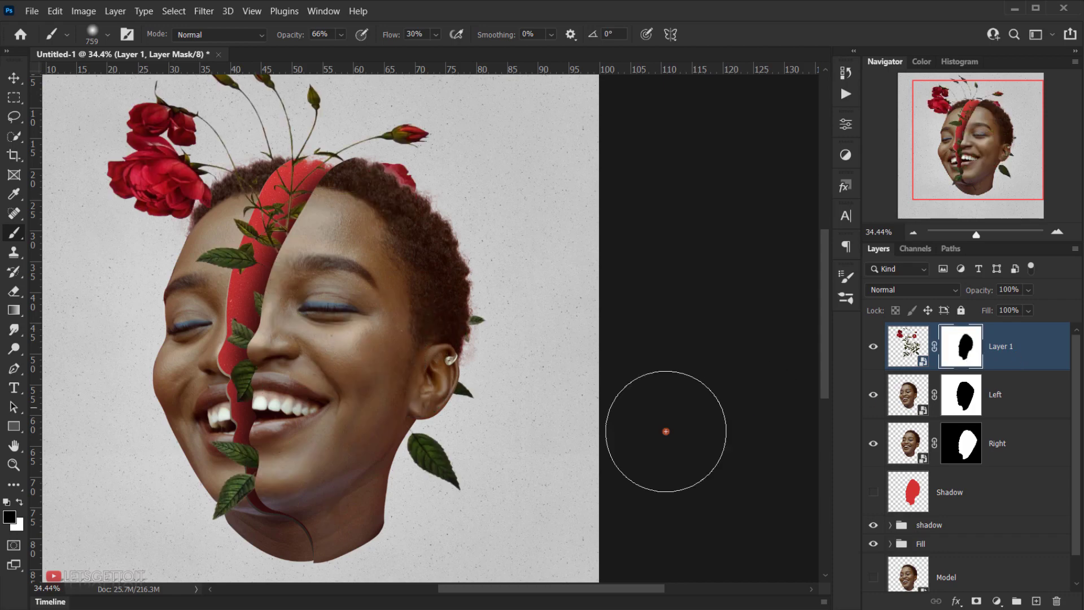
# - Unlink the rose layer from its mask, rotate only the plant image to about -0.54° and shift it slightly
pyautogui.scroll(-2, 106, 358)
pyautogui.scroll(2, 305, 345)
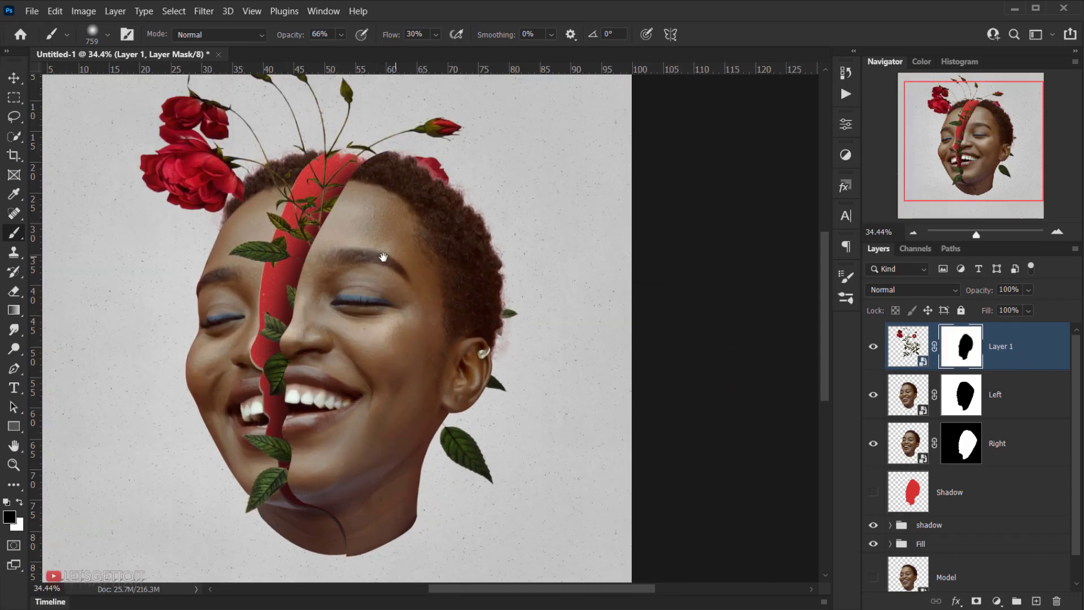
pyautogui.moveTo(385, 259)
pyautogui.mouseDown()
pyautogui.moveTo(446, 318)
pyautogui.moveTo(433, 299)
pyautogui.moveTo(447, 281)
pyautogui.moveTo(476, 277)
pyautogui.mouseUp()
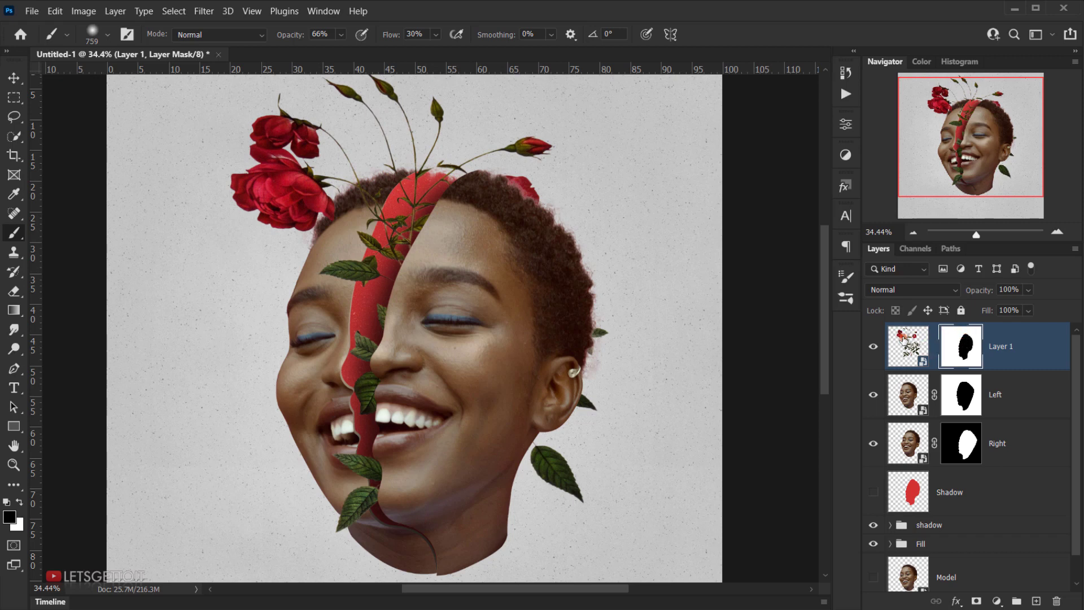
pyautogui.click(907, 344)
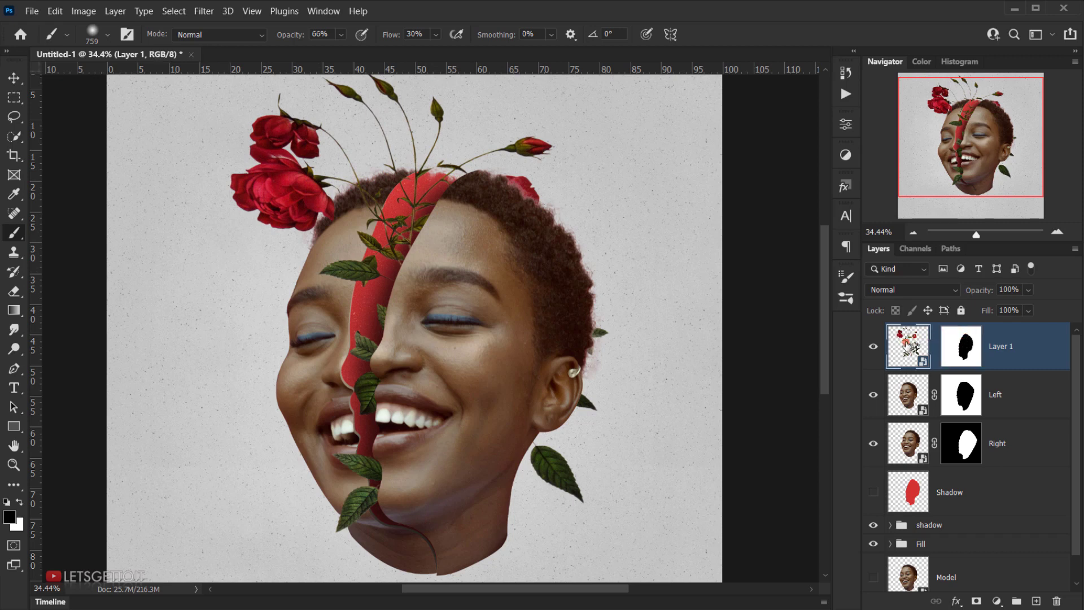
pyautogui.hotkey('ctrl', 't')
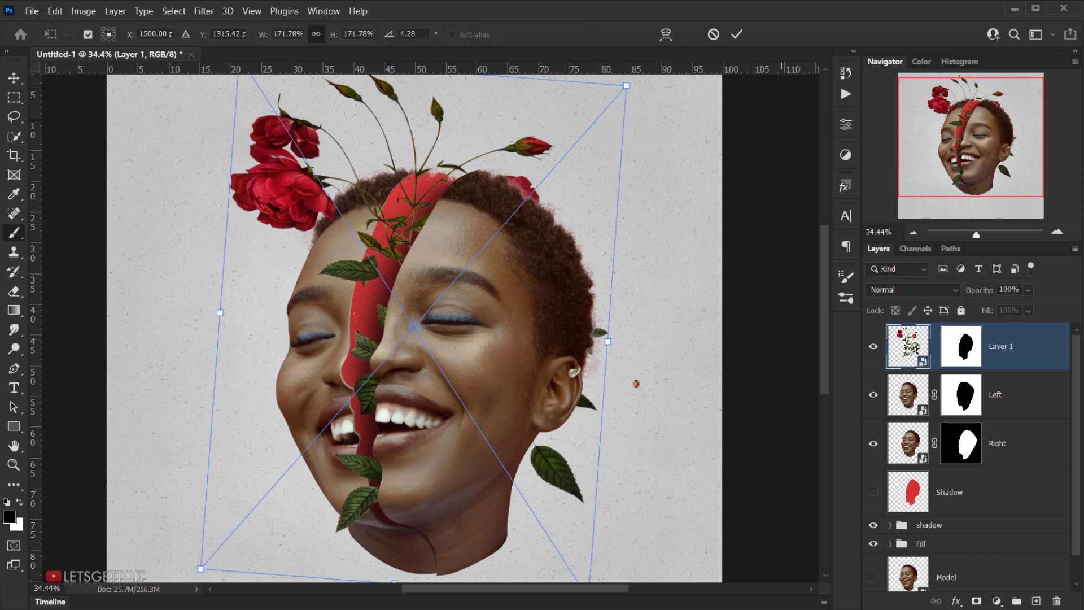
pyautogui.moveTo(685, 281); pyautogui.dragTo(670, 255)
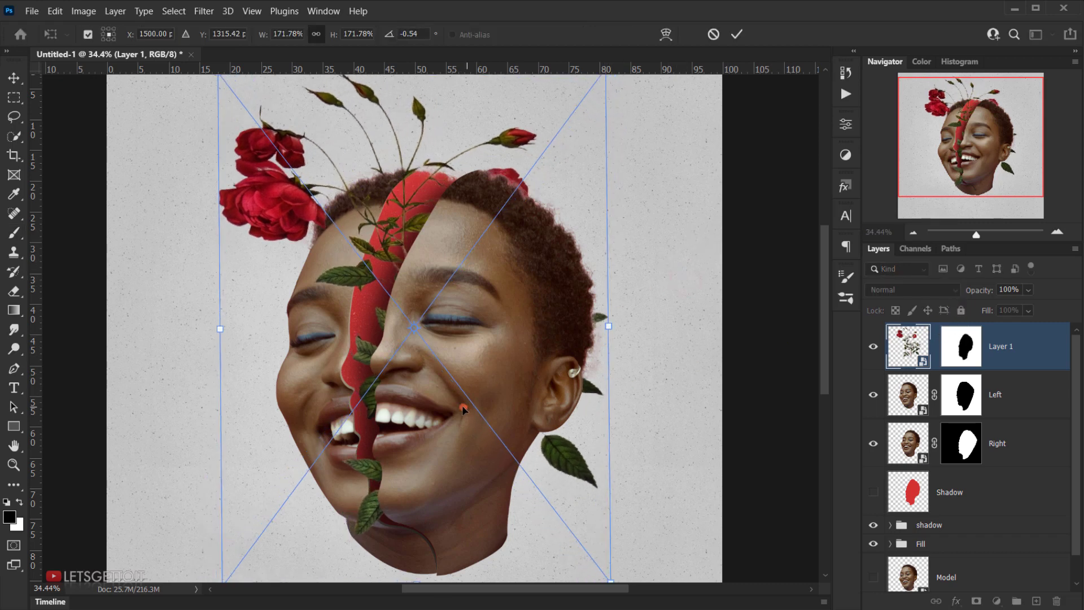
pyautogui.moveTo(467, 410); pyautogui.dragTo(462, 410)
pyautogui.scroll(-2, 421, 364)
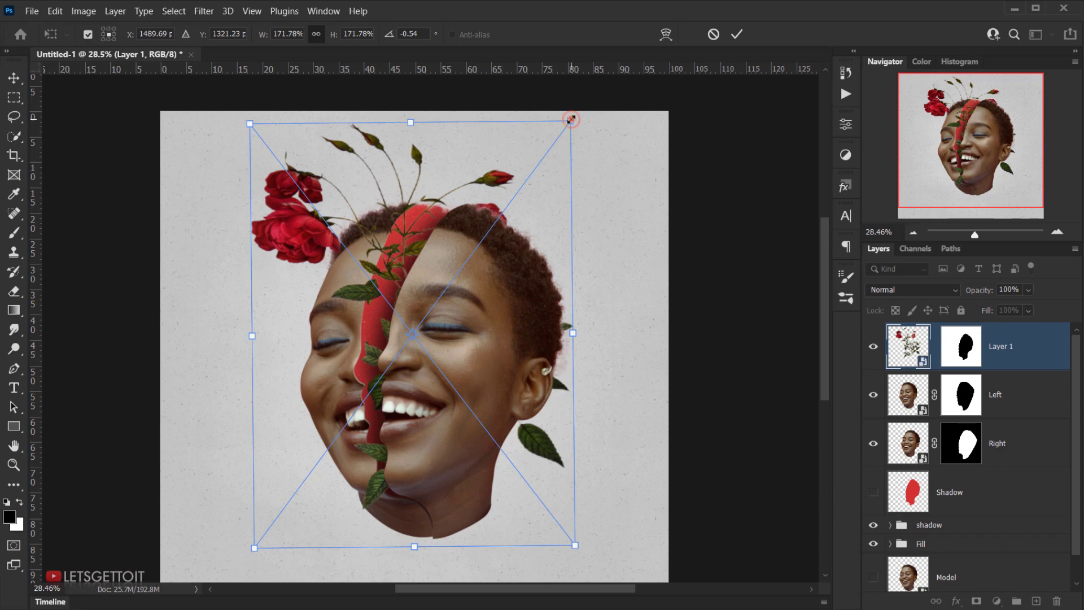
# - Adjust the rose plant's fit in the red gap, scaling it to about 176.57% and rotating it to 3.37°
pyautogui.moveTo(570, 119); pyautogui.dragTo(603, 137)
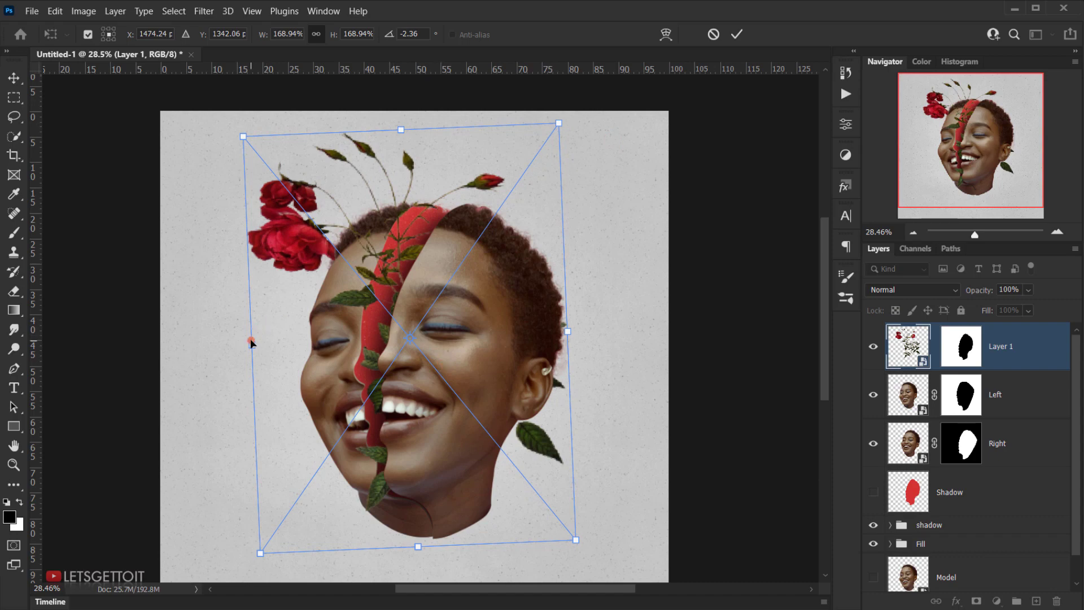
pyautogui.moveTo(252, 345); pyautogui.dragTo(245, 341)
pyautogui.scroll(1, 408, 430)
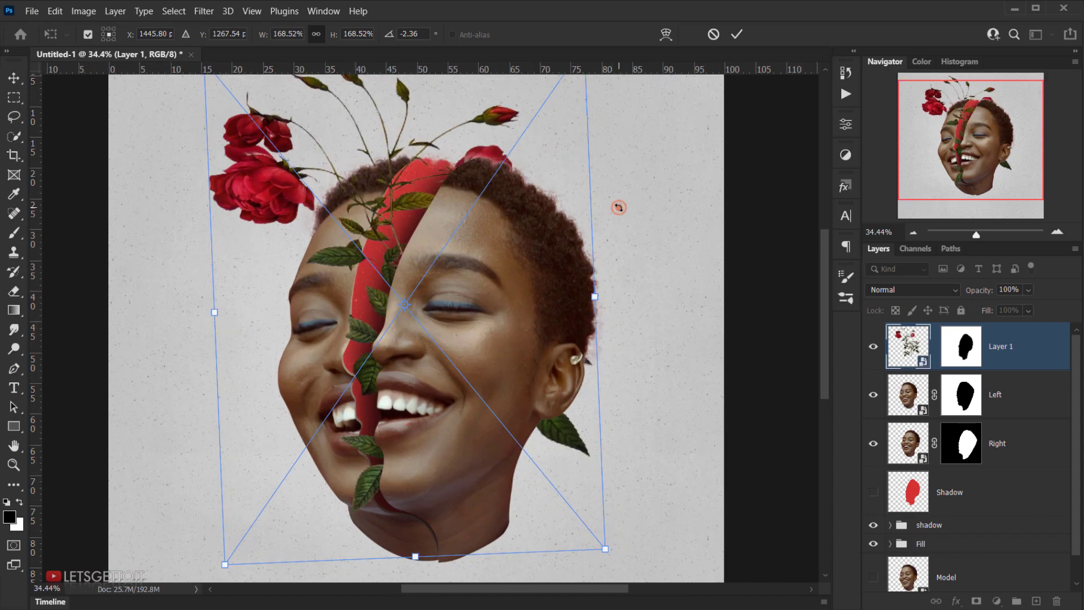
pyautogui.moveTo(619, 208); pyautogui.dragTo(618, 222)
pyautogui.moveTo(514, 282); pyautogui.dragTo(513, 290)
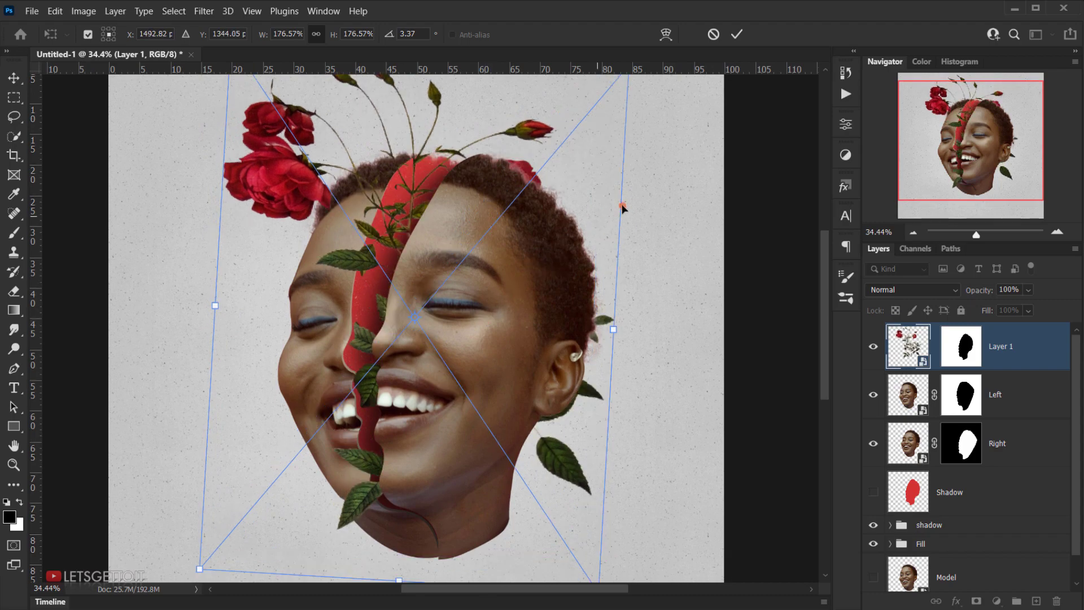
pyautogui.scroll(-1, 642, 227)
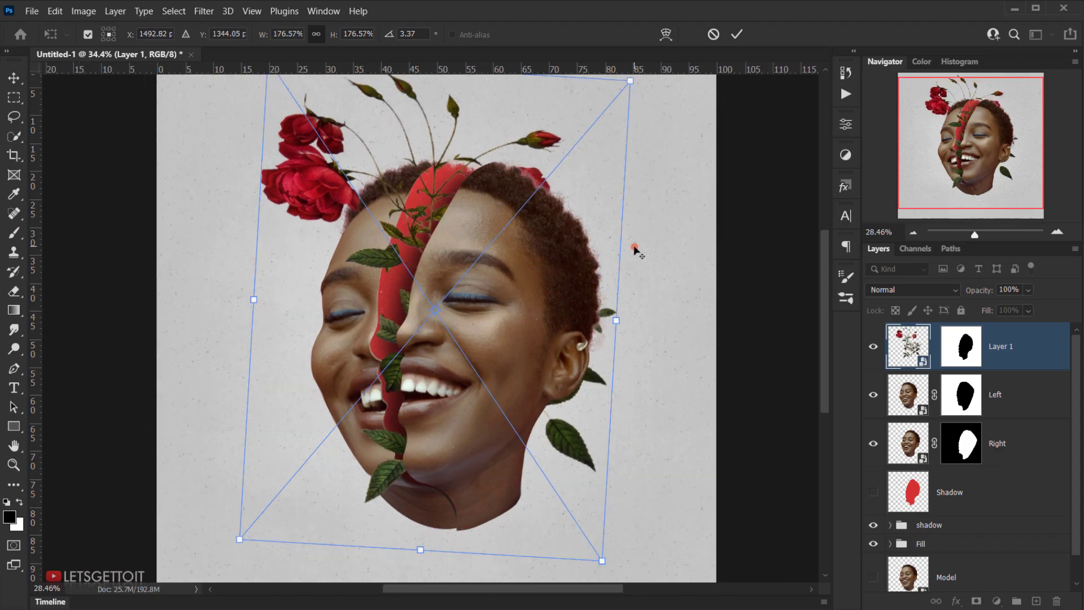
# - Reduce the rose plant to about 164.29% with 1.81° rotation, position its stem along the red gap and apply the transform
pyautogui.scroll(-1, 635, 249)
pyautogui.moveTo(677, 117); pyautogui.dragTo(675, 114)
pyautogui.moveTo(675, 114); pyautogui.dragTo(671, 111)
pyautogui.moveTo(548, 212); pyautogui.dragTo(545, 215)
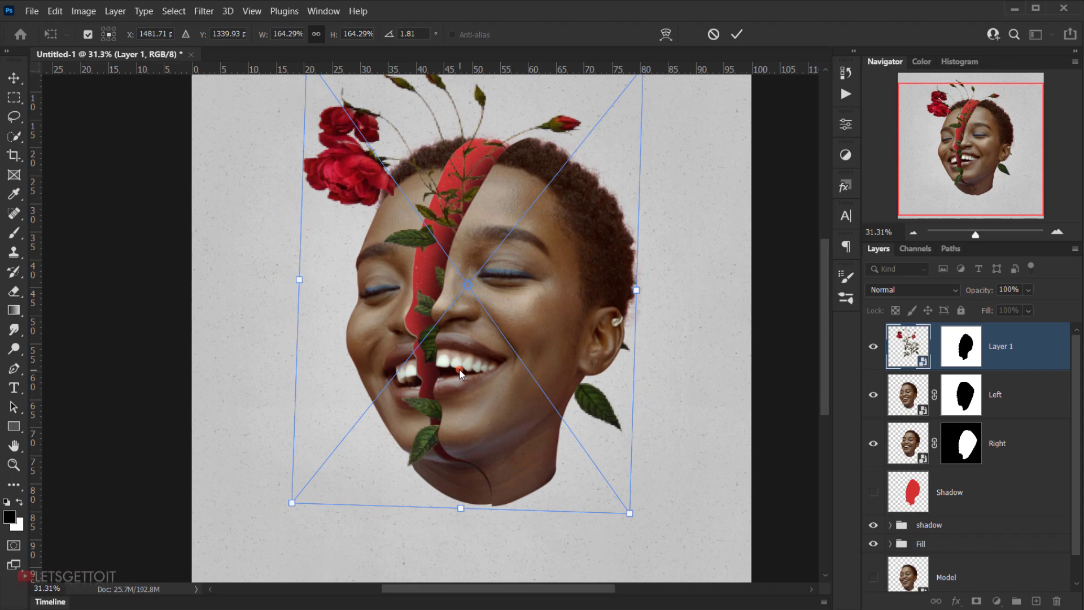
pyautogui.scroll(1, 458, 353)
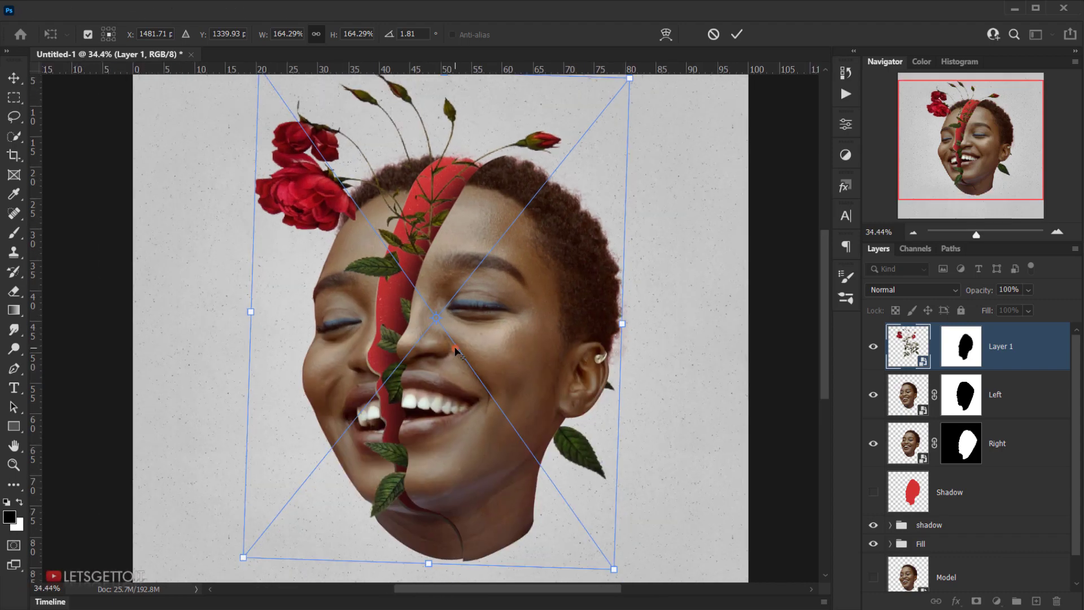
pyautogui.scroll(-1, 456, 347)
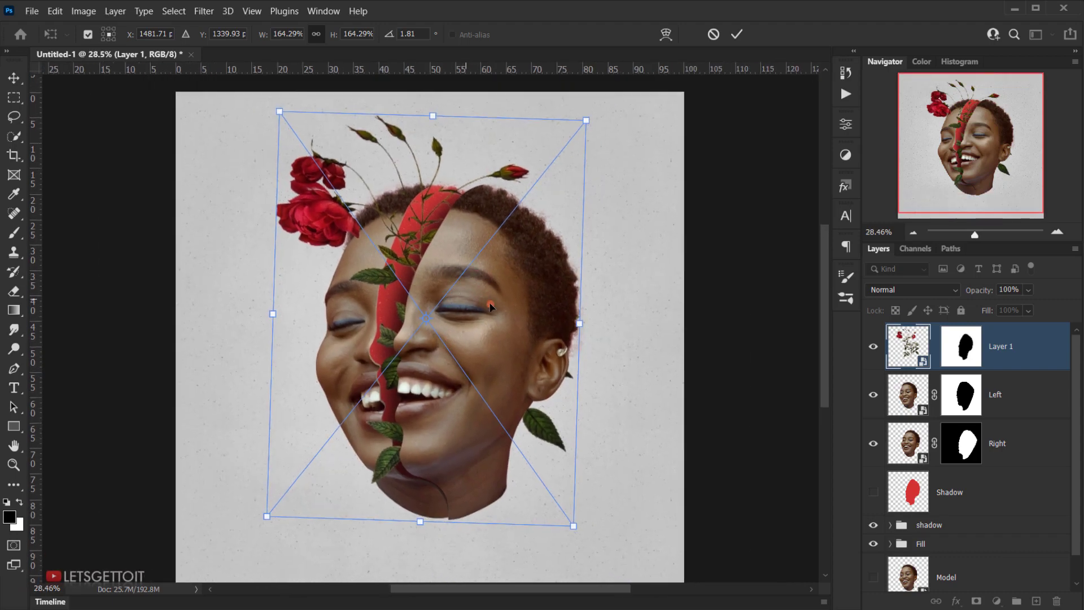
pyautogui.scroll(1, 458, 336)
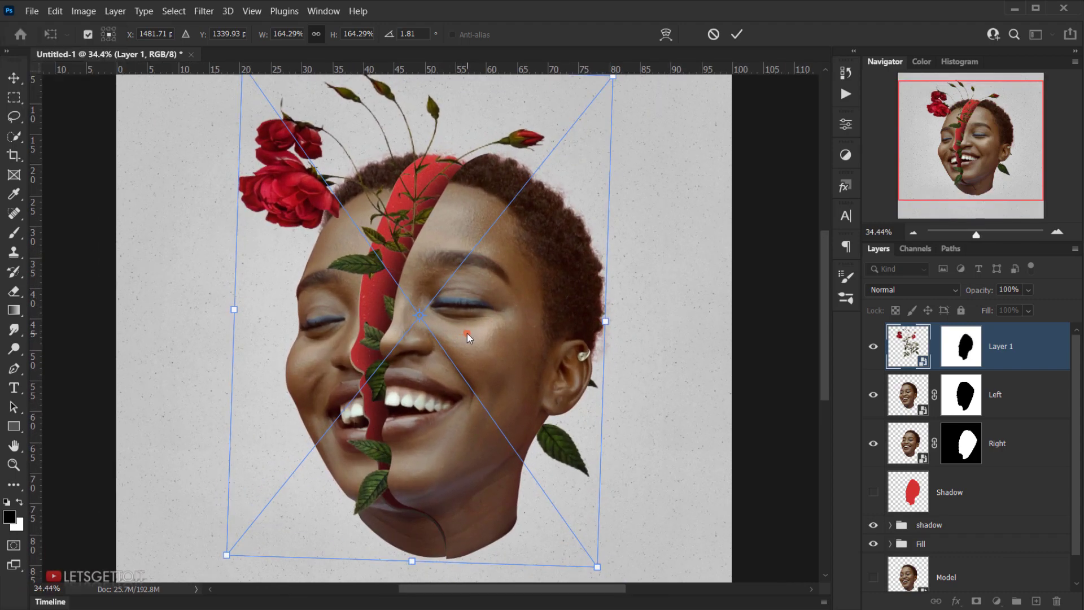
pyautogui.press('Return')
# - Paint black on the rose layer's mask with the brush at 100% opacity and flow, hiding the stray leaves beside the ear and neck
pyautogui.press('b')
pyautogui.scroll(-1, 466, 333)
pyautogui.scroll(2, 582, 327)
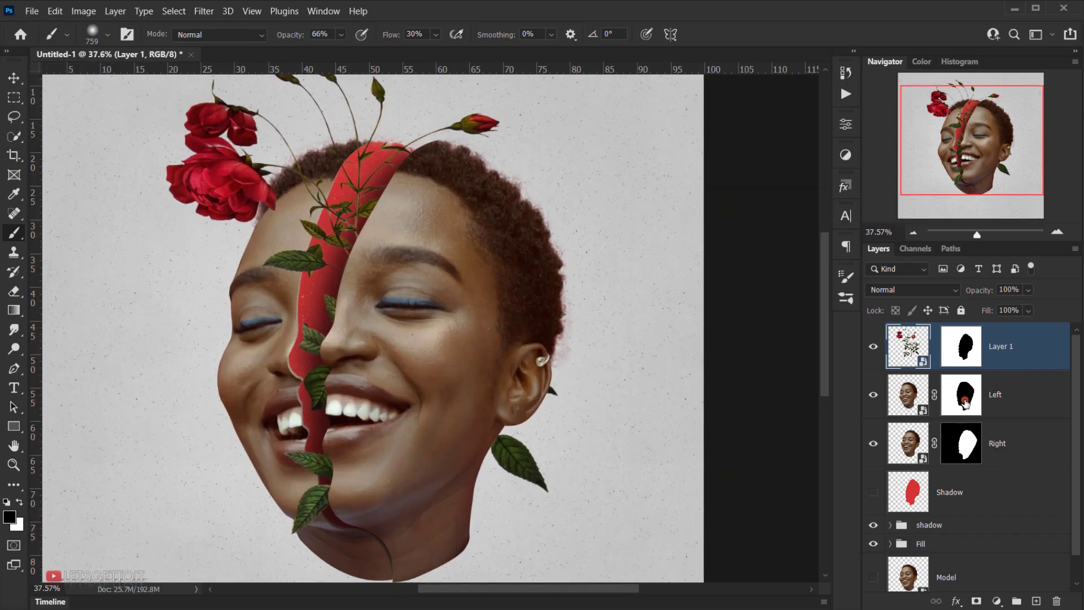
pyautogui.click(979, 355)
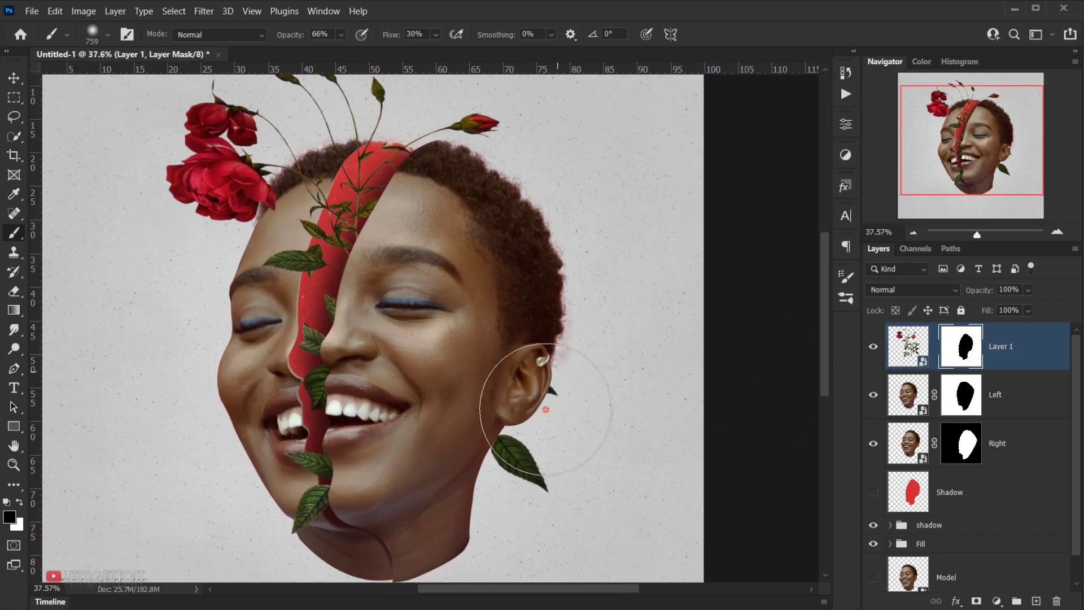
pyautogui.moveTo(569, 389); pyautogui.dragTo(551, 390)
pyautogui.moveTo(288, 37); pyautogui.dragTo(410, 43)
pyautogui.moveTo(508, 35); pyautogui.dragTo(531, 35)
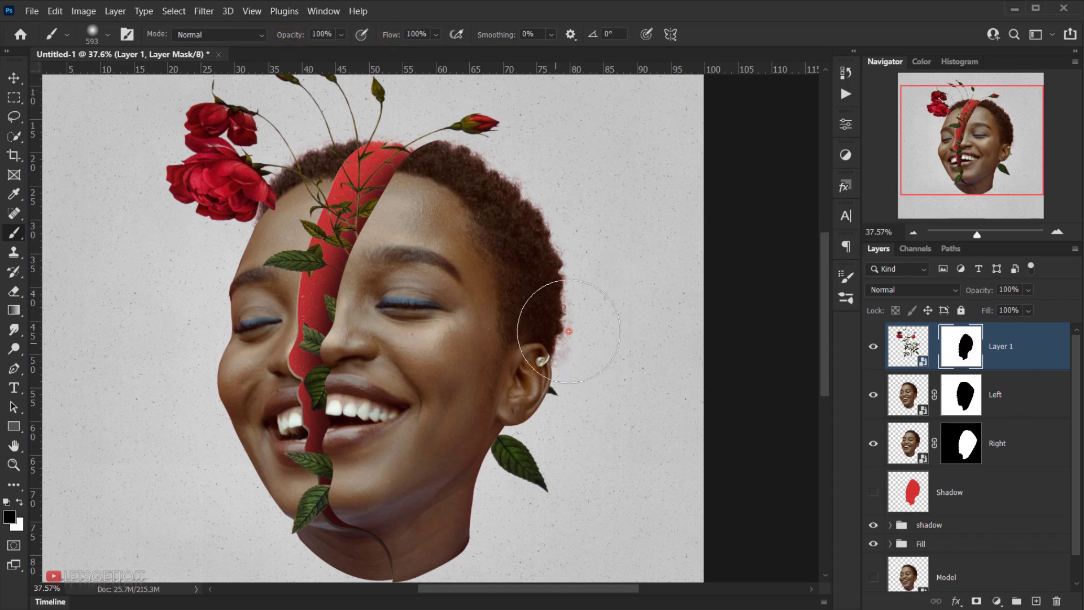
pyautogui.moveTo(561, 339); pyautogui.dragTo(536, 423)
pyautogui.moveTo(524, 486)
pyautogui.mouseDown()
pyautogui.moveTo(526, 513)
pyautogui.moveTo(530, 460)
pyautogui.mouseUp()
pyautogui.moveTo(543, 472)
pyautogui.mouseDown()
pyautogui.moveTo(519, 483)
pyautogui.moveTo(504, 514)
pyautogui.mouseUp()
pyautogui.moveTo(491, 540); pyautogui.dragTo(545, 426)
pyautogui.moveTo(572, 406)
pyautogui.mouseDown()
pyautogui.moveTo(588, 343)
pyautogui.moveTo(535, 388)
pyautogui.mouseUp()
pyautogui.moveTo(539, 430)
pyautogui.mouseDown()
pyautogui.moveTo(504, 499)
pyautogui.moveTo(533, 181)
pyautogui.moveTo(550, 220)
pyautogui.moveTo(487, 203)
pyautogui.mouseUp()
pyautogui.hotkey('ctrl', 'z')
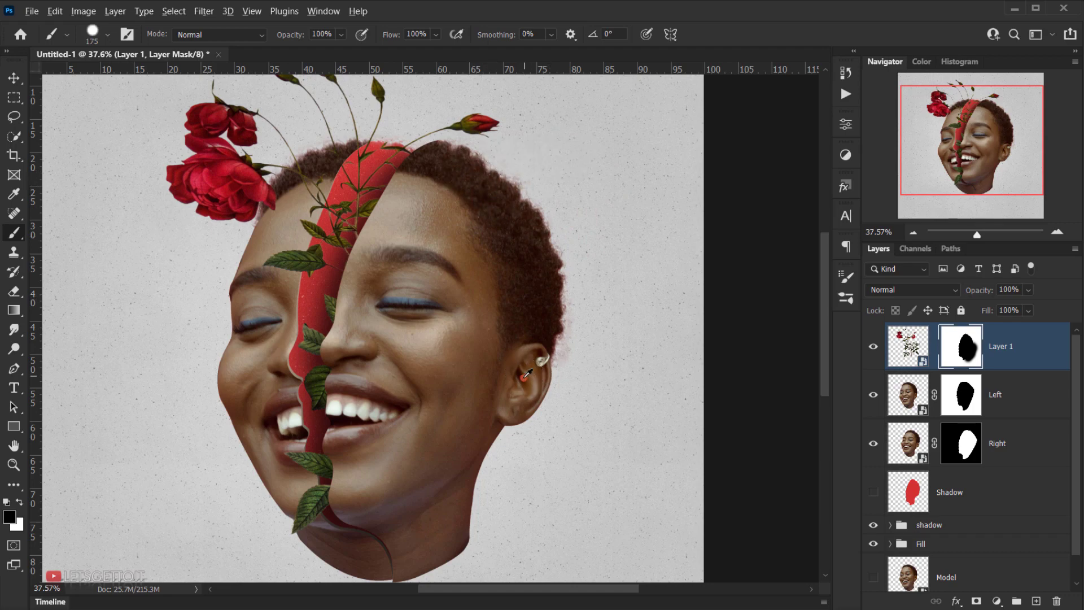
pyautogui.scroll(-3, 524, 377)
pyautogui.scroll(3, 511, 421)
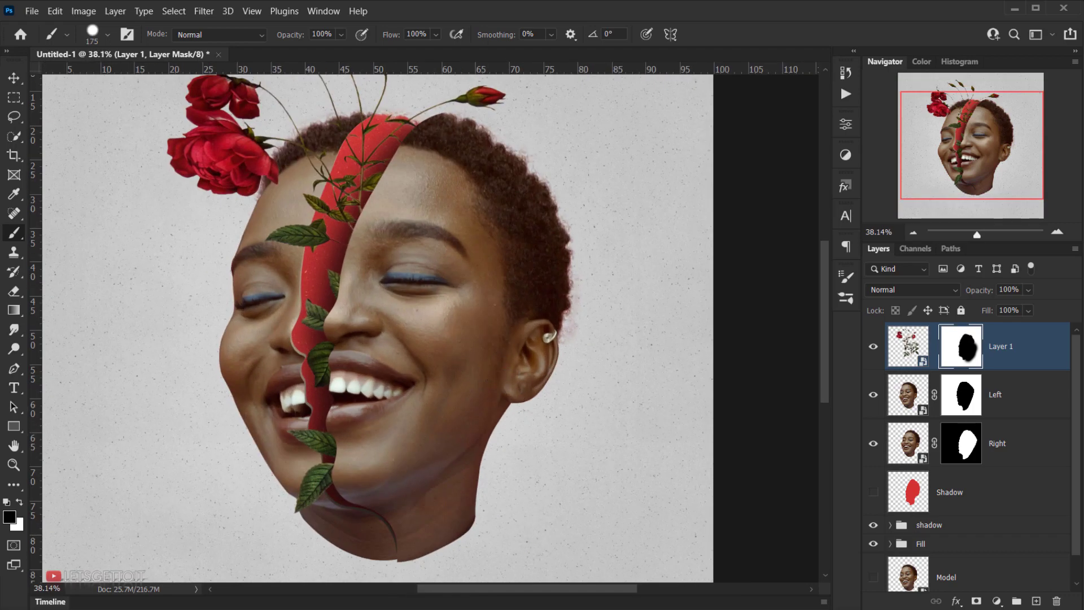
# - Open 27.png from the Split portrait effect folder as its own document
pyautogui.click(309, 584)
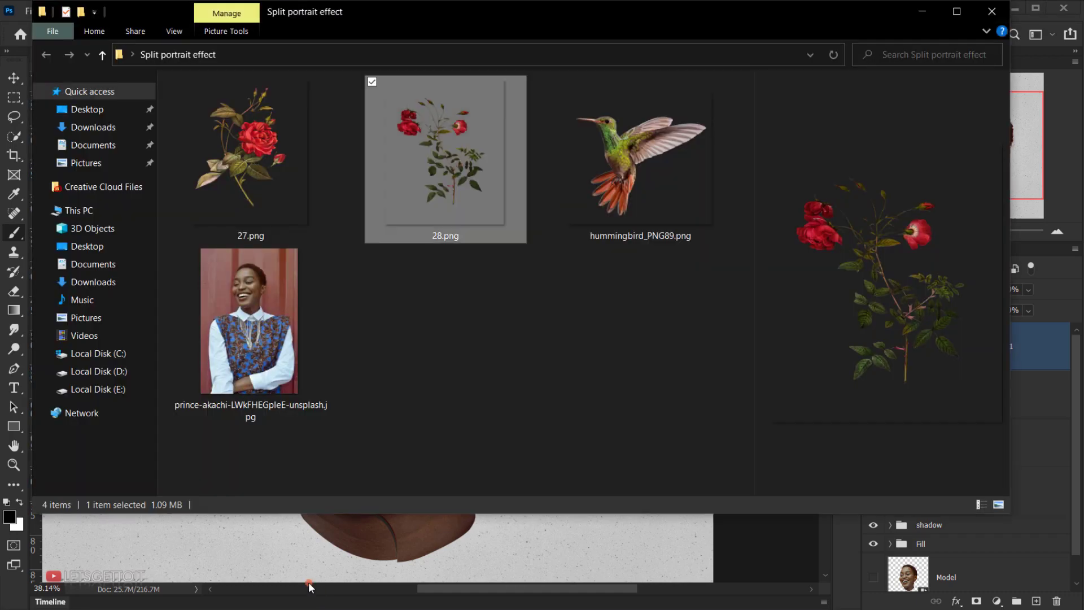
pyautogui.click(330, 158)
pyautogui.moveTo(269, 138); pyautogui.dragTo(11, 597)
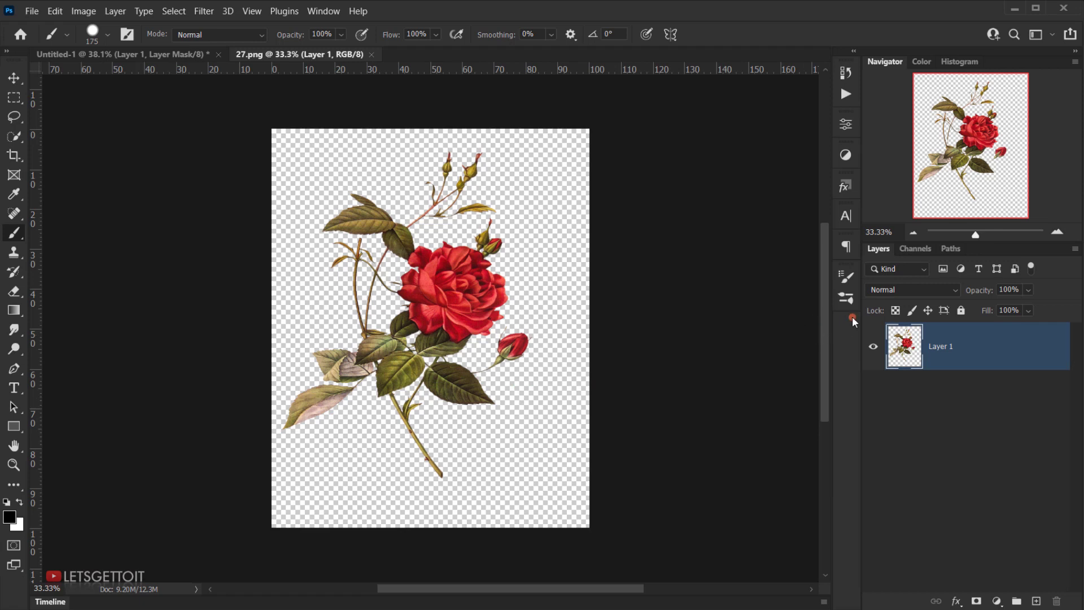
# - Copy the whole rose image, close its file and paste it into the portrait document above the rose plant layer
pyautogui.hotkey('ctrl', 'a')
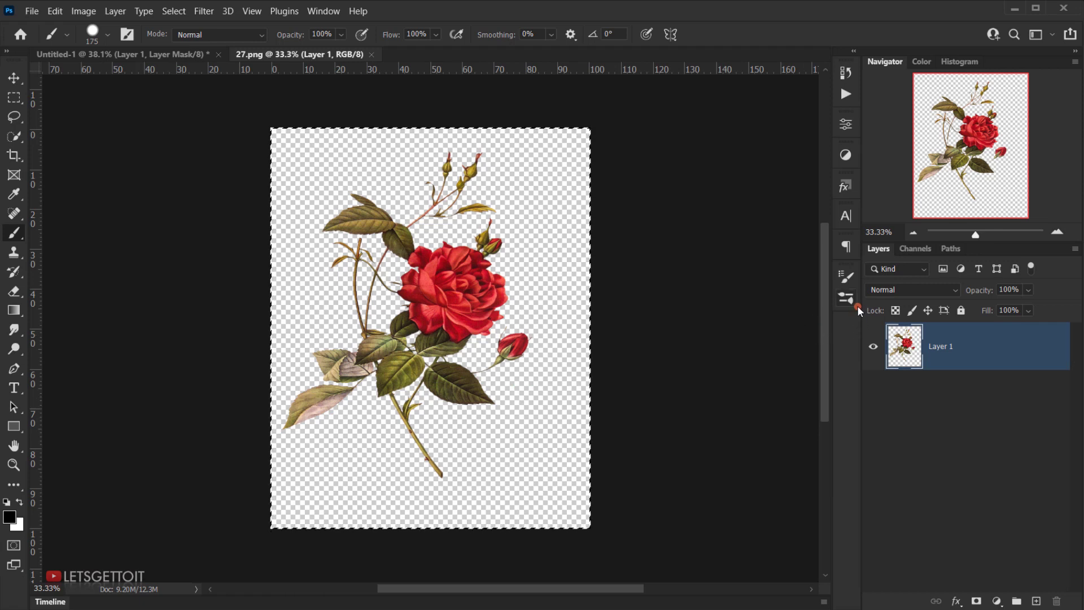
pyautogui.hotkey('ctrl', 'w')
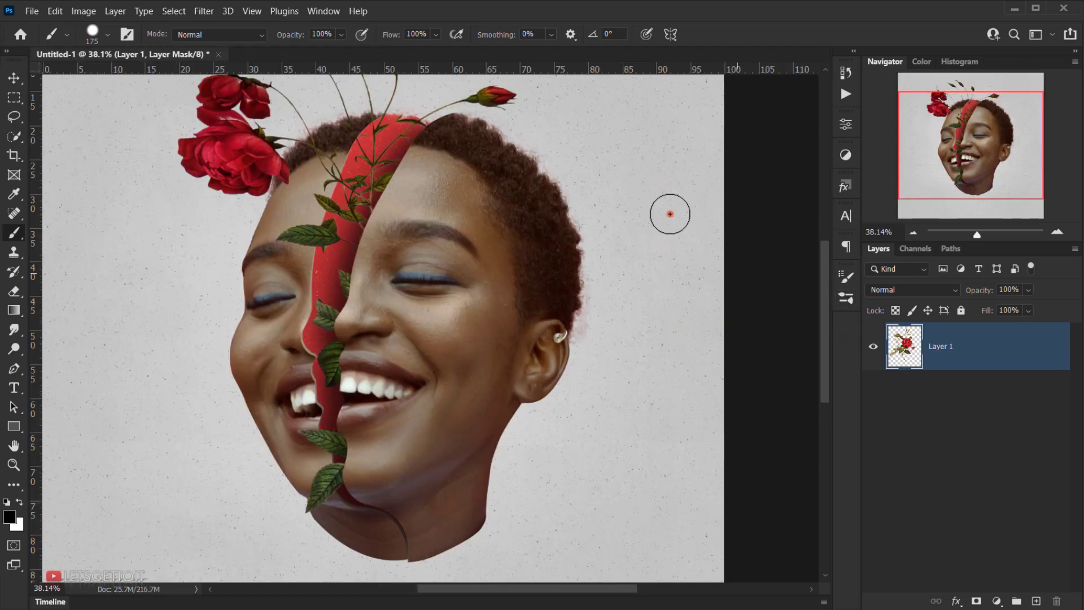
pyautogui.hotkey('ctrl', '0')
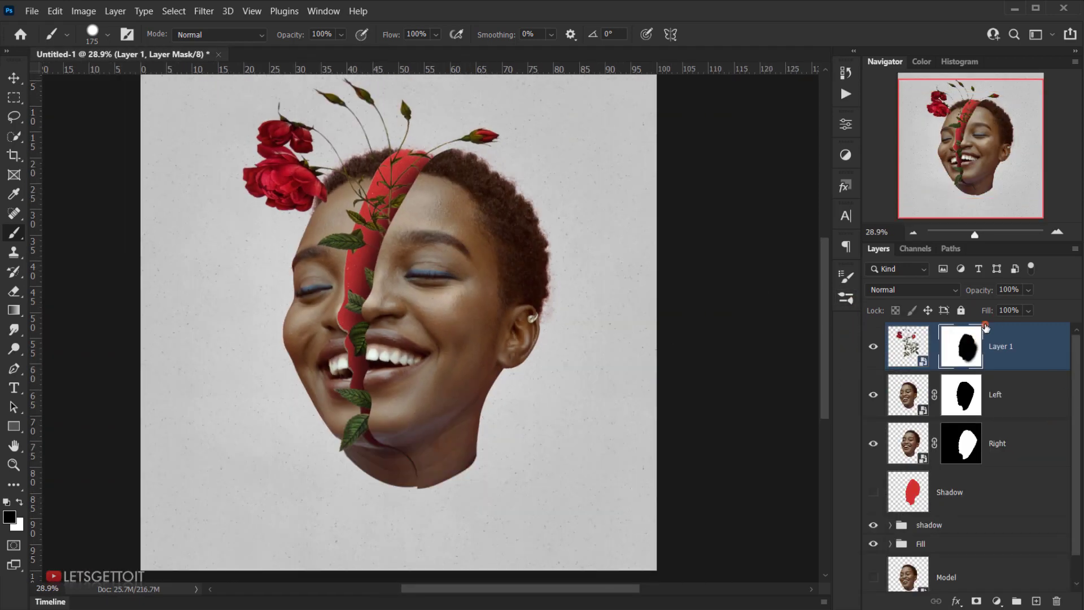
pyautogui.hotkey('ctrl', 'v')
pyautogui.scroll(1, 446, 320)
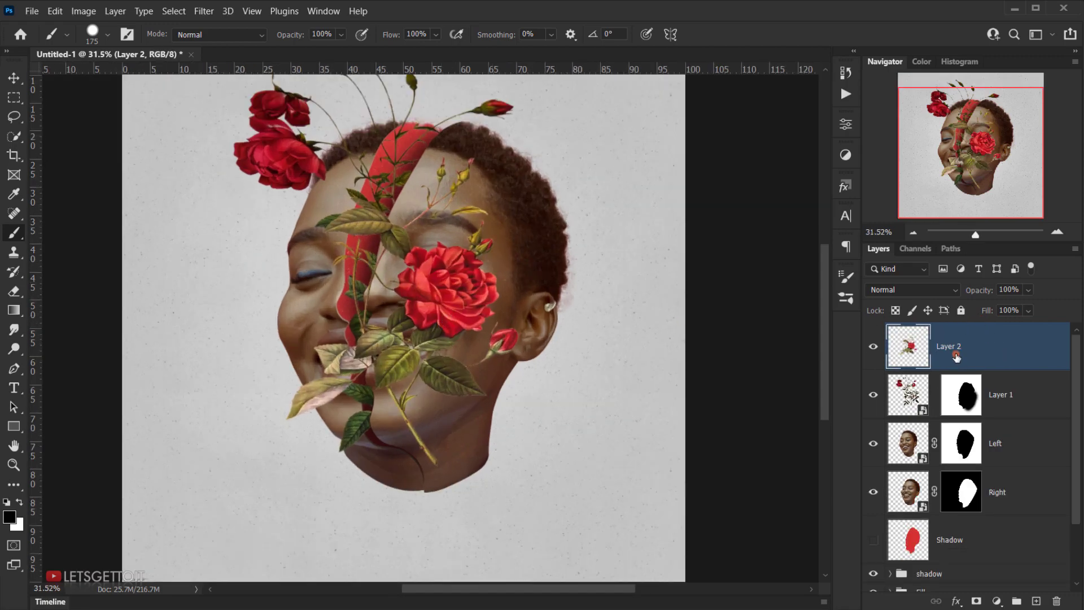
pyautogui.scroll(1, 475, 312)
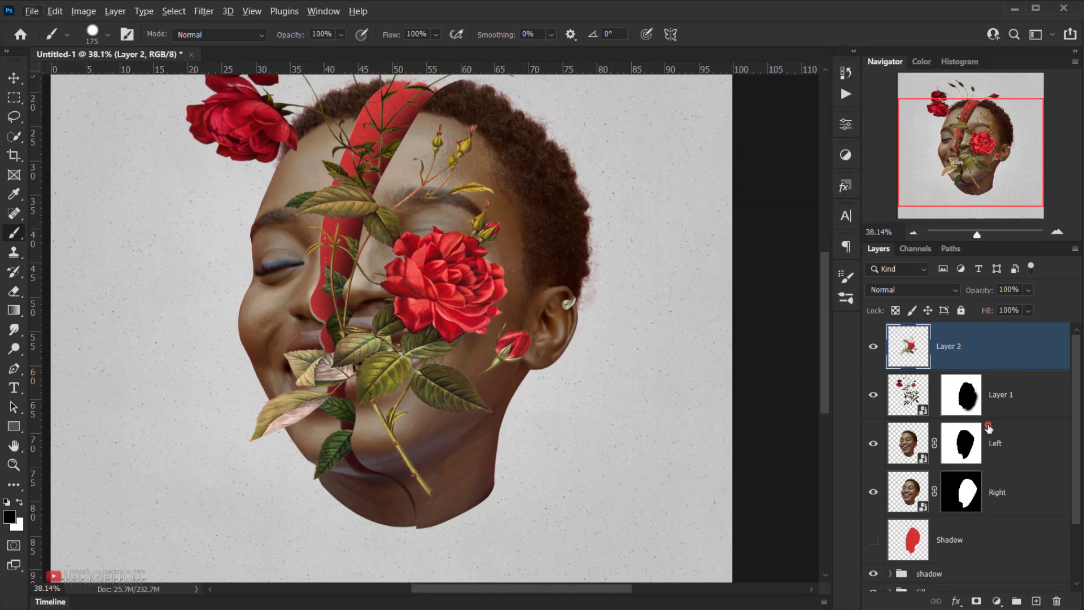
# - Copy Layer 1's mask onto the pasted rose layer and target the rose image instead of its mask
pyautogui.click(966, 400)
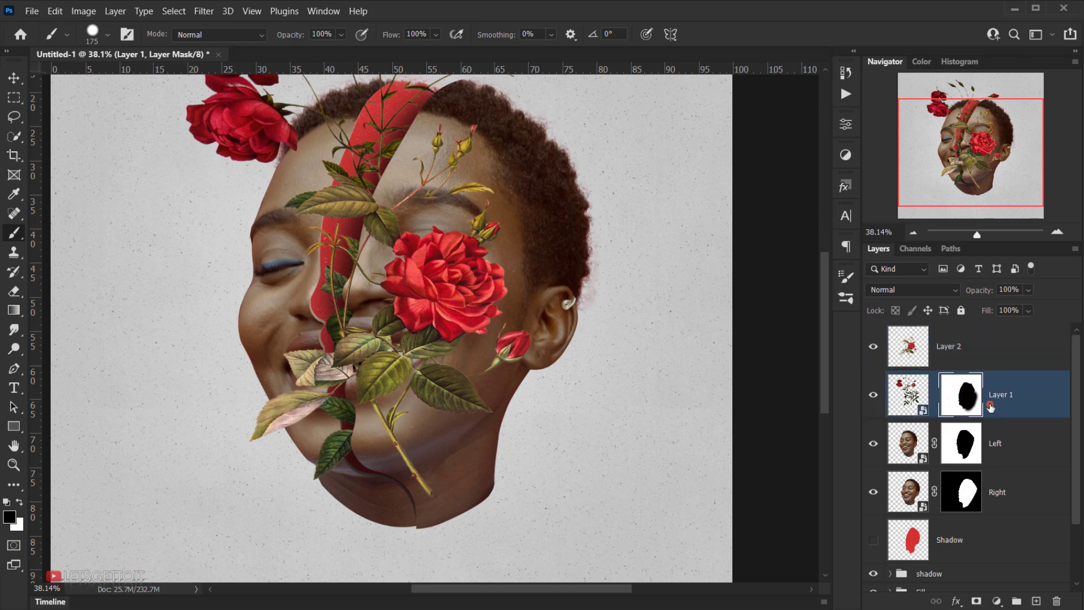
pyautogui.moveTo(966, 395); pyautogui.dragTo(956, 359)
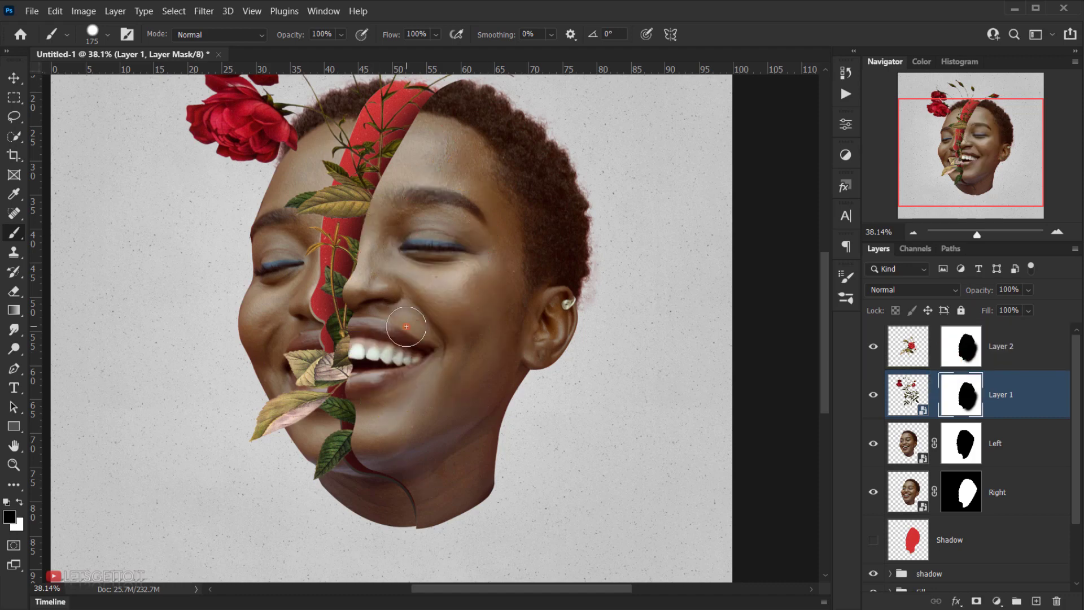
pyautogui.hotkey('ctrl', '0')
pyautogui.click(977, 356)
pyautogui.scroll(2, 488, 344)
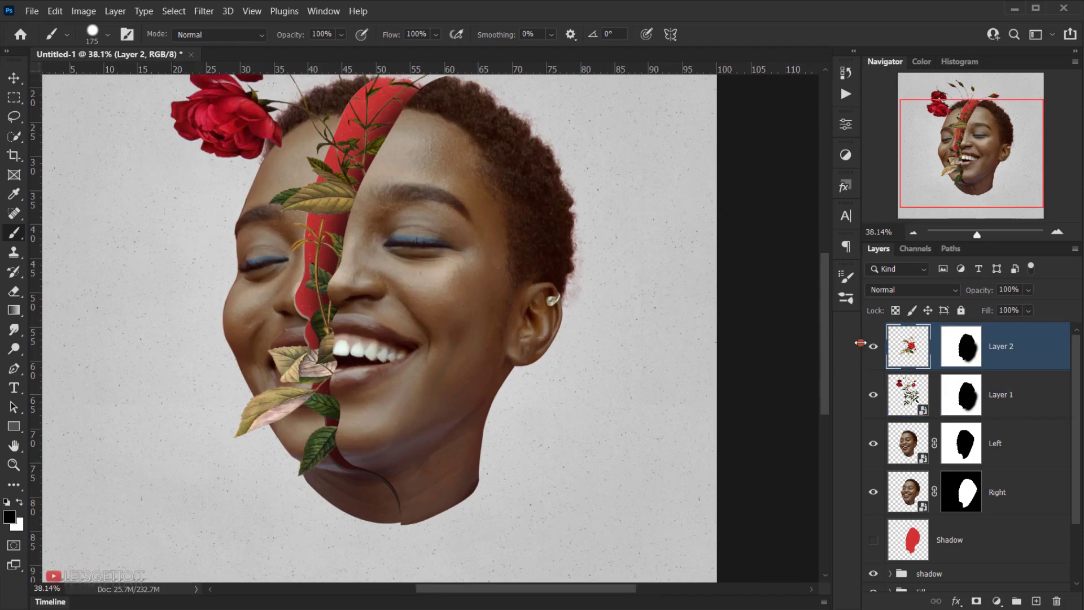
pyautogui.scroll(3, 513, 382)
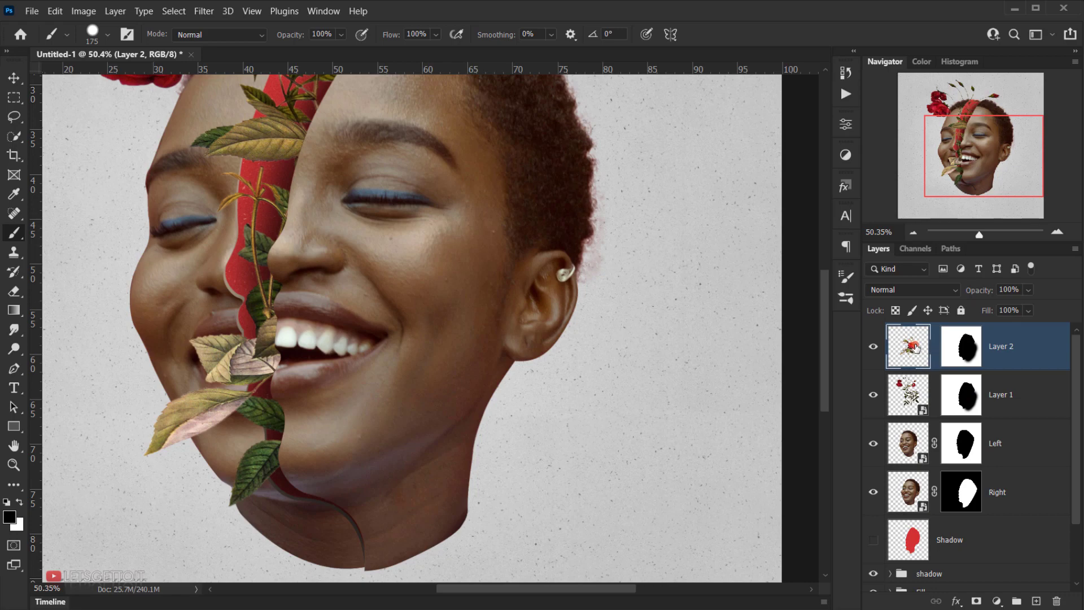
# - Free-transform the new rose to about 109.47% with -46.09° rotation and place it over the top of the red gap
pyautogui.hotkey('ctrl', 't')
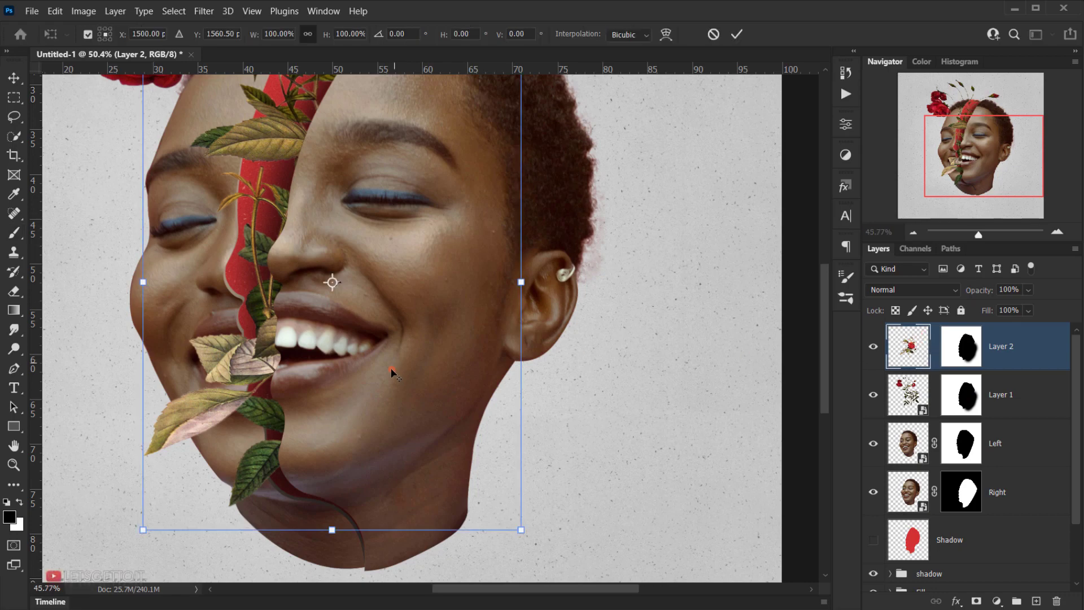
pyautogui.scroll(-3, 392, 373)
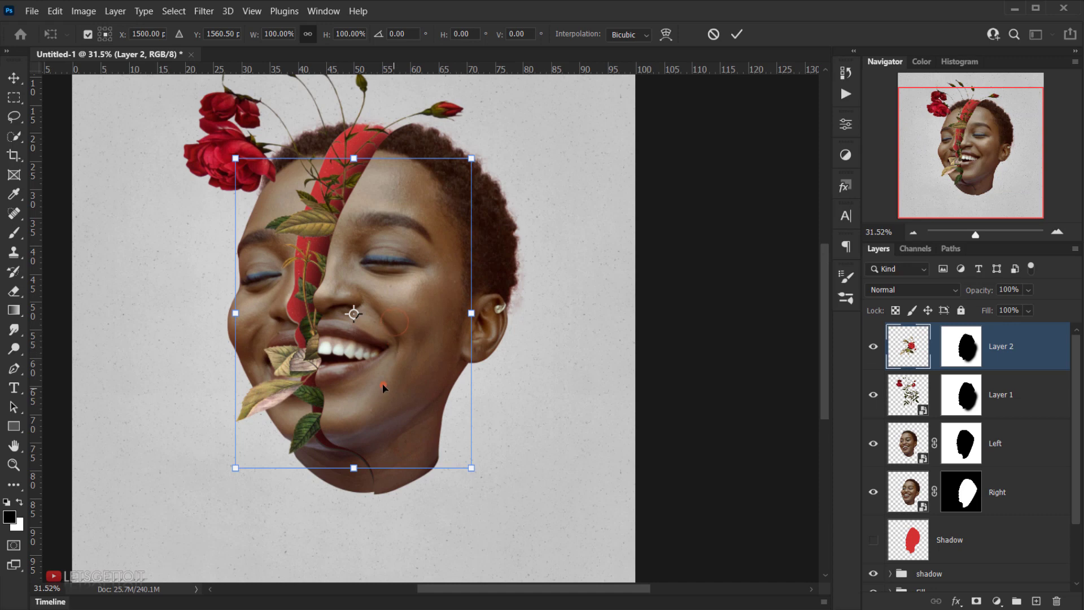
pyautogui.moveTo(371, 353); pyautogui.dragTo(350, 279)
pyautogui.moveTo(392, 232)
pyautogui.mouseDown()
pyautogui.moveTo(338, 203)
pyautogui.moveTo(263, 210)
pyautogui.moveTo(334, 245)
pyautogui.moveTo(390, 226)
pyautogui.mouseUp()
pyautogui.moveTo(497, 170); pyautogui.dragTo(311, 84)
pyautogui.moveTo(375, 292); pyautogui.dragTo(407, 237)
pyautogui.moveTo(473, 340); pyautogui.dragTo(489, 374)
pyautogui.moveTo(382, 274); pyautogui.dragTo(357, 280)
pyautogui.moveTo(574, 120); pyautogui.dragTo(515, 254)
pyautogui.moveTo(360, 171); pyautogui.dragTo(362, 157)
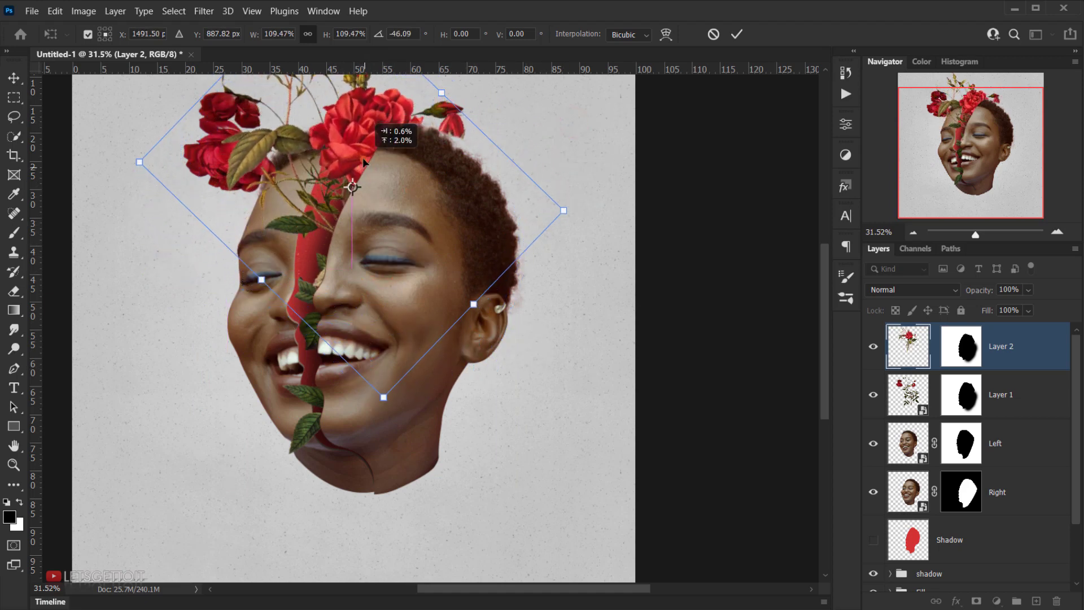
# - Flip the new rose horizontally and apply the transform
pyautogui.rightClick(422, 200)
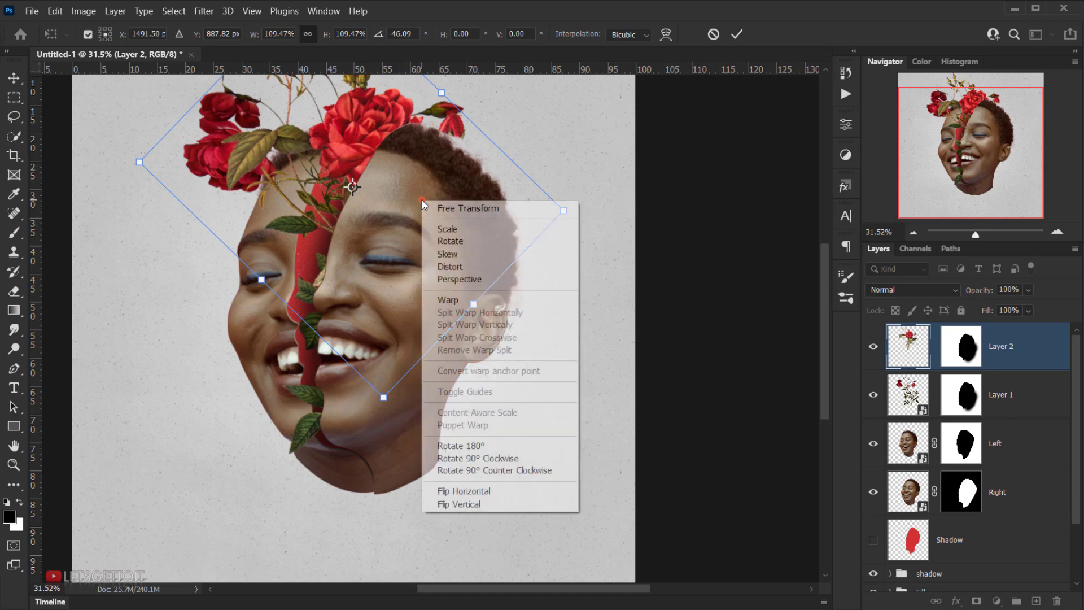
pyautogui.click(512, 489)
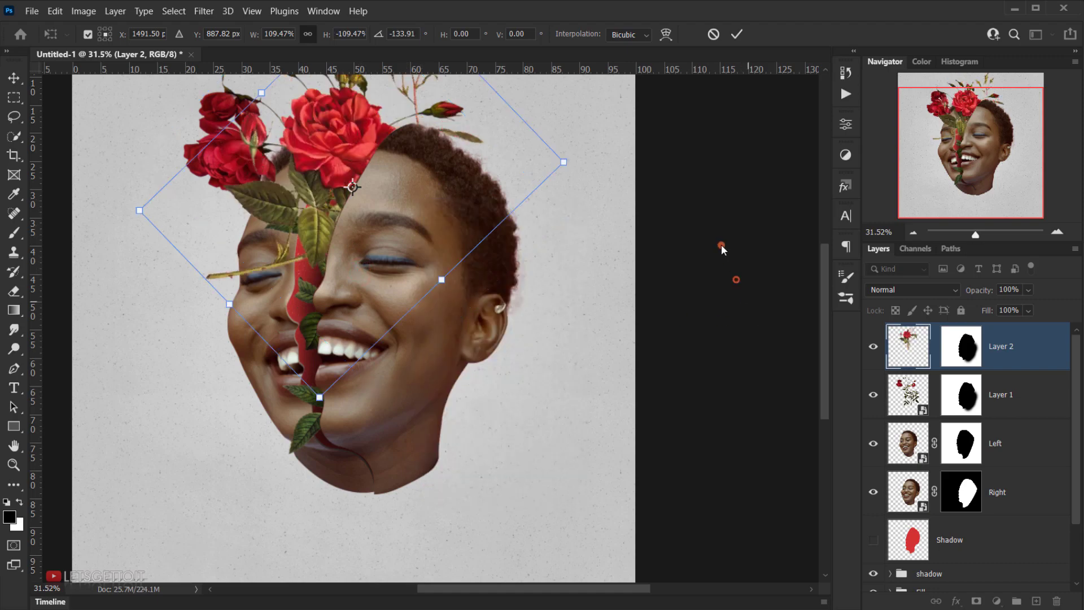
pyautogui.click(723, 249)
# - Transform the new rose again, rotating it to about -65.96° above the forehead and flipping it horizontally
pyautogui.scroll(2, 305, 259)
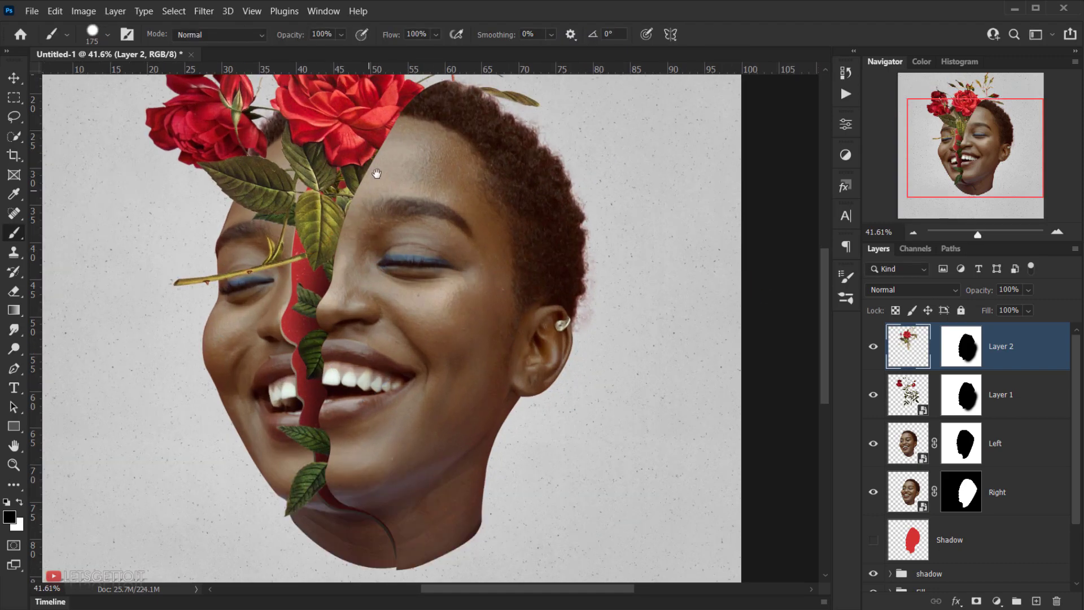
pyautogui.moveTo(377, 173); pyautogui.dragTo(395, 317)
pyautogui.hotkey('ctrl', 't')
pyautogui.moveTo(701, 316); pyautogui.dragTo(464, 125)
pyautogui.moveTo(451, 359)
pyautogui.mouseDown()
pyautogui.moveTo(471, 349)
pyautogui.moveTo(458, 347)
pyautogui.mouseUp()
pyautogui.moveTo(400, 382); pyautogui.dragTo(416, 340)
pyautogui.rightClick(390, 281)
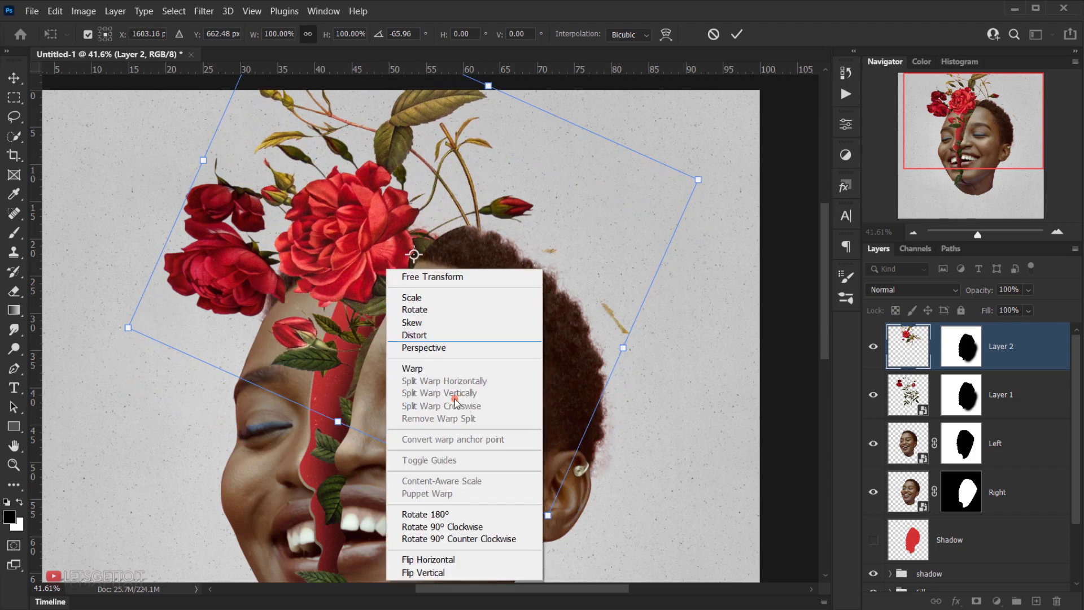
pyautogui.click(469, 557)
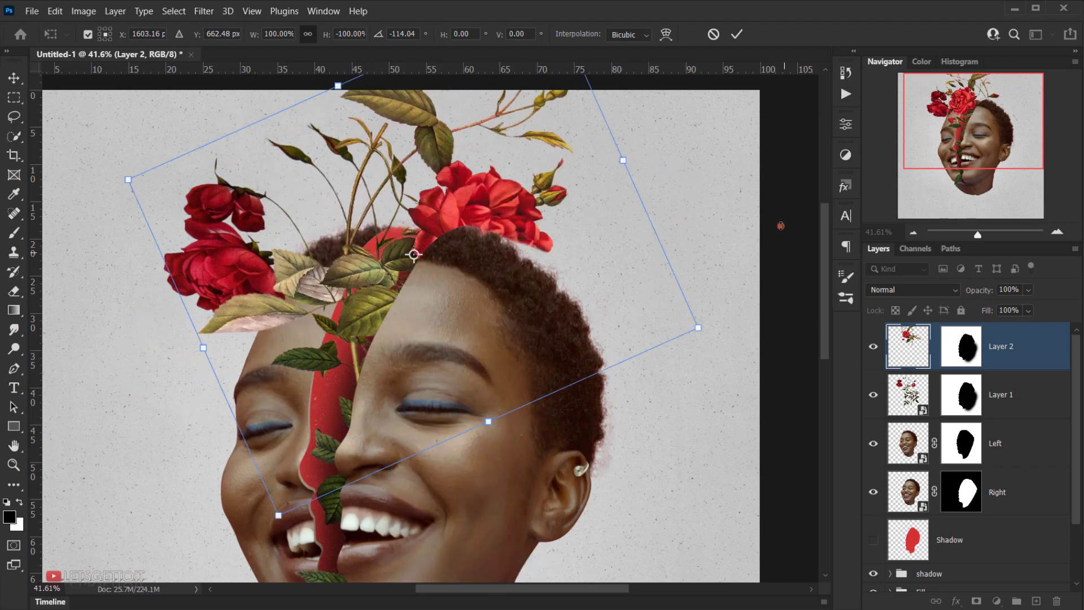
# - Shrink the new rose to about 66.34%, rotate it to -179.95° and move it over the upper end of the red gap
pyautogui.moveTo(684, 226); pyautogui.dragTo(589, 138)
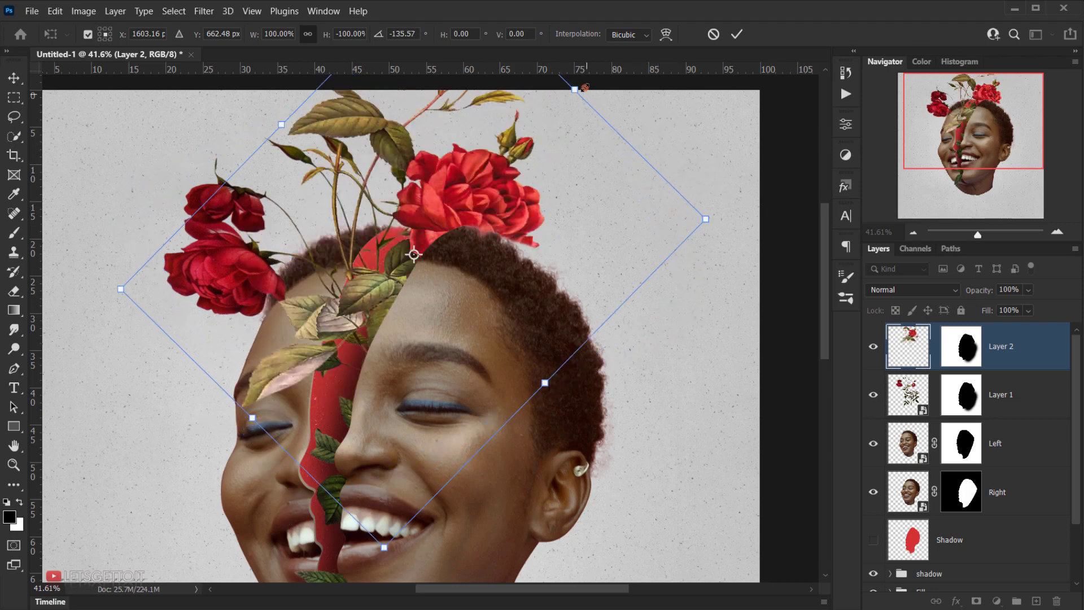
pyautogui.moveTo(581, 88); pyautogui.dragTo(501, 164)
pyautogui.moveTo(562, 138); pyautogui.dragTo(320, 70)
pyautogui.moveTo(434, 416); pyautogui.dragTo(437, 428)
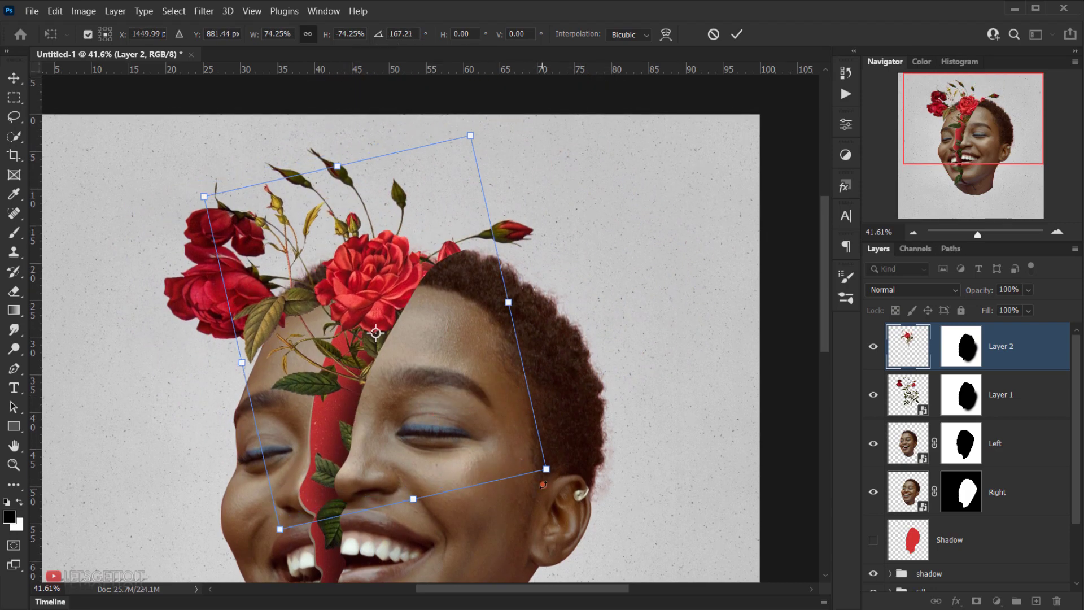
pyautogui.moveTo(546, 470); pyautogui.dragTo(509, 440)
pyautogui.moveTo(559, 321); pyautogui.dragTo(550, 364)
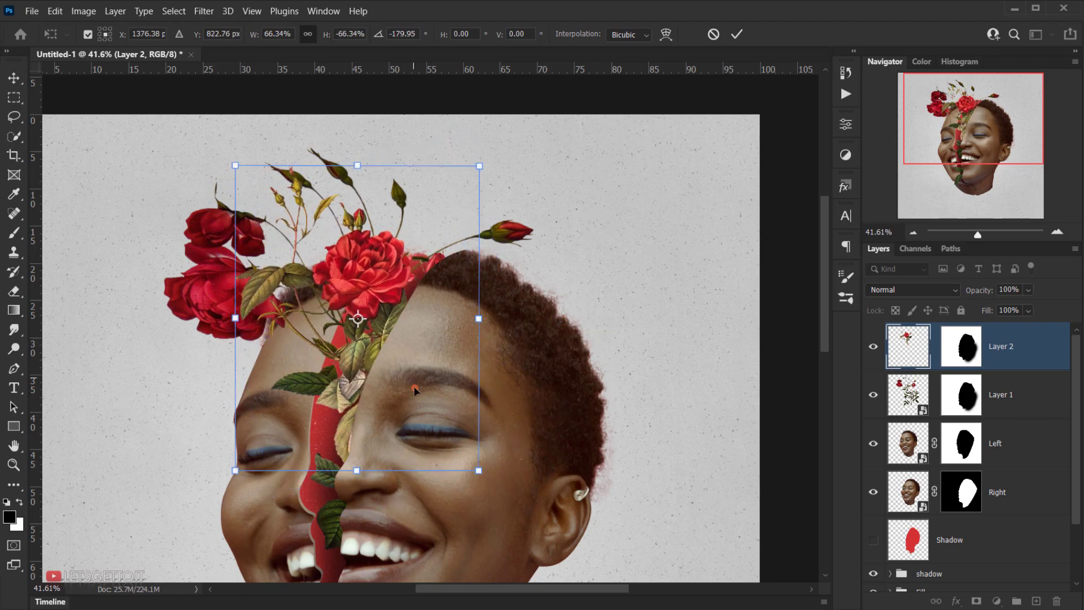
# - Reduce the new rose to about 62.94% with 155.72° rotation, seat its bloom at the top of the red gap and apply the transform
pyautogui.moveTo(415, 388); pyautogui.dragTo(426, 391)
pyautogui.moveTo(528, 362); pyautogui.dragTo(523, 376)
pyautogui.moveTo(263, 159); pyautogui.dragTo(273, 176)
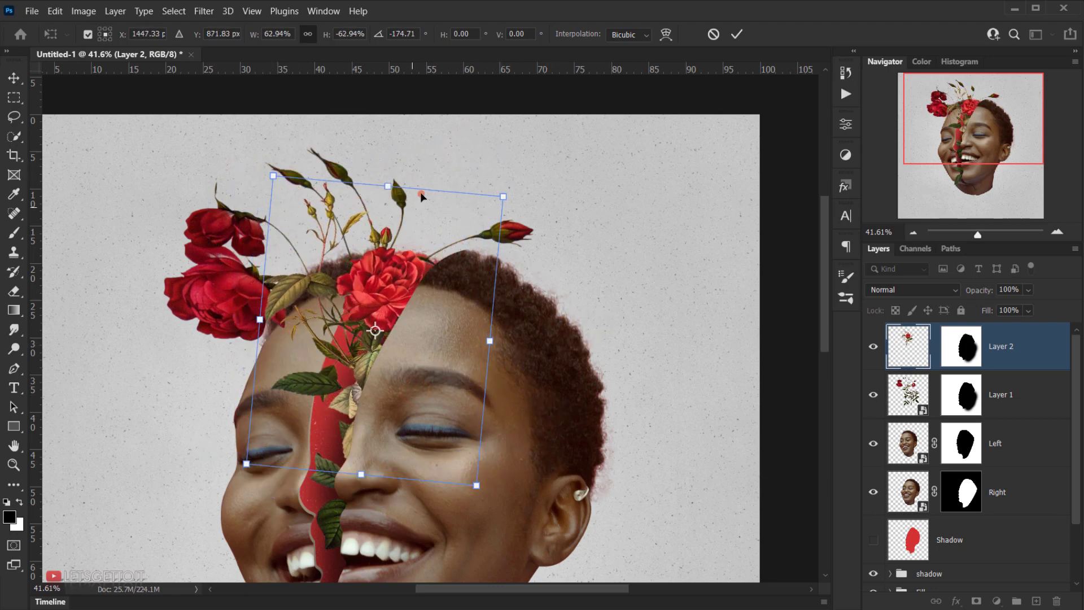
pyautogui.moveTo(421, 167); pyautogui.dragTo(556, 283)
pyautogui.moveTo(401, 424); pyautogui.dragTo(398, 423)
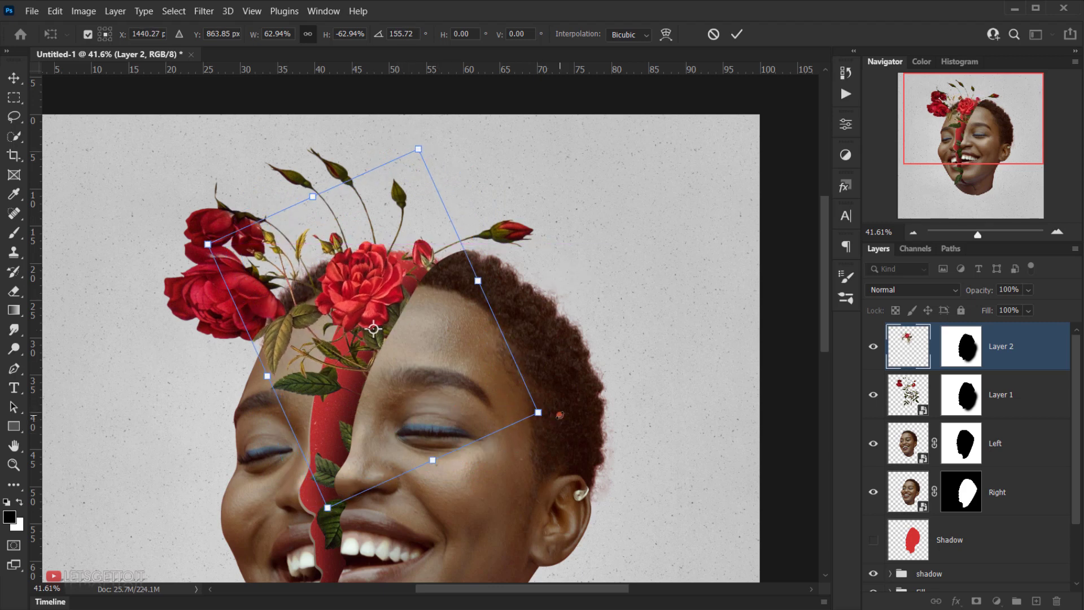
pyautogui.press('Return')
pyautogui.press('b')
pyautogui.hotkey('ctrl', '0')
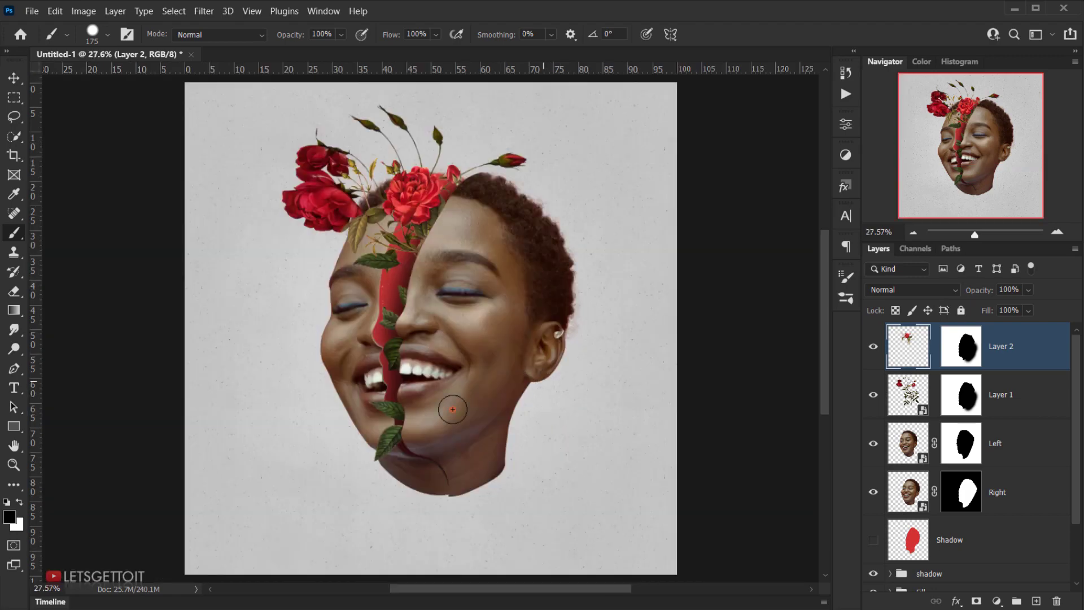
pyautogui.scroll(3, 411, 343)
pyautogui.moveTo(454, 256); pyautogui.dragTo(436, 403)
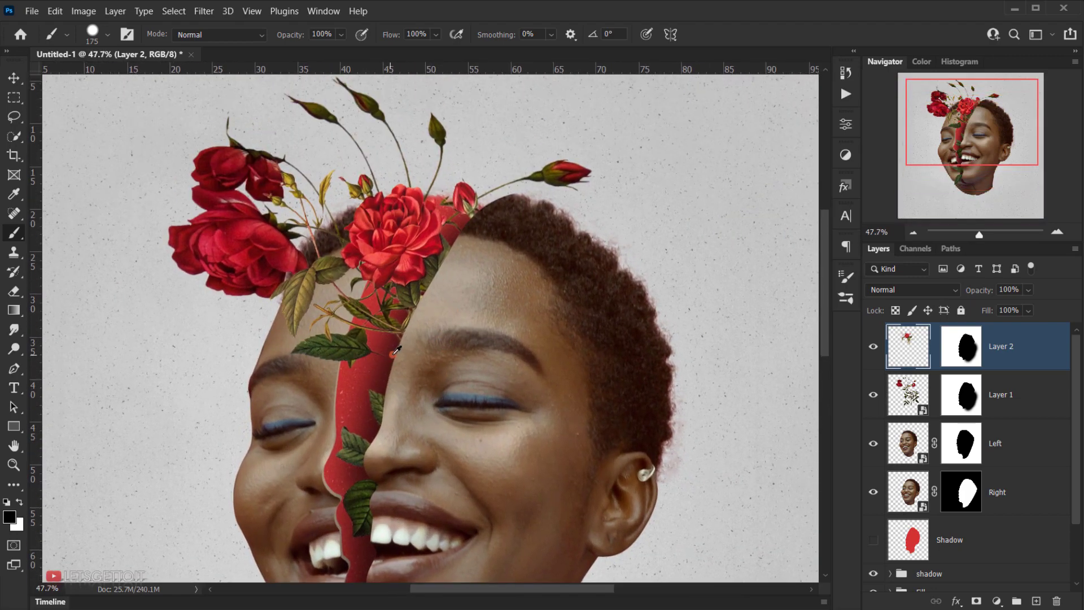
pyautogui.scroll(1, 397, 350)
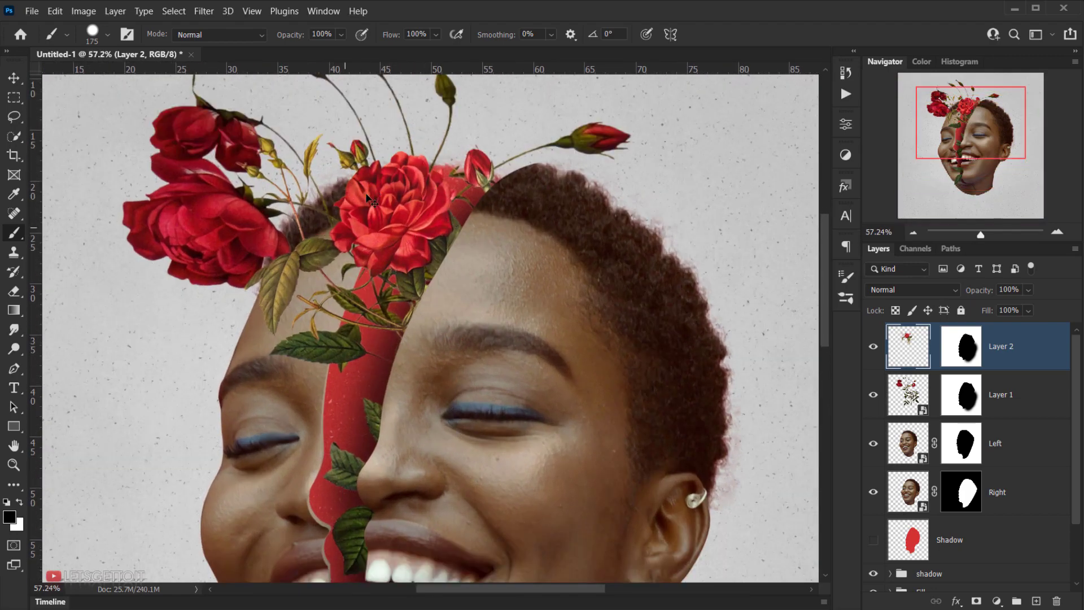
pyautogui.scroll(-2, 395, 215)
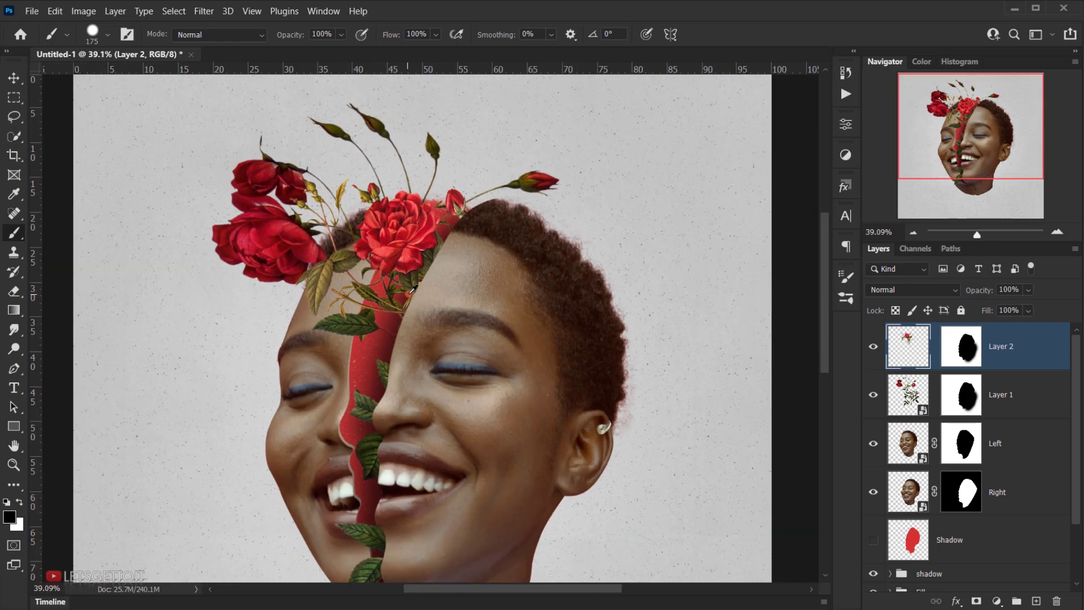
pyautogui.moveTo(433, 222); pyautogui.dragTo(424, 281)
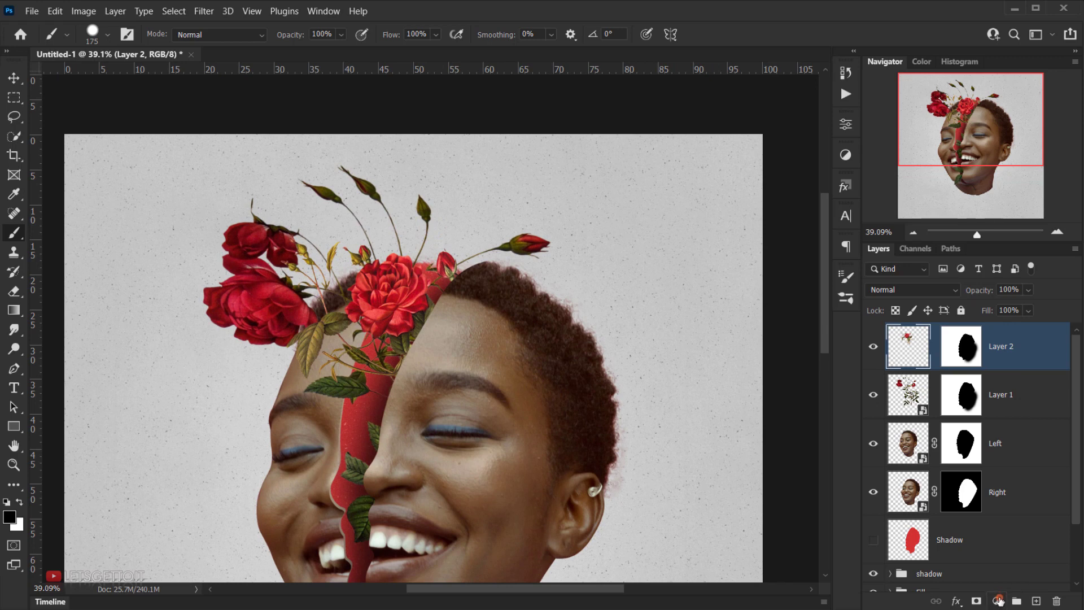
# - Add a Hue/Saturation adjustment clipped to Layer 2, with Saturation +10 and Lightness -15
pyautogui.click(999, 599)
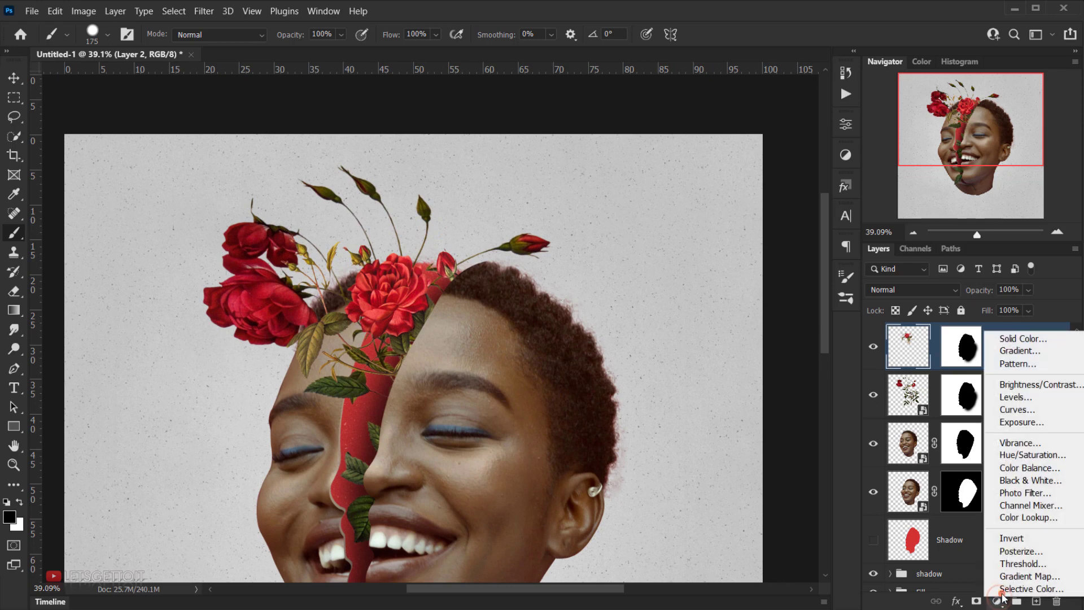
pyautogui.click(1059, 458)
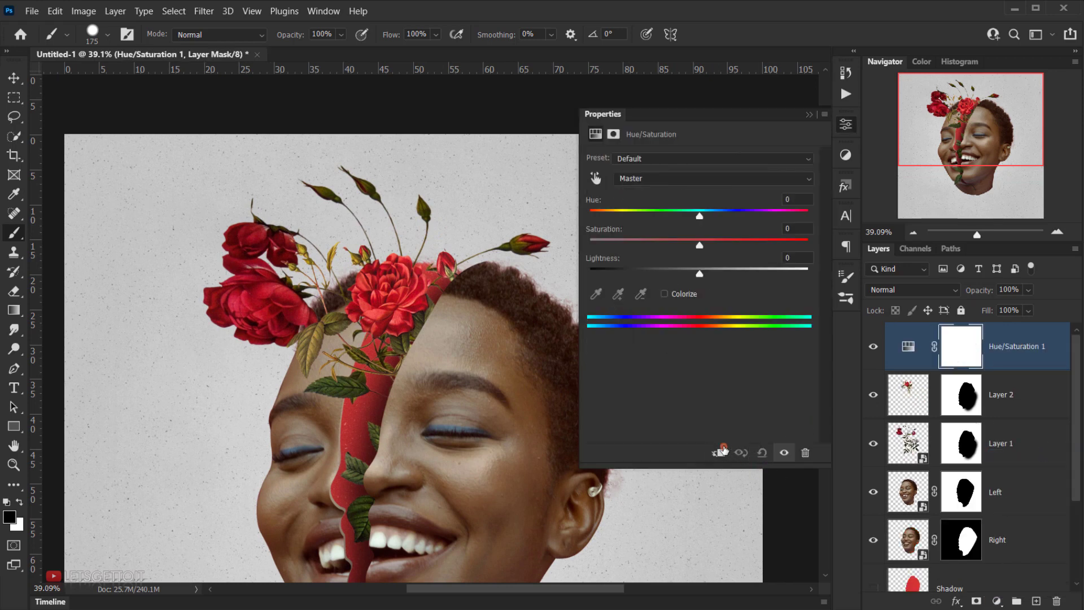
pyautogui.click(720, 453)
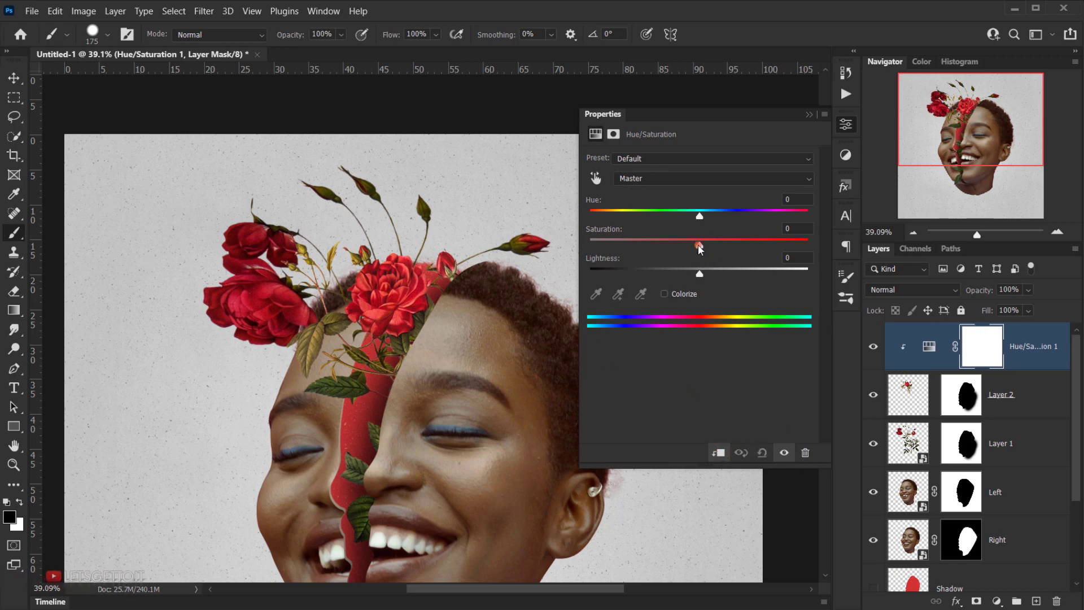
pyautogui.moveTo(699, 246); pyautogui.dragTo(705, 243)
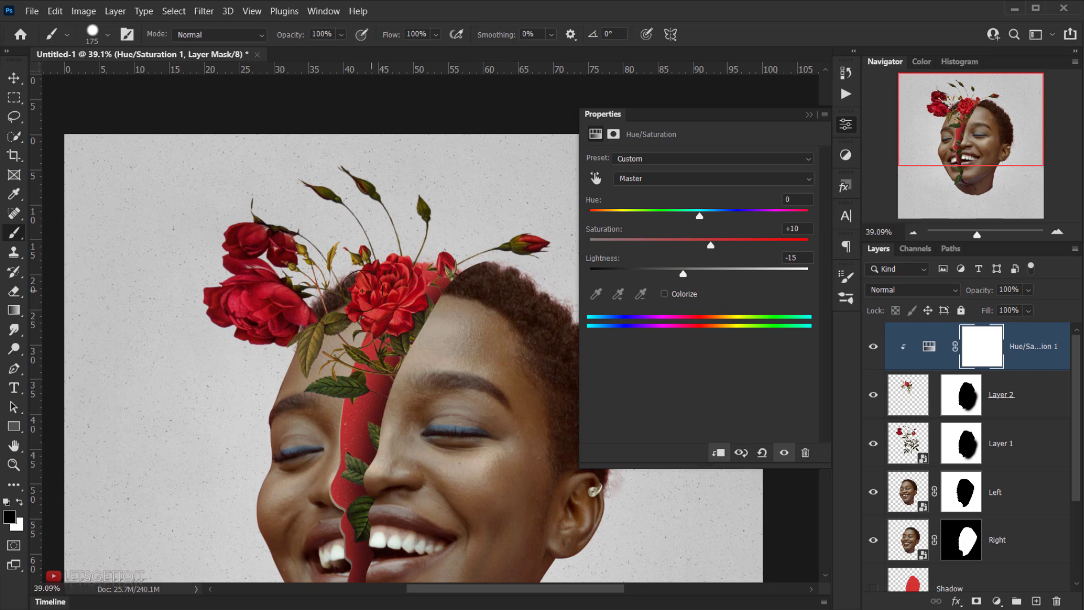
pyautogui.click(812, 117)
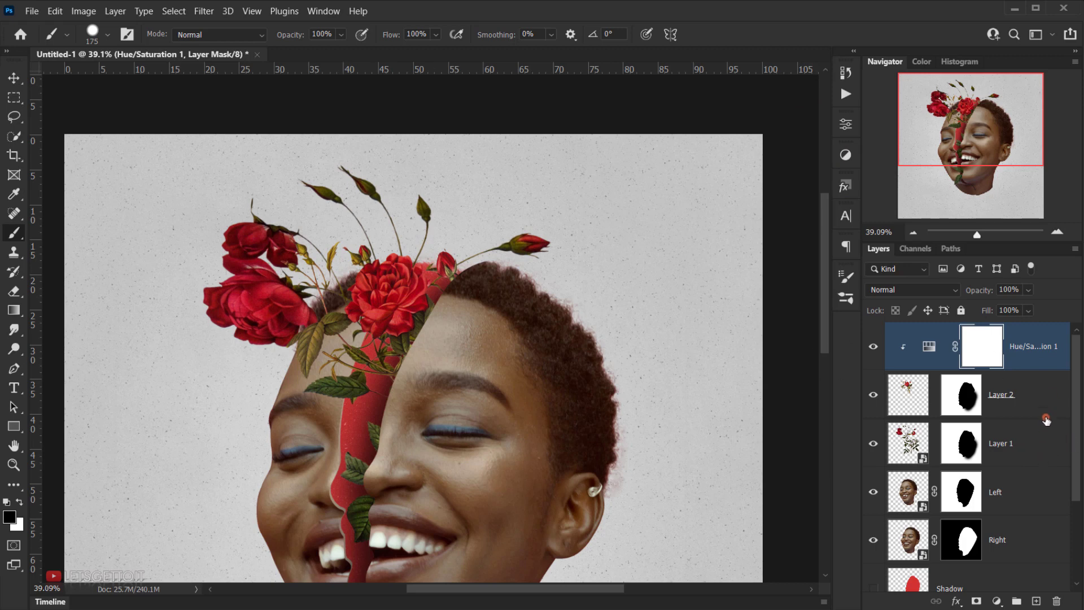
# - Group the Hue/Saturation adjustment, Layer 2 and Layer 1, and name the group Flower
pyautogui.keyDown('shift'); pyautogui.click(1037, 433); pyautogui.keyUp('shift')
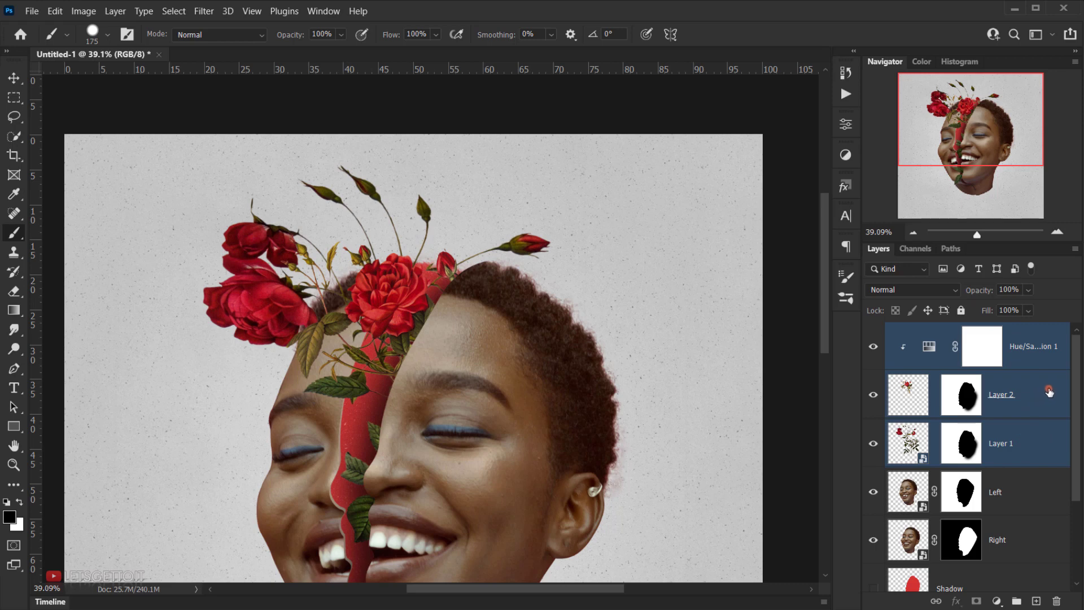
pyautogui.hotkey('ctrl', 'g')
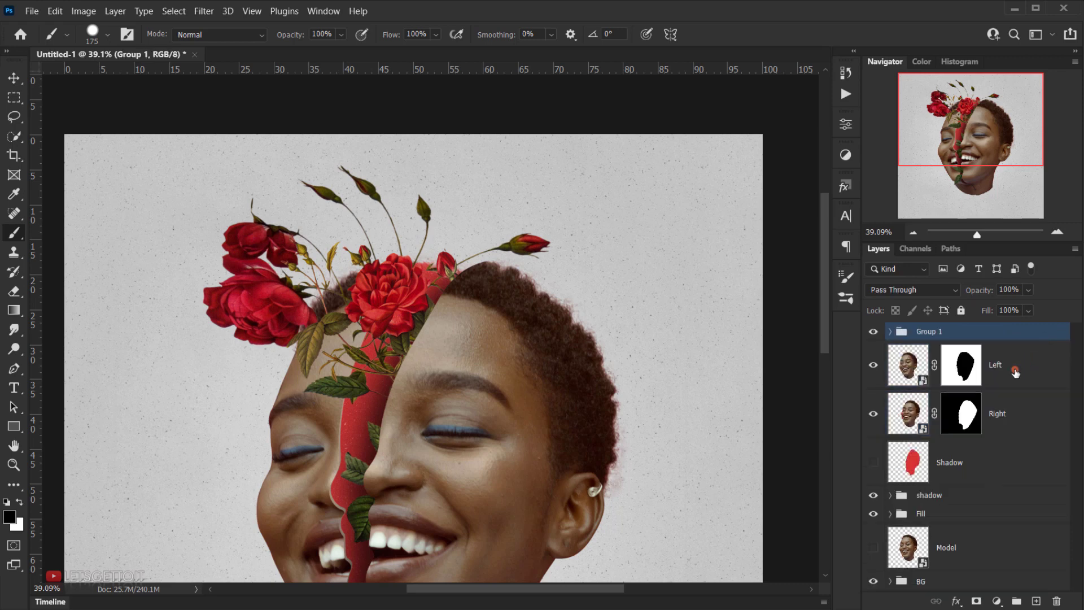
pyautogui.doubleClick(924, 333)
pyautogui.write('Flowers')
pyautogui.press('BackSpace')
pyautogui.press('Return')
# - Examine how the roses and leaves sit along the red gap and the edges of the face halves
pyautogui.scroll(-3, 412, 351)
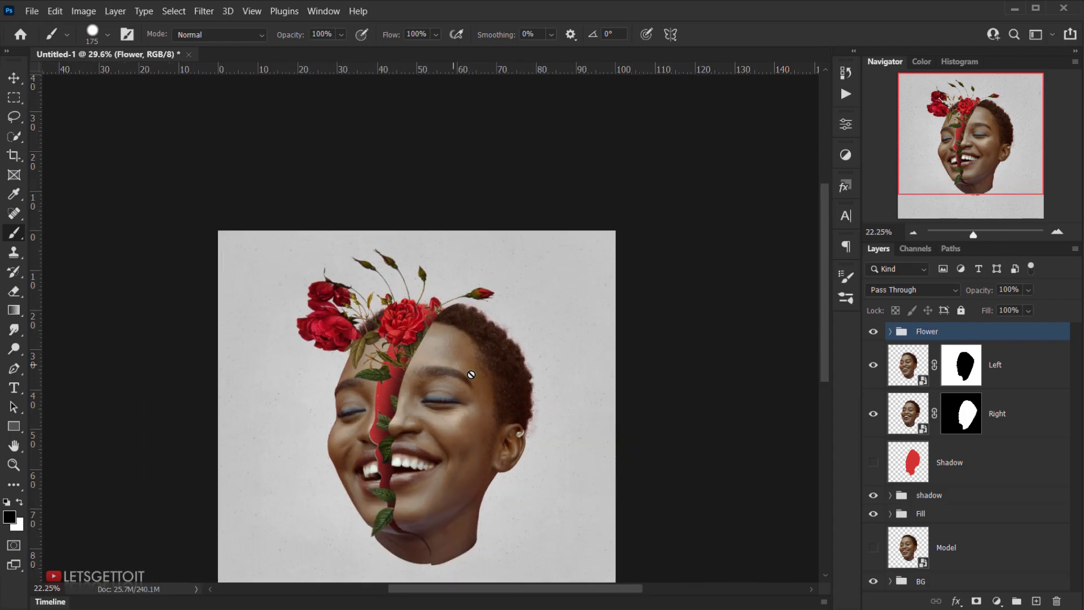
pyautogui.scroll(4, 424, 301)
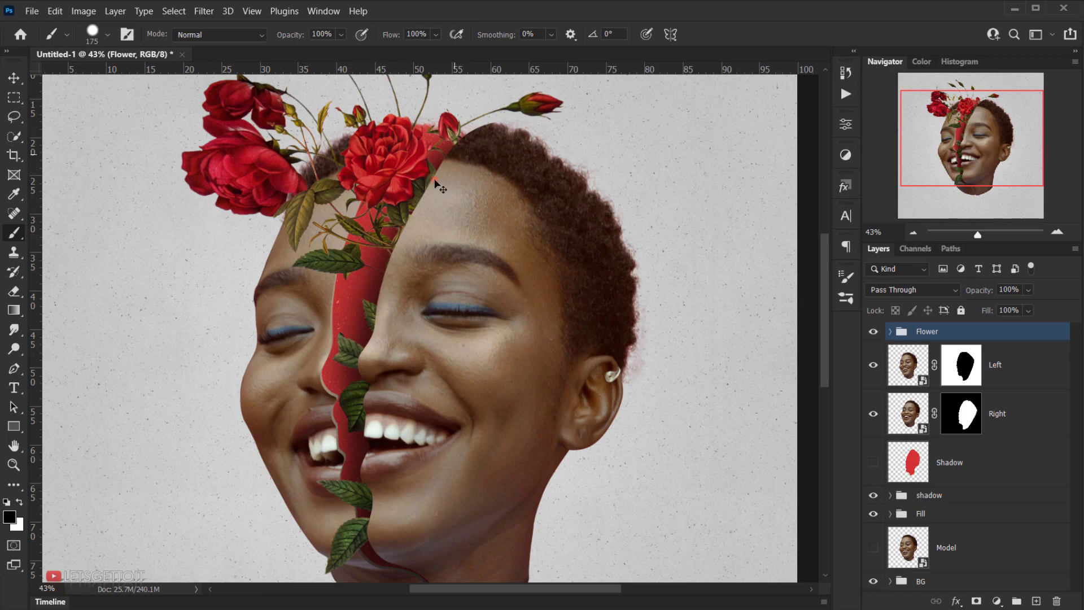
pyautogui.scroll(-3, 380, 436)
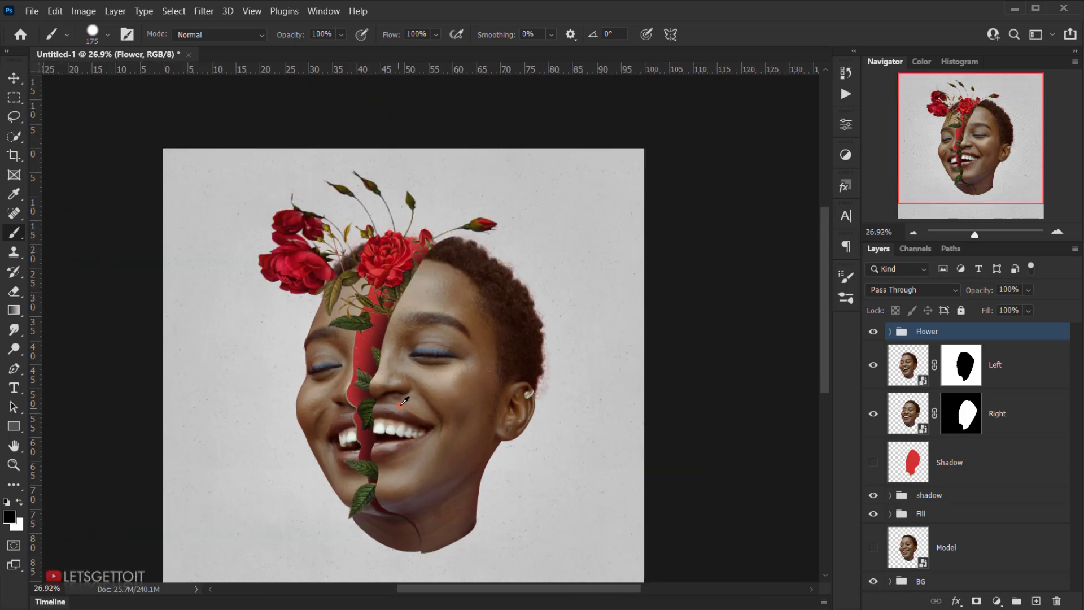
pyautogui.scroll(2, 405, 400)
pyautogui.scroll(1, 998, 446)
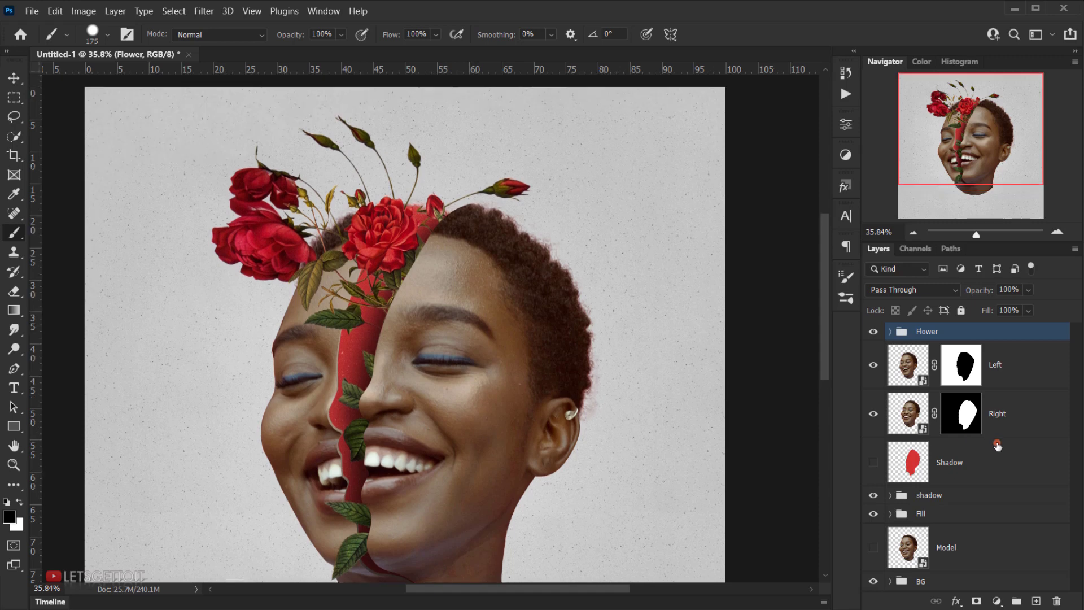
pyautogui.scroll(-1, 412, 273)
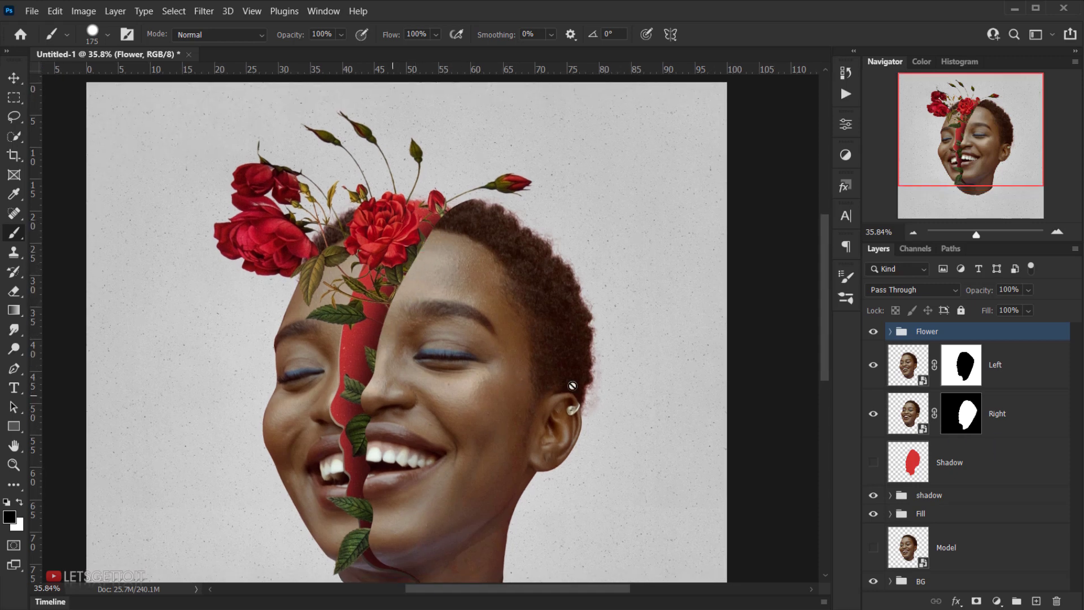
pyautogui.scroll(-1, 1039, 490)
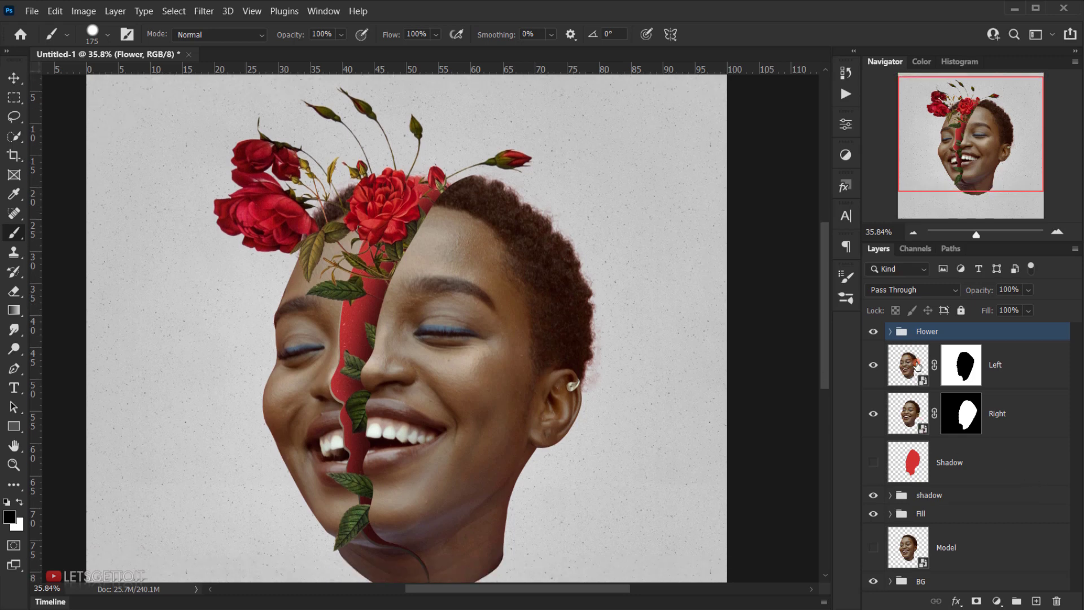
# - Load the Left layer's outline as a selection and subtract the red Shadow layer's shape from it
pyautogui.click(874, 365)
pyautogui.click(874, 365)
pyautogui.keyDown('ctrl'); pyautogui.click(906, 363); pyautogui.keyUp('ctrl')
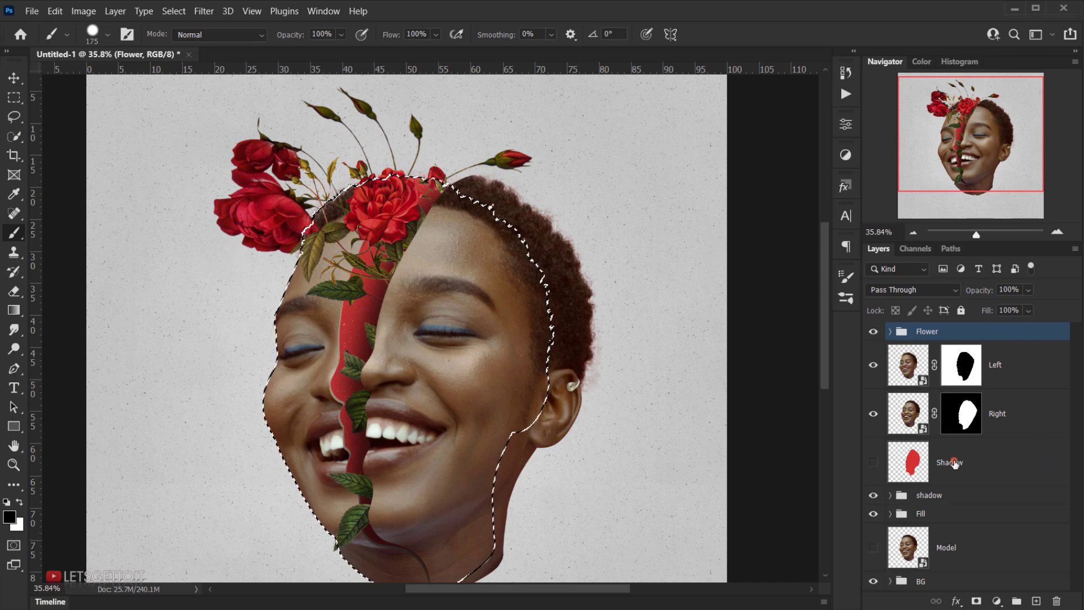
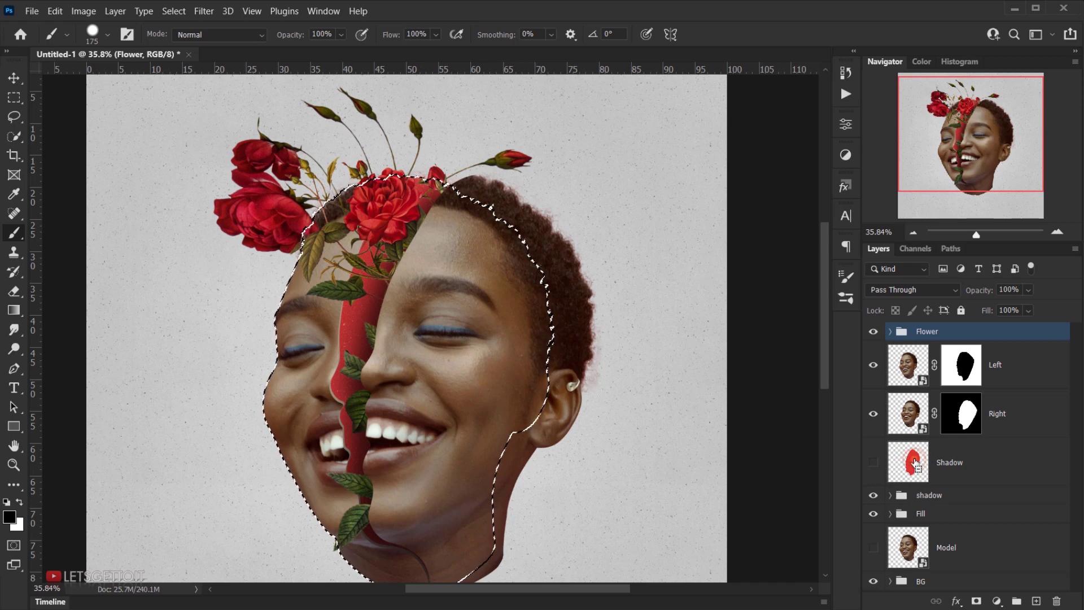
pyautogui.keyDown('ctrl'); pyautogui.click(915, 466); pyautogui.keyUp('ctrl')
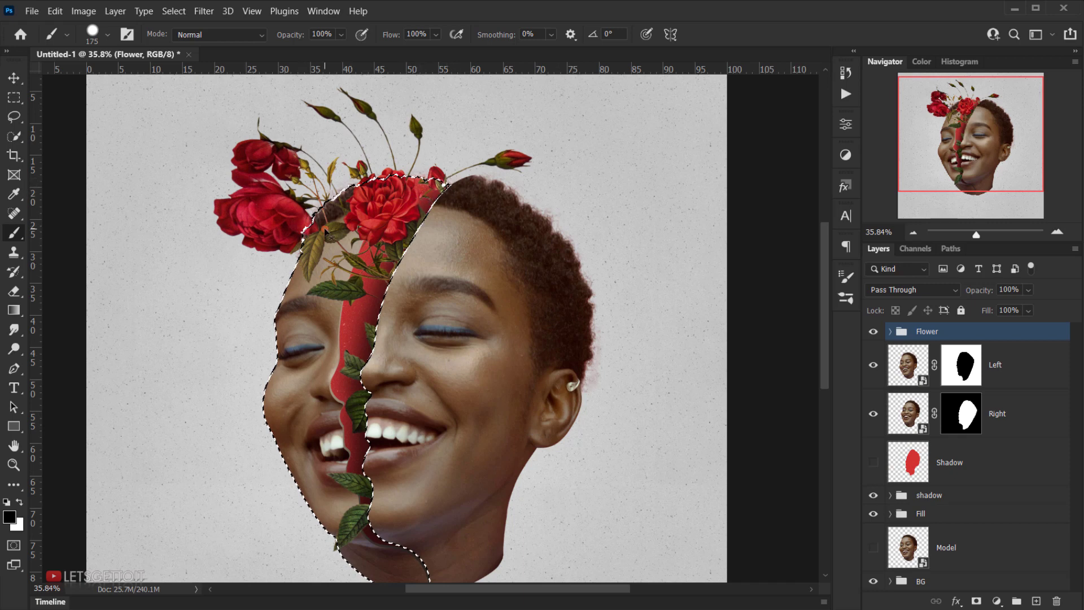
# - Add a new layer above the Flower group and name it Shadow
pyautogui.click(1036, 600)
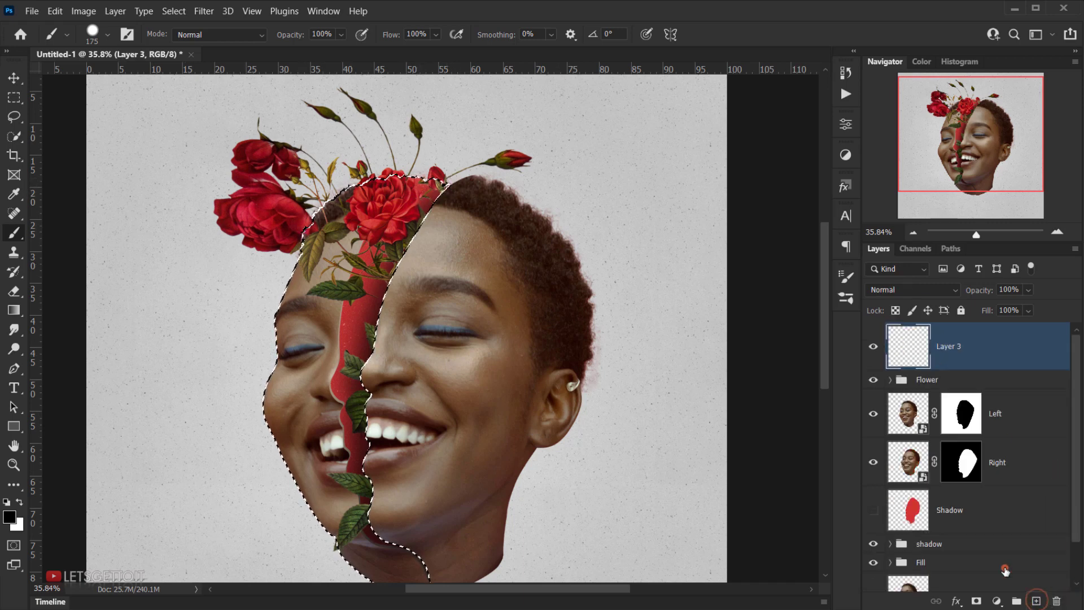
pyautogui.click(953, 347)
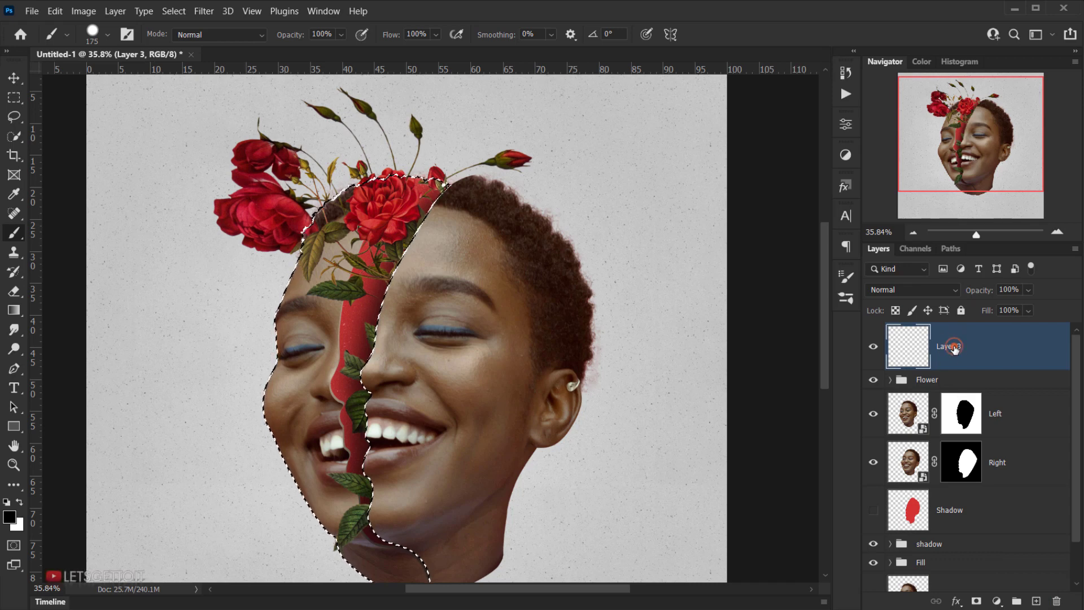
pyautogui.doubleClick(954, 347)
pyautogui.write('Shado')
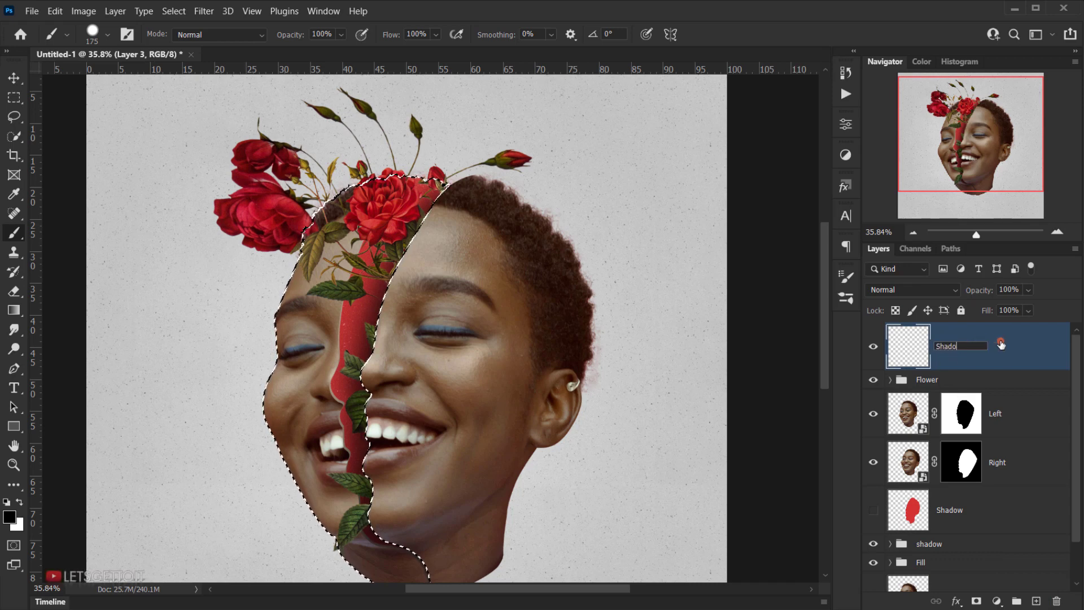
pyautogui.write('w')
pyautogui.press('Return')
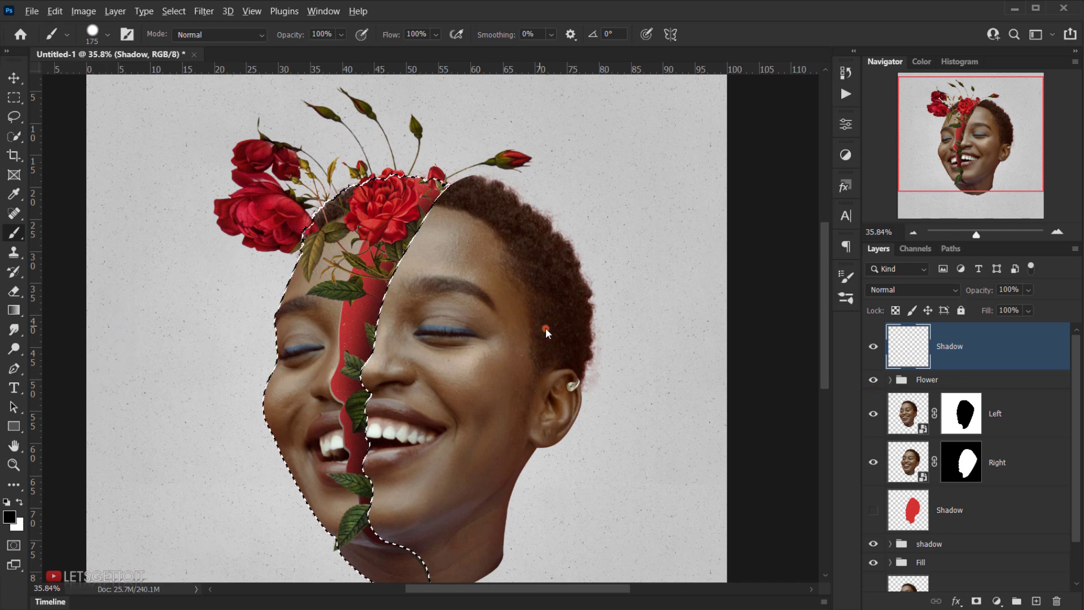
# - Set up a soft 680 px brush with 52% opacity and 48% flow
pyautogui.moveTo(546, 330)
pyautogui.mouseDown()
pyautogui.moveTo(573, 333)
pyautogui.moveTo(565, 122)
pyautogui.mouseUp()
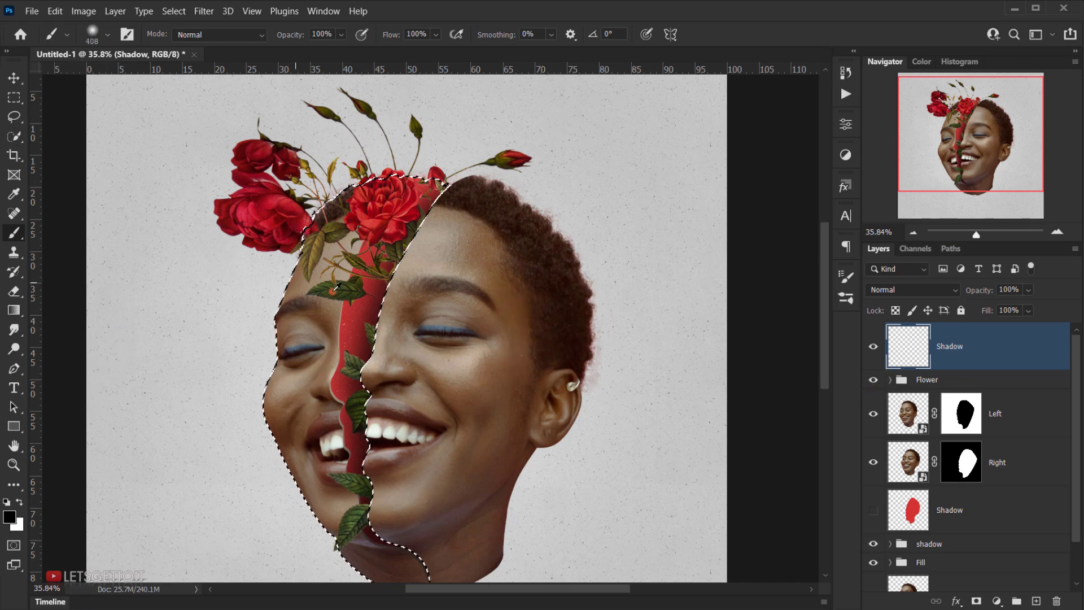
pyautogui.moveTo(334, 291); pyautogui.dragTo(361, 169)
pyautogui.moveTo(289, 35); pyautogui.dragTo(272, 35)
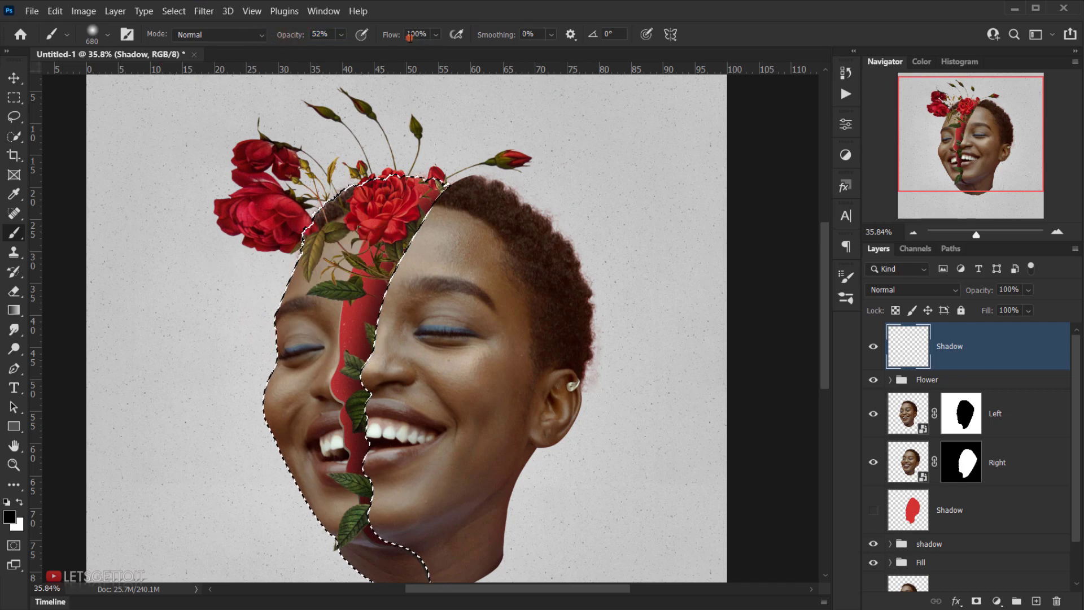
pyautogui.moveTo(388, 35); pyautogui.dragTo(351, 41)
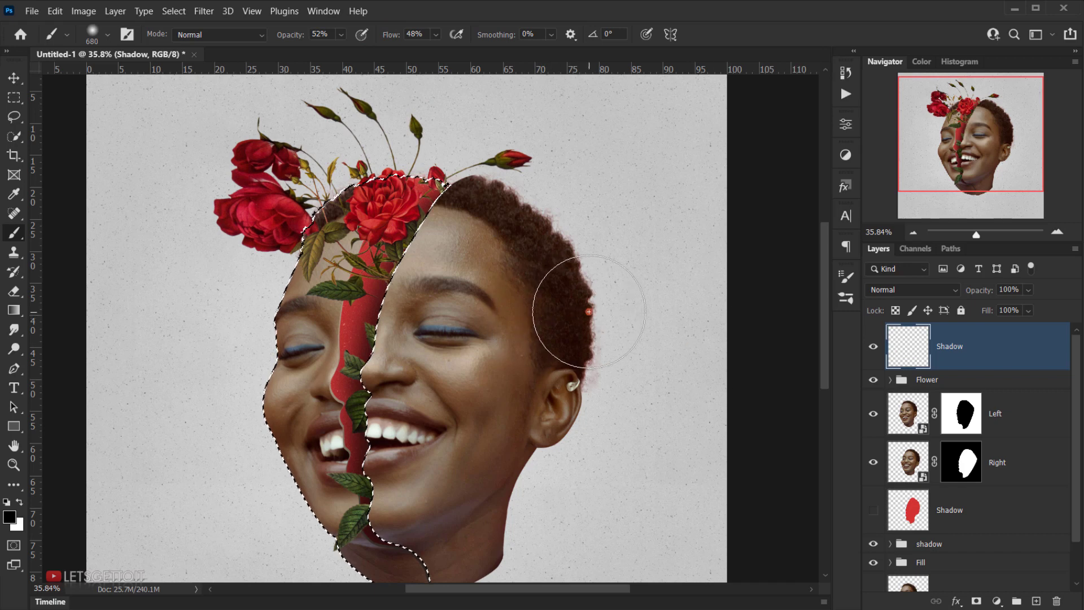
# - Hide the selection edges and paint soft black shading with a 412 px brush over the flowers and leaves beside the right face half
pyautogui.hotkey('ctrl', 'd')
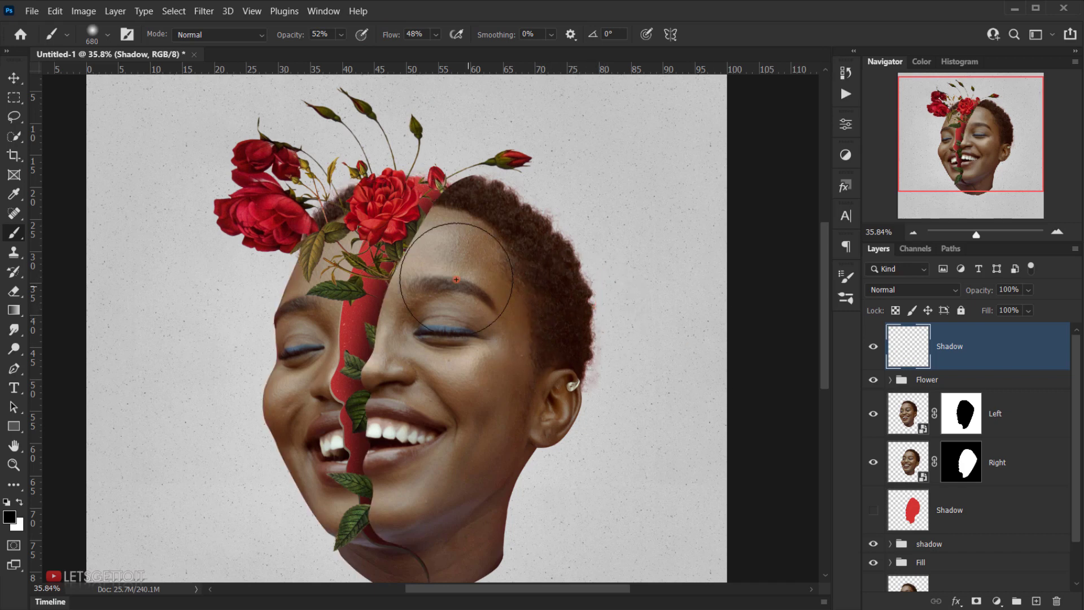
pyautogui.moveTo(428, 262); pyautogui.dragTo(390, 270)
pyautogui.moveTo(446, 242)
pyautogui.mouseDown()
pyautogui.moveTo(527, 275)
pyautogui.moveTo(563, 315)
pyautogui.moveTo(468, 266)
pyautogui.moveTo(436, 238)
pyautogui.moveTo(437, 224)
pyautogui.moveTo(404, 331)
pyautogui.moveTo(428, 241)
pyautogui.moveTo(413, 299)
pyautogui.moveTo(414, 371)
pyautogui.moveTo(414, 317)
pyautogui.moveTo(442, 243)
pyautogui.moveTo(411, 363)
pyautogui.moveTo(399, 335)
pyautogui.moveTo(392, 406)
pyautogui.moveTo(402, 406)
pyautogui.moveTo(424, 496)
pyautogui.mouseUp()
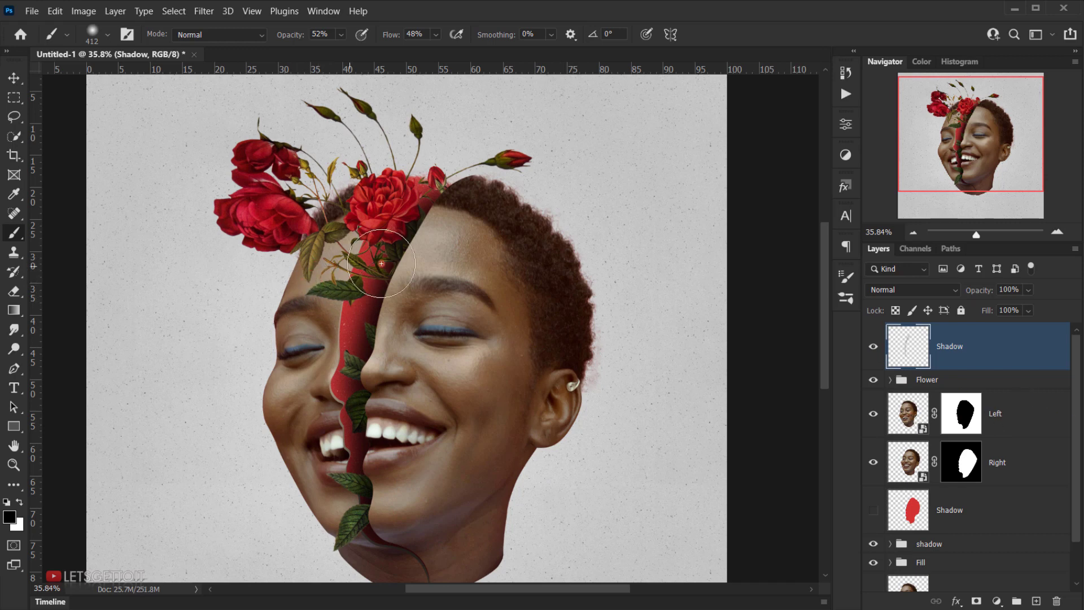
pyautogui.moveTo(450, 221); pyautogui.dragTo(423, 361)
# - Lower the new Shadow layer's opacity to 60%, compare the image with and without it, and clear the selection
pyautogui.moveTo(980, 294); pyautogui.dragTo(956, 292)
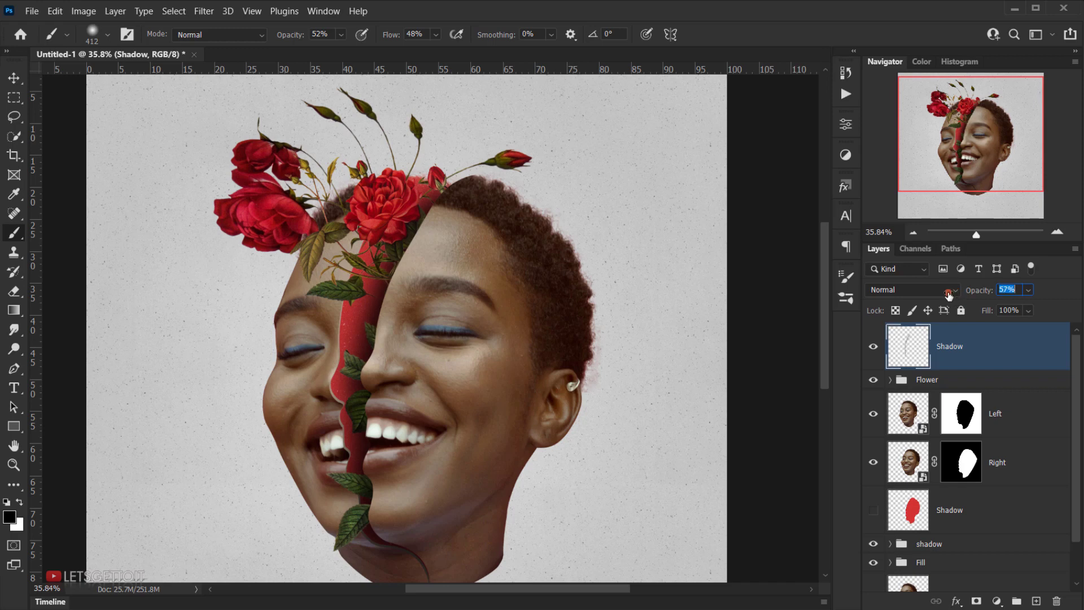
pyautogui.click(874, 347)
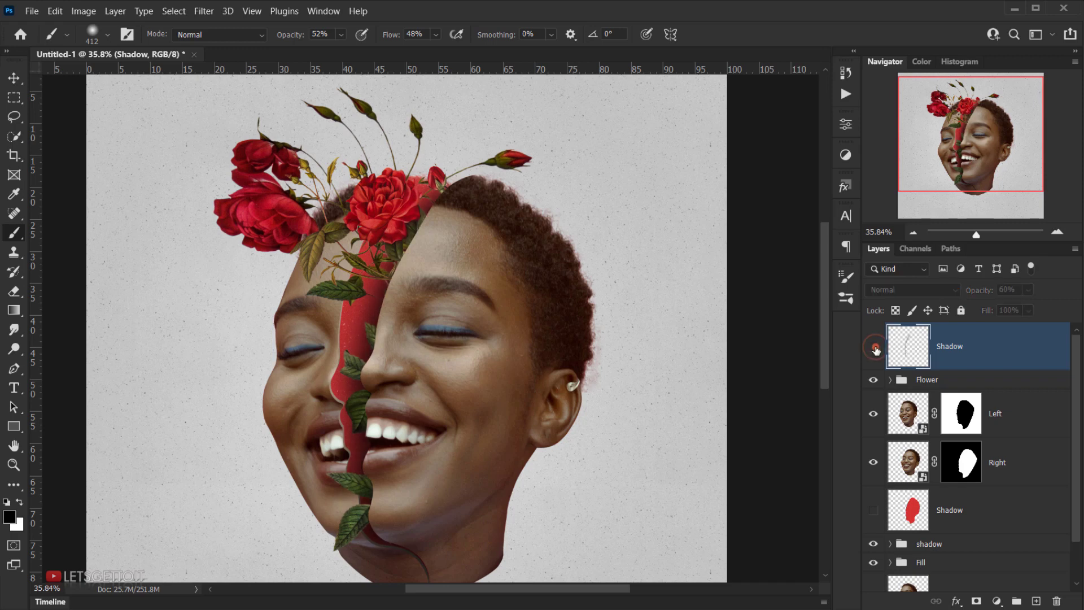
pyautogui.click(874, 347)
pyautogui.click(874, 347)
pyautogui.click(874, 347)
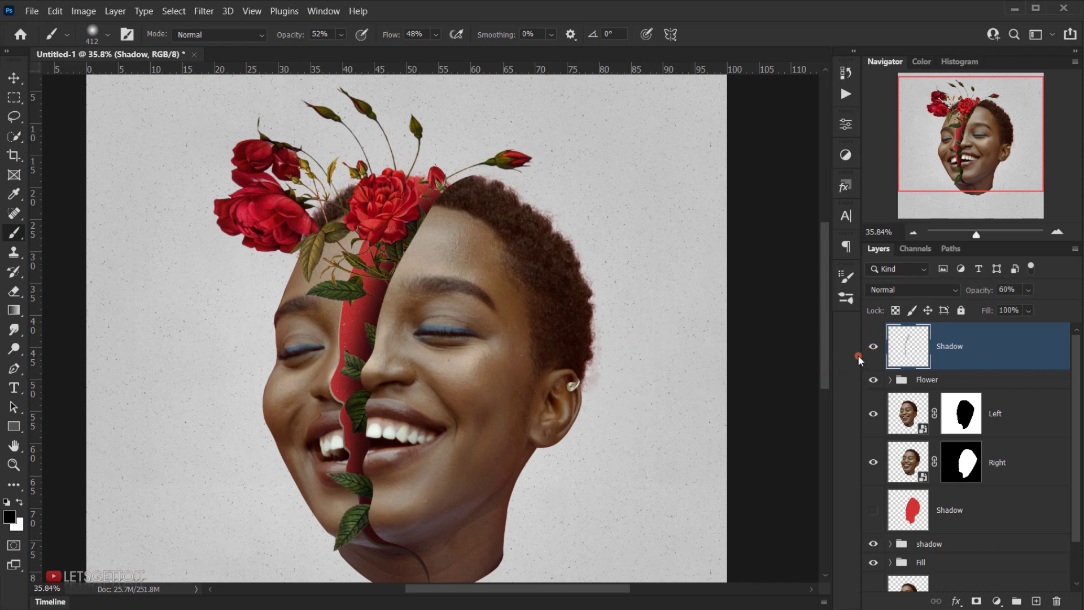
pyautogui.hotkey('ctrl', 'h')
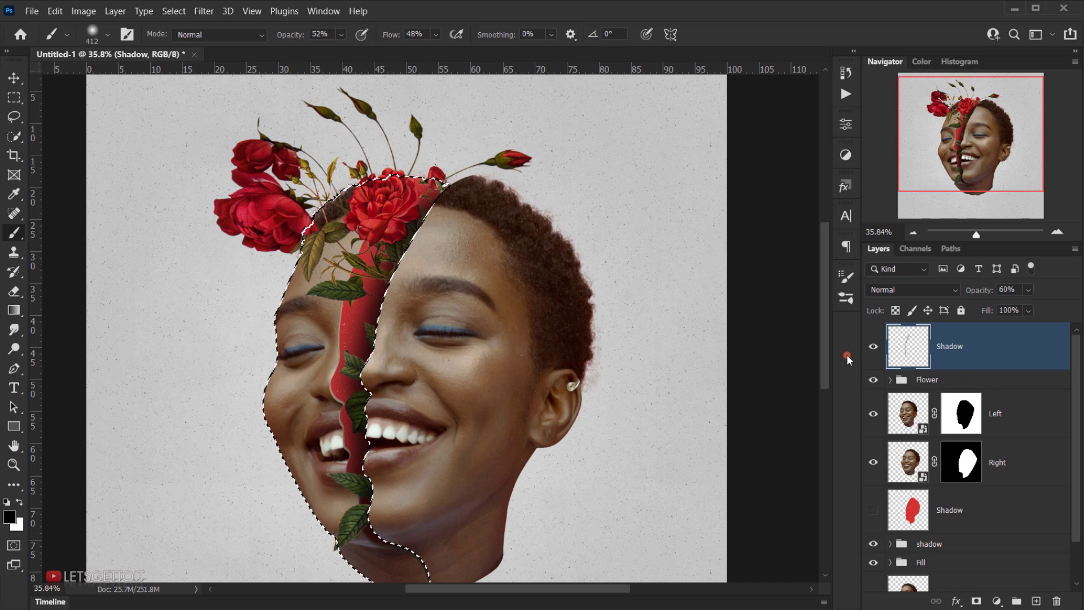
pyautogui.hotkey('ctrl', 'd')
# - Move the new Shadow layer to the top of the Flower group, collapse the group and check the portrait without and with it
pyautogui.scroll(-2, 270, 341)
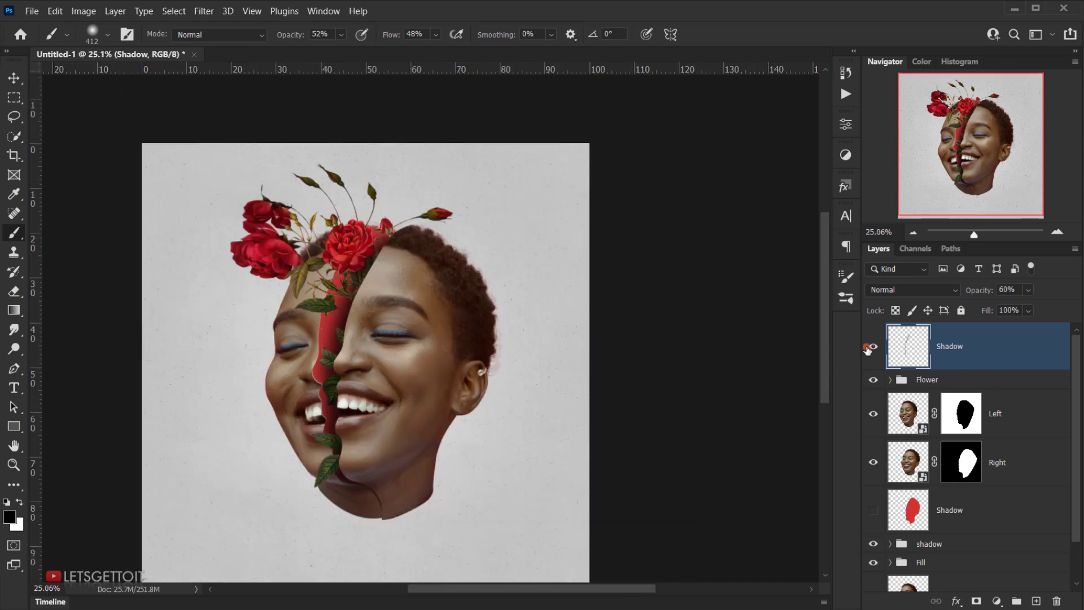
pyautogui.click(892, 381)
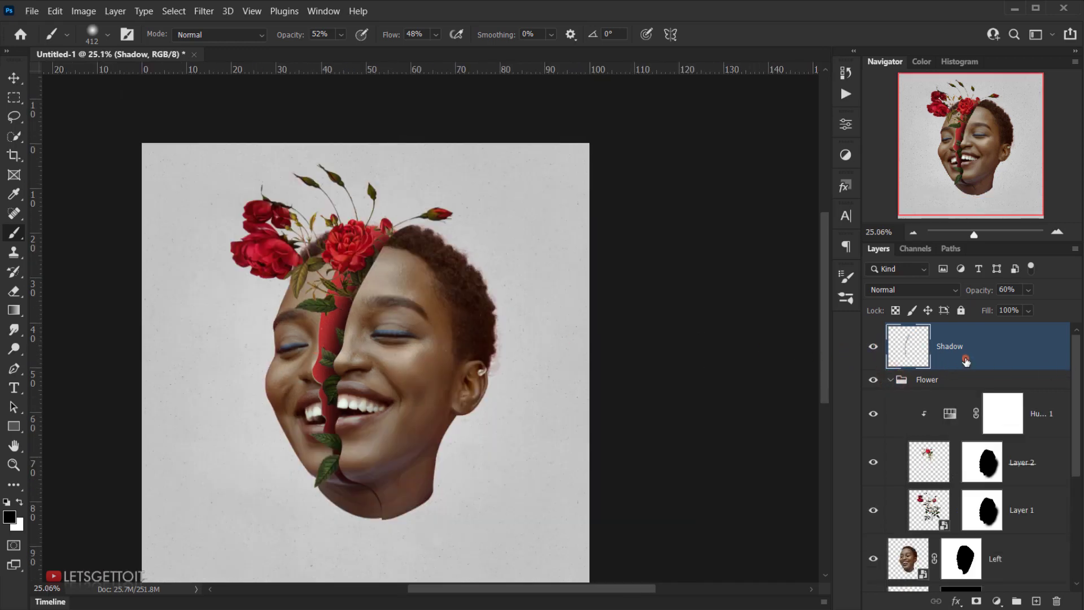
pyautogui.moveTo(973, 349); pyautogui.dragTo(958, 395)
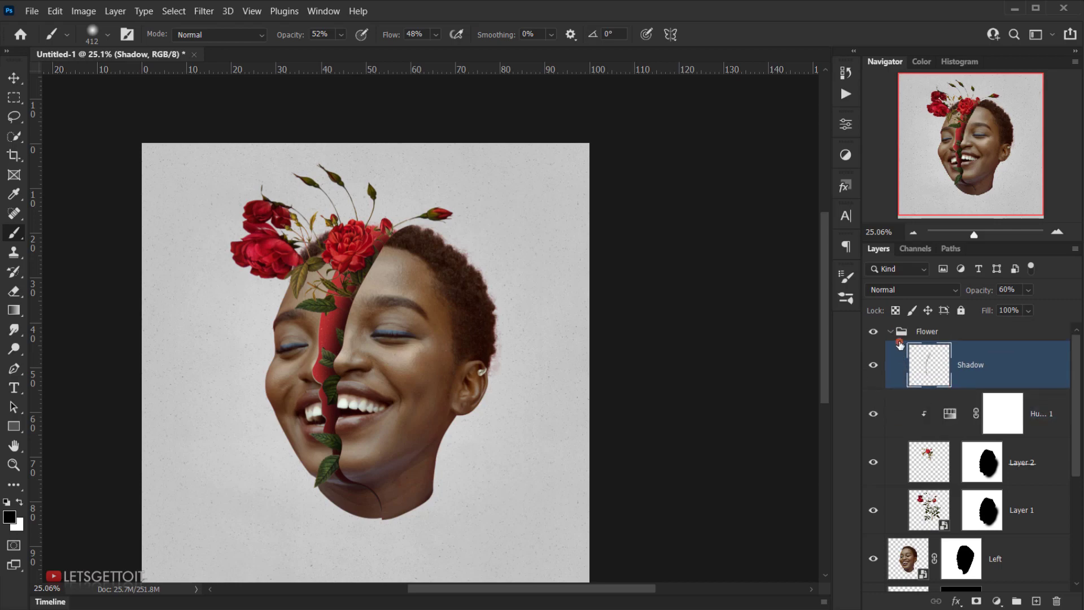
pyautogui.click(892, 333)
pyautogui.click(872, 335)
pyautogui.click(873, 334)
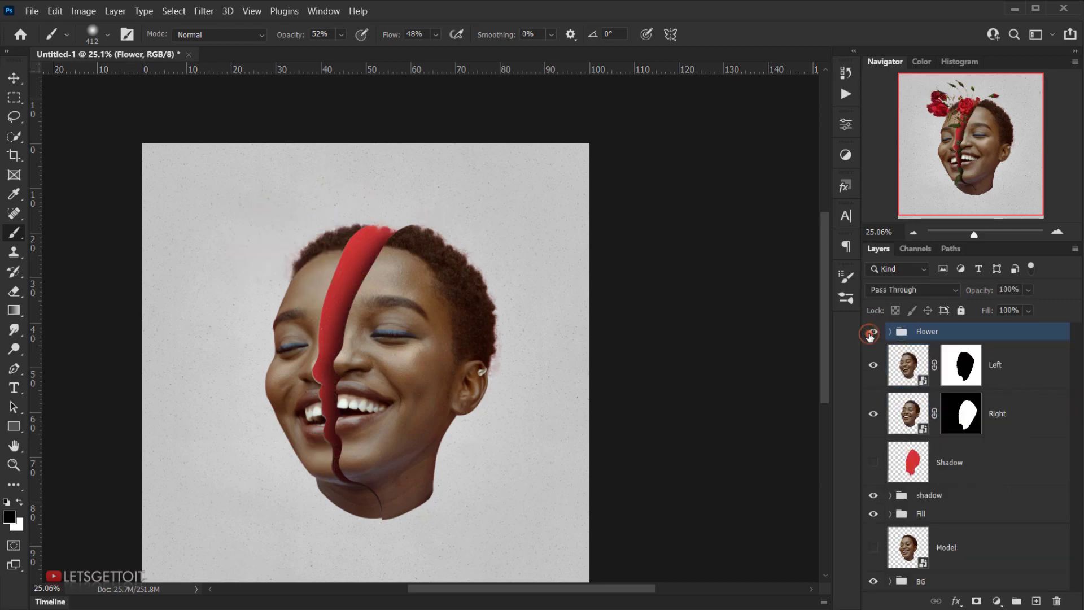
pyautogui.moveTo(200, 385); pyautogui.dragTo(430, 393)
pyautogui.scroll(-3, 430, 394)
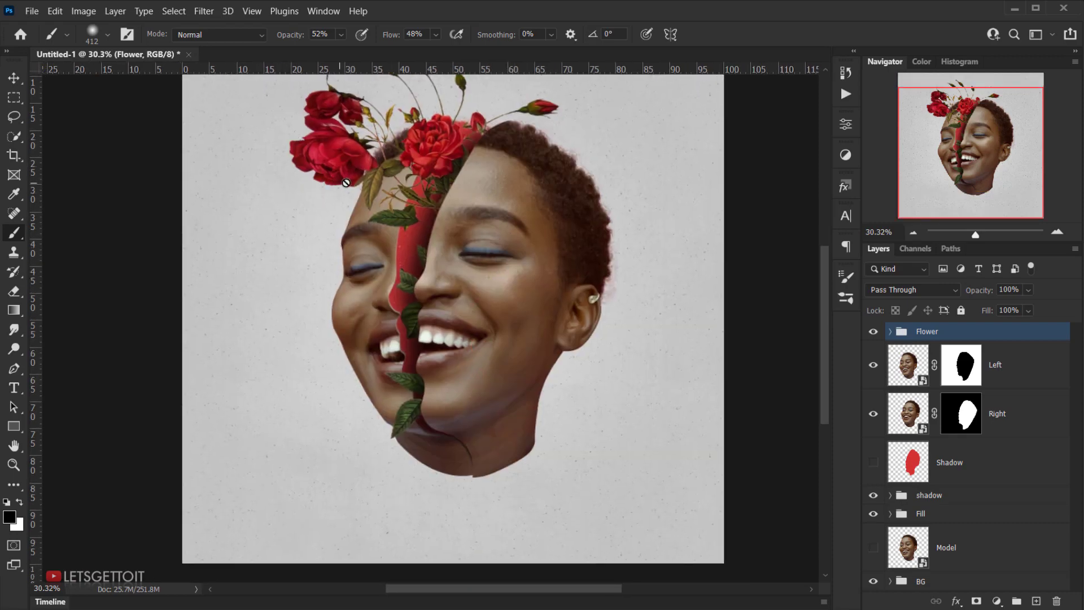
# - Open hummingbird_PNG89.png from the Split portrait effect folder, copy the bird above the Flower group in the portrait and close its source file
pyautogui.hotkey('alt', 'Tab')
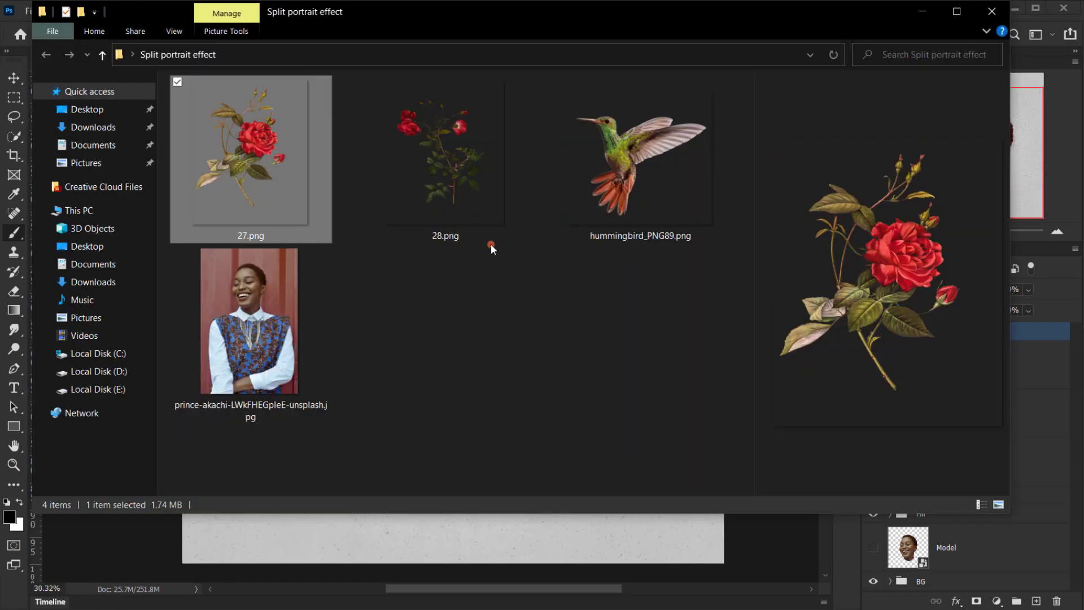
pyautogui.click(680, 181)
pyautogui.moveTo(680, 181); pyautogui.dragTo(34, 564)
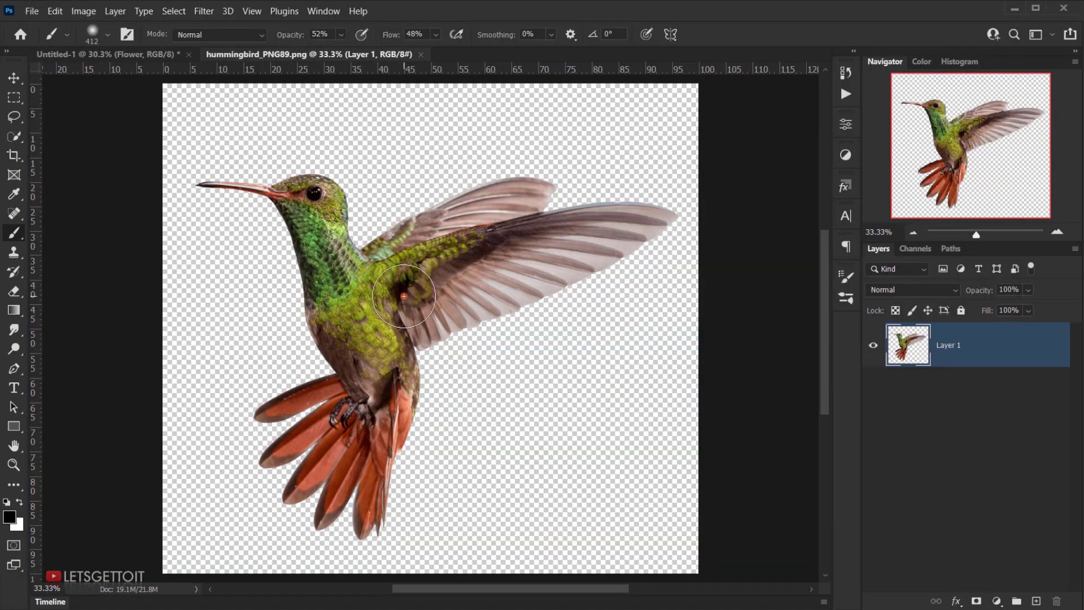
pyautogui.press('v')
pyautogui.moveTo(393, 275); pyautogui.dragTo(410, 68)
pyautogui.click(420, 54)
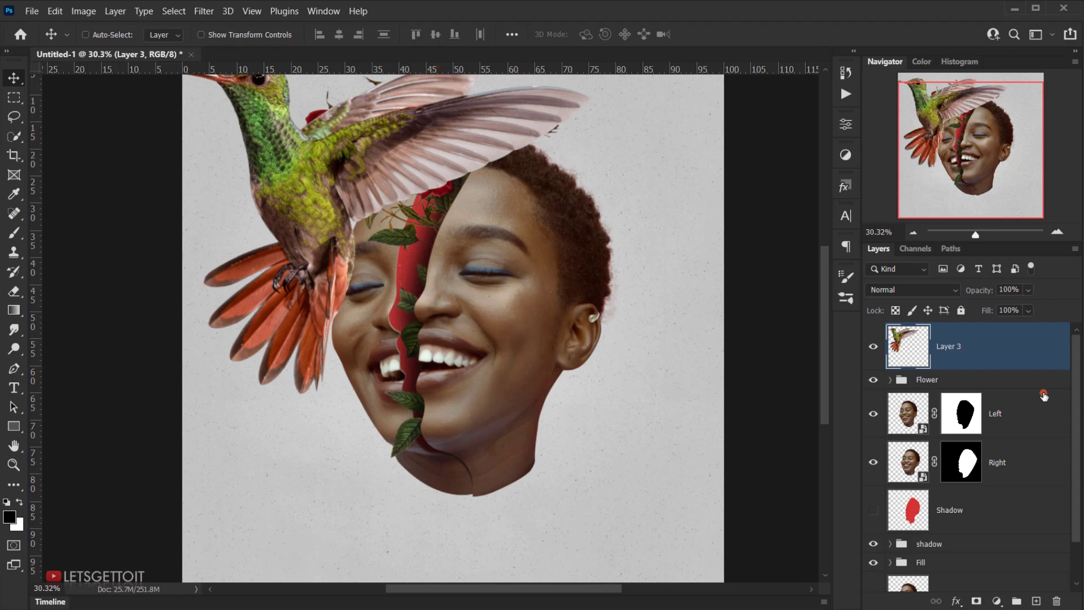
# - Convert the hummingbird layer, Layer 3, to a smart object
pyautogui.rightClick(985, 351)
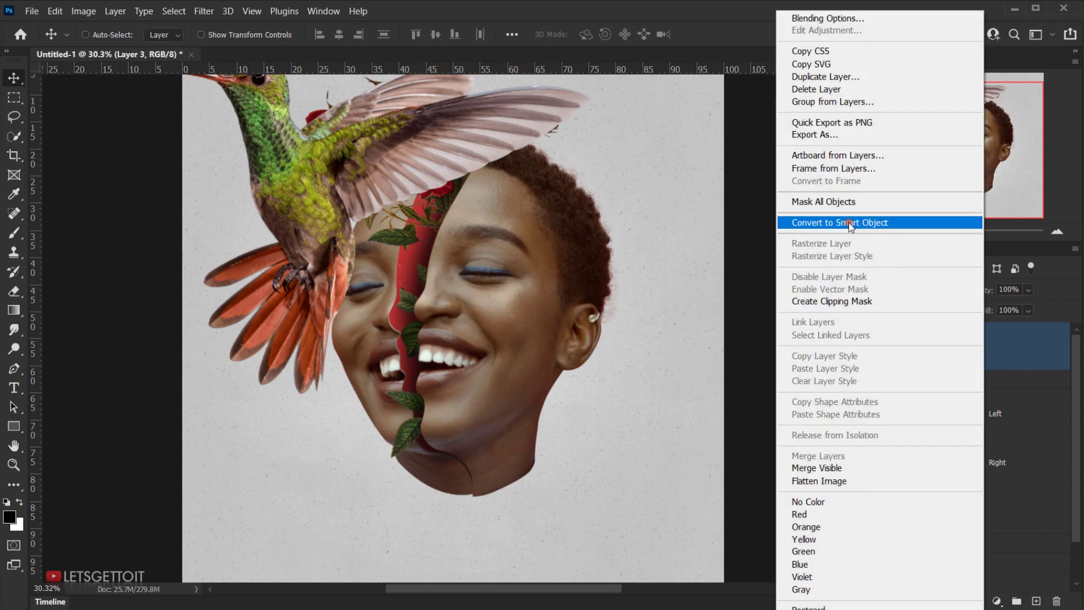
pyautogui.click(847, 223)
pyautogui.moveTo(361, 161); pyautogui.dragTo(391, 273)
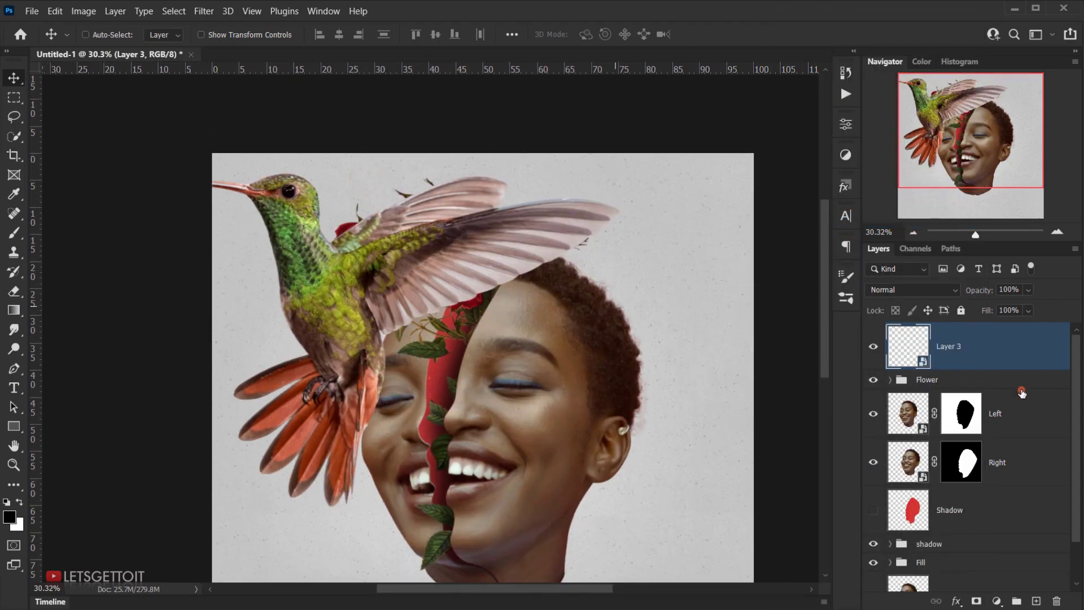
# - Flip the hummingbird horizontally, scale it to about 41% and place it beside the left half of the face
pyautogui.hotkey('ctrl', 't')
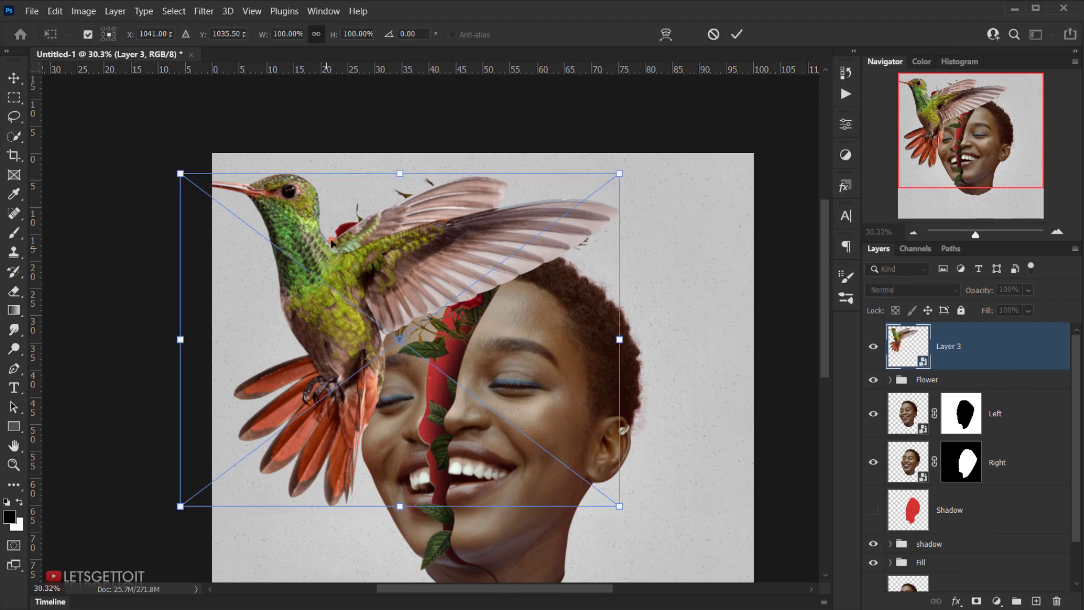
pyautogui.rightClick(340, 233)
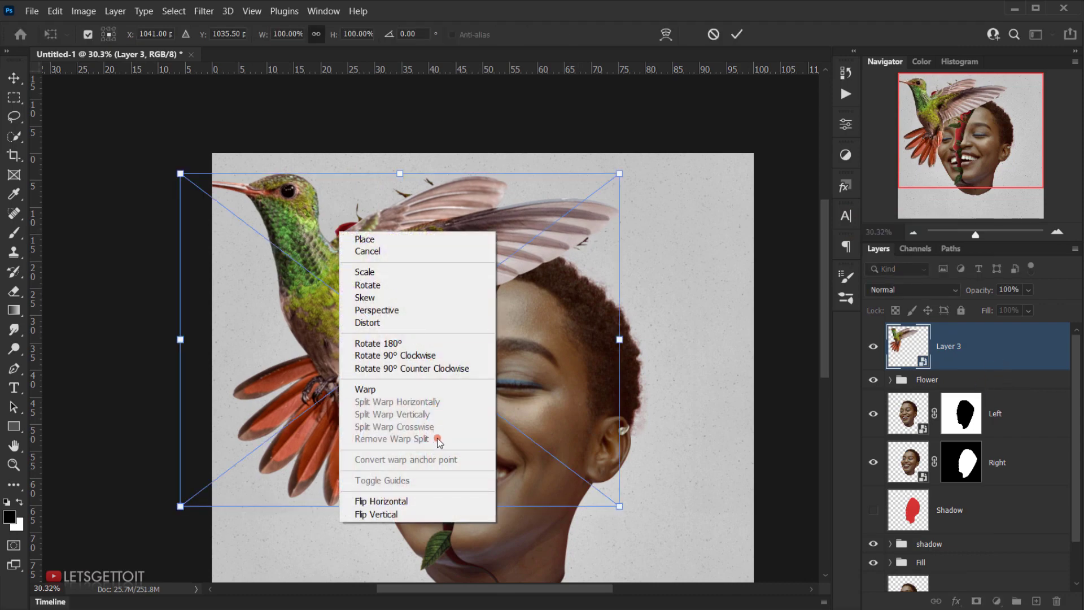
pyautogui.click(382, 502)
pyautogui.moveTo(406, 178); pyautogui.dragTo(405, 366)
pyautogui.moveTo(374, 427); pyautogui.dragTo(267, 397)
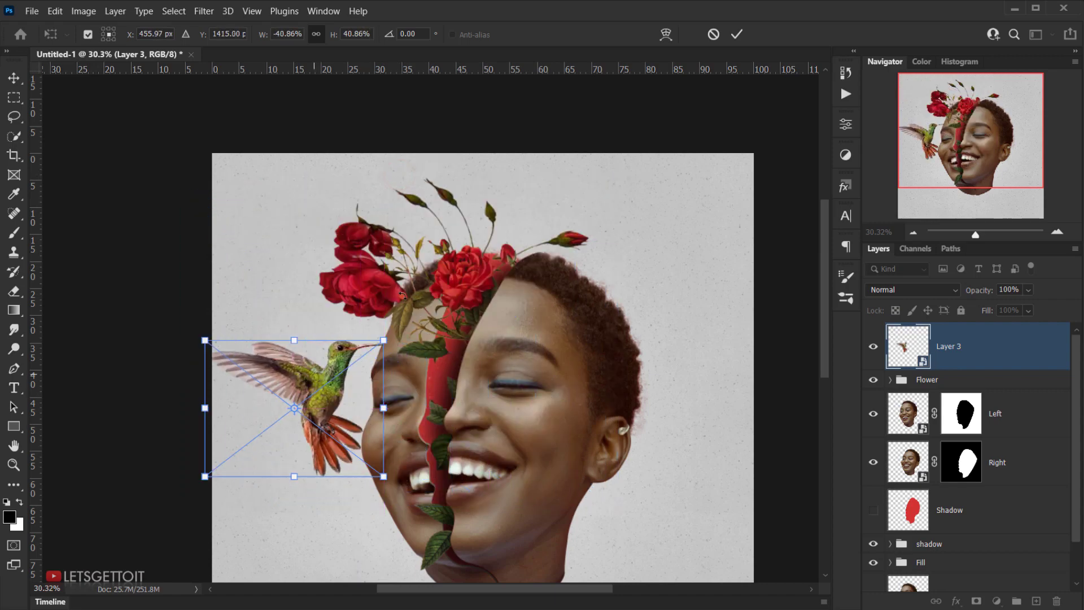
# - Tilt the hummingbird so its beak points up toward the roses, scale it to about 26% and position it beneath the large left rose
pyautogui.moveTo(403, 279); pyautogui.dragTo(322, 266)
pyautogui.moveTo(270, 349); pyautogui.dragTo(278, 366)
pyautogui.moveTo(300, 404); pyautogui.dragTo(302, 361)
pyautogui.scroll(2, 303, 362)
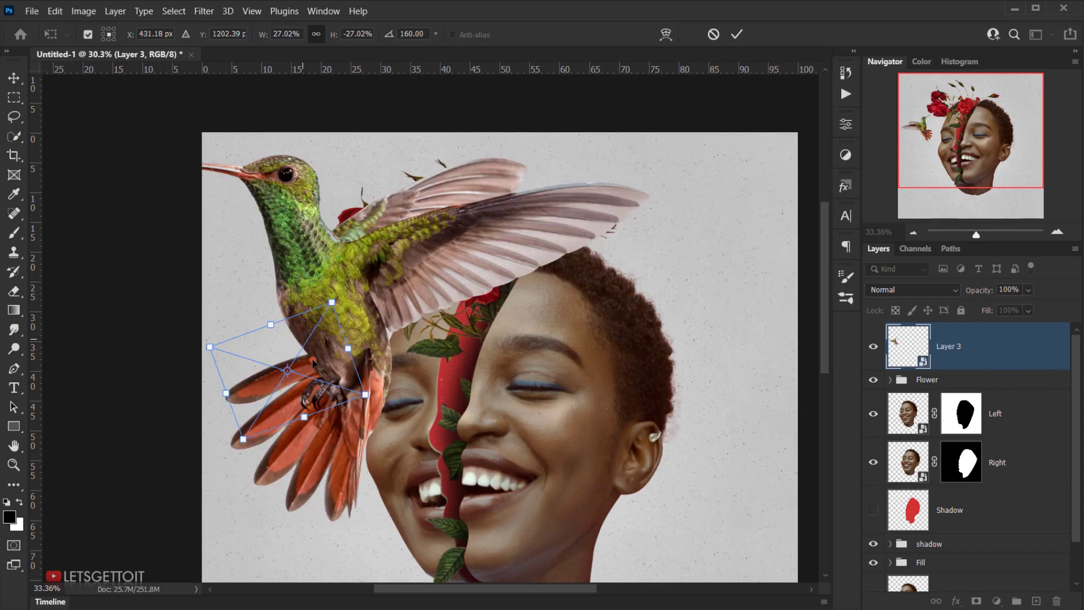
pyautogui.scroll(1, 314, 363)
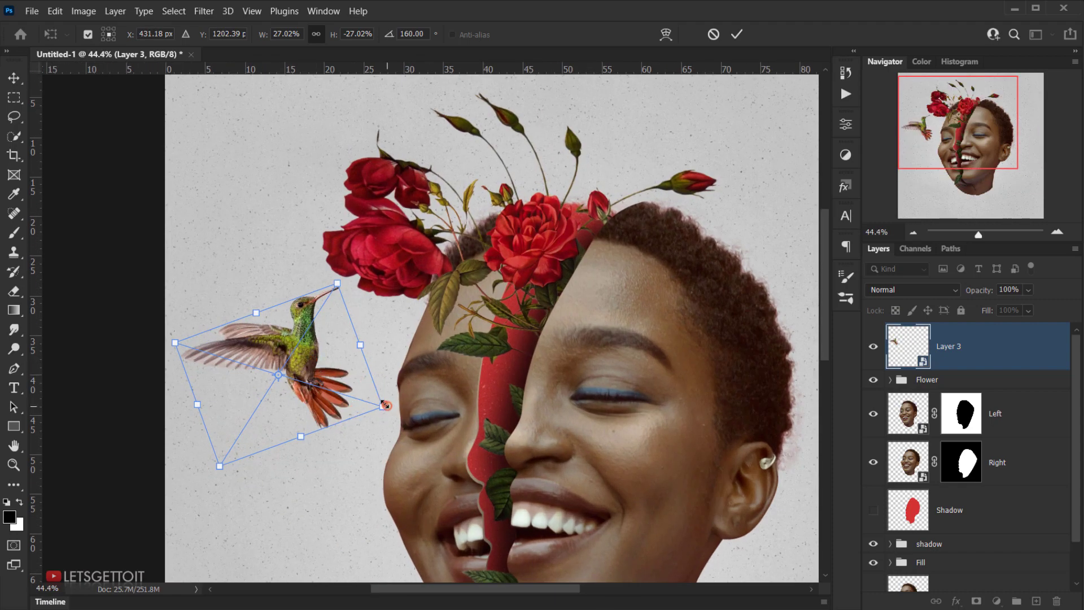
pyautogui.moveTo(385, 405); pyautogui.dragTo(377, 402)
pyautogui.moveTo(292, 365); pyautogui.dragTo(300, 366)
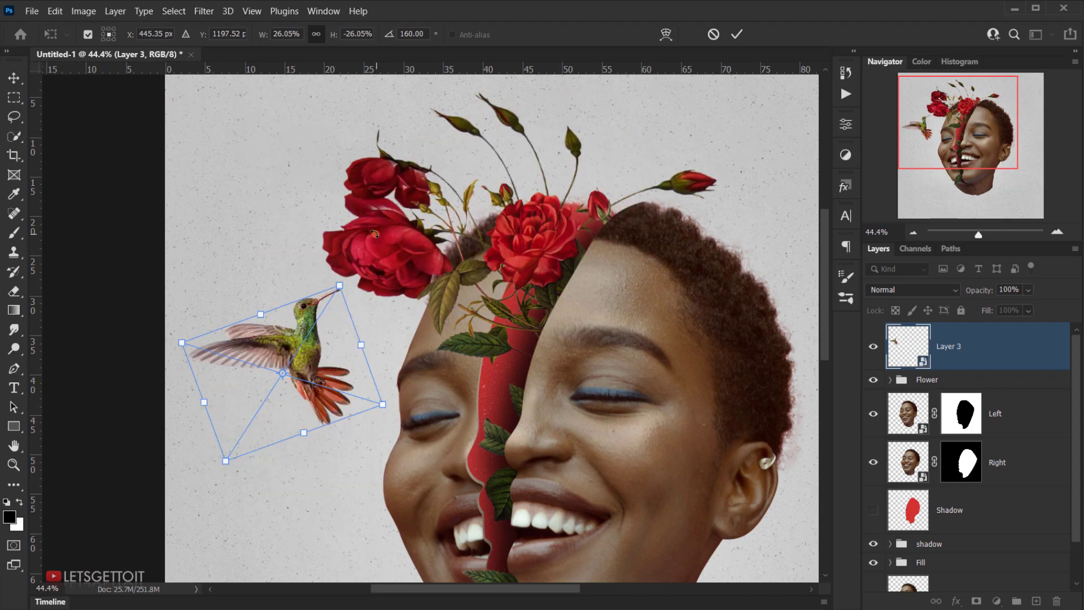
pyautogui.moveTo(375, 234); pyautogui.dragTo(369, 231)
pyautogui.moveTo(323, 345); pyautogui.dragTo(329, 352)
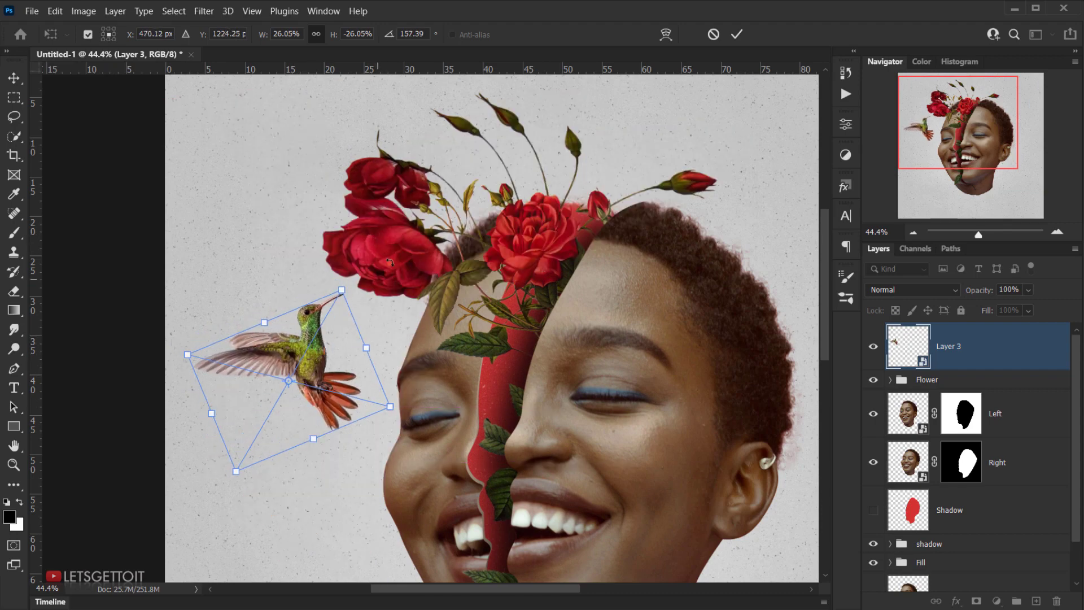
pyautogui.moveTo(390, 261); pyautogui.dragTo(384, 257)
pyautogui.press('Return')
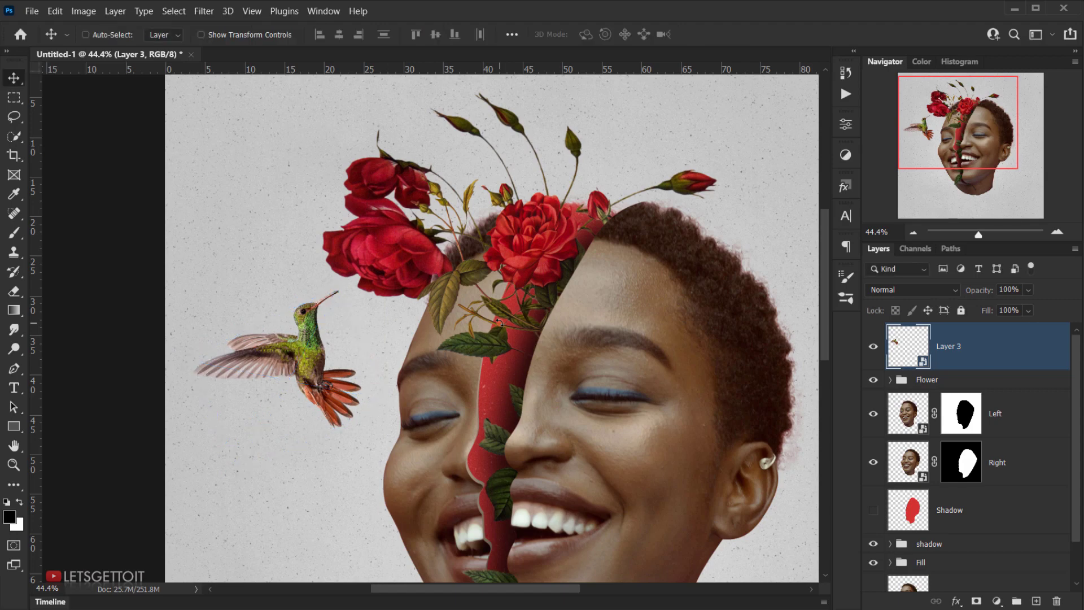
pyautogui.hotkey('ctrl', '0')
pyautogui.scroll(5, 435, 359)
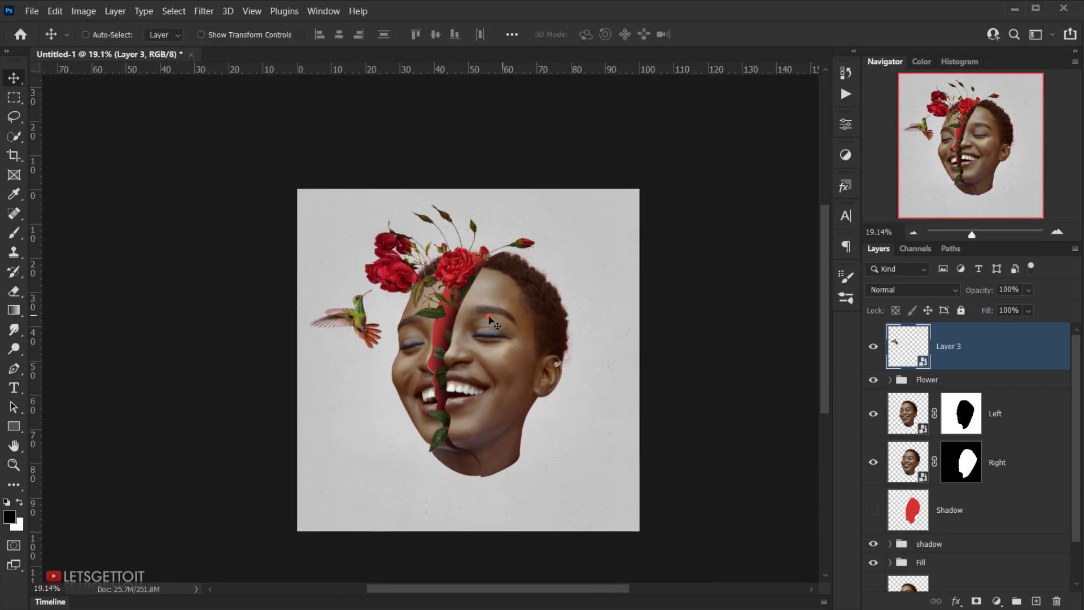
pyautogui.scroll(-5, 307, 330)
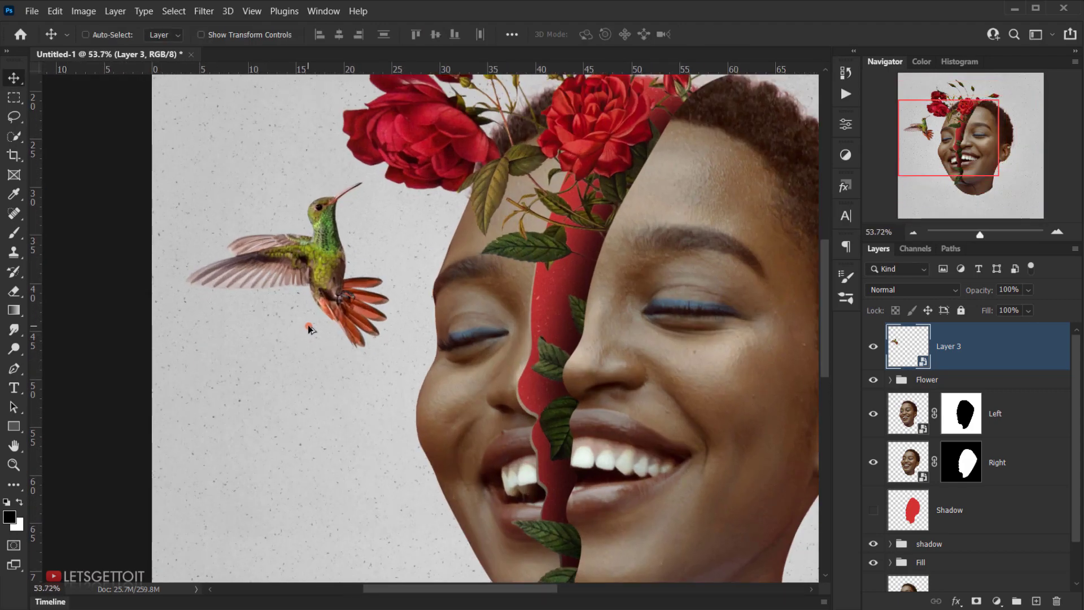
pyautogui.scroll(3, 439, 326)
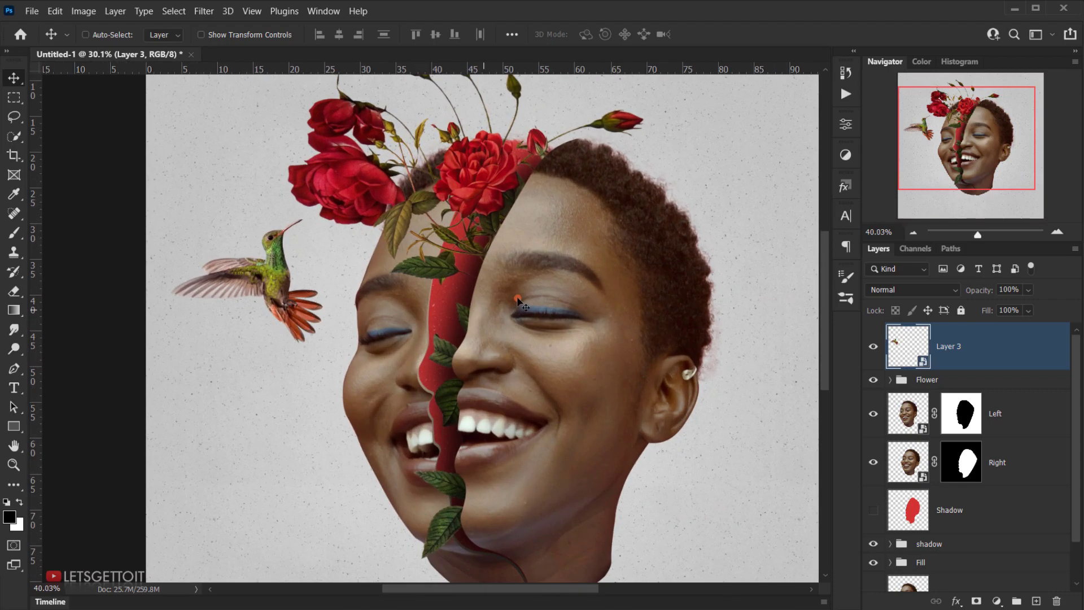
pyautogui.scroll(3, 291, 312)
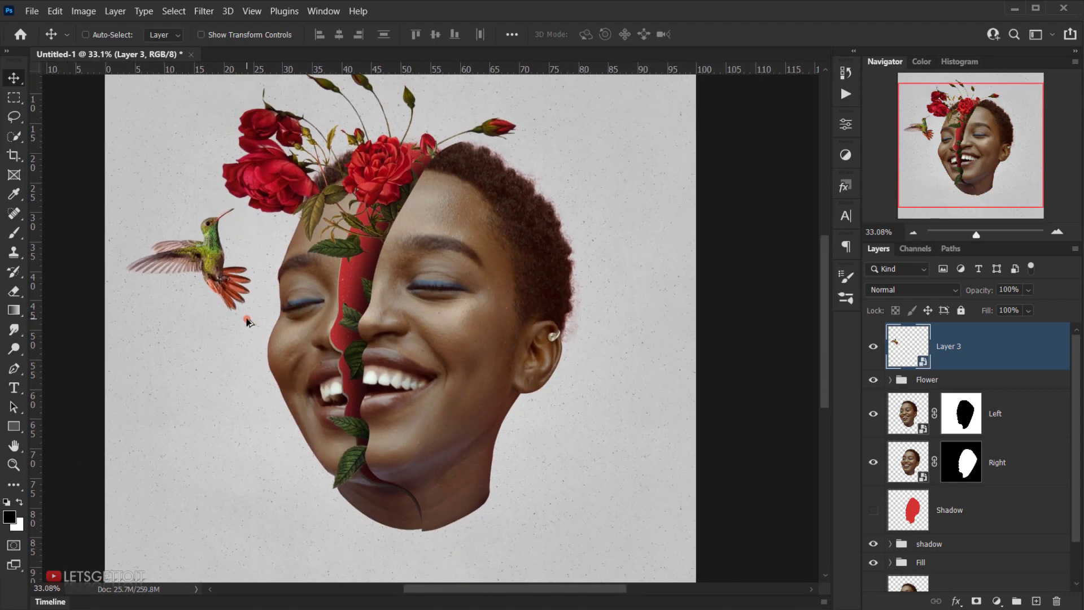
pyautogui.scroll(-3, 299, 314)
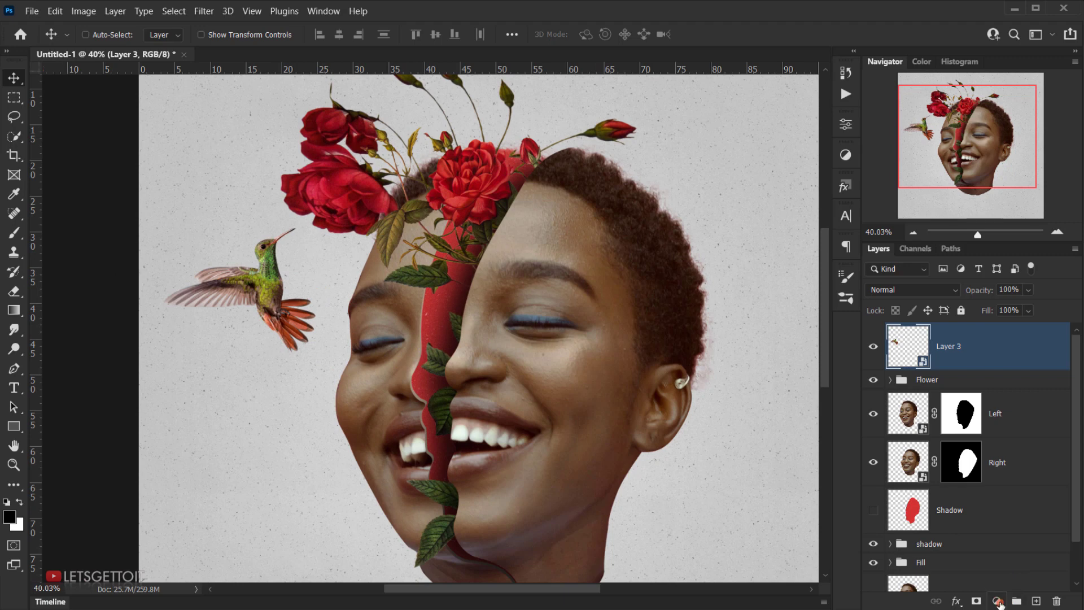
# - Add a Vibrance adjustment clipped to the hummingbird layer, set Vibrance to +61 and compare the bird with and without it
pyautogui.click(998, 601)
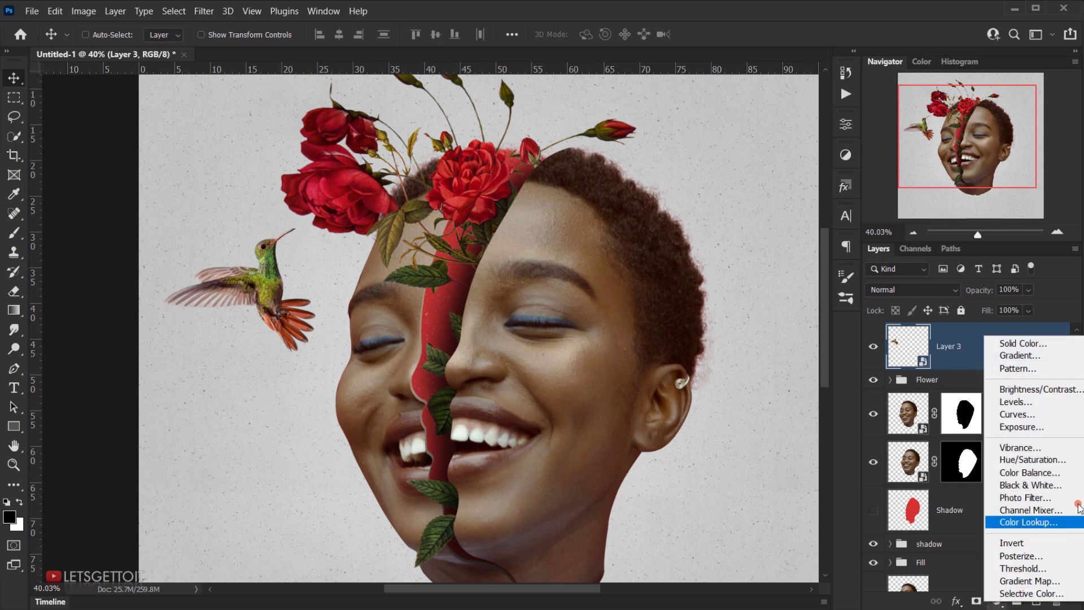
pyautogui.click(1019, 448)
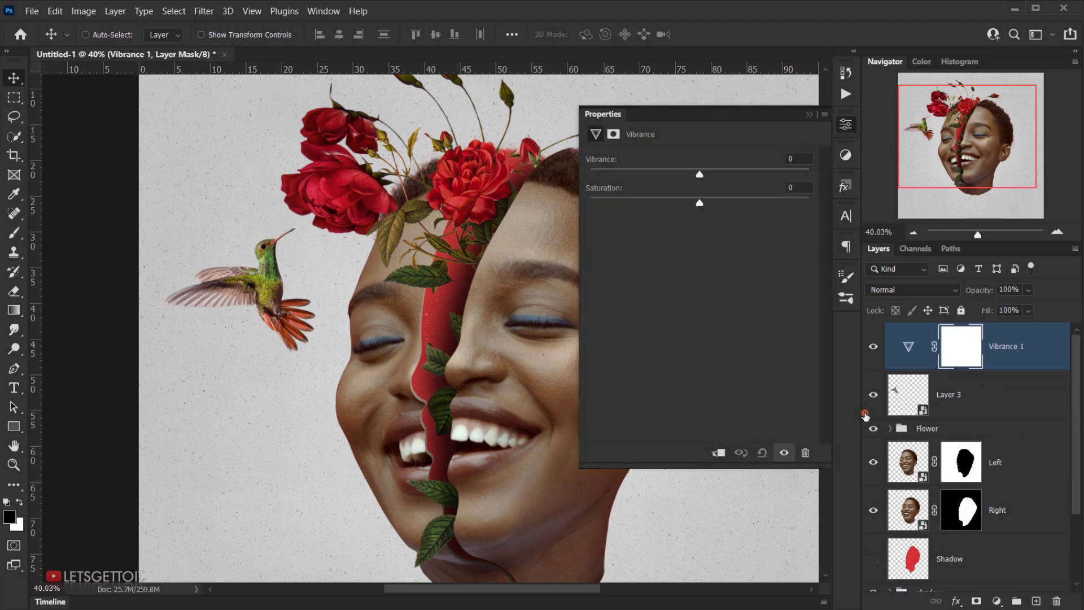
pyautogui.click(718, 457)
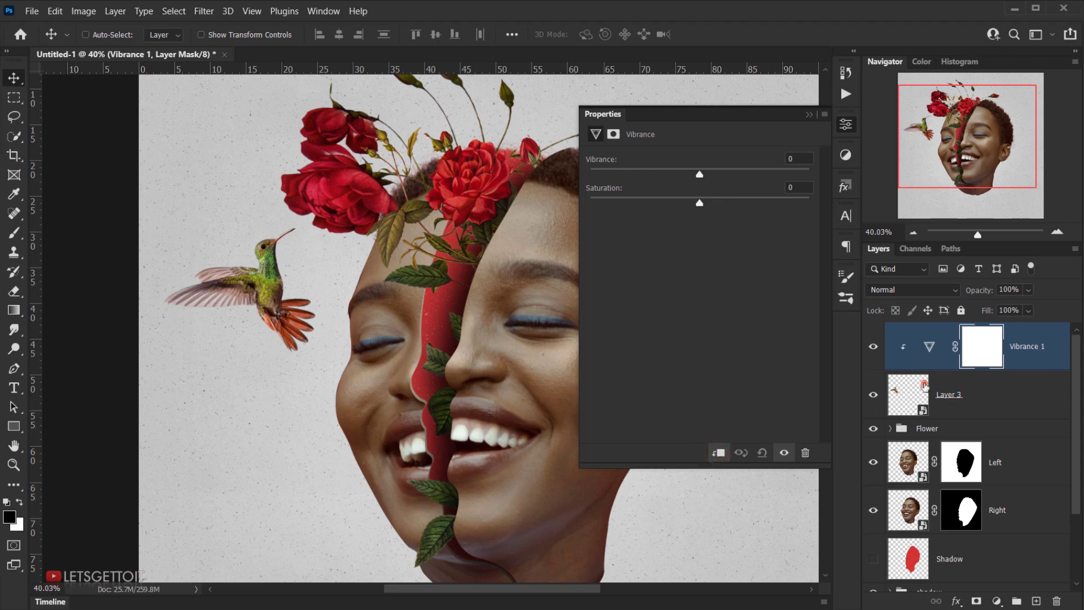
pyautogui.moveTo(701, 176); pyautogui.dragTo(770, 181)
pyautogui.click(786, 452)
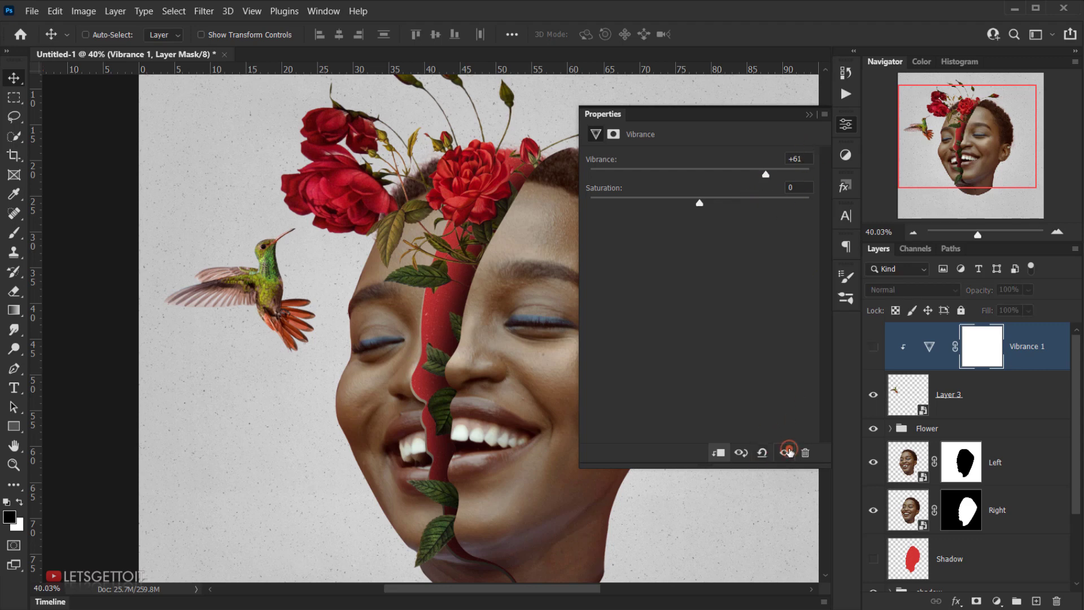
pyautogui.click(787, 452)
pyautogui.click(789, 452)
pyautogui.click(788, 452)
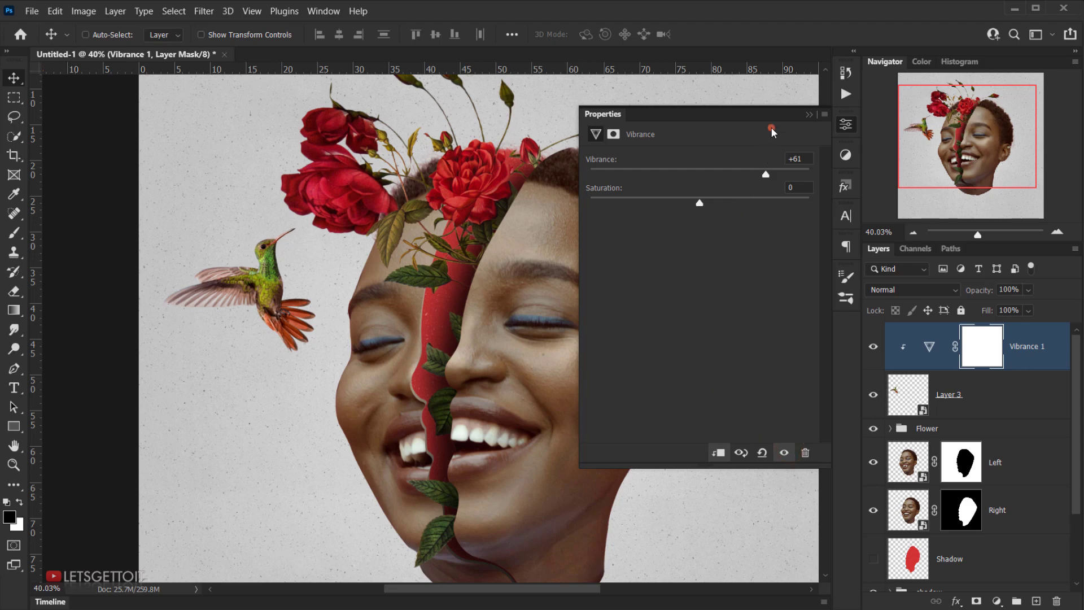
pyautogui.click(810, 114)
# - Group the hummingbird layer with its Vibrance adjustment and name the group bird
pyautogui.keyDown('ctrl'); pyautogui.click(1010, 399); pyautogui.keyUp('ctrl')
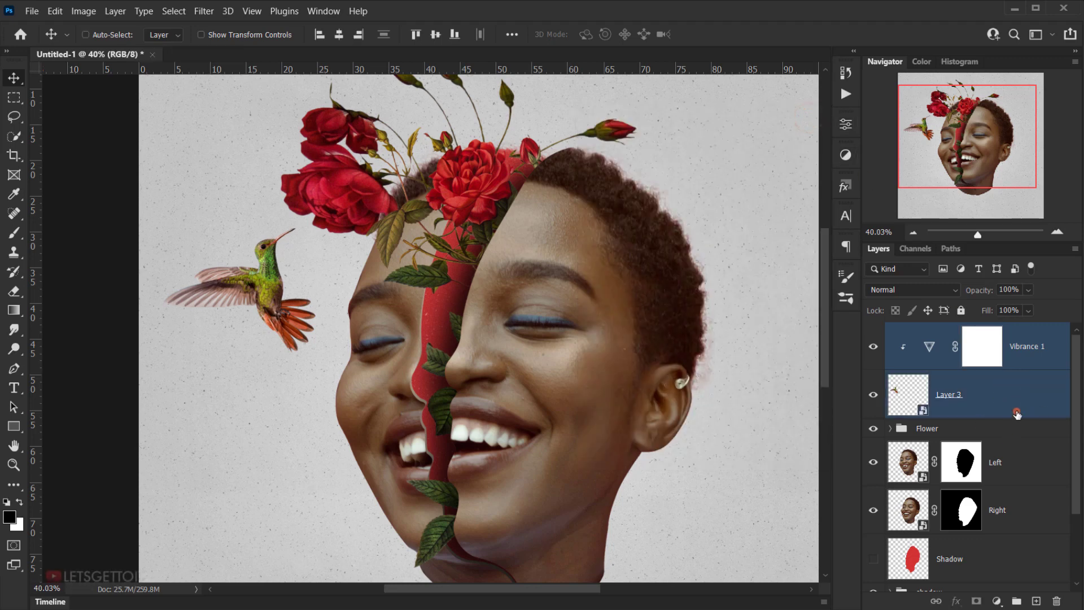
pyautogui.hotkey('ctrl', 'g')
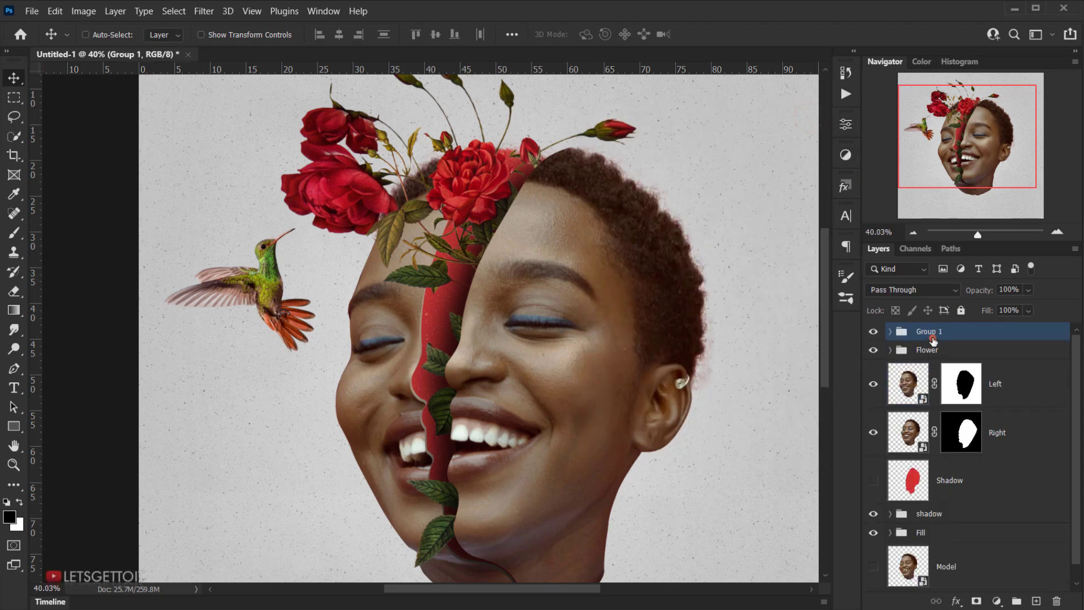
pyautogui.doubleClick(932, 333)
pyautogui.write('bird')
pyautogui.press('Return')
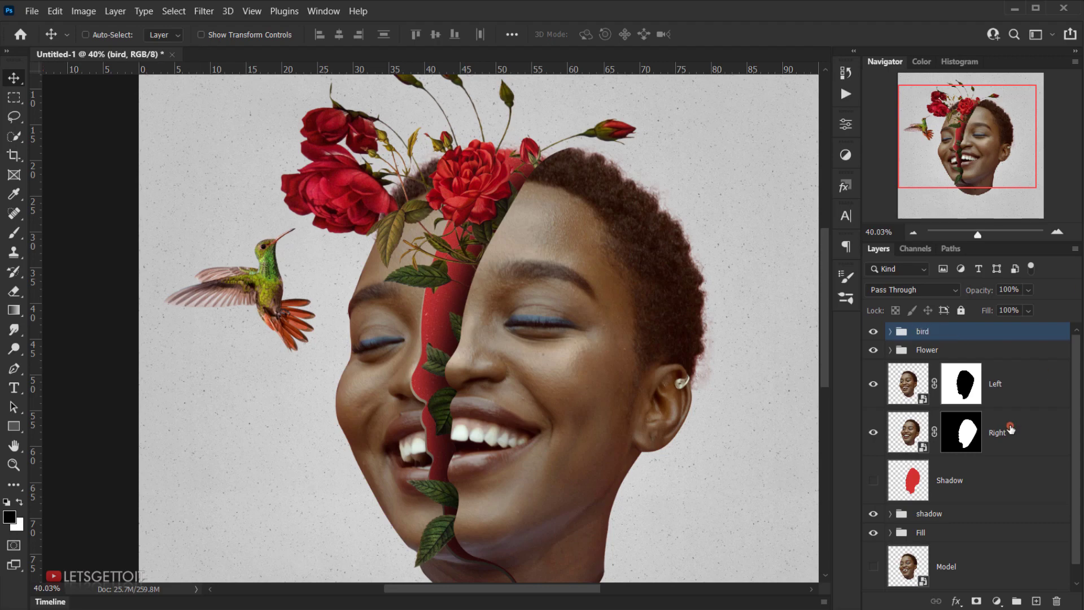
# - Delete the hidden red Shadow layer below the Right layer
pyautogui.click(962, 483)
pyautogui.scroll(-3, 423, 415)
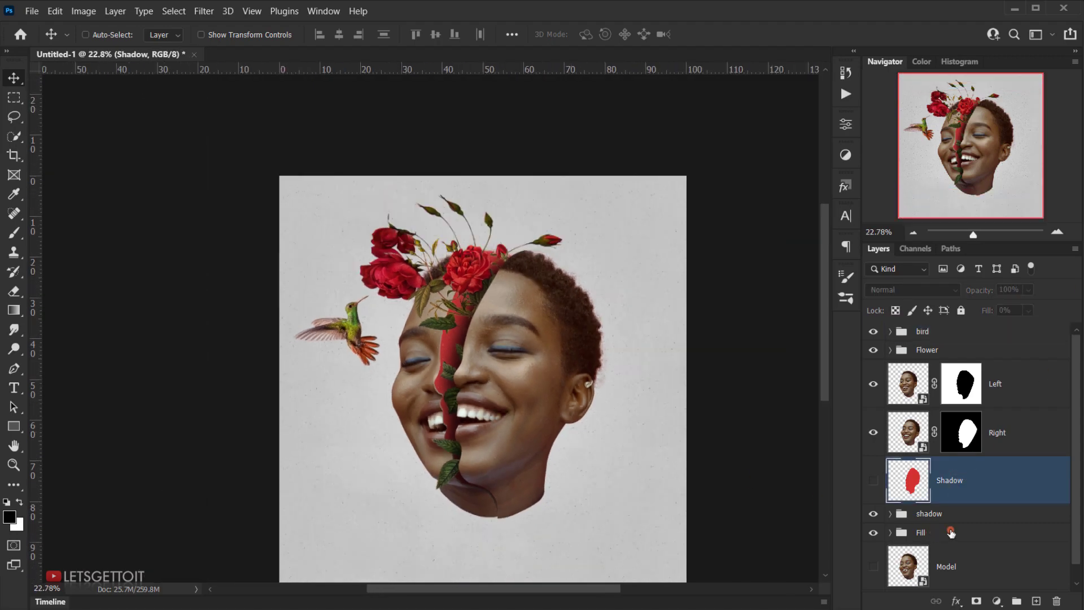
pyautogui.click(873, 480)
pyautogui.moveTo(993, 495); pyautogui.dragTo(1057, 600)
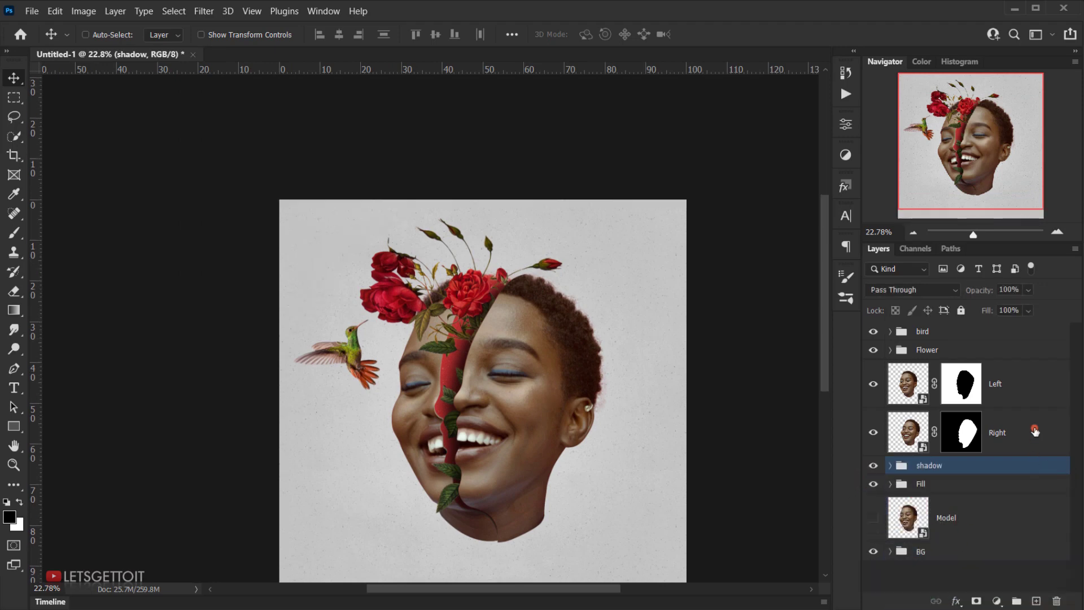
# - Group the Left and Right face layers and name the group Model
pyautogui.click(1036, 432)
pyautogui.keyDown('shift'); pyautogui.click(1008, 380); pyautogui.keyUp('shift')
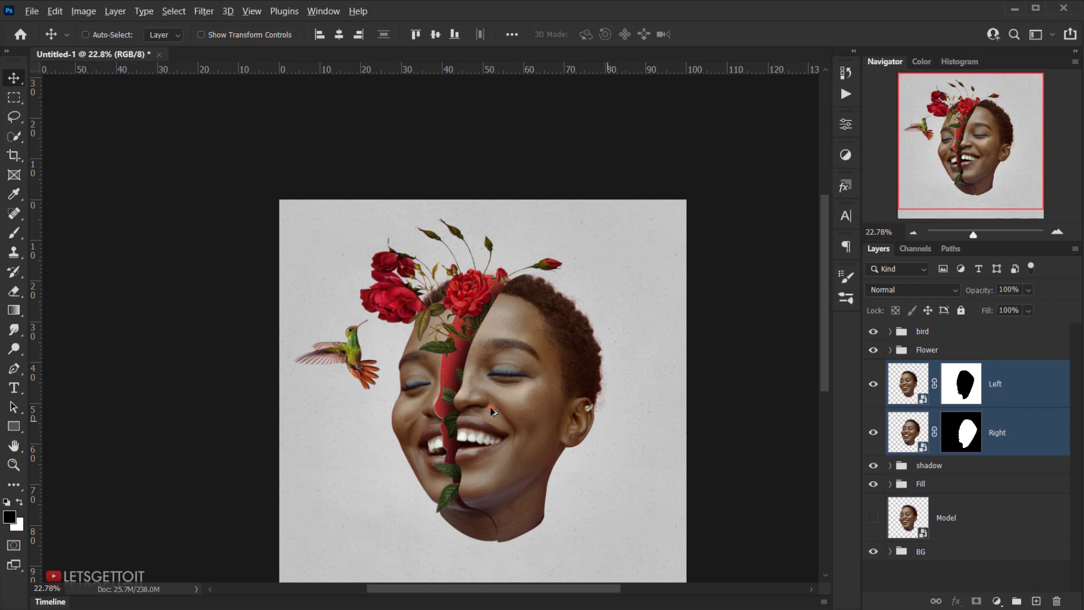
pyautogui.scroll(1, 490, 408)
pyautogui.hotkey('ctrl', 'g')
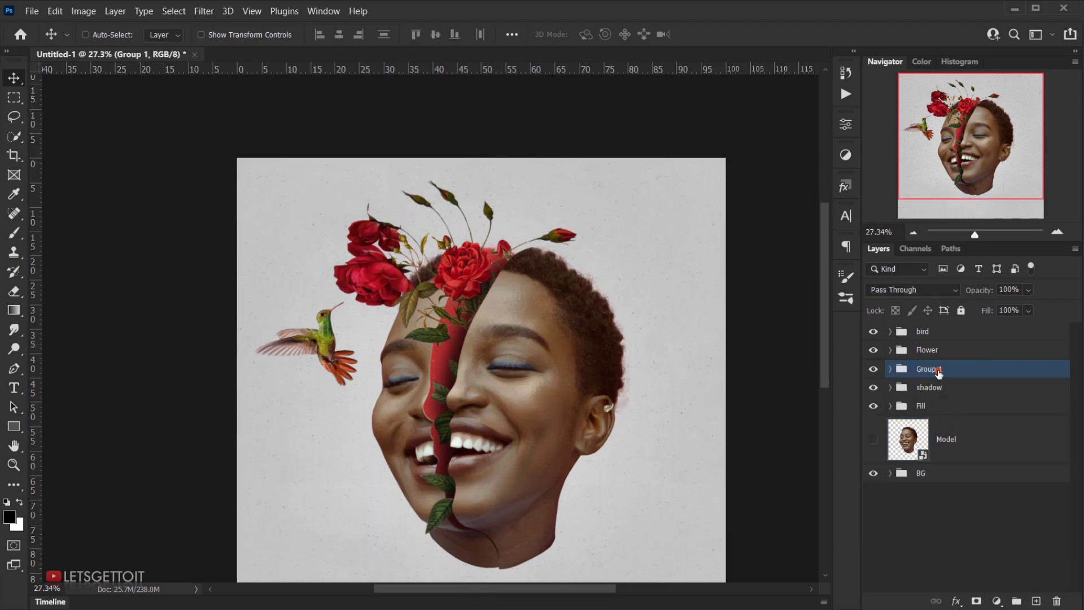
pyautogui.doubleClick(930, 370)
pyautogui.write('Model')
pyautogui.press('Return')
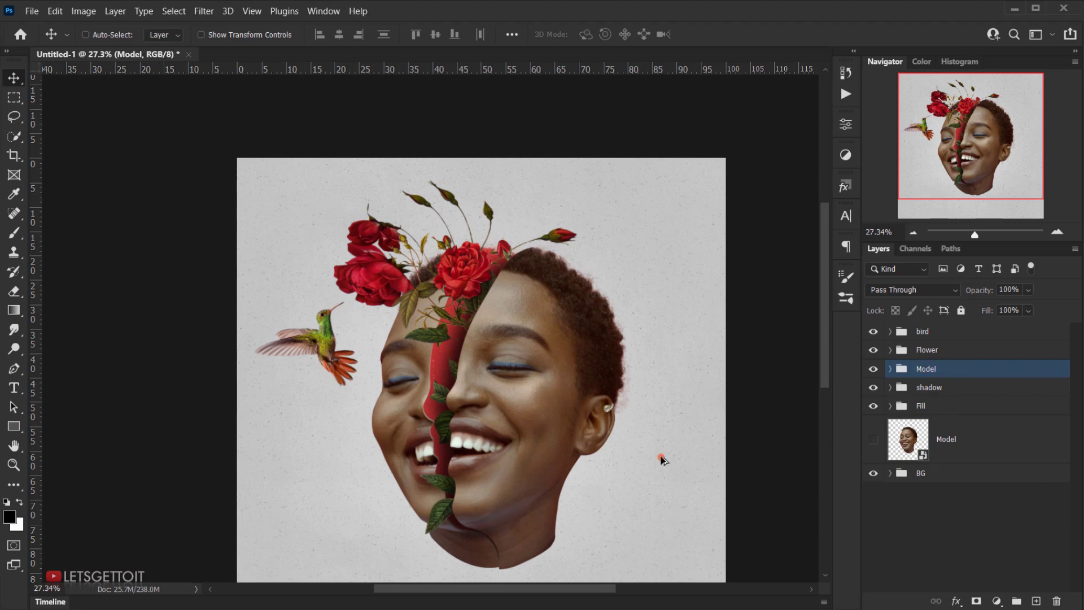
# - Add a Solid Color fill layer in tan #b28950 above the bird group
pyautogui.hotkey('ctrl', '0')
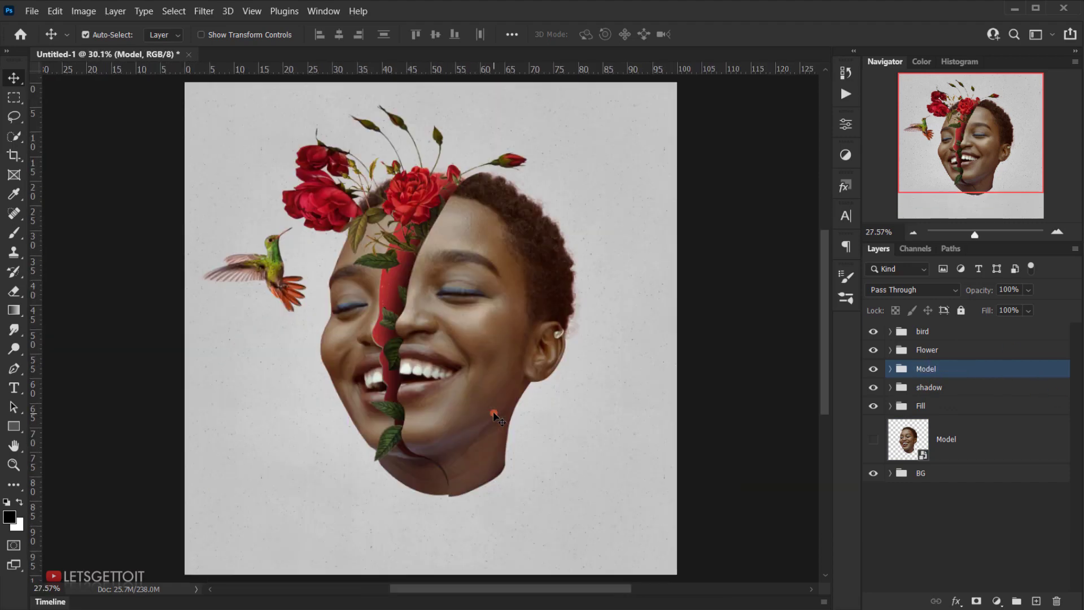
pyautogui.click(961, 330)
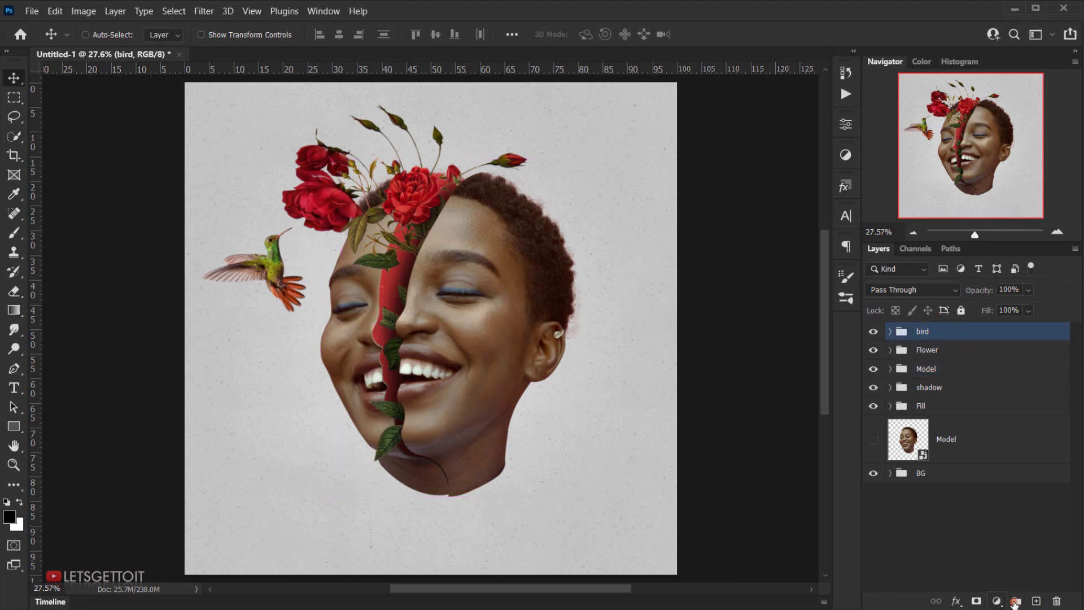
pyautogui.click(997, 602)
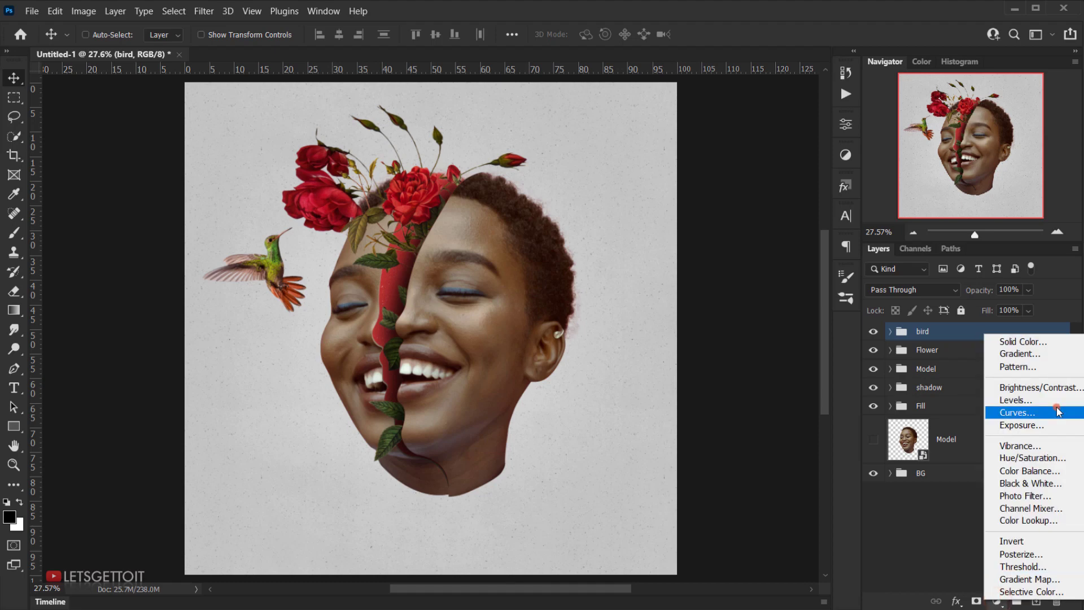
pyautogui.click(1032, 342)
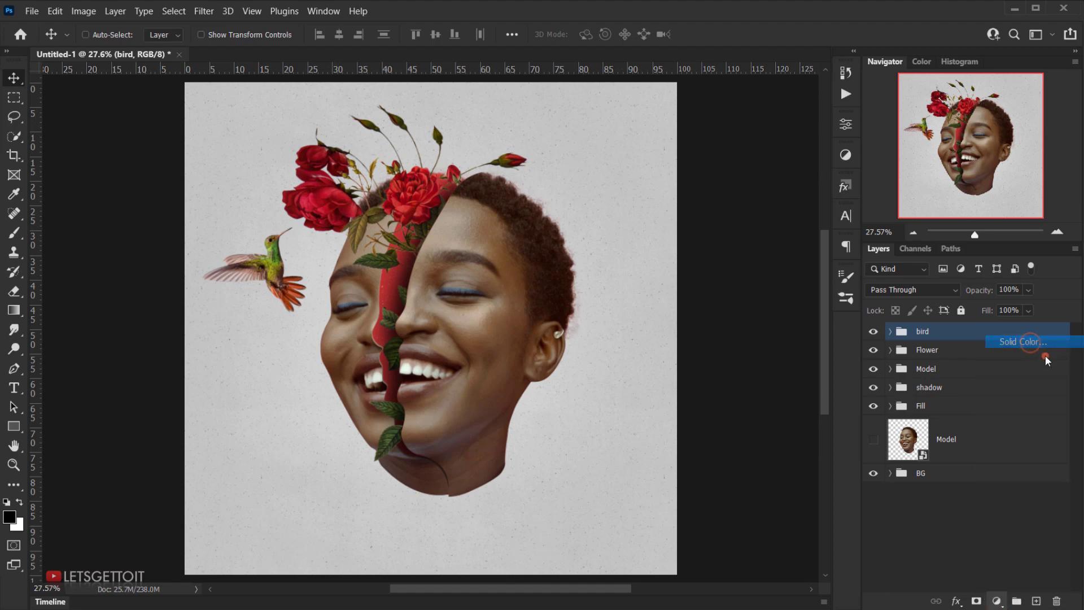
pyautogui.click(925, 409)
pyautogui.moveTo(925, 416); pyautogui.dragTo(924, 440)
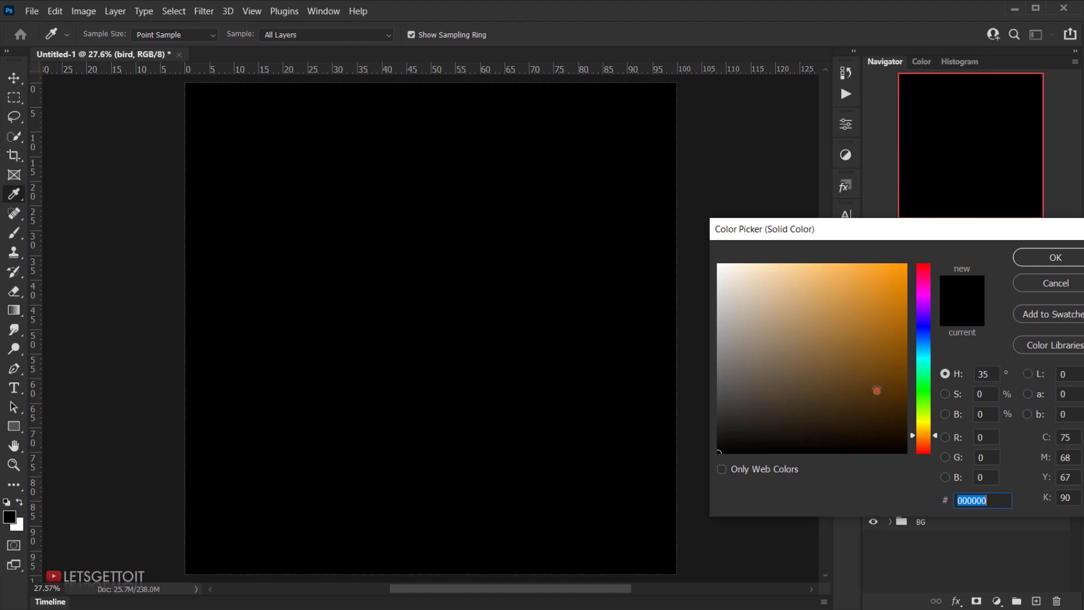
pyautogui.moveTo(860, 318); pyautogui.dragTo(820, 324)
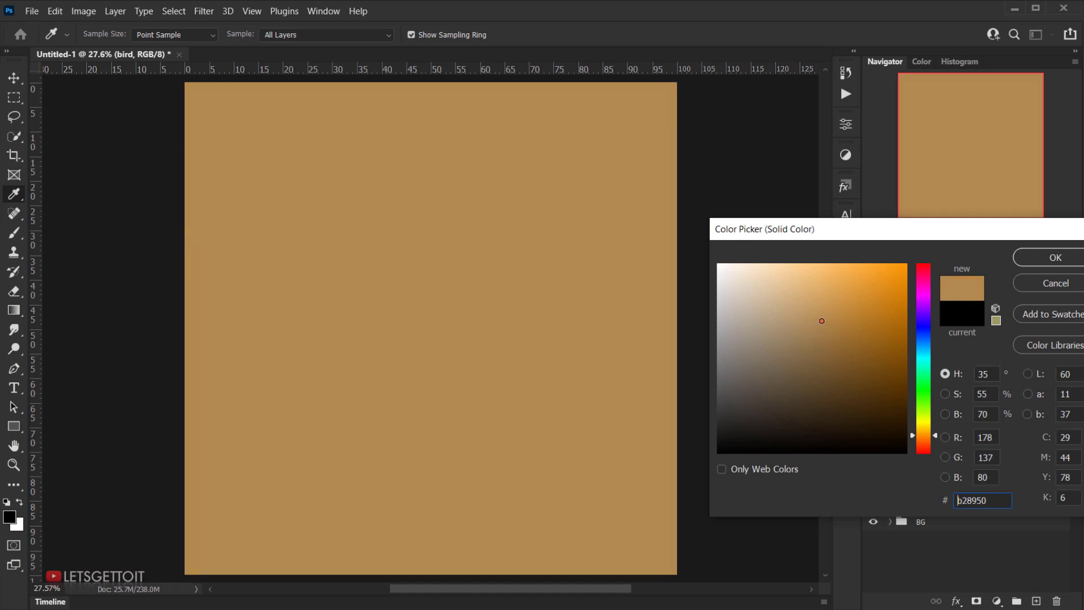
pyautogui.click(1055, 258)
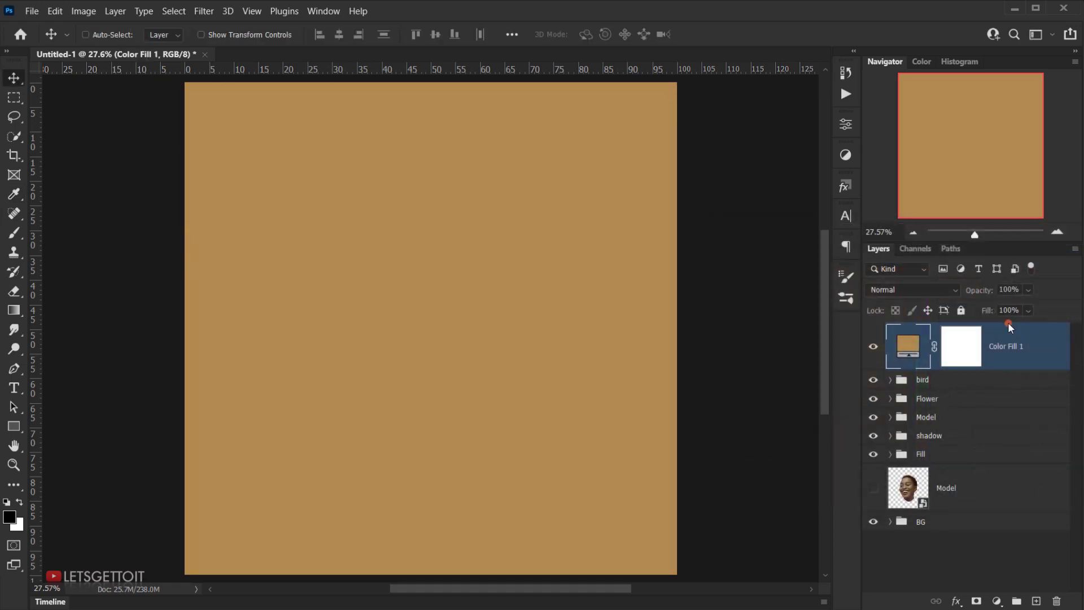
# - Set the tan Color Fill layer to Exclusion blend mode at 10% opacity and compare the image with and without it
pyautogui.click(926, 289)
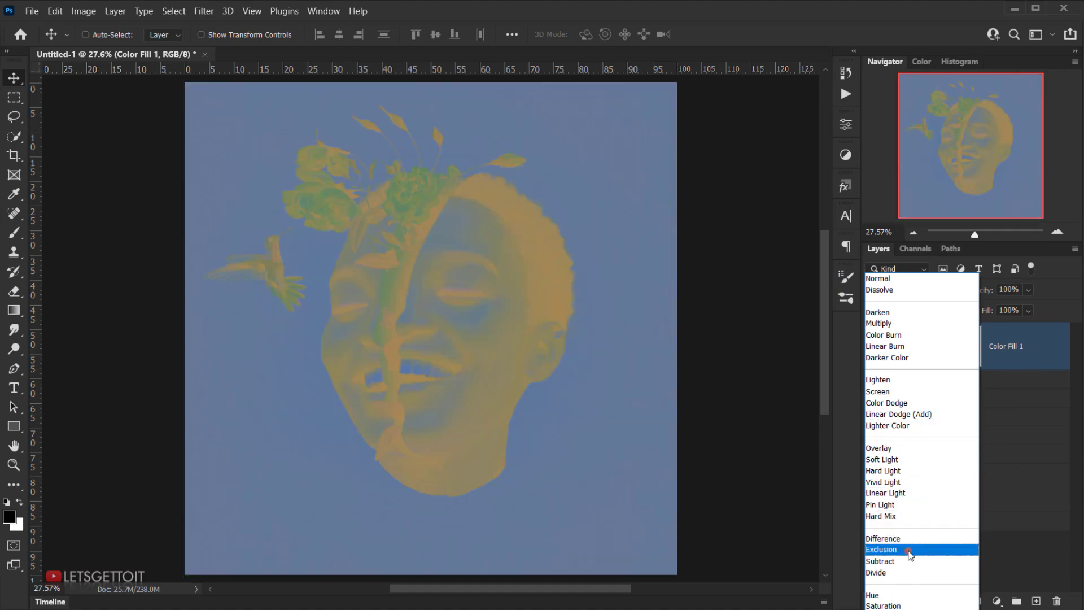
pyautogui.click(907, 550)
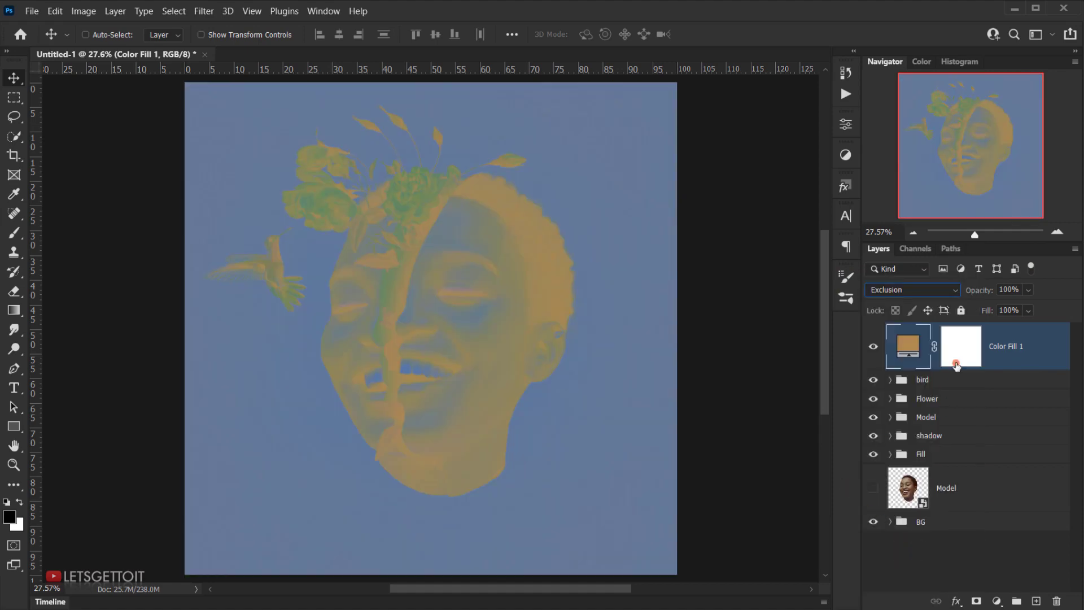
pyautogui.click(1011, 291)
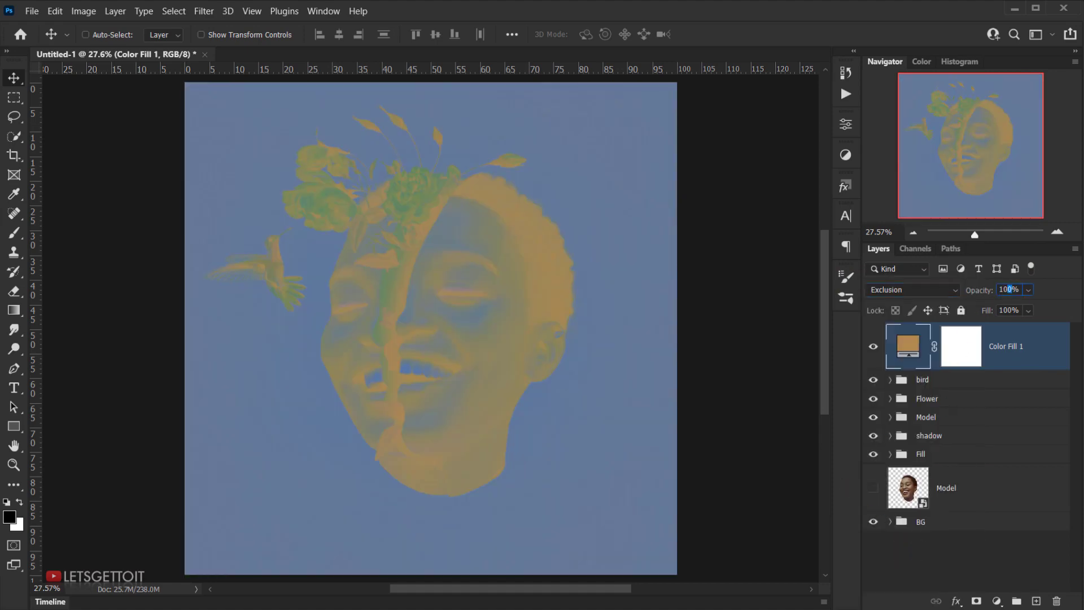
pyautogui.write('10')
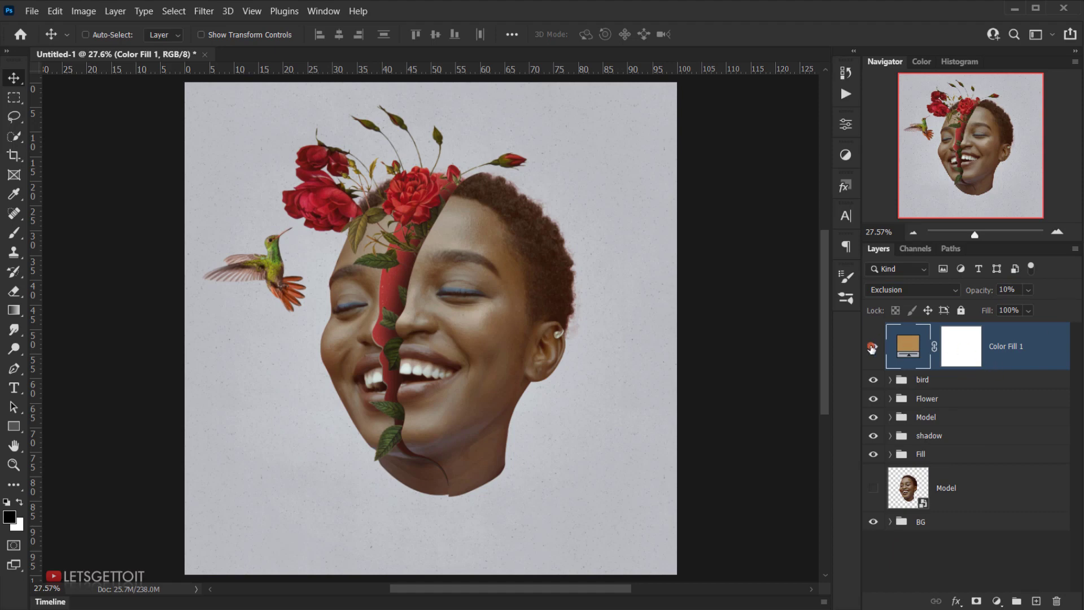
pyautogui.click(874, 346)
pyautogui.click(874, 346)
pyautogui.click(874, 347)
pyautogui.click(873, 347)
# - Add a Curves adjustment layer above the color fill and set the Red channel's black point input to 38
pyautogui.click(997, 602)
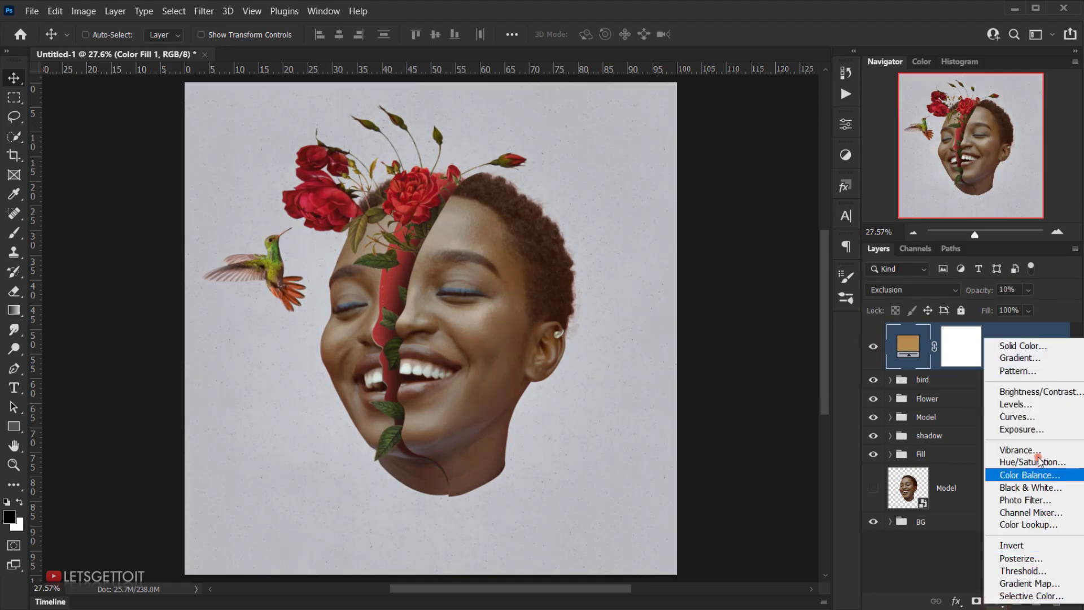
pyautogui.click(1011, 417)
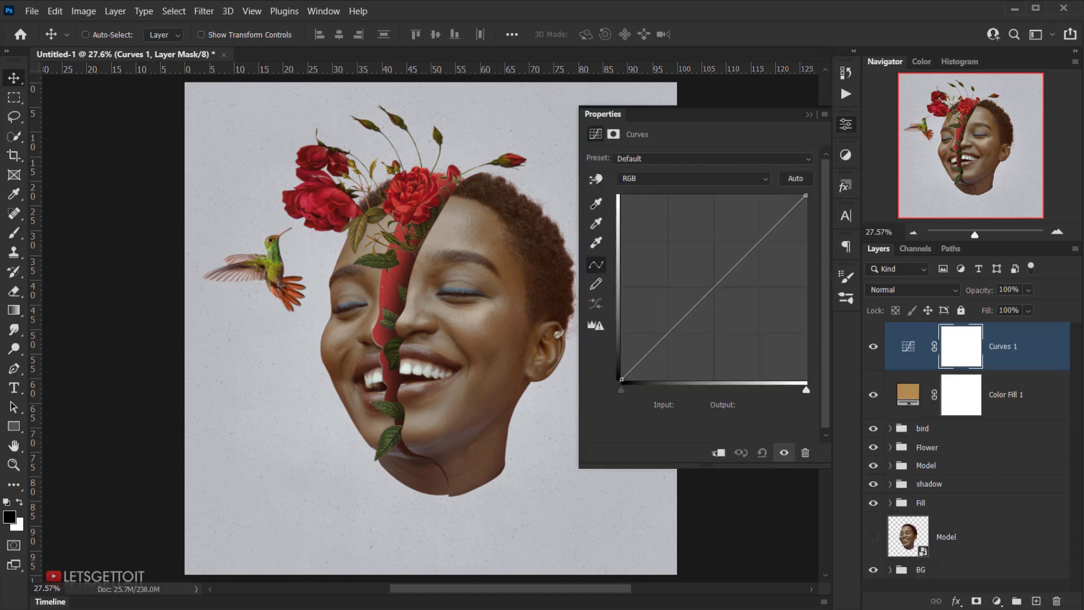
pyautogui.click(676, 174)
pyautogui.click(659, 202)
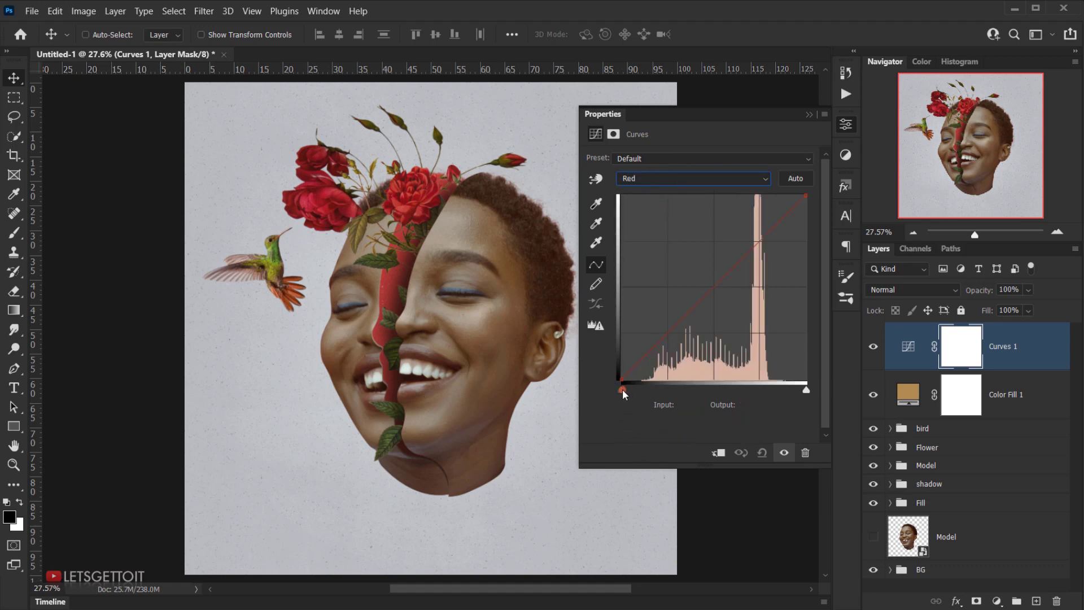
pyautogui.moveTo(623, 391); pyautogui.dragTo(648, 392)
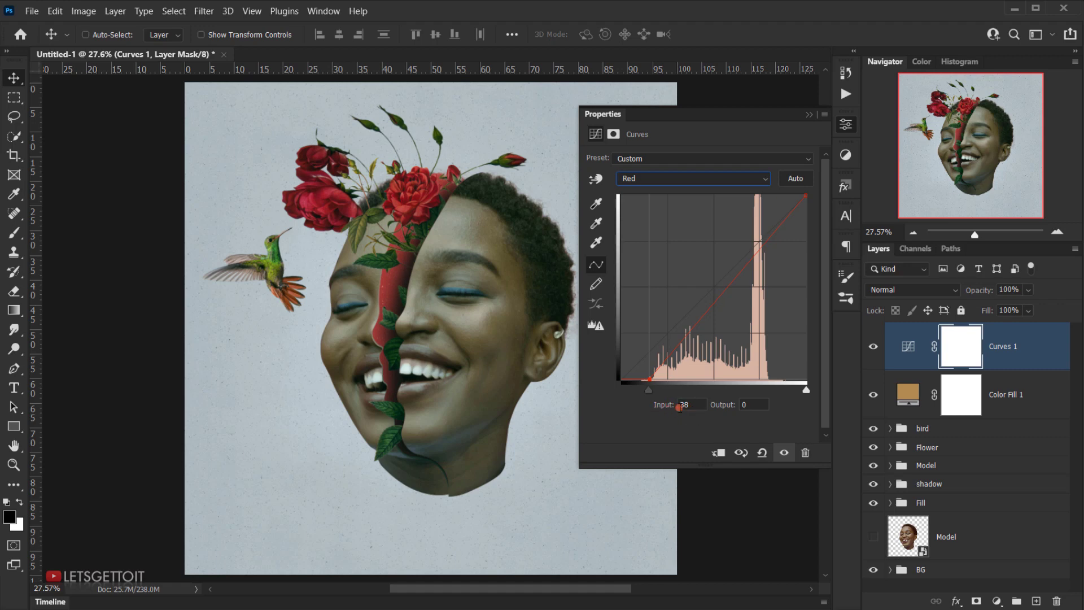
# - Set the Green channel's black point input to 18 in the Curves adjustment
pyautogui.click(663, 180)
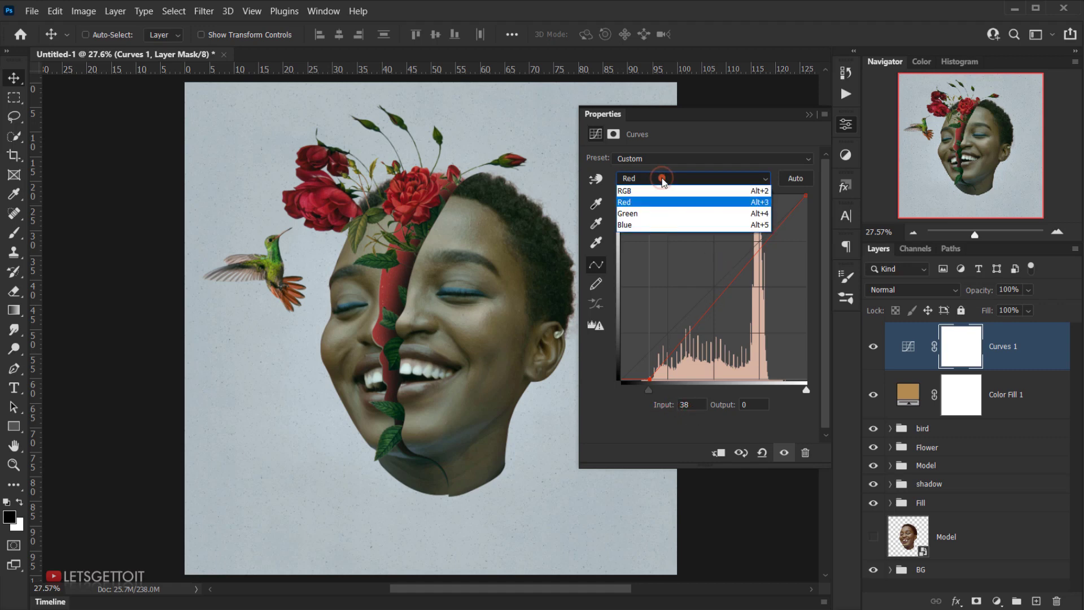
pyautogui.click(654, 214)
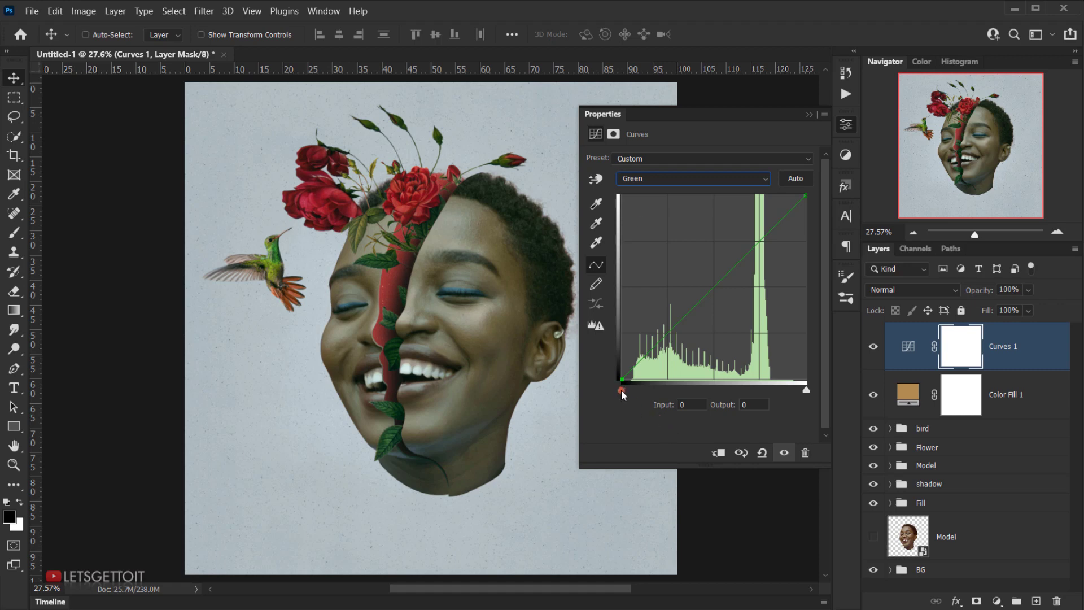
pyautogui.moveTo(622, 391); pyautogui.dragTo(635, 391)
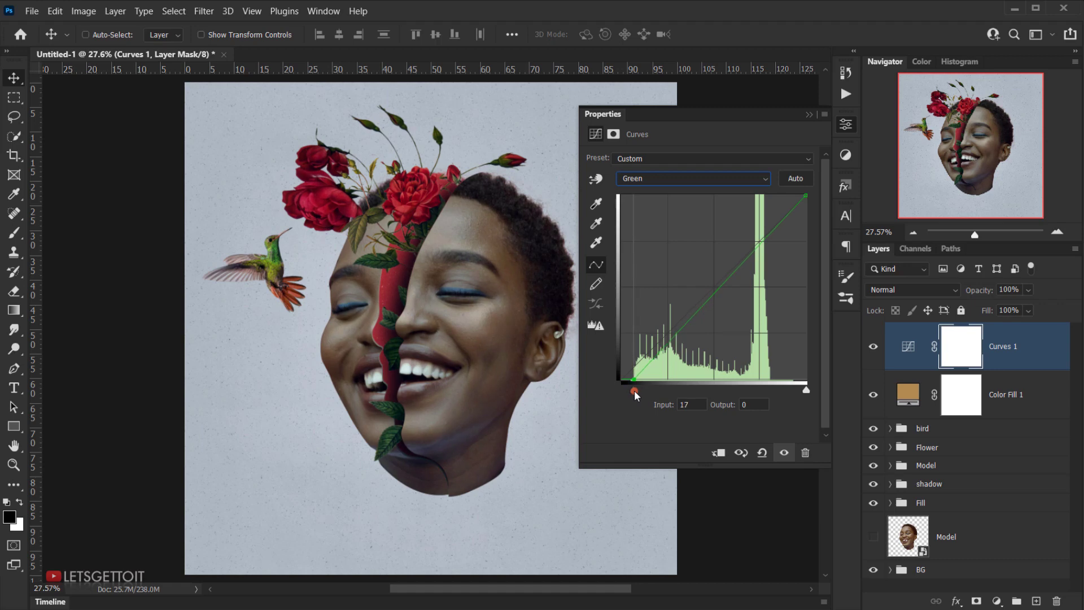
pyautogui.moveTo(635, 390); pyautogui.dragTo(635, 391)
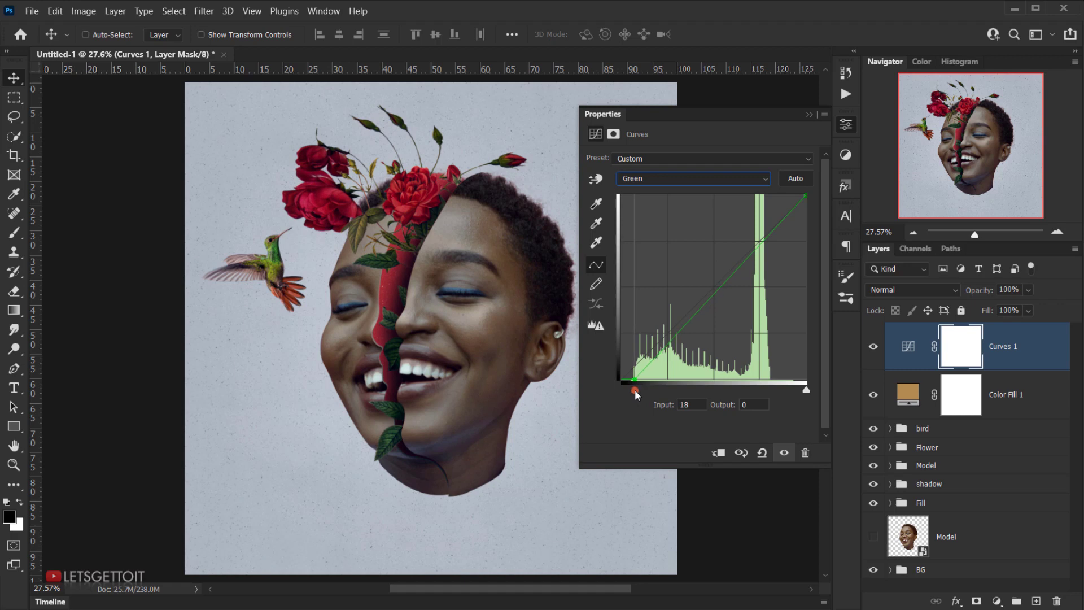
# - Set the Blue channel's white point input to 210 and black point input to 8, and return the curve to RGB
pyautogui.click(714, 179)
pyautogui.click(672, 226)
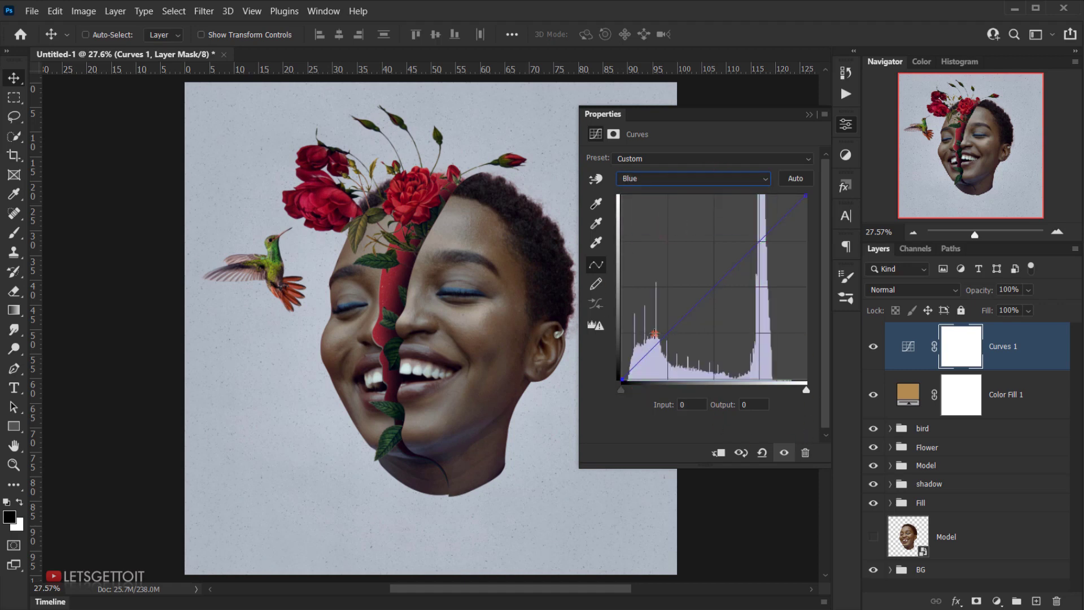
pyautogui.click(807, 393)
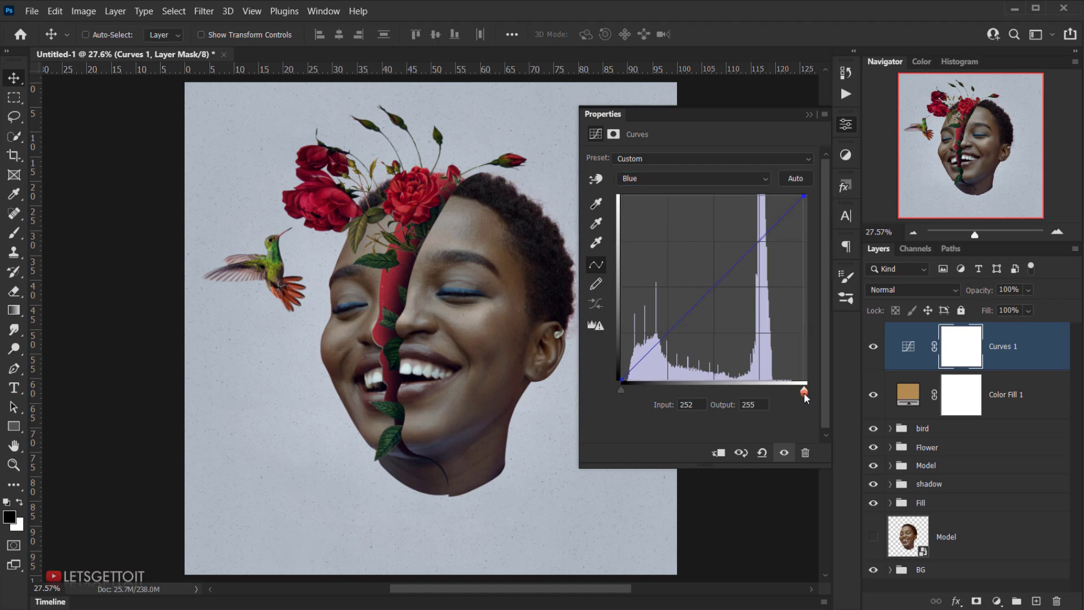
pyautogui.moveTo(806, 397); pyautogui.dragTo(776, 400)
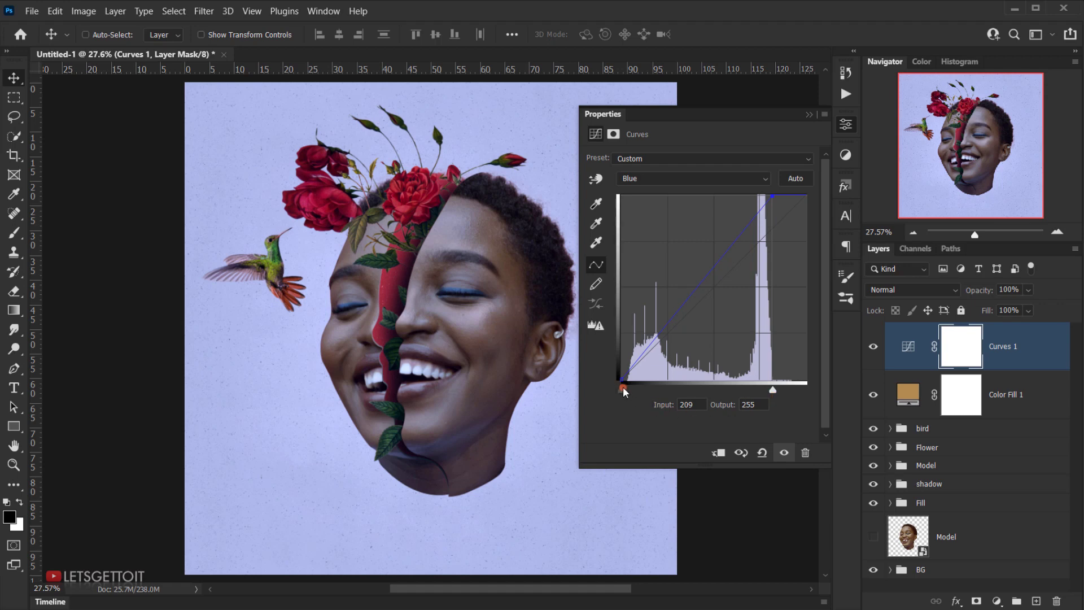
pyautogui.moveTo(623, 390); pyautogui.dragTo(629, 393)
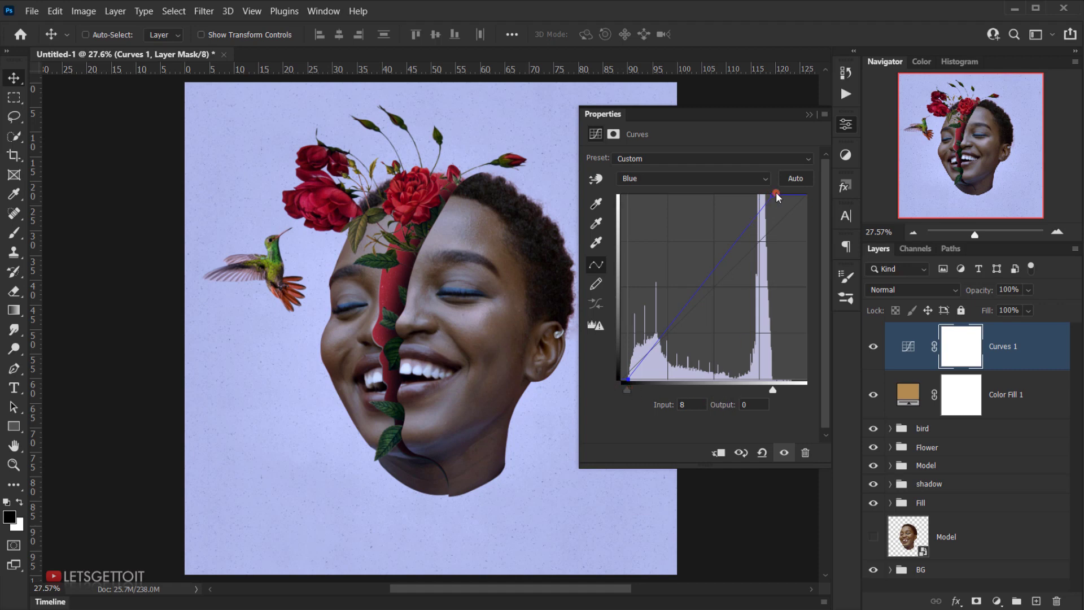
pyautogui.moveTo(774, 196); pyautogui.dragTo(771, 197)
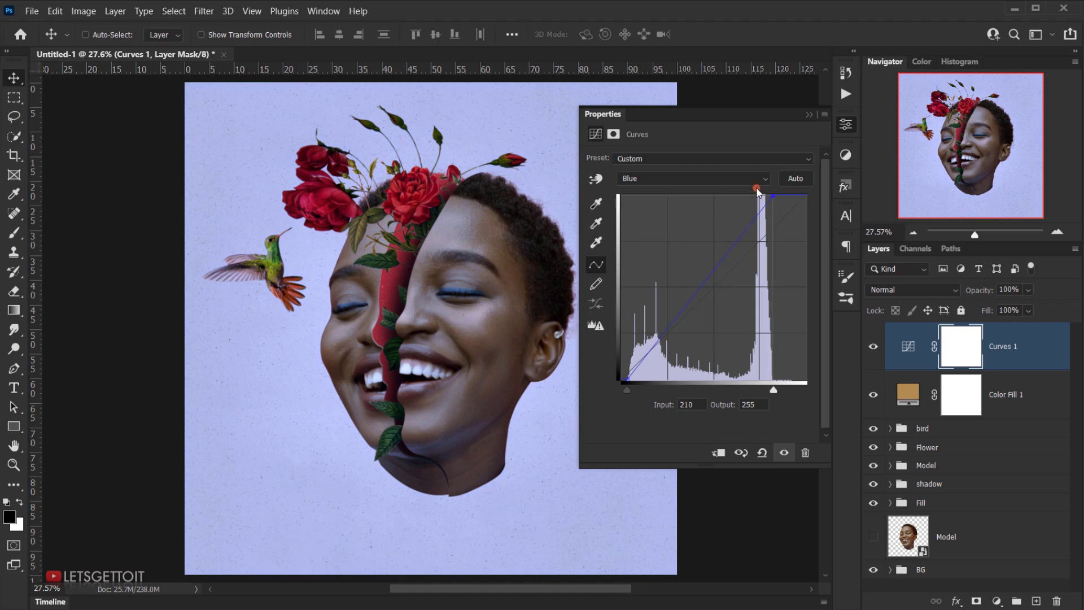
pyautogui.click(687, 178)
pyautogui.click(667, 191)
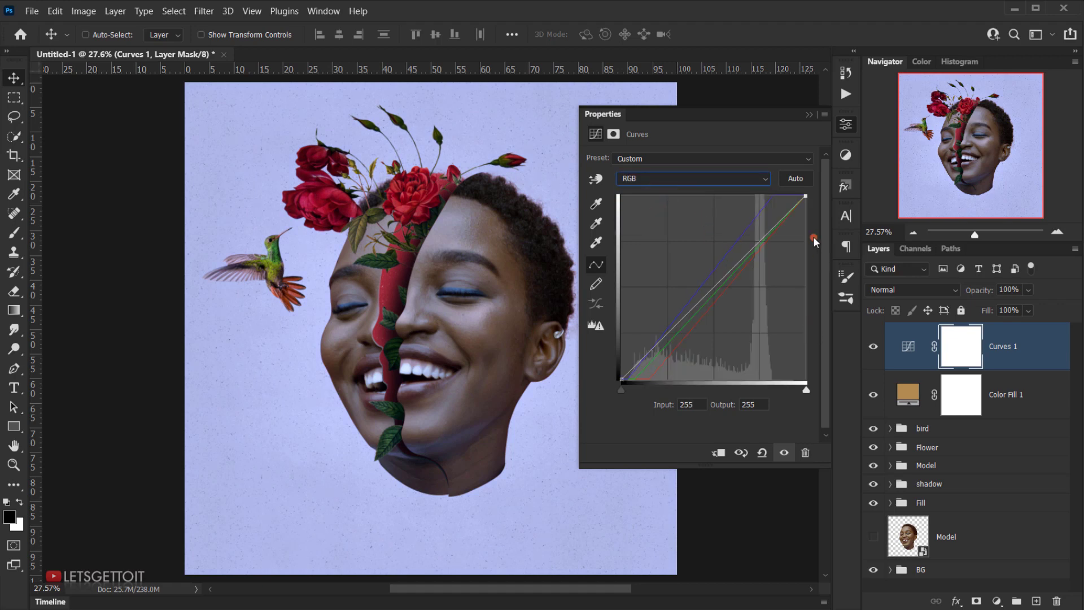
pyautogui.click(806, 116)
# - Compare the image with and without the Curves adjustment and reduce the Curves layer's opacity to 88%
pyautogui.click(873, 347)
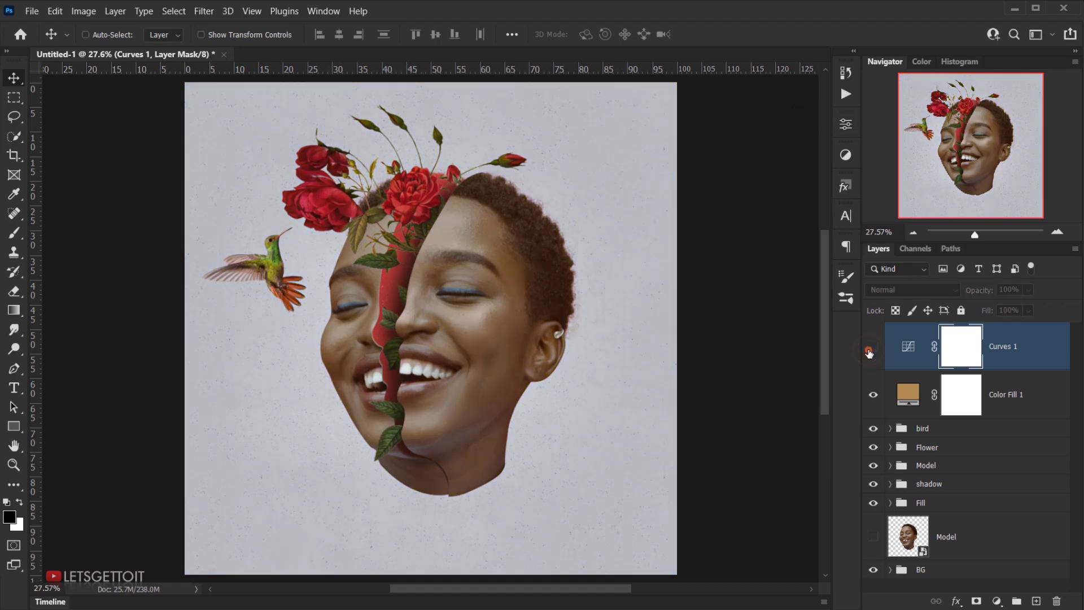
pyautogui.click(873, 347)
pyautogui.click(873, 347)
pyautogui.click(870, 351)
pyautogui.scroll(-2, 542, 362)
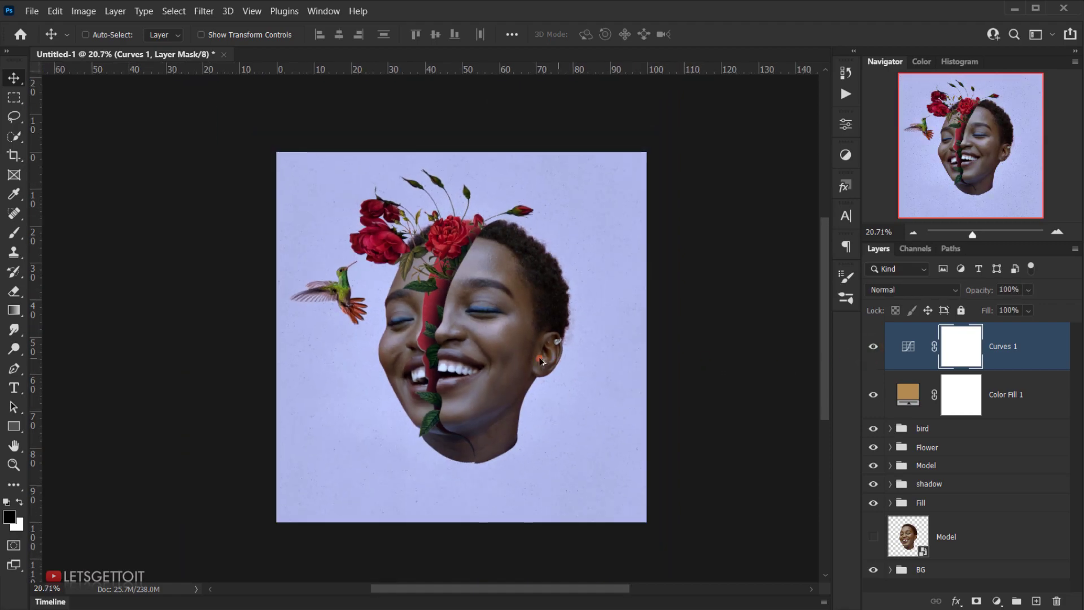
pyautogui.scroll(3, 440, 376)
pyautogui.scroll(-1, 455, 366)
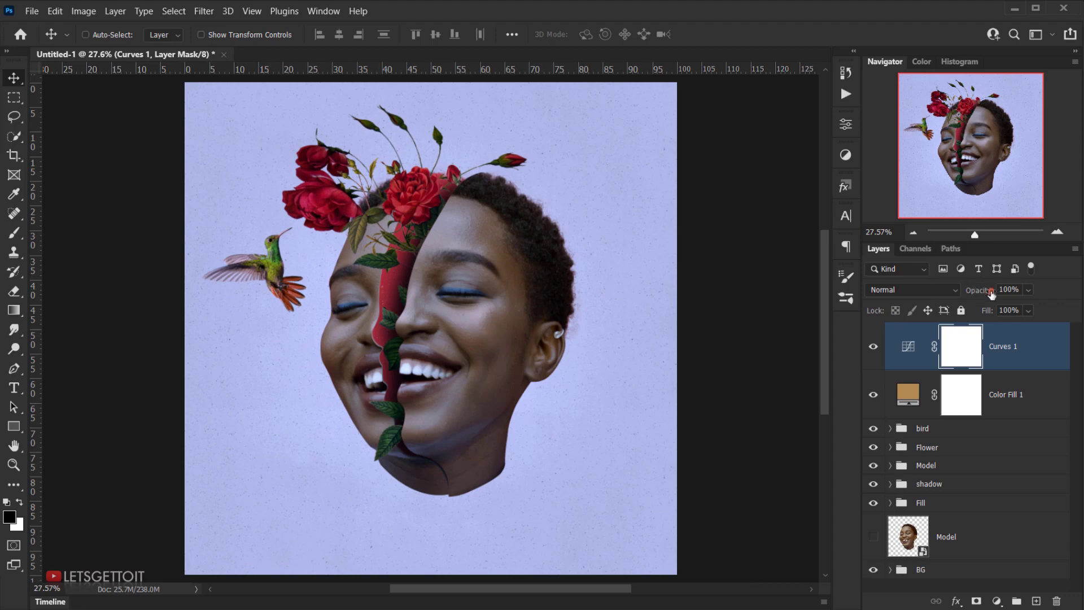
pyautogui.moveTo(994, 293); pyautogui.dragTo(985, 294)
pyautogui.moveTo(979, 293); pyautogui.dragTo(984, 293)
pyautogui.click(873, 347)
pyautogui.click(874, 347)
# - Add a Vibrance adjustment layer above the Curves layer and raise its vibrance moderately
pyautogui.scroll(-2, 421, 383)
pyautogui.scroll(4, 425, 378)
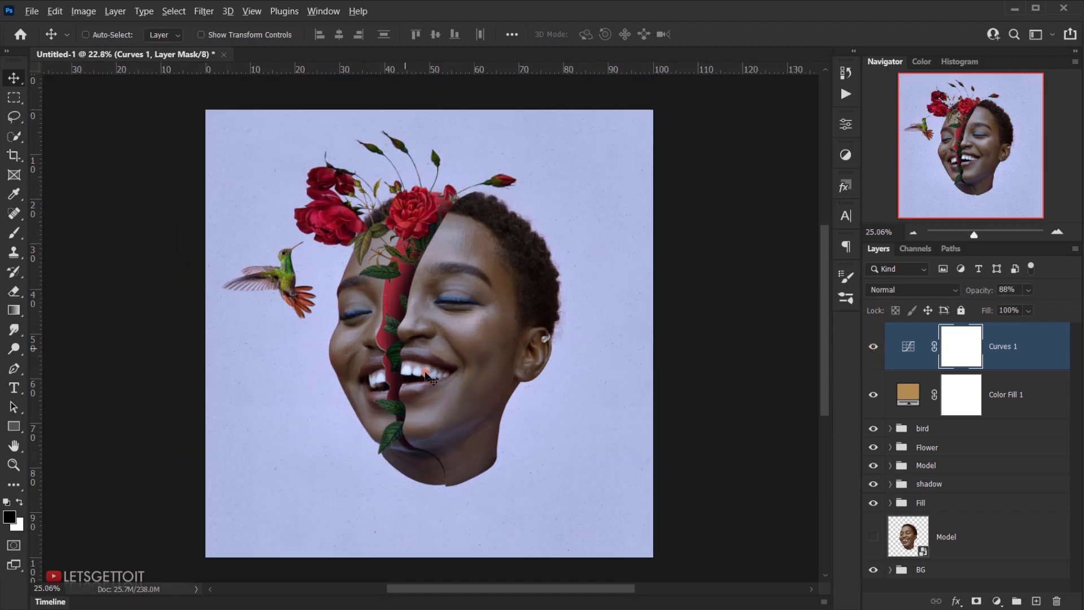
pyautogui.scroll(-2, 430, 374)
pyautogui.scroll(3, 432, 378)
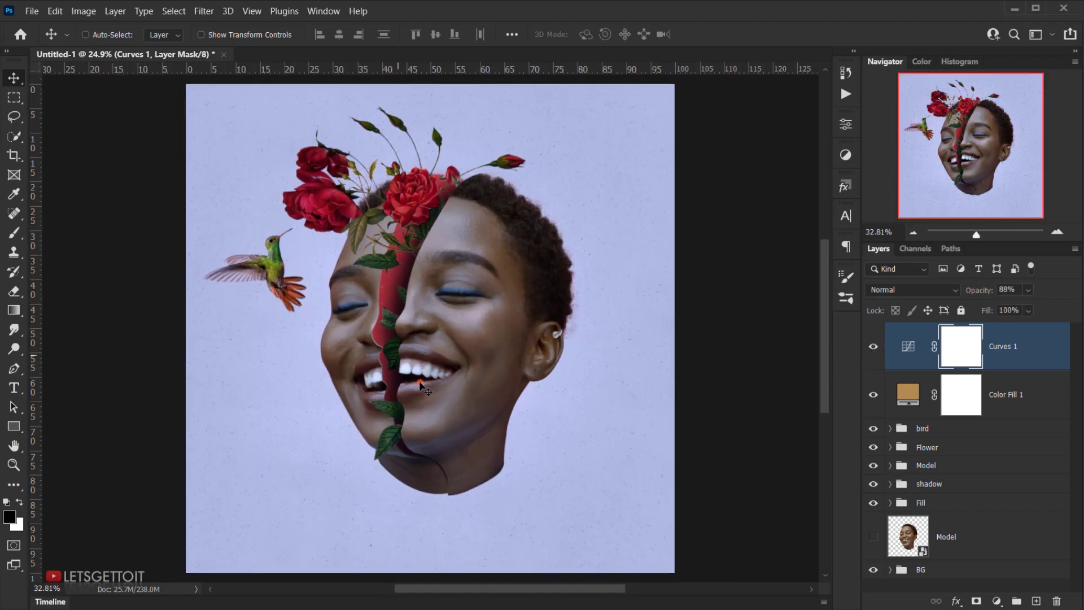
pyautogui.scroll(-3, 435, 382)
pyautogui.click(997, 601)
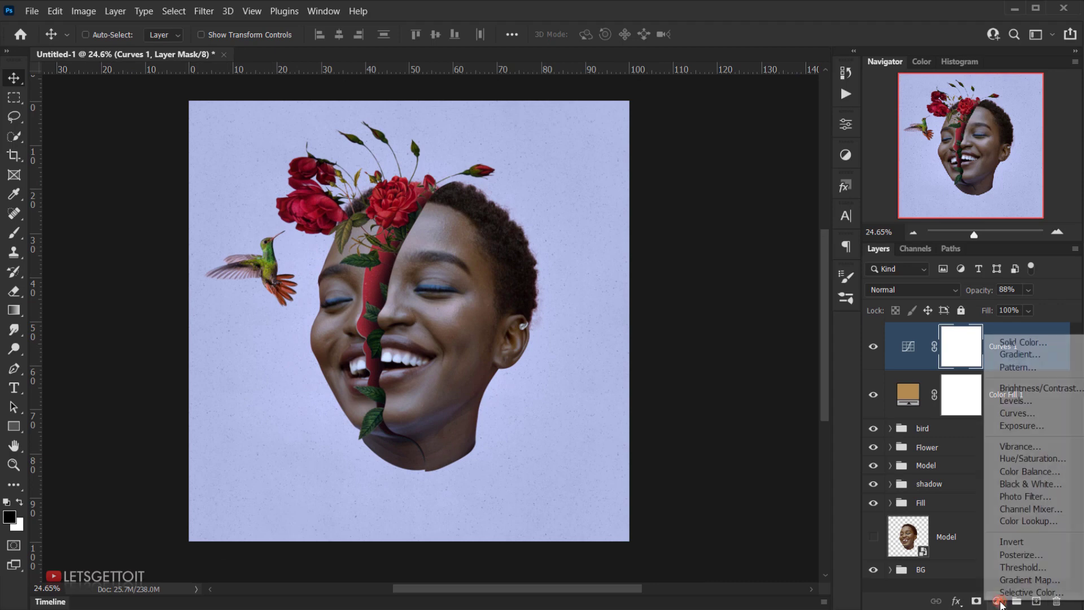
pyautogui.click(1020, 446)
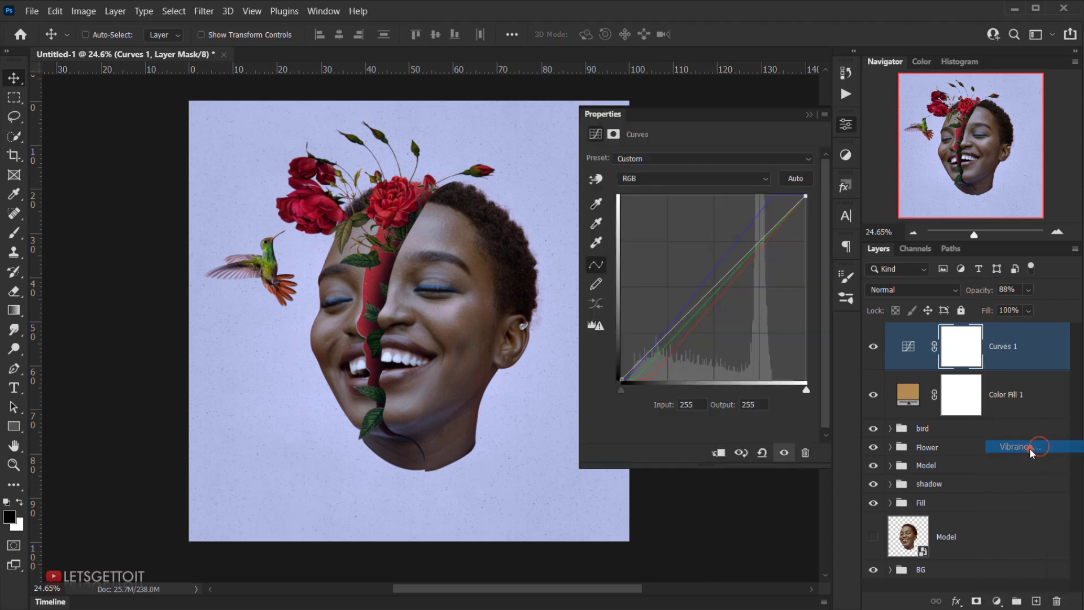
pyautogui.moveTo(696, 177); pyautogui.dragTo(755, 179)
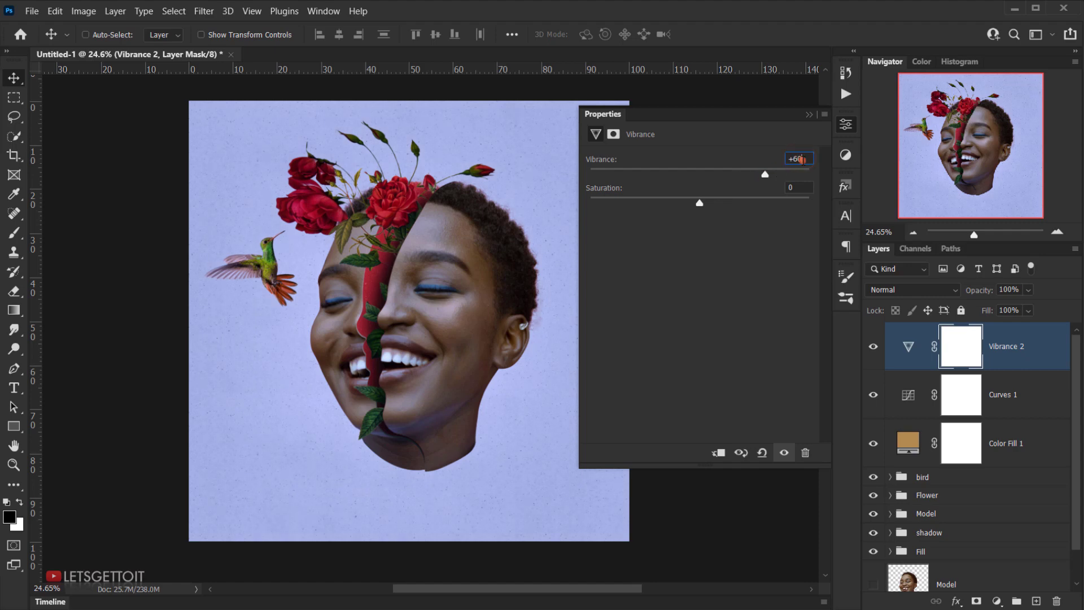
pyautogui.moveTo(766, 176); pyautogui.dragTo(756, 175)
pyautogui.click(811, 114)
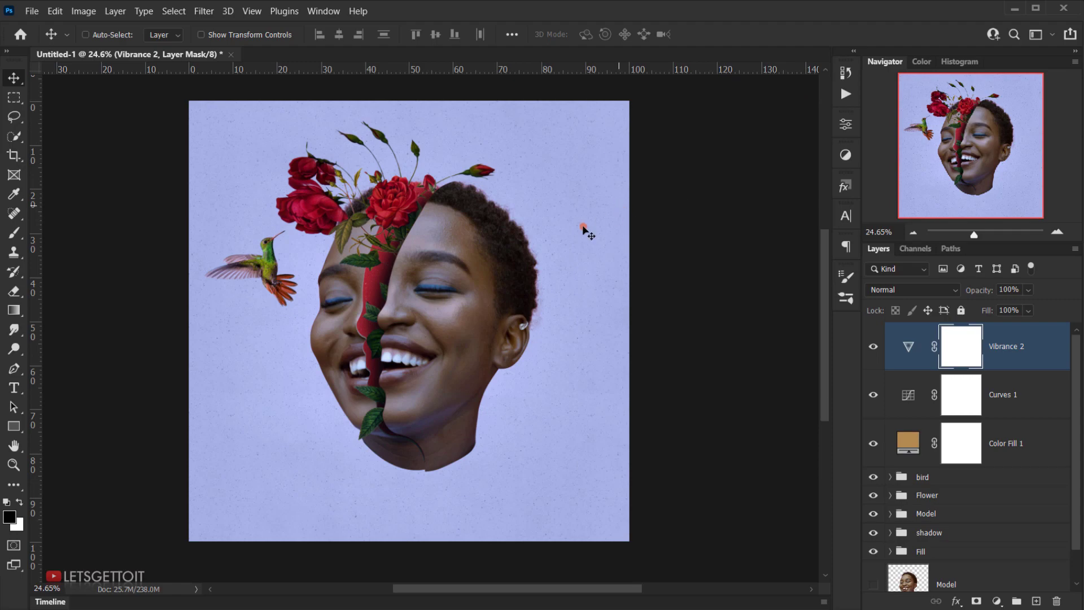
# - Stamp all visible layers into a new top layer named Final and convert it to a Smart Object
pyautogui.scroll(3, 447, 292)
pyautogui.moveTo(447, 292); pyautogui.dragTo(444, 340)
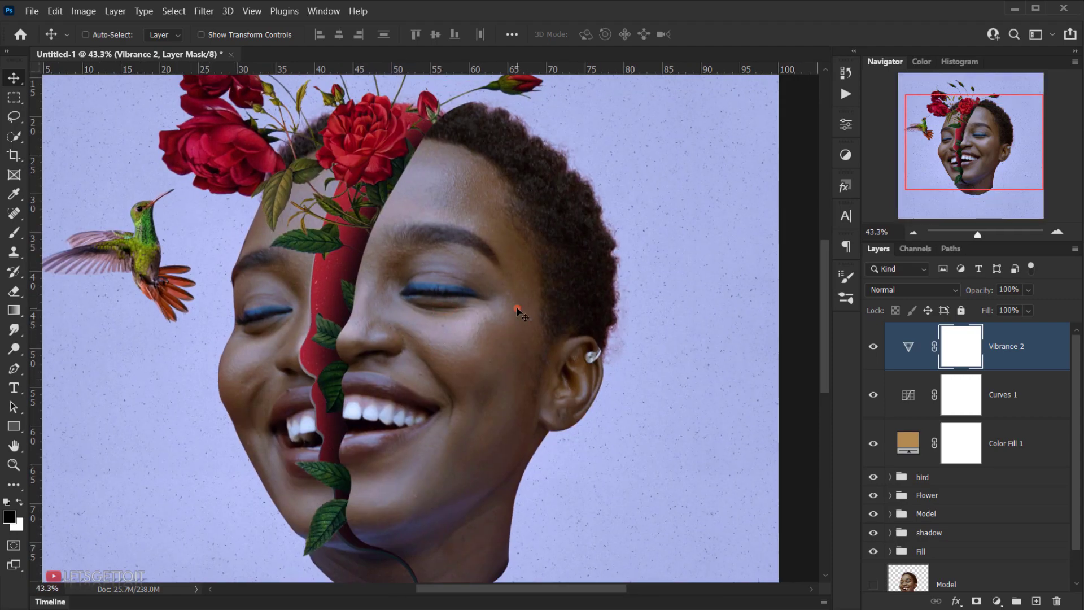
pyautogui.scroll(-2, 519, 311)
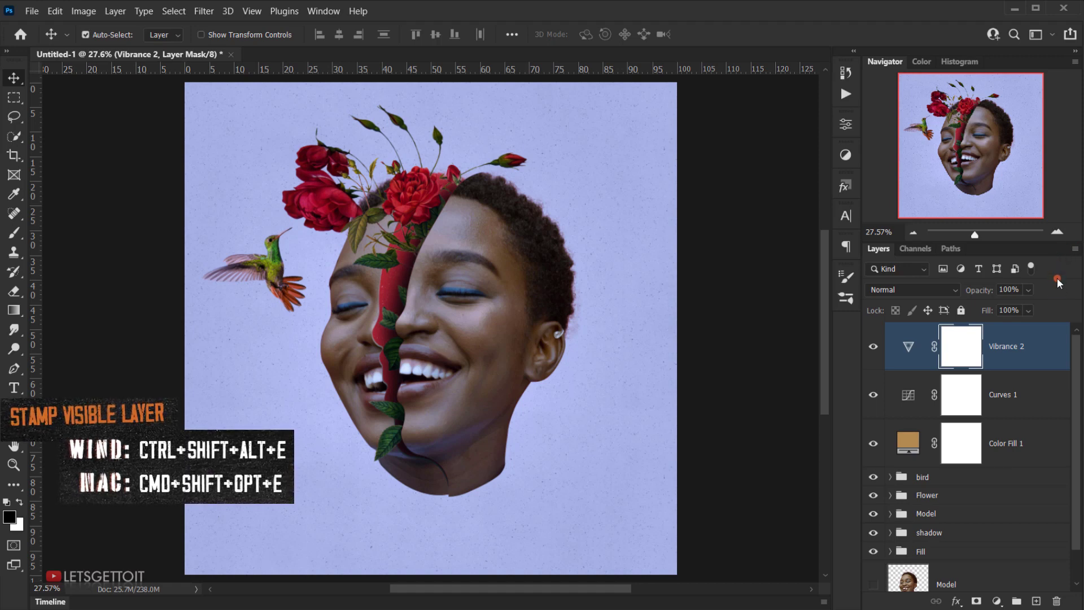
pyautogui.hotkey('ctrl', 'shift', 'alt', 'e')
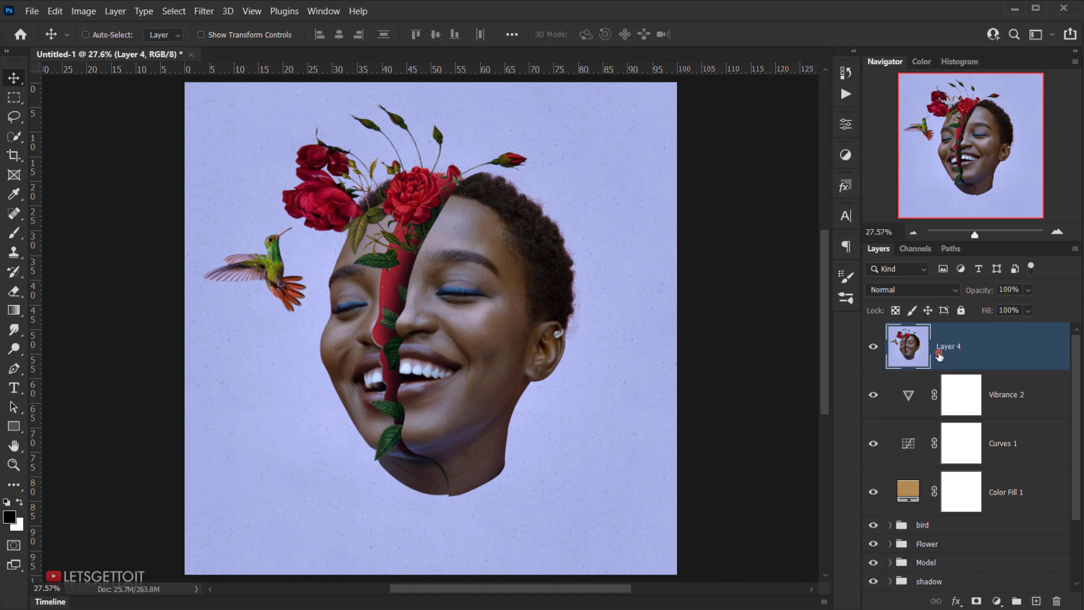
pyautogui.doubleClick(952, 348)
pyautogui.write('Final')
pyautogui.press('Return')
pyautogui.rightClick(985, 346)
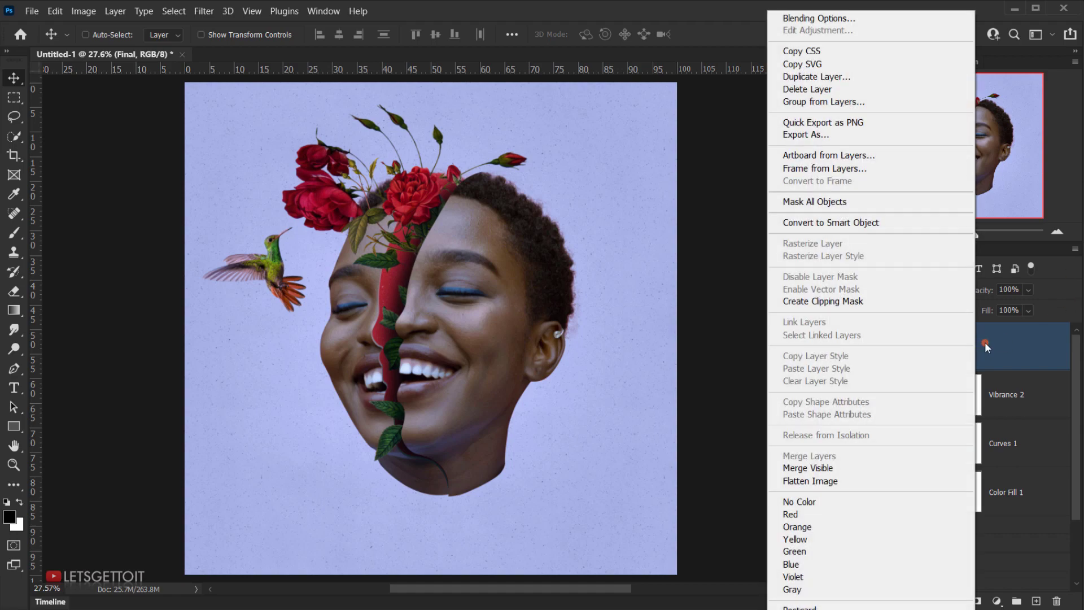
pyautogui.click(850, 222)
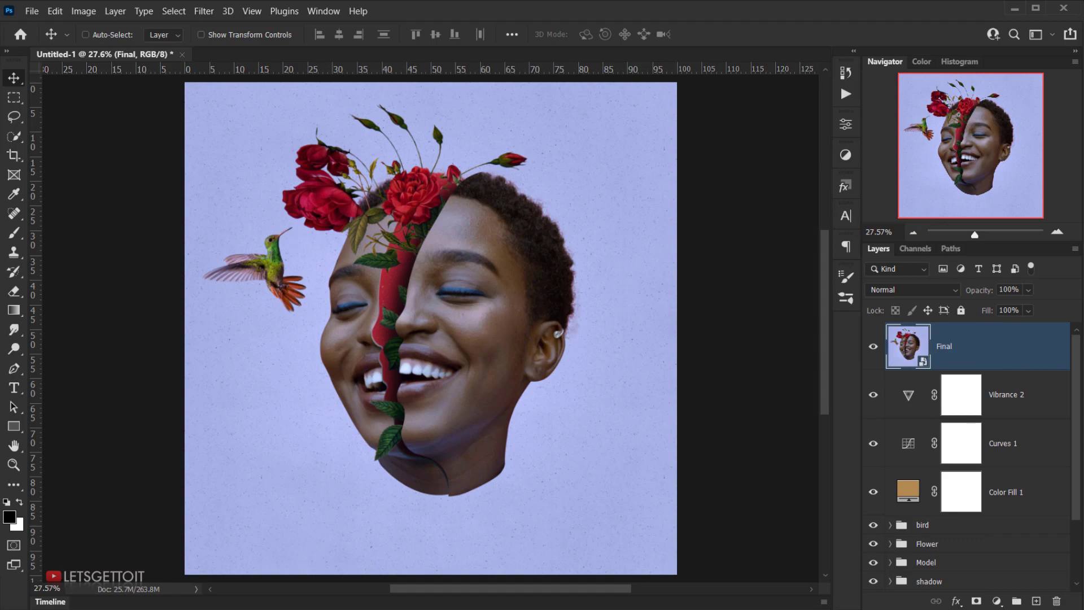
# - Start the Camera Raw Filter on the Final layer and warm the white balance to a temperature of +5
pyautogui.scroll(-2, 305, 457)
pyautogui.scroll(3, 346, 412)
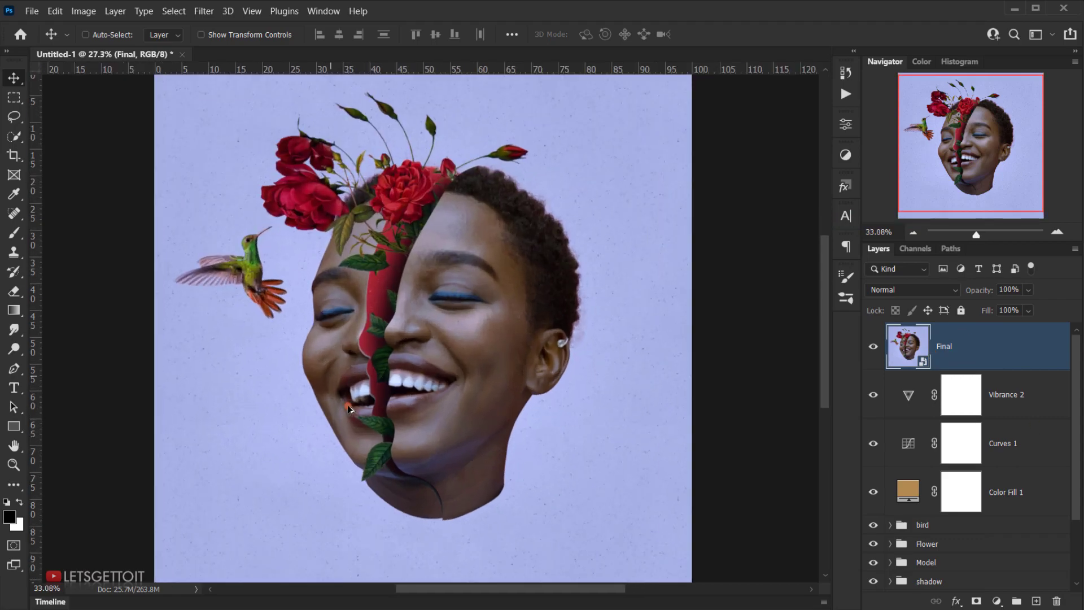
pyautogui.scroll(1, 349, 409)
pyautogui.scroll(-2, 349, 409)
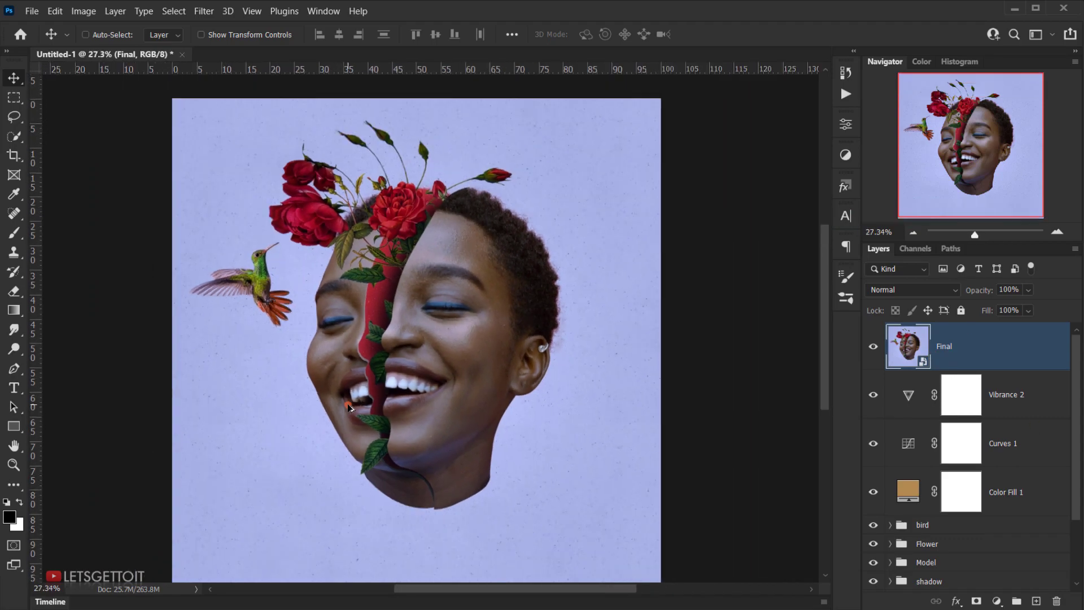
pyautogui.click(211, 18)
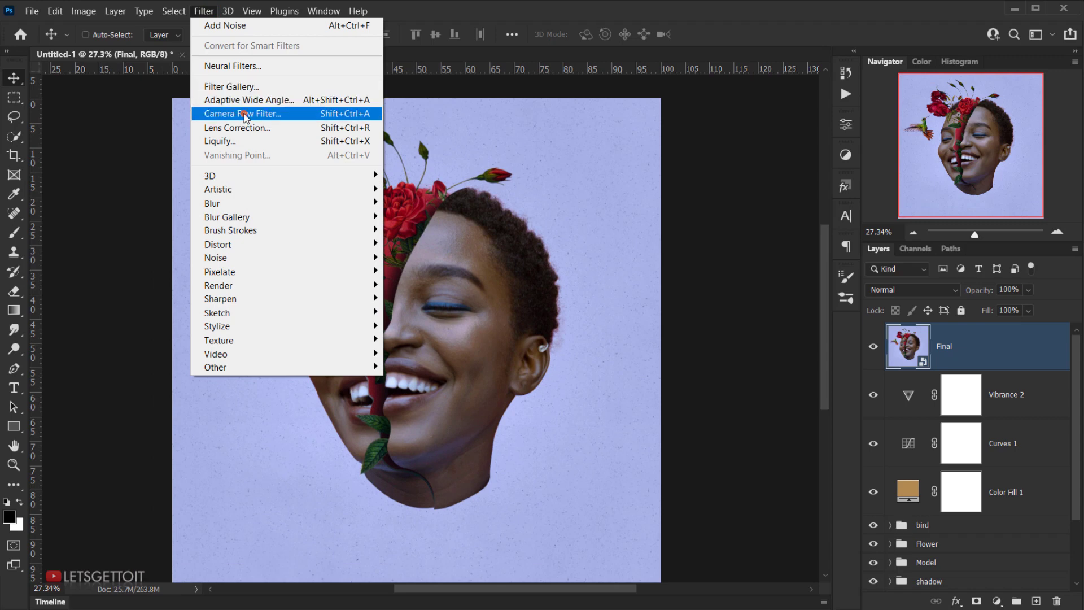
pyautogui.click(245, 115)
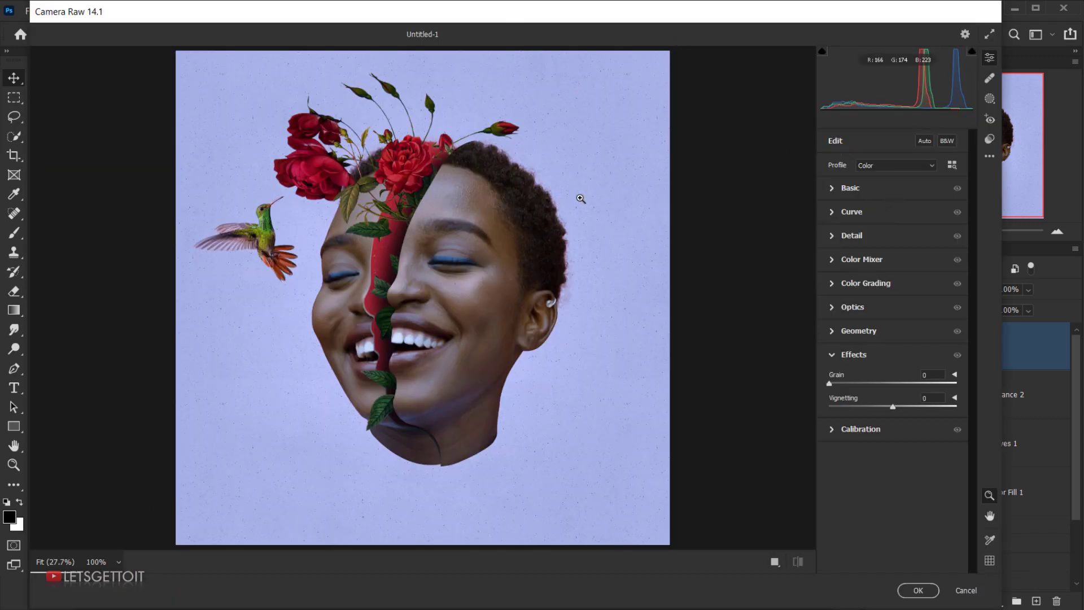
pyautogui.moveTo(815, 86); pyautogui.dragTo(783, 88)
pyautogui.click(800, 189)
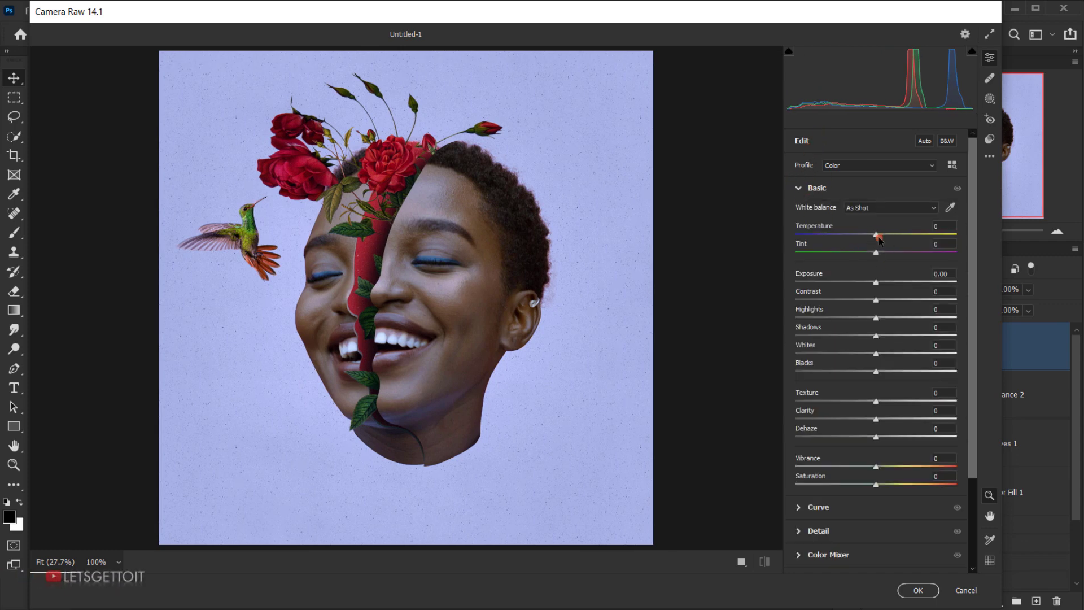
pyautogui.moveTo(877, 237); pyautogui.dragTo(880, 257)
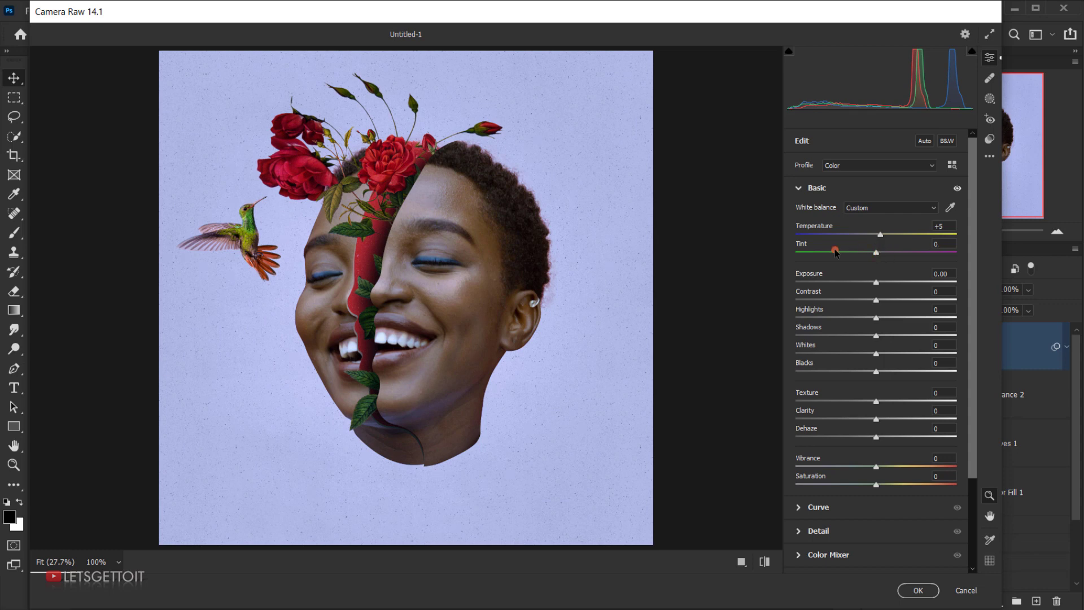
# - Set the basic adjustments to texture +6, clarity +3 and saturation -20
pyautogui.scroll(-3, 851, 276)
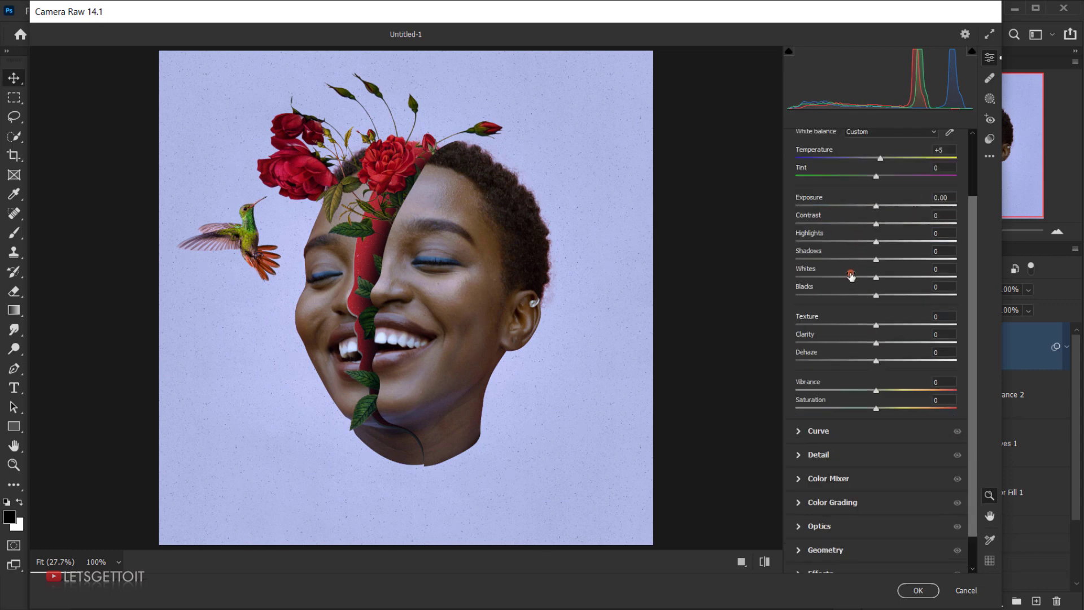
pyautogui.scroll(-1, 851, 275)
pyautogui.scroll(2, 841, 273)
pyautogui.scroll(-1, 853, 302)
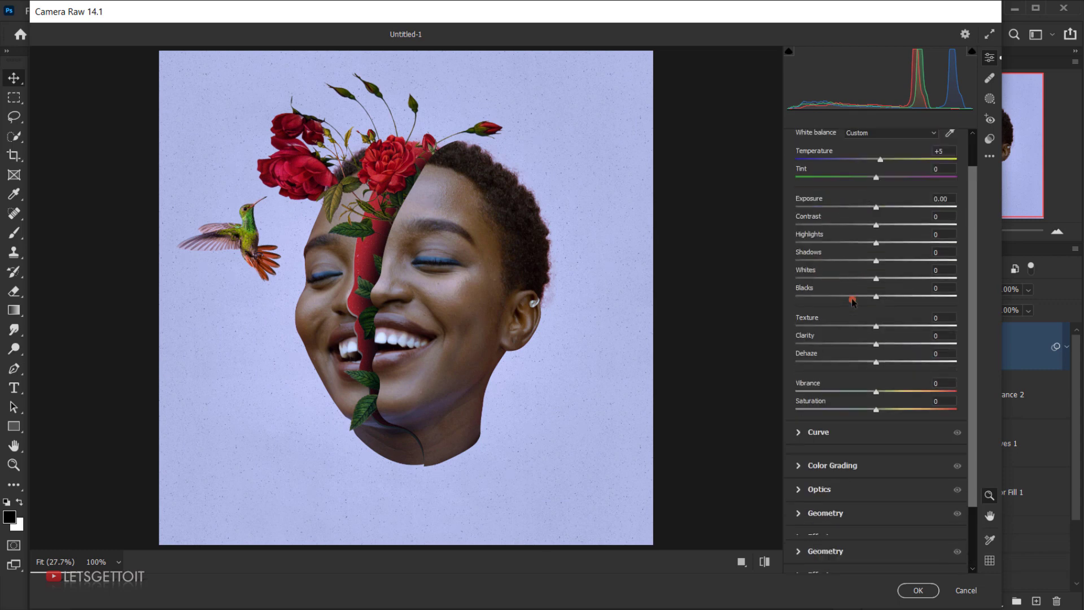
pyautogui.scroll(-1, 853, 302)
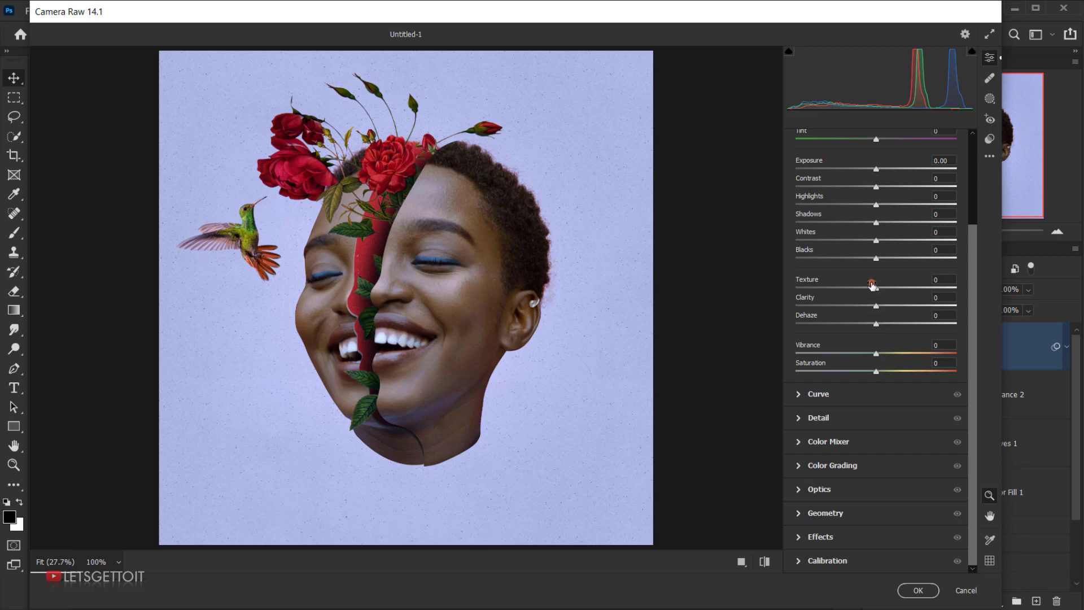
pyautogui.moveTo(877, 289); pyautogui.dragTo(882, 290)
pyautogui.moveTo(877, 309); pyautogui.dragTo(879, 308)
pyautogui.moveTo(874, 376); pyautogui.dragTo(858, 375)
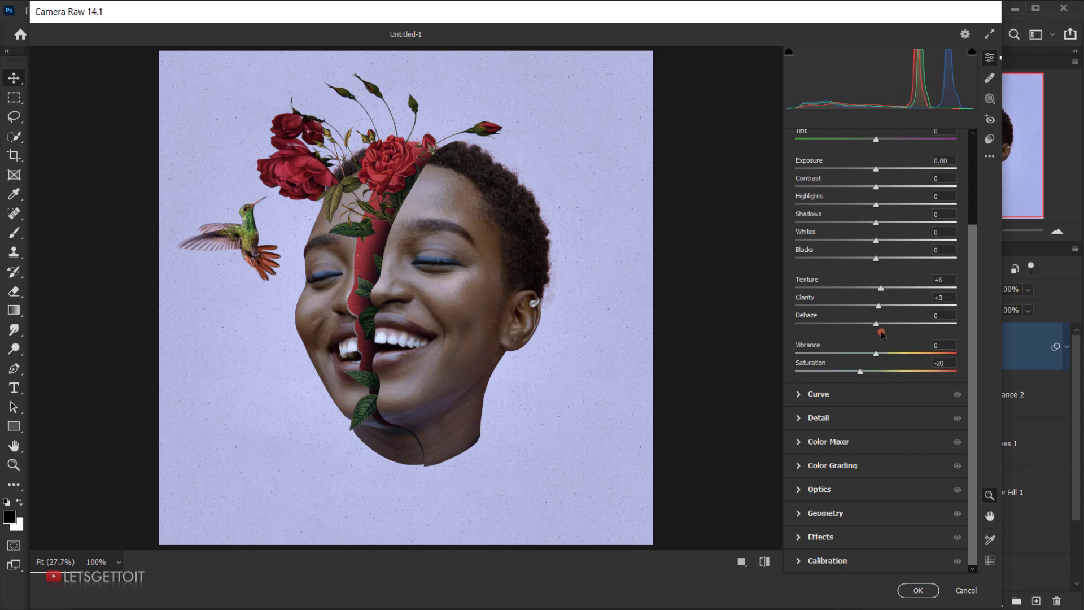
# - Add grain of 12 and vignetting of -12, and apply the Camera Raw filter
pyautogui.click(798, 538)
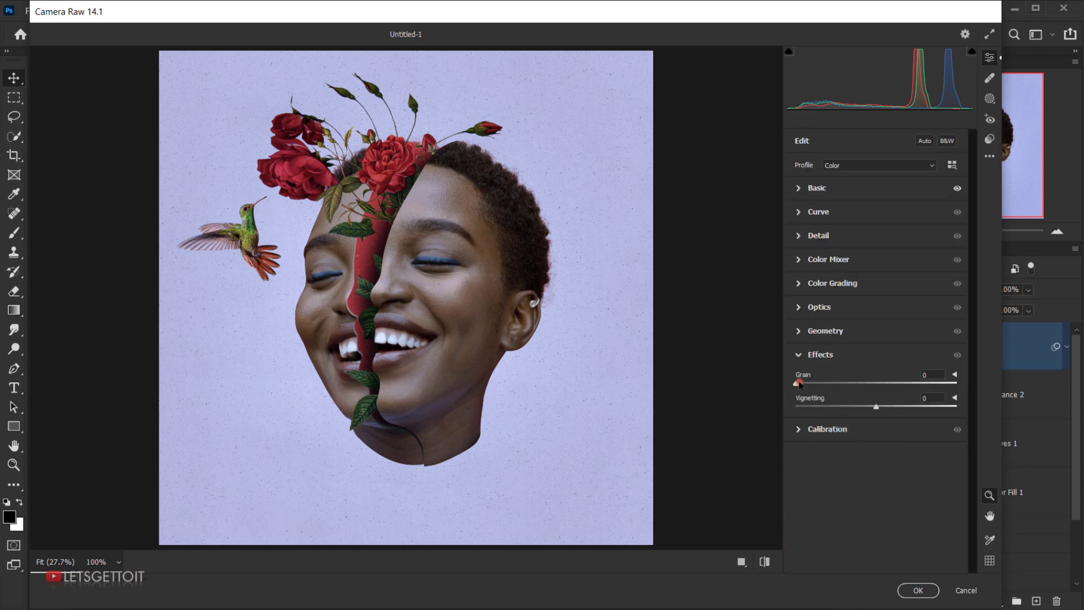
pyautogui.moveTo(801, 389); pyautogui.dragTo(806, 389)
pyautogui.click(876, 409)
pyautogui.moveTo(877, 409); pyautogui.dragTo(868, 409)
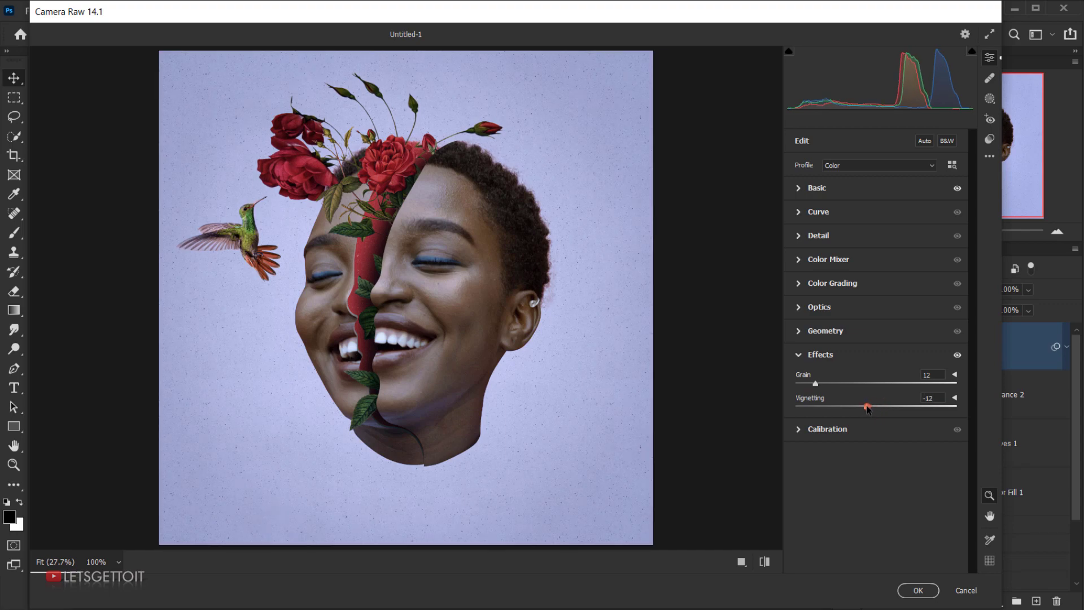
pyautogui.click(918, 590)
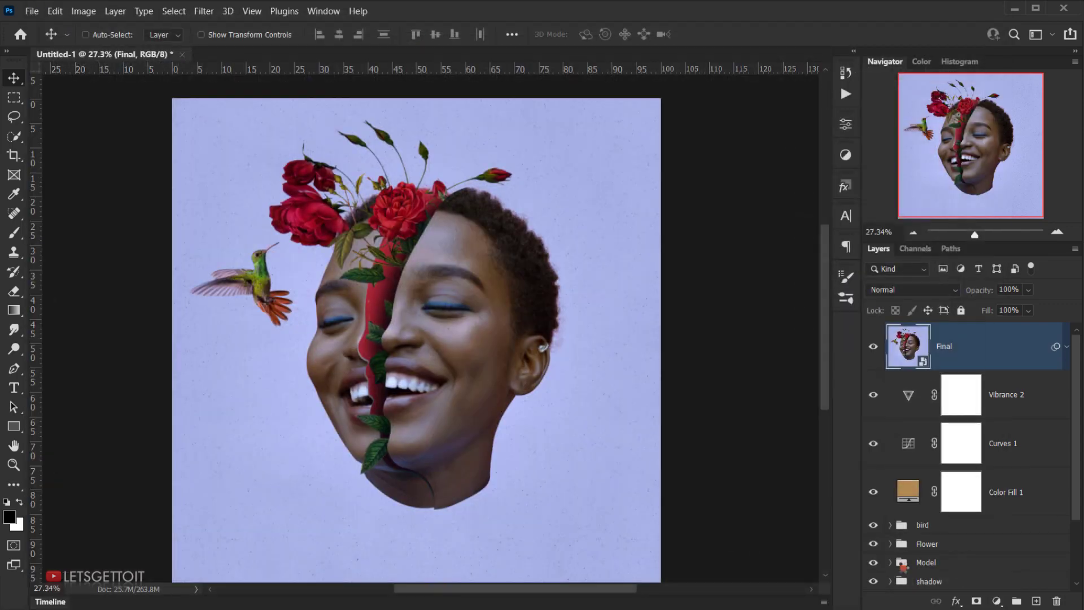
# - Compare the composite with and without the filtered Final layer, leaving the layer visible
pyautogui.scroll(-2, 518, 407)
pyautogui.scroll(3, 357, 428)
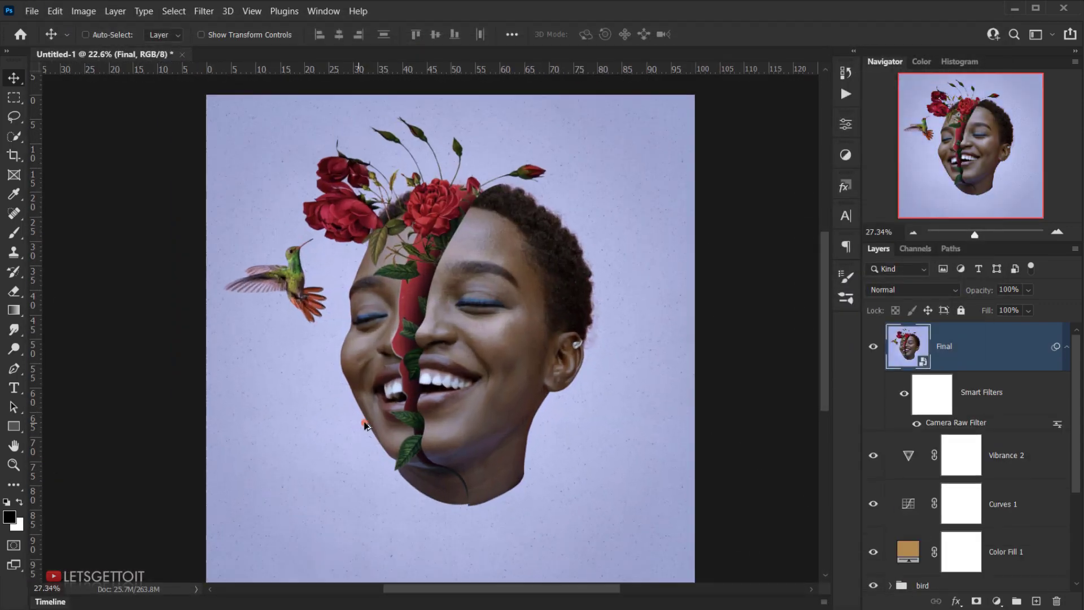
pyautogui.click(872, 347)
pyautogui.click(873, 347)
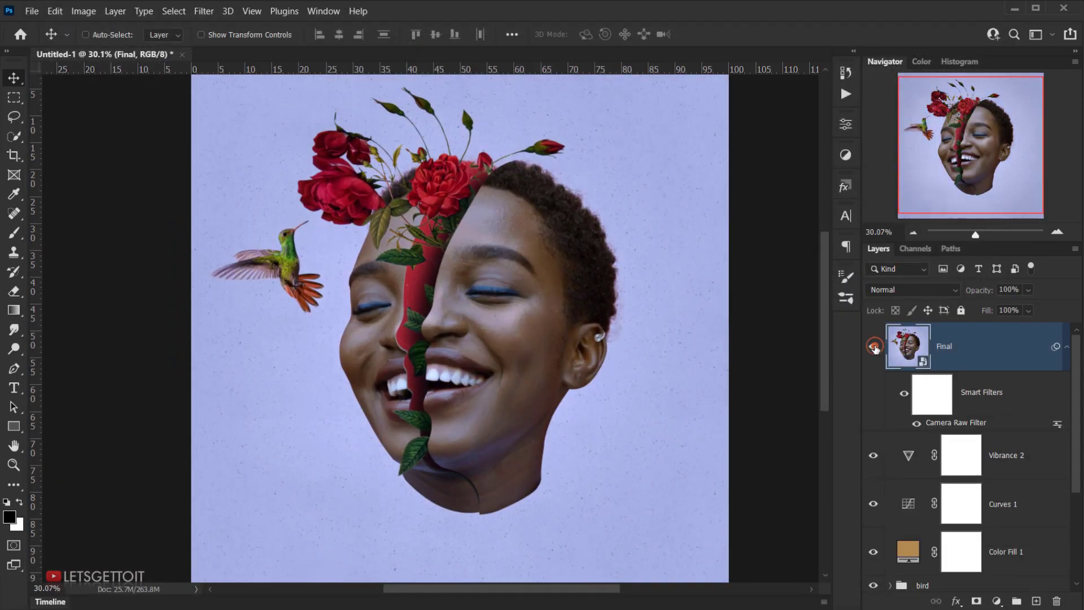
pyautogui.click(875, 347)
pyautogui.click(874, 347)
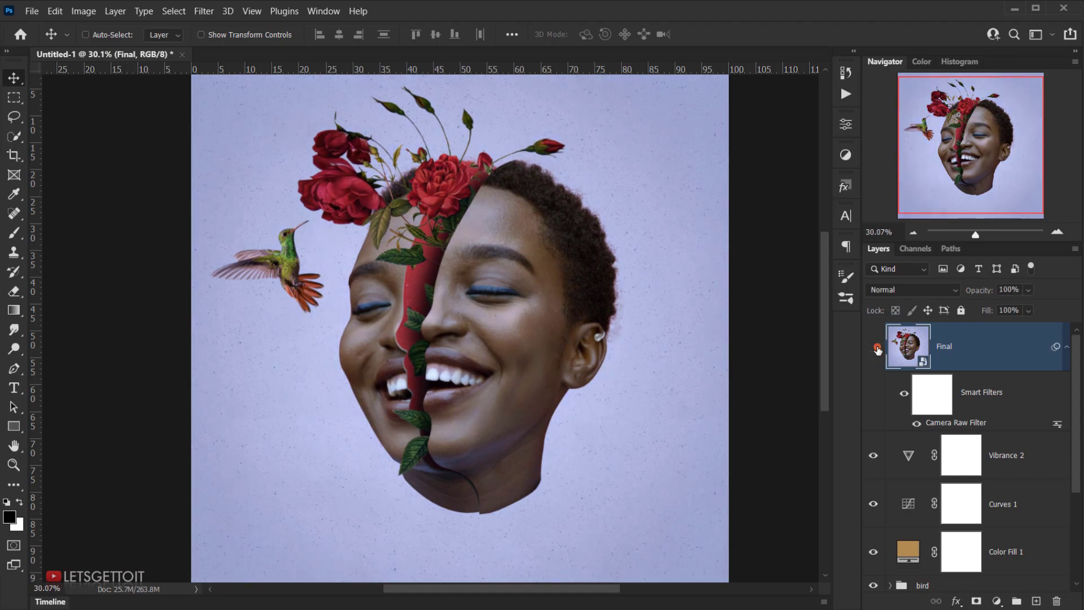
pyautogui.click(875, 348)
pyautogui.click(876, 348)
pyautogui.scroll(-2, 572, 403)
pyautogui.scroll(1, 505, 411)
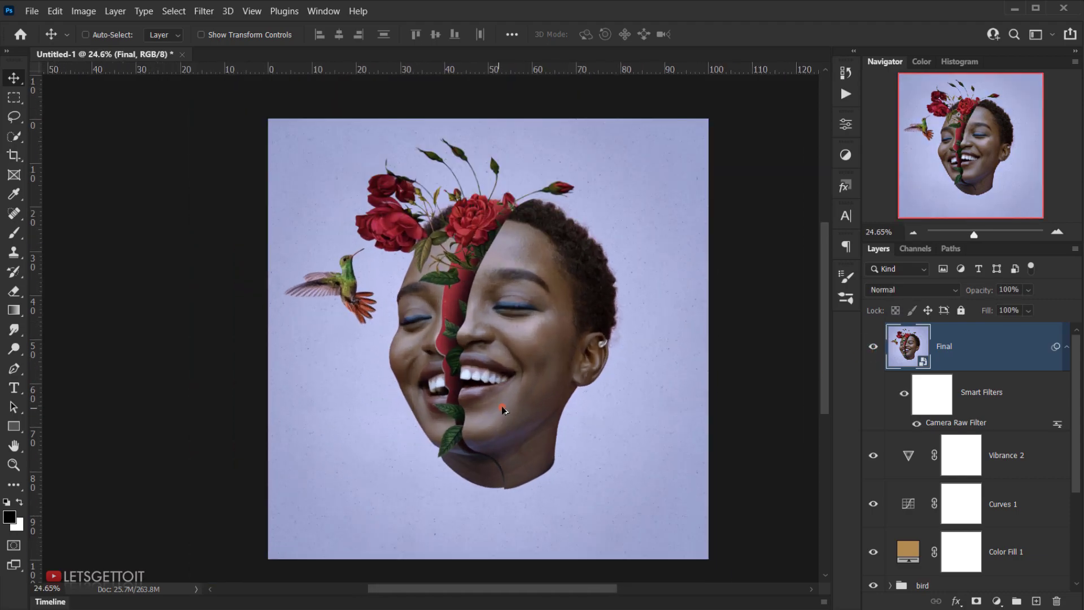
pyautogui.scroll(1, 507, 408)
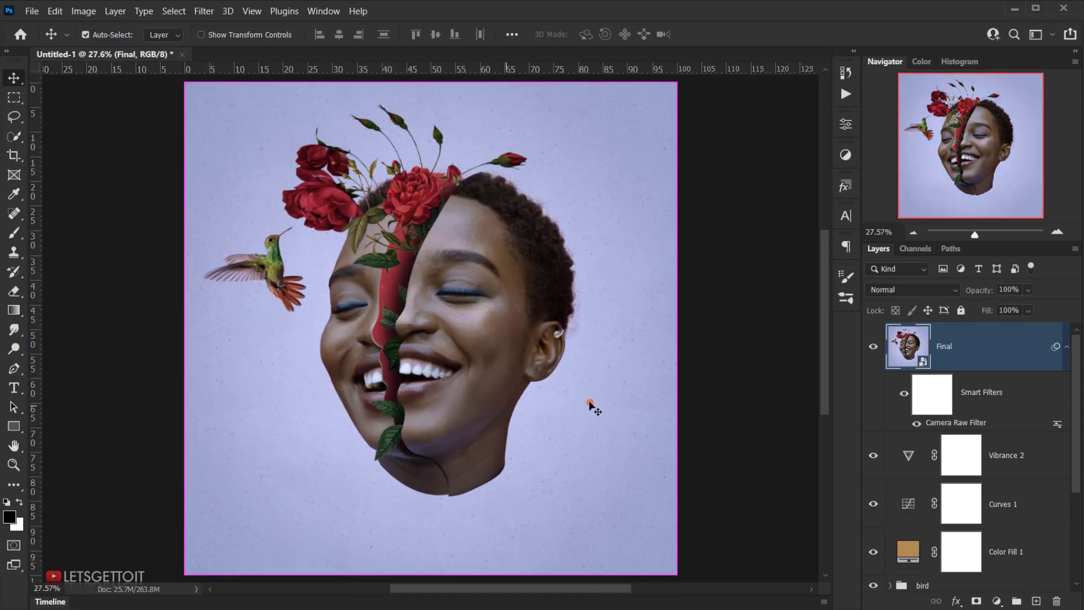
# - Collapse the Final layer's smart filter list and view the finished image fitted to the window with the interface panels hidden
pyautogui.click(1068, 348)
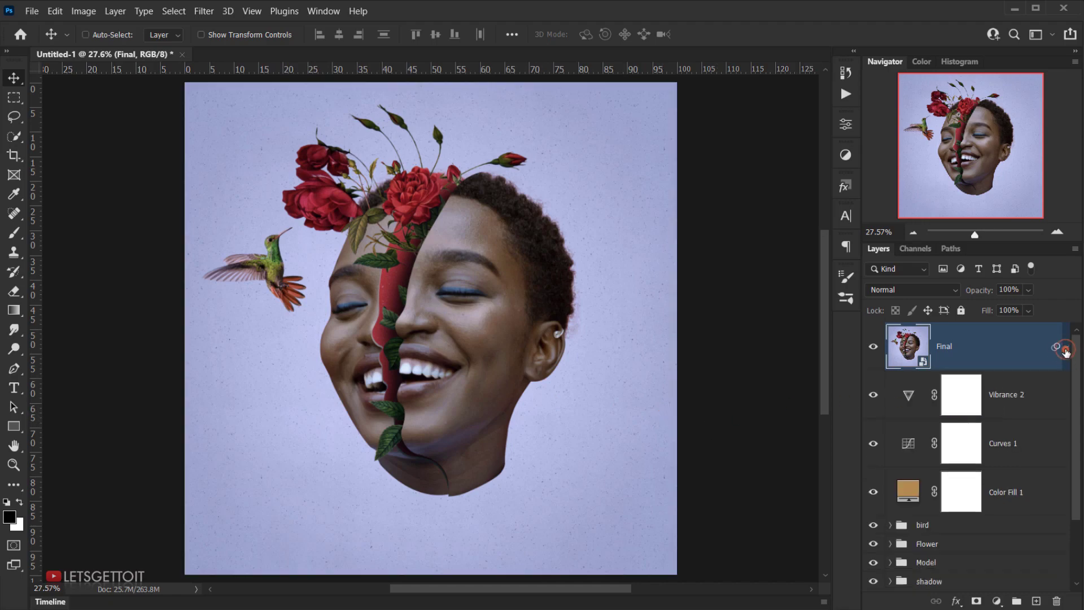
pyautogui.press('Tab')
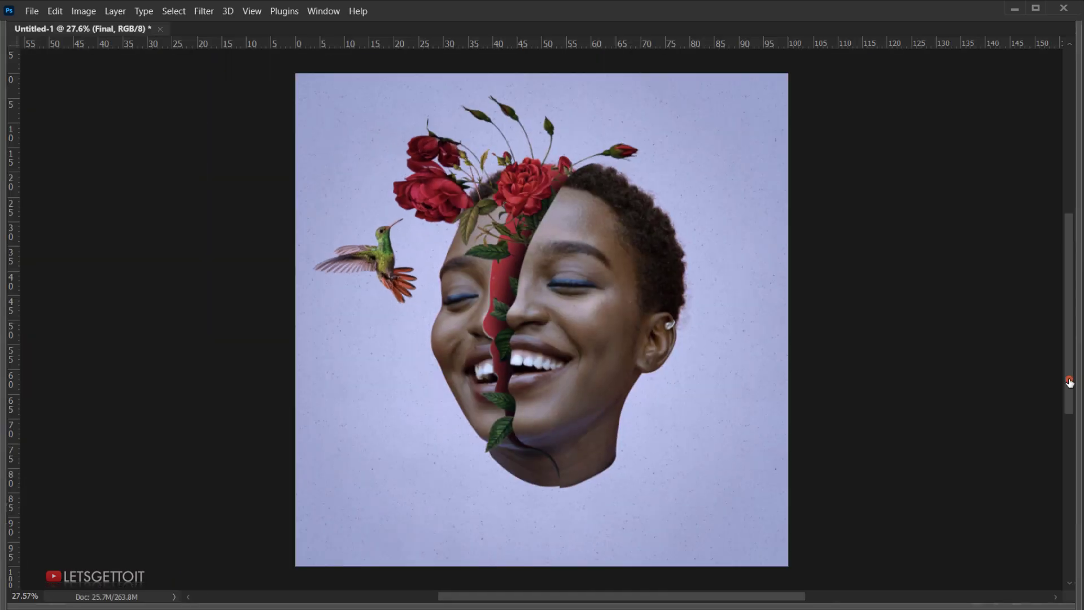
pyautogui.hotkey('ctrl', '0')
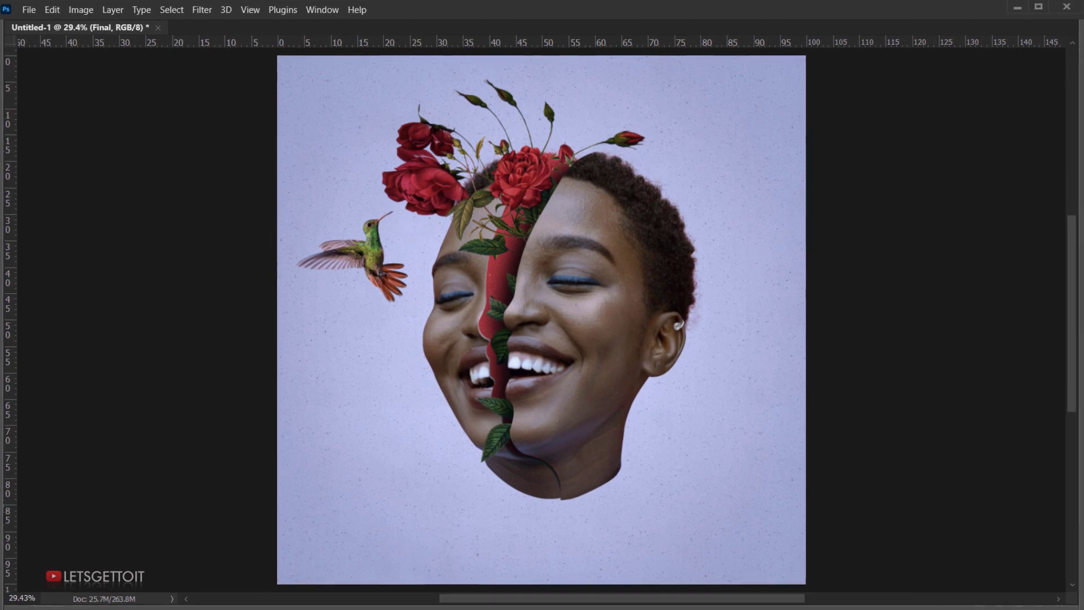